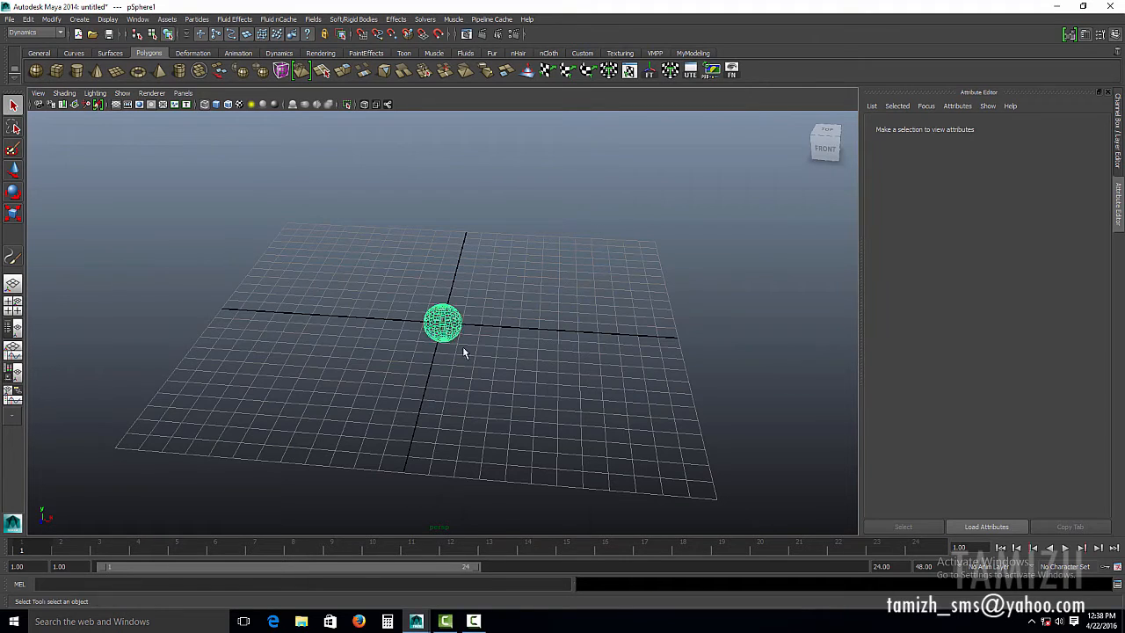
Set the sphere's axis and height subdivisions to 10 each.
alt+drag(465, 351, 477, 366)
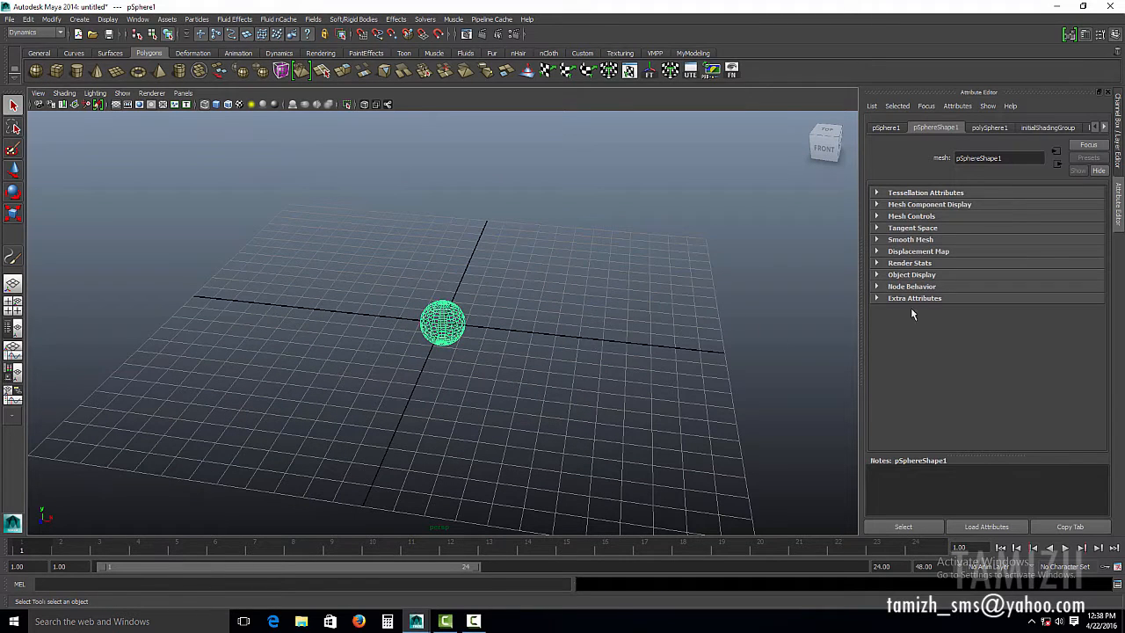
click(1106, 93)
click(1019, 261)
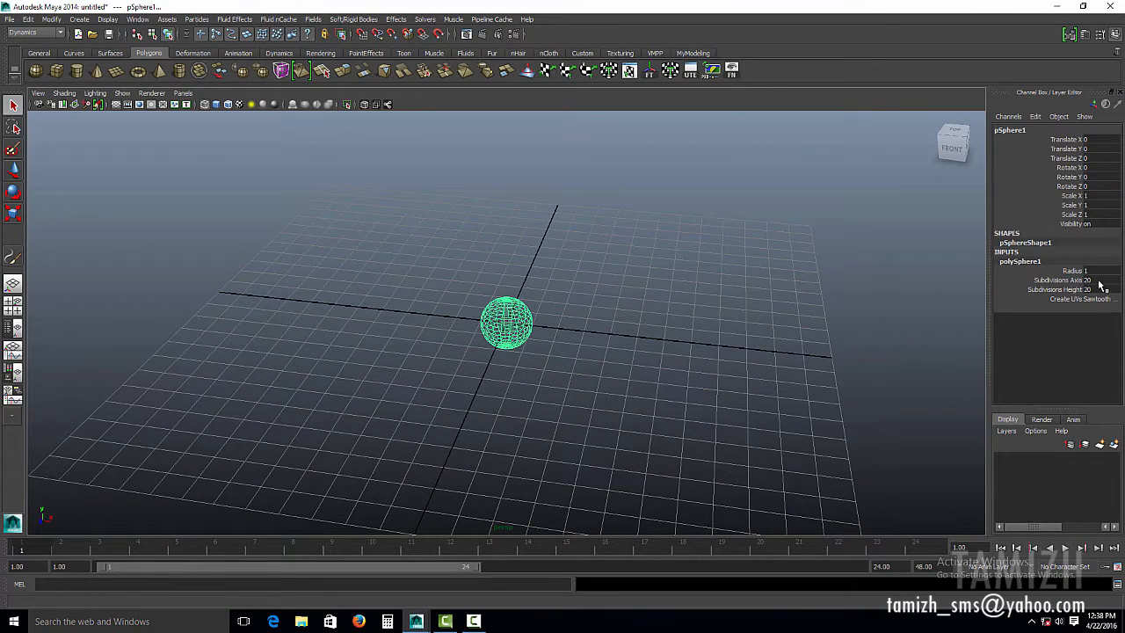
drag(1100, 281, 1099, 288)
text(10)
key(Return)
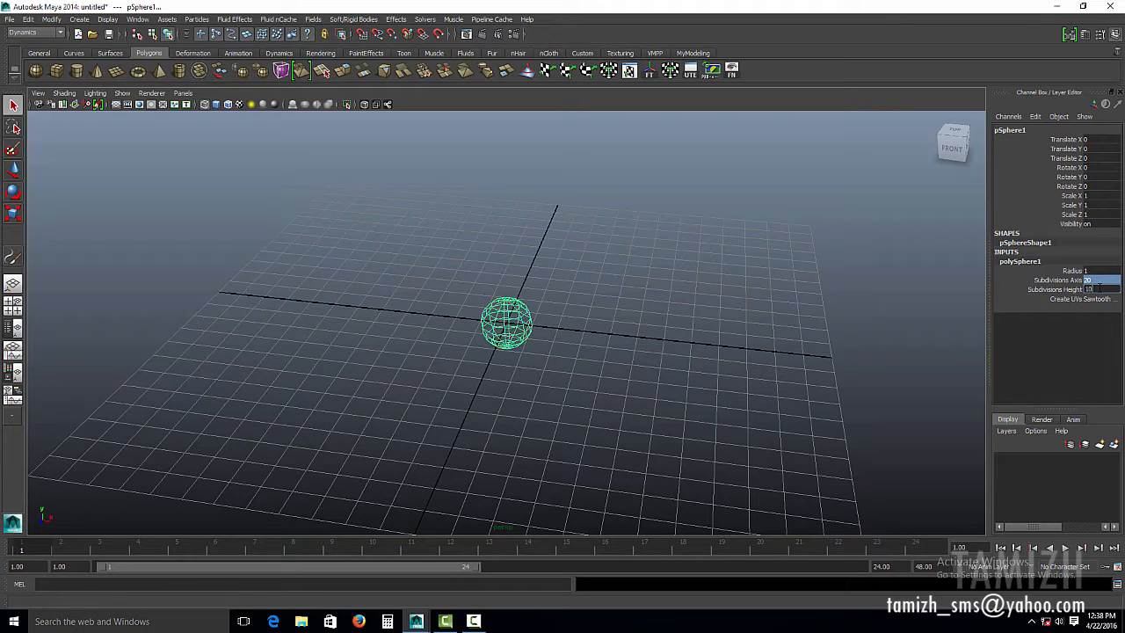
Rotate the sphere 90 degrees about the X axis.
alt+drag(552, 290, 520, 310)
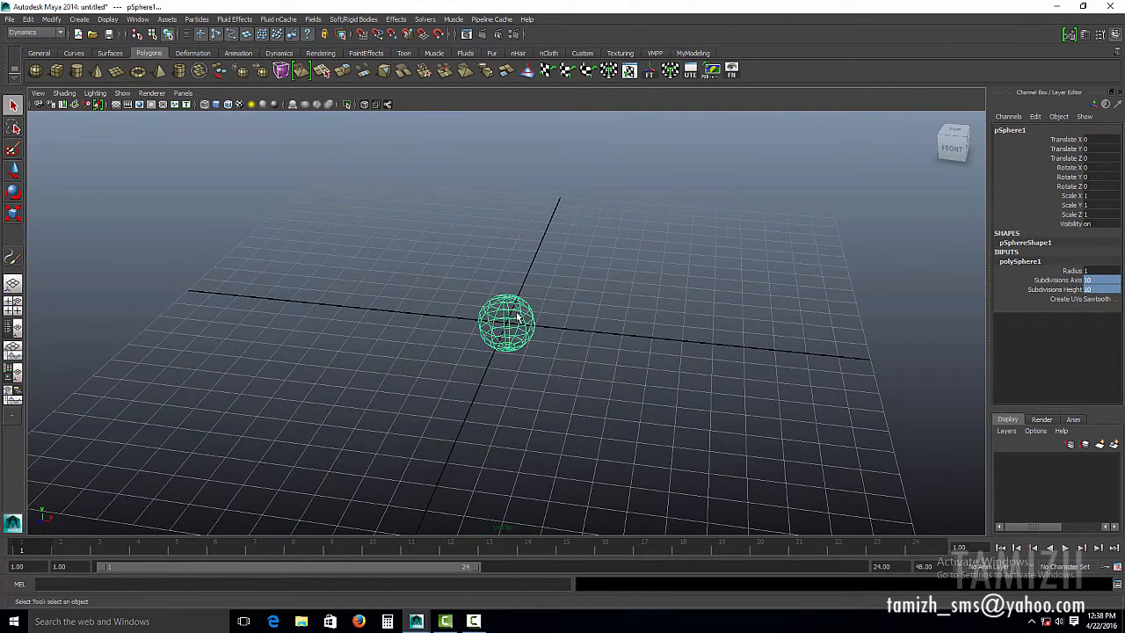
key(e)
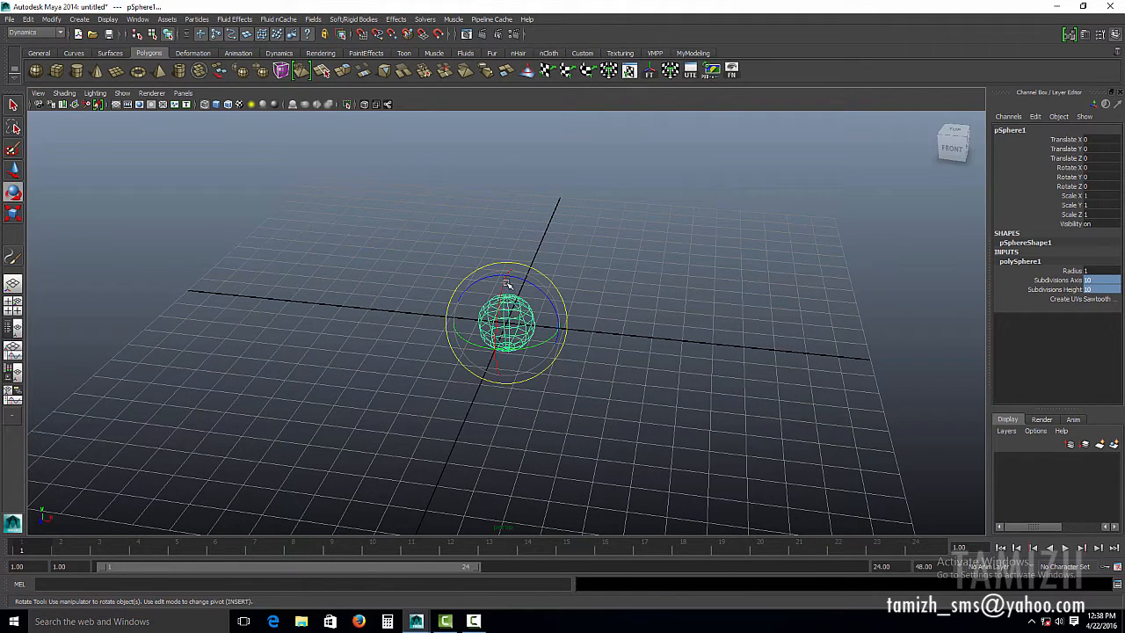
drag(505, 281, 494, 359)
Stretch the sphere along its Y axis to a scale of about 9.83 and display it shaded.
alt+drag(401, 248, 672, 318)
key(r)
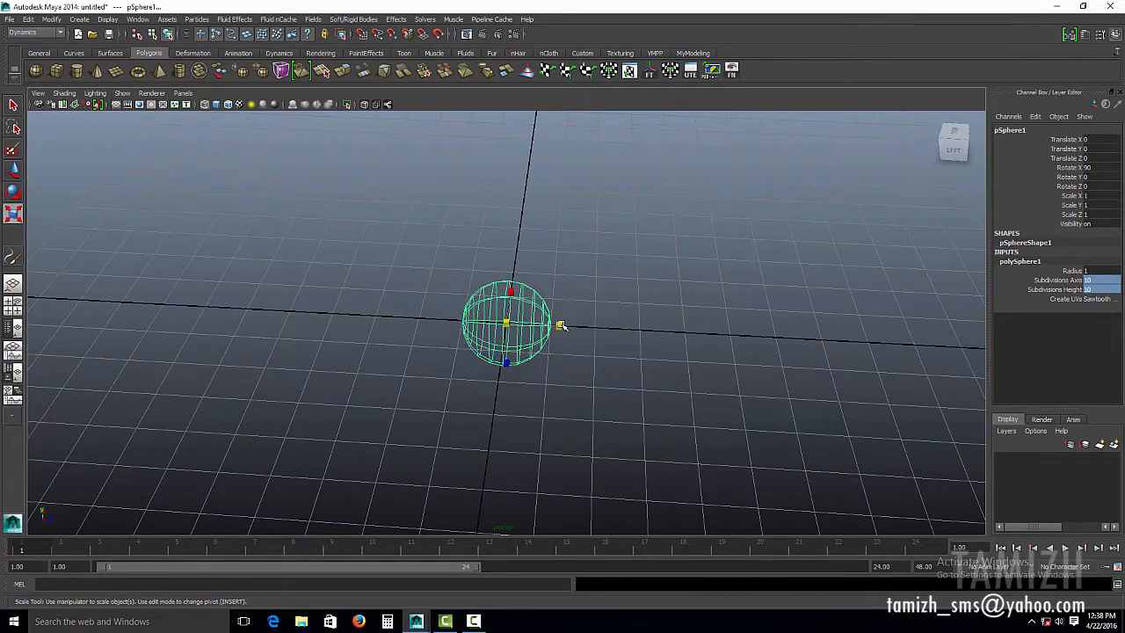
drag(560, 324, 1042, 329)
scroll(498, 271, down, 5)
key(5)
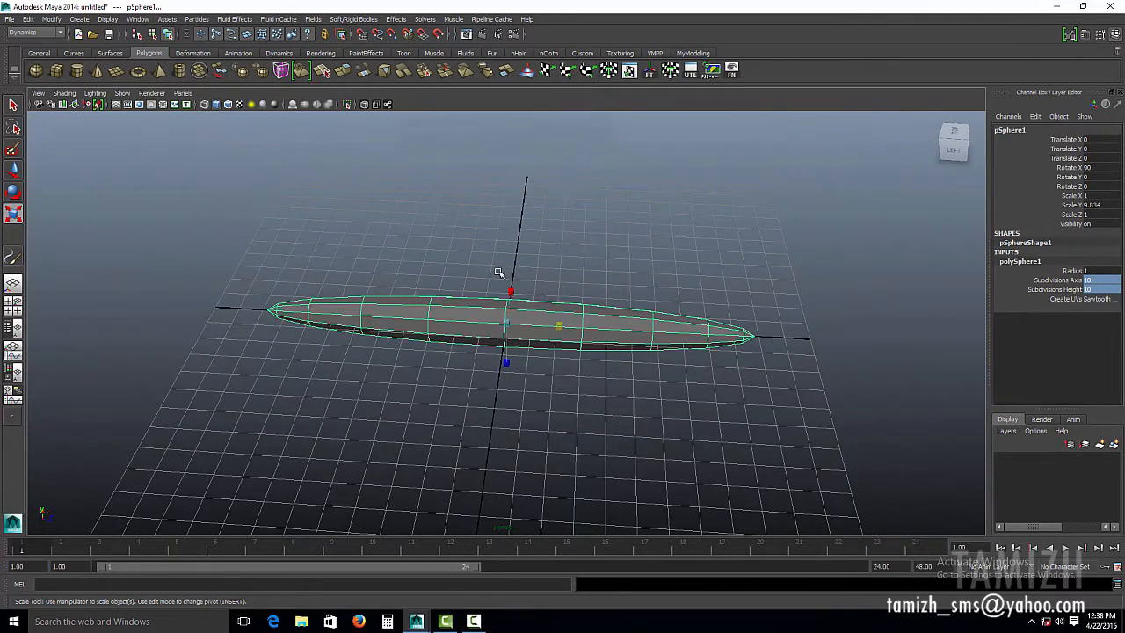
Extrude three adjacent mid-body side faces on both sides of the fuselage and scale them outward into side blocks.
alt+drag(629, 301, 472, 381)
drag(470, 342, 471, 313)
right_click(471, 313)
right_drag(471, 326, 471, 342)
alt+drag(575, 372, 580, 392)
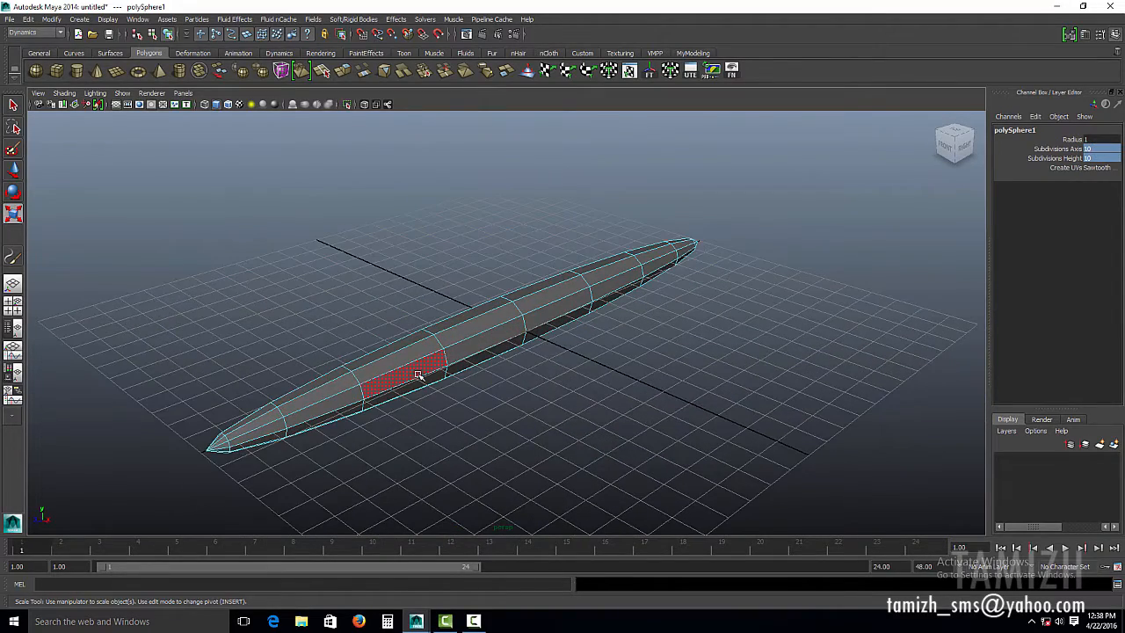
click(419, 373)
alt+drag(576, 305, 567, 341)
shift+click(563, 344)
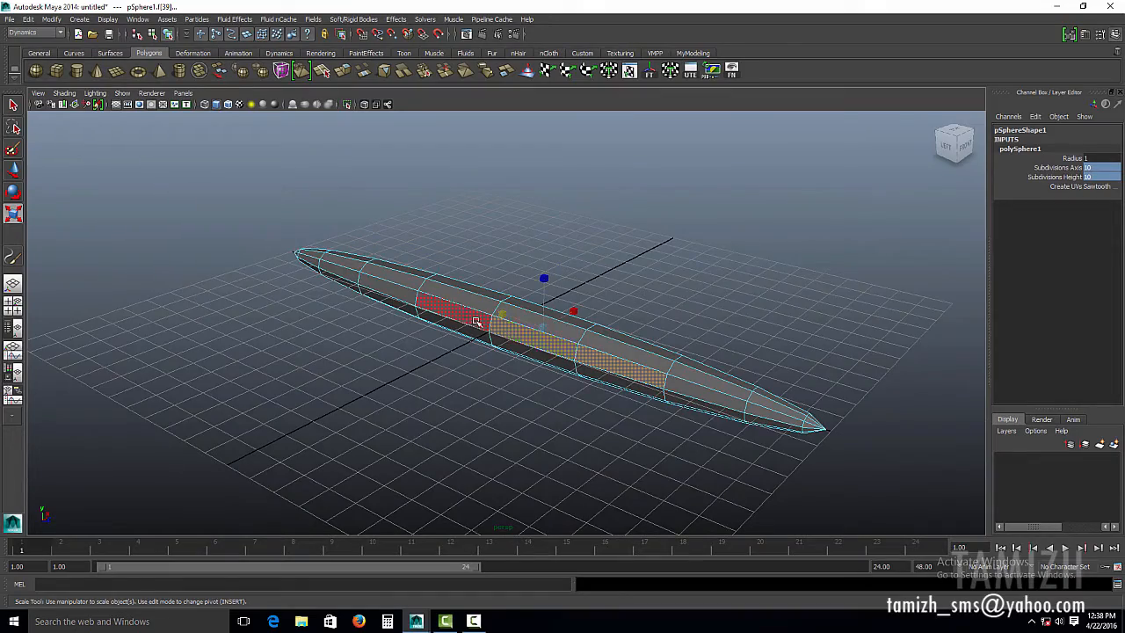
shift+click(452, 318)
alt+drag(661, 334, 429, 298)
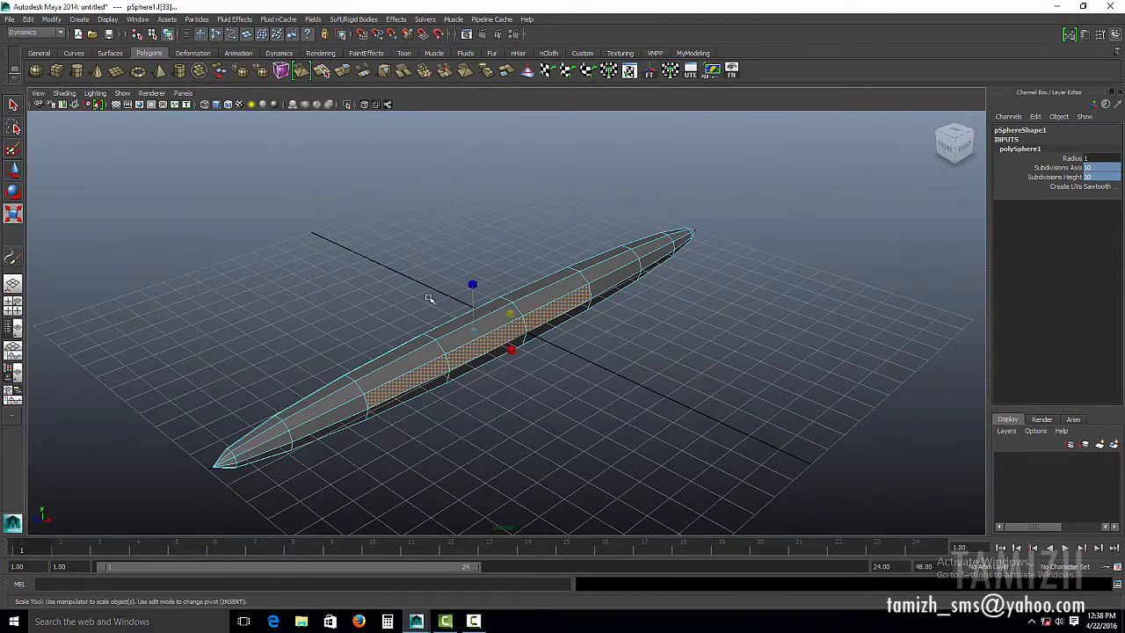
click(342, 71)
alt+middle_drag(592, 343, 600, 320)
alt+drag(600, 319, 559, 294)
key(r)
alt+drag(565, 366, 363, 311)
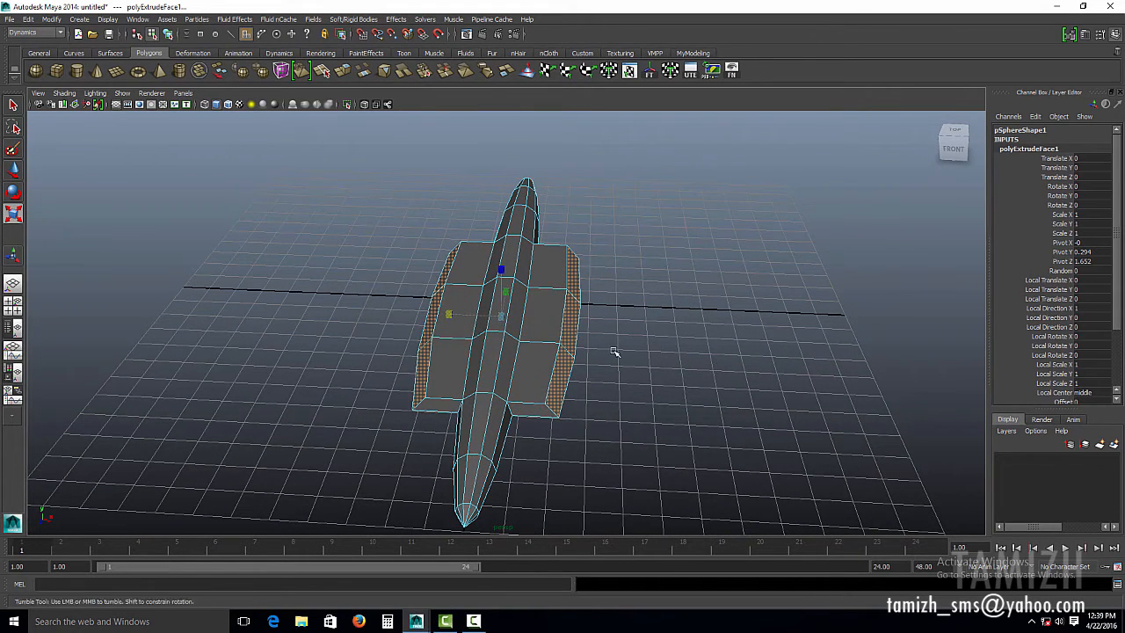
Flatten the outer faces of each side block by scaling them into one straight plane per side.
mouse_move(613, 349)
alt+mouse_down()
mouse_move(541, 327)
mouse_move(610, 343)
alt+mouse_up()
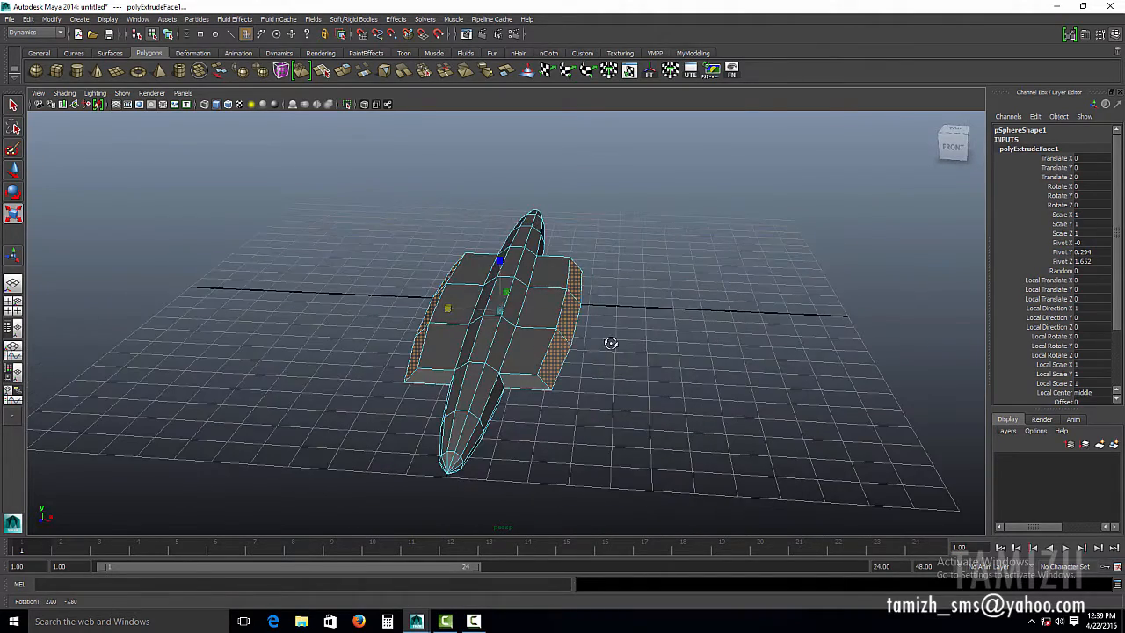
click(569, 324)
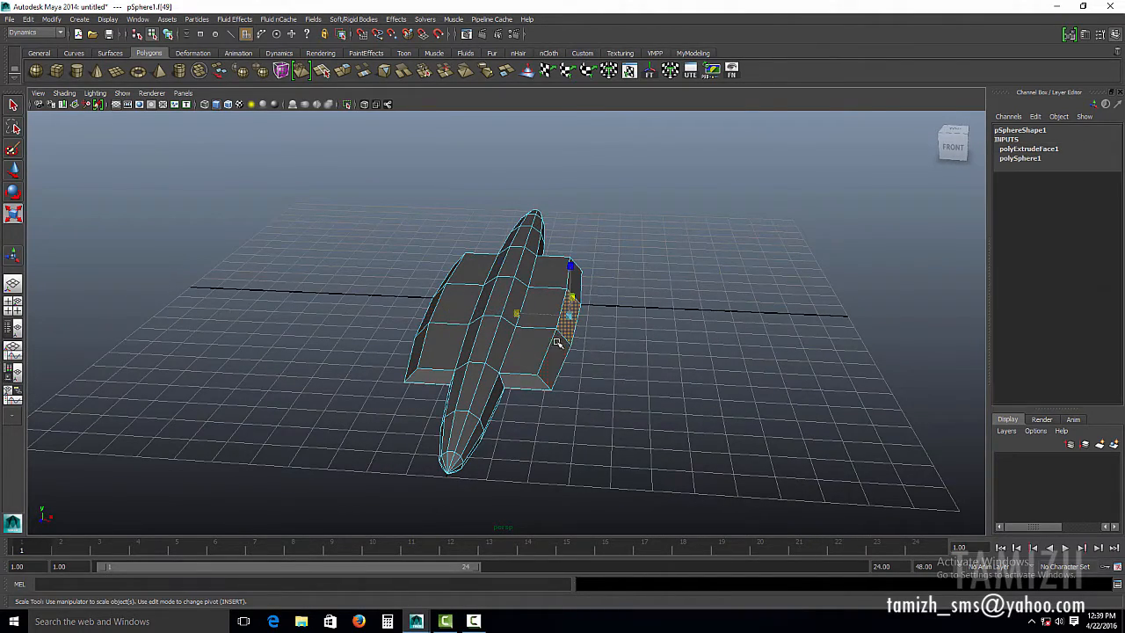
click(551, 361)
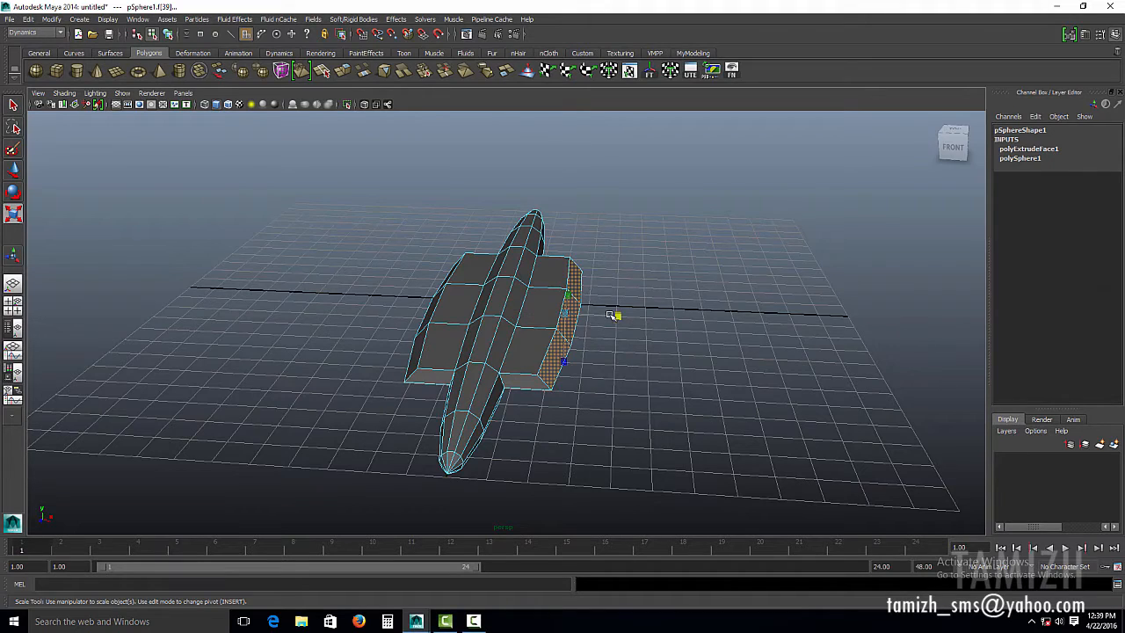
alt+drag(608, 313, 618, 289)
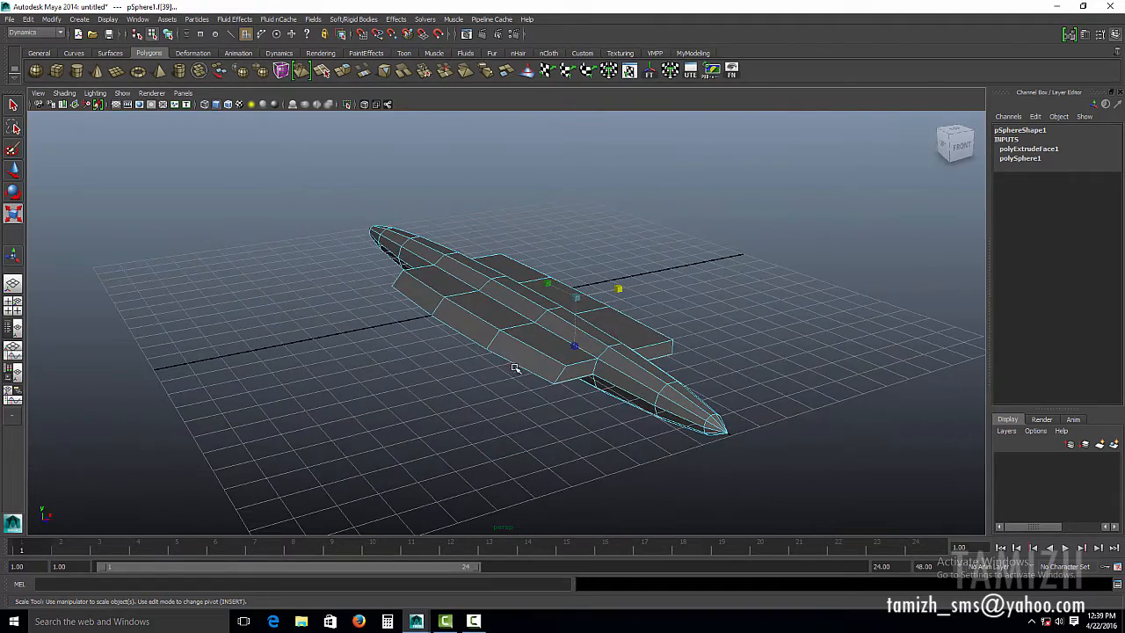
click(486, 332)
click(460, 314)
mouse_move(431, 297)
alt+mouse_down()
mouse_move(483, 343)
mouse_move(437, 314)
alt+mouse_up()
click(488, 313)
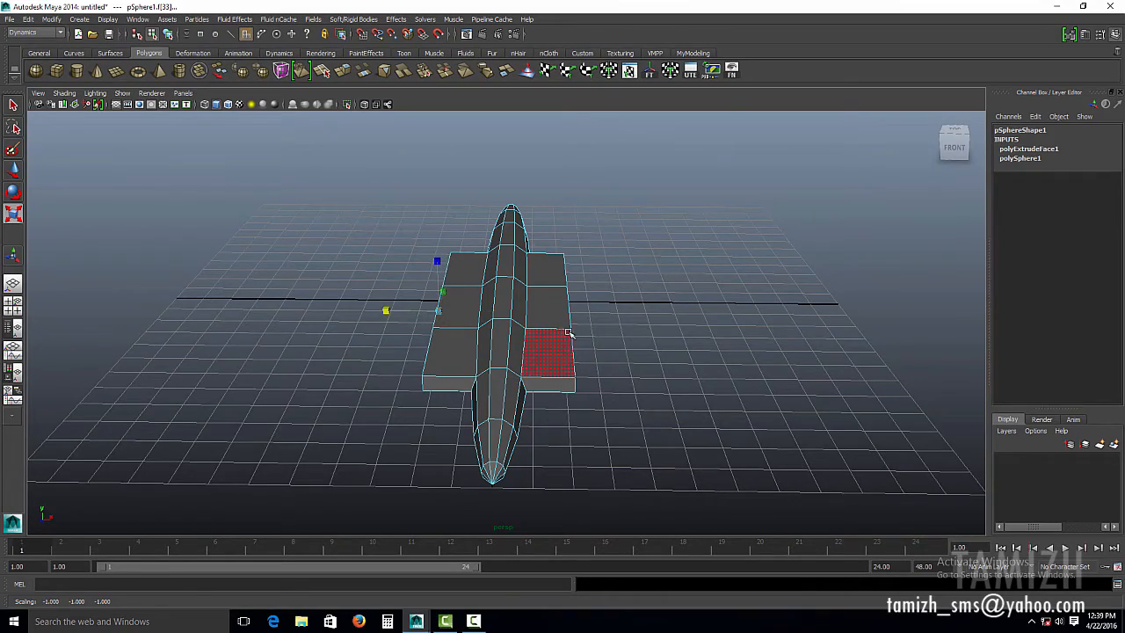
Extrude the two rear outer faces of both side blocks and scale them outward into wings with thin tips.
alt+drag(567, 334, 520, 347)
click(523, 340)
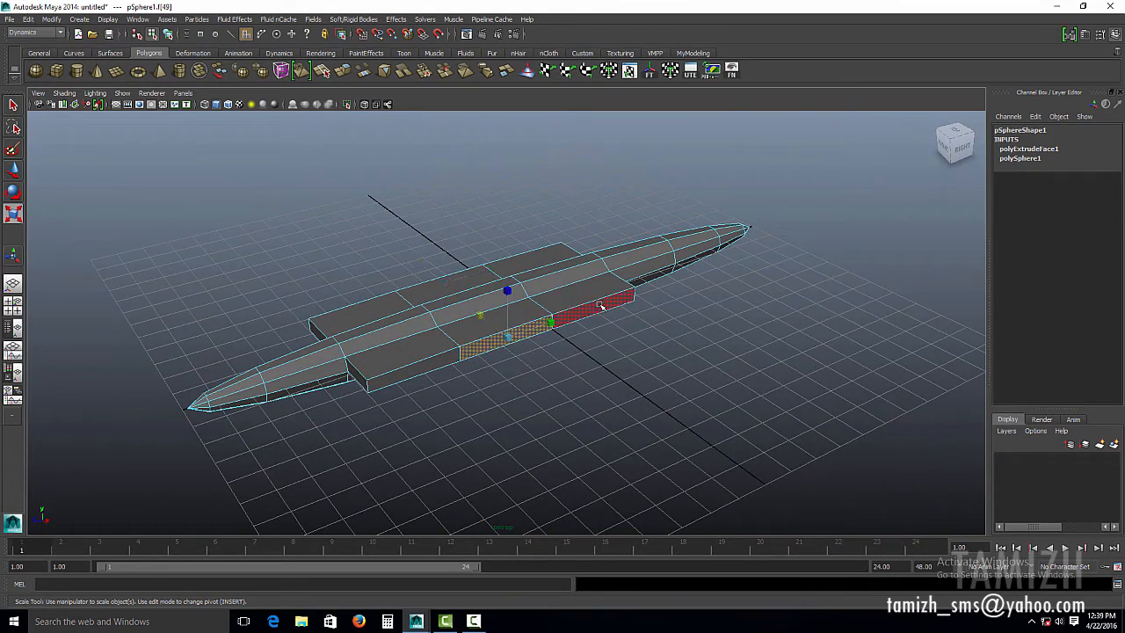
click(409, 318)
alt+drag(409, 318, 565, 328)
click(508, 338)
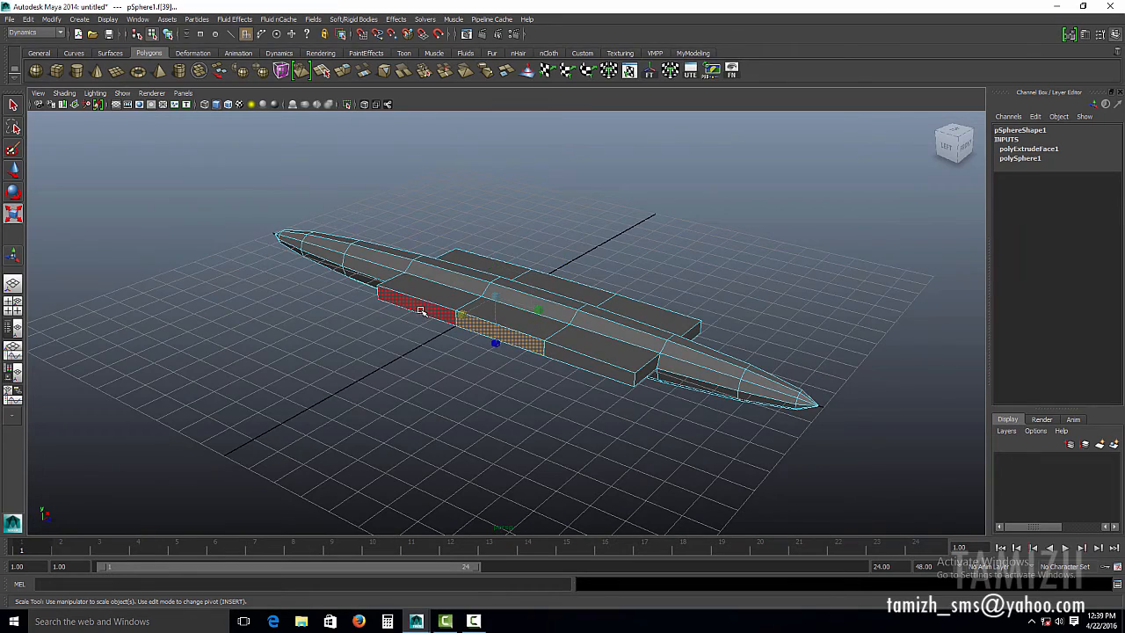
alt+drag(423, 312, 569, 314)
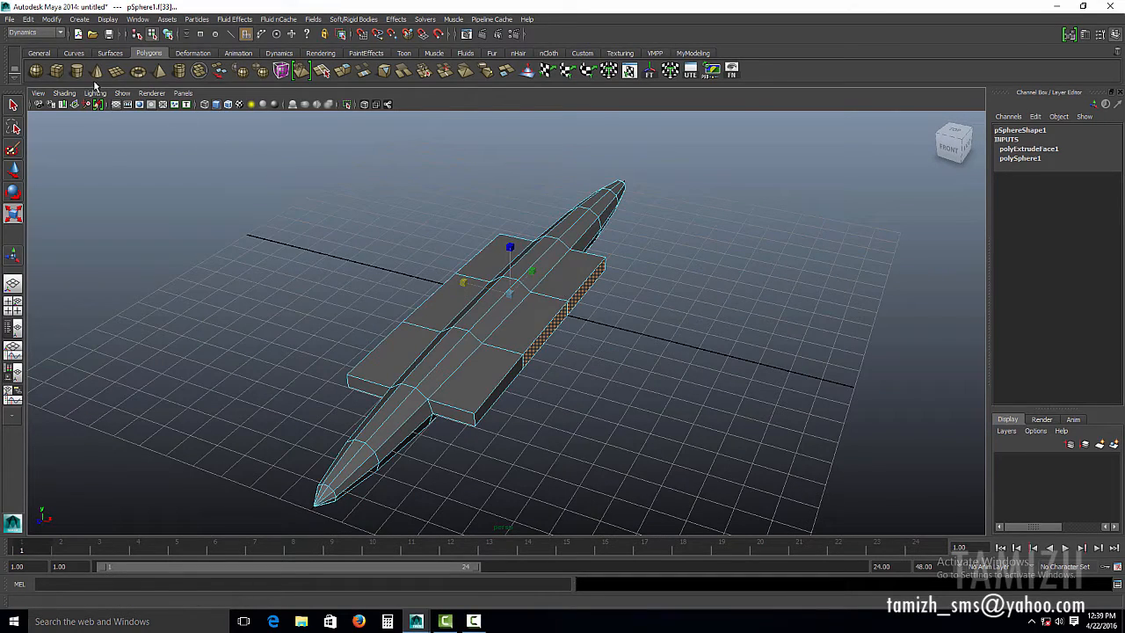
click(349, 72)
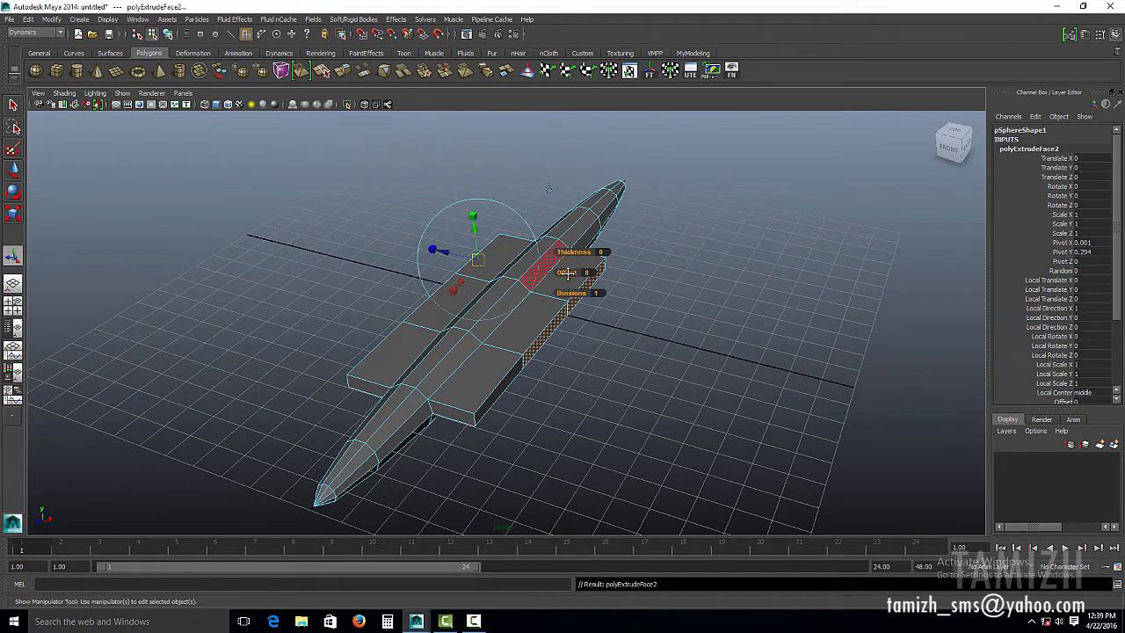
alt+middle_drag(442, 262, 435, 244)
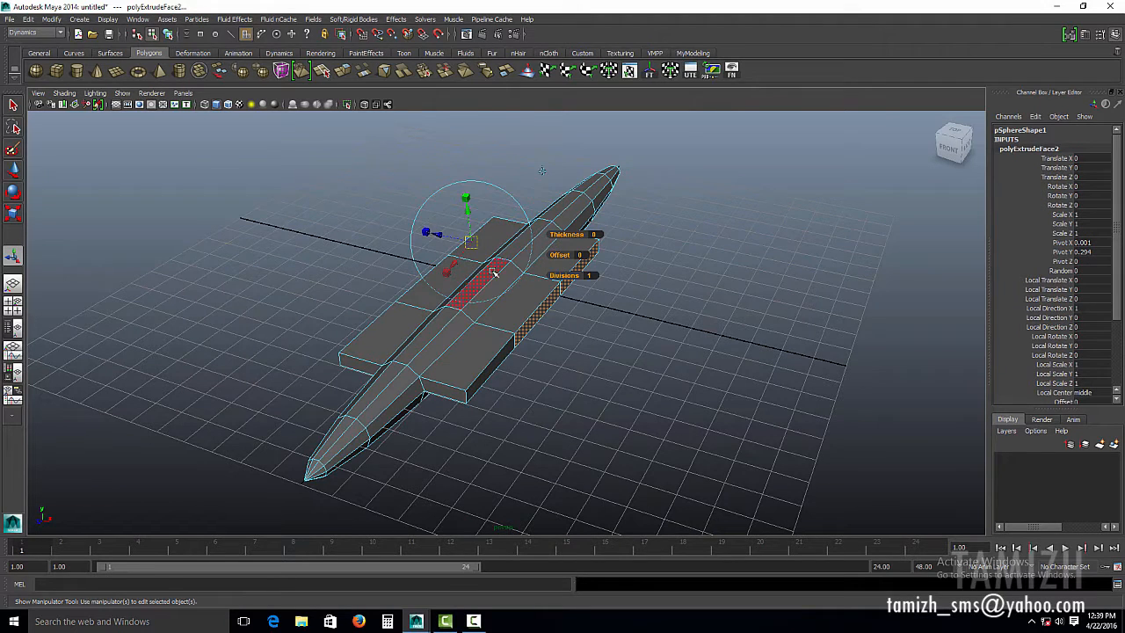
key(r)
drag(464, 268, 570, 376)
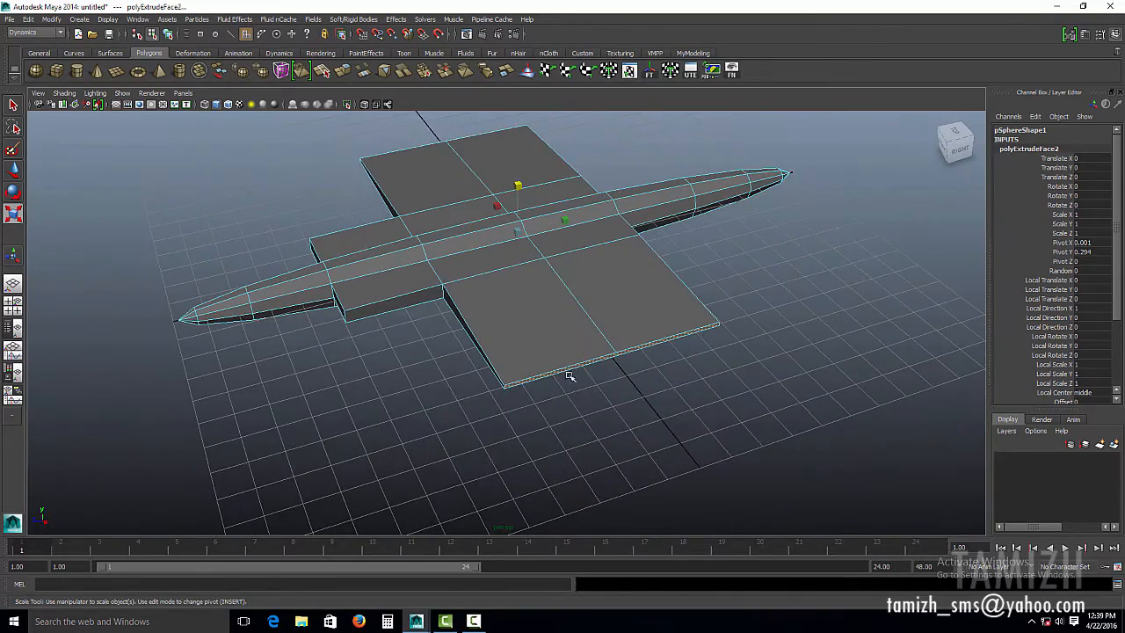
Sweep both wings back by moving their front and middle tip vertices toward the tail.
right_drag(542, 344, 518, 344)
alt+middle_drag(498, 368, 493, 356)
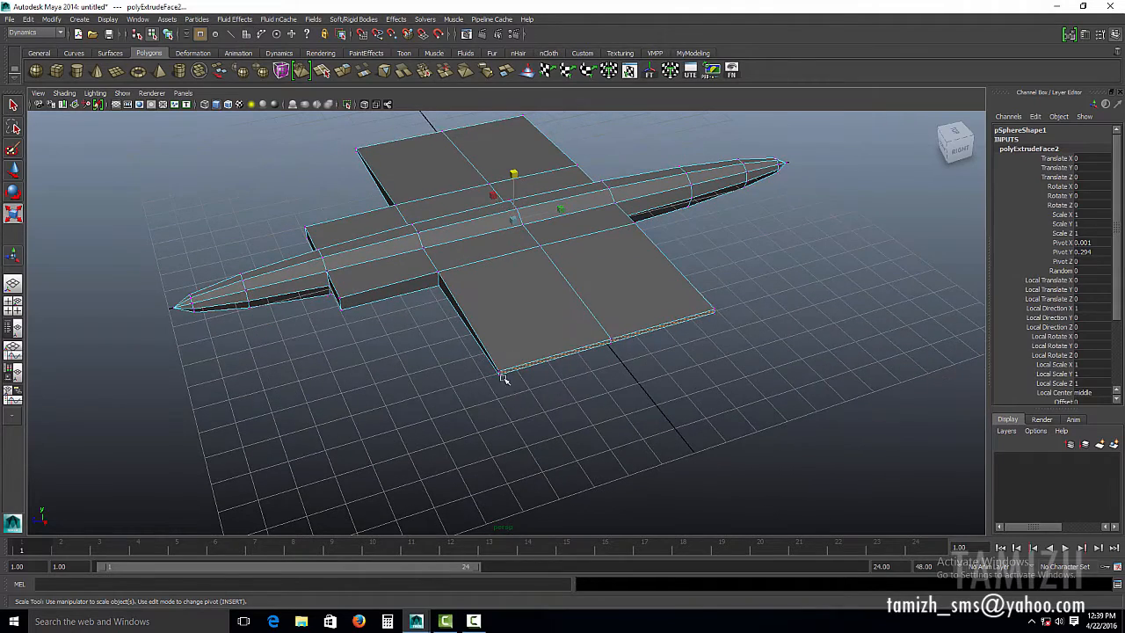
drag(488, 361, 555, 398)
shift+drag(587, 322, 628, 356)
alt+middle_drag(480, 297, 626, 413)
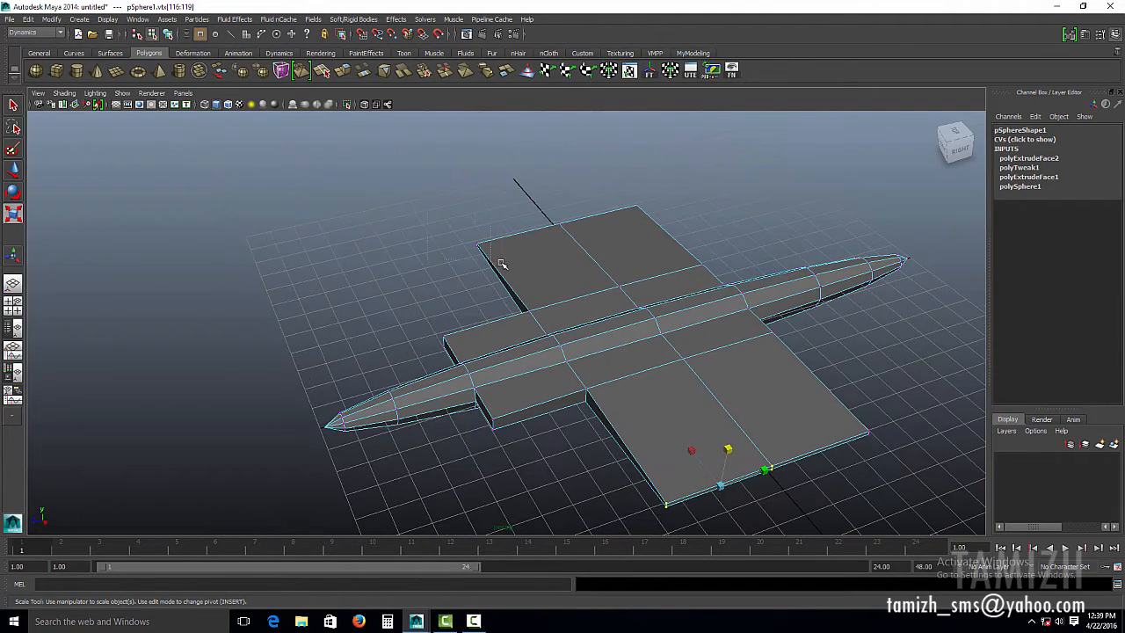
drag(472, 236, 501, 263)
key(w)
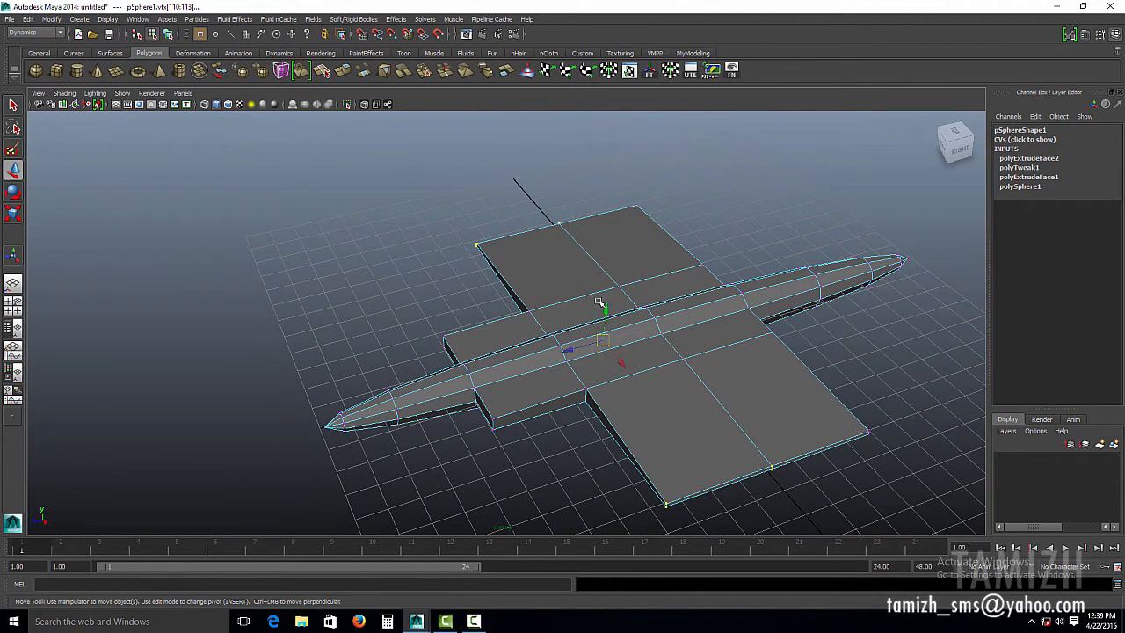
alt+right_drag(664, 329, 585, 260)
alt+middle_drag(585, 260, 568, 228)
drag(537, 304, 604, 289)
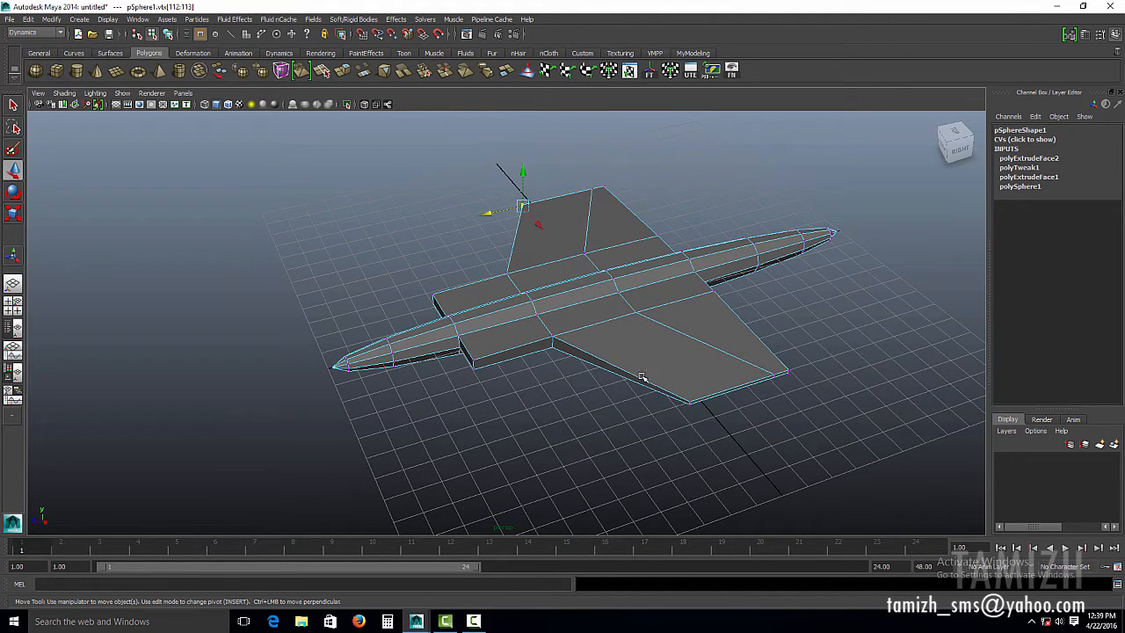
drag(641, 380, 697, 428)
drag(562, 297, 608, 299)
Move the front outer corner vertices of both side blocks backward to slant their front edges.
alt+drag(427, 391, 584, 406)
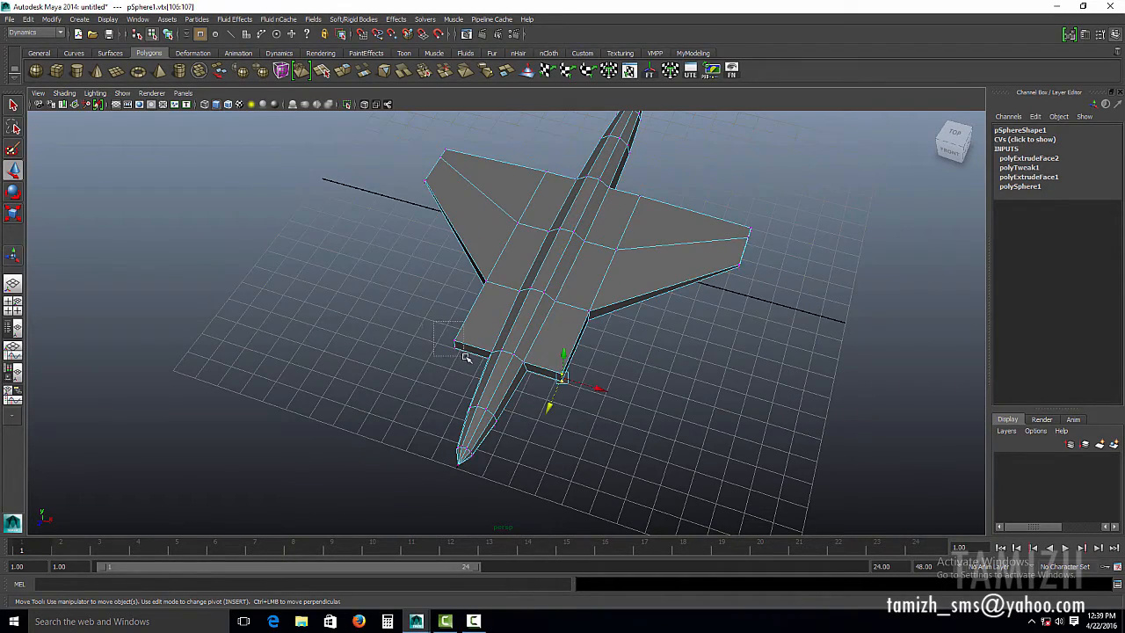
drag(465, 356, 466, 357)
alt+drag(575, 384, 600, 358)
Snap the tail's pointed end vertex inward, level with the surrounding vertex ring, to make a flat tail end.
alt+right_drag(600, 358, 790, 452)
alt+middle_drag(663, 367, 633, 339)
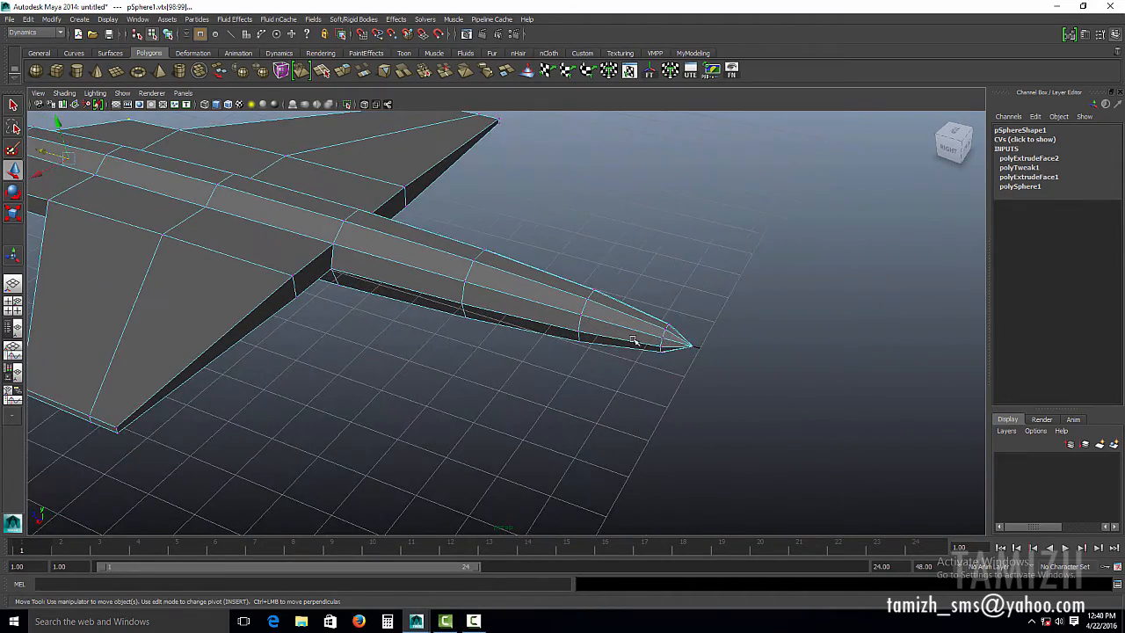
right_drag(669, 336, 622, 337)
drag(684, 315, 712, 383)
alt+middle_drag(696, 317, 700, 294)
alt+right_drag(700, 295, 702, 345)
middle_drag(678, 314, 701, 321)
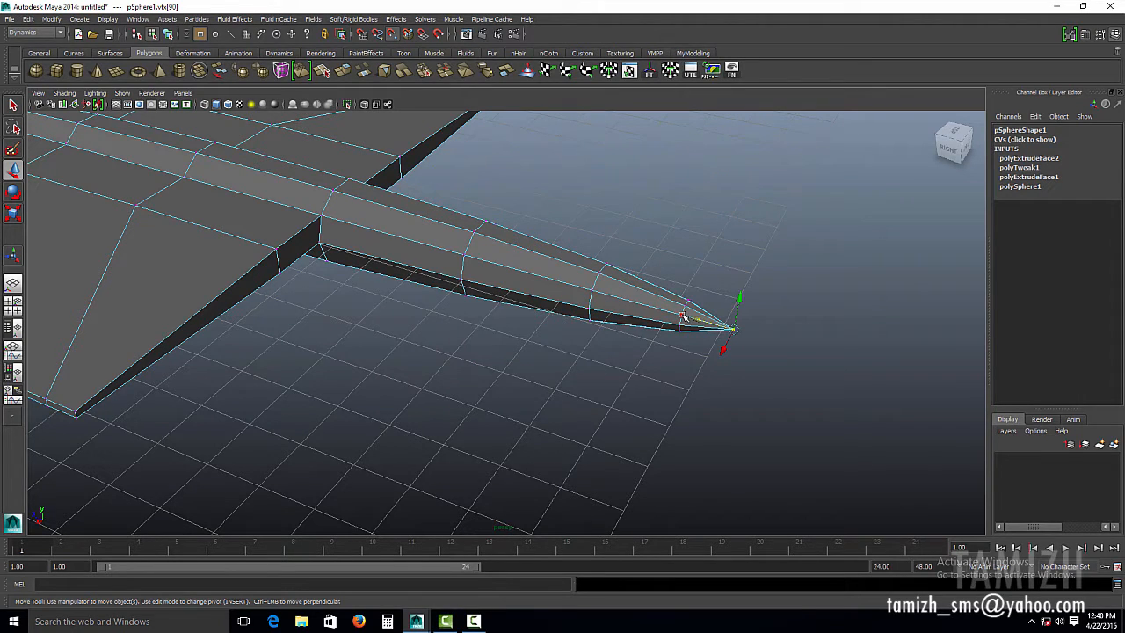
drag(683, 314, 634, 304)
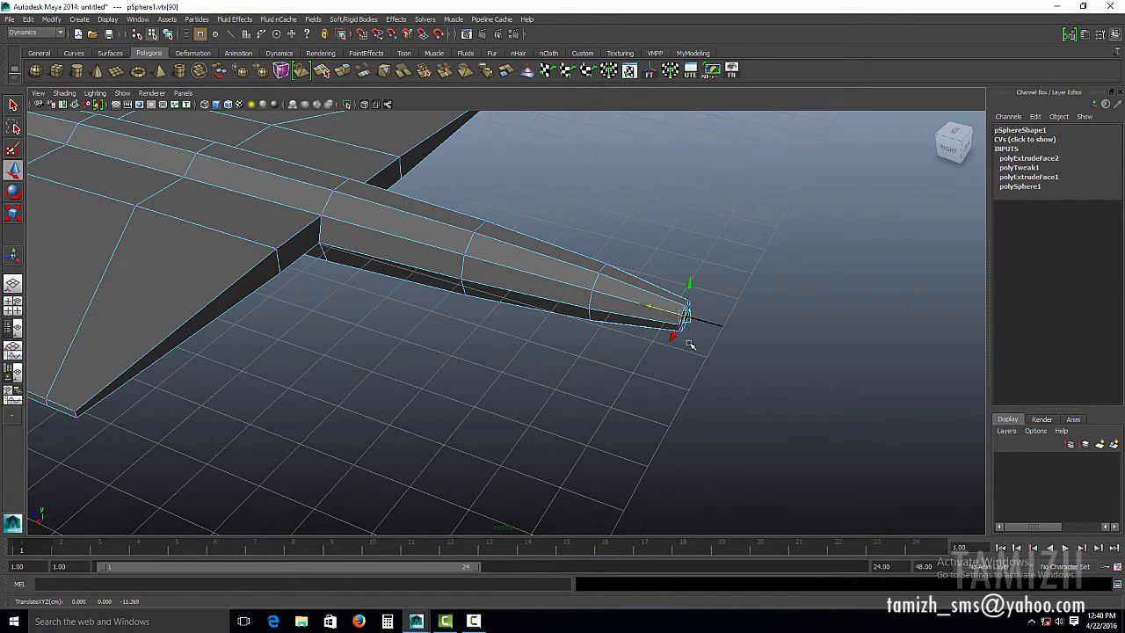
Extrude the two rearmost side faces on each side of the tail and scale them outward into tailplanes.
alt+middle_drag(438, 256, 527, 283)
scroll(527, 283, down, 3)
alt+drag(545, 308, 615, 290)
alt+middle_drag(615, 289, 586, 300)
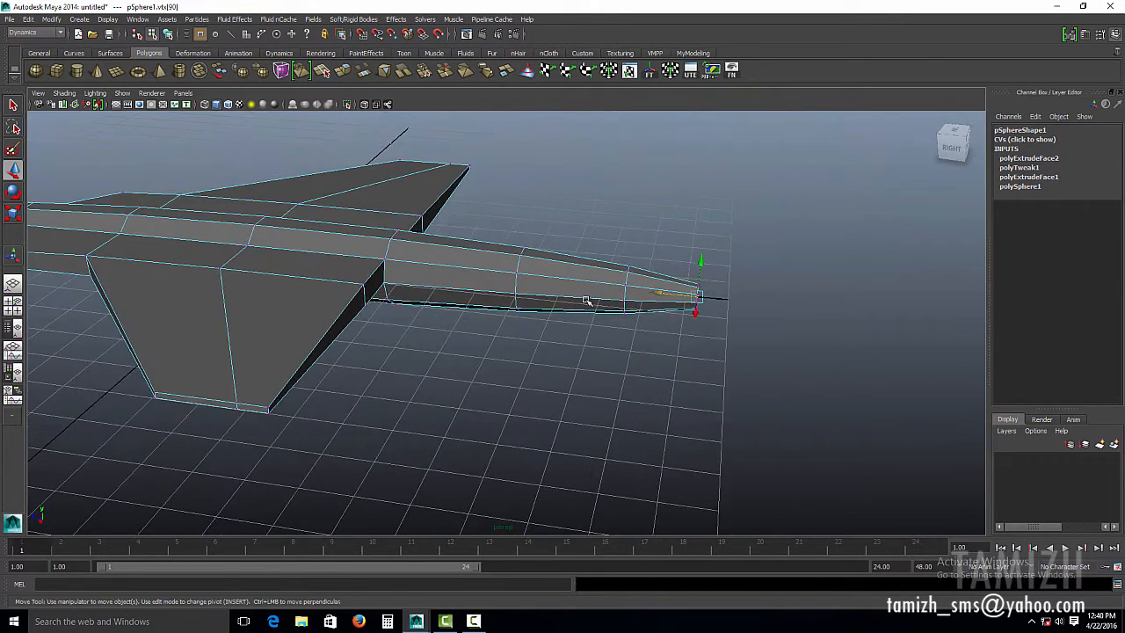
right_drag(556, 282, 557, 295)
click(565, 289)
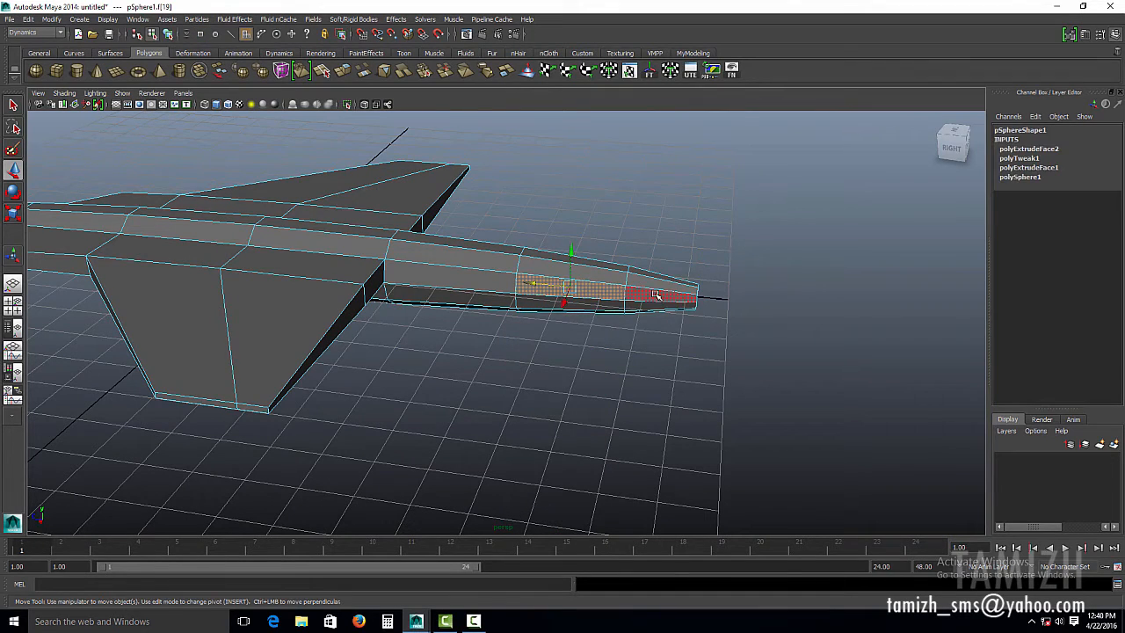
alt+drag(576, 334, 490, 313)
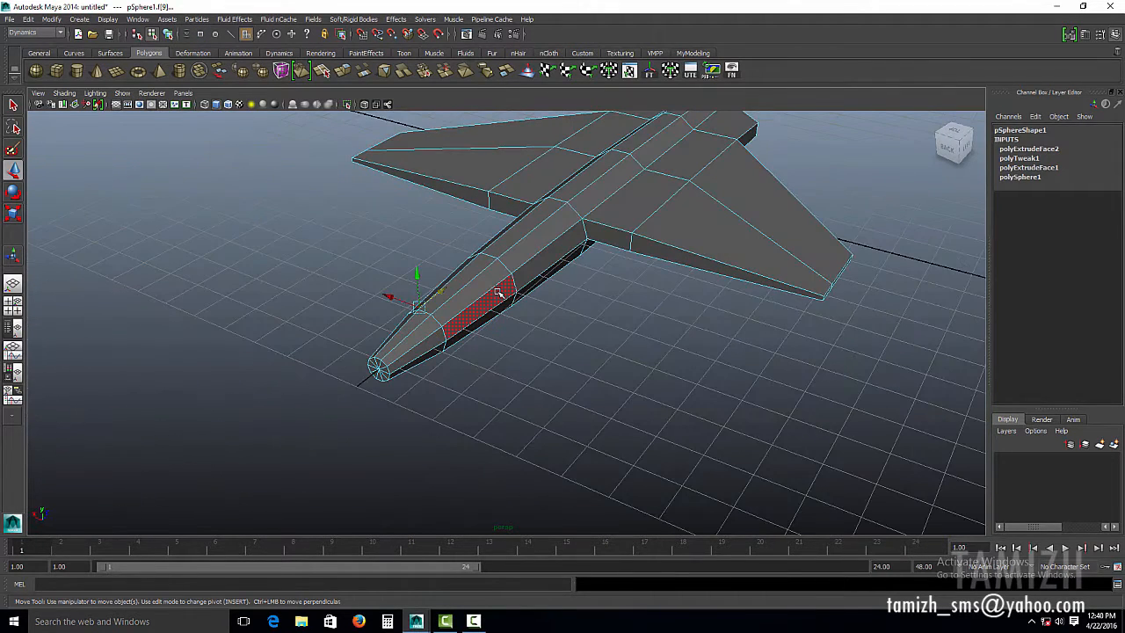
click(432, 341)
alt+drag(541, 349, 692, 350)
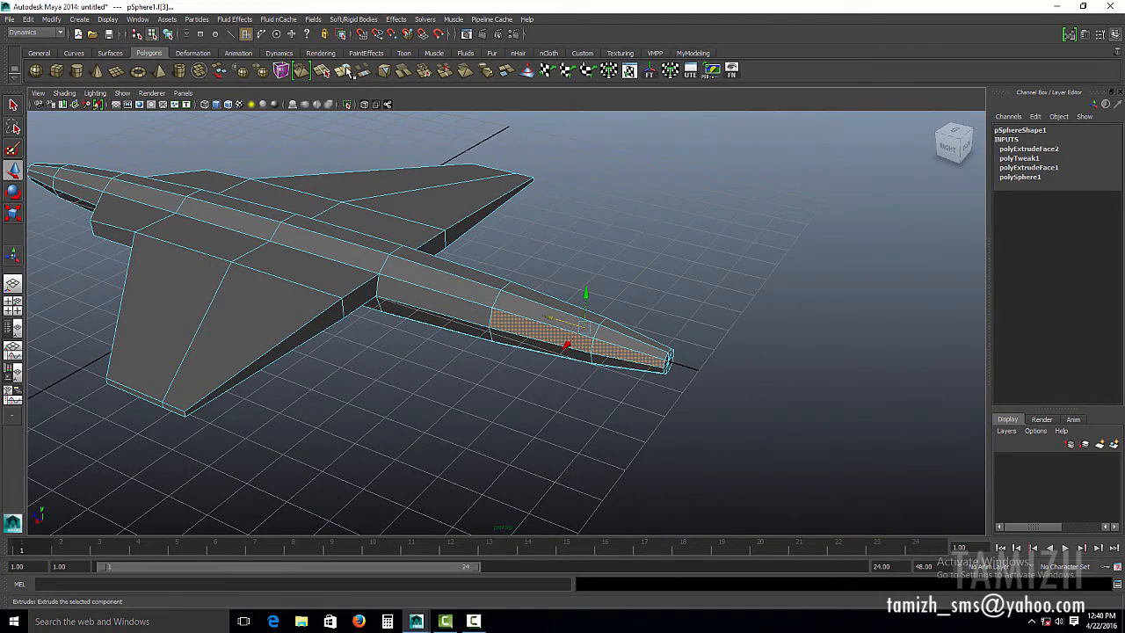
click(346, 71)
mouse_move(664, 280)
alt+mouse_down()
mouse_move(596, 331)
mouse_move(557, 311)
mouse_move(647, 294)
alt+mouse_up()
key(r)
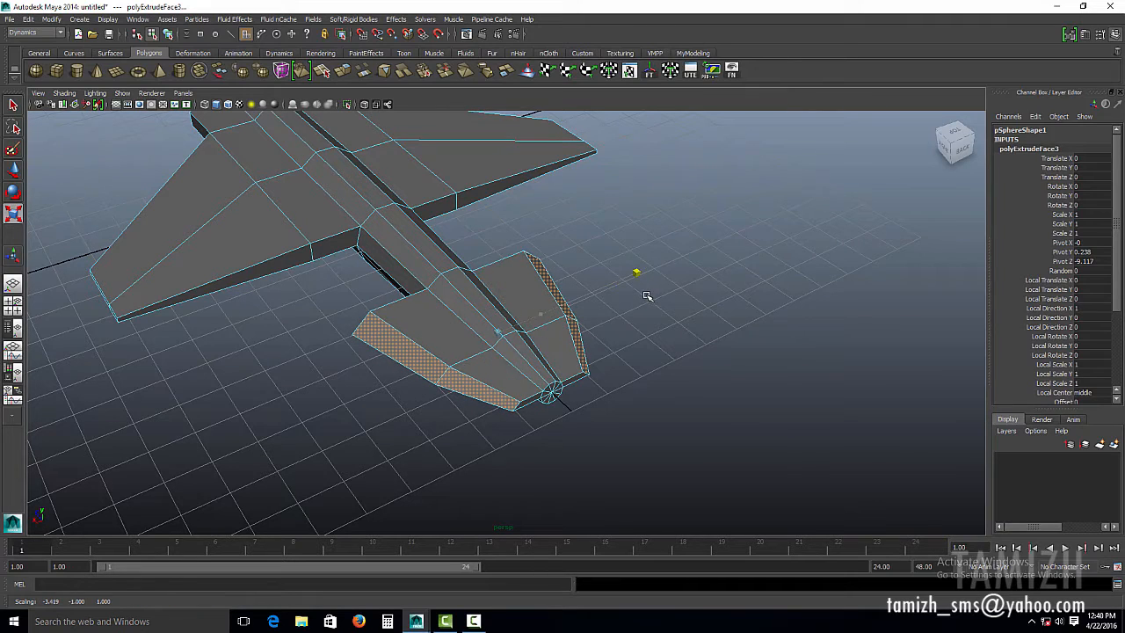
Flatten the outer side faces of each tailplane in turn so both outer edges run straight.
click(412, 362)
mouse_move(477, 343)
mouse_down()
mouse_move(360, 372)
mouse_move(351, 357)
mouse_up()
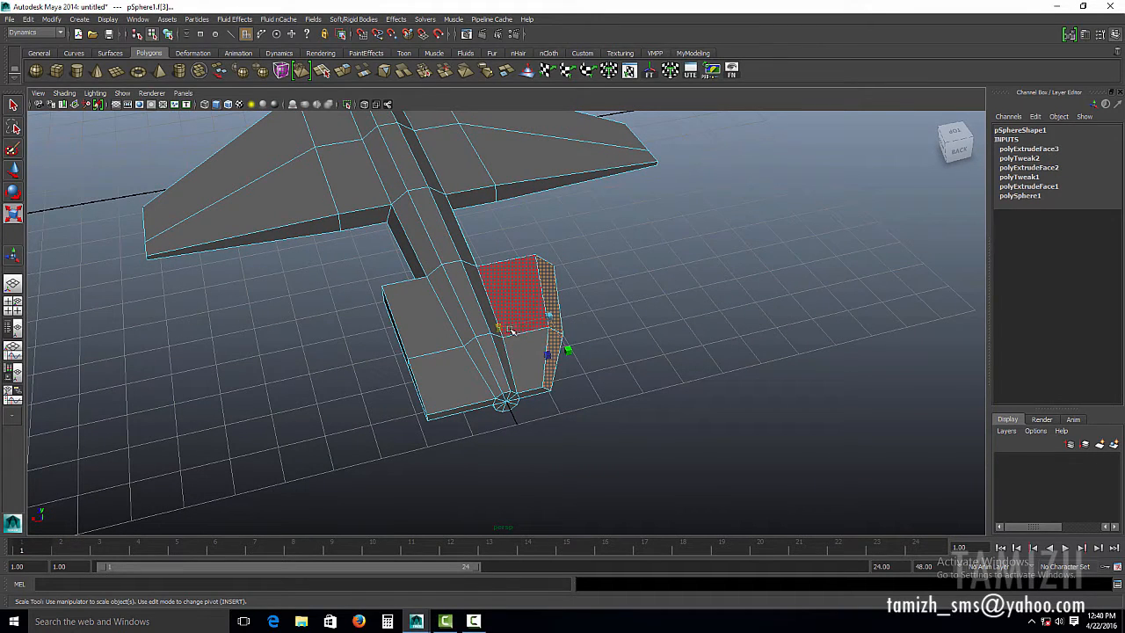
drag(512, 331, 552, 316)
alt+drag(607, 324, 547, 324)
alt+drag(518, 345, 435, 392)
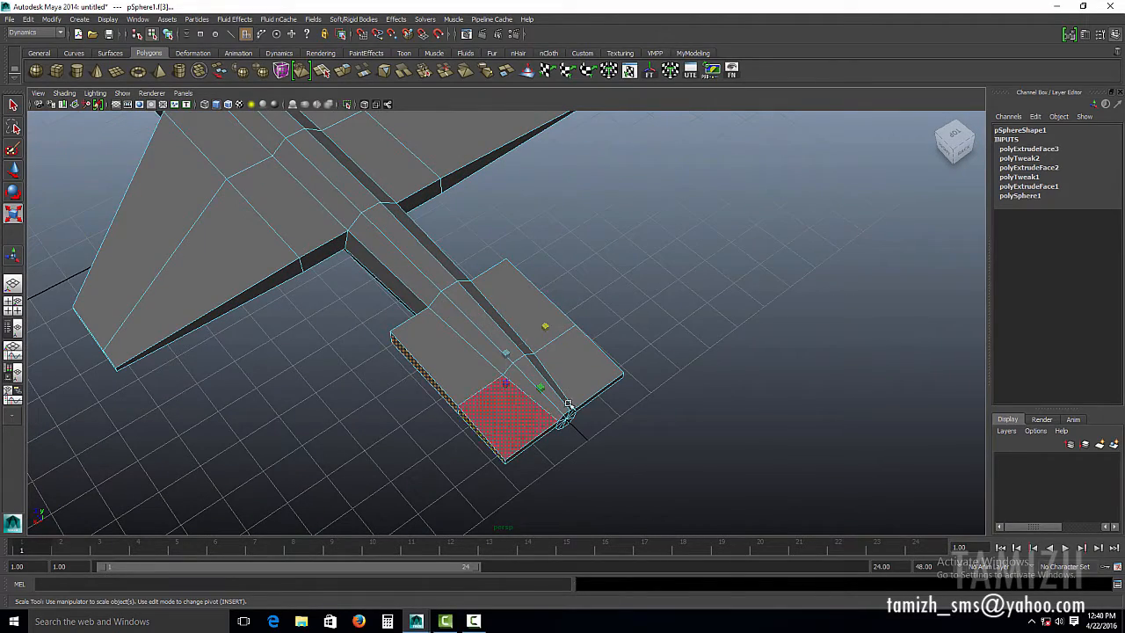
alt+drag(505, 413, 512, 363)
drag(497, 303, 535, 314)
Flatten the four top faces of both tailplanes vertically into one level plane and lower them slightly.
click(497, 296)
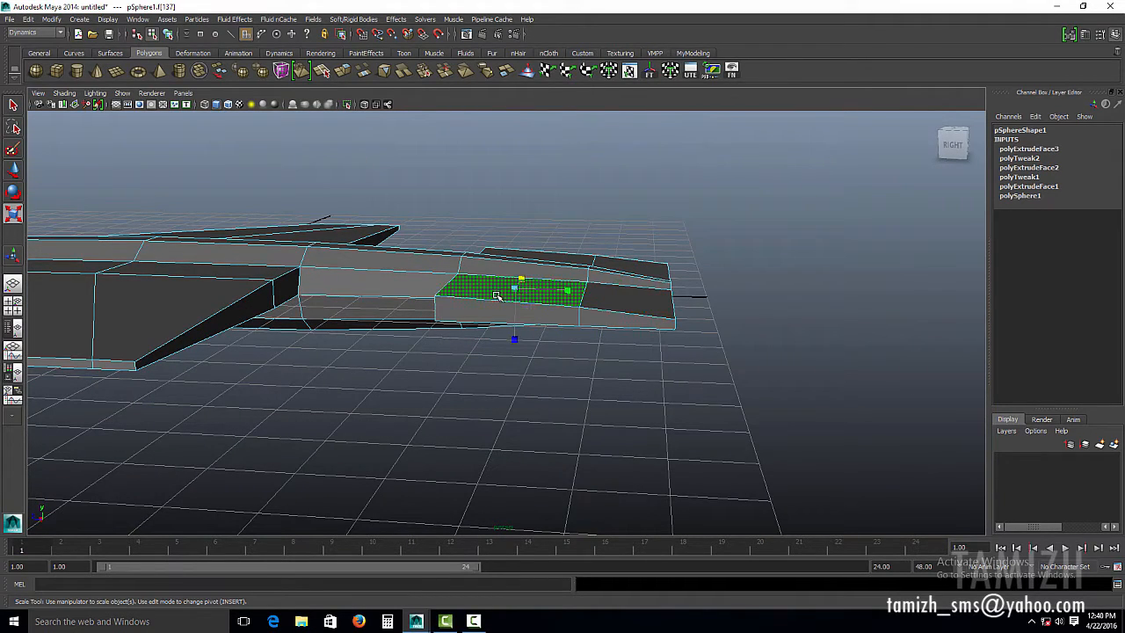
shift+click(618, 299)
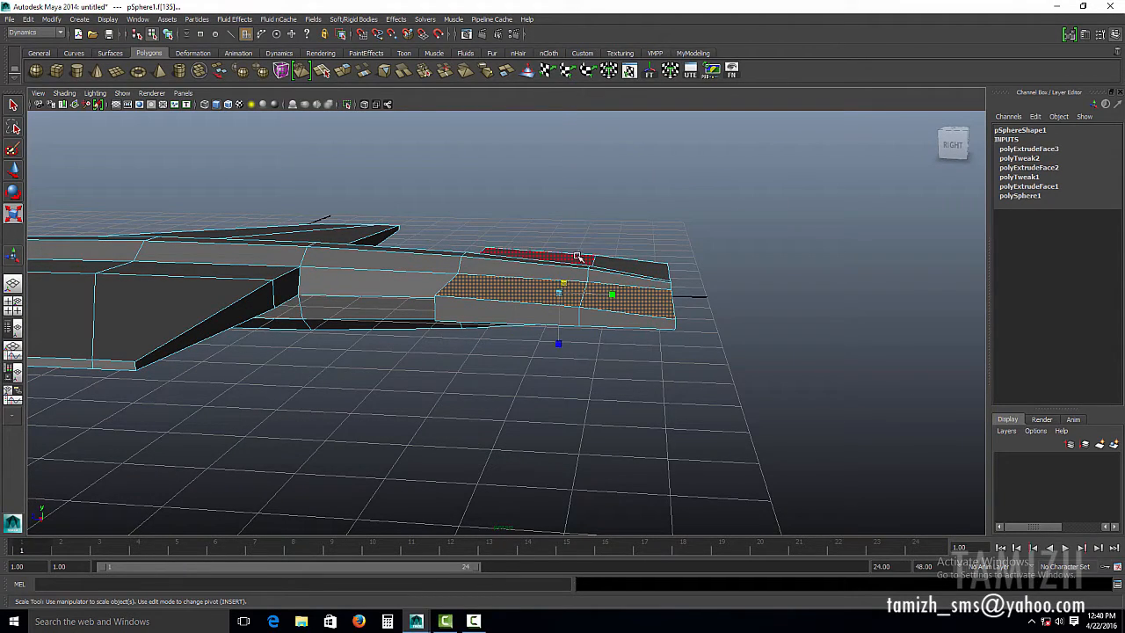
shift+click(578, 256)
shift+click(631, 264)
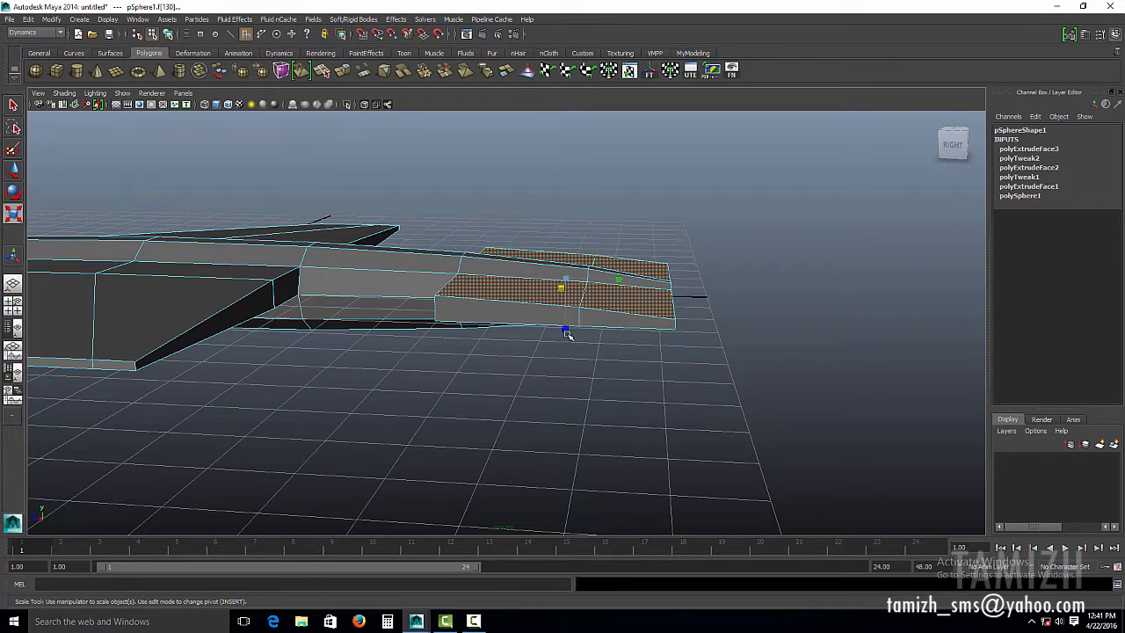
drag(566, 334, 575, 280)
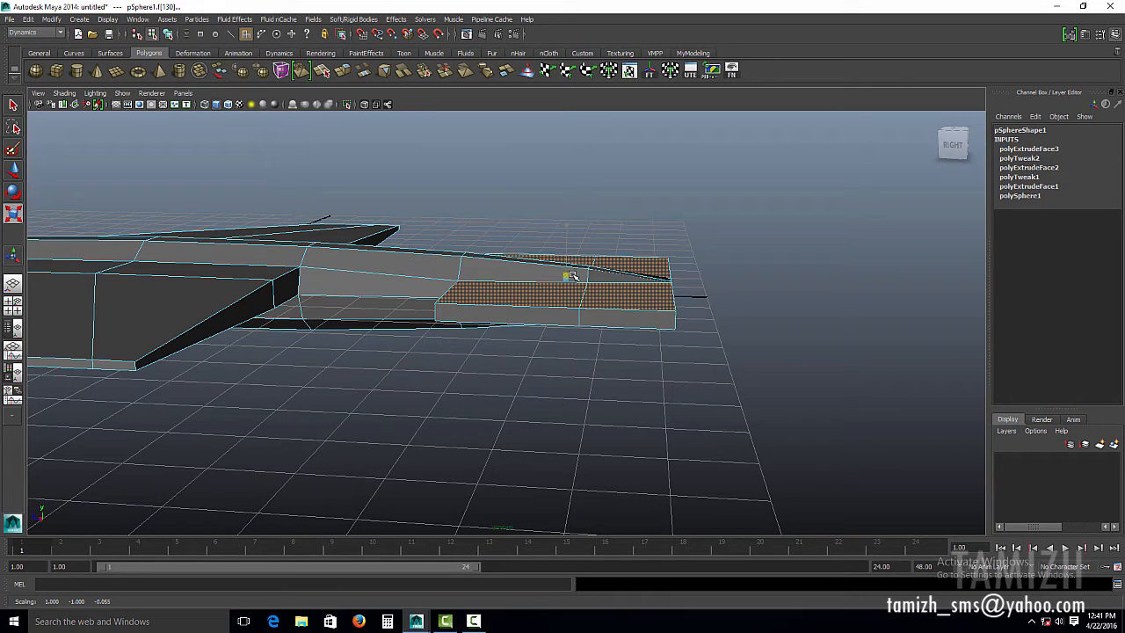
key(w)
drag(568, 227, 569, 241)
Flatten the four underside faces of both tailplanes by scaling them together vertically.
alt+drag(637, 350, 605, 288)
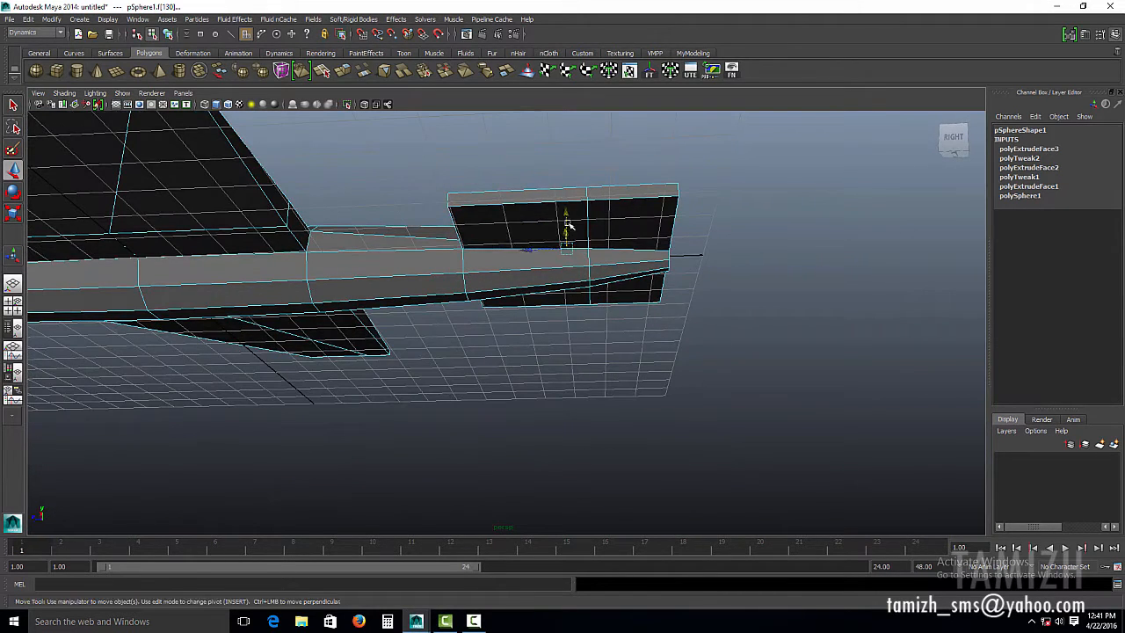
shift+click(622, 227)
click(806, 234)
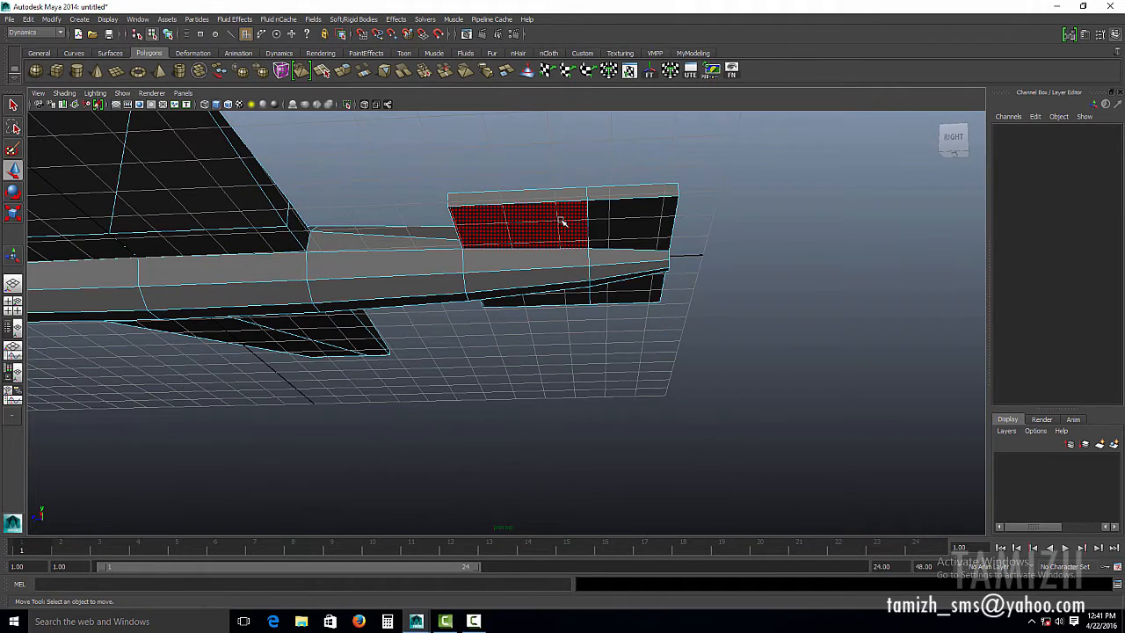
click(563, 221)
shift+click(658, 214)
shift+click(617, 296)
shift+click(573, 300)
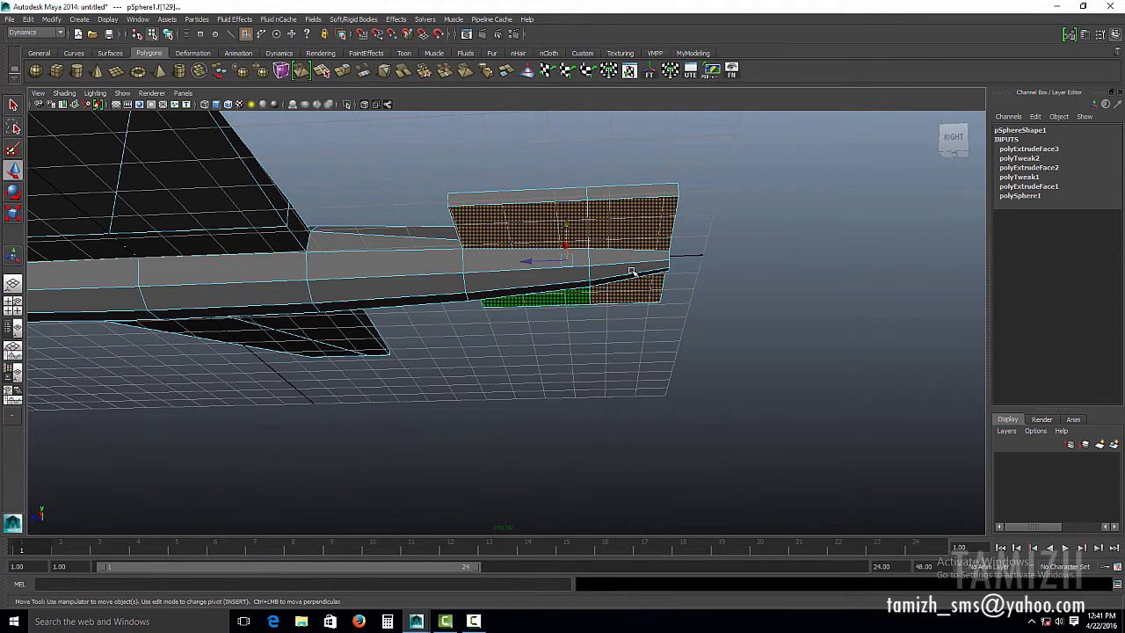
alt+drag(734, 270, 667, 303)
key(r)
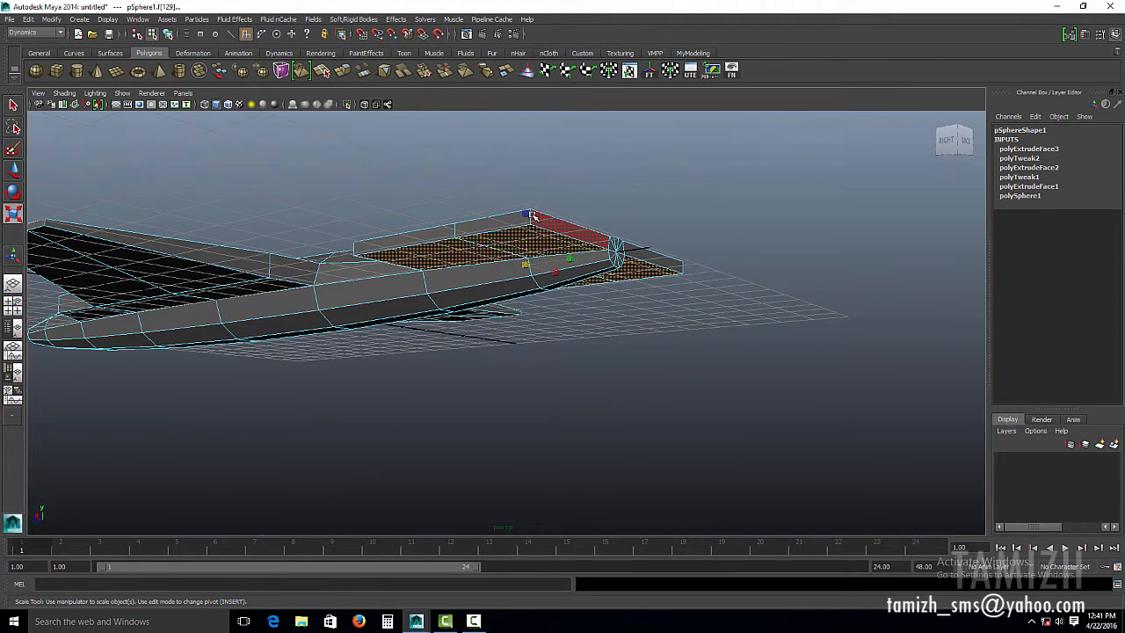
drag(527, 212, 510, 234)
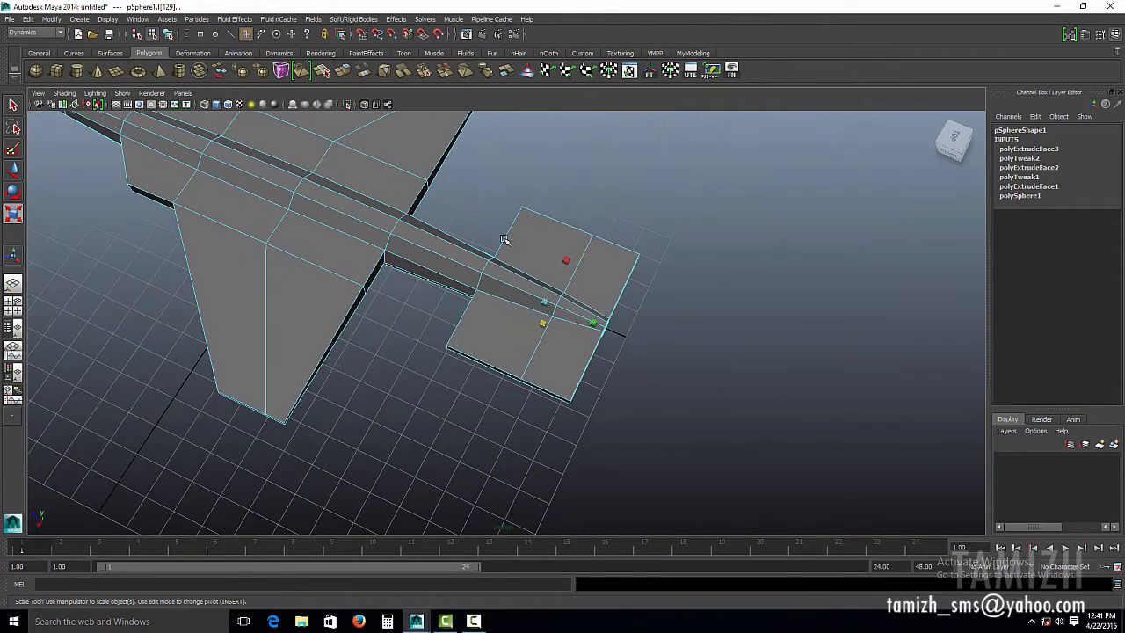
Sweep both tailplanes back by moving their front and middle outer vertices toward the tail end.
click(546, 392)
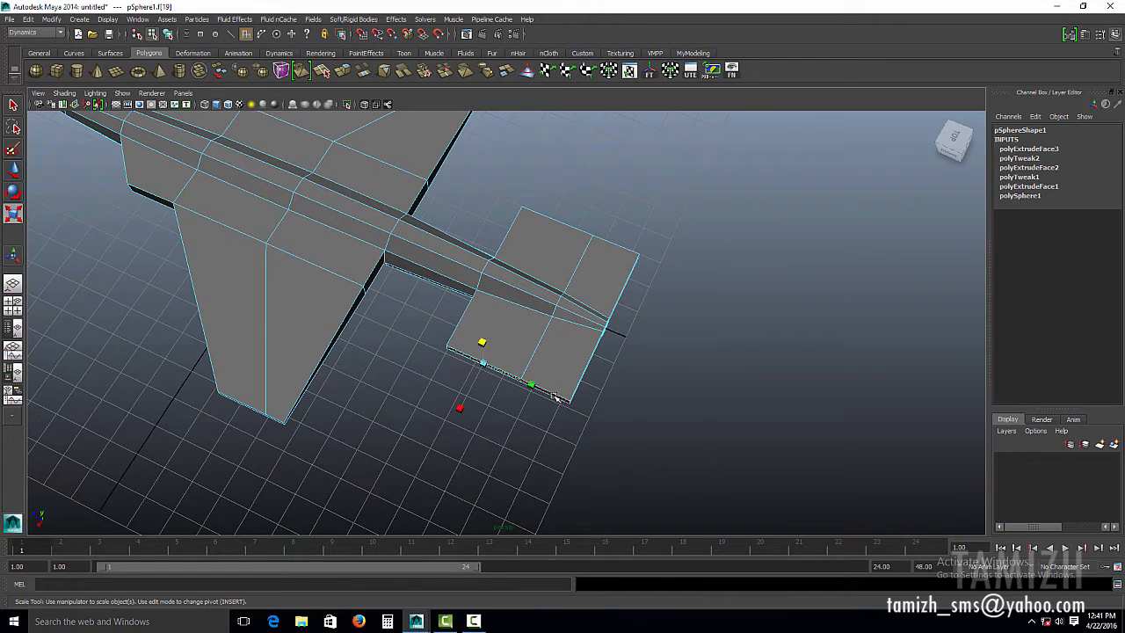
click(555, 397)
alt+drag(698, 289, 482, 328)
click(546, 302)
right_drag(483, 329, 342, 312)
drag(359, 289, 424, 329)
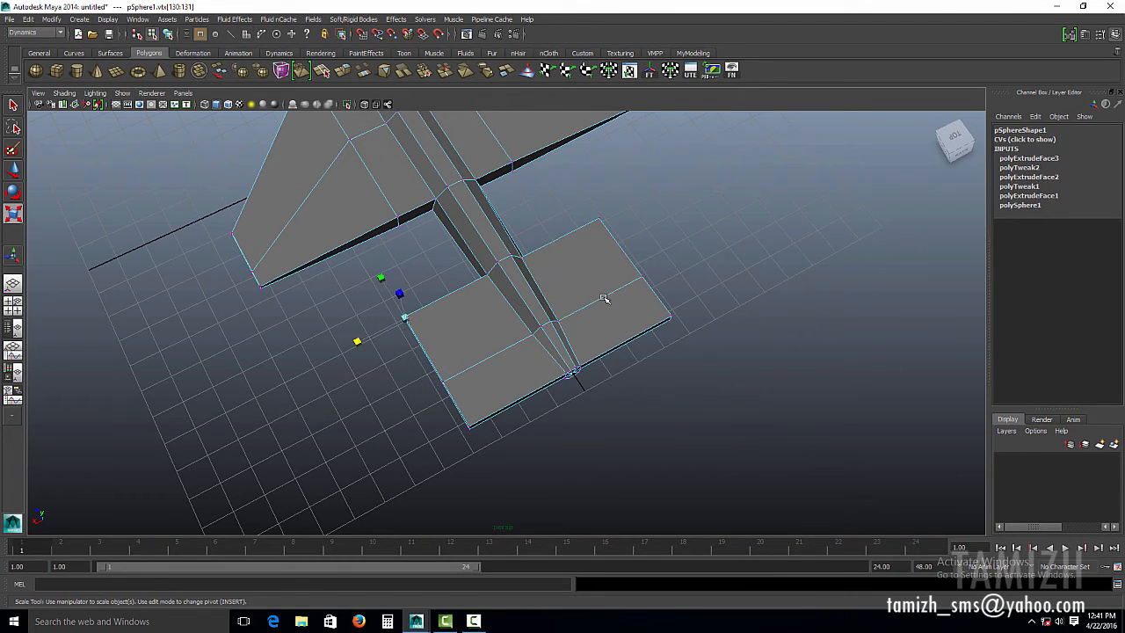
shift+drag(613, 233, 656, 255)
alt+middle_drag(688, 270, 688, 272)
key(w)
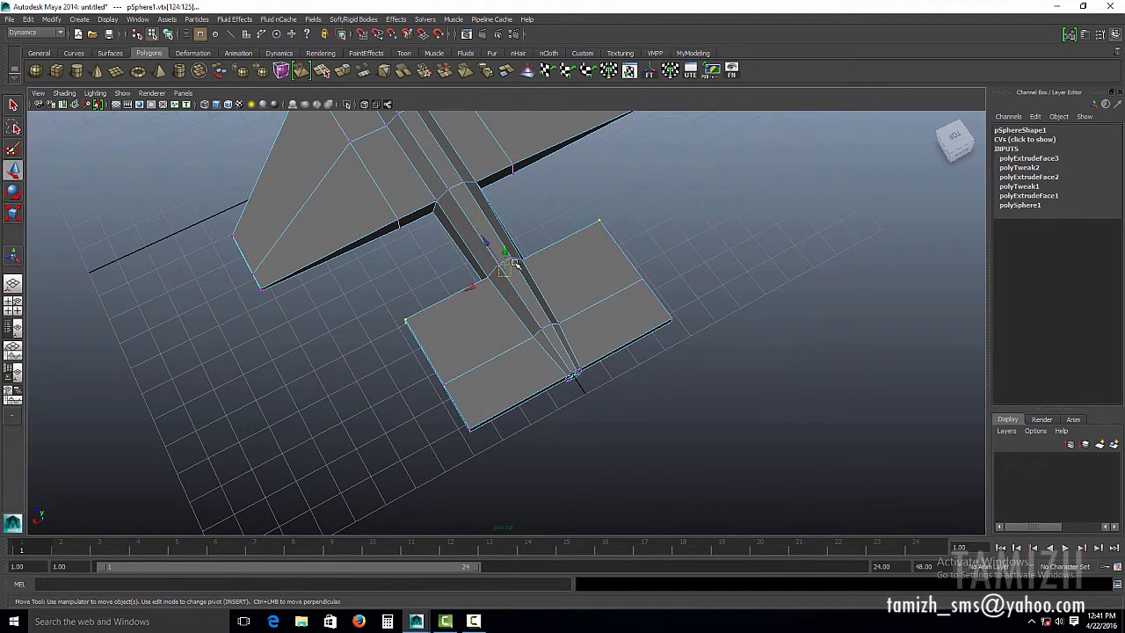
drag(484, 241, 522, 305)
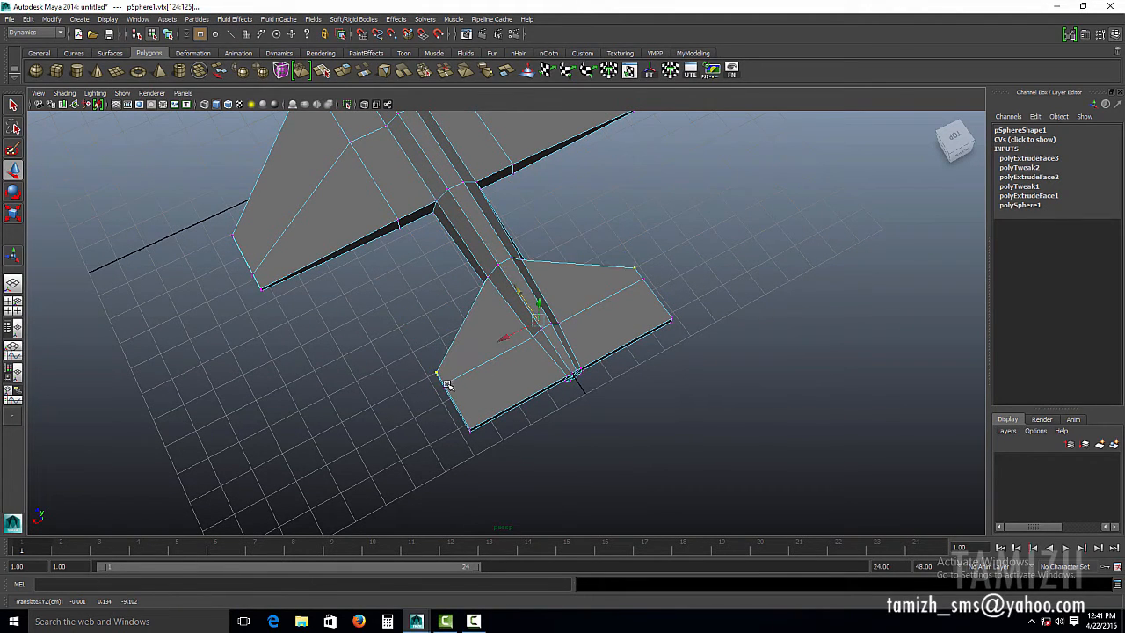
drag(386, 344, 458, 392)
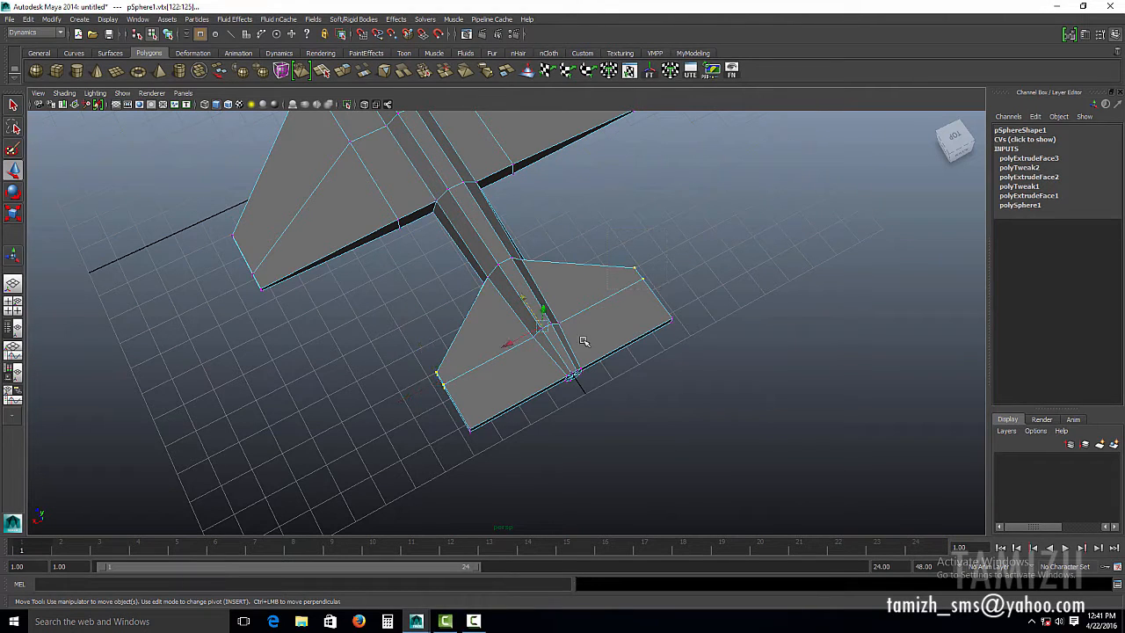
drag(519, 299, 532, 319)
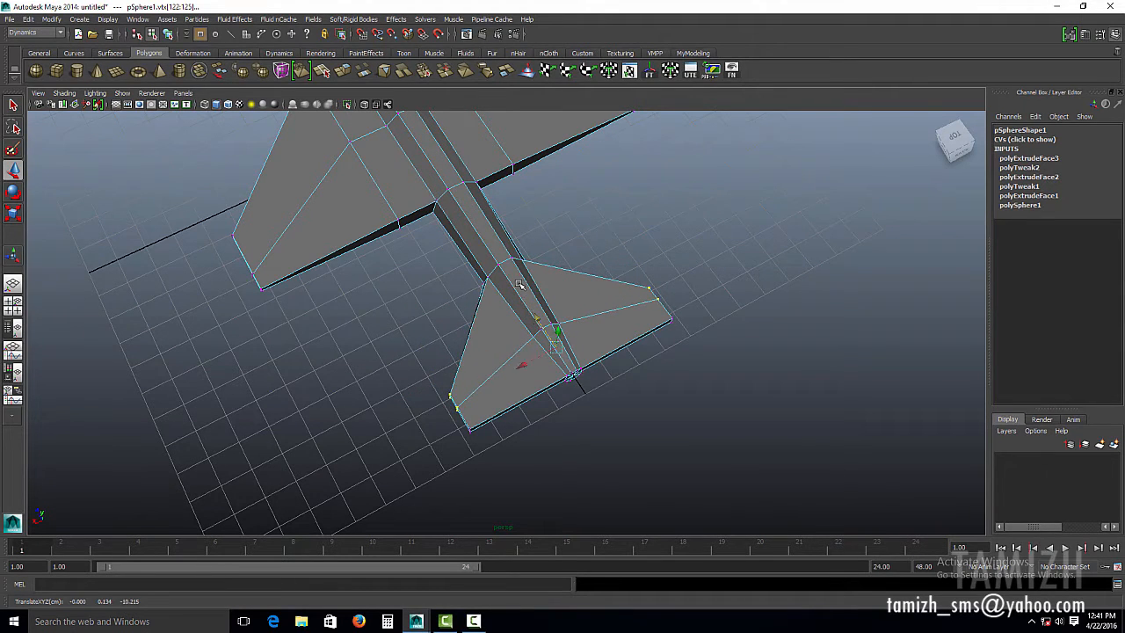
Return to object mode and examine the whole aircraft and its tailplanes from several angles.
right_drag(519, 284, 587, 255)
click(635, 229)
alt+right_drag(747, 255, 620, 220)
alt+drag(619, 220, 666, 168)
alt+right_drag(665, 168, 641, 255)
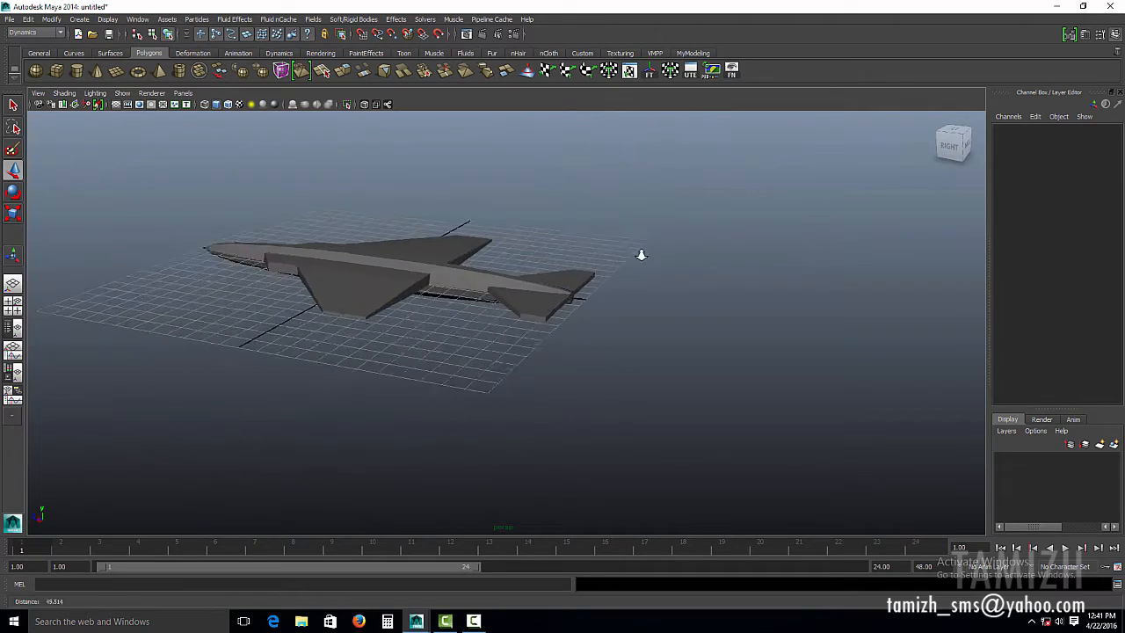
alt+drag(641, 255, 535, 284)
alt+right_drag(535, 284, 544, 254)
Extrude the two top faces of the rear fuselage and move them upward to form a vertical fin.
click(544, 254)
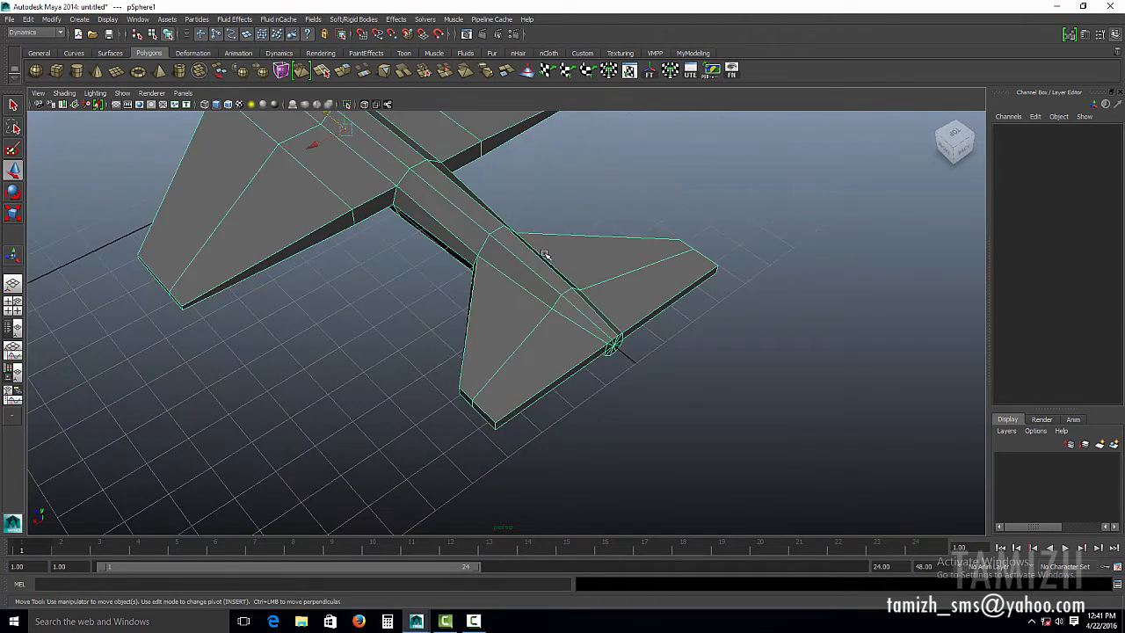
alt+drag(544, 254, 542, 226)
right_drag(529, 230, 530, 261)
click(530, 243)
shift+click(533, 280)
alt+drag(542, 283, 690, 322)
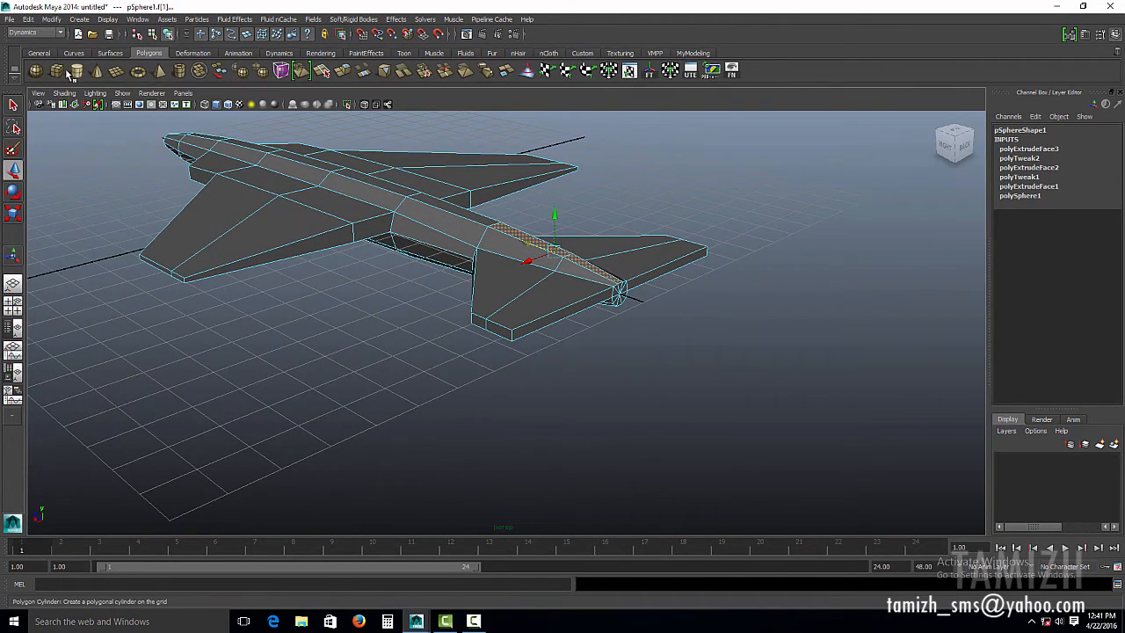
click(345, 71)
scroll(536, 262, up, 2)
alt+middle_drag(540, 264, 544, 268)
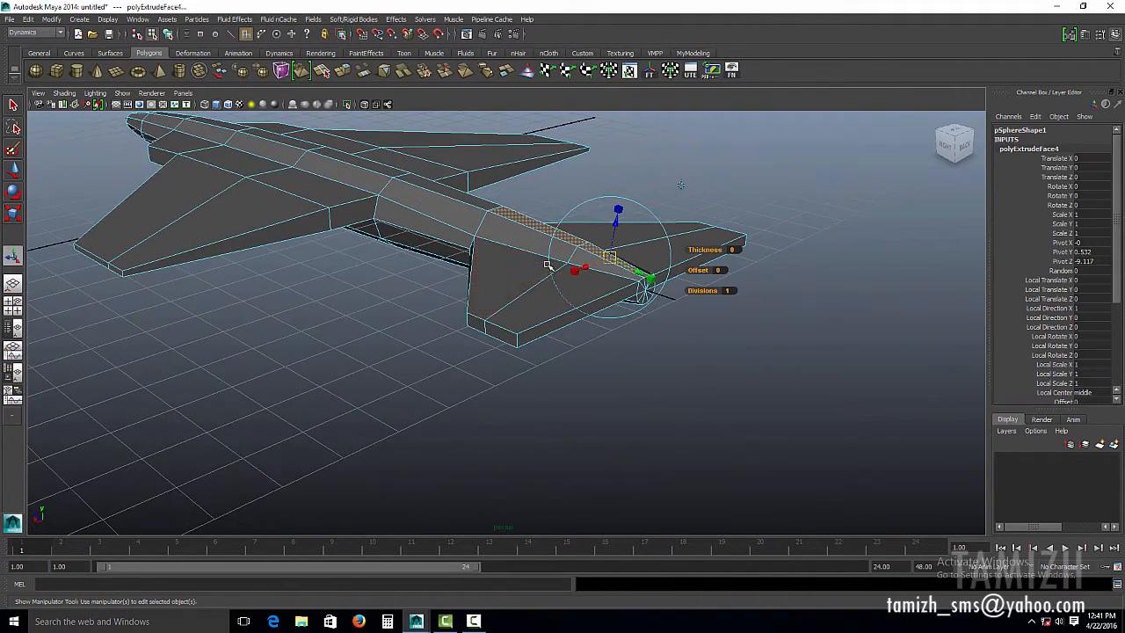
key(w)
drag(566, 203, 580, 125)
Flatten the fin's top faces to a level plane and raise them to make the fin taller.
alt+drag(576, 176, 589, 279)
key(r)
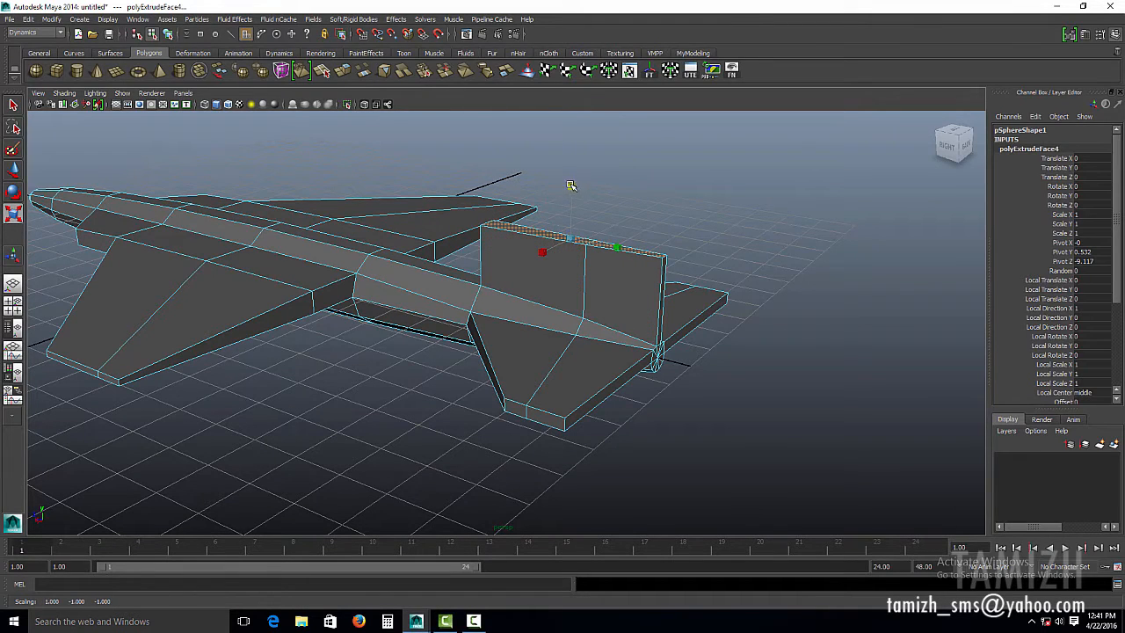
key(w)
drag(572, 197, 604, 231)
alt+middle_drag(605, 232, 615, 283)
Slant the fin's front edge by moving its upper front and middle vertices toward the tail end.
right_drag(523, 209, 458, 183)
drag(455, 188, 637, 246)
drag(515, 197, 595, 198)
click(754, 232)
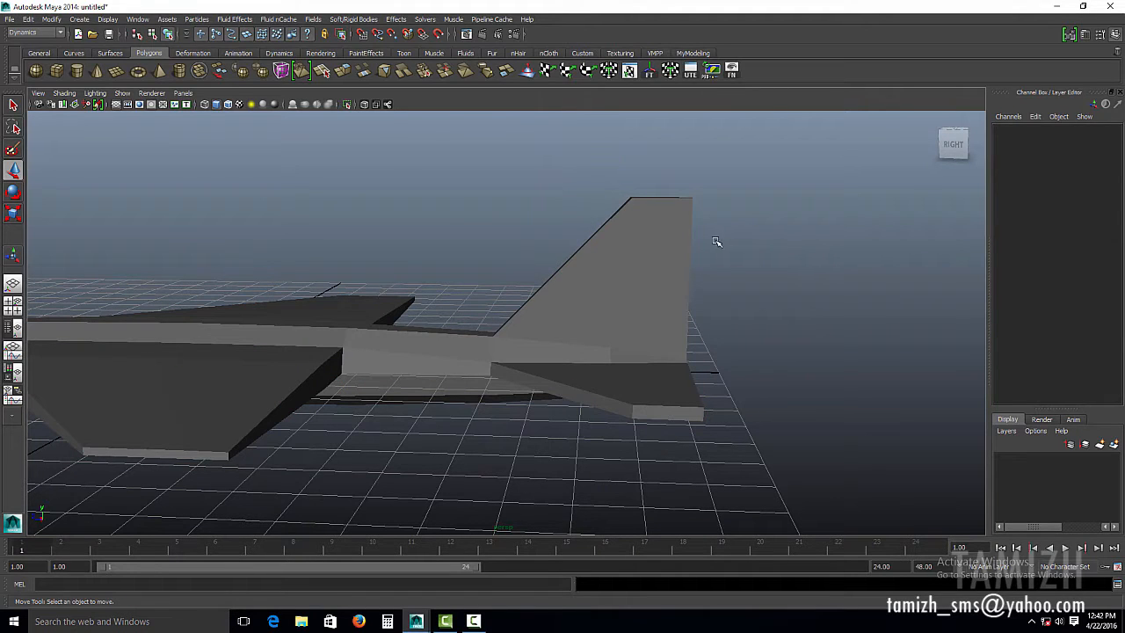
Restore the selection of the fin's top vertices and scale them sideways into a thinner tip.
key(ctrl+z)
key(ctrl+z)
alt+middle_drag(696, 259, 685, 321)
alt+drag(686, 322, 759, 351)
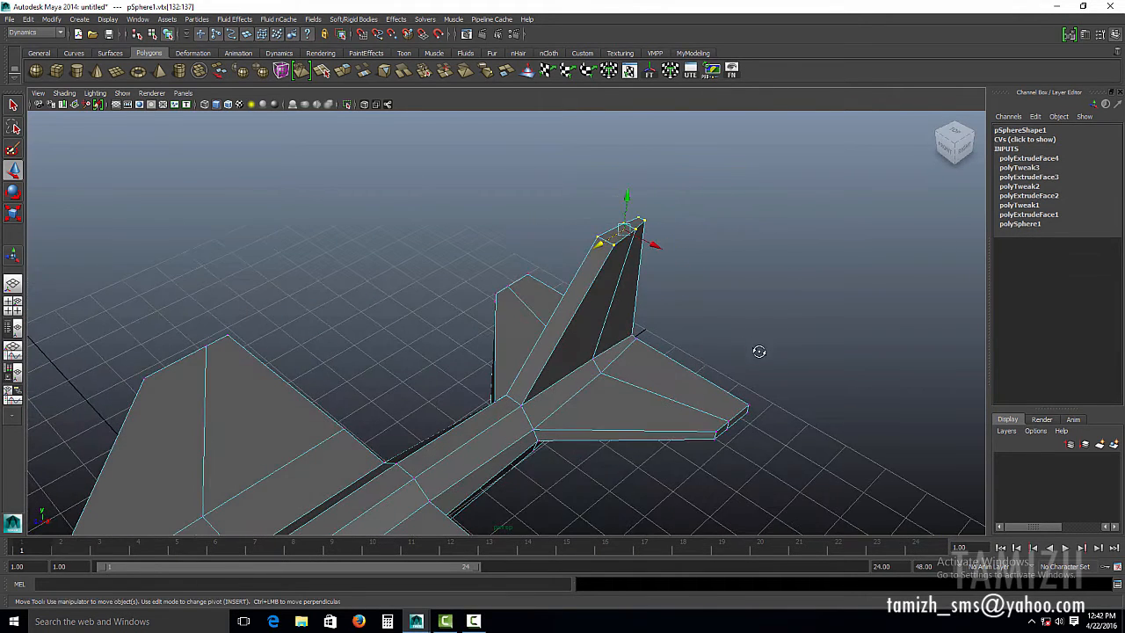
key(r)
drag(664, 250, 629, 246)
alt+middle_drag(732, 367, 729, 321)
Thin the outer tips of both tailplanes by scaling their tip vertices closer together, and return to object mode.
drag(662, 326, 747, 445)
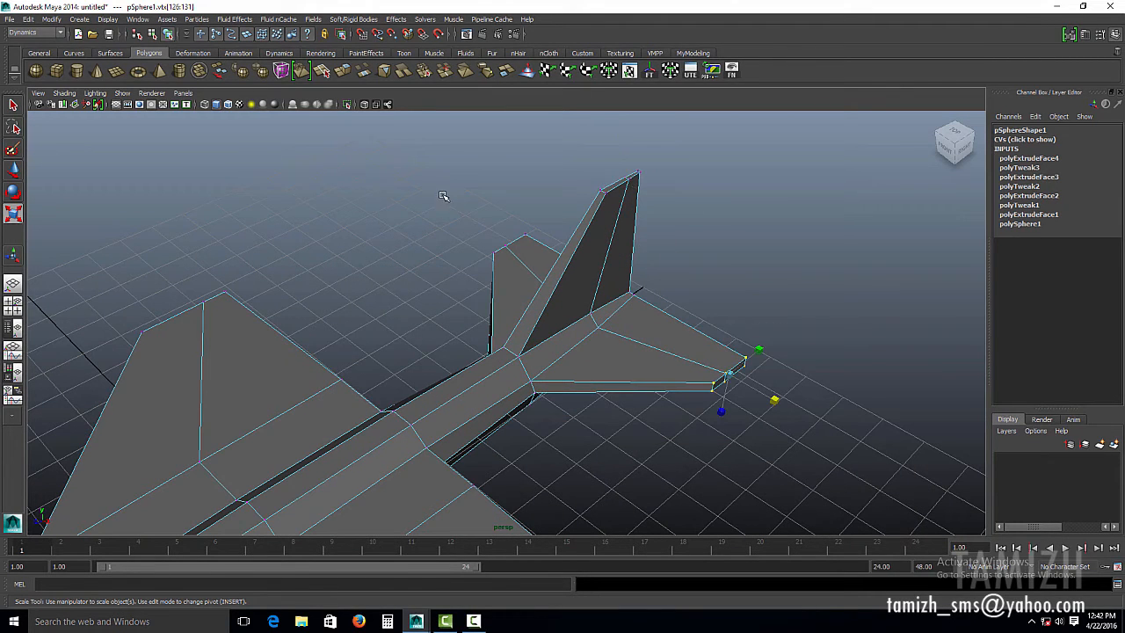
shift+drag(544, 275, 542, 273)
alt+drag(654, 327, 617, 338)
right_drag(620, 341, 638, 264)
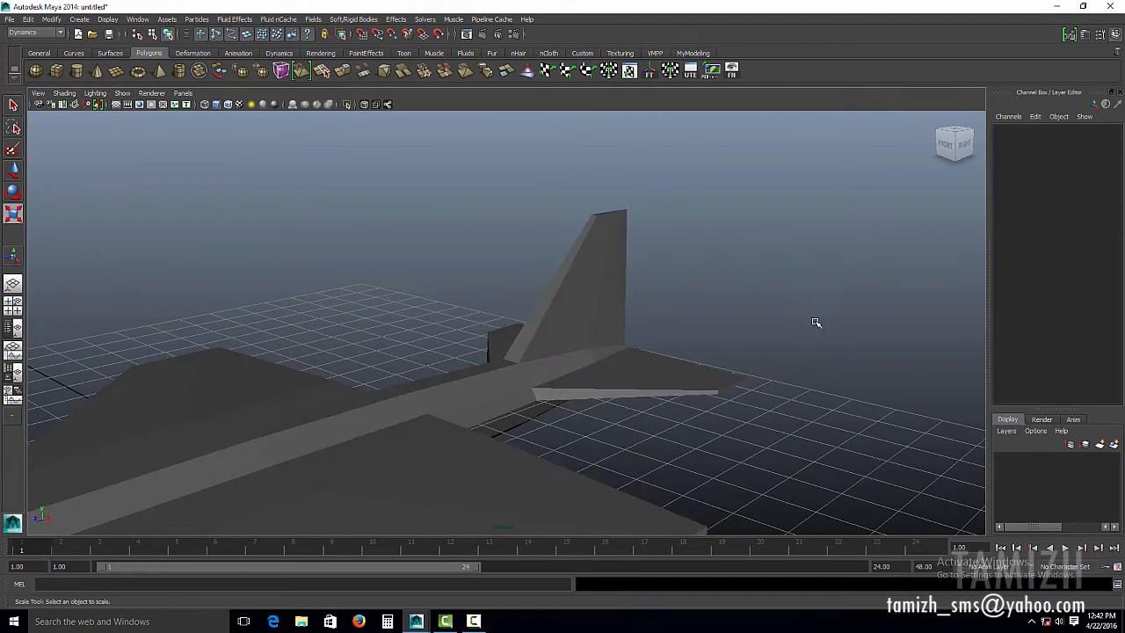
In the side view, raise the forward fuselage's top vertices at the cockpit, and lift the pair behind them slightly less to form a sloping hump.
alt+right_drag(816, 319, 571, 207)
alt+drag(572, 207, 680, 271)
click(604, 238)
alt+drag(605, 237, 632, 301)
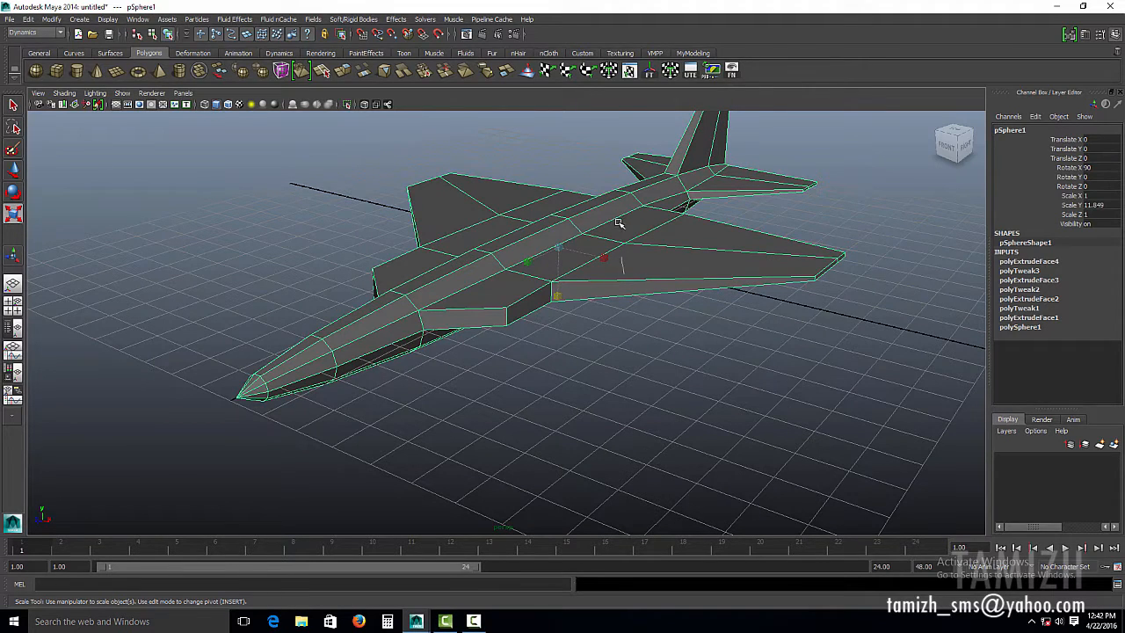
right_drag(619, 223, 613, 254)
alt+drag(342, 291, 358, 266)
key(space)
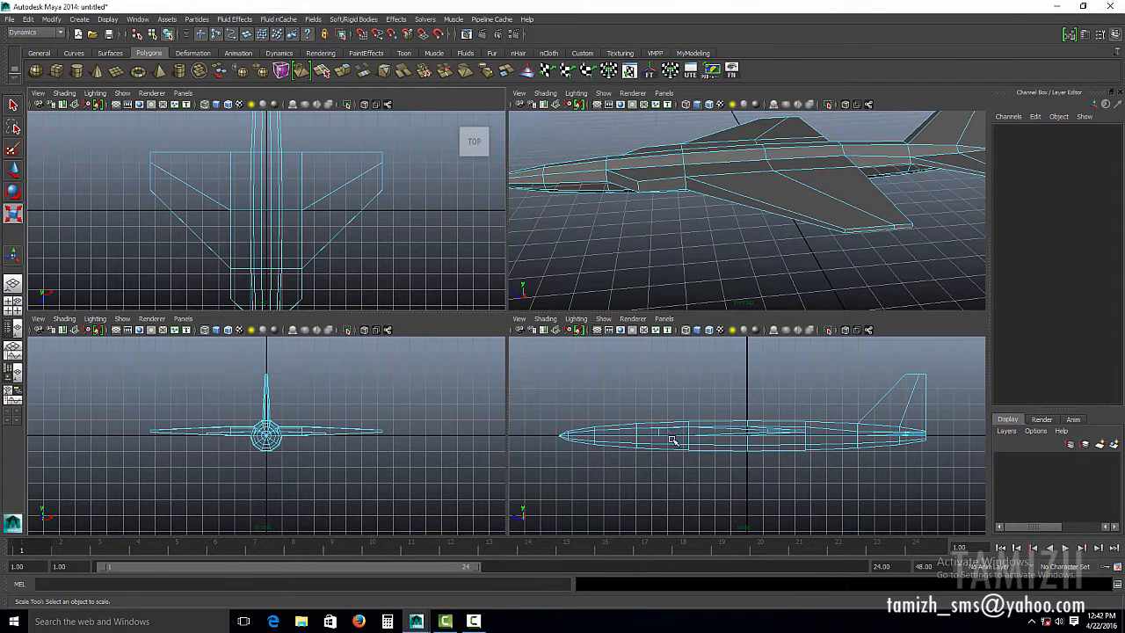
key(space)
scroll(465, 401, up, 5)
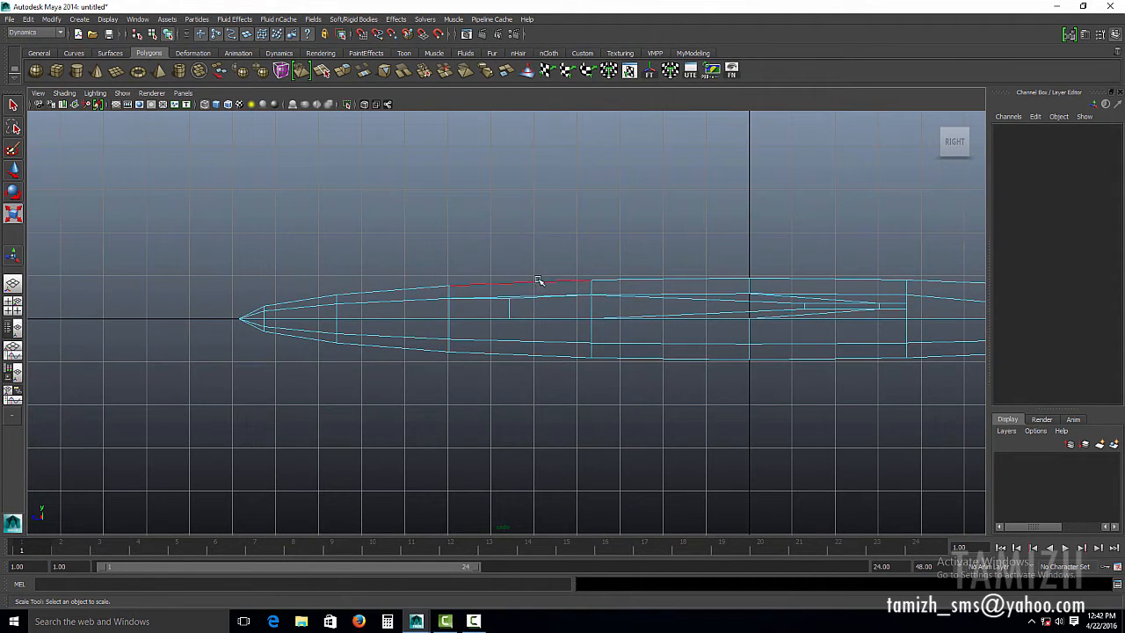
right_drag(591, 282, 421, 244)
drag(622, 290, 610, 281)
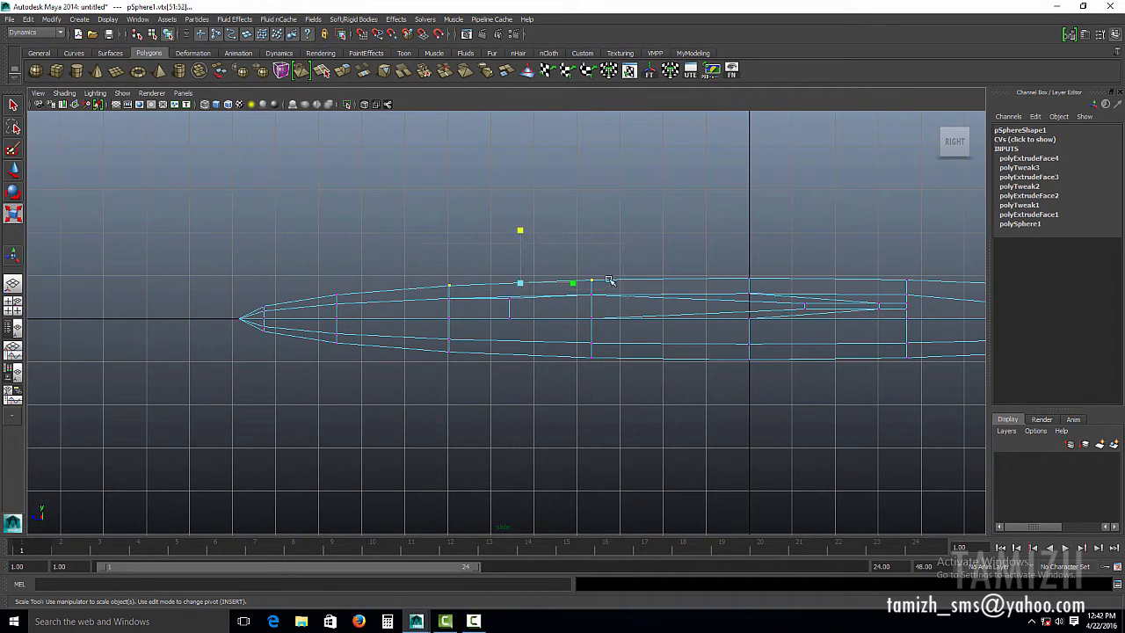
key(w)
drag(519, 244, 526, 211)
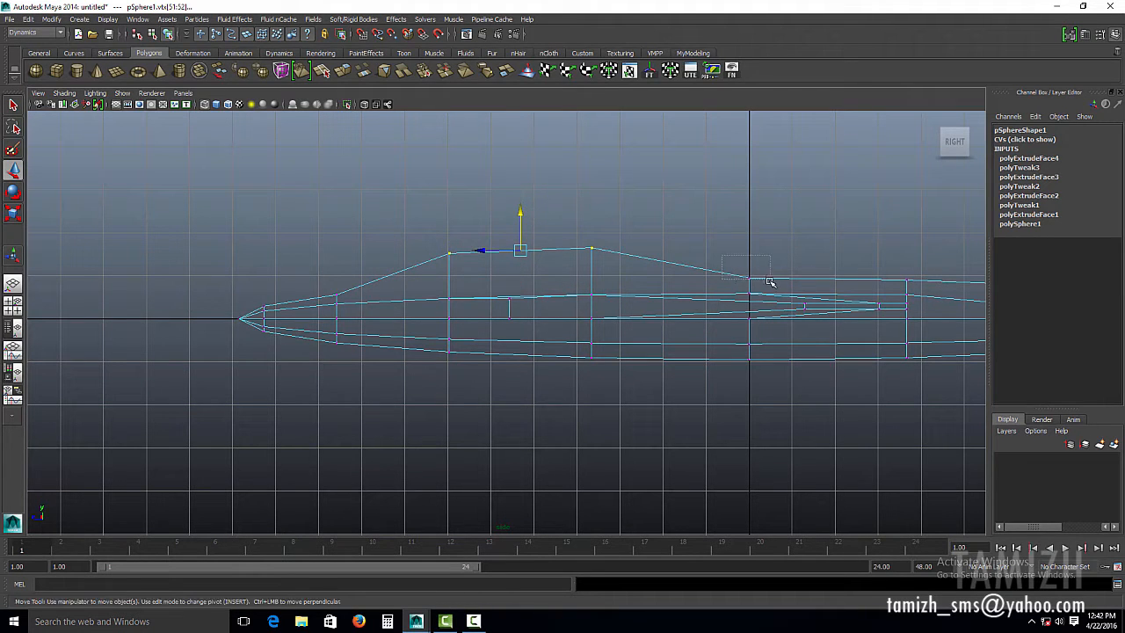
drag(770, 288, 751, 227)
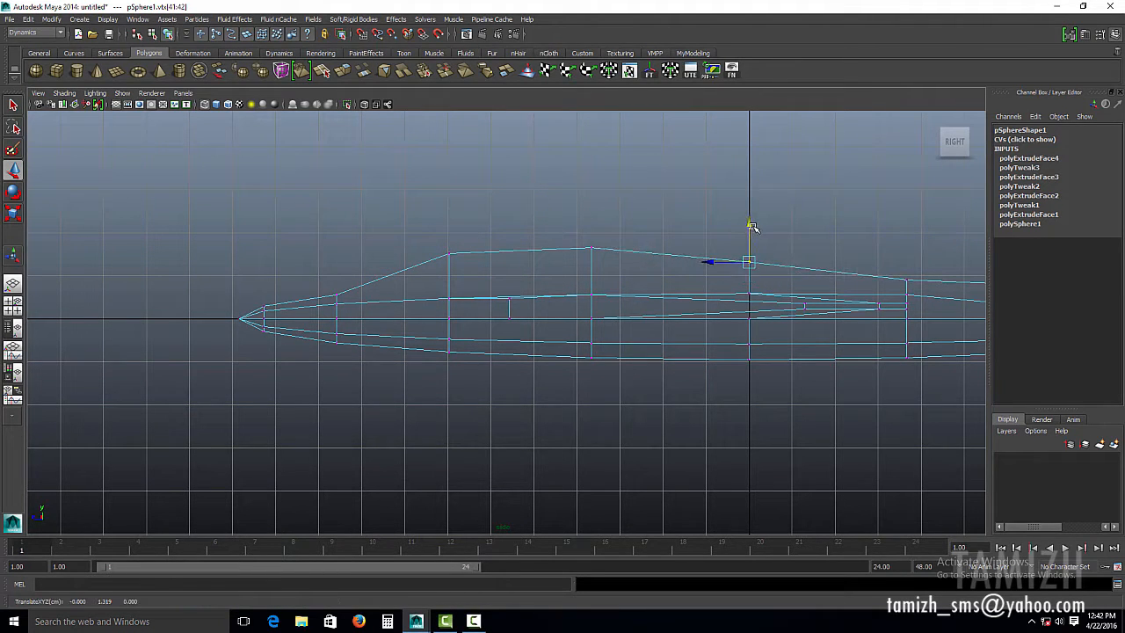
Select the two top faces of the raised cockpit section and scale them about 1.44 times wider sideways.
alt+drag(791, 183, 627, 225)
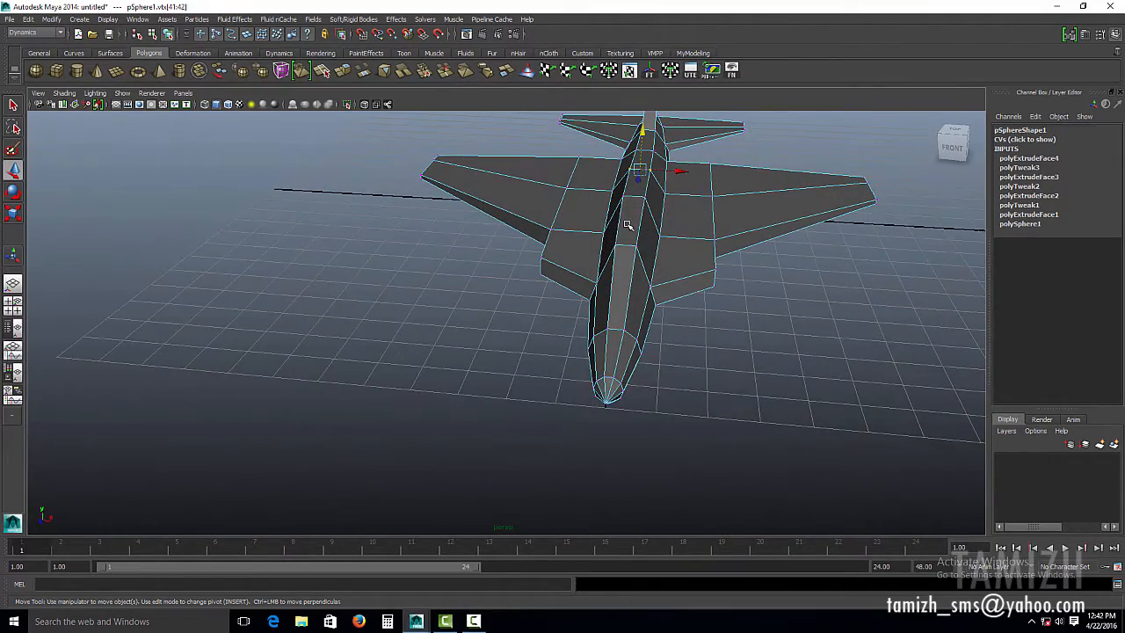
key(F11)
click(628, 224)
shift+click(634, 181)
alt+drag(738, 246, 710, 297)
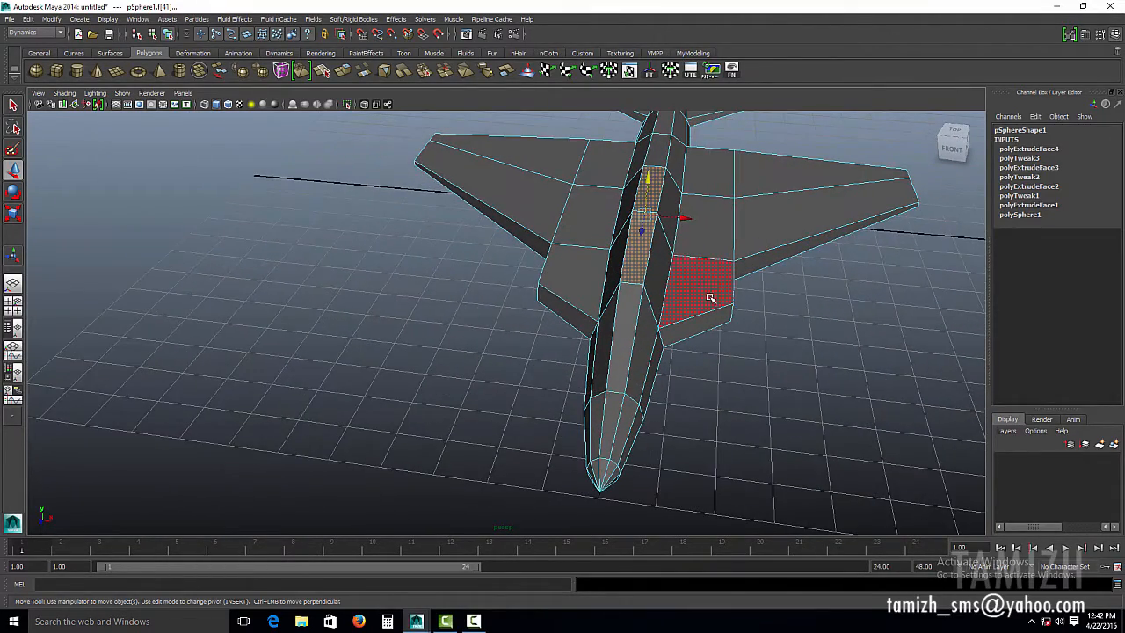
key(r)
drag(697, 217, 724, 221)
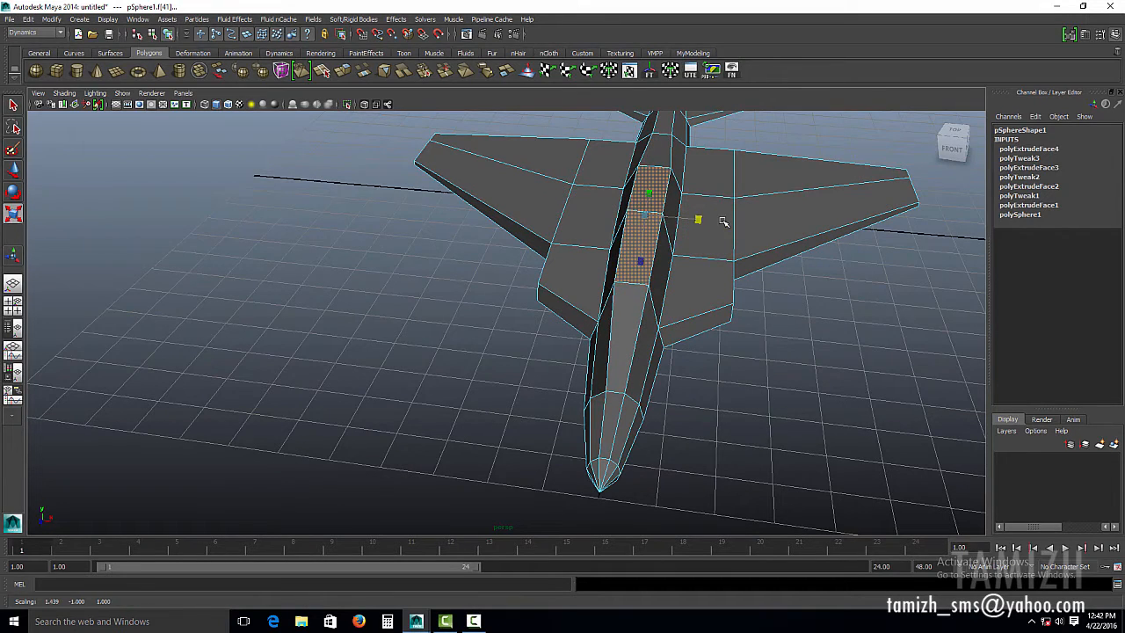
Widen the cross edge between the two raised top faces by scaling it sideways, and return to object mode.
click(785, 269)
key(F10)
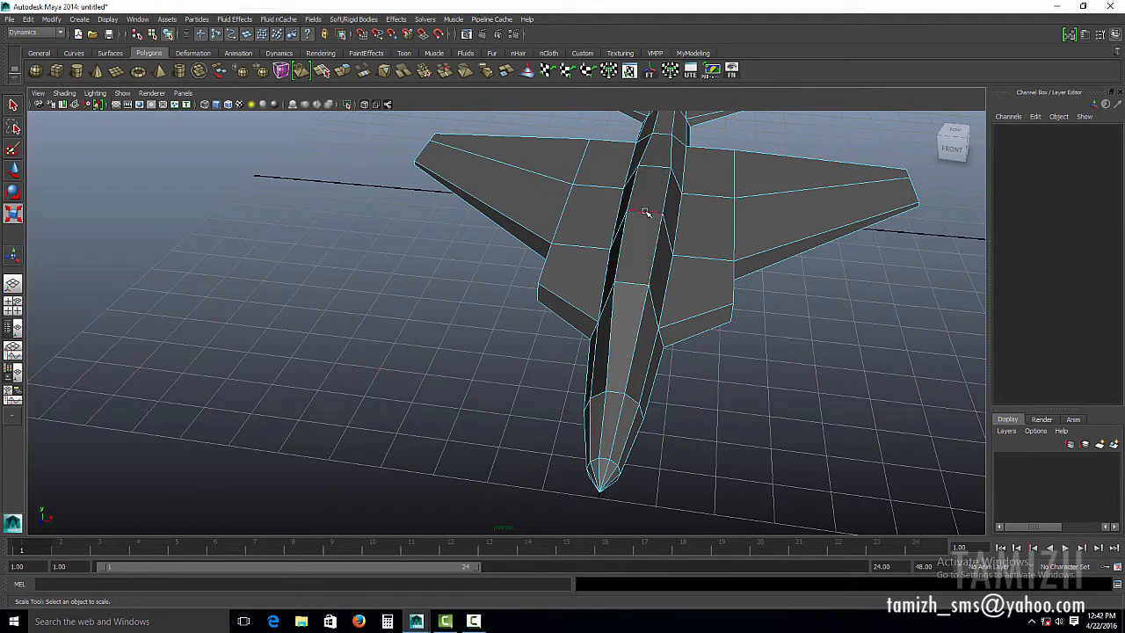
click(648, 213)
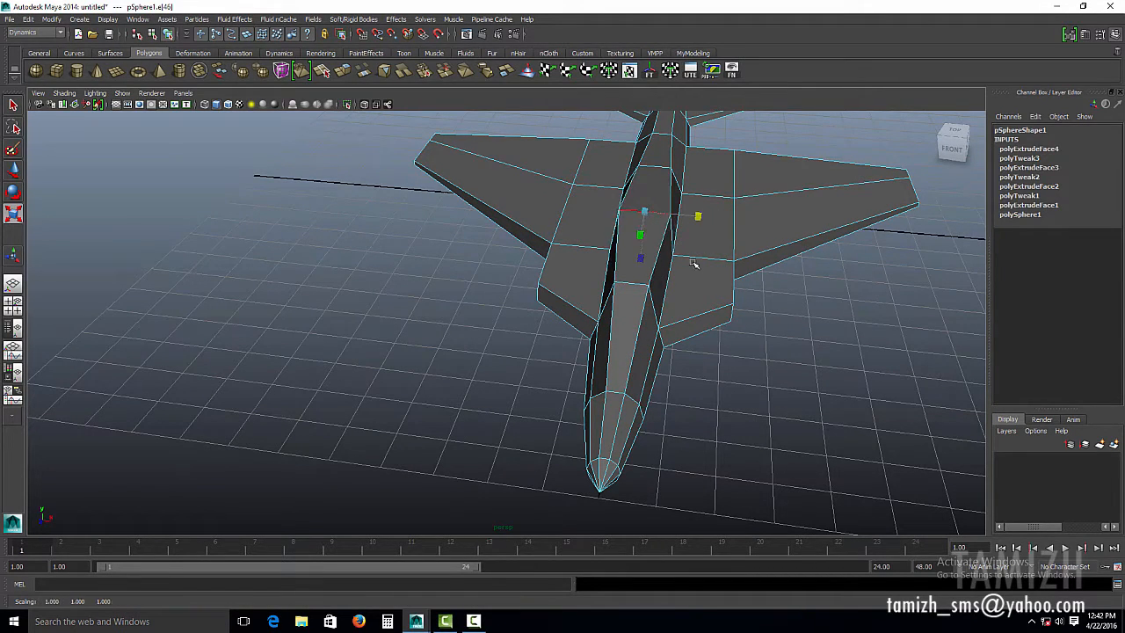
right_drag(694, 263, 715, 239)
alt+drag(715, 239, 537, 307)
Select the front-facing faces of both intake blocks beside the forward fuselage.
click(537, 307)
right_click(506, 327)
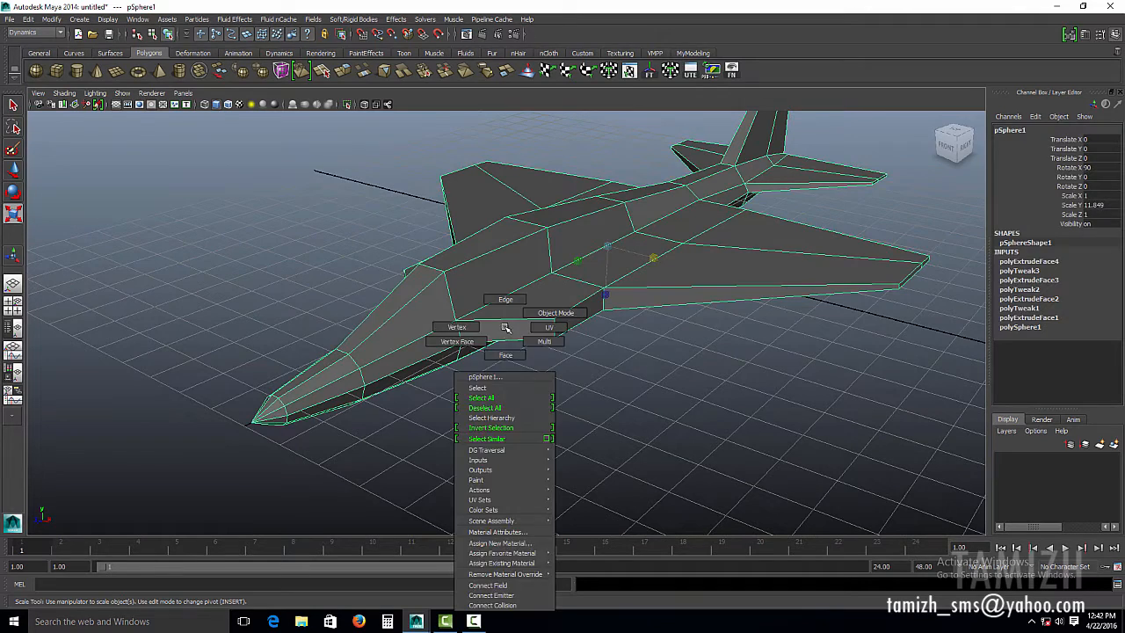
right_drag(506, 327, 505, 354)
click(520, 327)
alt+drag(520, 327, 692, 286)
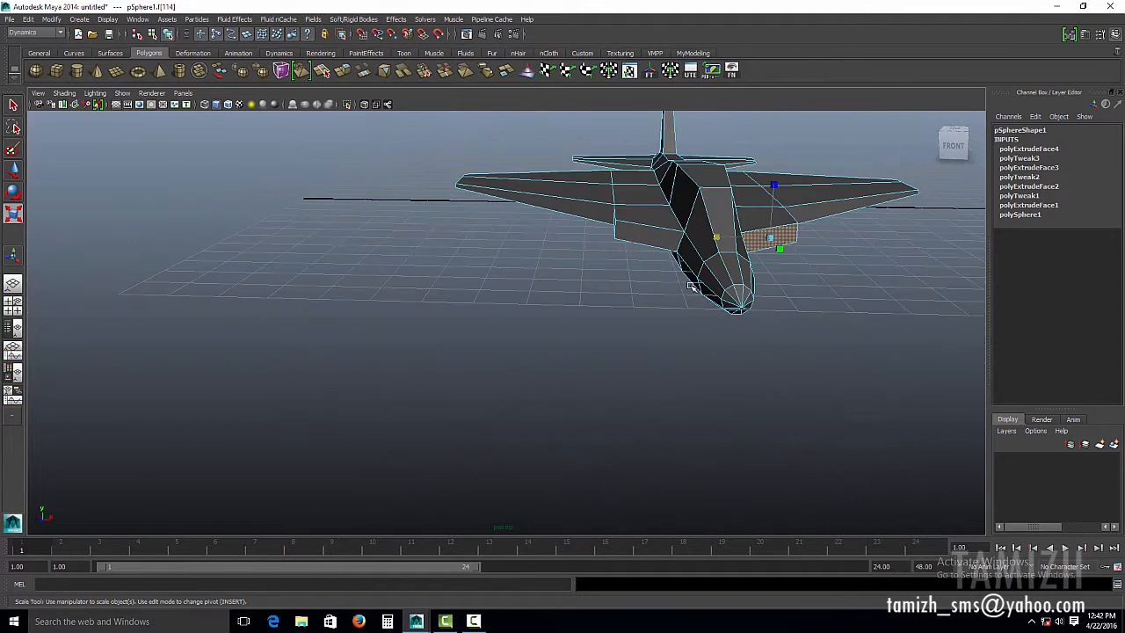
shift+click(655, 235)
alt+drag(654, 236, 571, 221)
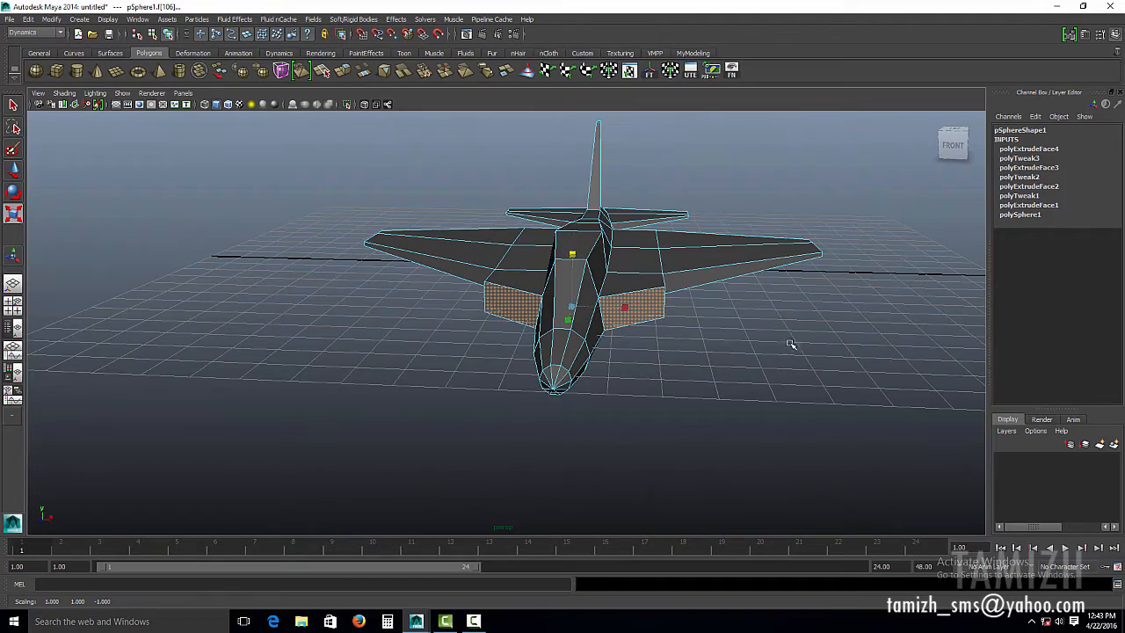
alt+drag(791, 344, 392, 317)
scroll(392, 316, up, 3)
alt+middle_drag(392, 316, 522, 304)
alt+drag(522, 304, 562, 309)
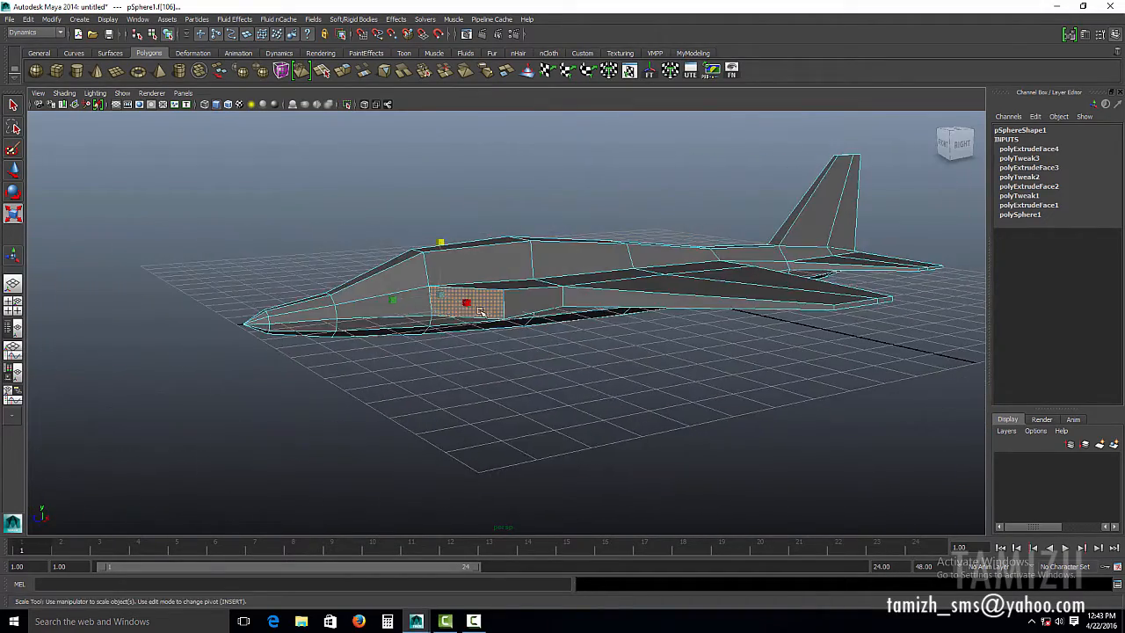
alt+drag(480, 312, 726, 371)
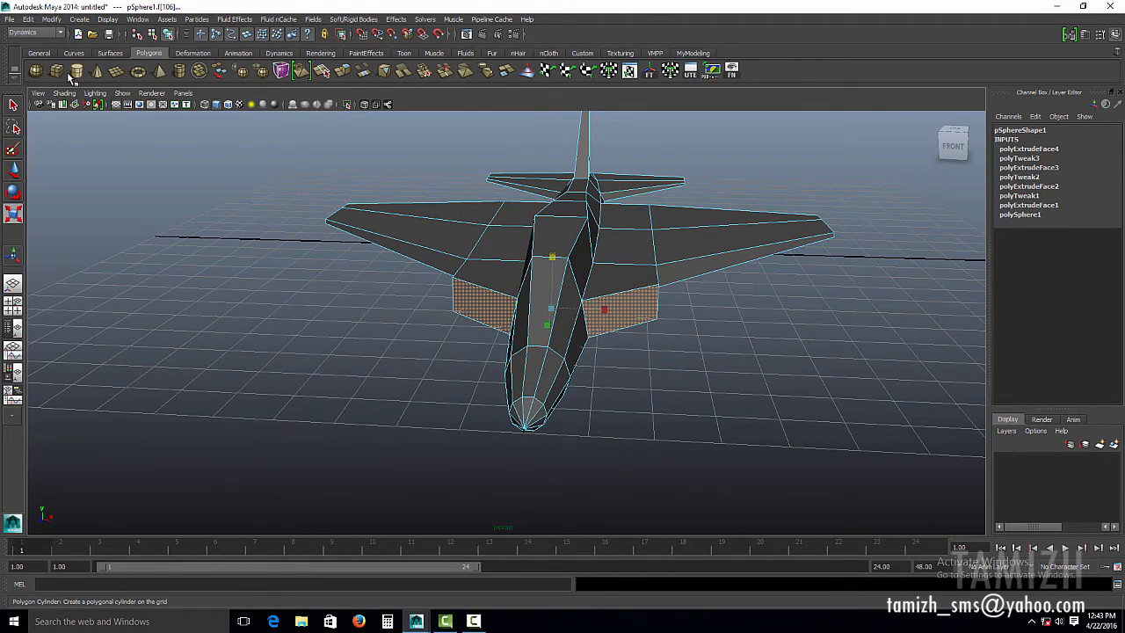
Extrude both intake faces and scale them inward to about 0.80, 0.64 and 0.78 to leave a rim around each opening.
click(343, 70)
alt+right_drag(595, 266, 647, 289)
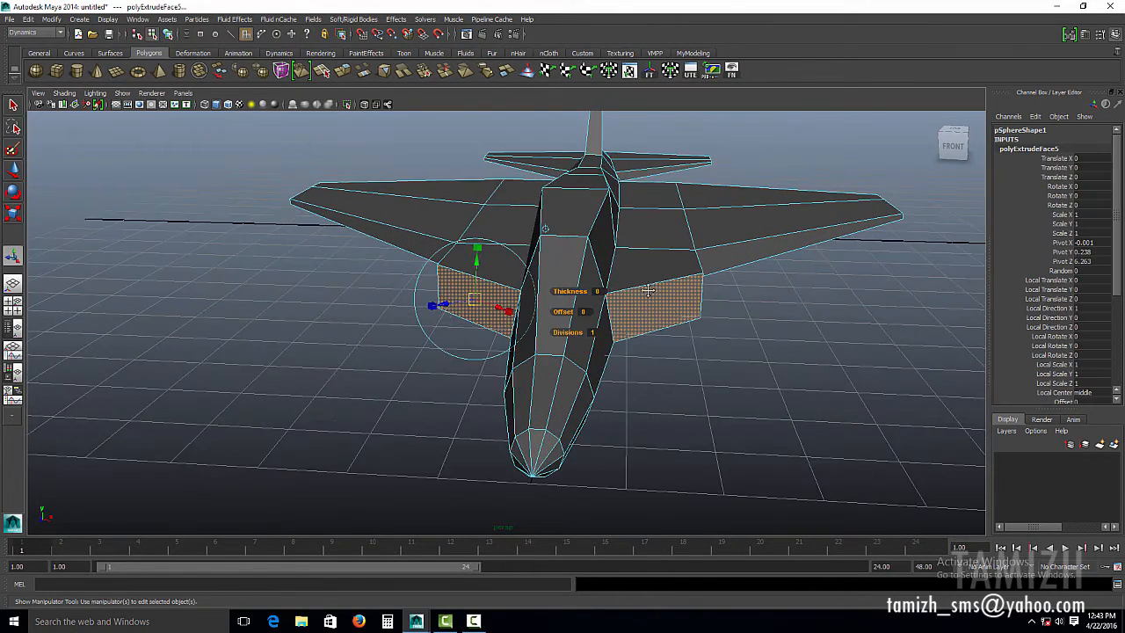
alt+middle_drag(648, 289, 635, 292)
drag(504, 313, 452, 299)
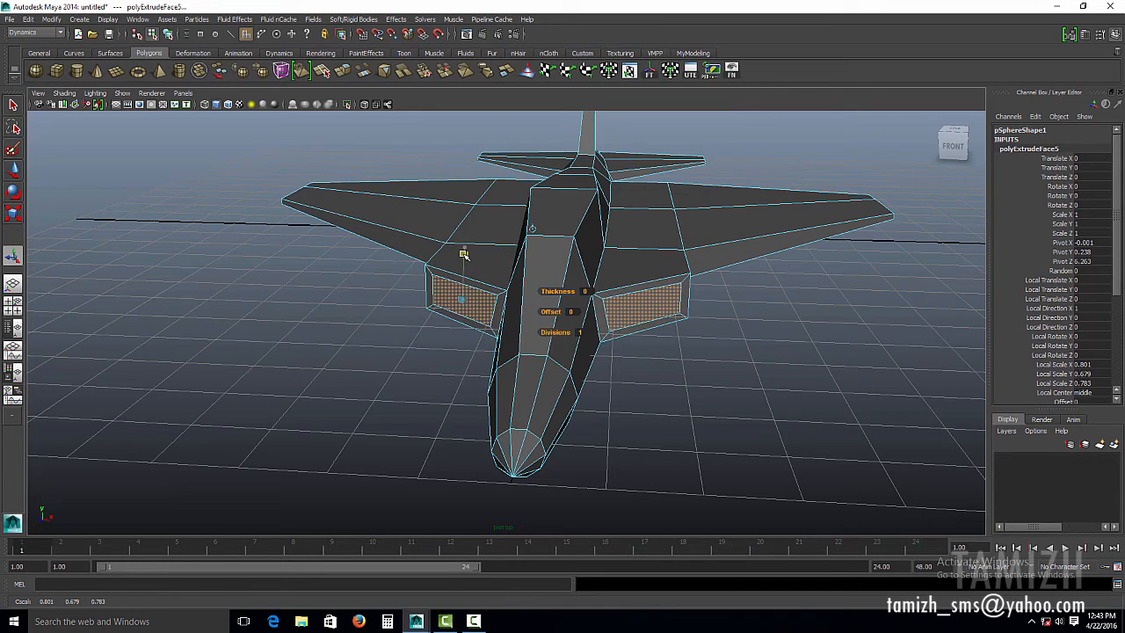
alt+drag(466, 259, 201, 214)
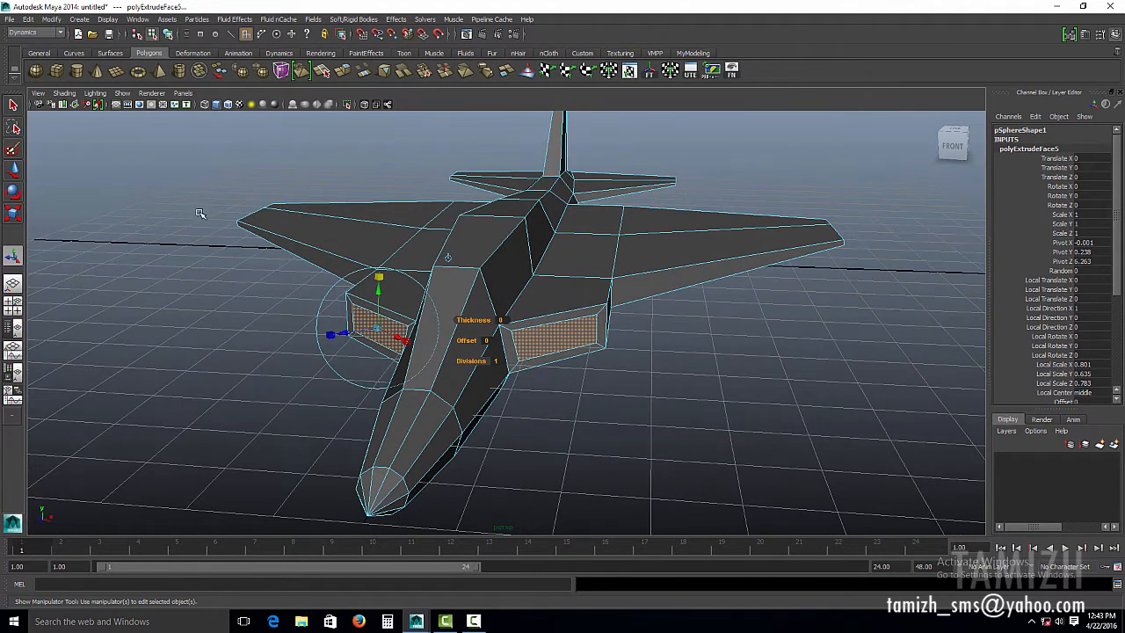
Extrude the inset intake faces again, move them back into the body to hollow the intakes, and return to object mode.
click(341, 70)
alt+drag(545, 246, 441, 252)
click(13, 170)
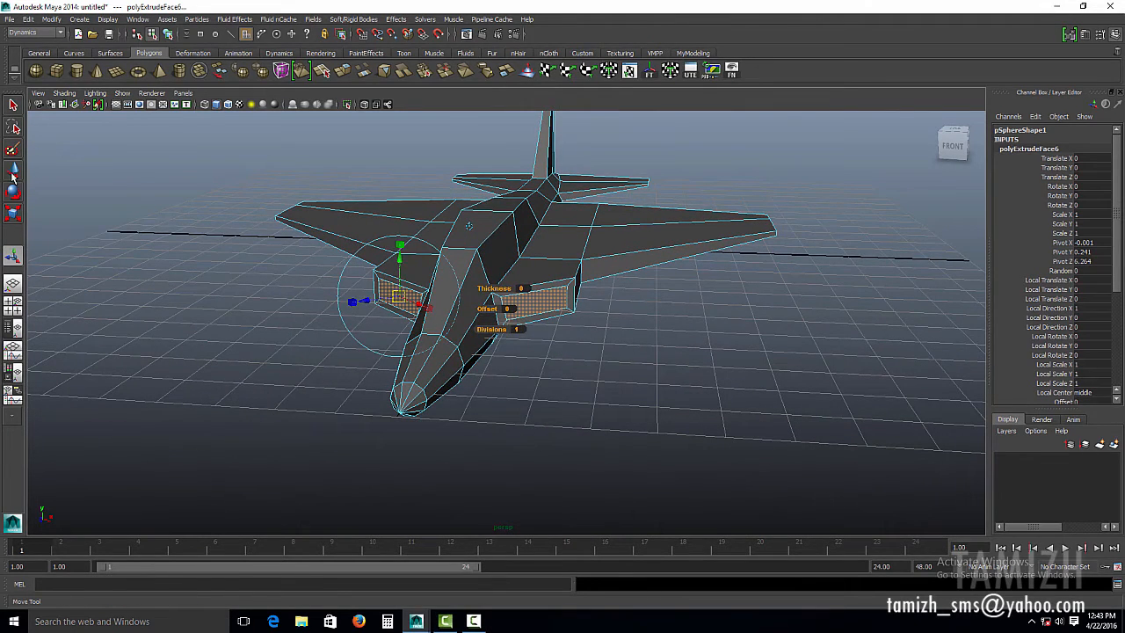
alt+drag(442, 205, 466, 213)
right_drag(467, 214, 528, 165)
alt+drag(528, 165, 500, 253)
alt+middle_drag(501, 253, 442, 261)
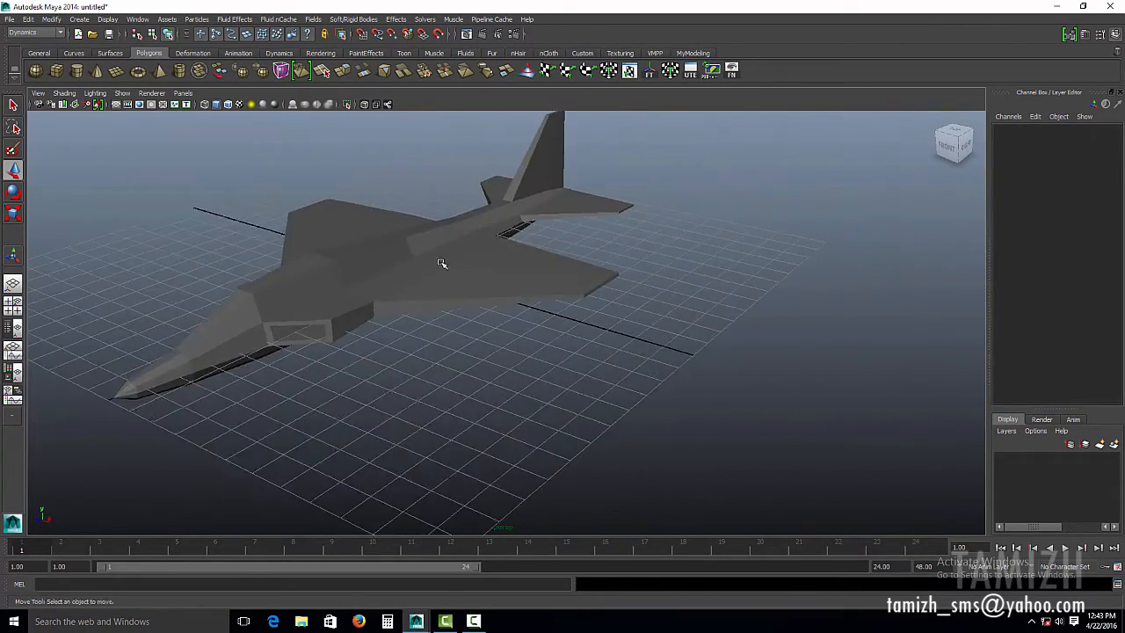
mouse_move(442, 261)
alt+mouse_down()
mouse_move(475, 234)
mouse_move(392, 254)
mouse_move(461, 268)
alt+mouse_up()
alt+right_drag(461, 268, 481, 272)
alt+drag(481, 273, 612, 327)
click(542, 271)
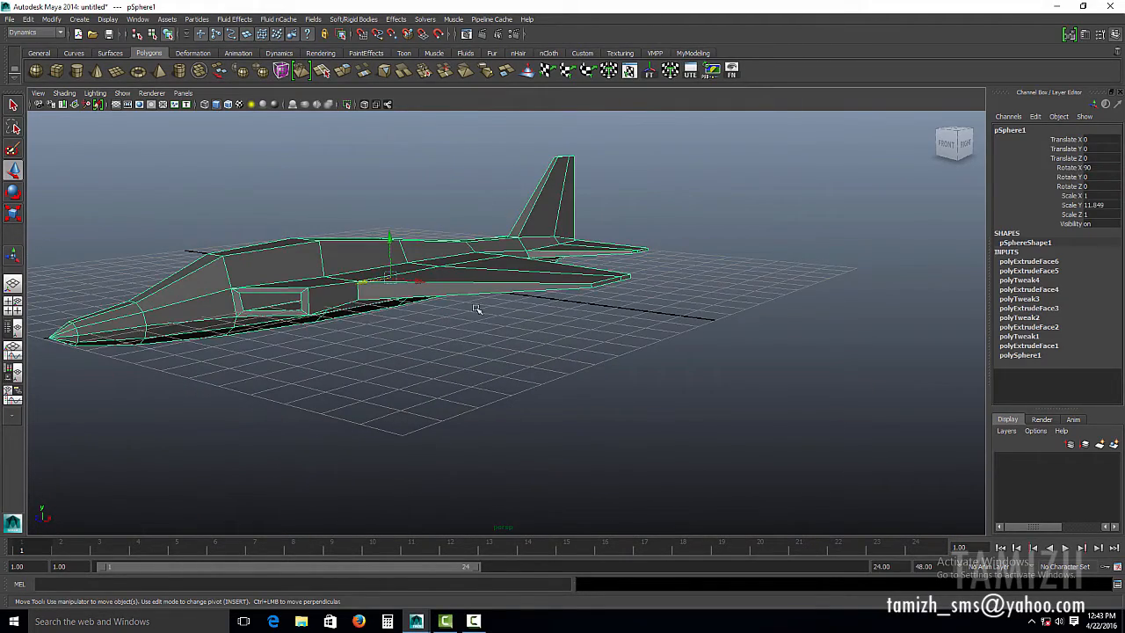
alt+drag(475, 310, 450, 265)
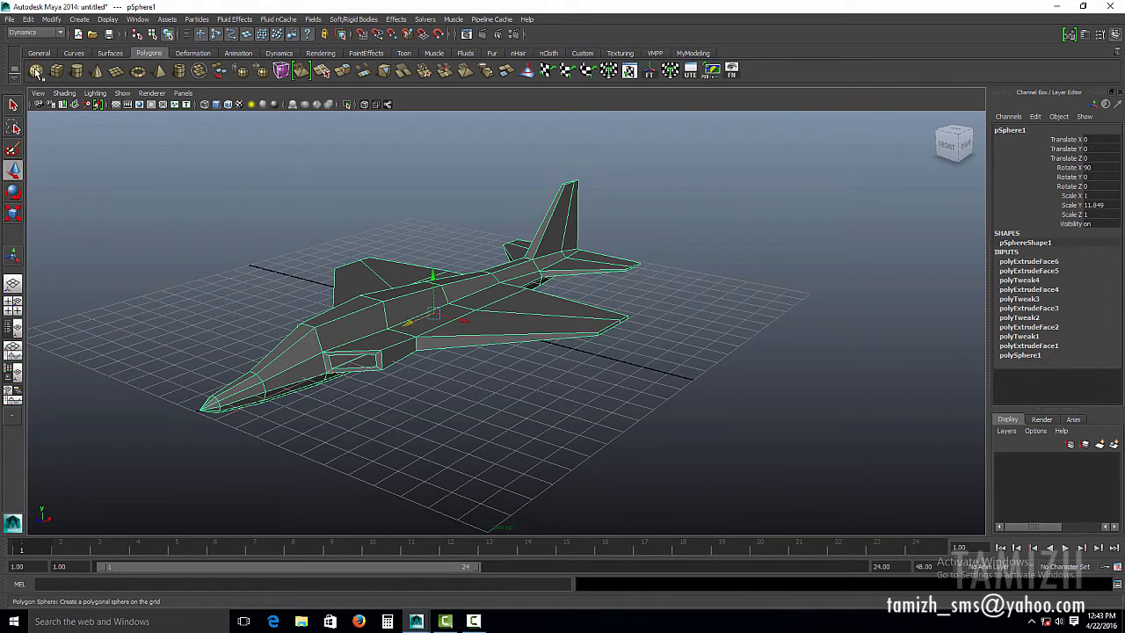
Create a polygon sphere, place it beside the wing at Translate X 9.624, and rotate it 90 degrees about X.
click(37, 71)
alt+drag(615, 369, 673, 352)
key(e)
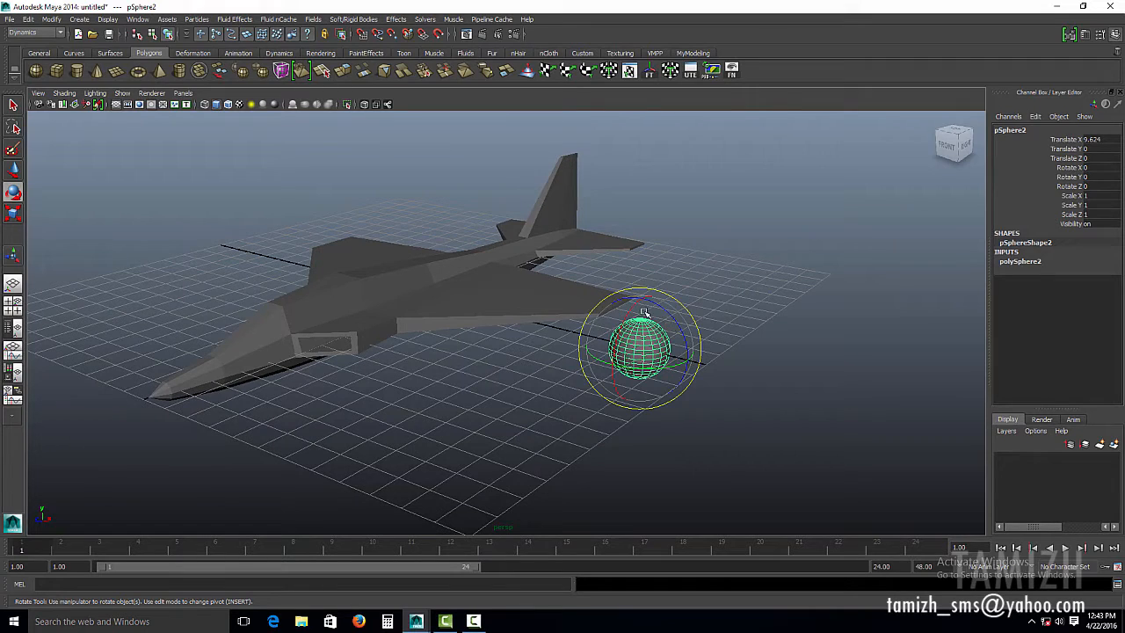
drag(632, 306, 604, 378)
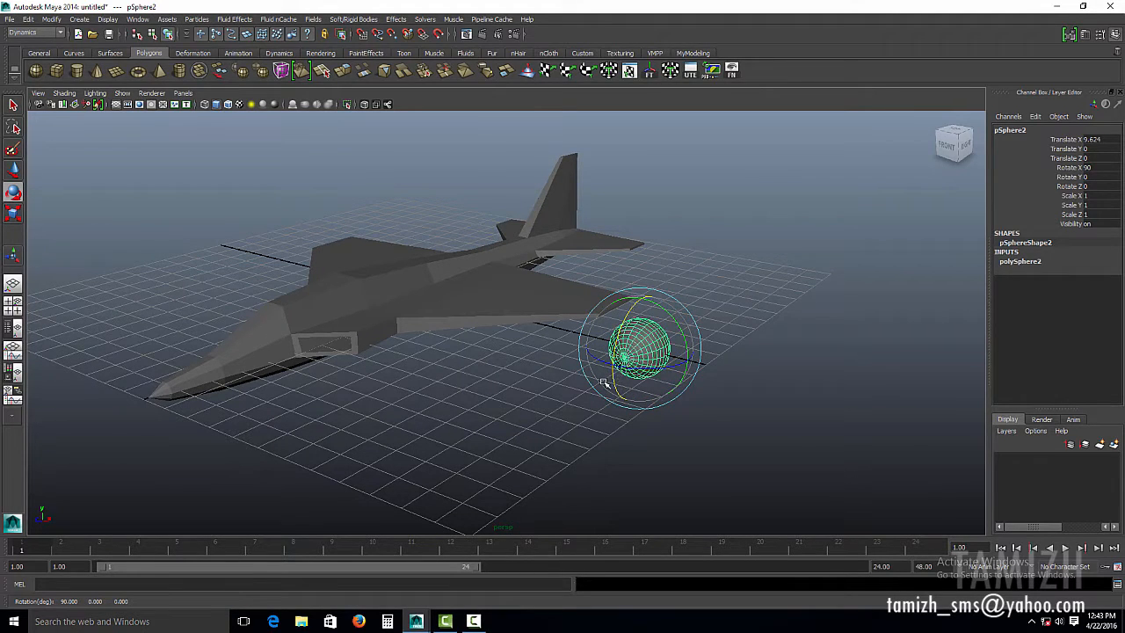
In the top view, pull the vertices of the new sphere's front half toward the nose direction to stretch it into a capsule.
alt+drag(721, 282, 639, 294)
key(space)
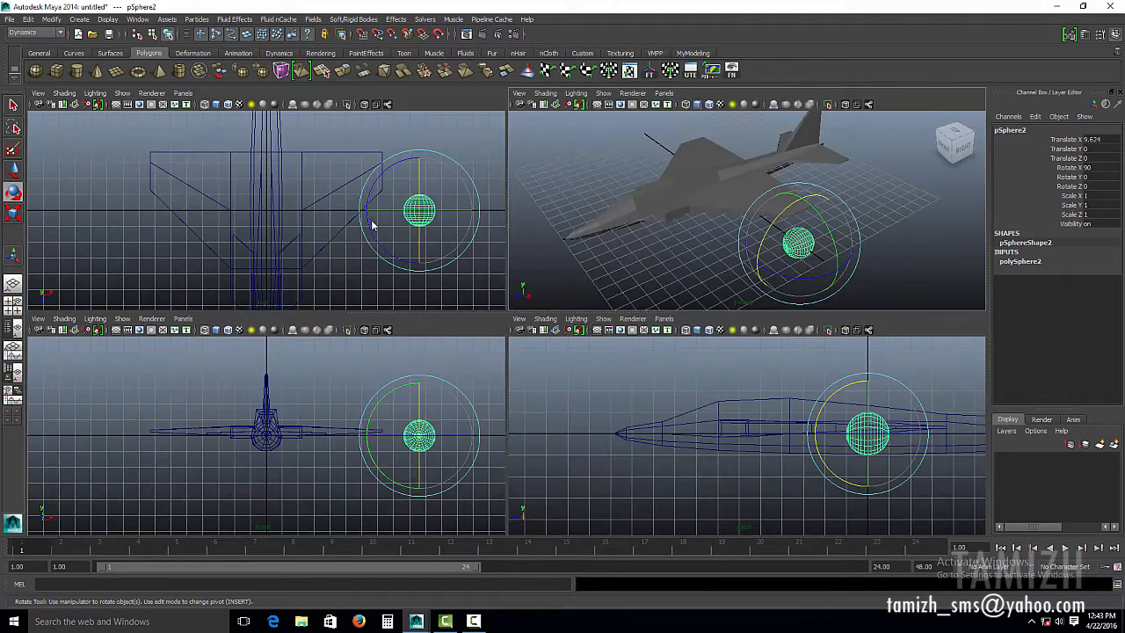
key(space)
alt+middle_drag(364, 180, 61, 133)
key(w)
alt+right_drag(413, 225, 551, 290)
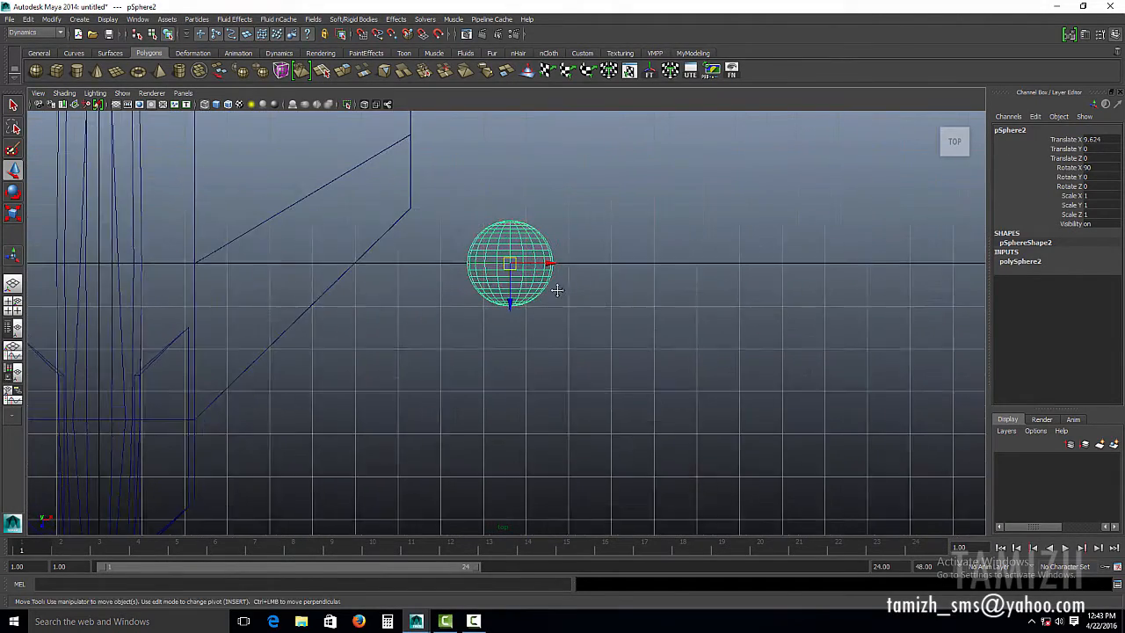
alt+middle_drag(550, 290, 556, 273)
right_drag(555, 256, 512, 267)
scroll(442, 259, up, 3)
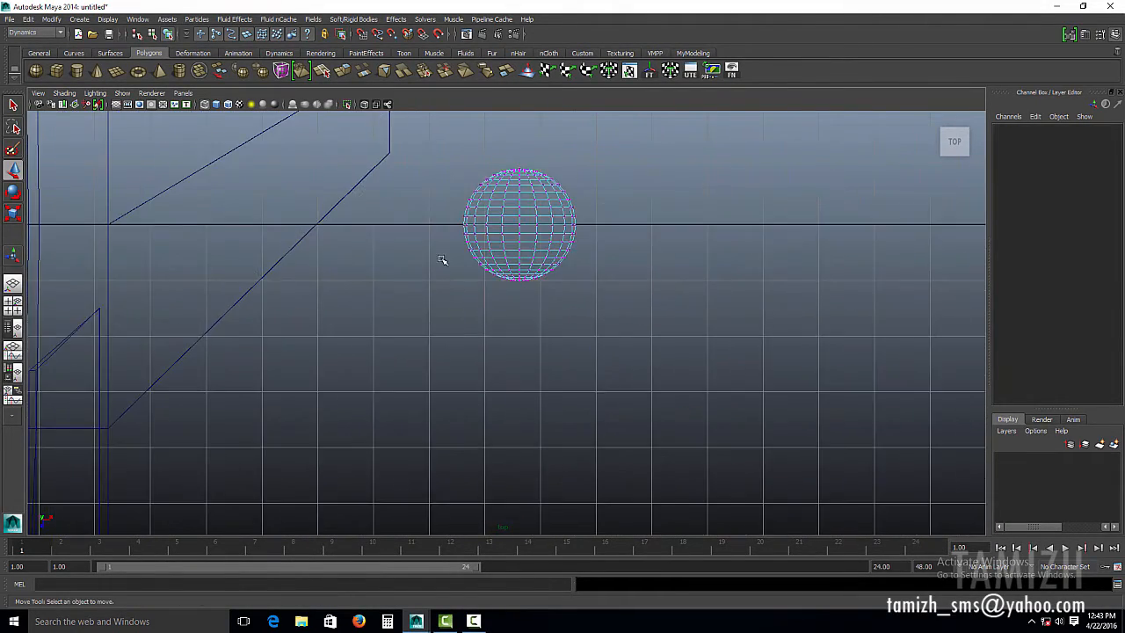
drag(551, 280, 553, 281)
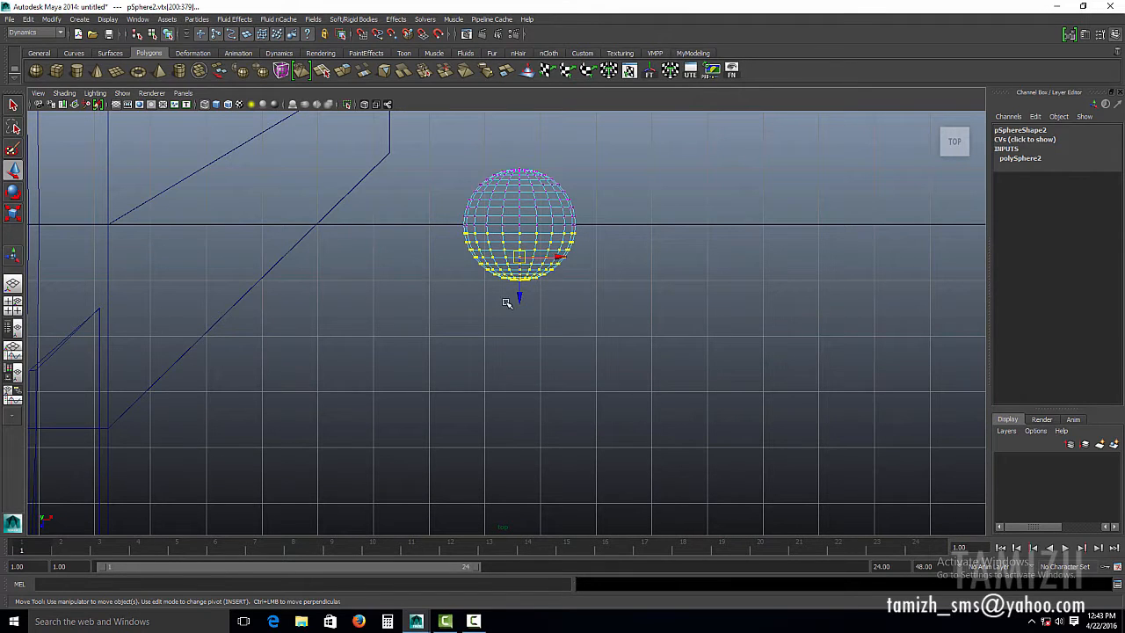
drag(518, 318, 520, 525)
Move the vertices of the capsule's rear half toward the tail direction to lengthen it at the back.
drag(425, 161, 605, 221)
alt+middle_drag(602, 220, 619, 259)
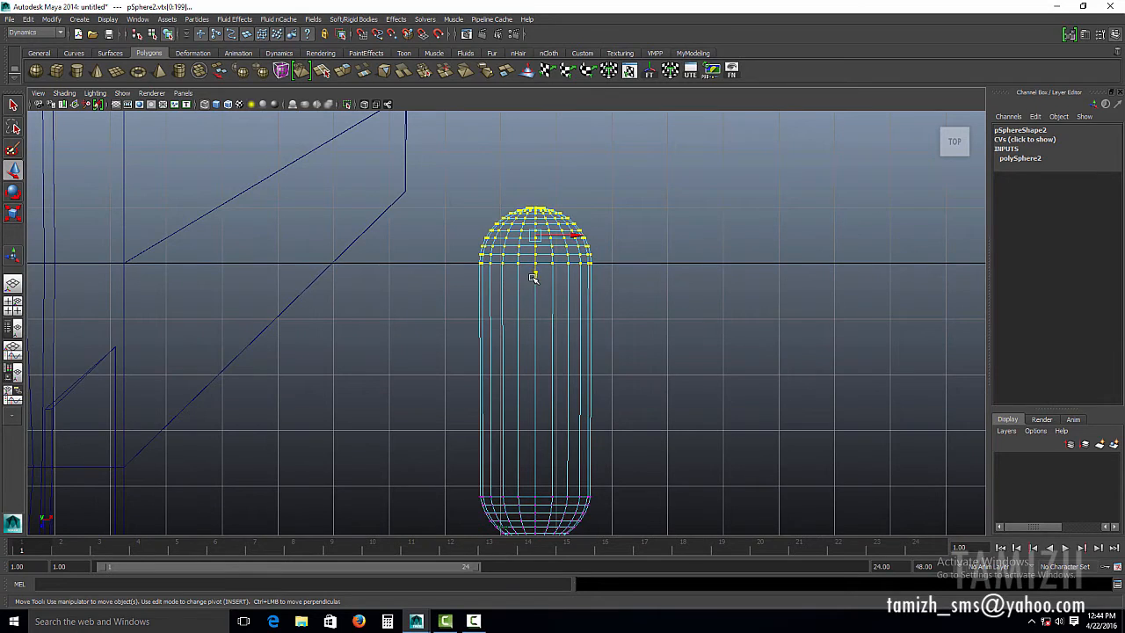
drag(533, 278, 534, 117)
Select the capsule's front cap vertices and move them forward well past the aircraft's nose.
alt+right_drag(698, 326, 376, 243)
drag(474, 316, 644, 454)
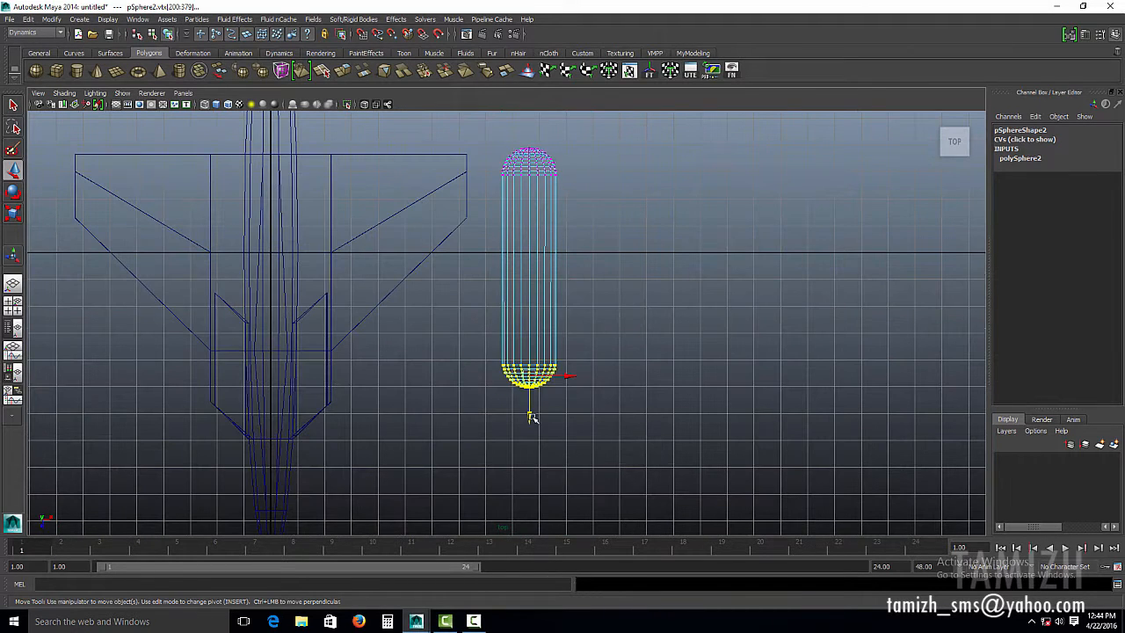
drag(532, 417, 530, 441)
alt+middle_drag(566, 451, 563, 506)
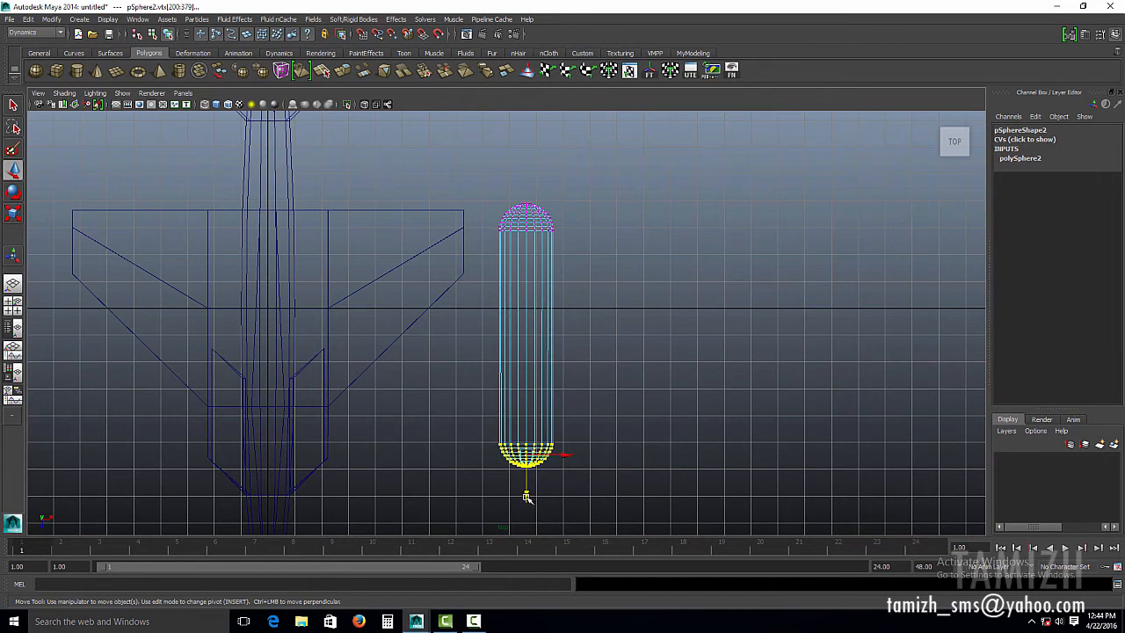
drag(526, 498, 527, 585)
alt+middle_drag(651, 427, 713, 156)
alt+right_drag(713, 155, 613, 312)
drag(565, 332, 582, 542)
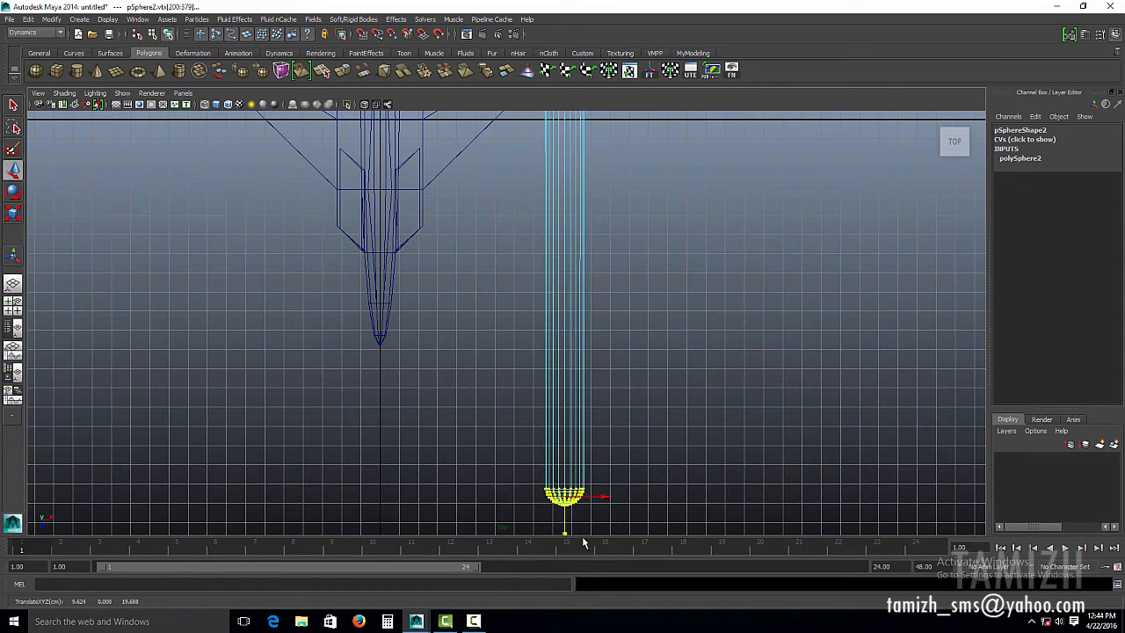
Extend the capsule's front cap further forward once more and return to object mode.
alt+right_drag(600, 249, 505, 339)
alt+middle_drag(568, 242, 557, 227)
alt+right_drag(556, 227, 369, 211)
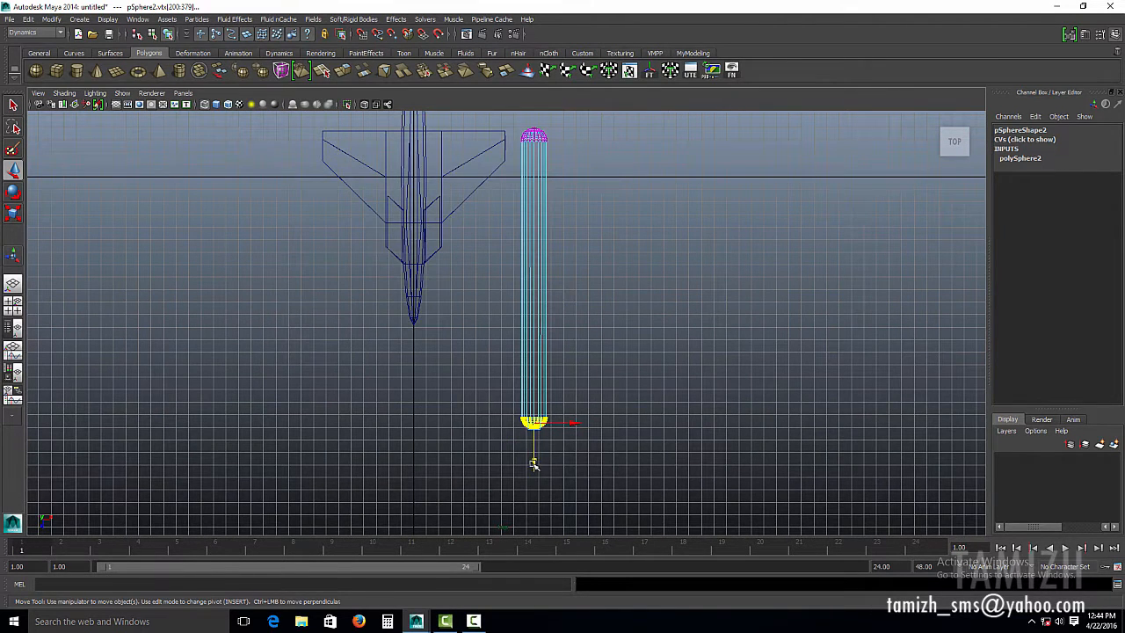
drag(533, 464, 534, 525)
right_drag(526, 174, 560, 164)
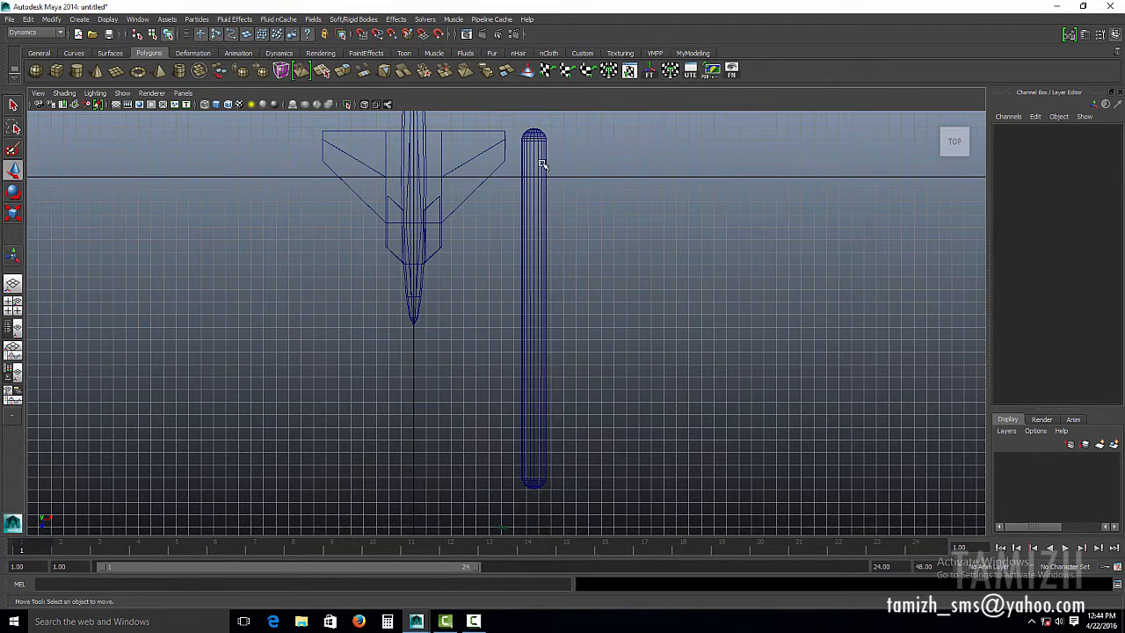
Scale the capsule down uniformly to about 0.192 and return to the perspective view.
click(543, 163)
key(r)
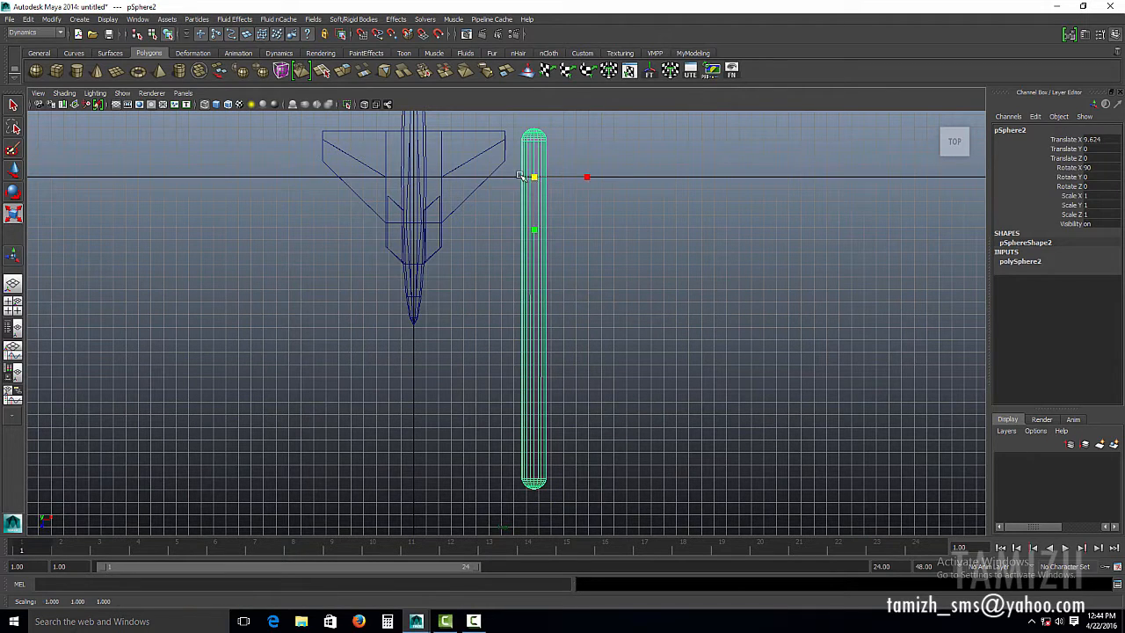
drag(535, 177, 282, 172)
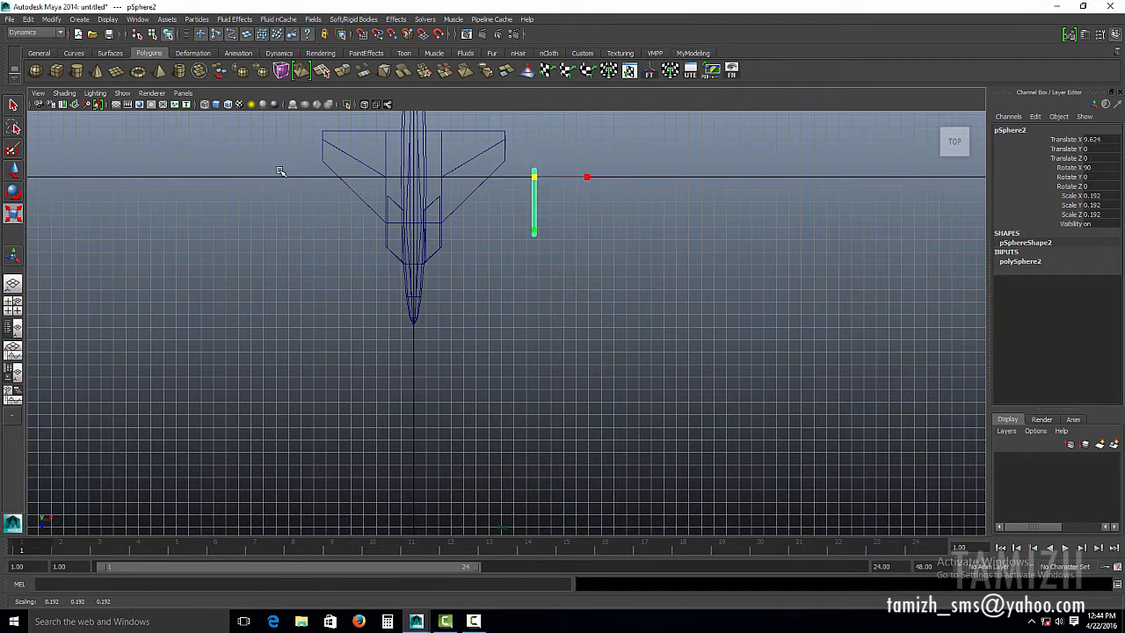
alt+middle_drag(520, 261, 520, 366)
alt+right_drag(520, 366, 765, 220)
key(space)
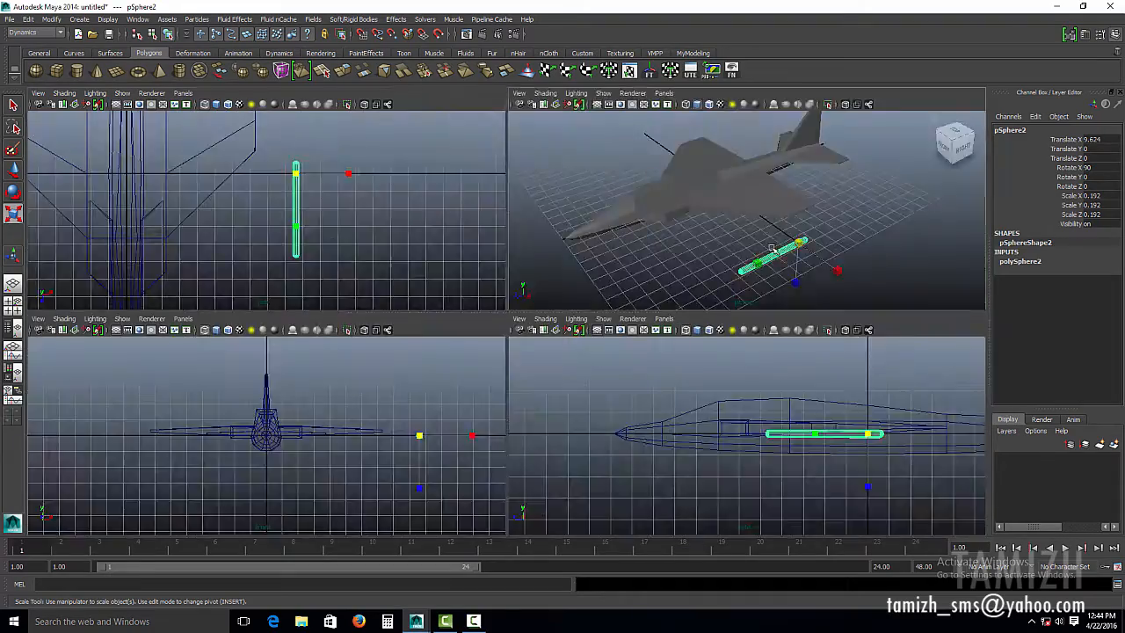
key(space)
Frame the capsule up close and switch to the Polygons menu set.
alt+drag(710, 297, 672, 238)
alt+right_drag(672, 237, 766, 356)
alt+middle_drag(765, 356, 537, 254)
alt+right_drag(537, 254, 452, 204)
alt+middle_drag(452, 204, 473, 300)
alt+drag(472, 301, 307, 338)
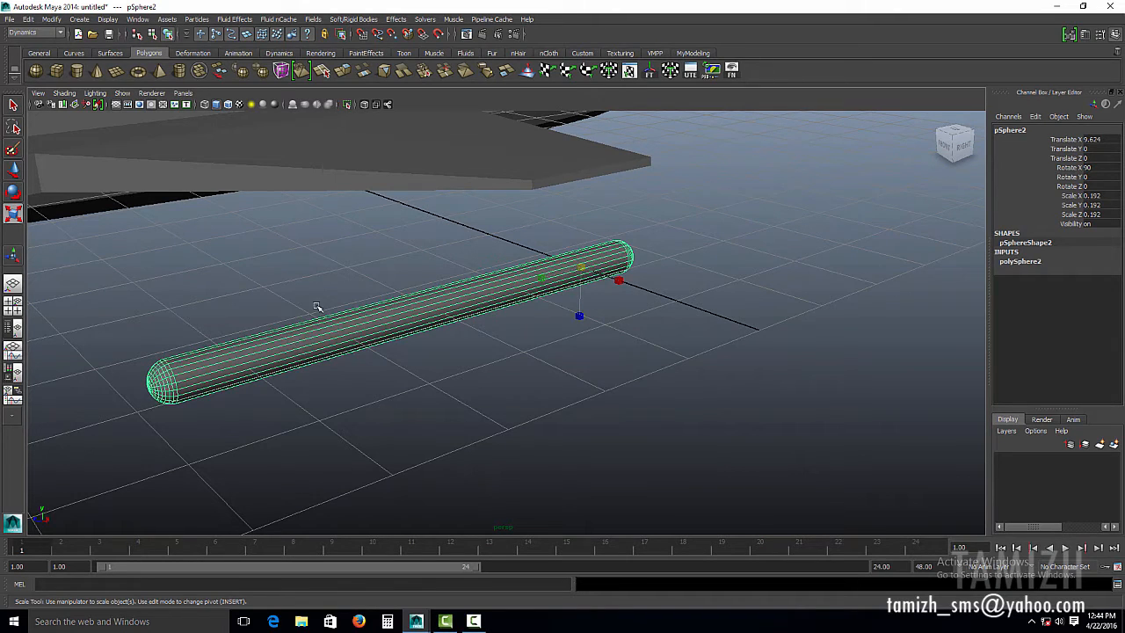
shift+right_click(505, 285)
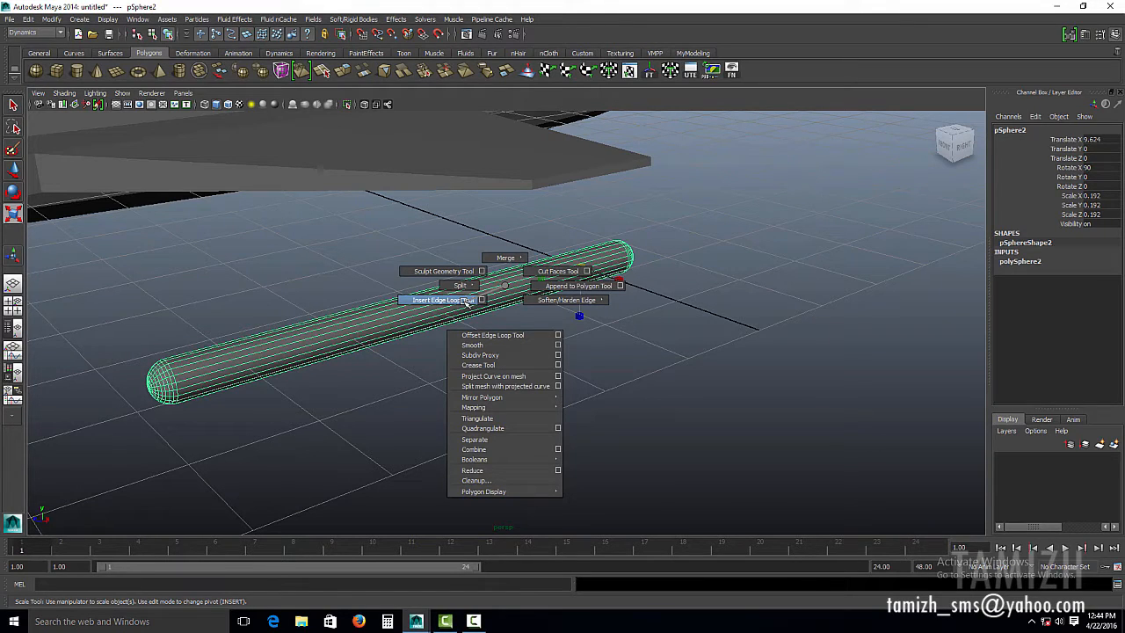
shift+right_drag(465, 302, 506, 286)
click(29, 35)
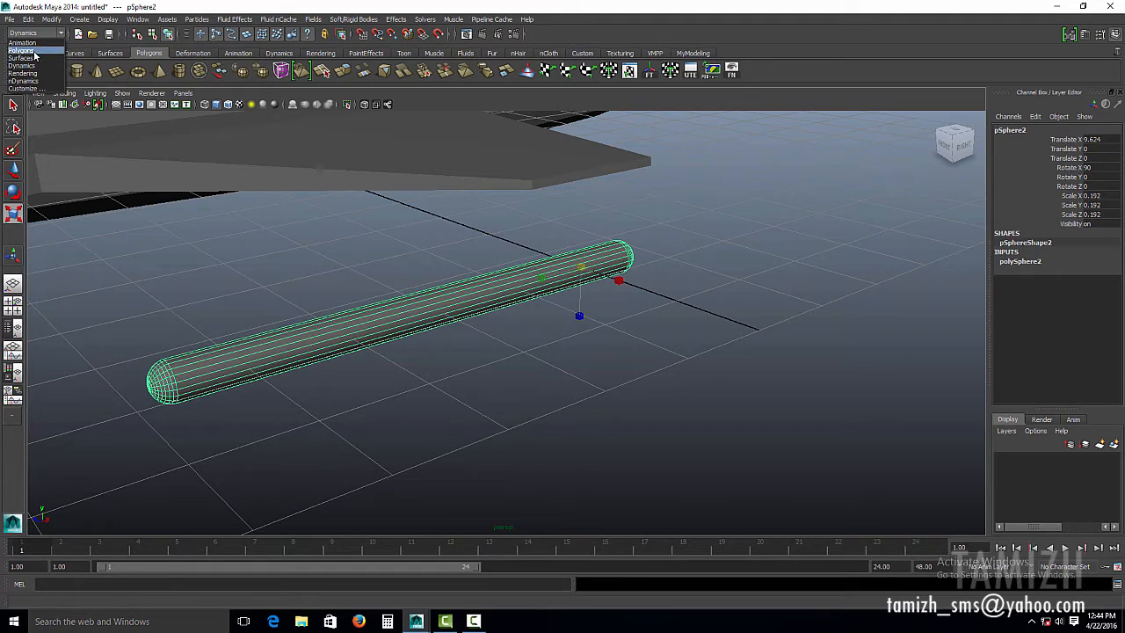
click(21, 50)
Insert two edge loops around the capsule, one near its middle and one closer to its rear end.
click(248, 18)
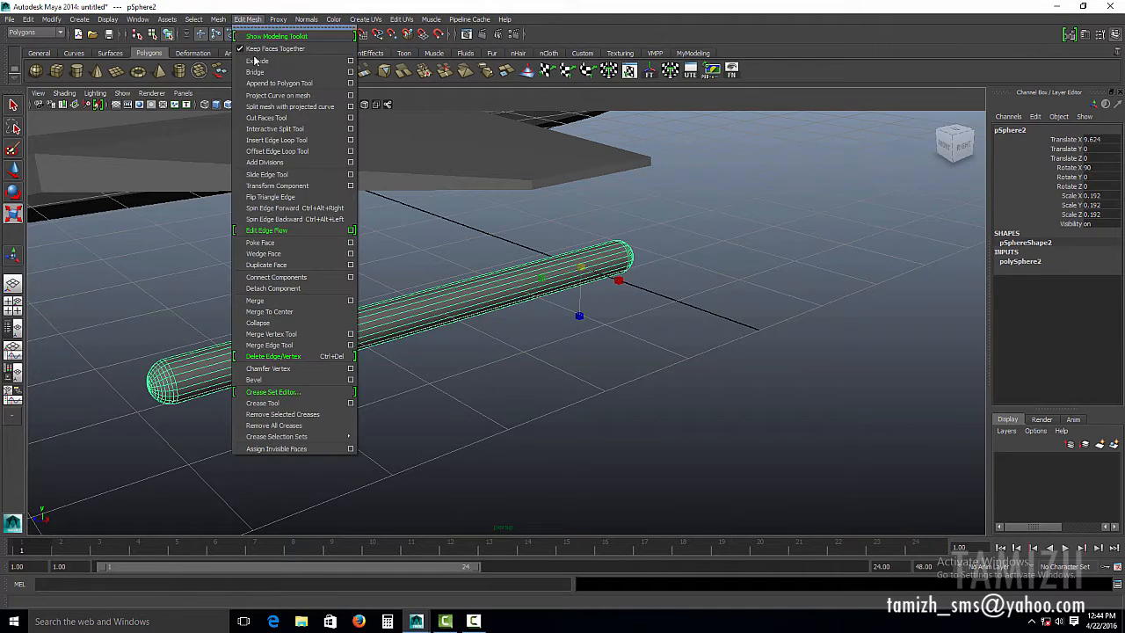
click(295, 145)
drag(368, 327, 383, 321)
alt+drag(567, 294, 555, 269)
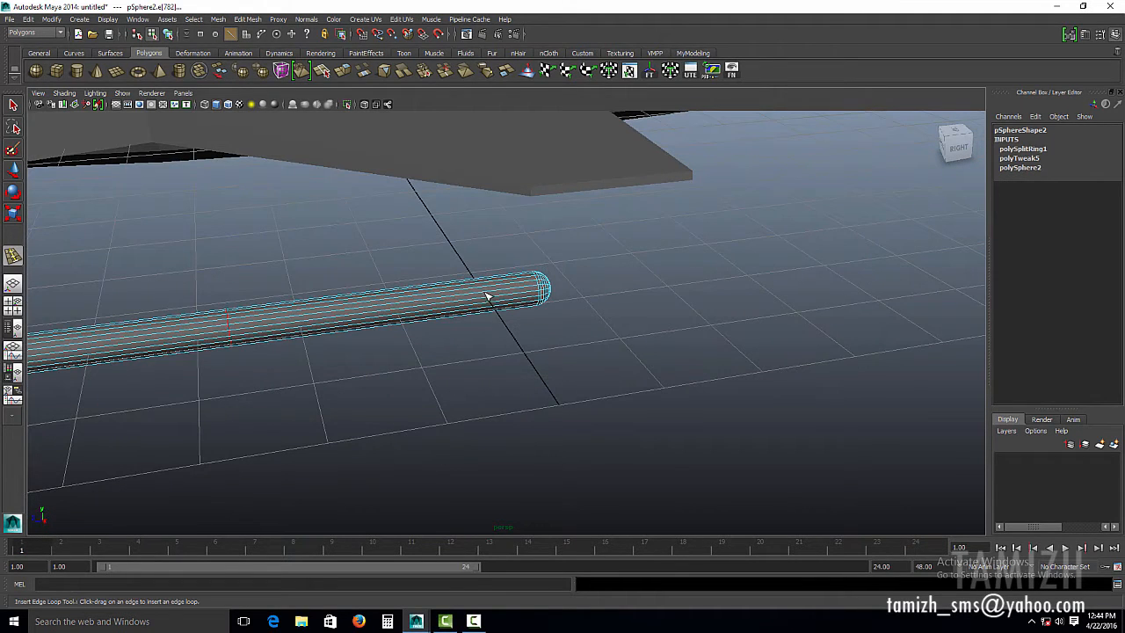
drag(477, 294, 505, 256)
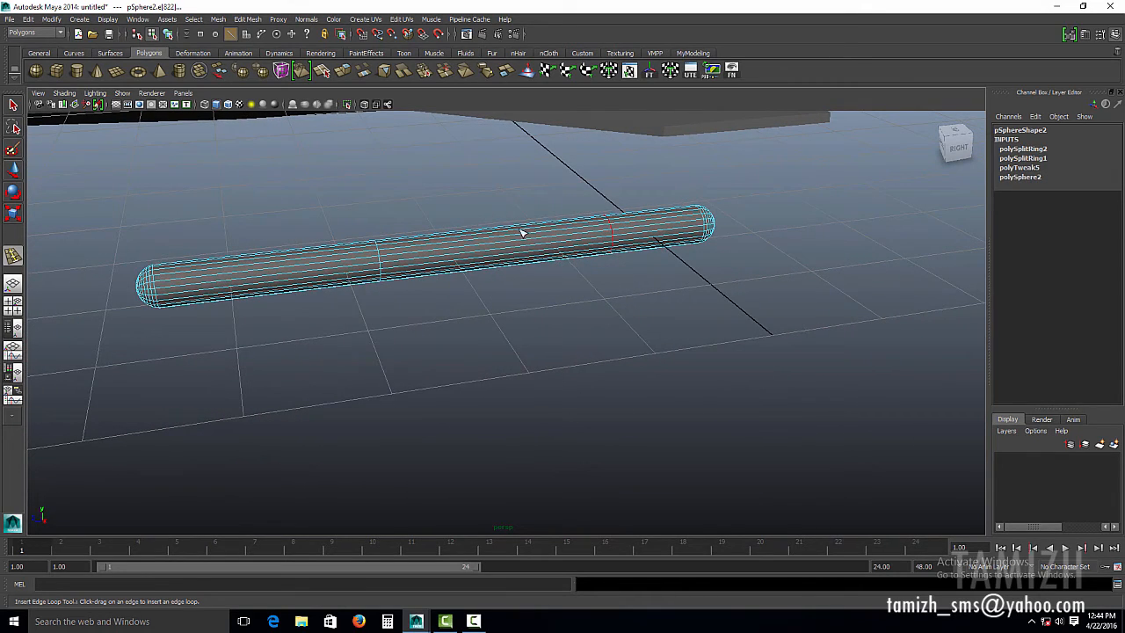
Select evenly spaced long faces all around the capsule between the two inserted edge loops.
key(w)
scroll(530, 266, up, 6)
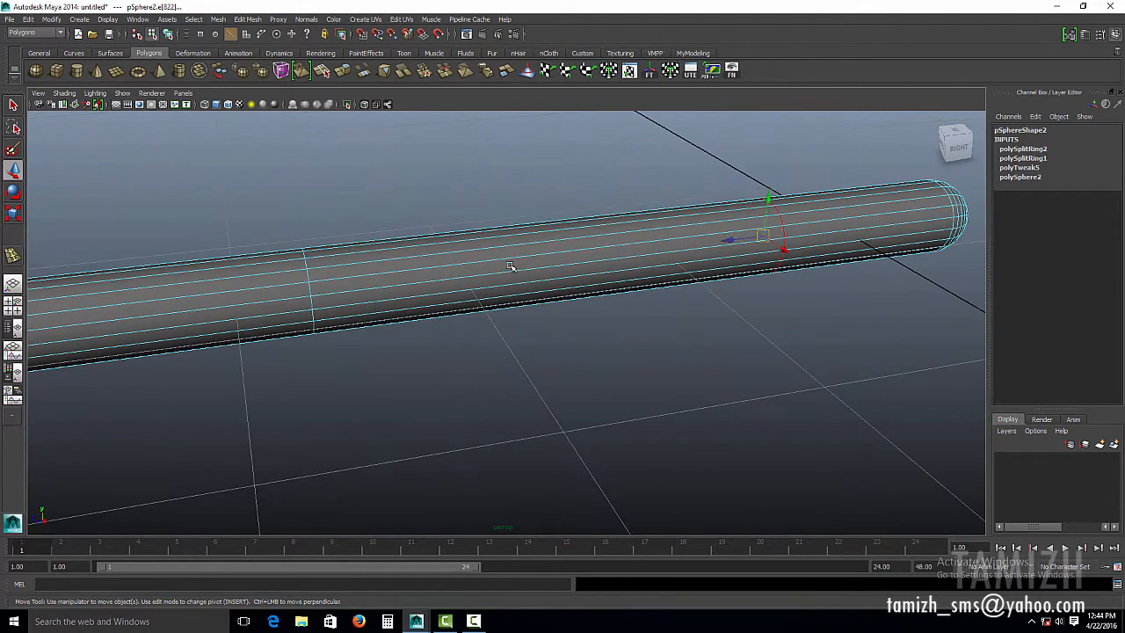
right_drag(502, 252, 501, 278)
click(497, 258)
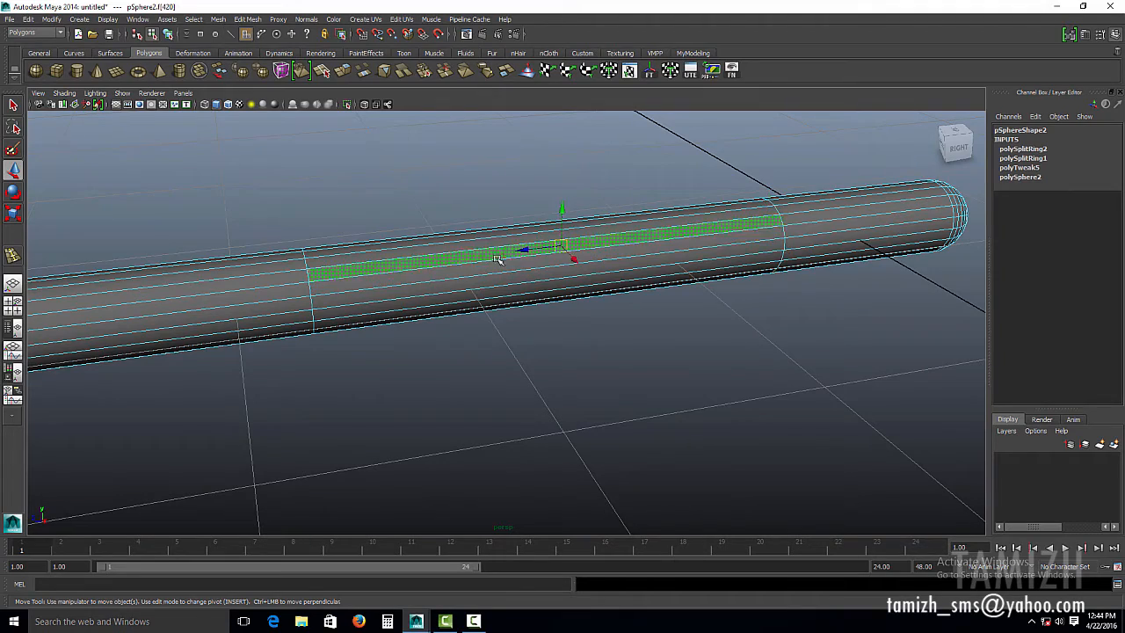
alt+drag(594, 321, 559, 309)
alt+middle_drag(559, 309, 613, 345)
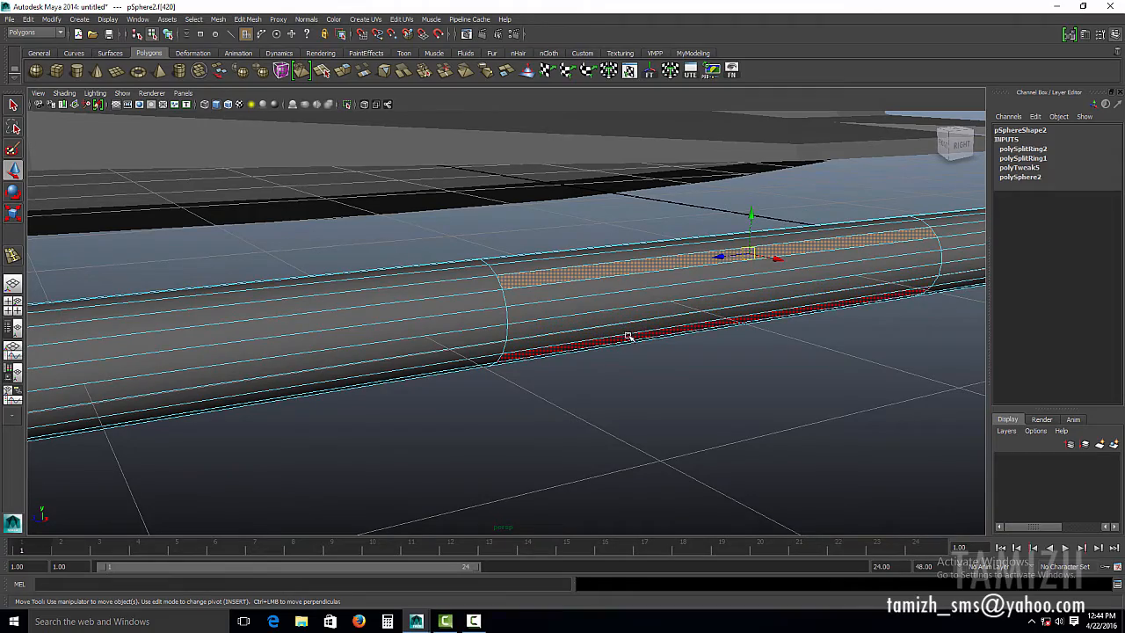
alt+drag(630, 328, 811, 291)
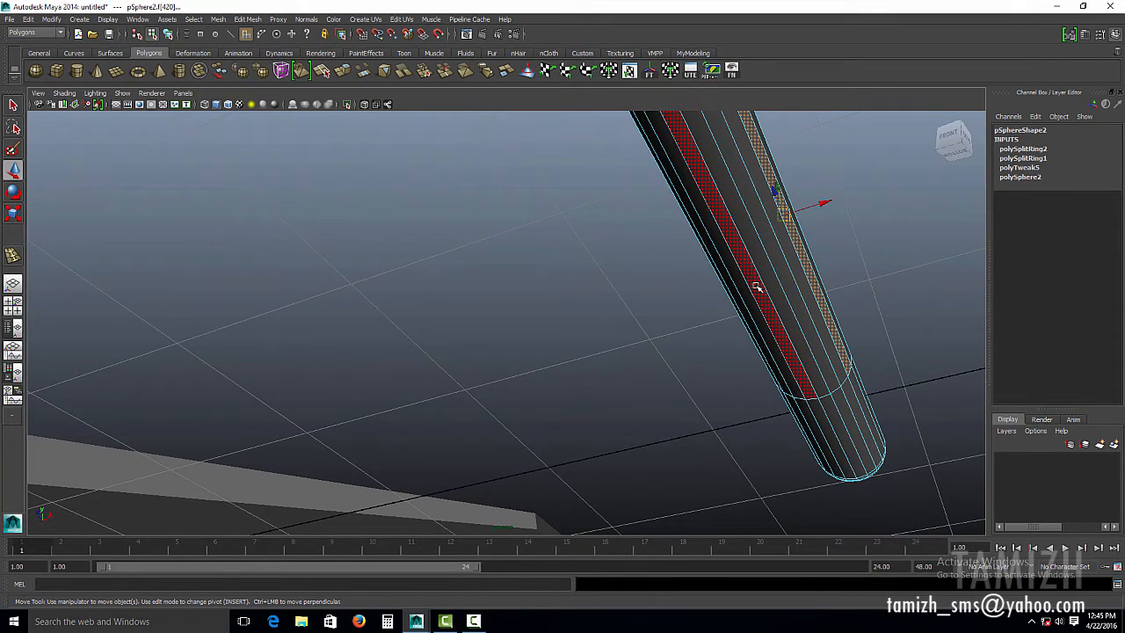
alt+drag(588, 299, 588, 356)
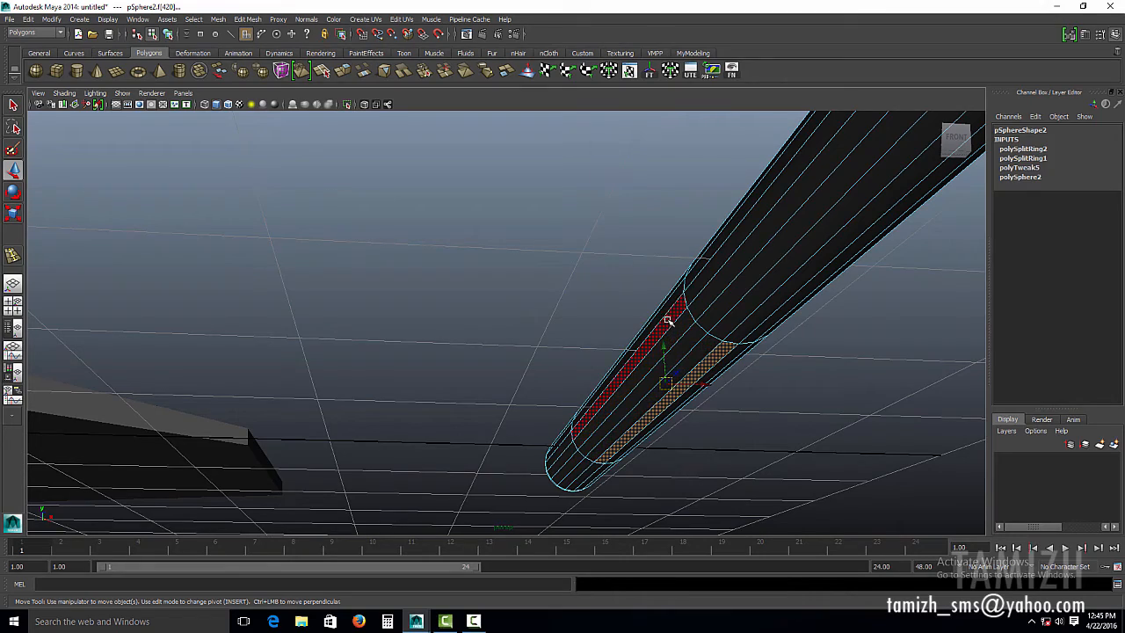
alt+drag(596, 264, 650, 405)
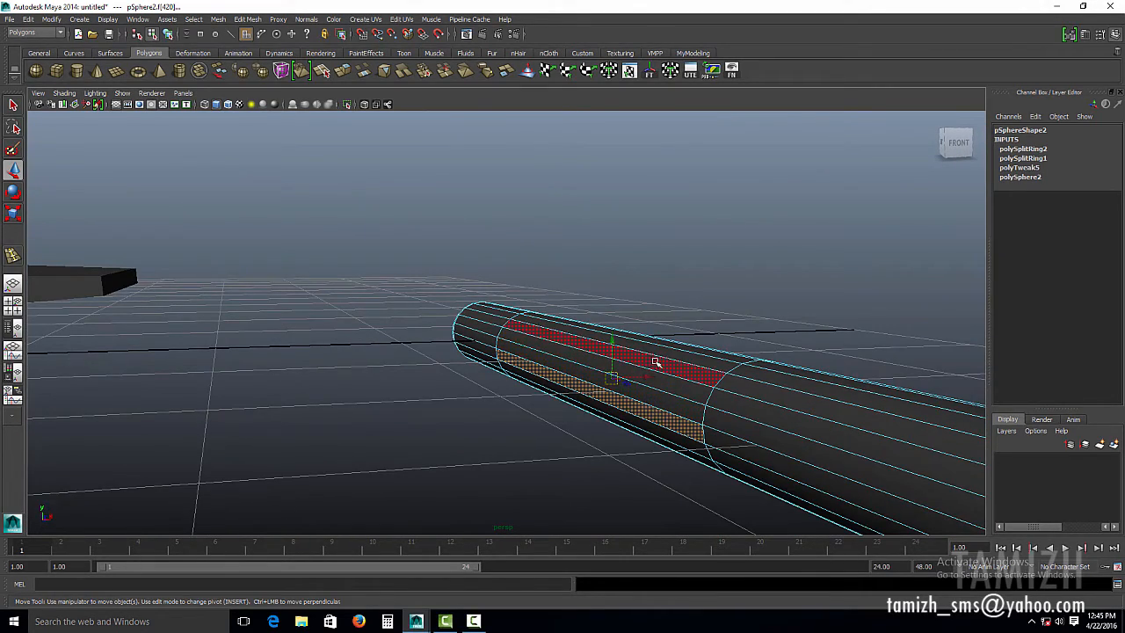
alt+drag(655, 352, 460, 284)
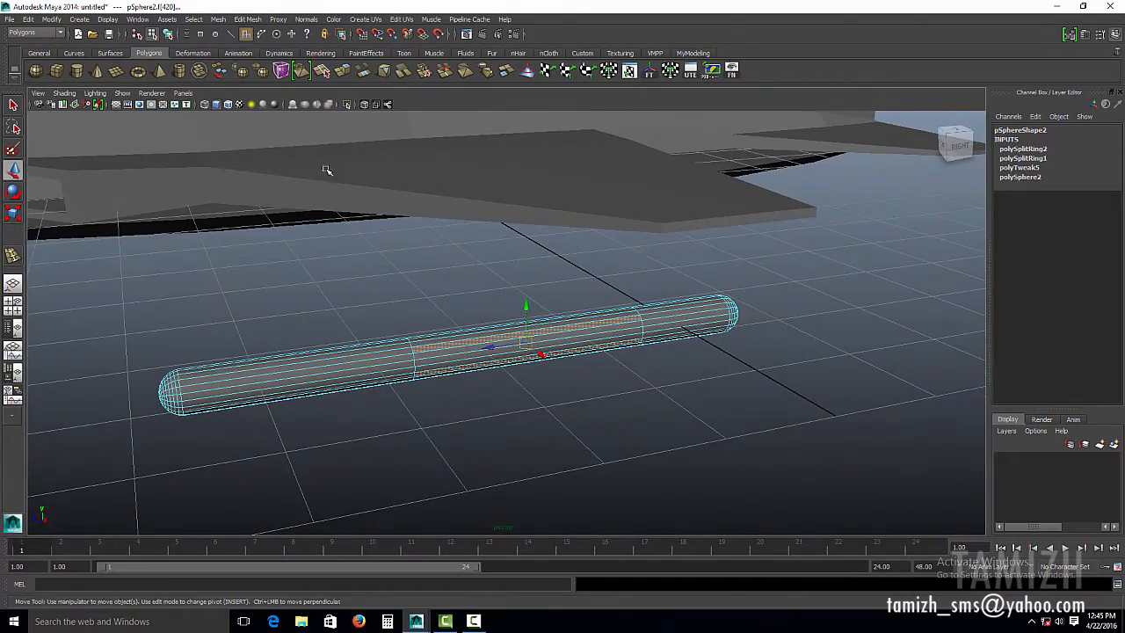
Extrude the selected faces outward about 0.281 in local Z to form fins, and return to object mode.
click(342, 71)
scroll(647, 359, up, 3)
alt+drag(647, 361, 606, 267)
alt+drag(723, 313, 688, 326)
alt+middle_drag(606, 348, 602, 425)
right_drag(468, 344, 533, 261)
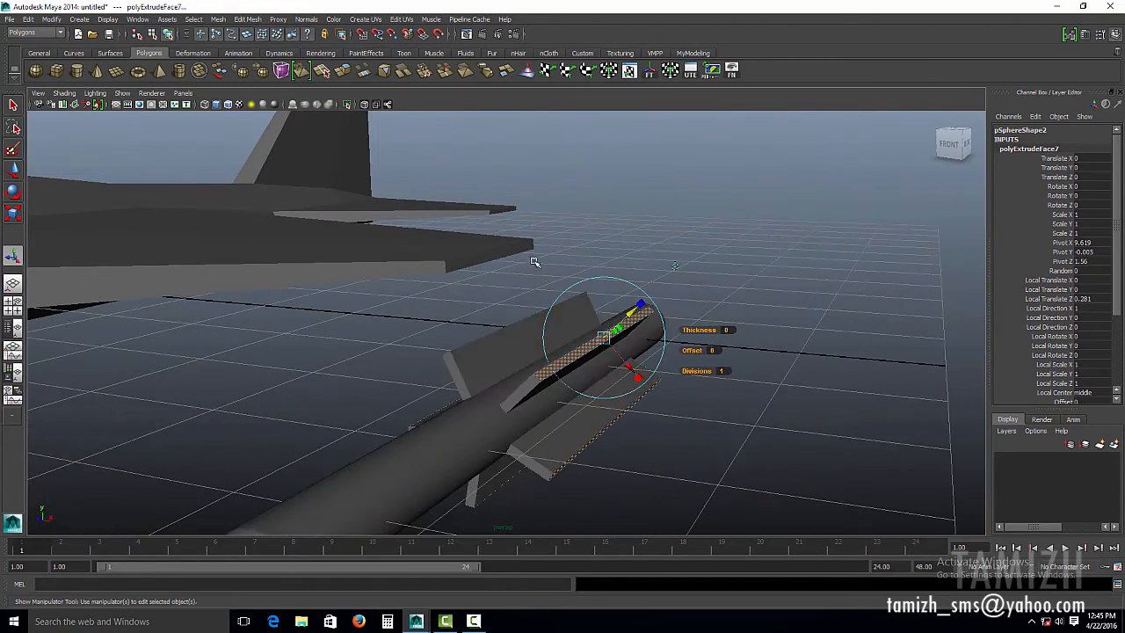
click(533, 261)
alt+middle_drag(573, 327, 579, 255)
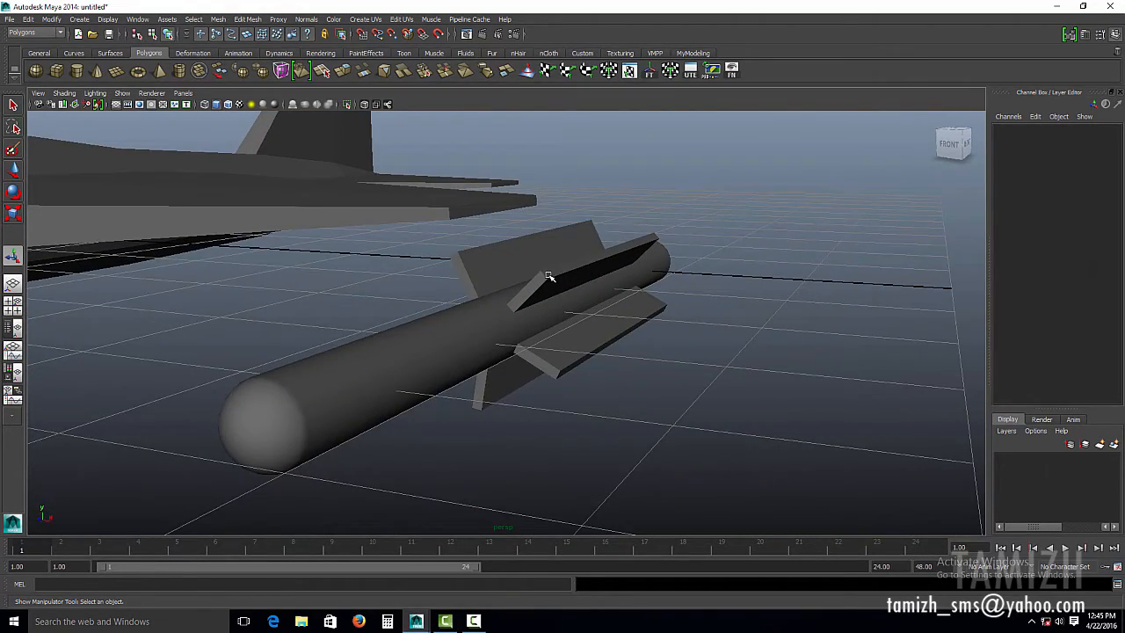
Delete the short outer edge at the front corner of every fin to taper the fins, and return to object mode.
right_drag(548, 276, 545, 176)
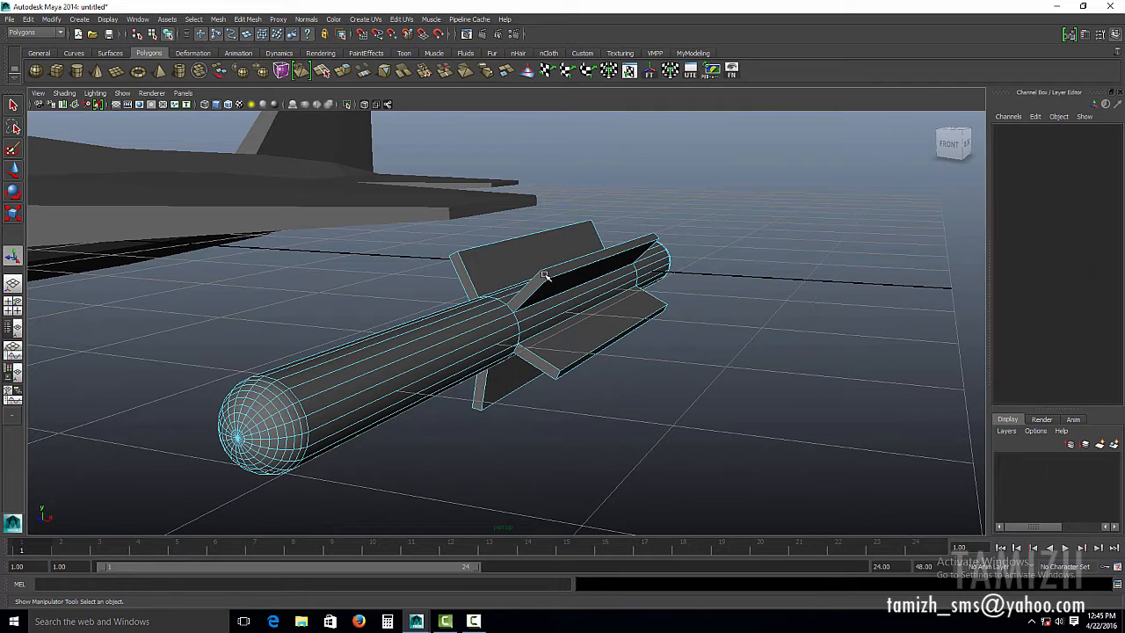
click(545, 275)
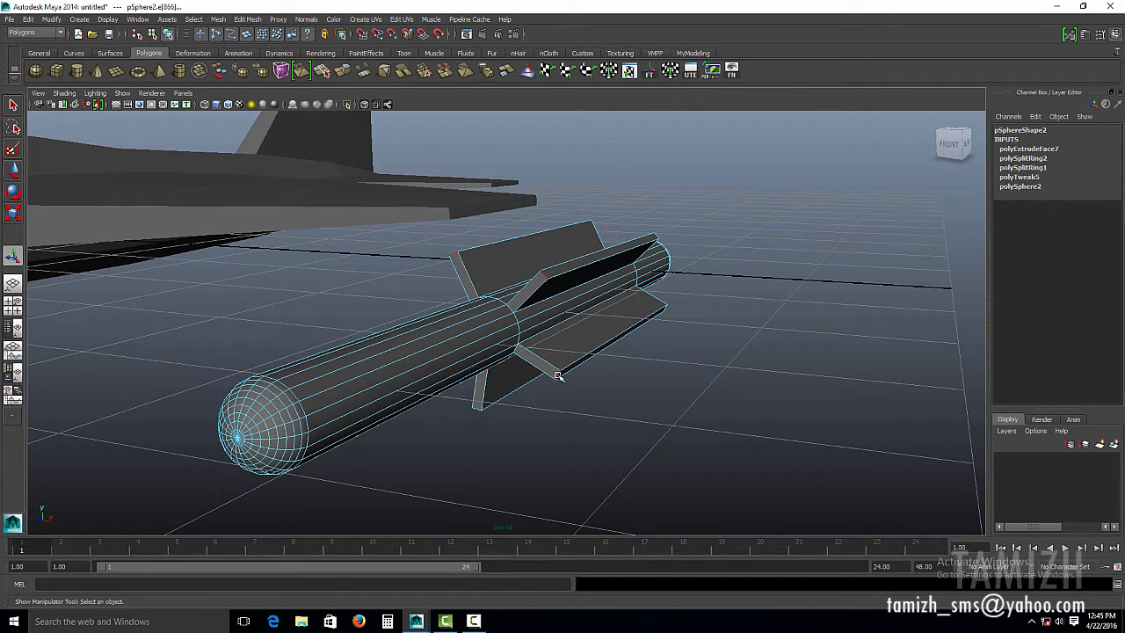
alt+drag(558, 375, 625, 378)
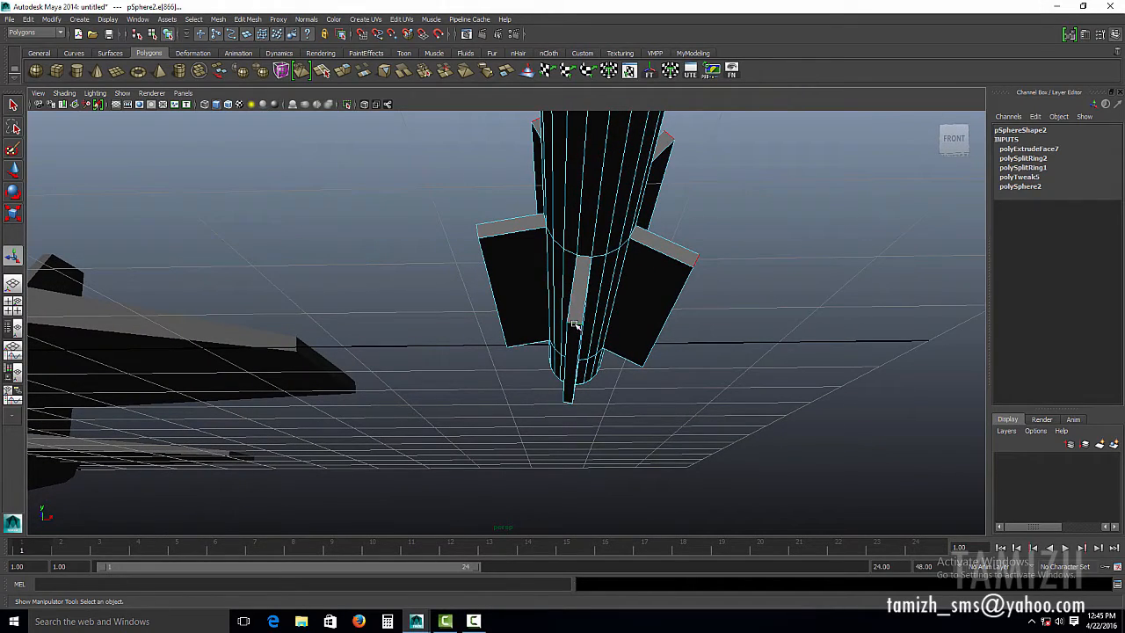
alt+drag(635, 252, 602, 319)
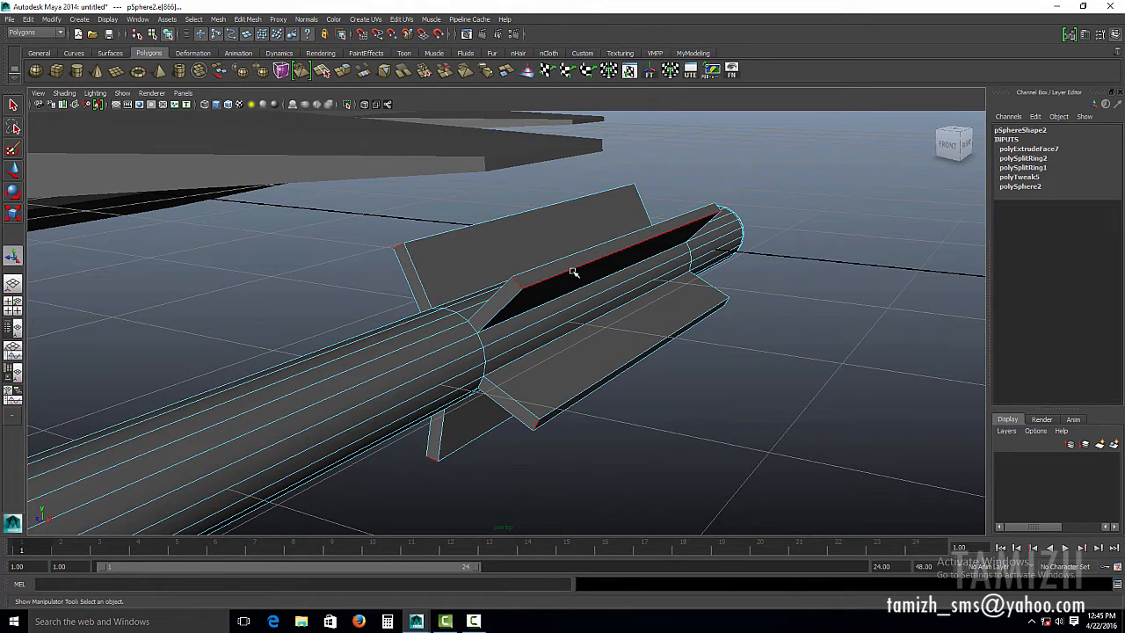
shift+right_drag(572, 264, 531, 279)
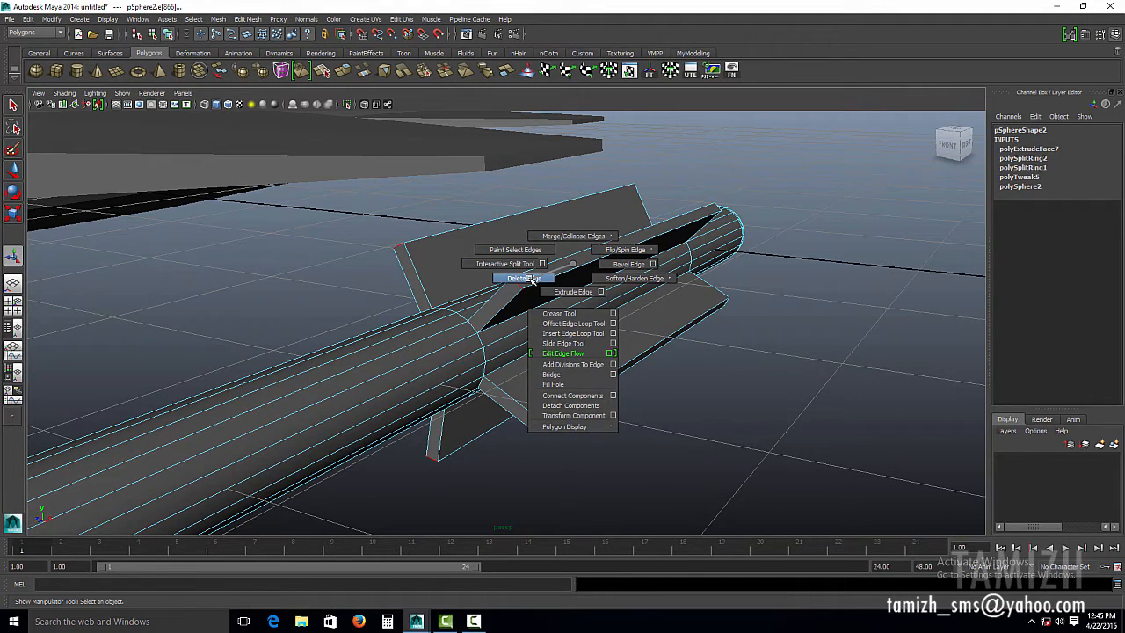
shift+right_drag(532, 279, 532, 280)
alt+drag(643, 304, 518, 290)
right_drag(518, 291, 570, 276)
Insert an edge loop around the missile's body midway between the fins and the rear cap.
alt+drag(572, 281, 410, 229)
click(246, 19)
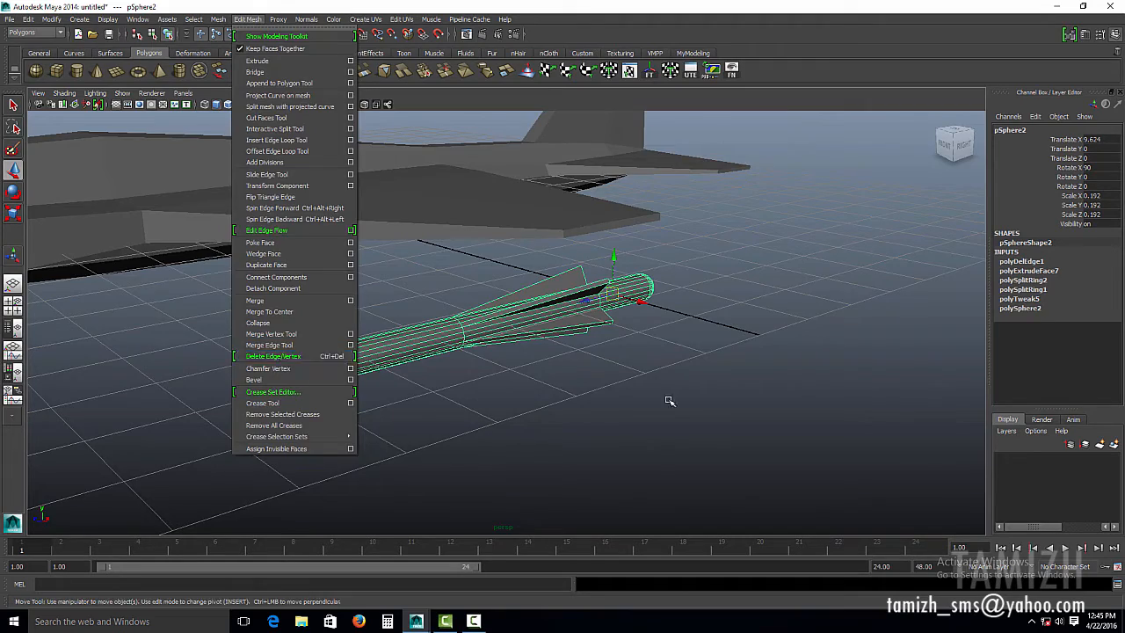
alt+drag(669, 400, 537, 394)
alt+right_drag(537, 395, 776, 472)
alt+middle_drag(776, 472, 501, 362)
alt+drag(501, 363, 538, 364)
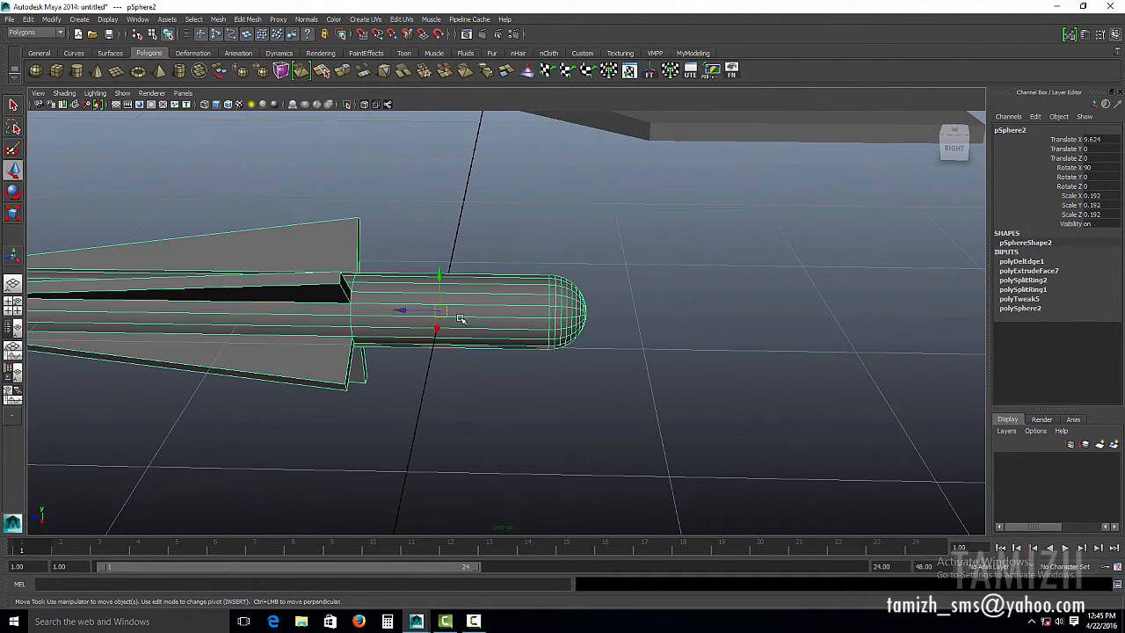
shift+right_click(508, 294)
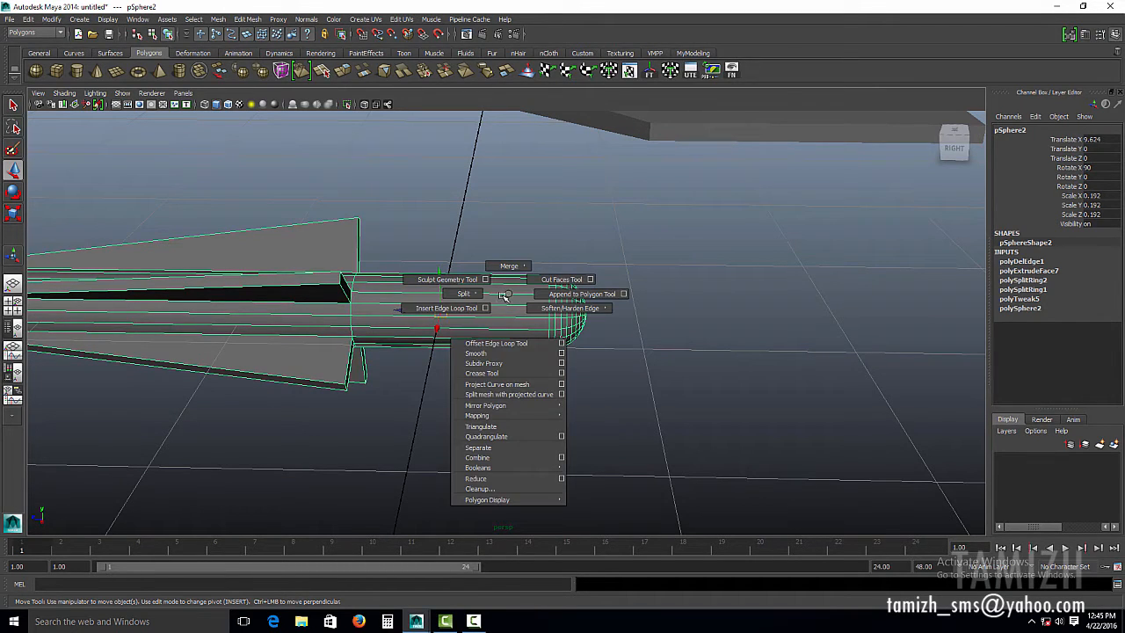
click(445, 309)
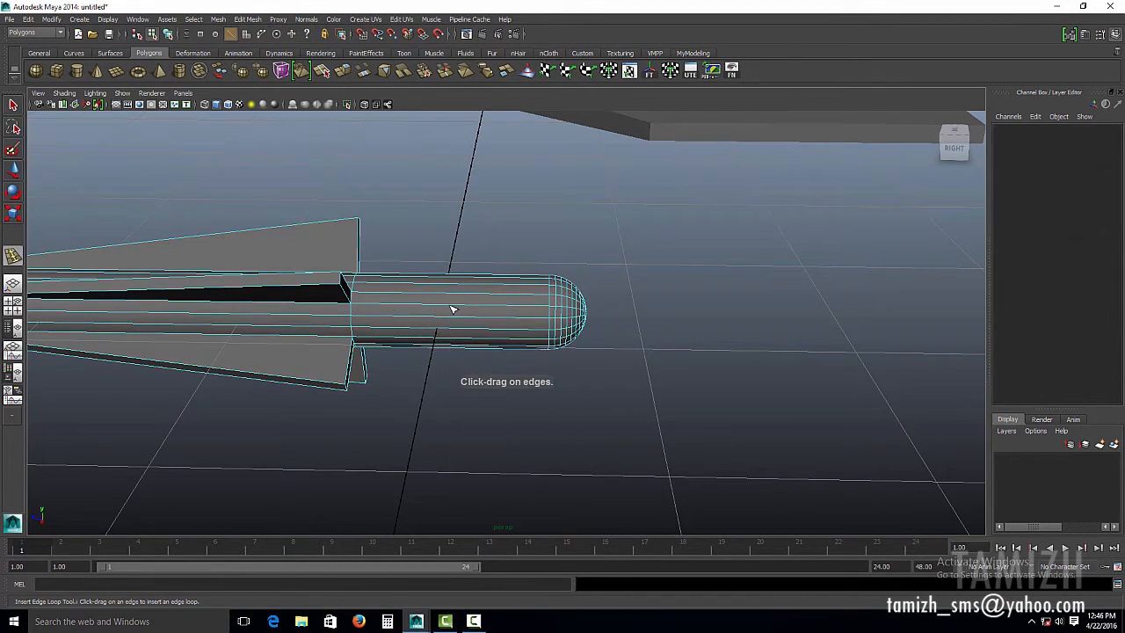
drag(451, 310, 447, 310)
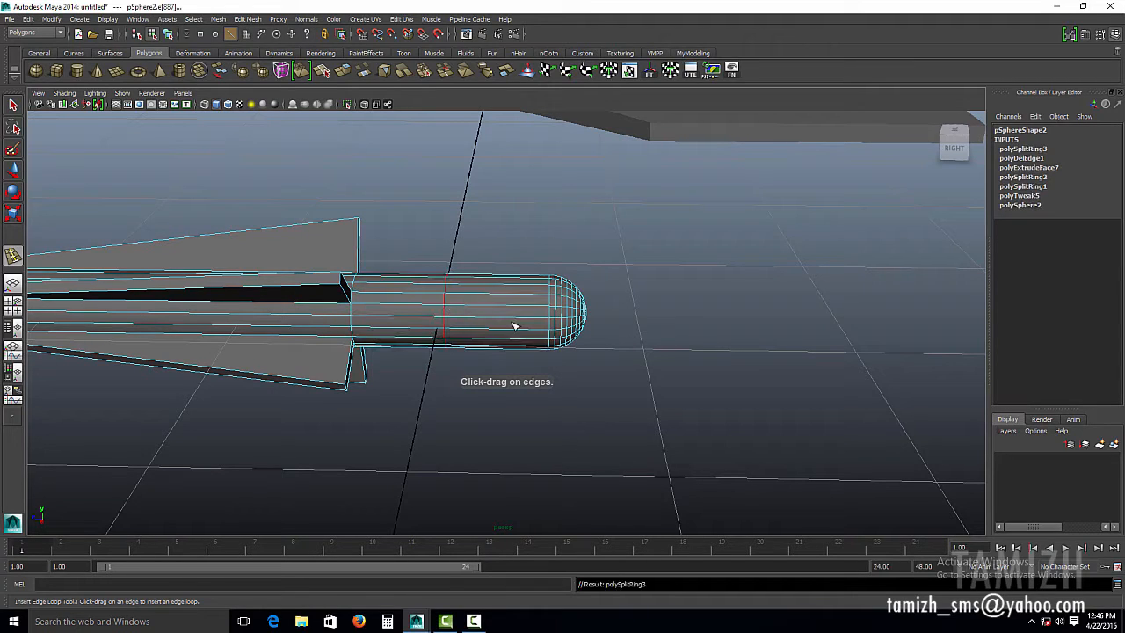
Move the rear cap vertices further back to lengthen the tail, and shift the new edge loop's vertices backward.
key(w)
right_drag(564, 285, 515, 283)
drag(501, 235, 629, 418)
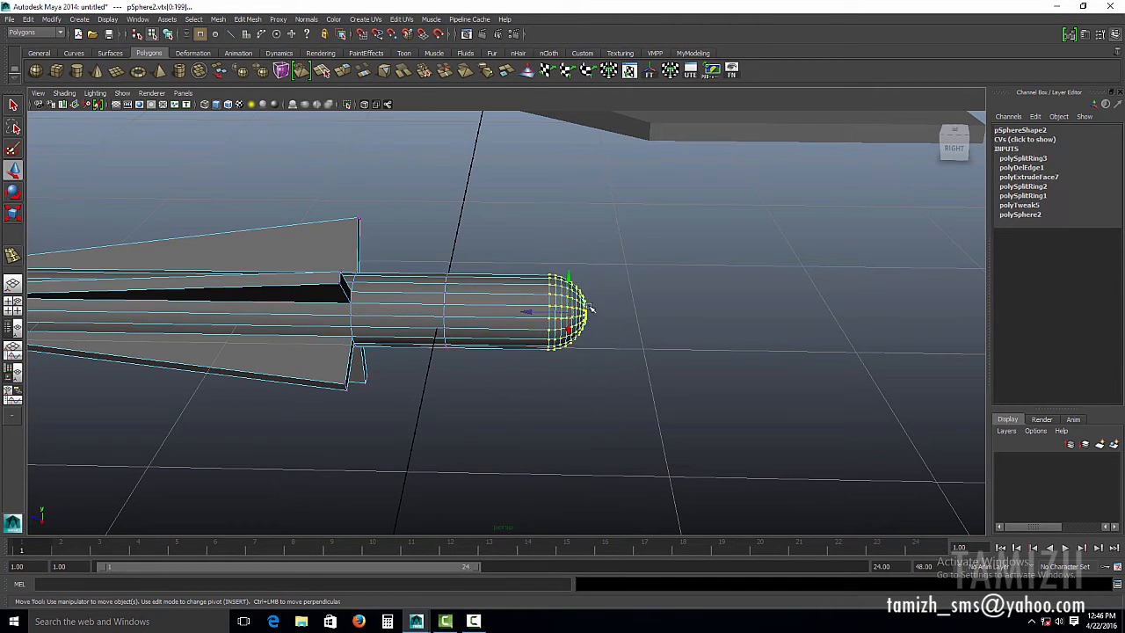
drag(532, 310, 654, 314)
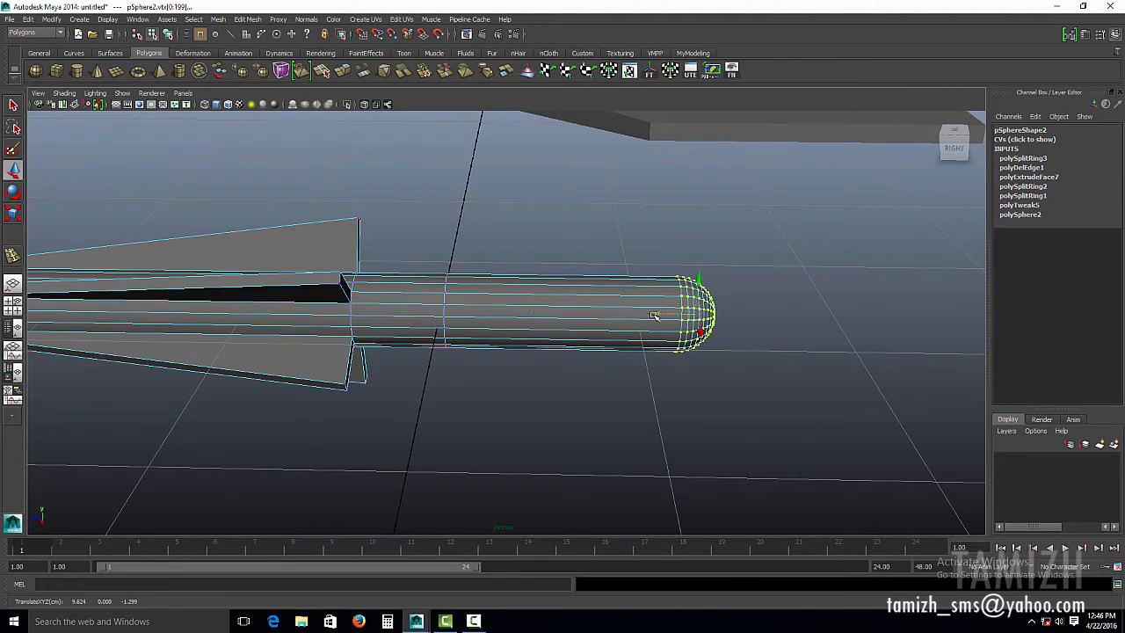
drag(409, 246, 518, 459)
middle_drag(408, 309, 477, 312)
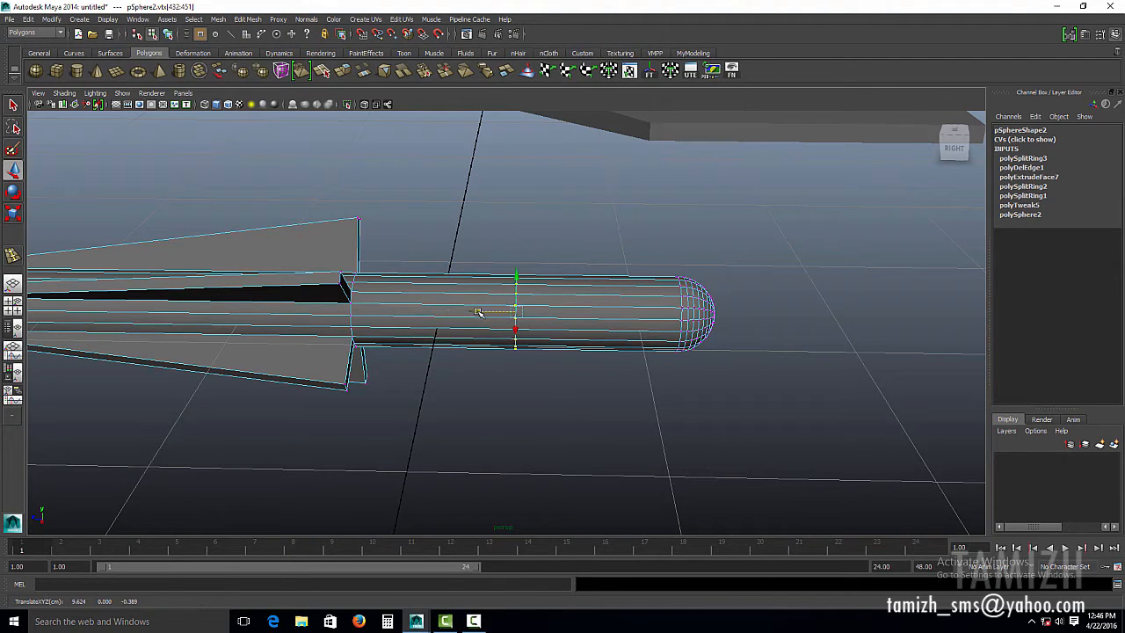
Extrude five evenly spaced faces of the missile's rear section outward about 0.311 in local Z as tail fins, and return to object mode.
alt+drag(572, 330, 500, 337)
scroll(457, 337, up, 3)
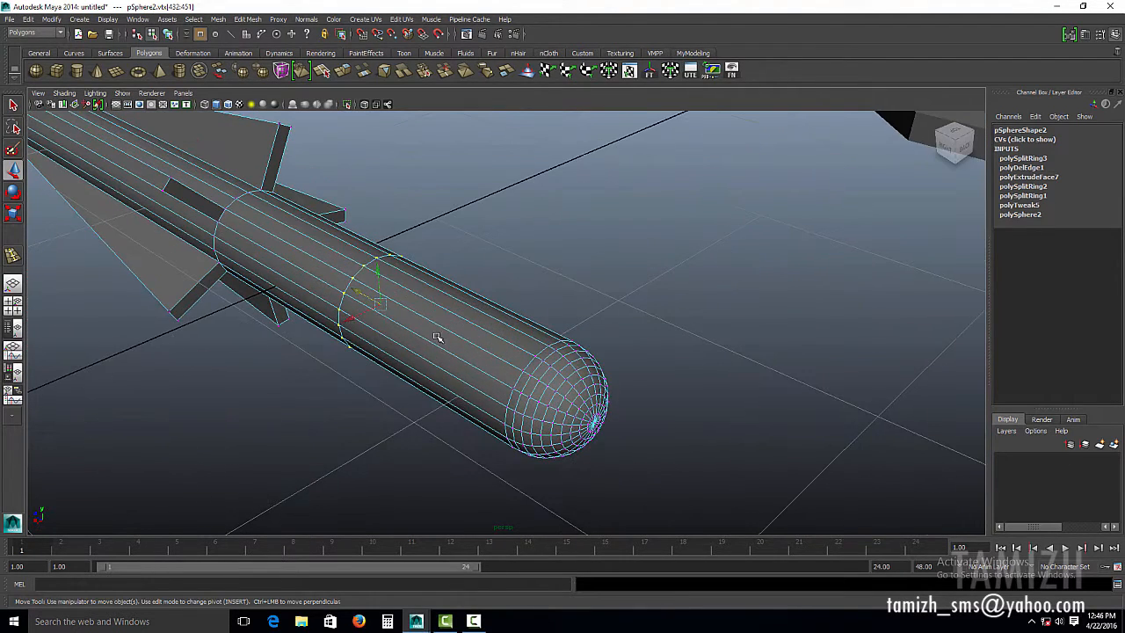
right_drag(437, 318, 437, 345)
click(439, 337)
alt+drag(539, 338, 469, 387)
shift+double_click(413, 373)
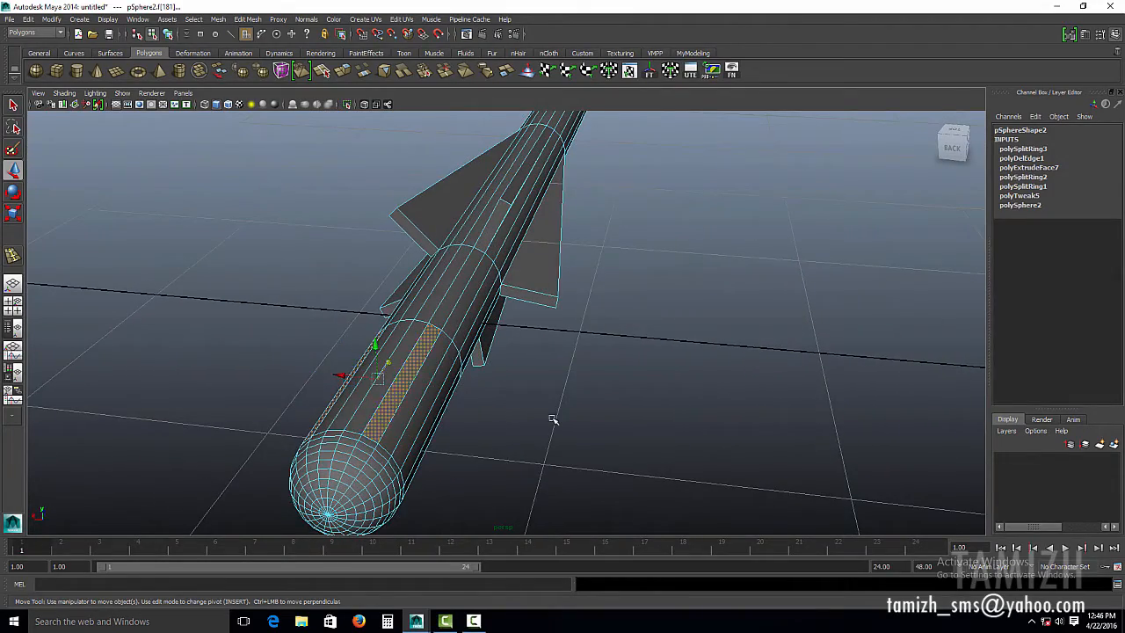
alt+drag(548, 422, 529, 381)
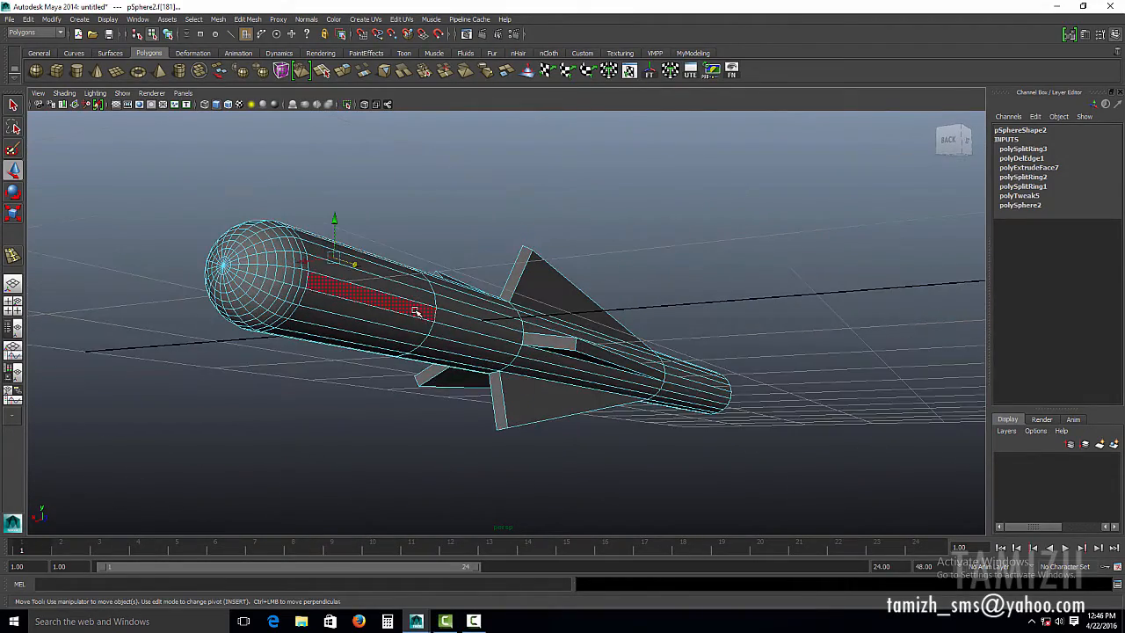
alt+drag(416, 312, 569, 327)
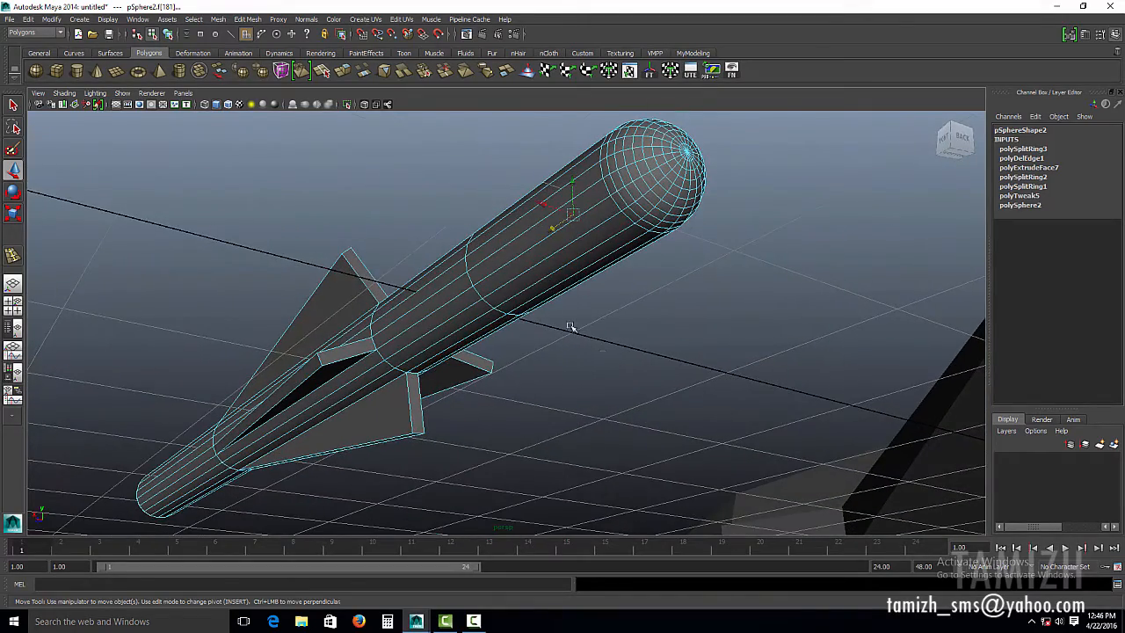
shift+click(520, 239)
alt+drag(552, 241, 614, 313)
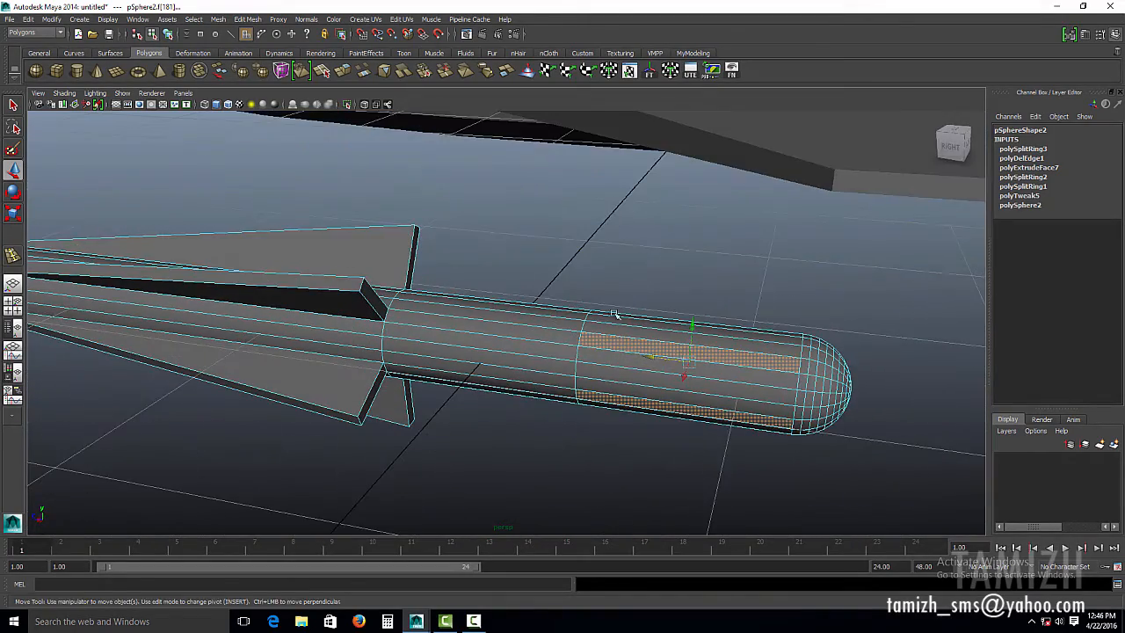
click(346, 68)
alt+drag(671, 374, 790, 339)
drag(723, 235, 756, 239)
right_drag(685, 220, 735, 205)
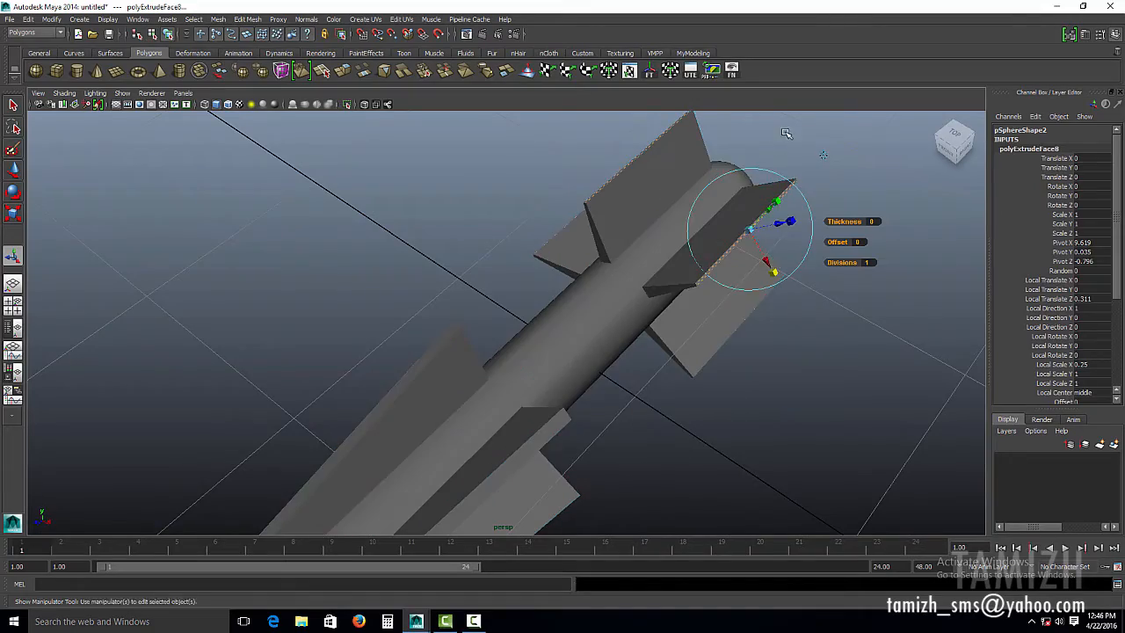
click(535, 213)
Move the whole missile beneath the wing tip, to about Translate X 7.066 and Translate Z -3.749.
scroll(536, 213, down, 5)
mouse_move(534, 257)
alt+mouse_down()
mouse_move(478, 175)
mouse_move(410, 201)
mouse_move(372, 282)
mouse_move(523, 248)
alt+mouse_up()
click(571, 361)
key(w)
alt+drag(572, 360, 390, 319)
scroll(396, 316, down, 2)
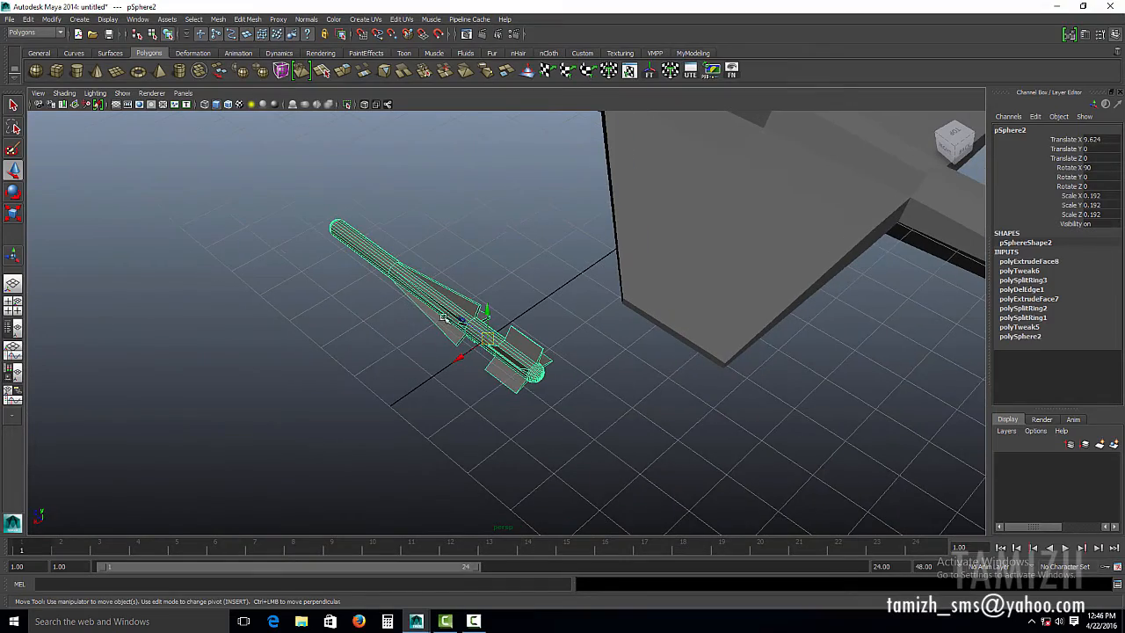
drag(461, 320, 618, 414)
alt+middle_drag(617, 415, 454, 356)
alt+drag(454, 356, 406, 359)
drag(345, 341, 756, 303)
alt+drag(467, 272, 537, 304)
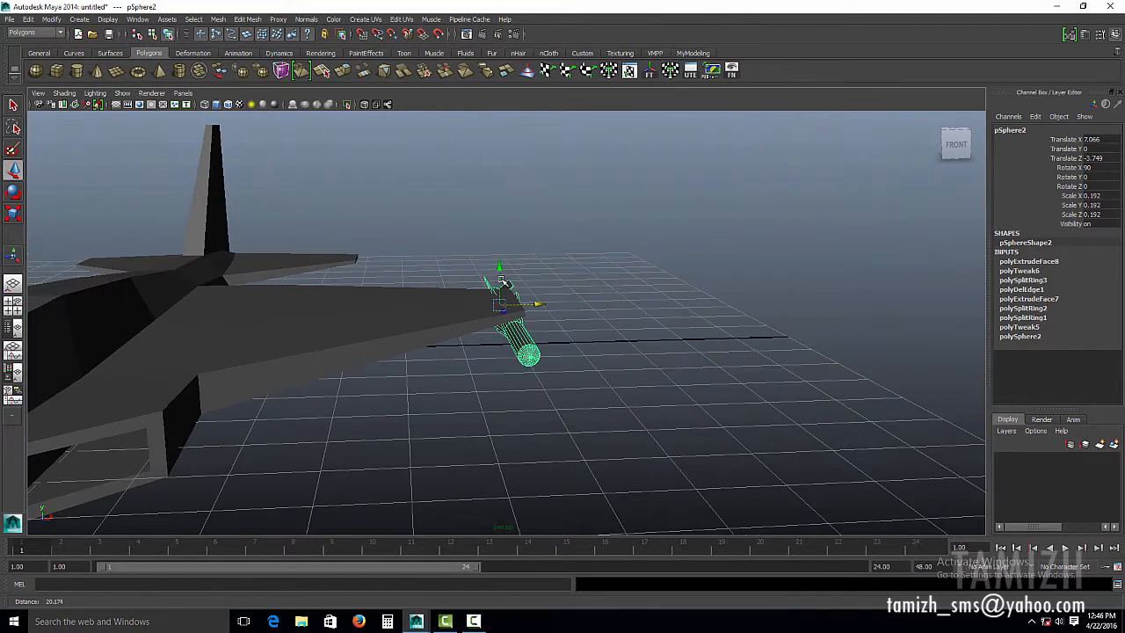
In the front view, rotate the missile to about 9.03 in Z and lower it to about -0.315 in Y beneath the wing.
key(space)
key(space)
alt+right_drag(349, 342, 625, 410)
key(e)
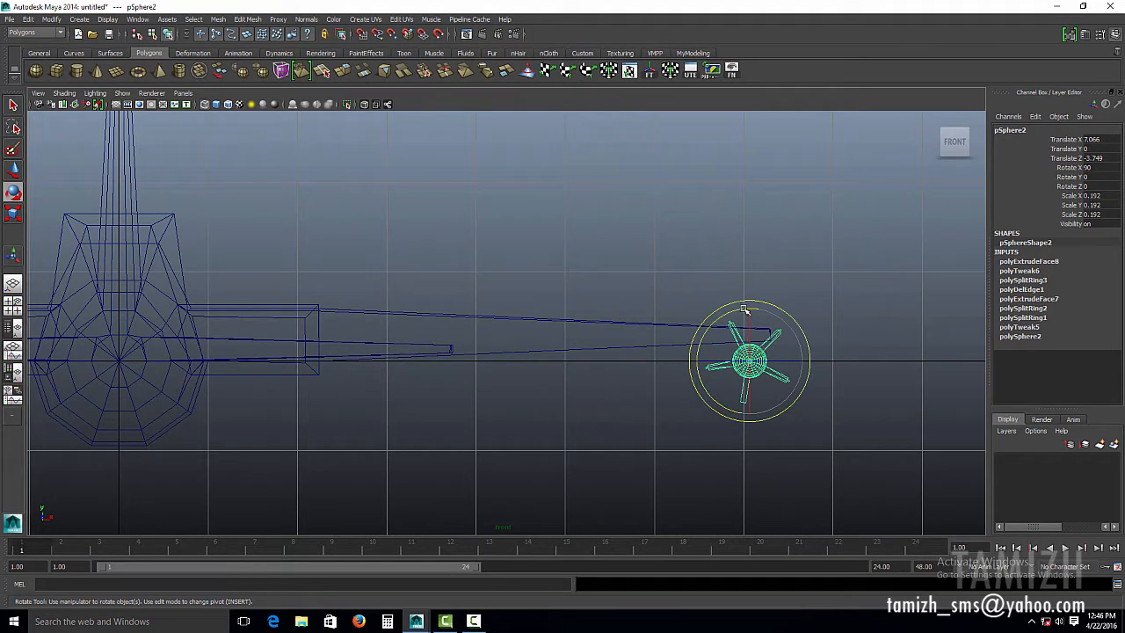
drag(743, 310, 738, 309)
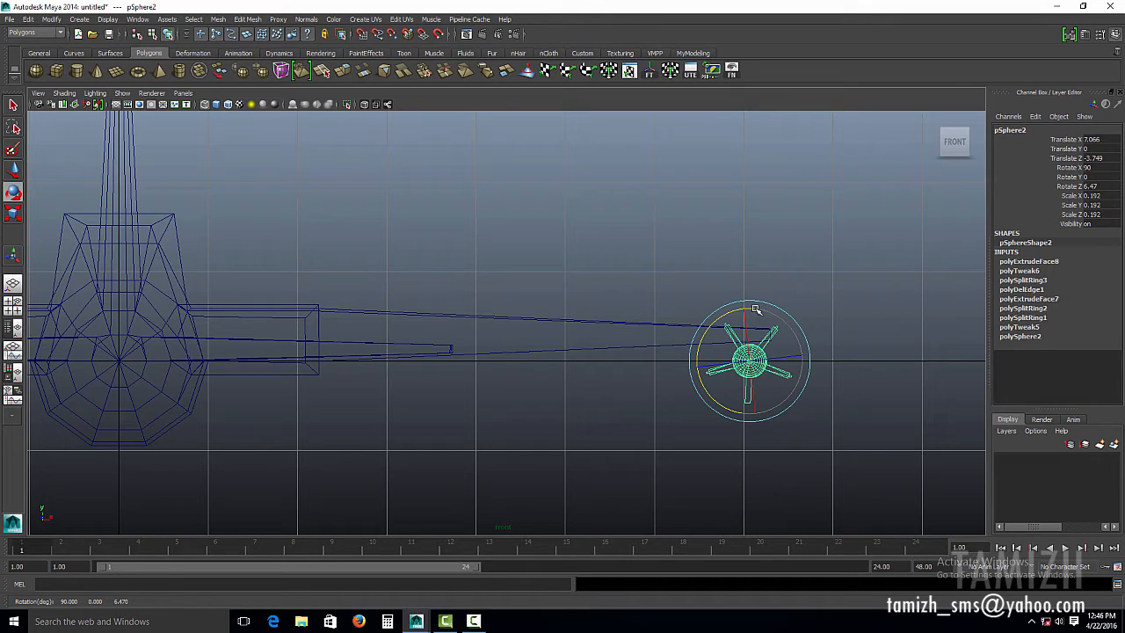
drag(754, 309, 545, 202)
key(w)
key(space)
key(space)
Isolate the missile, extrude the body face on its upper side upward to form a mounting pylon, and show the aircraft again.
click(348, 105)
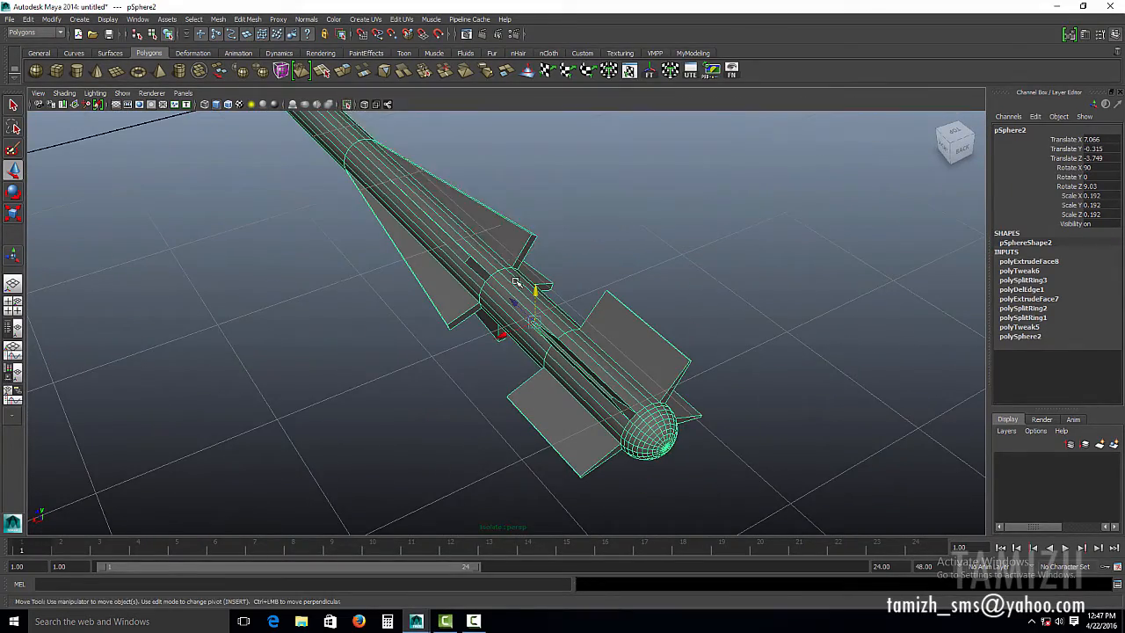
alt+drag(556, 288, 531, 222)
right_drag(540, 160, 539, 184)
click(541, 171)
alt+right_drag(615, 285, 550, 244)
alt+drag(549, 244, 666, 247)
alt+middle_drag(308, 140, 380, 191)
click(343, 71)
key(w)
drag(418, 303, 419, 224)
click(348, 105)
Lower the pylon's upper face until it meets the wing's underside, and return to object mode.
alt+drag(369, 254, 527, 286)
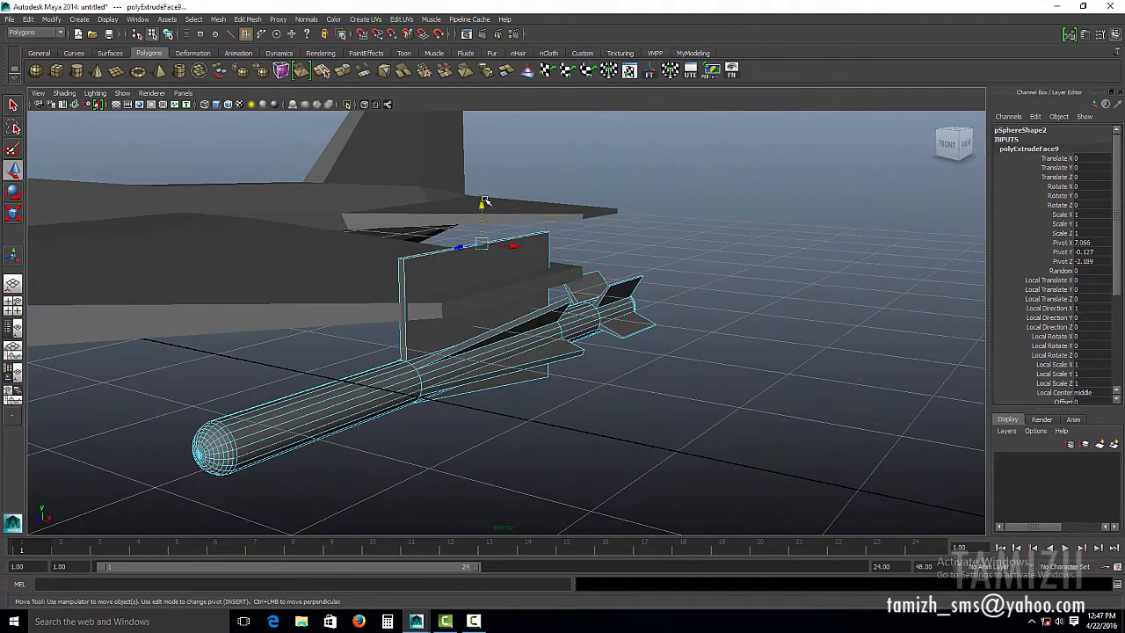
drag(483, 205, 481, 245)
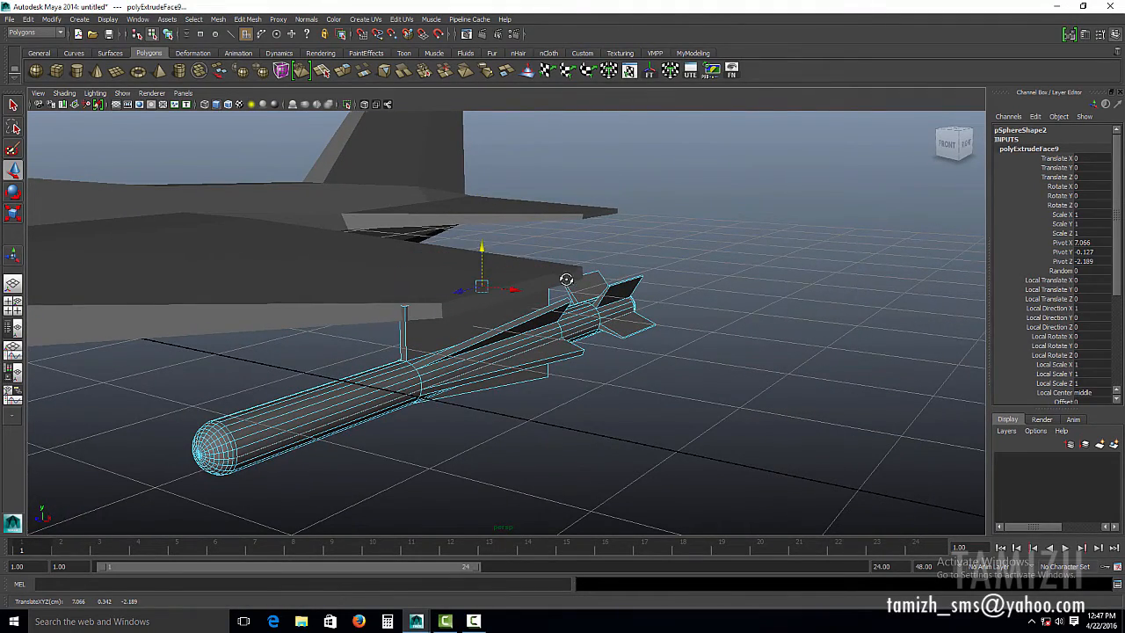
alt+drag(565, 278, 542, 346)
right_drag(525, 326, 568, 314)
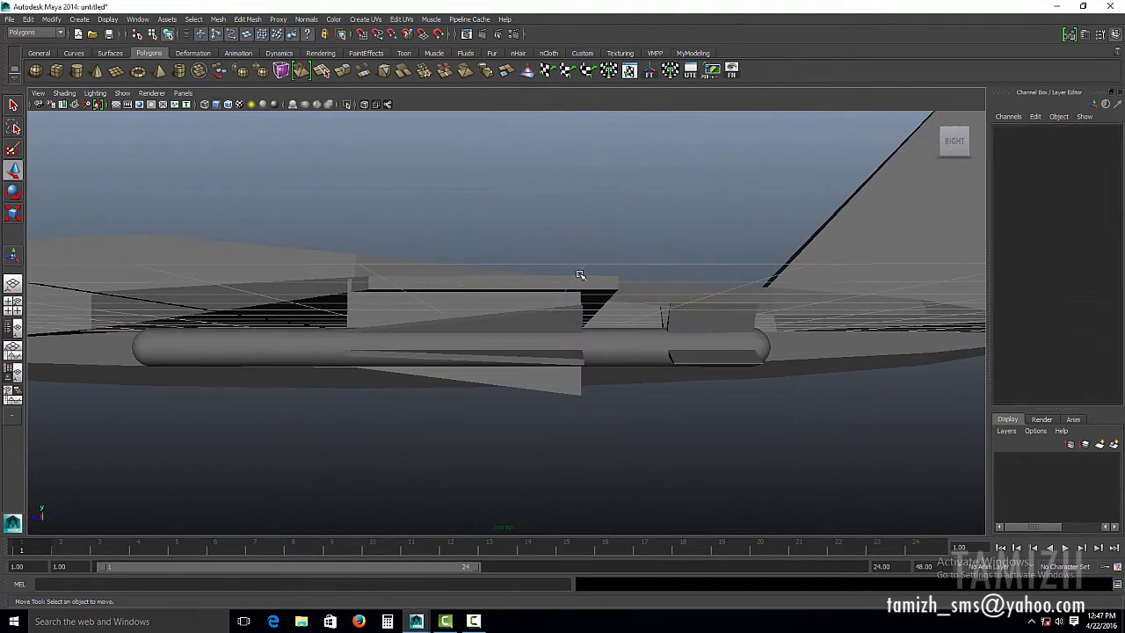
Duplicate the missile twice, space the copies inward under the wing with the innermost at about X 4.23 and Z -1.266, and hide the grid.
alt+drag(582, 271, 492, 350)
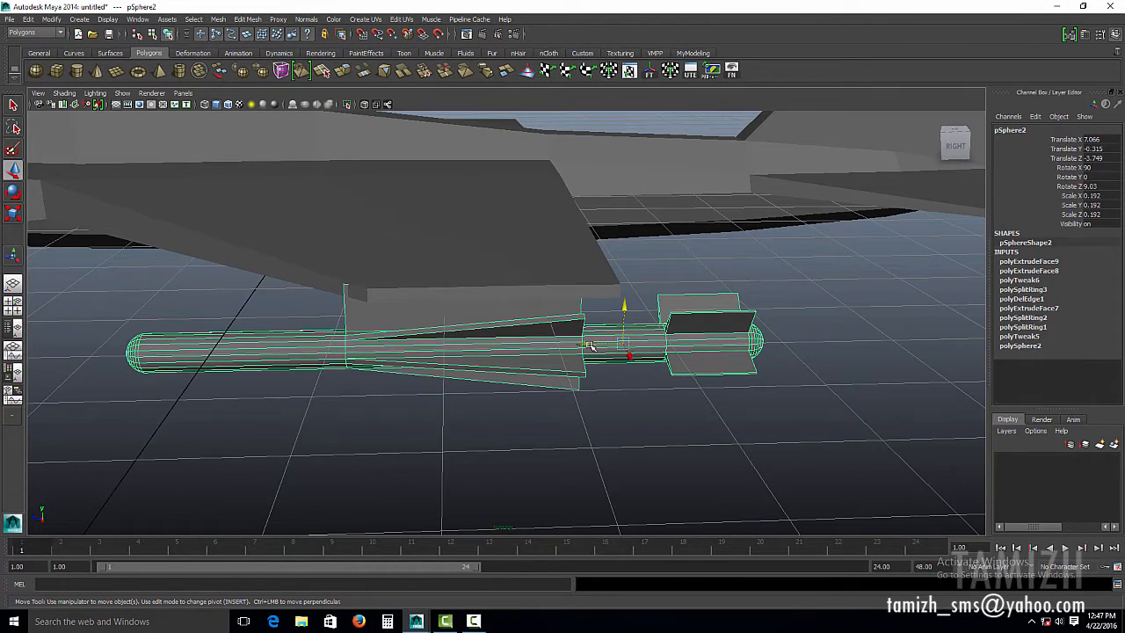
drag(606, 351, 615, 352)
alt+drag(819, 418, 455, 338)
key(ctrl+d)
key(ctrl+d)
drag(410, 321, 397, 292)
alt+drag(492, 308, 545, 324)
click(116, 105)
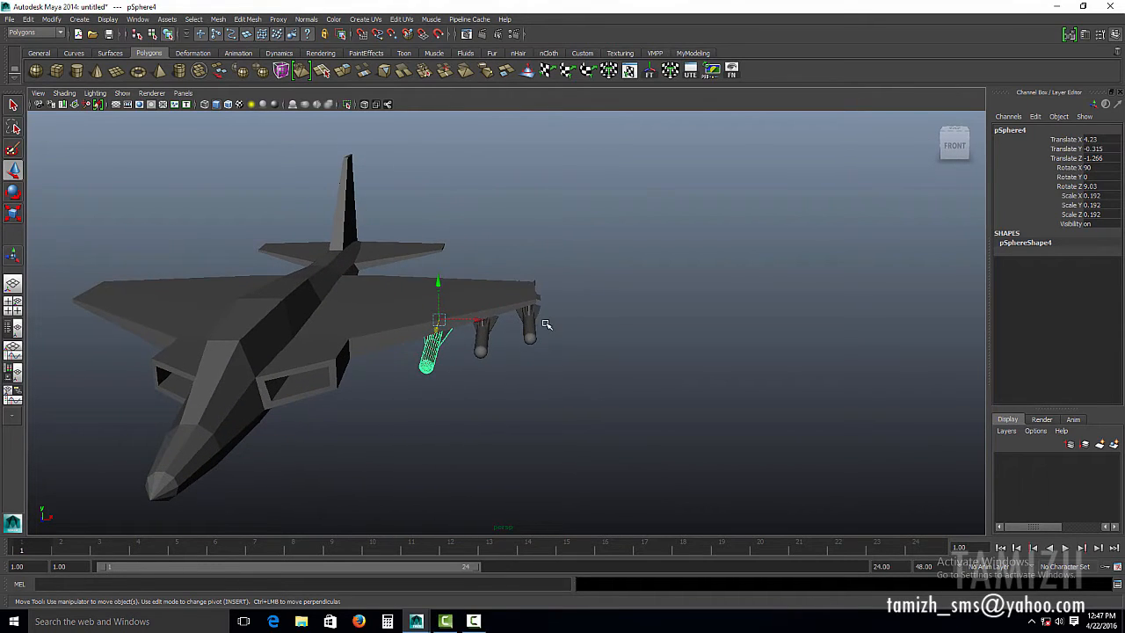
Group the three missiles, duplicate the group, and mirror the copy onto the opposite wing with a Scale X of -1.
click(532, 325)
shift+click(483, 338)
shift+click(424, 355)
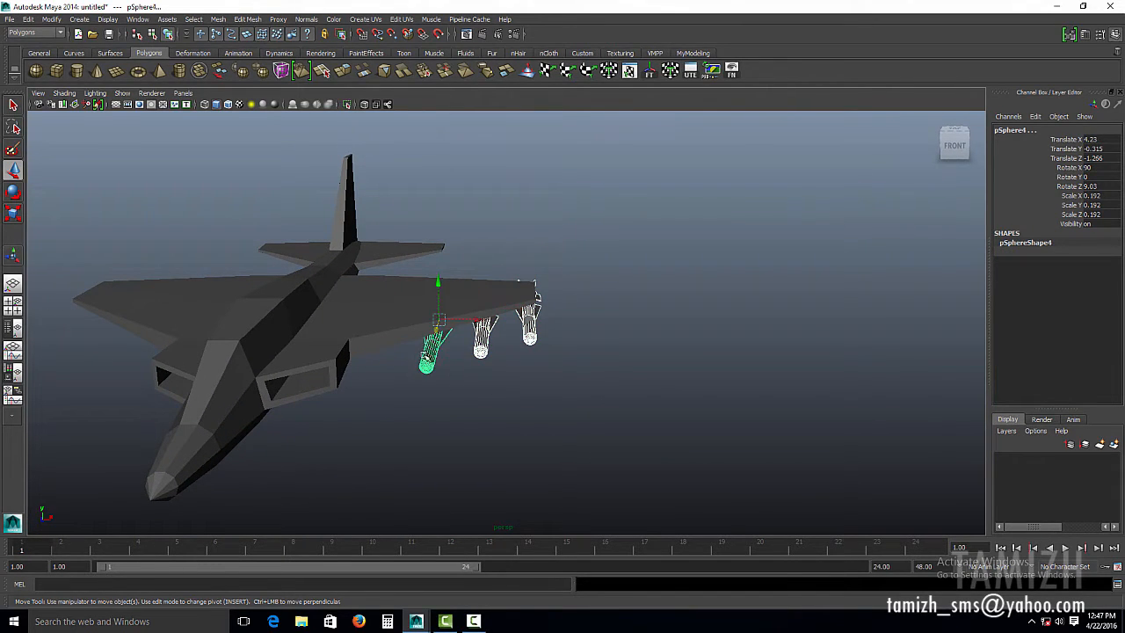
key(ctrl+g)
alt+drag(563, 416, 615, 402)
click(1098, 195)
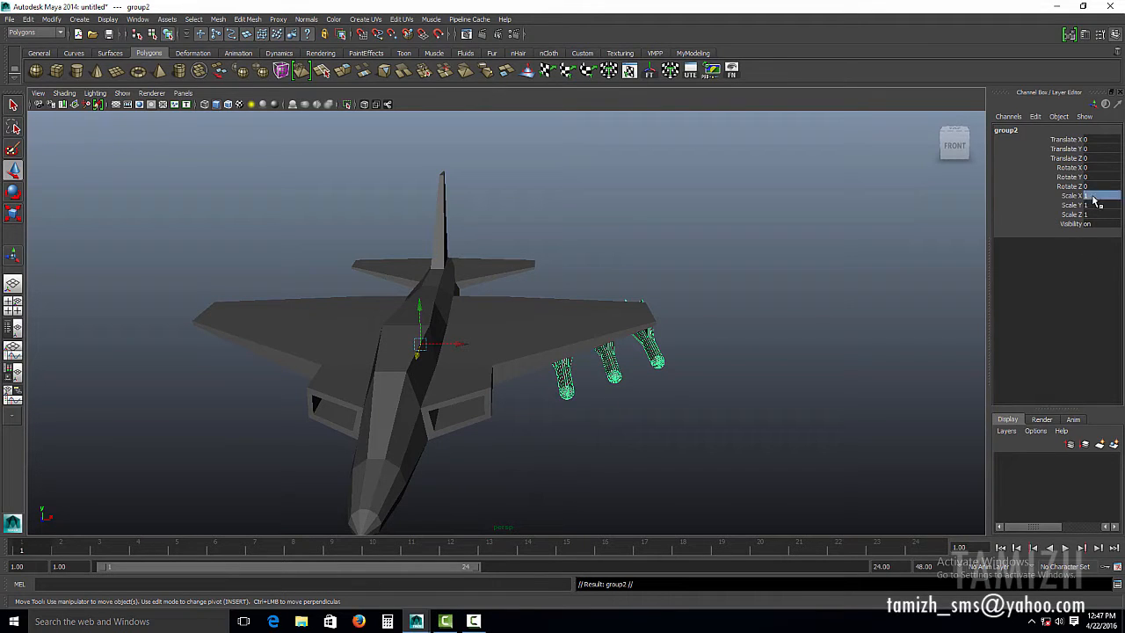
text(-1)
key(Return)
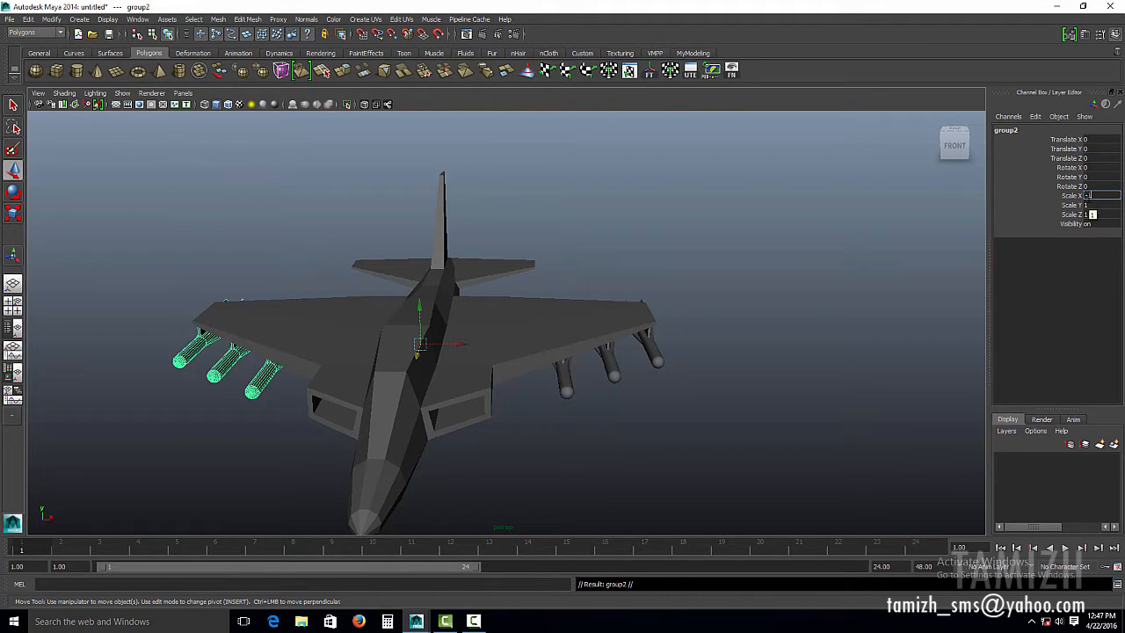
click(636, 217)
alt+drag(635, 217, 572, 329)
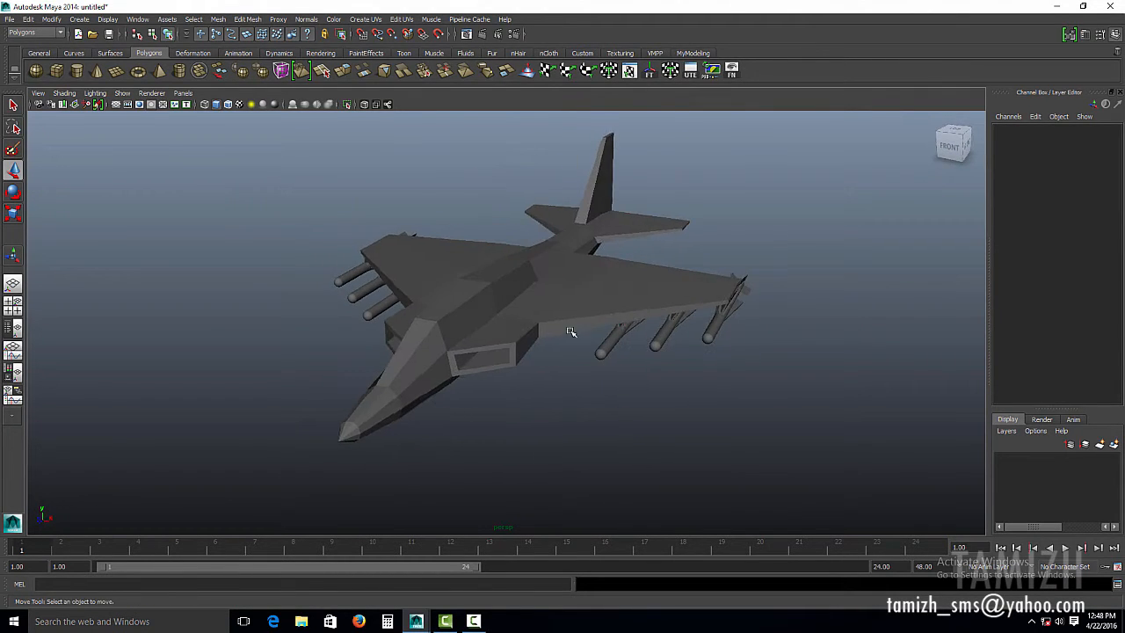
Preview the aircraft body in smooth mesh display, examine its shape from several angles, and restore the unsmoothed display.
click(525, 293)
key(3)
click(905, 320)
alt+drag(905, 320, 708, 288)
alt+drag(535, 322, 727, 362)
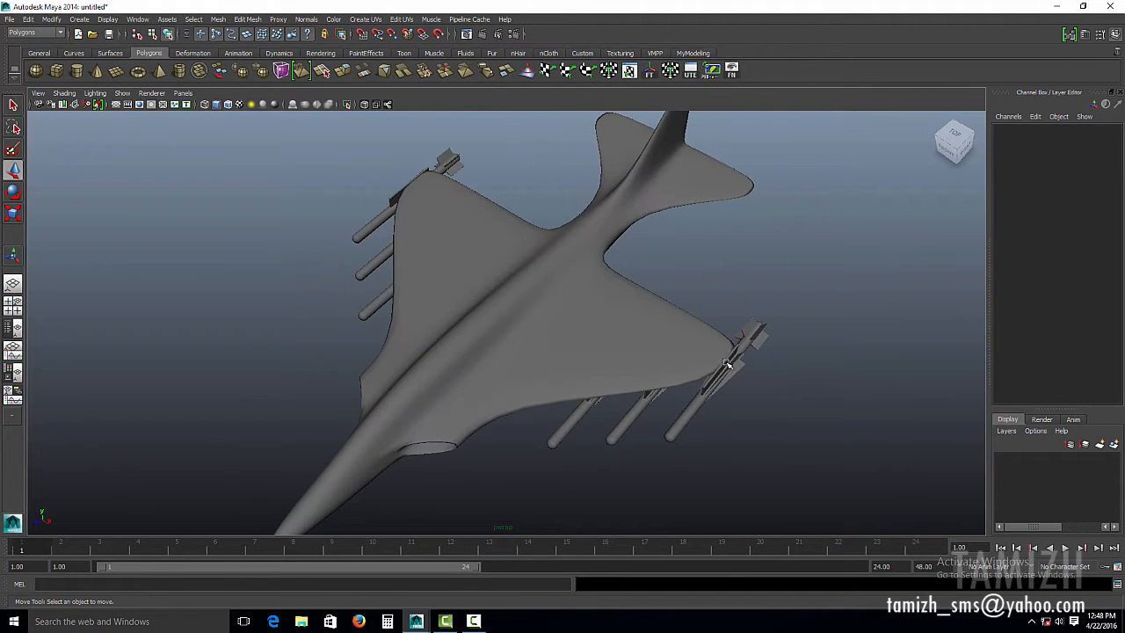
alt+drag(673, 184, 650, 296)
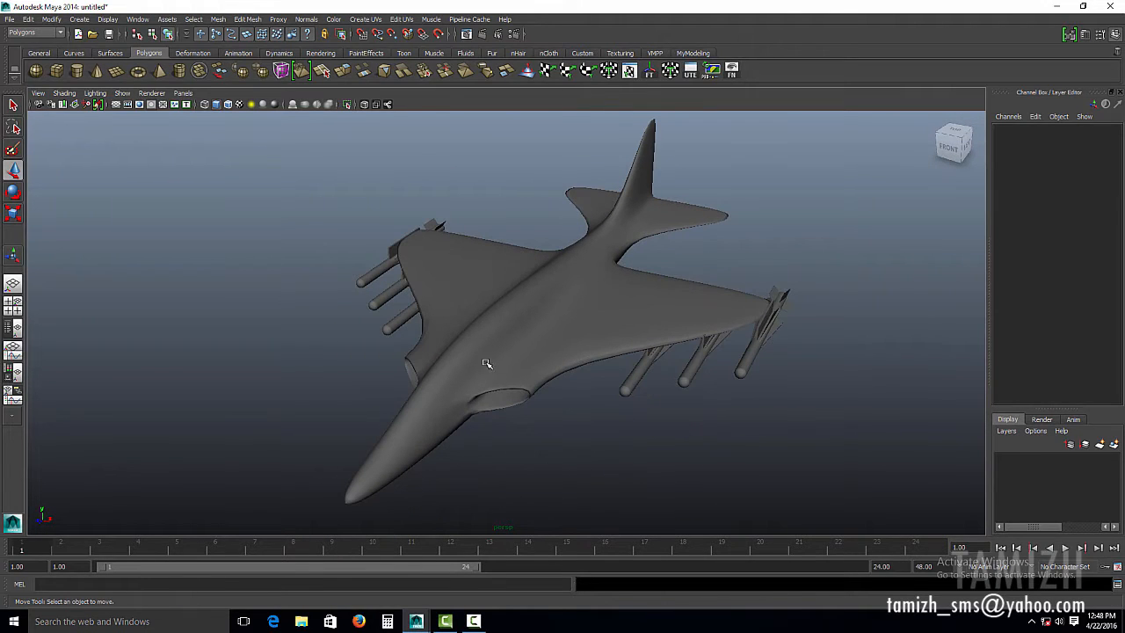
click(558, 332)
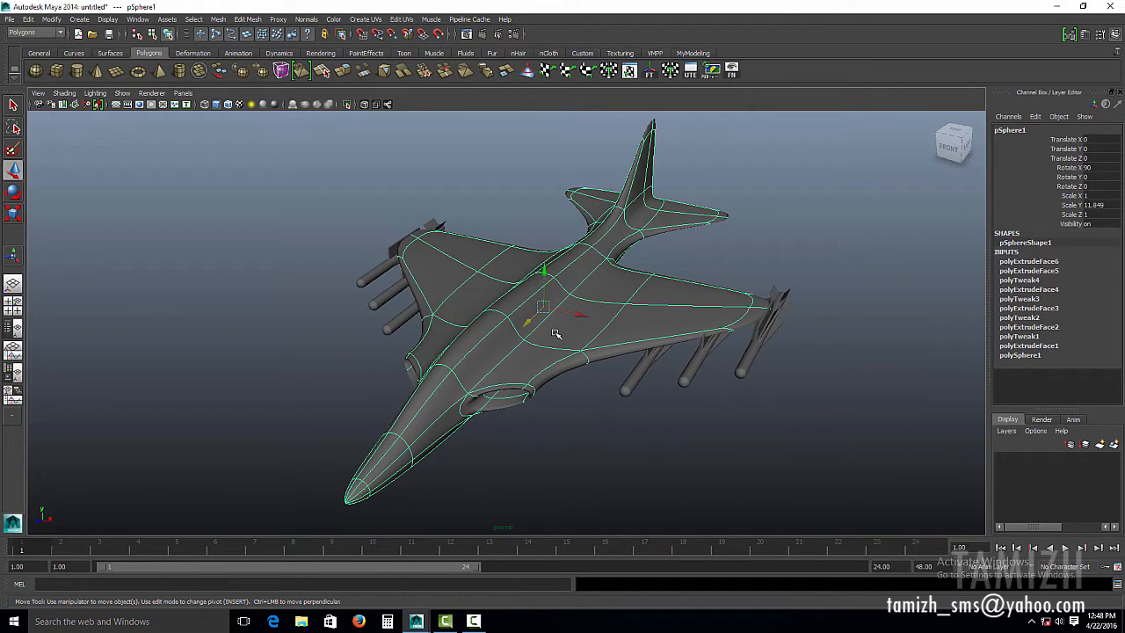
key(1)
Insert supporting edge loops close to the inner and outer rims of the first air intake on the aircraft body.
scroll(556, 335, down, 2)
shift+right_click(644, 322)
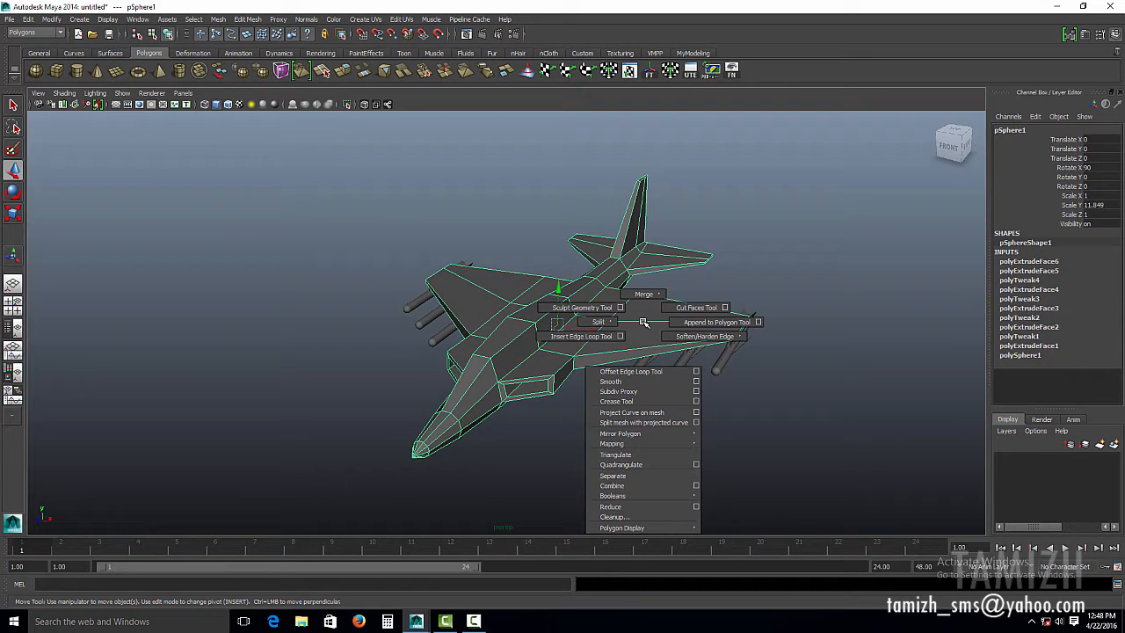
click(589, 336)
scroll(582, 334, up, 6)
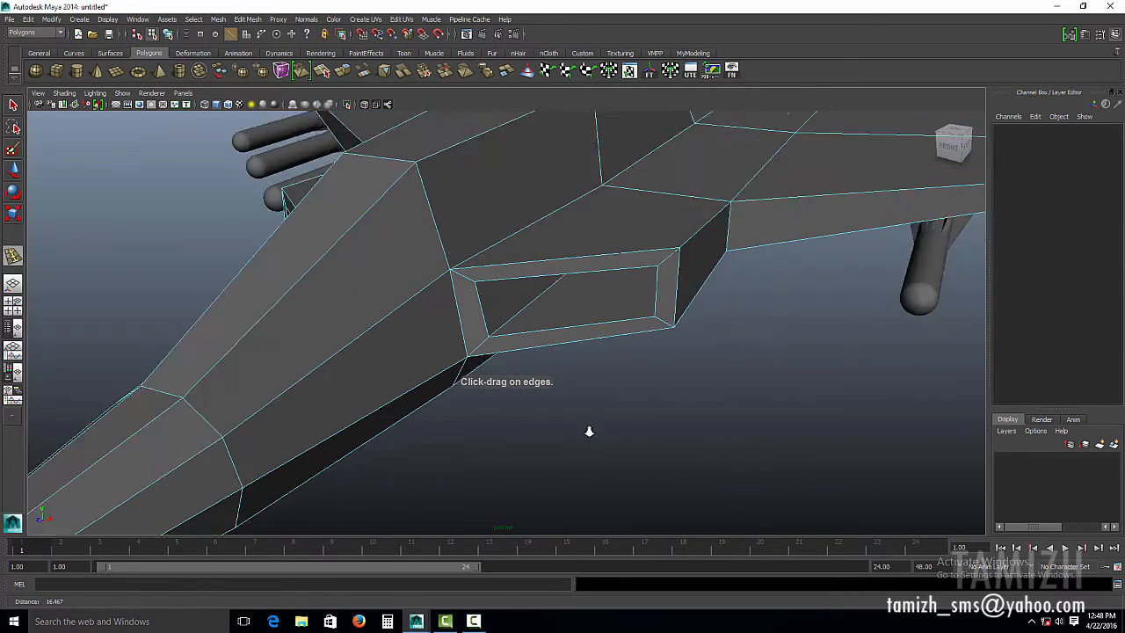
scroll(589, 431, up, 2)
mouse_move(704, 251)
mouse_down()
mouse_move(715, 238)
mouse_move(695, 250)
mouse_up()
drag(459, 256, 450, 262)
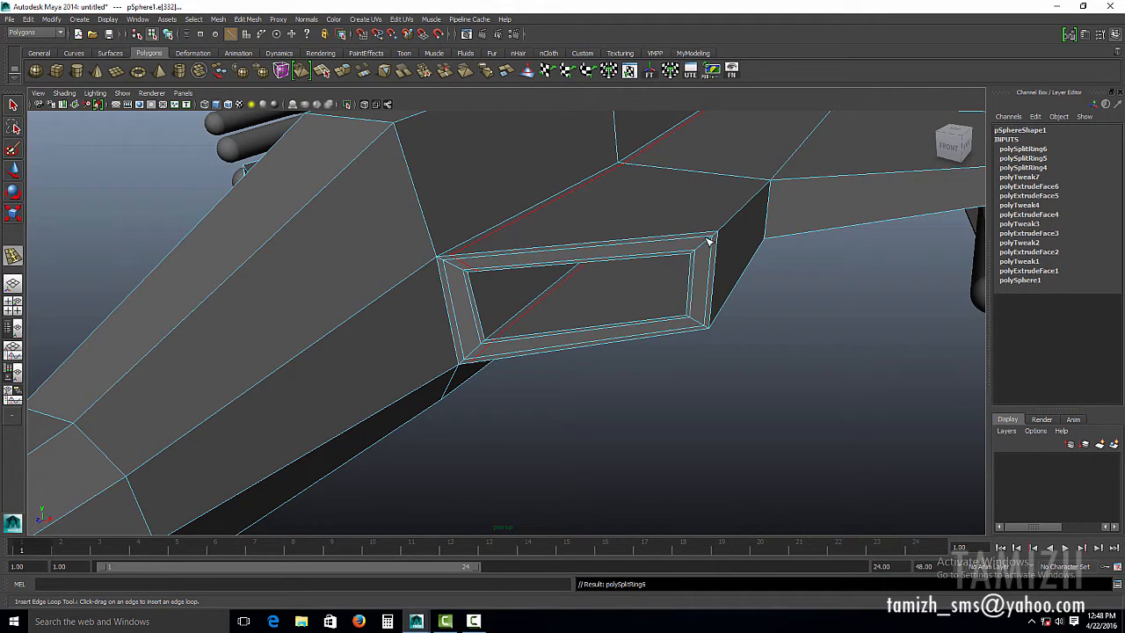
drag(703, 236, 700, 335)
Insert an edge loop close to the wing tip, and try another across the fuselage at the front of the wing root.
click(688, 324)
click(673, 327)
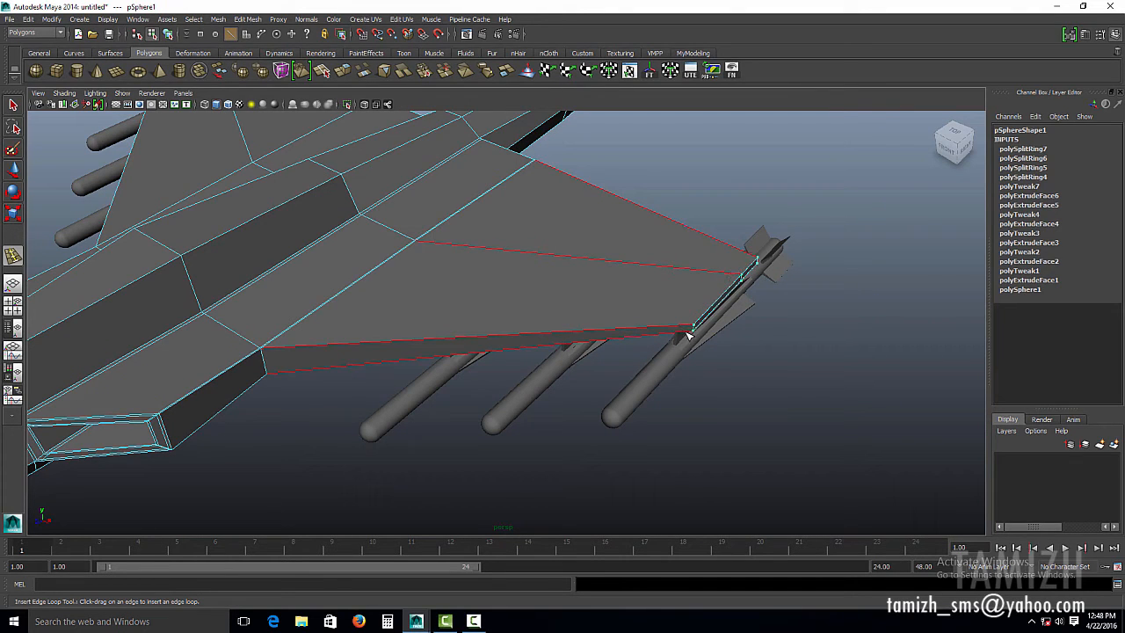
click(683, 329)
alt+middle_drag(369, 249, 489, 319)
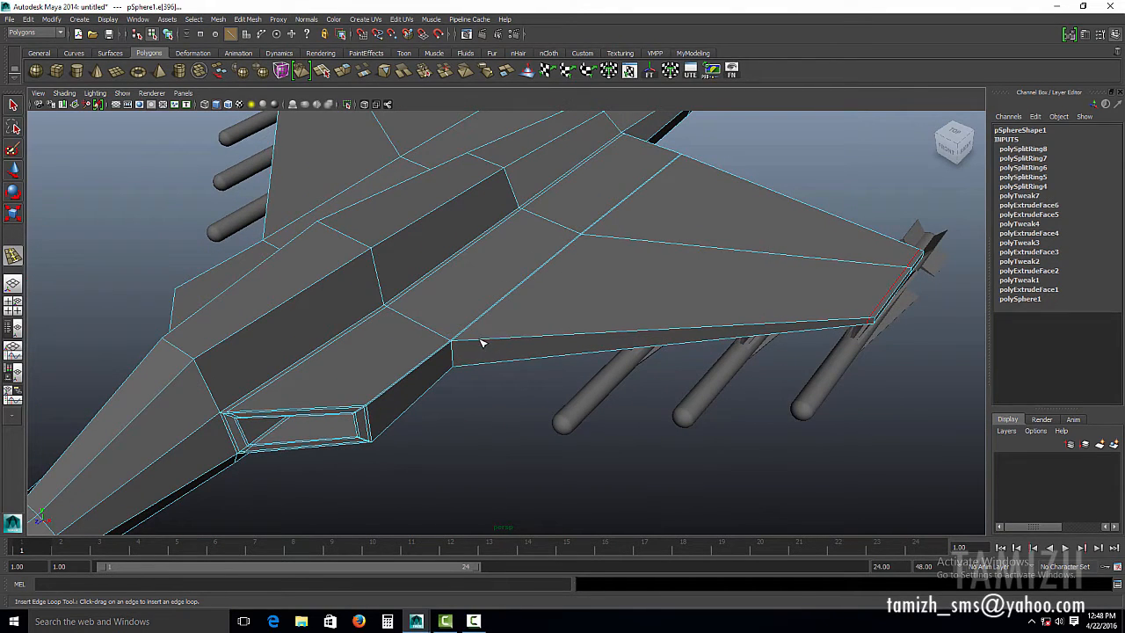
mouse_move(445, 346)
mouse_down()
mouse_move(457, 339)
mouse_move(447, 351)
mouse_up()
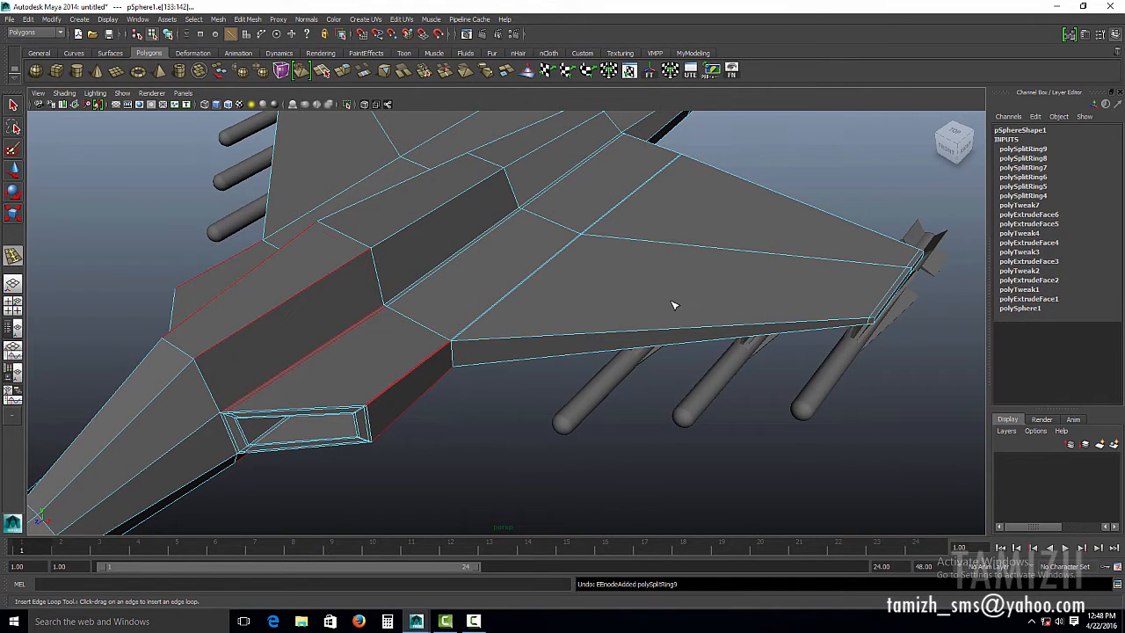
Insert supporting edge loops close to the tips of the vertical tail fin and the horizontal stabilizer.
alt+drag(673, 306, 640, 368)
alt+drag(706, 225, 594, 269)
alt+drag(522, 281, 665, 292)
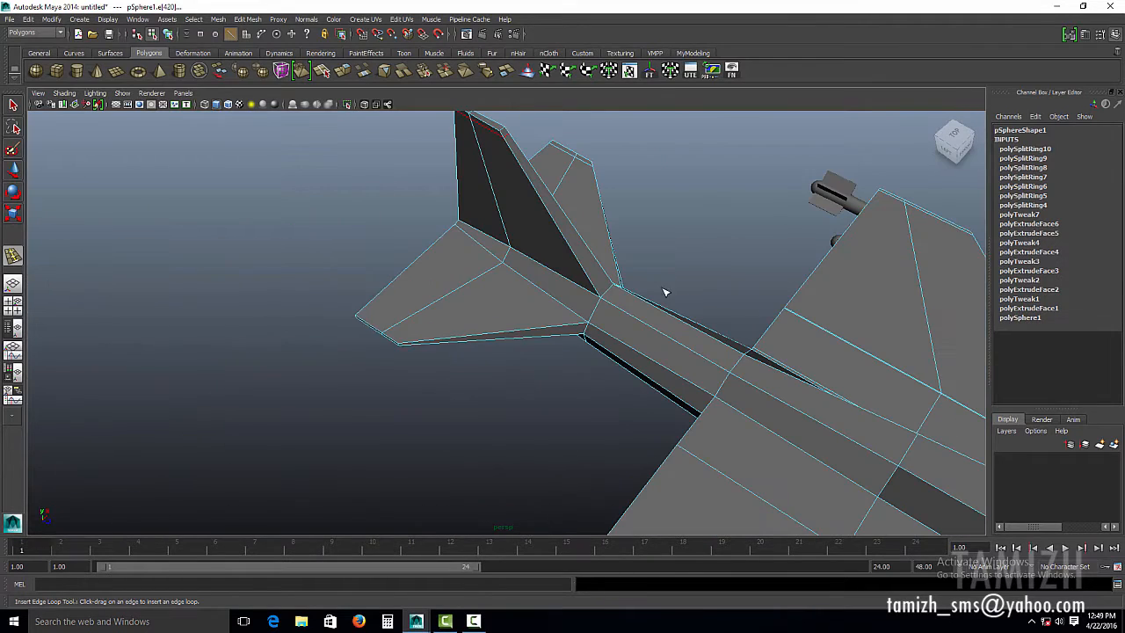
drag(421, 349, 409, 343)
Insert a supporting edge loop close to the tip of the opposite wing.
alt+drag(410, 342, 571, 182)
alt+right_drag(571, 182, 611, 339)
drag(622, 346, 620, 347)
Insert supporting edge loops along the fuselage and wing-root edges and around the rims of the opposite air intake.
alt+drag(620, 346, 700, 349)
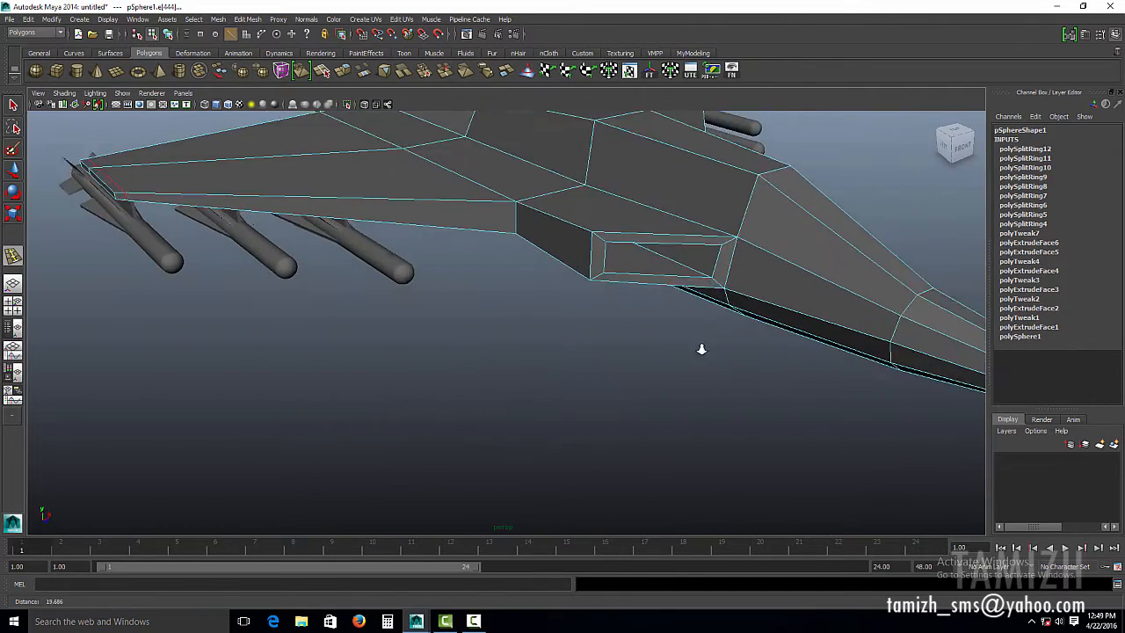
alt+right_drag(701, 349, 694, 386)
alt+drag(695, 387, 718, 372)
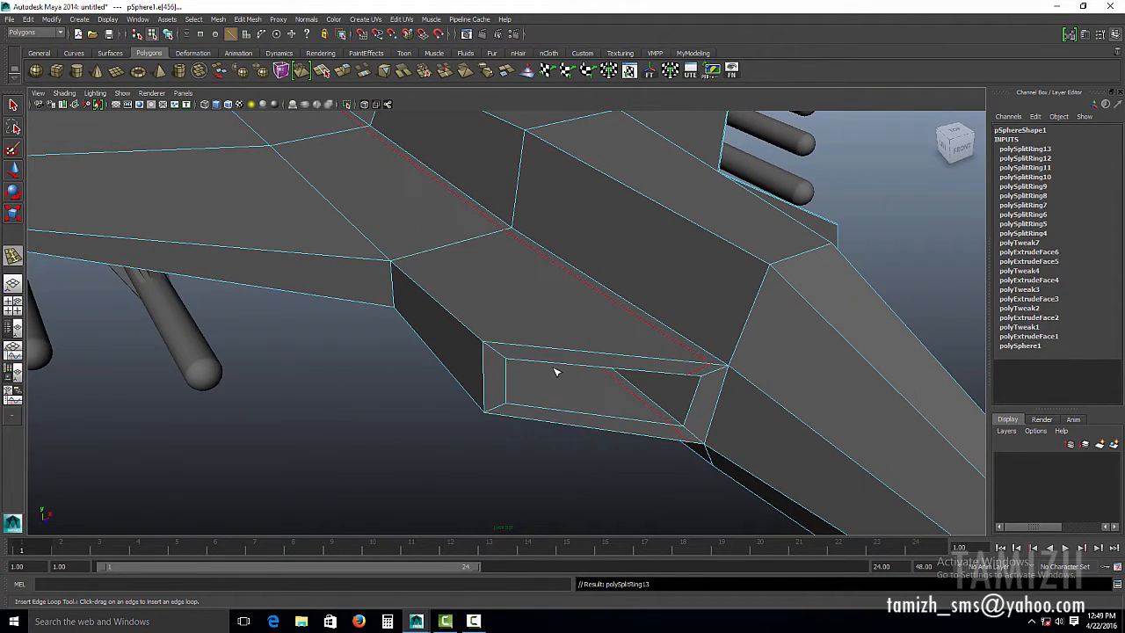
mouse_move(519, 349)
mouse_down()
mouse_move(497, 350)
mouse_move(514, 359)
mouse_up()
drag(722, 376, 711, 380)
scroll(710, 381, down, 6)
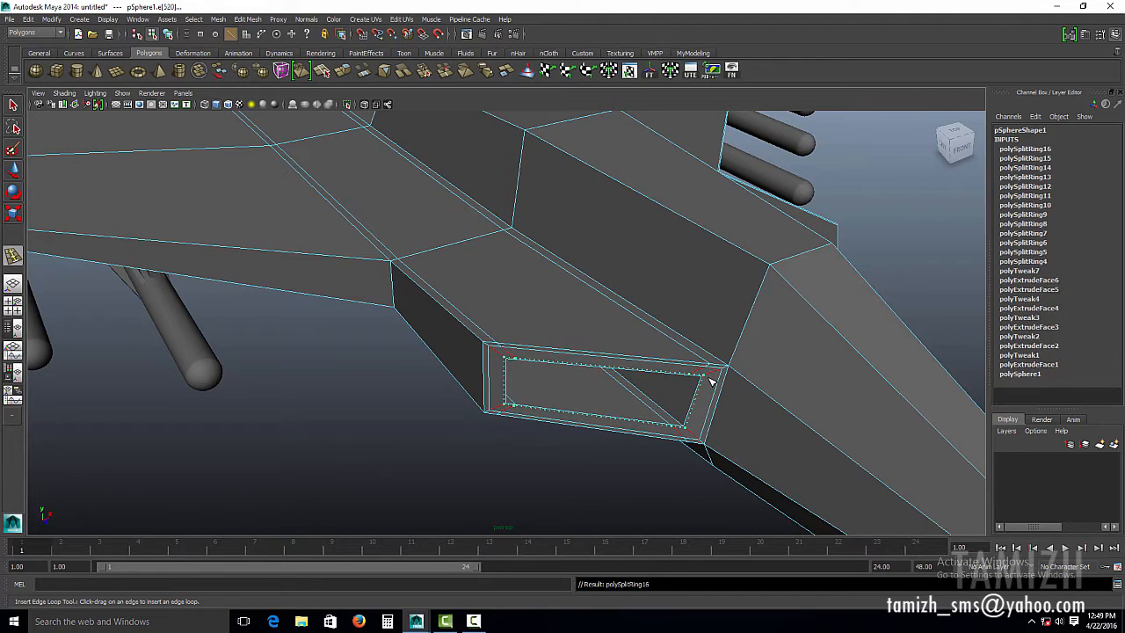
Return to object mode and select the whole aircraft body.
alt+drag(738, 304, 551, 301)
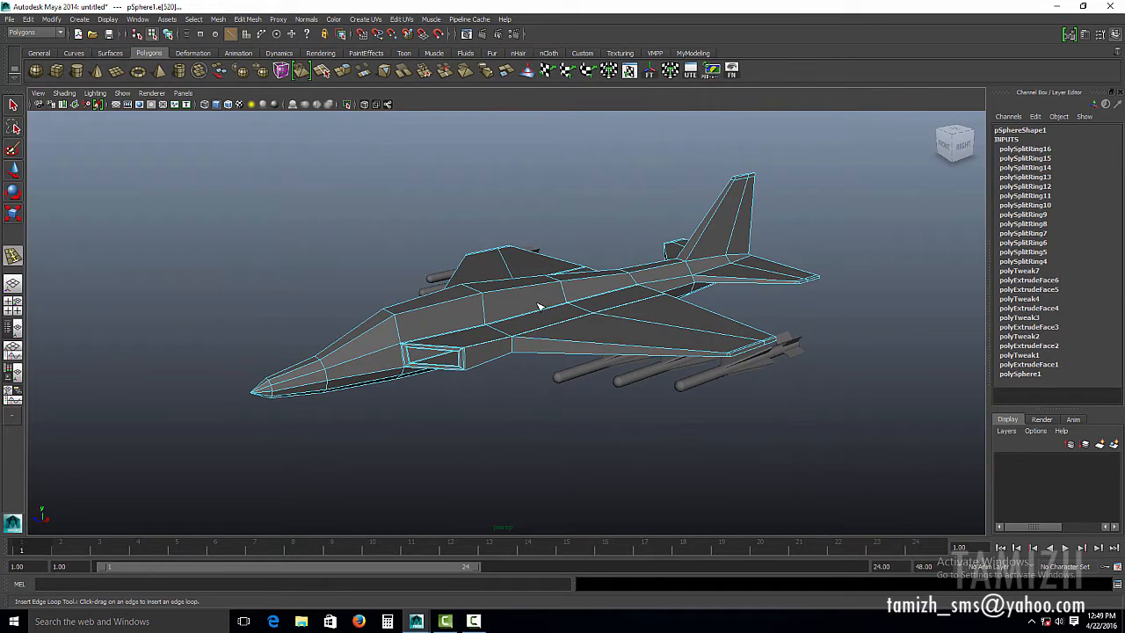
key(w)
key(F8)
click(546, 285)
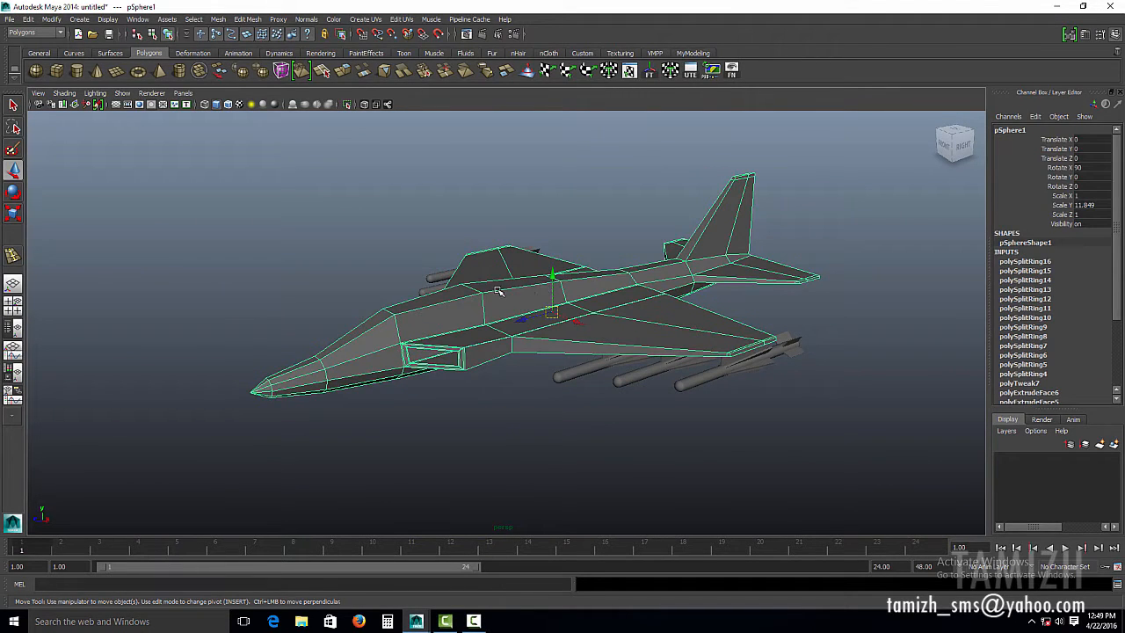
Check the aircraft's shape from several angles in smooth preview.
click(675, 450)
alt+drag(590, 386, 612, 381)
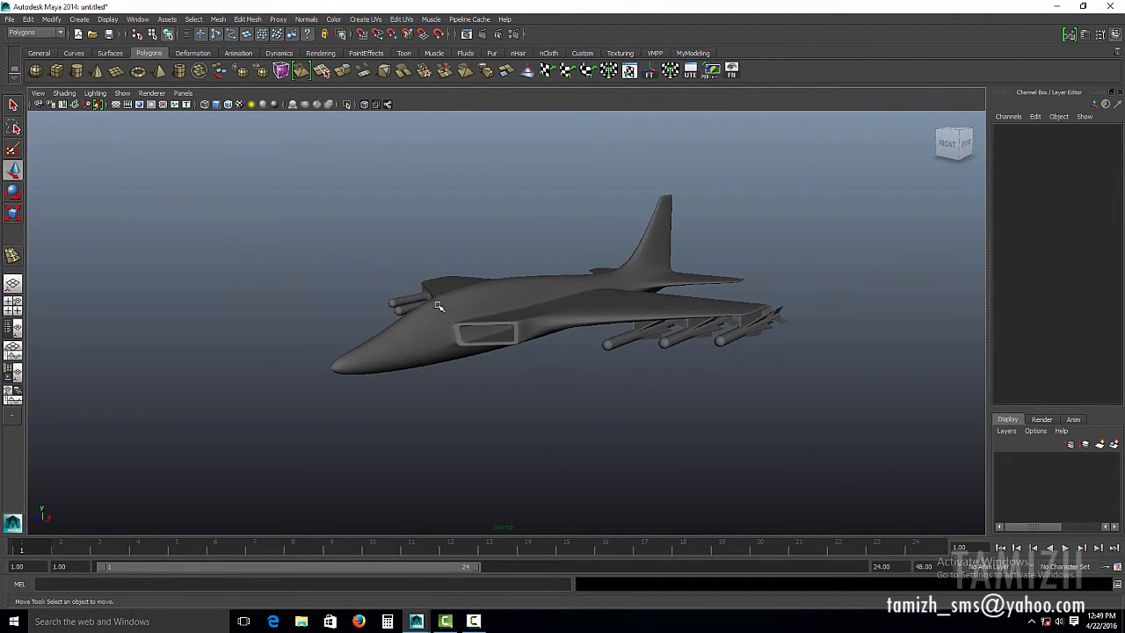
alt+drag(479, 298, 495, 329)
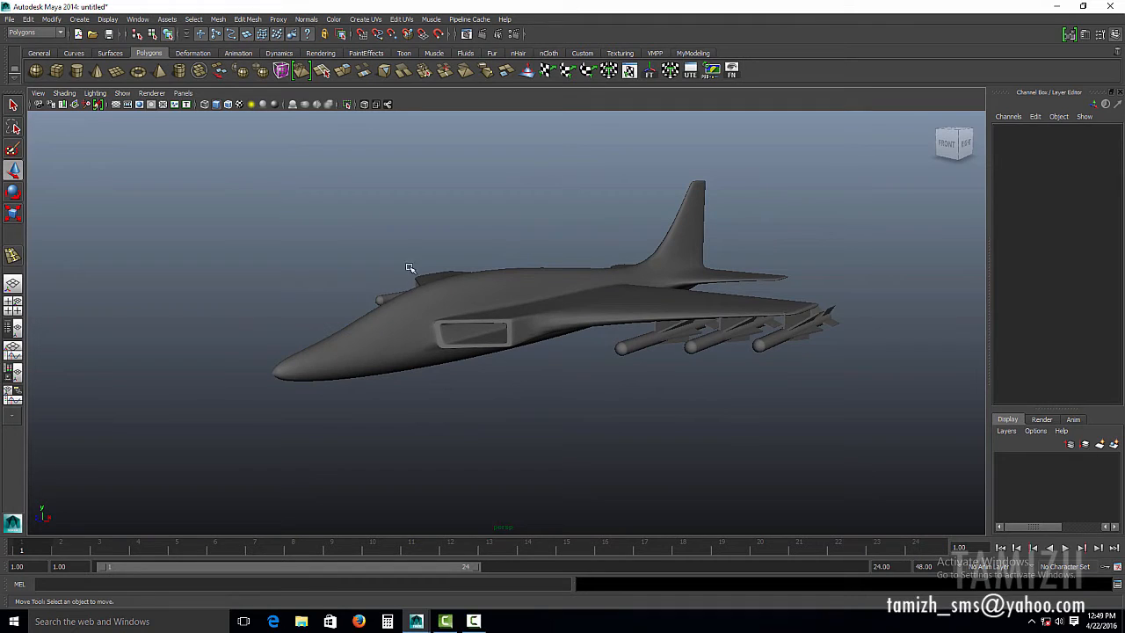
alt+drag(542, 381, 482, 333)
Insert an edge loop around the fuselage through the cockpit section, just behind the air intake openings.
click(482, 332)
key(space)
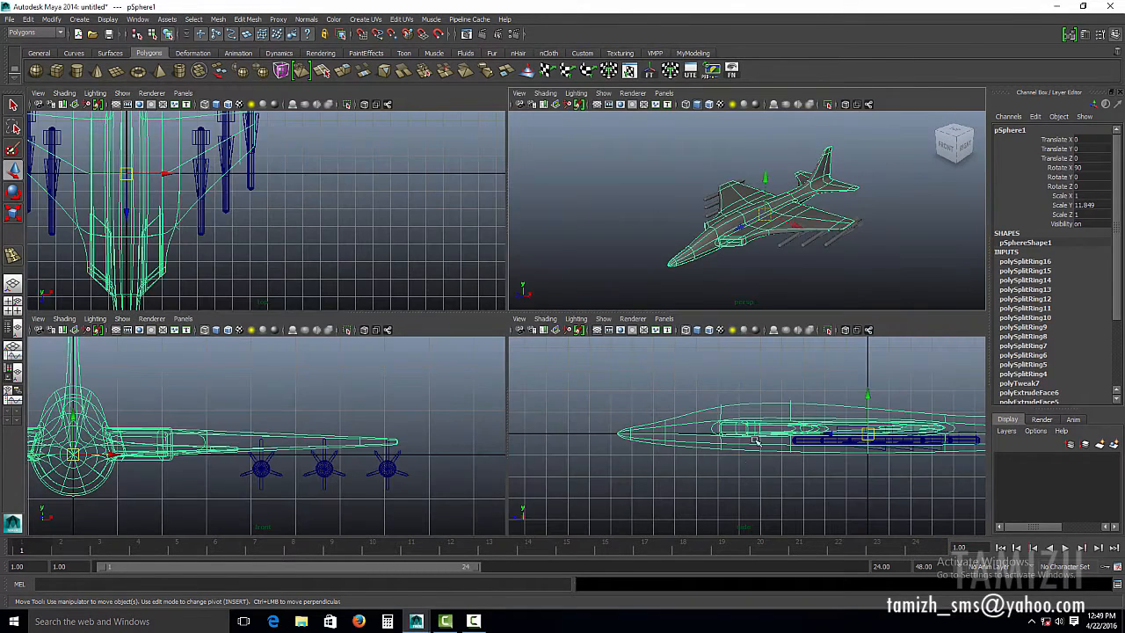
shift+right_click(789, 402)
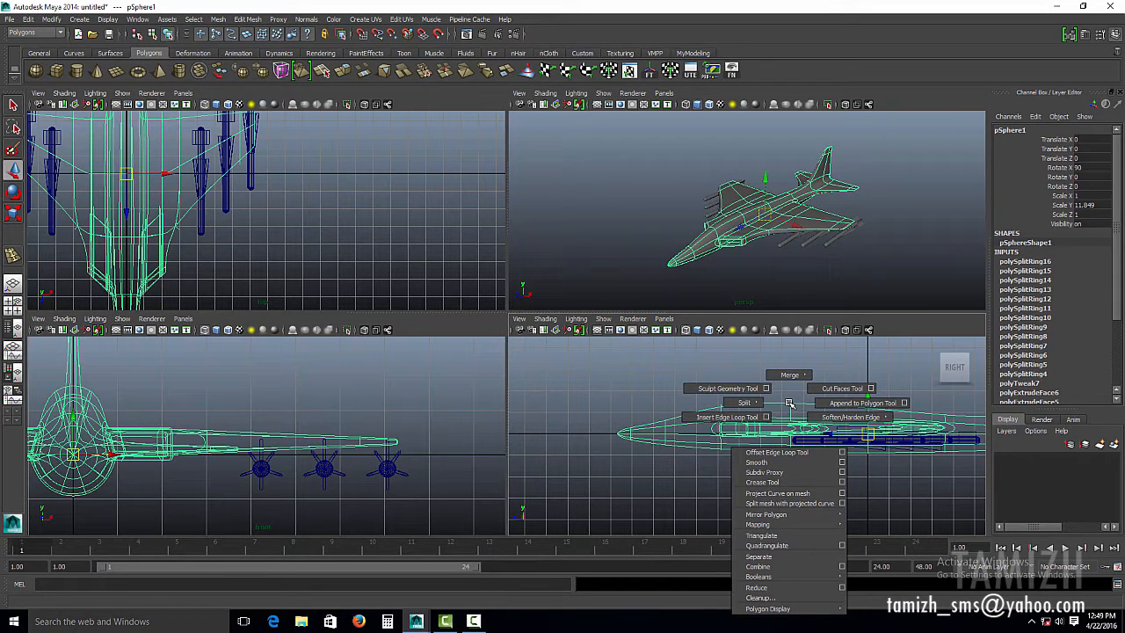
click(738, 416)
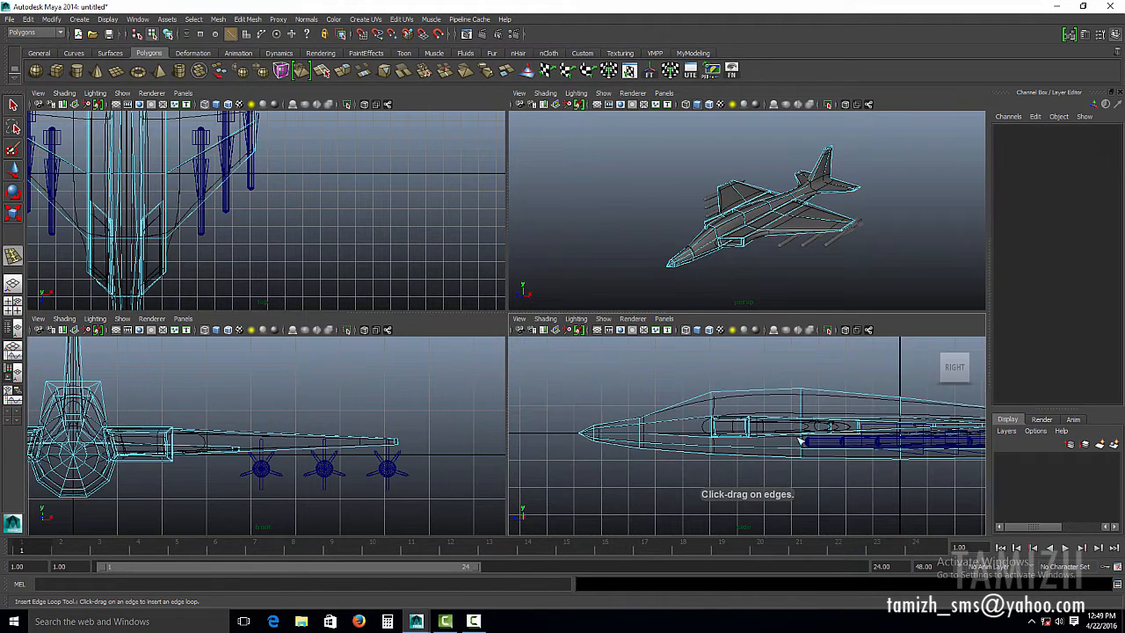
click(761, 394)
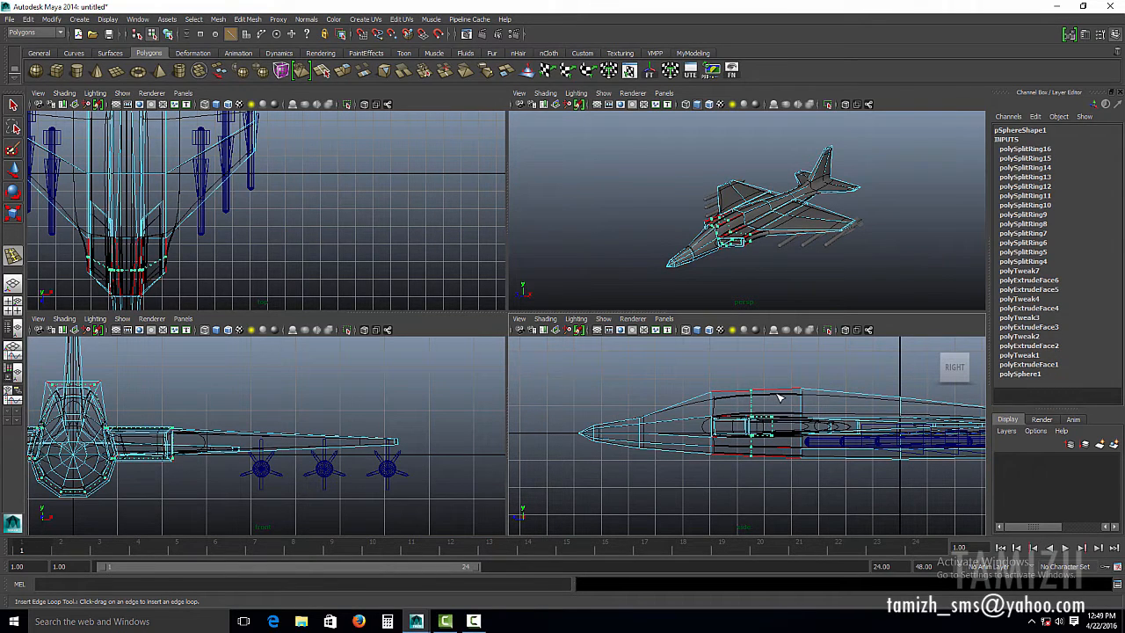
drag(778, 397, 785, 397)
click(786, 398)
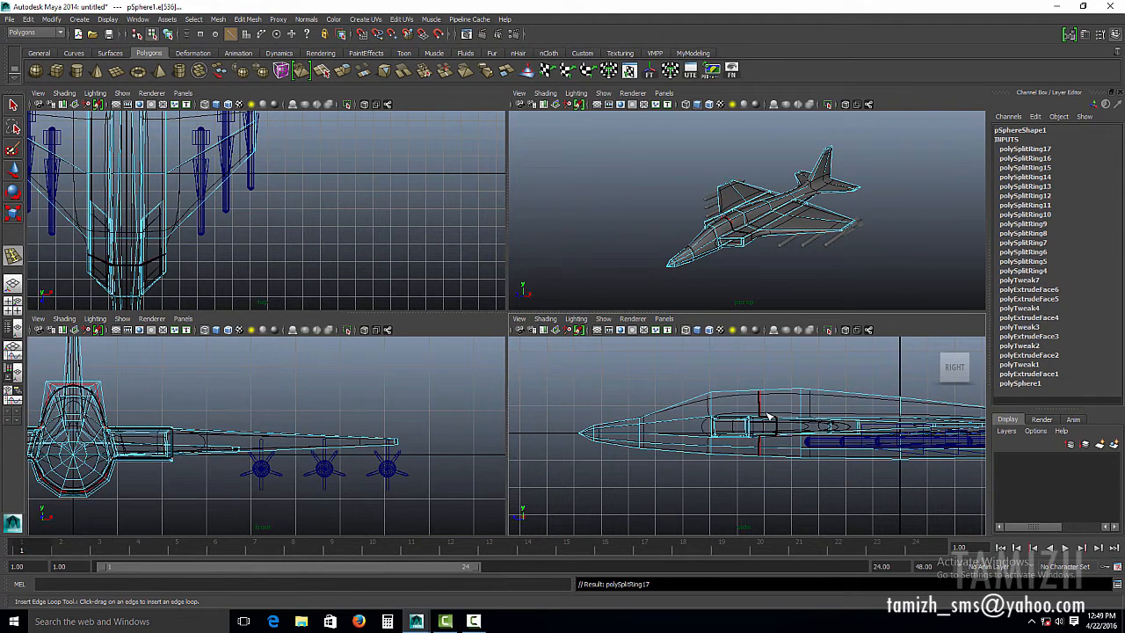
Raise the top vertices of the new loop in the side view to form a cockpit hump.
key(w)
scroll(774, 405, up, 4)
right_click(792, 380)
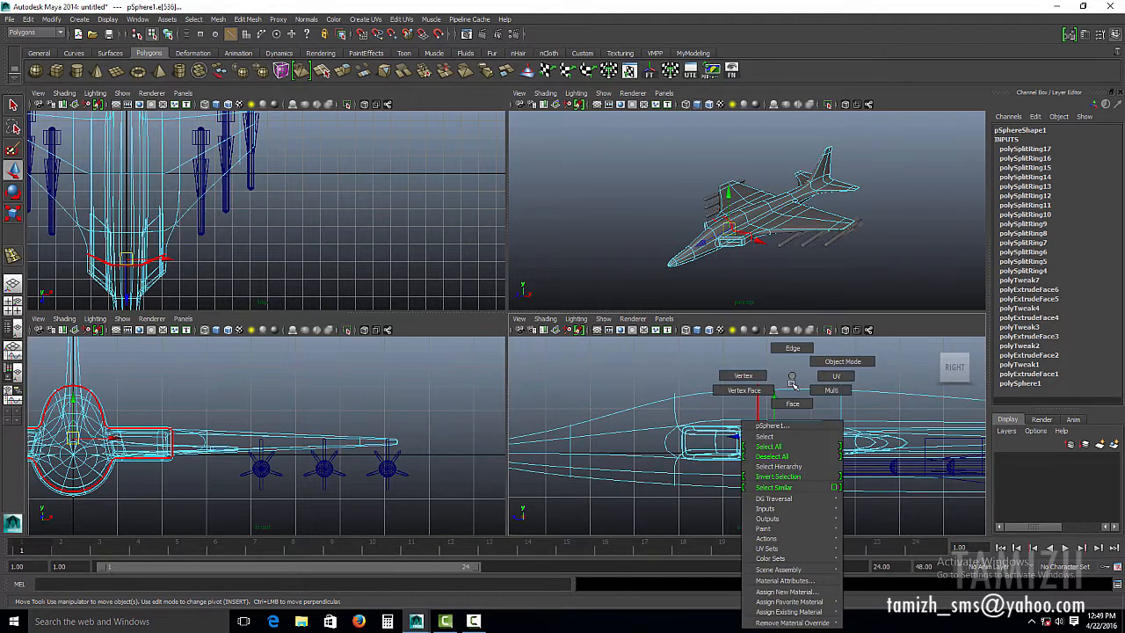
right_drag(792, 380, 738, 375)
click(760, 385)
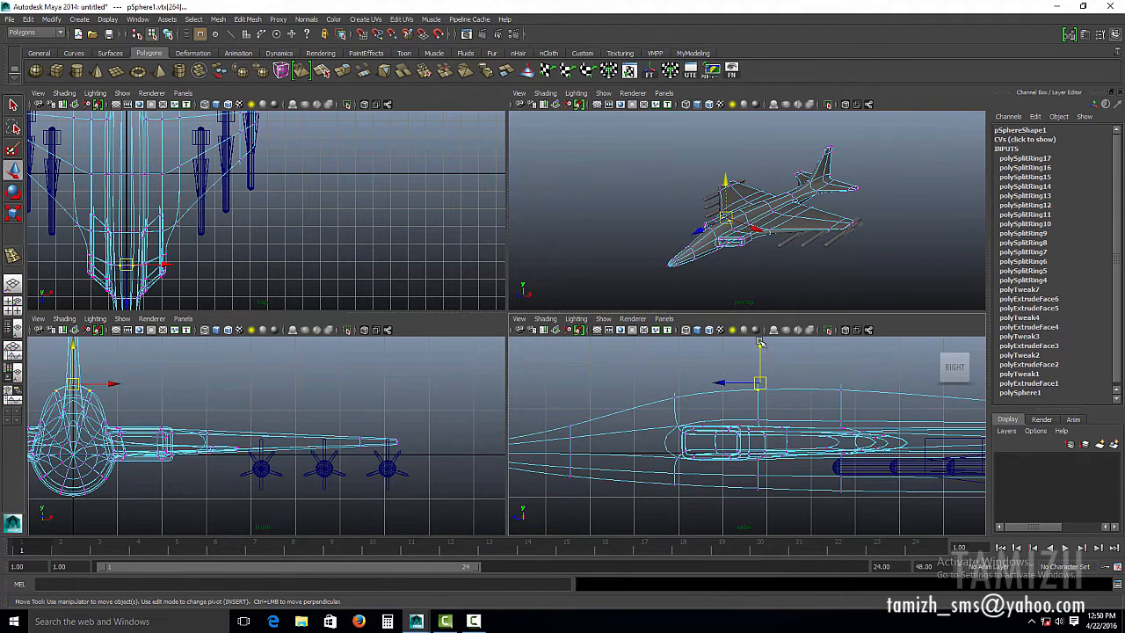
drag(760, 344, 760, 312)
drag(850, 403, 827, 323)
Scale the face on top of the cockpit narrower across the fuselage and return to object mode.
alt+drag(792, 242, 721, 243)
click(799, 381)
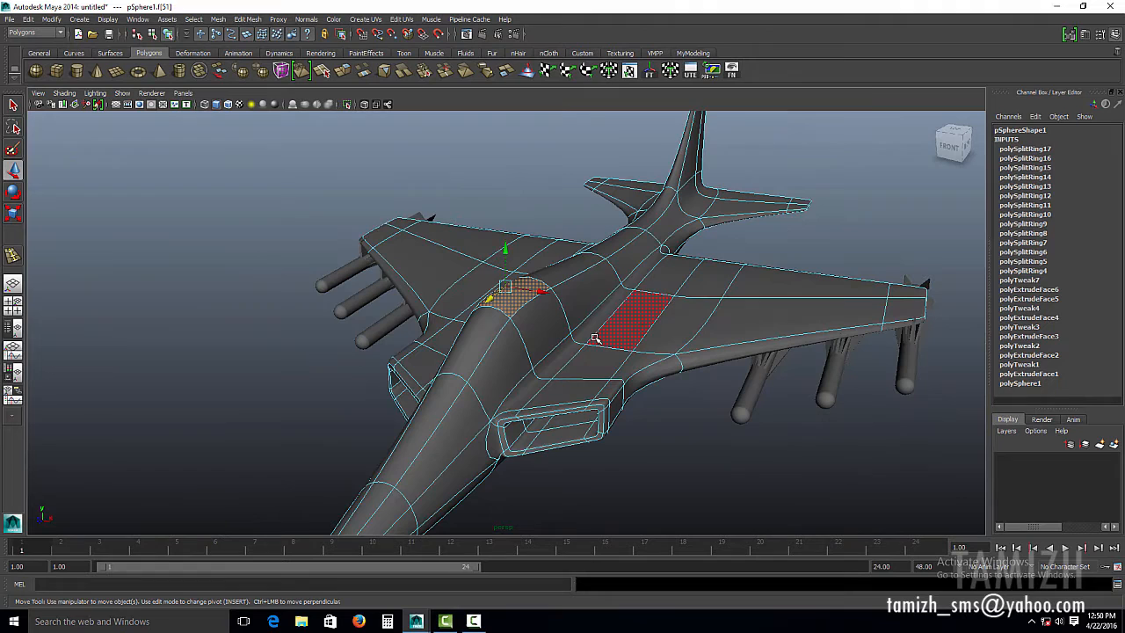
key(r)
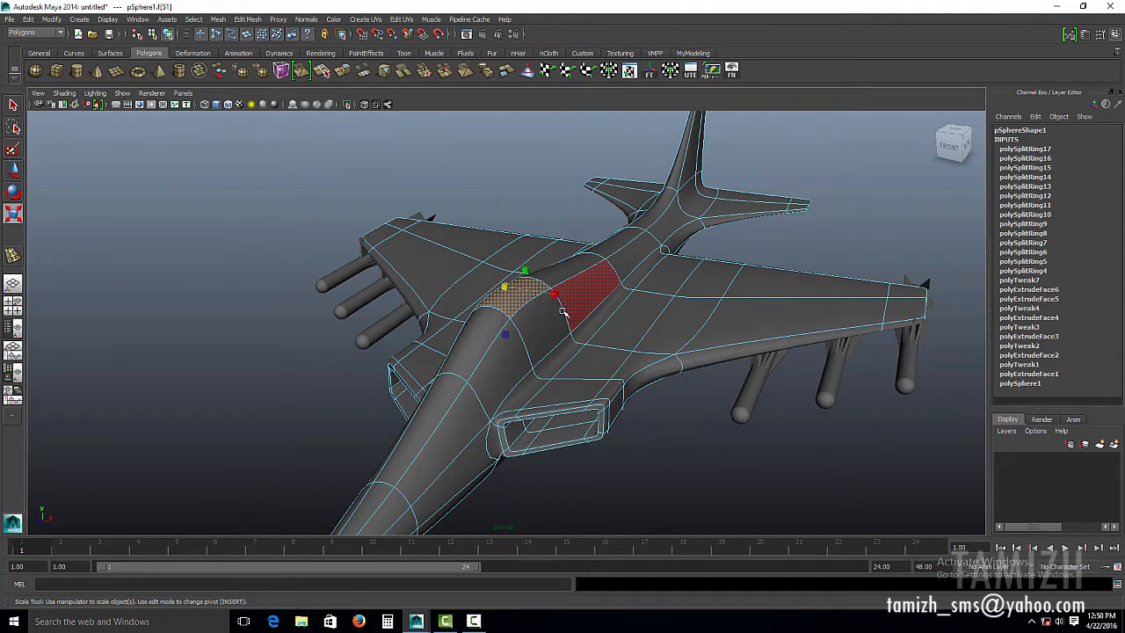
drag(554, 294, 461, 250)
right_drag(461, 250, 520, 210)
click(531, 193)
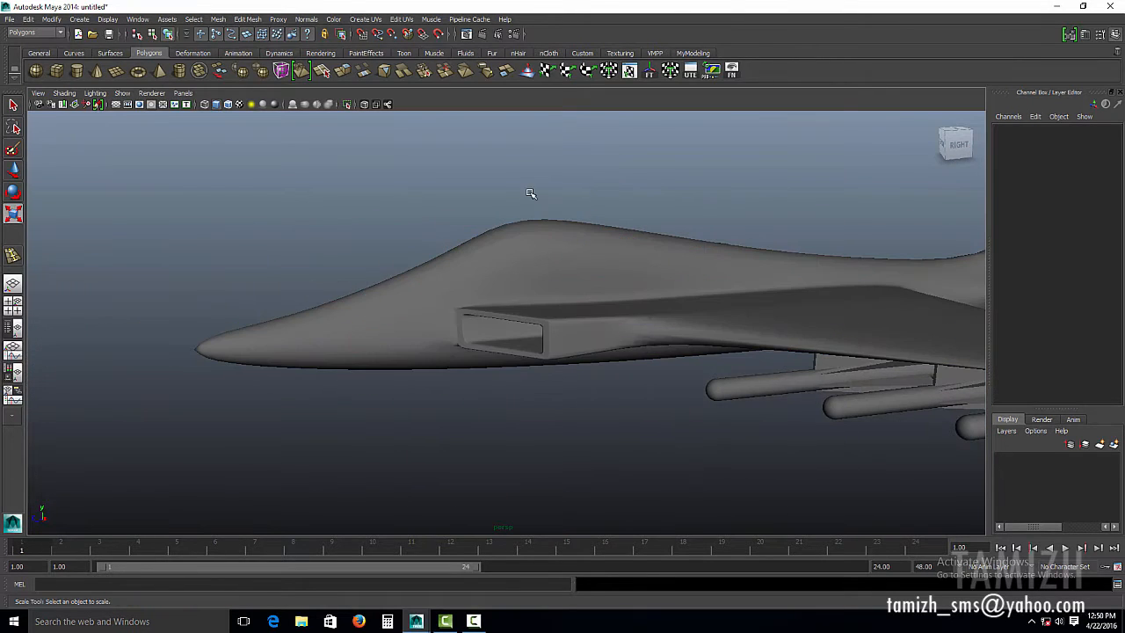
Stretch the nose tip forward so the nose ends in a sharp point.
alt+right_drag(784, 282, 382, 248)
alt+drag(633, 264, 455, 391)
key(r)
click(491, 350)
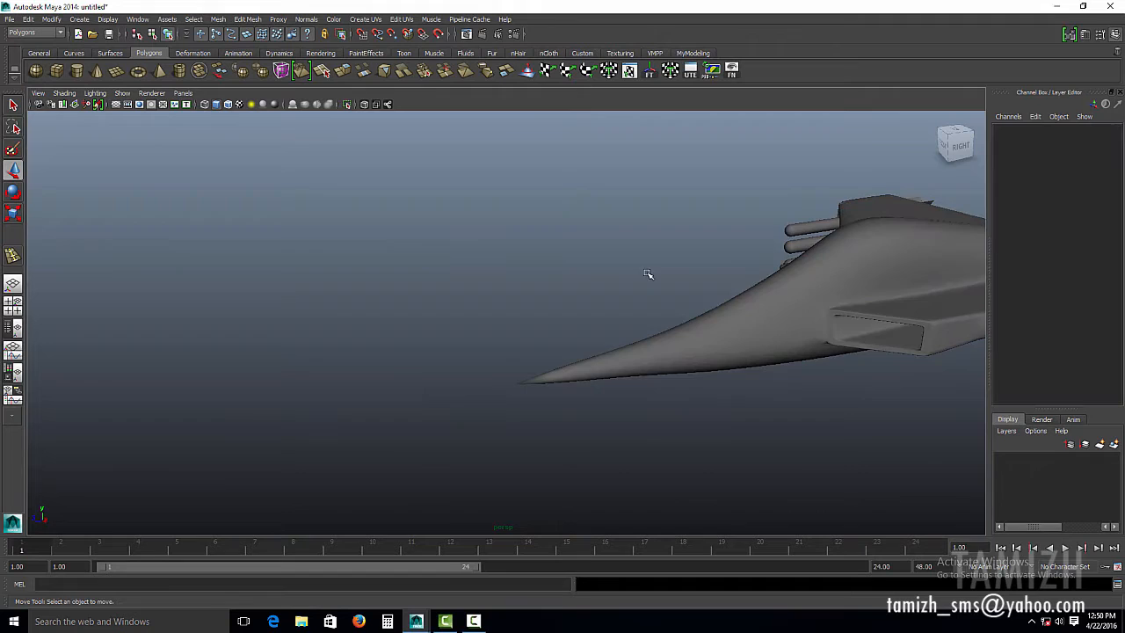
Group the aircraft body and all missiles together, and display the outliner beside the perspective view.
scroll(673, 344, down, 4)
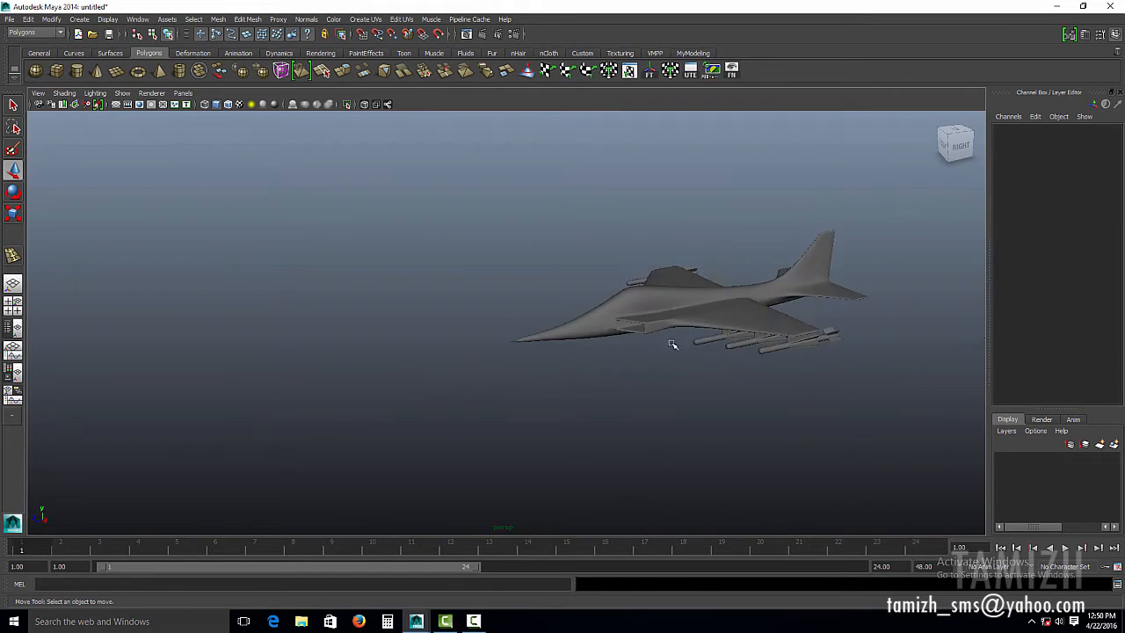
alt+drag(673, 343, 670, 294)
drag(301, 260, 626, 281)
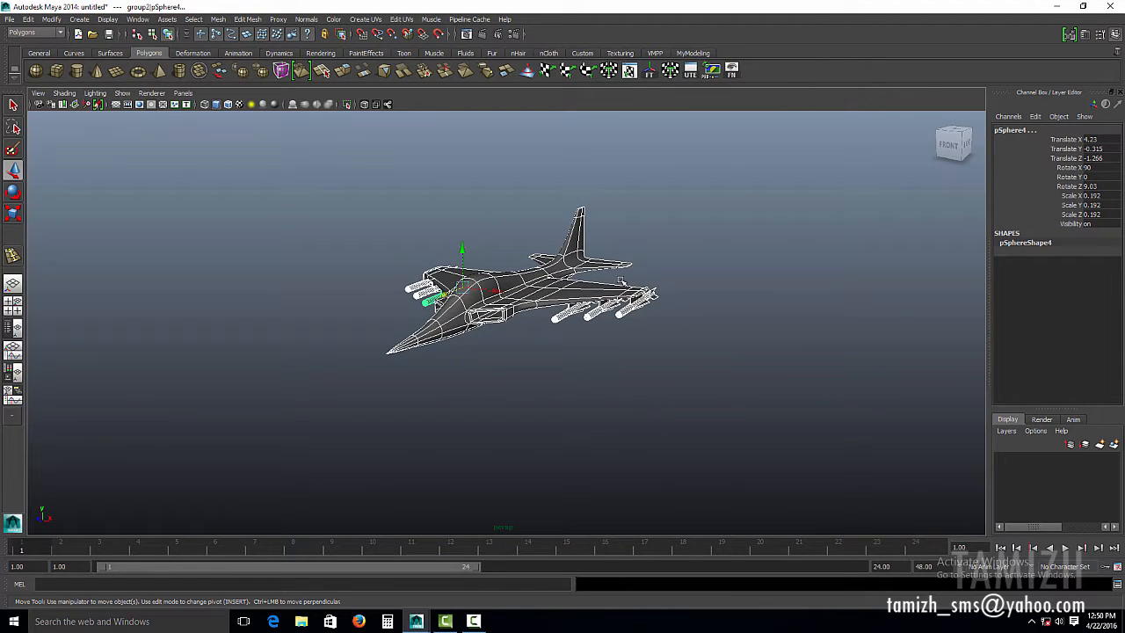
key(ctrl+g)
alt+drag(445, 244, 528, 235)
click(13, 327)
click(430, 234)
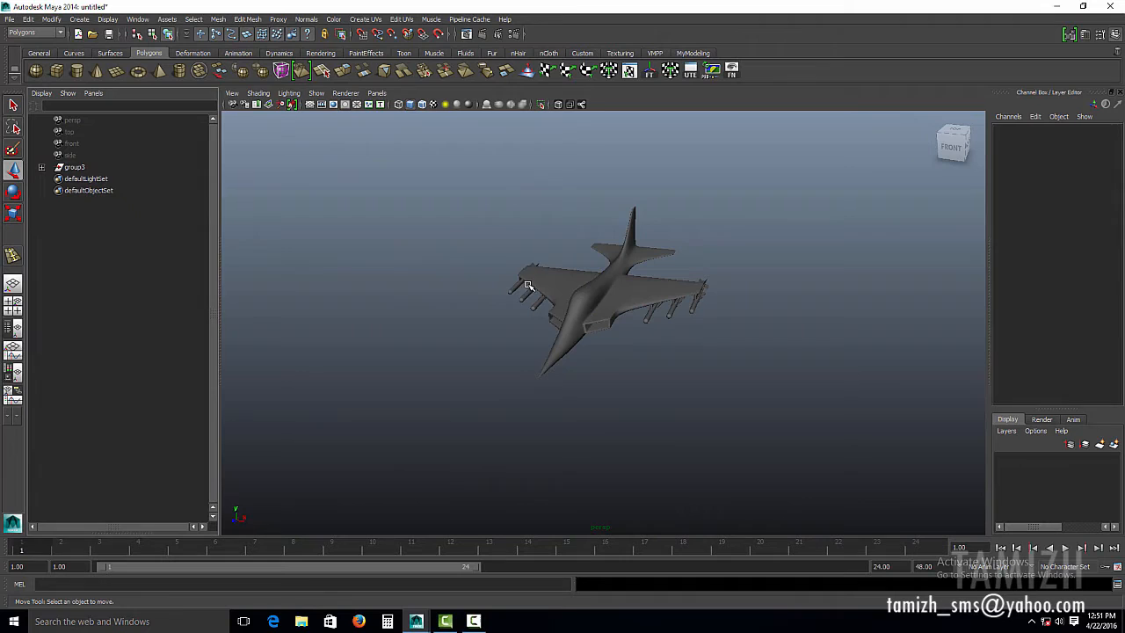
Delete the construction history of all objects in the scene.
click(592, 284)
alt+right_drag(592, 284, 673, 390)
alt+drag(673, 390, 609, 299)
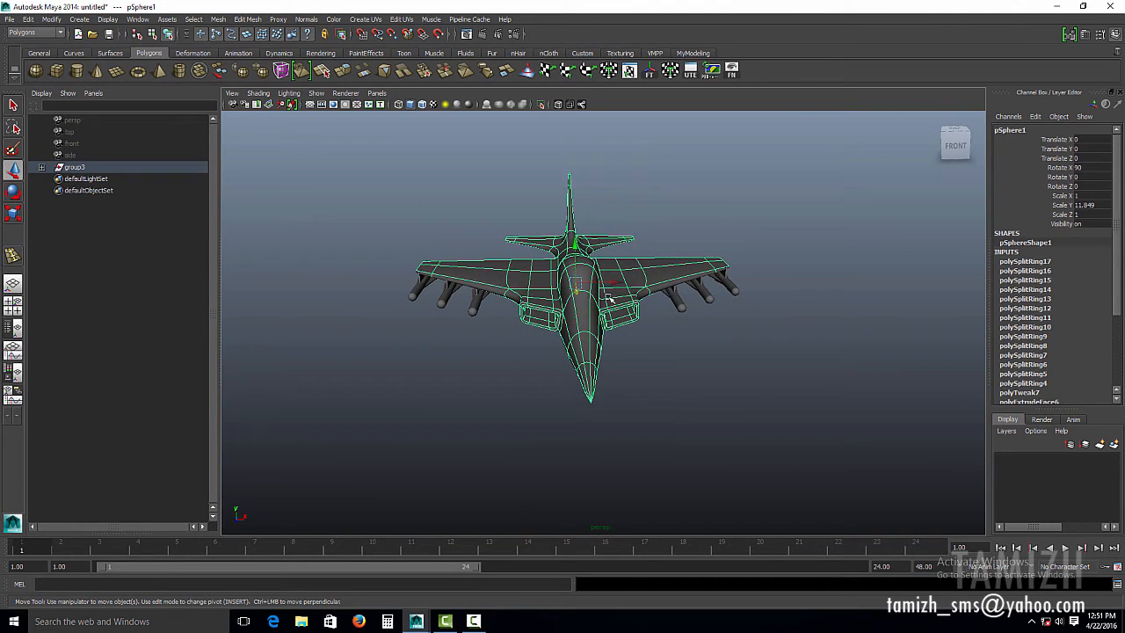
click(29, 19)
mouse_move(78, 155)
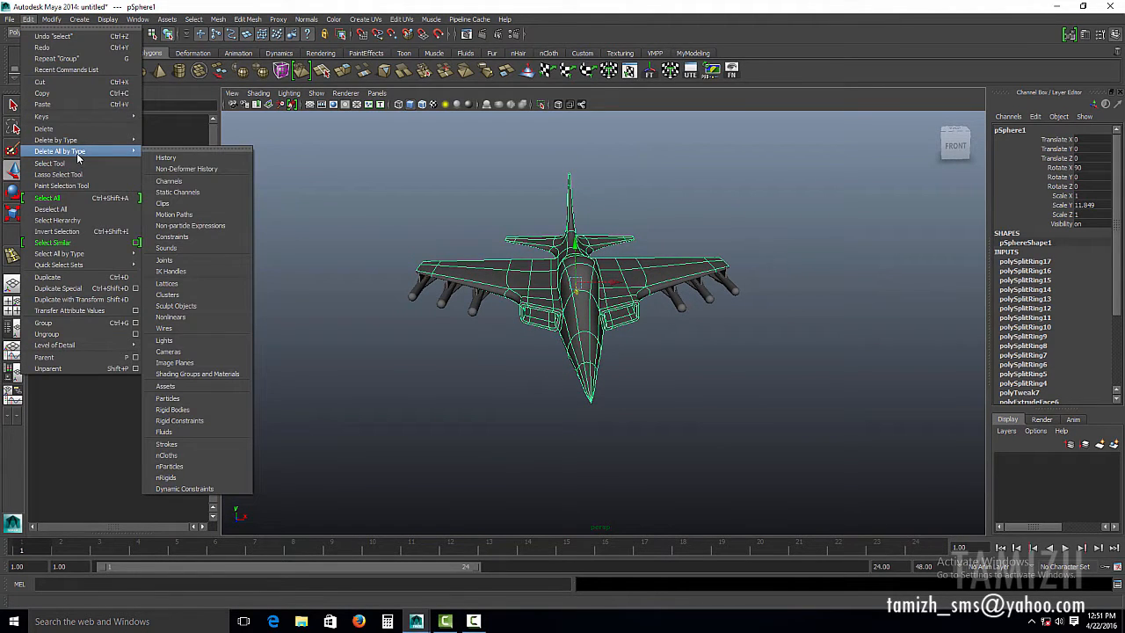
click(167, 159)
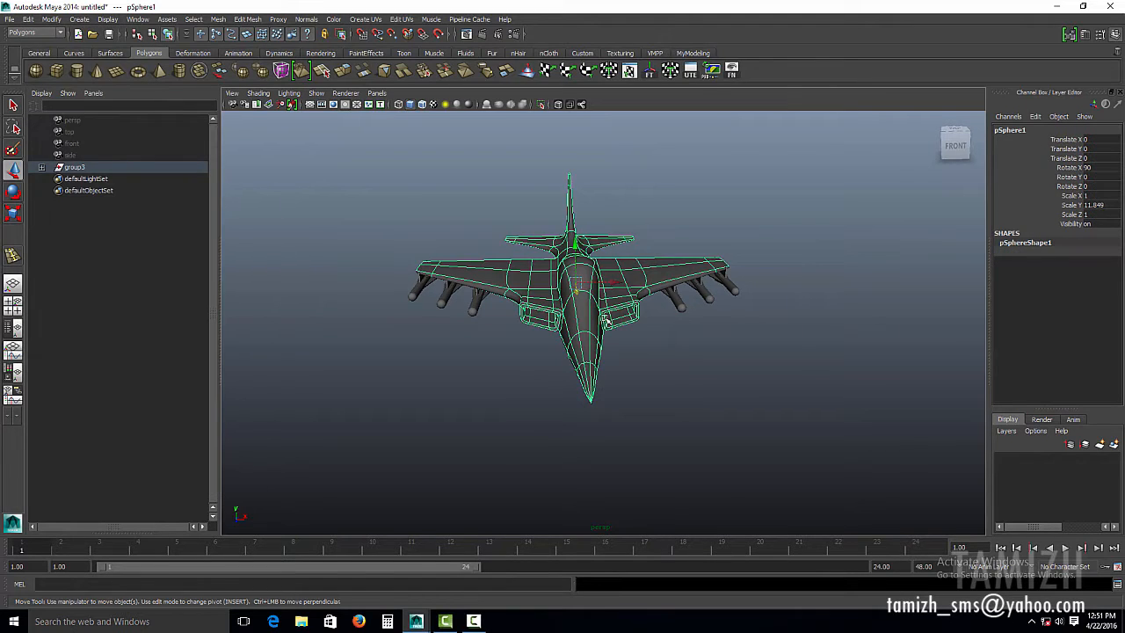
Apply Smooth to the aircraft body mesh and turn off its smooth preview.
alt+drag(677, 295, 573, 288)
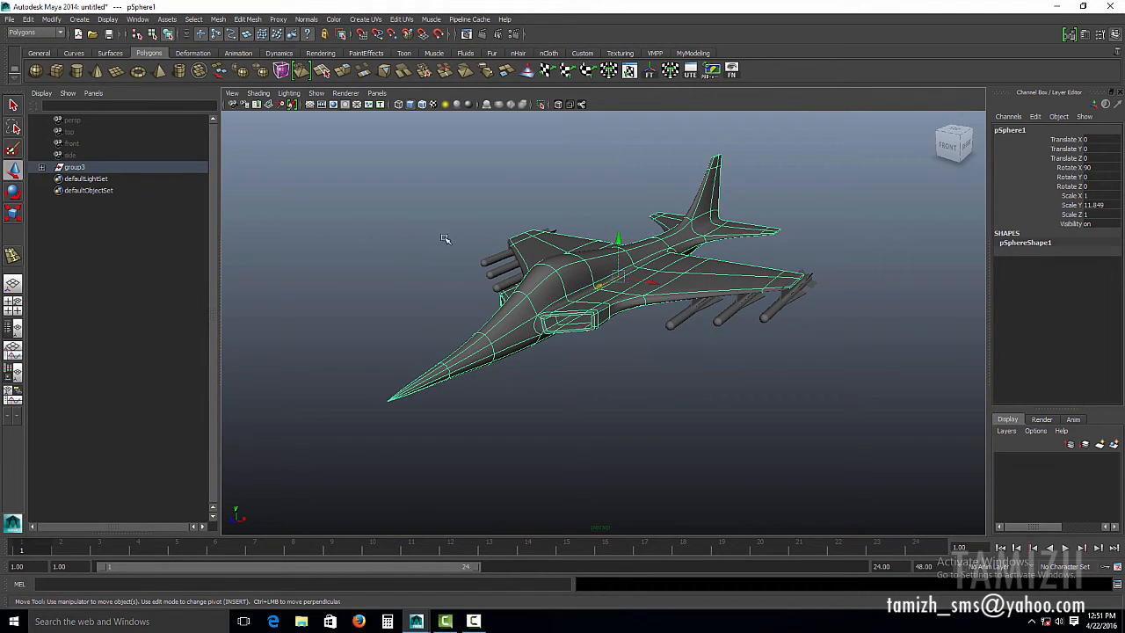
click(216, 20)
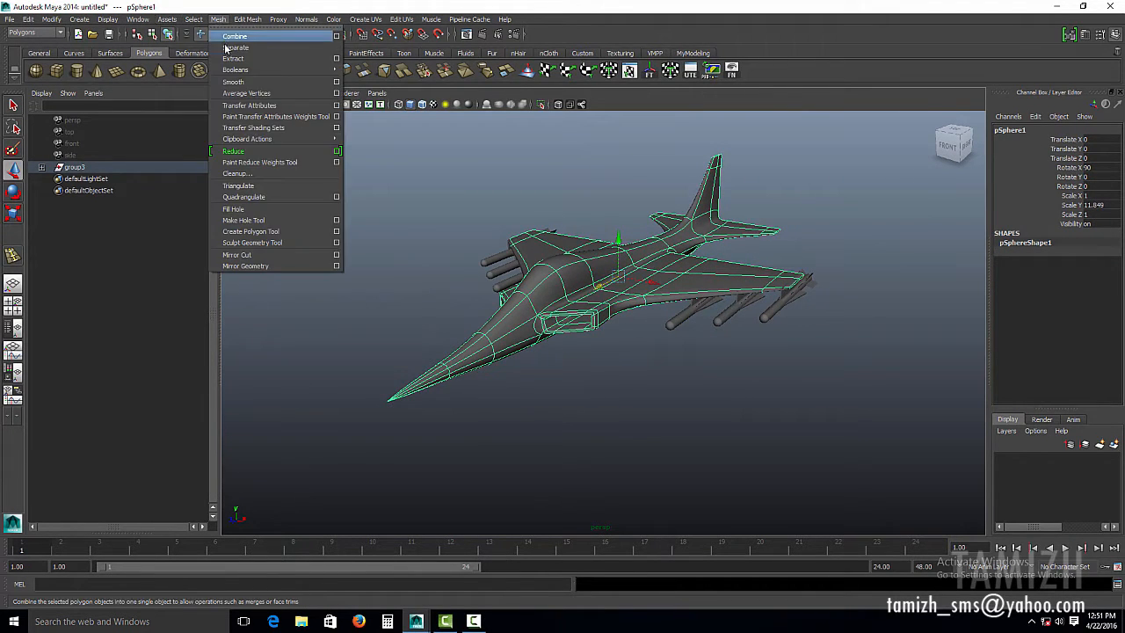
click(232, 81)
alt+drag(615, 290, 615, 308)
scroll(615, 281, up, 2)
click(615, 176)
click(583, 257)
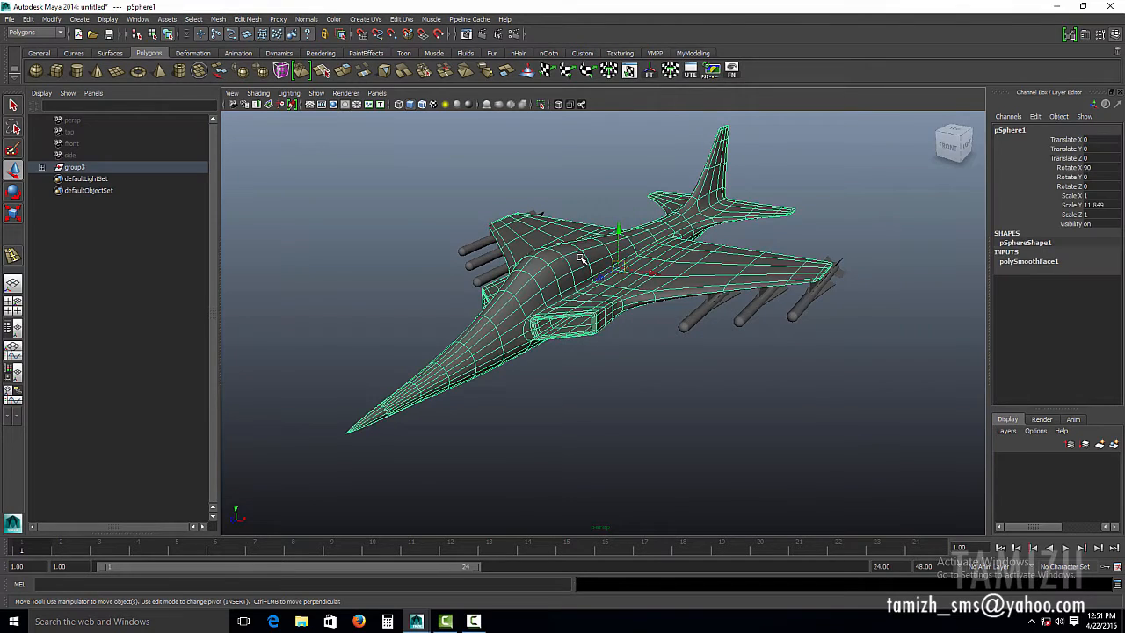
key(1)
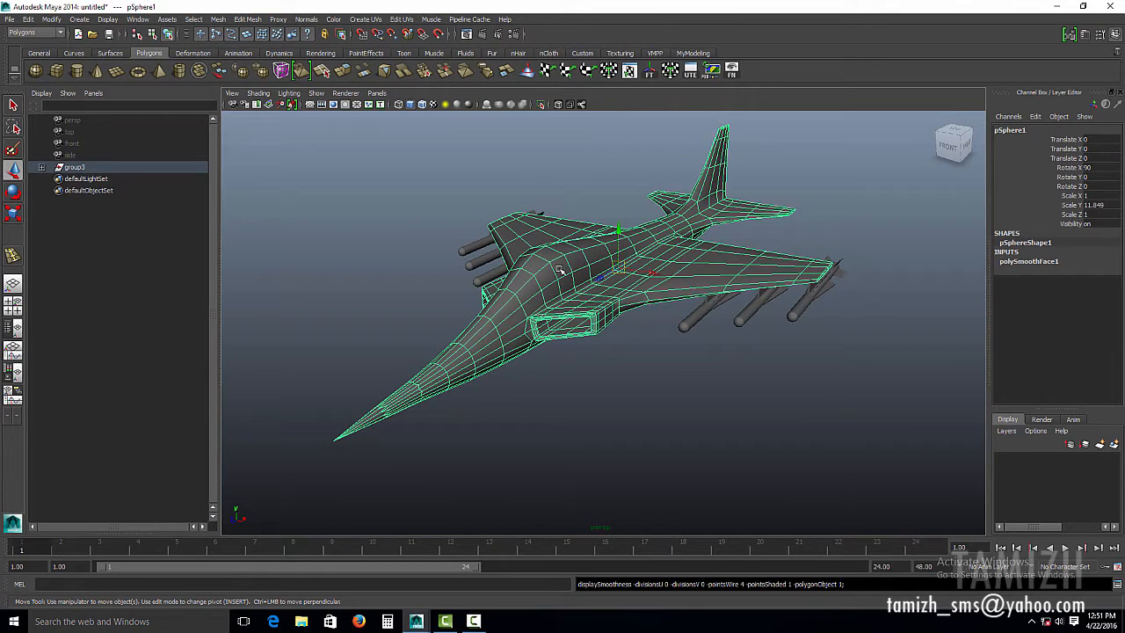
Rename the group holding the whole aircraft as jet.
click(794, 167)
alt+drag(633, 272, 793, 237)
alt+right_drag(793, 237, 625, 279)
alt+drag(624, 279, 572, 312)
alt+right_drag(571, 312, 708, 362)
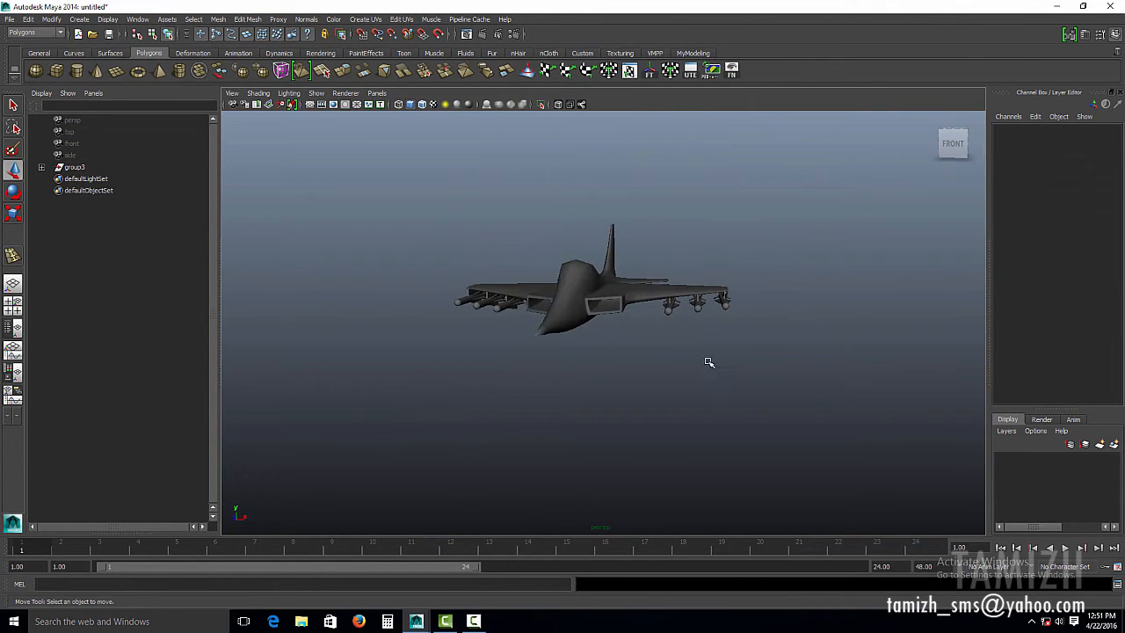
click(76, 167)
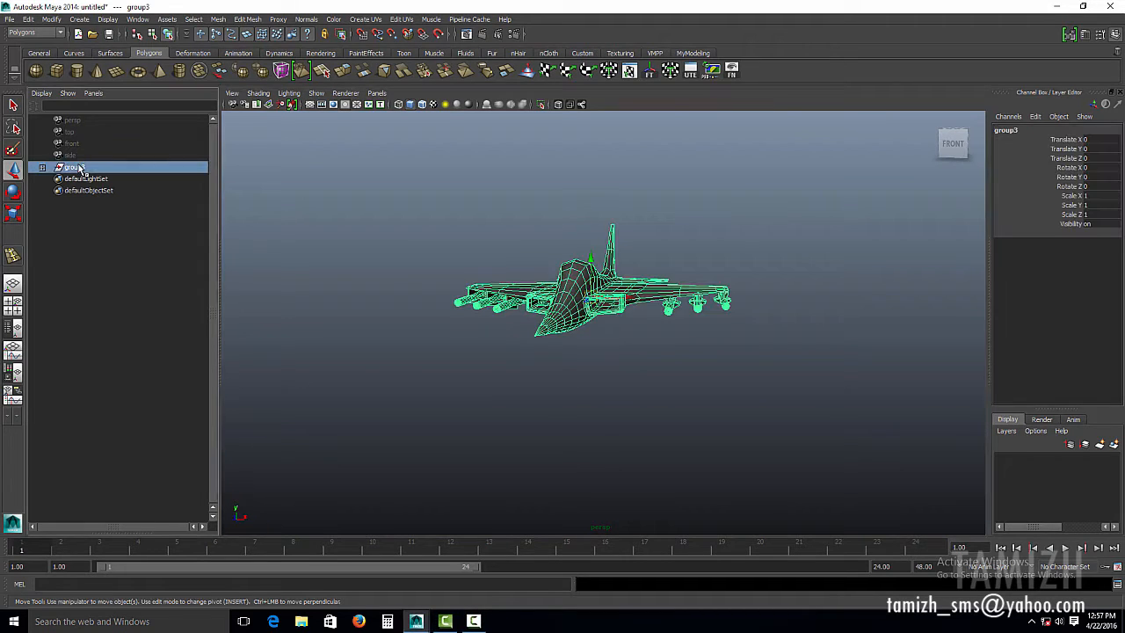
double_click(76, 169)
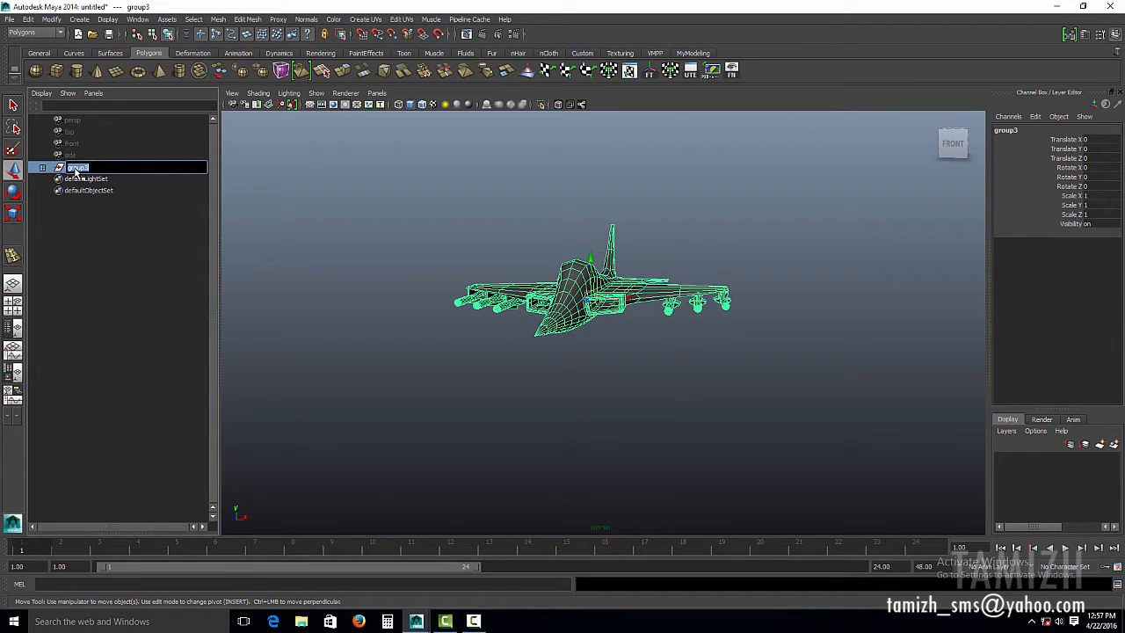
text(je)
text(t)
key(Return)
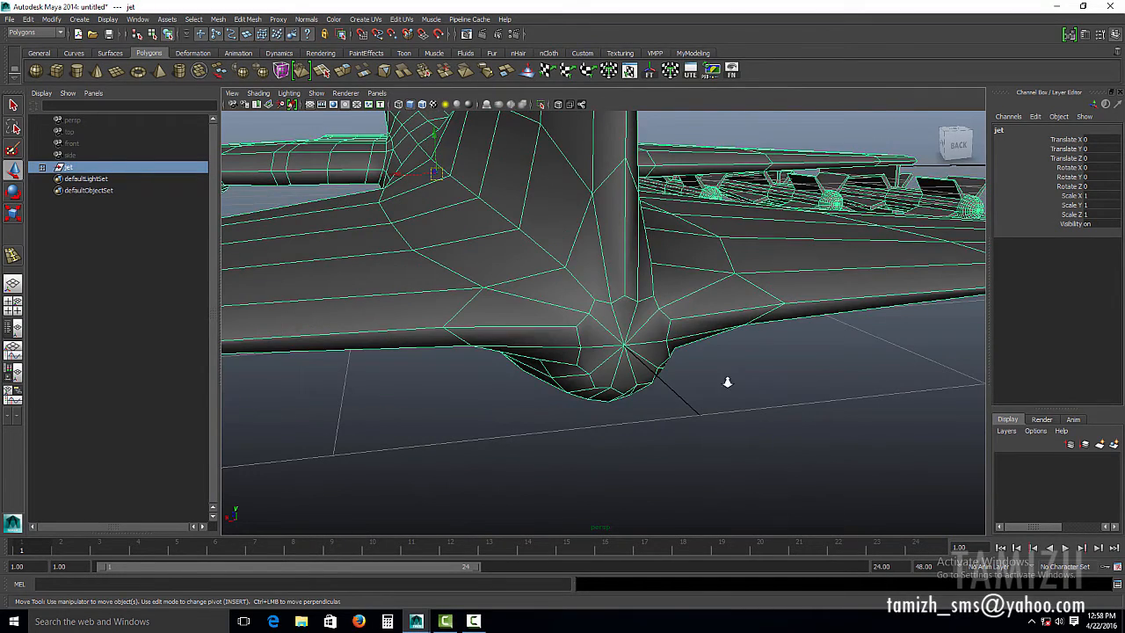
Expand the aircraft group in the outliner and undo the group rename and the smoothing of the body.
alt+right_drag(728, 381, 527, 360)
alt+drag(527, 361, 594, 327)
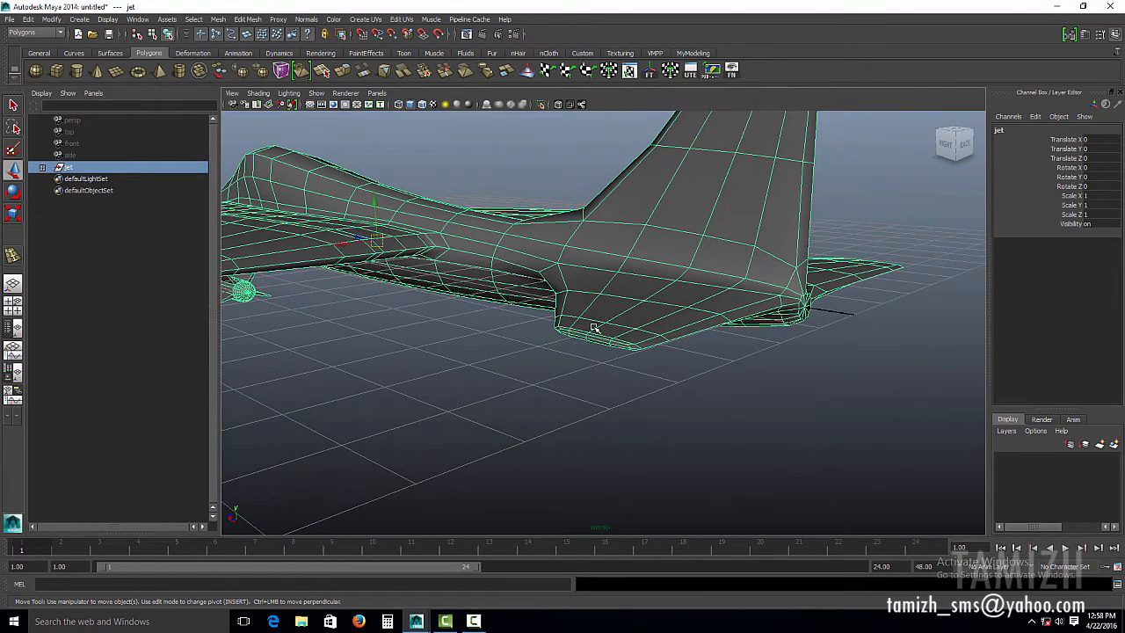
click(42, 168)
key(ctrl+z)
key(ctrl+z)
key(ctrl+z)
key(ctrl+z)
key(ctrl+z)
key(ctrl+z)
key(ctrl+z)
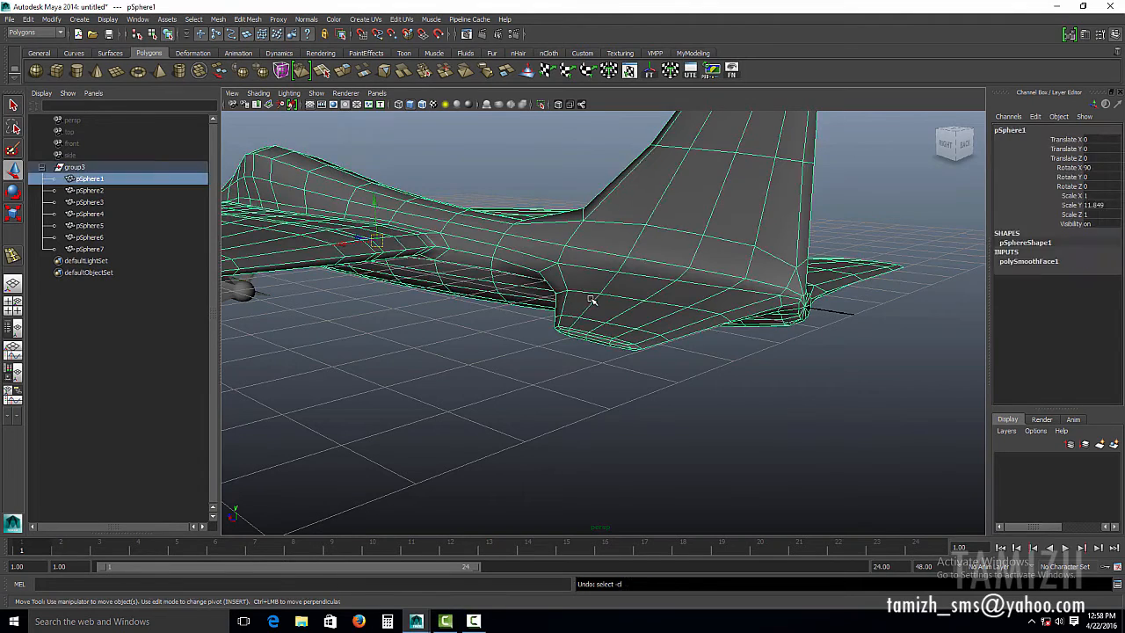
Select the centre vertex of the aircraft body's rear end cap and convert the selection to its surrounding faces.
alt+right_drag(640, 325, 631, 366)
right_click(546, 252)
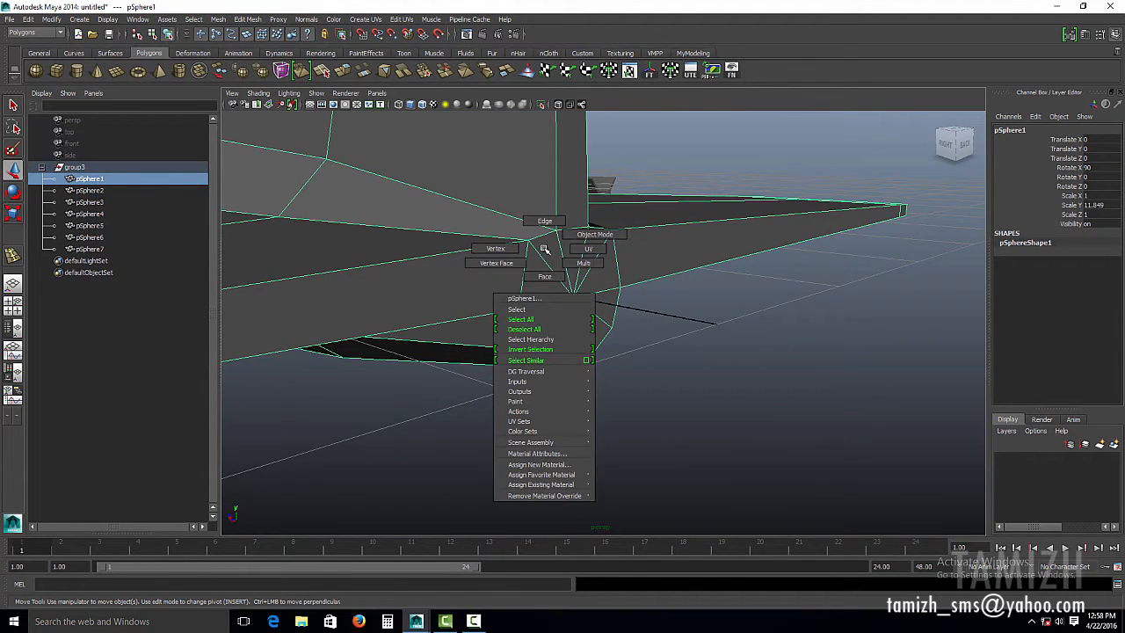
click(547, 247)
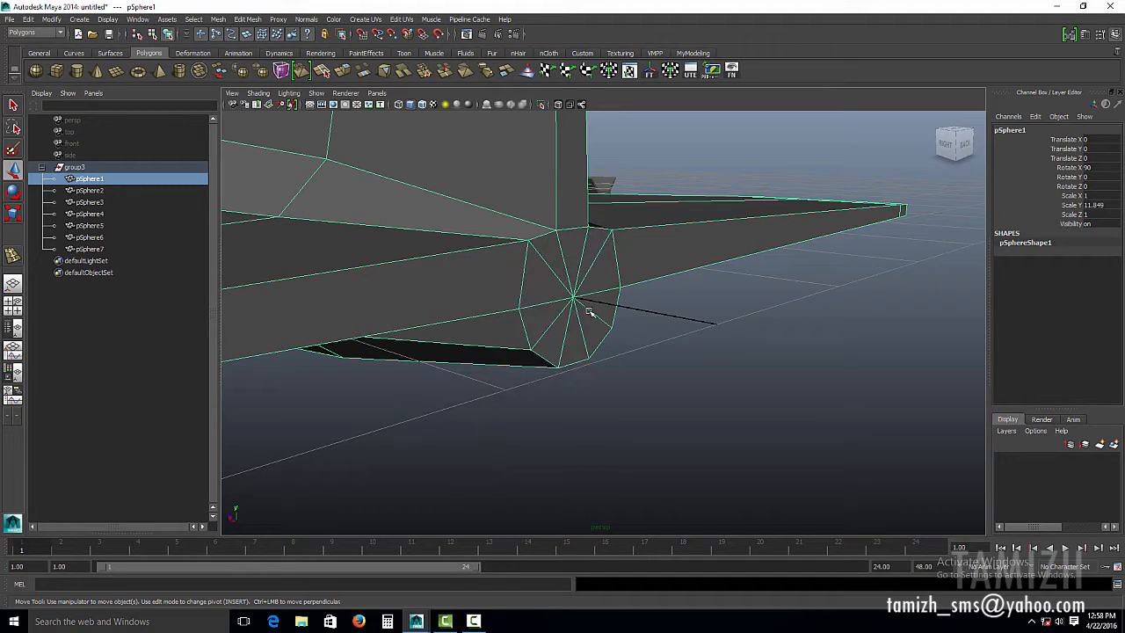
mouse_move(573, 304)
alt+right_down()
mouse_move(577, 322)
mouse_move(587, 312)
alt+right_up()
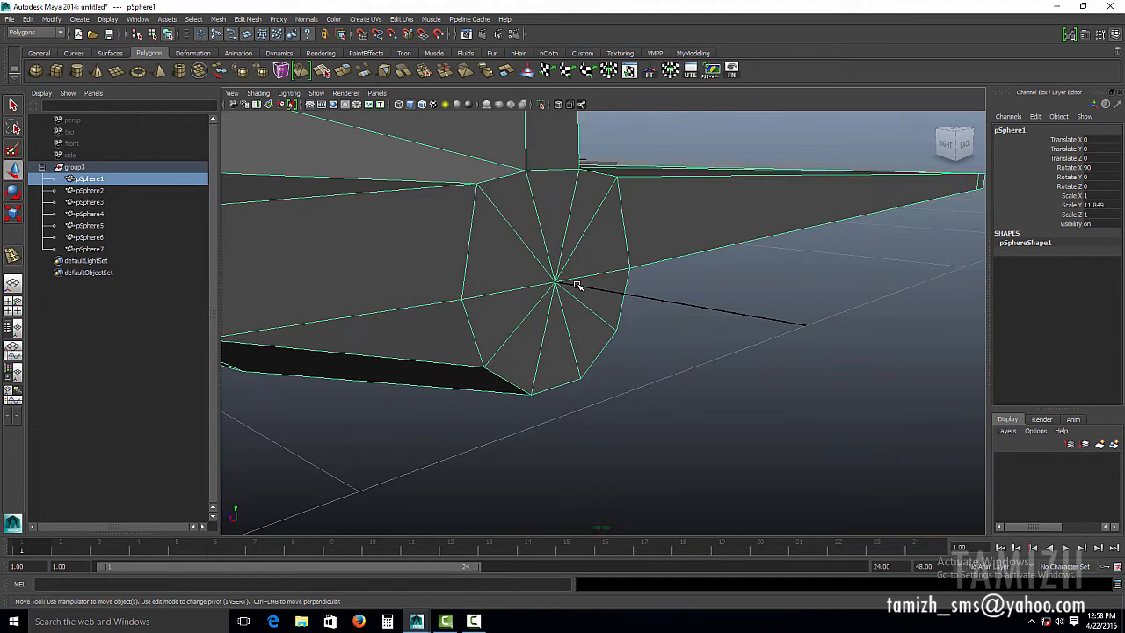
right_click(576, 281)
click(527, 281)
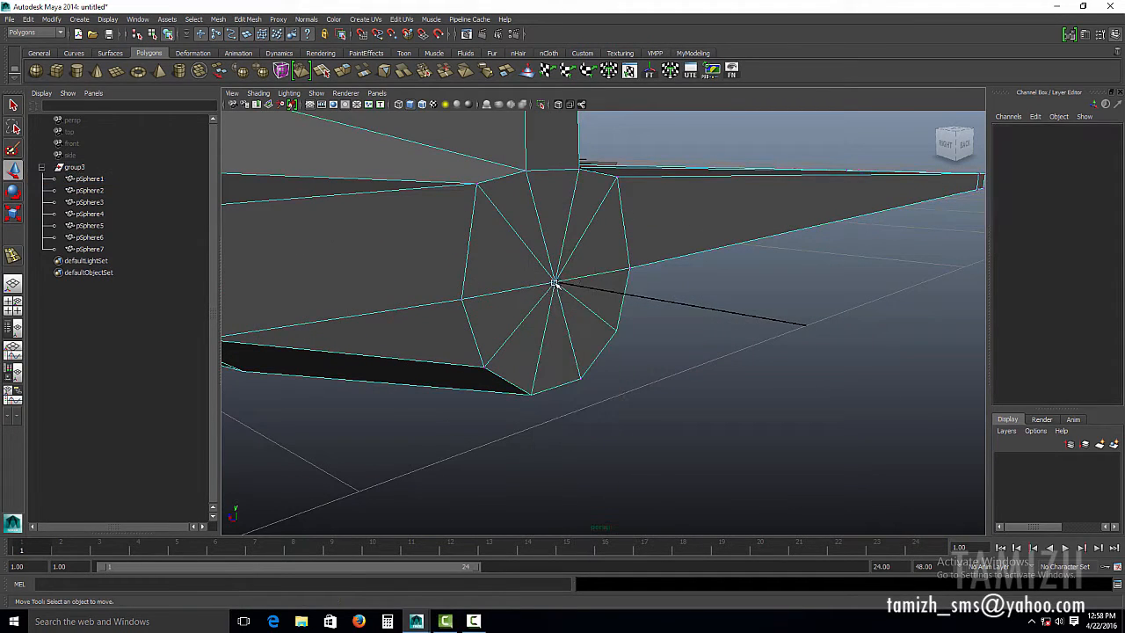
click(553, 282)
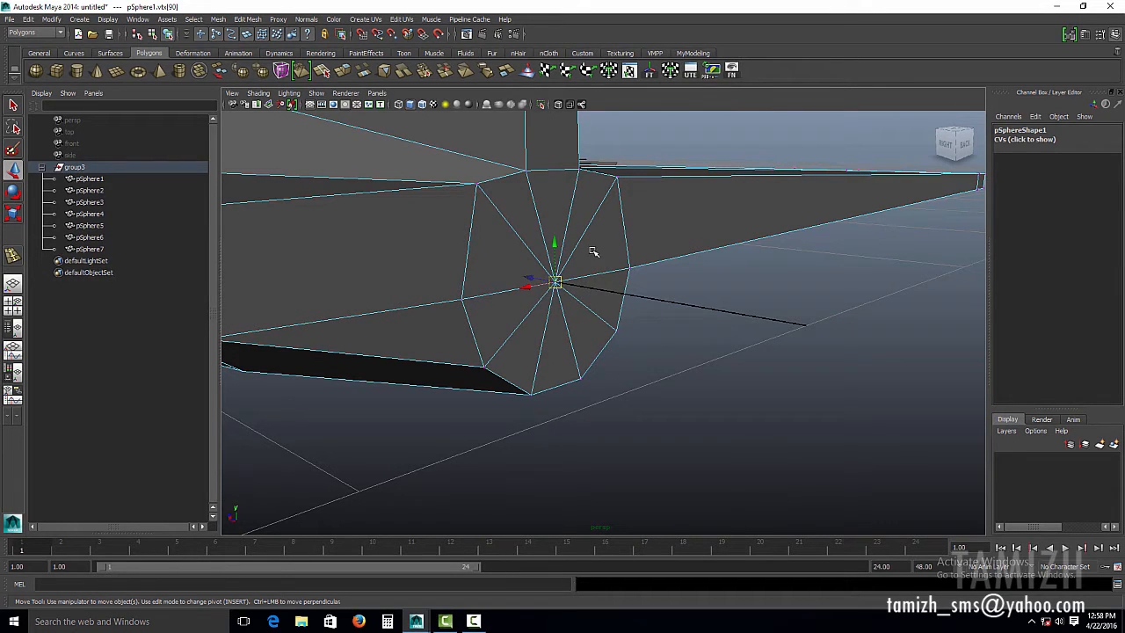
ctrl+right_click(580, 215)
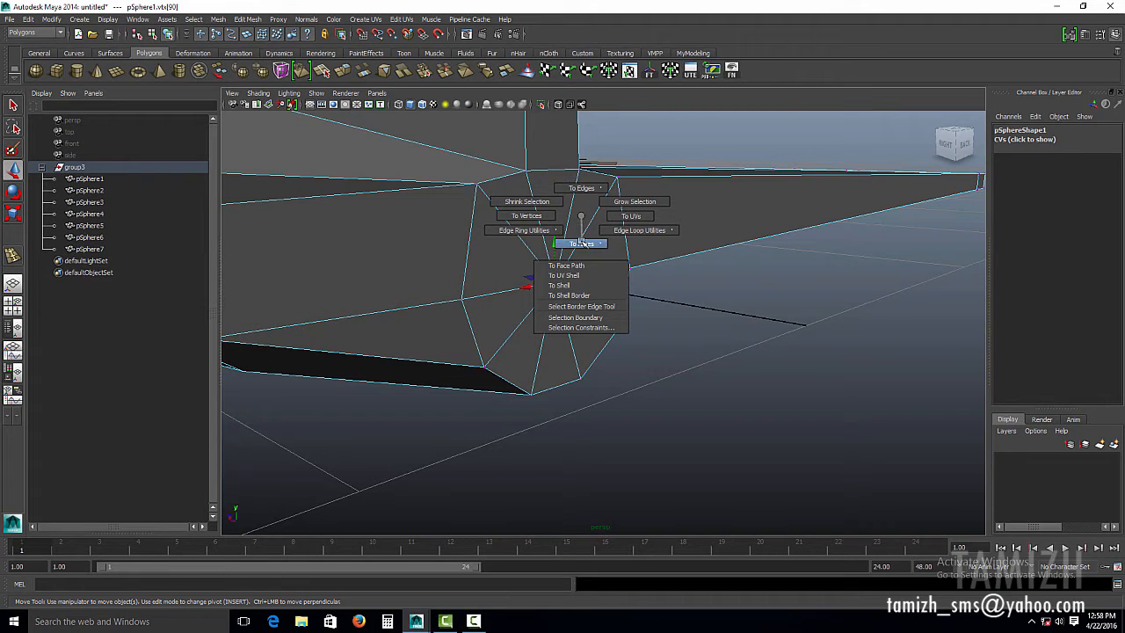
mouse_move(581, 243)
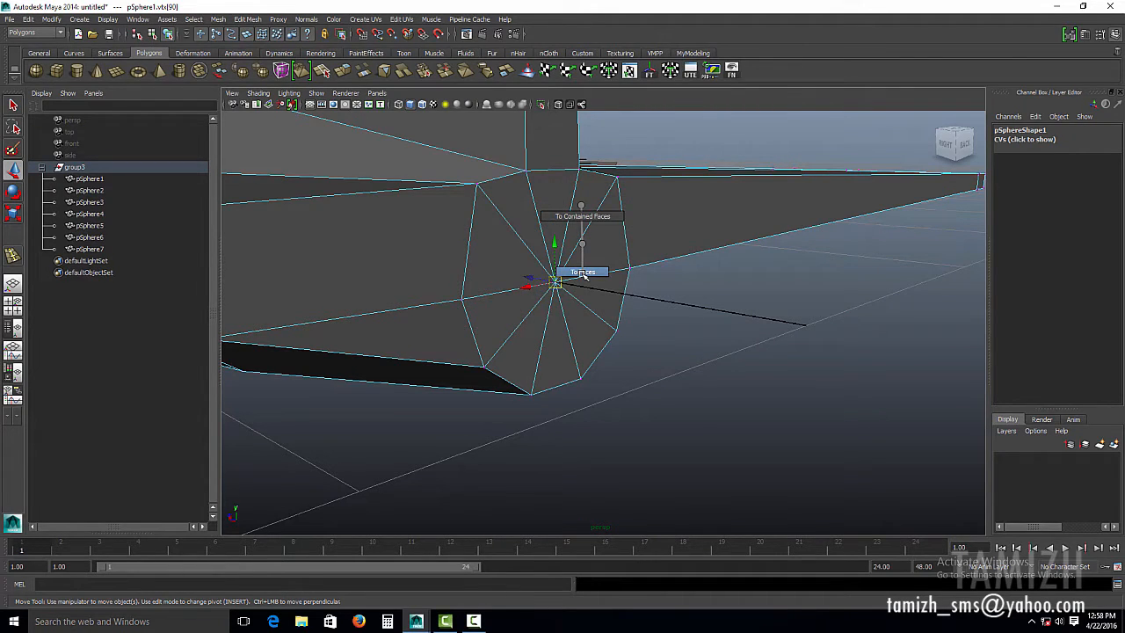
click(584, 273)
Extrude the rear end-cap faces and shrink them inward to a local scale of about 0.533.
alt+drag(701, 371, 466, 304)
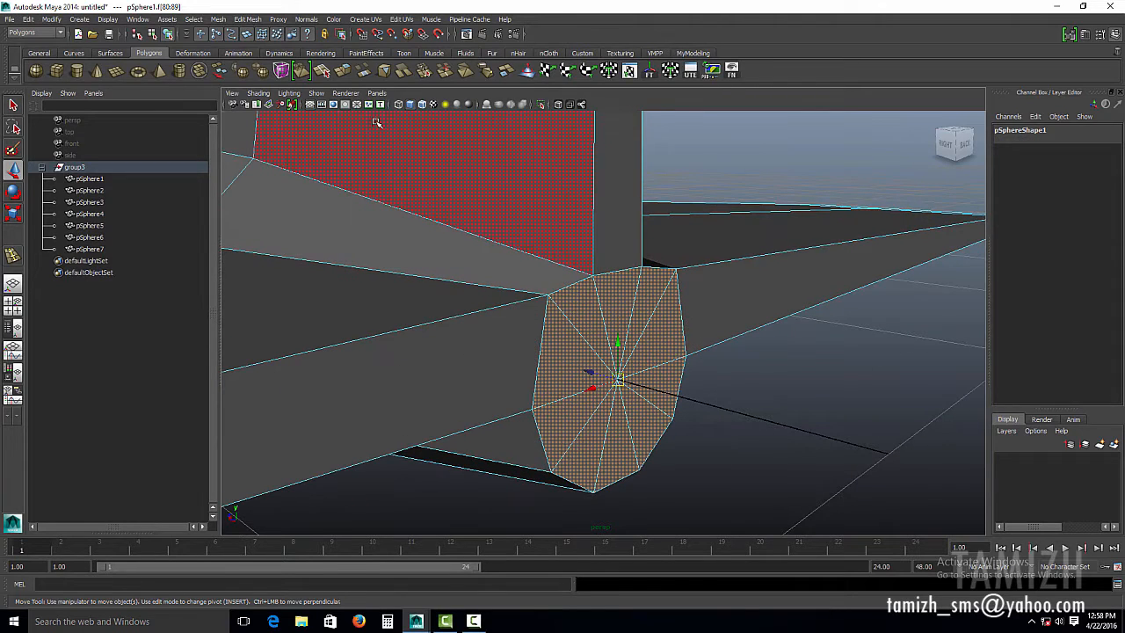
key(ctrl+e)
alt+drag(684, 347, 552, 285)
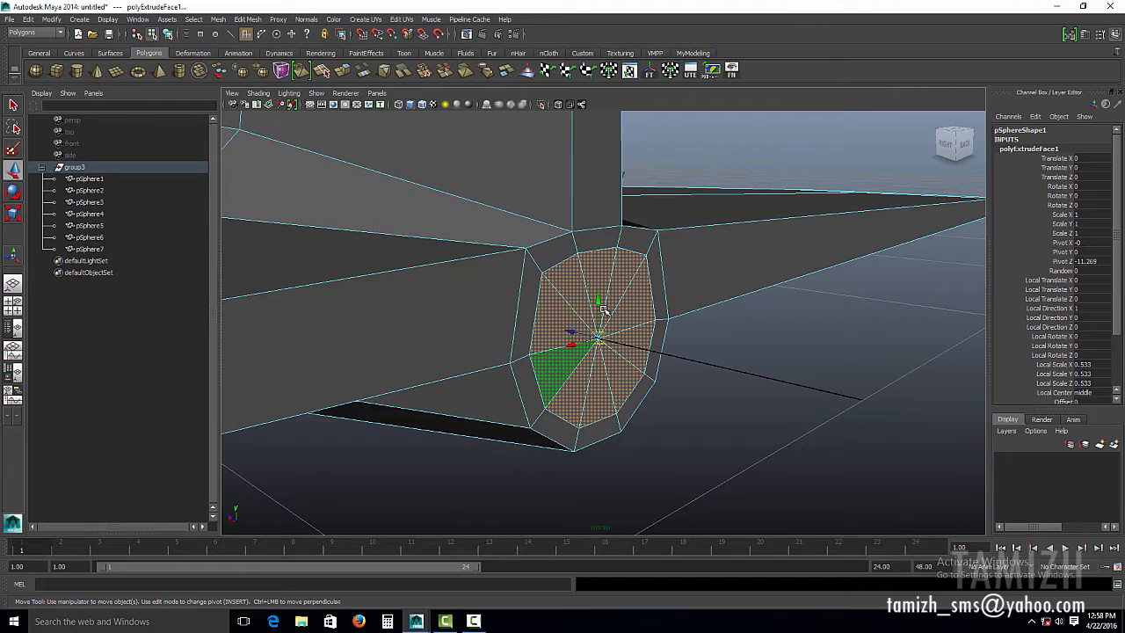
Select the outer ring of faces on the rear end cap and extrude it backward to form an exhaust nozzle.
right_drag(555, 254, 558, 278)
click(557, 254)
shift+double_click(610, 240)
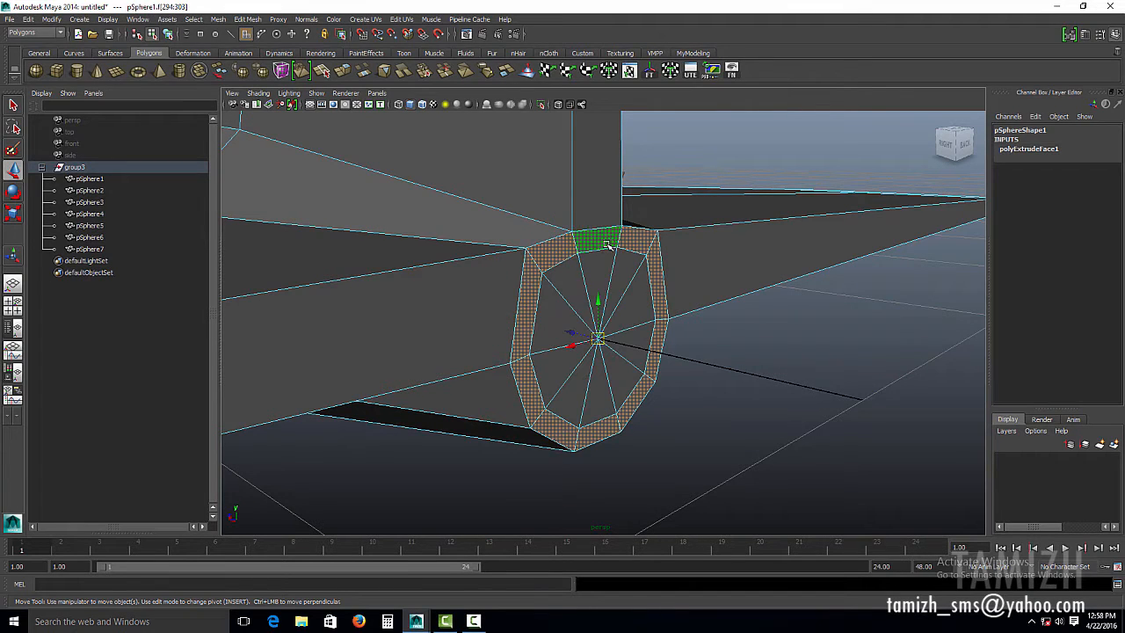
click(343, 70)
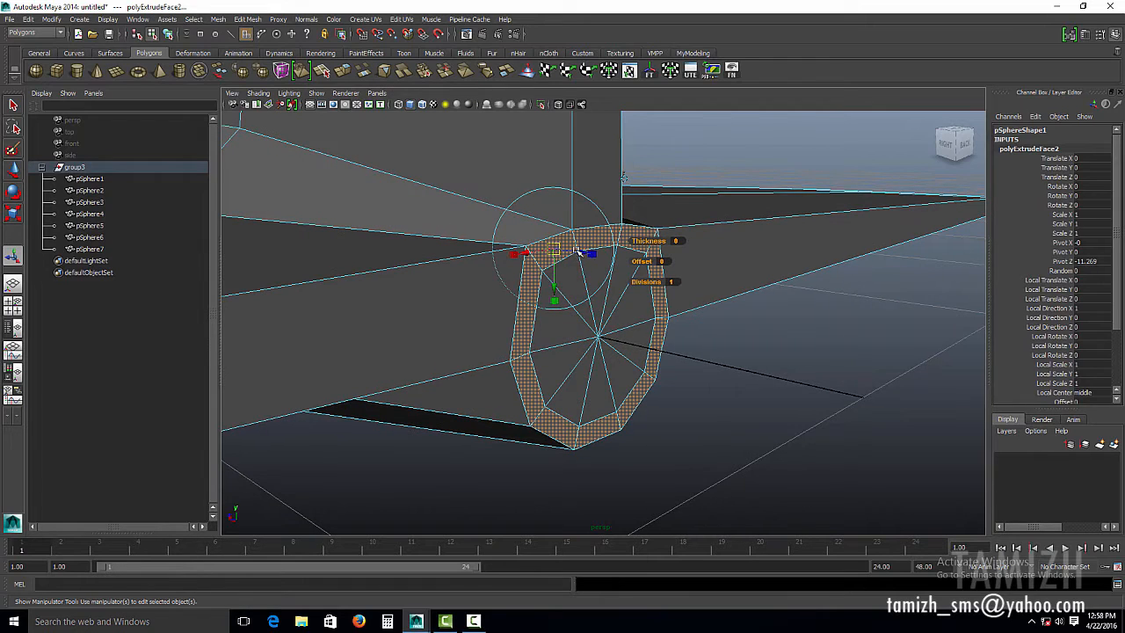
drag(580, 257, 779, 302)
alt+middle_drag(755, 293, 606, 300)
Select the two upper faces of the nozzle beside the tail fin and move them upward.
right_drag(520, 290, 621, 385)
click(571, 290)
shift+click(626, 330)
scroll(615, 334, down, 2)
alt+middle_drag(615, 334, 647, 411)
key(w)
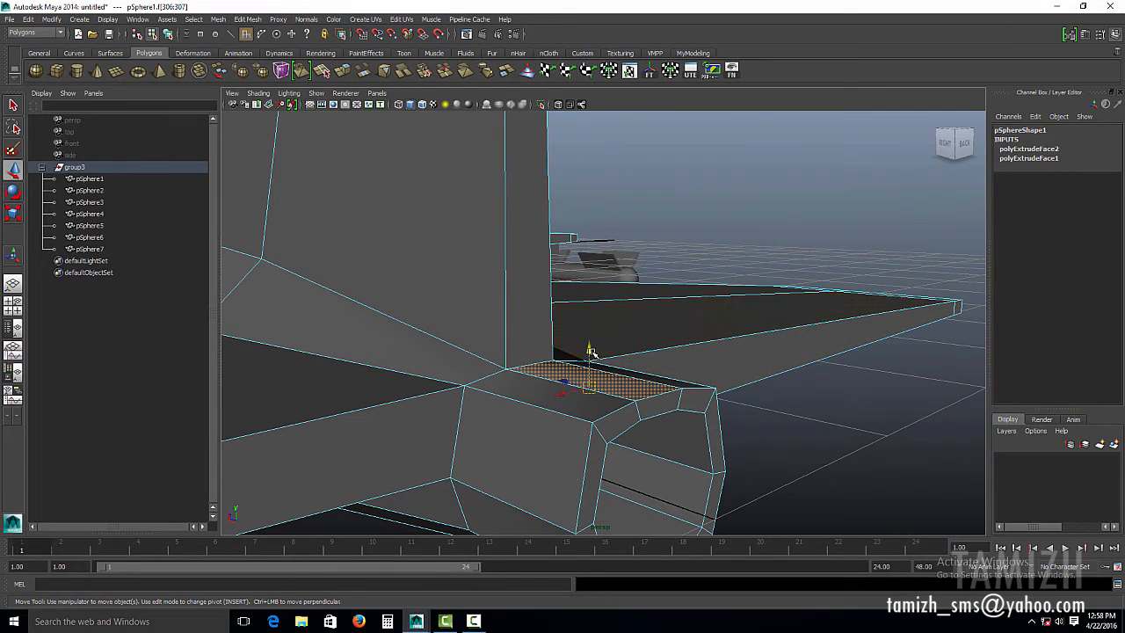
drag(590, 350, 615, 302)
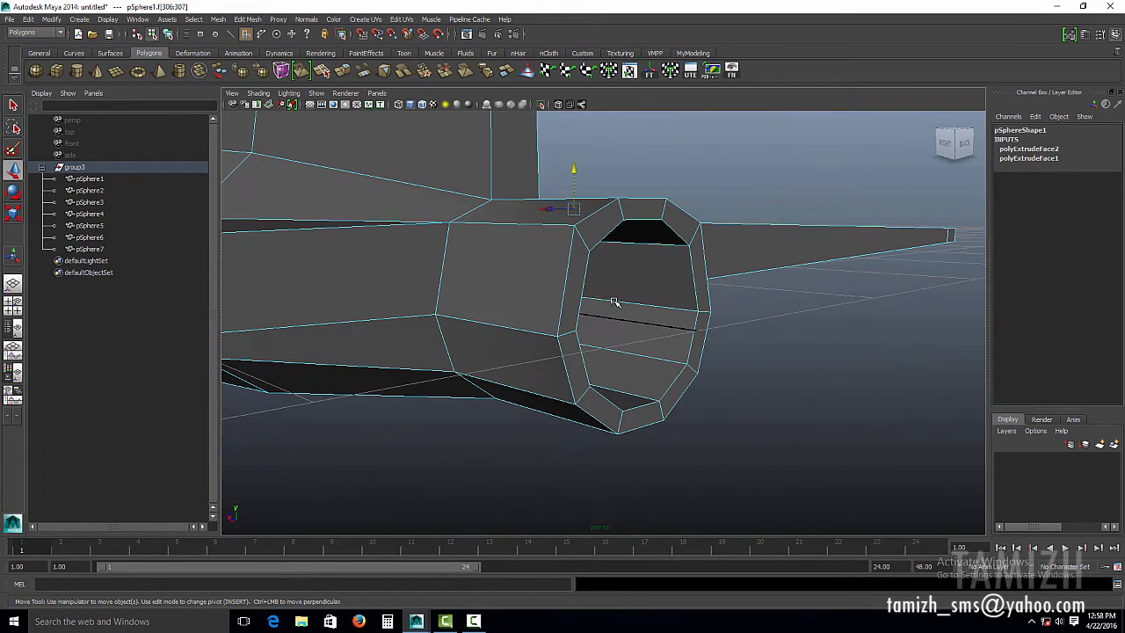
Select the ring of end faces around the nozzle opening and move it along the aircraft's length.
click(595, 221)
shift+double_click(652, 211)
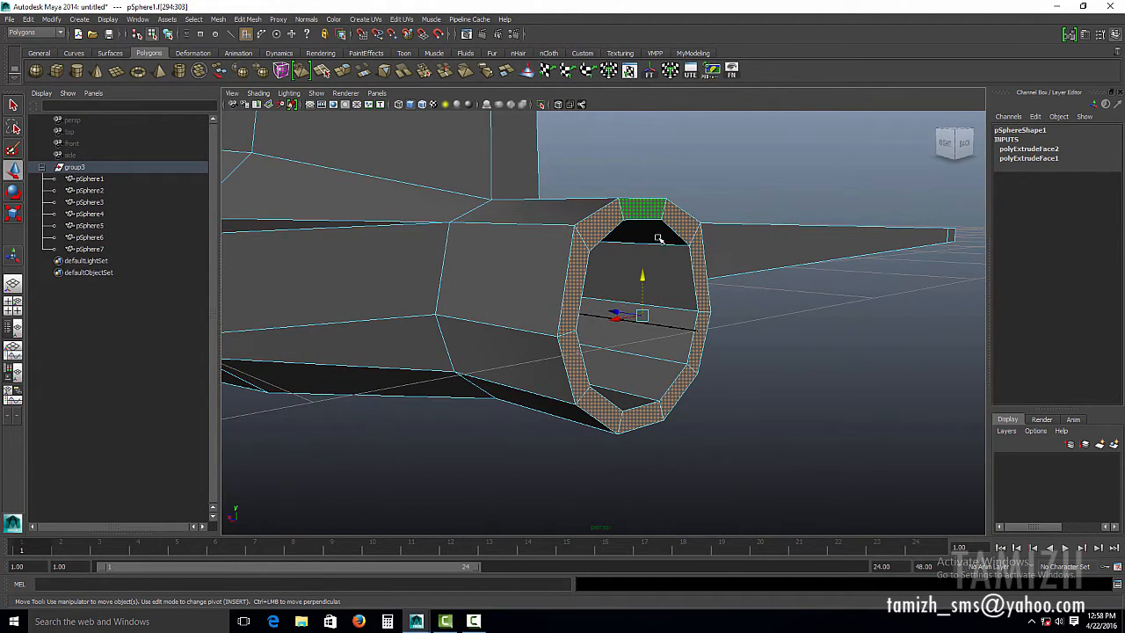
alt+drag(609, 236, 463, 324)
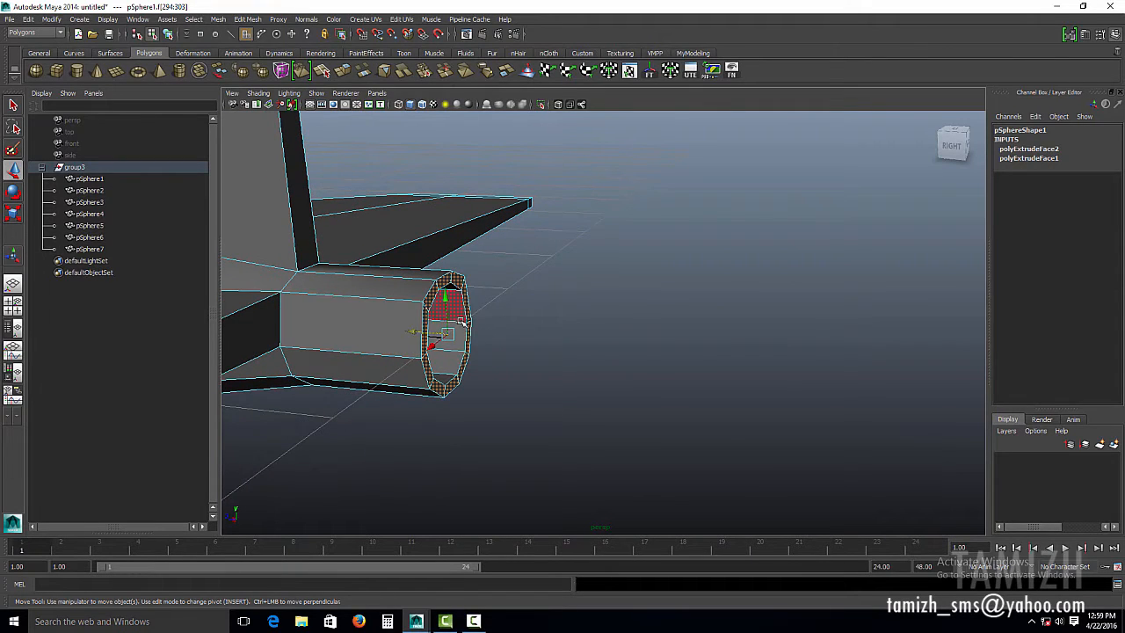
Insert an edge loop around the middle of the nozzle, scale it outward, and return to object mode.
shift+right_click(378, 303)
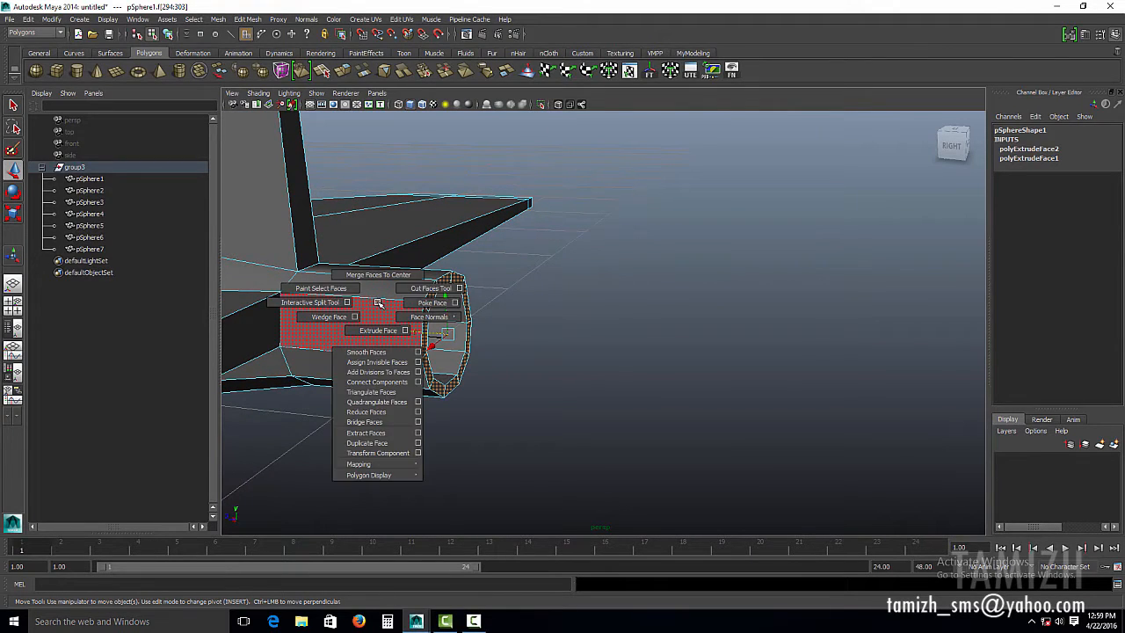
mouse_move(376, 302)
right_down()
mouse_move(414, 287)
mouse_move(374, 304)
right_up()
shift+right_click(413, 287)
drag(366, 299, 356, 303)
key(w)
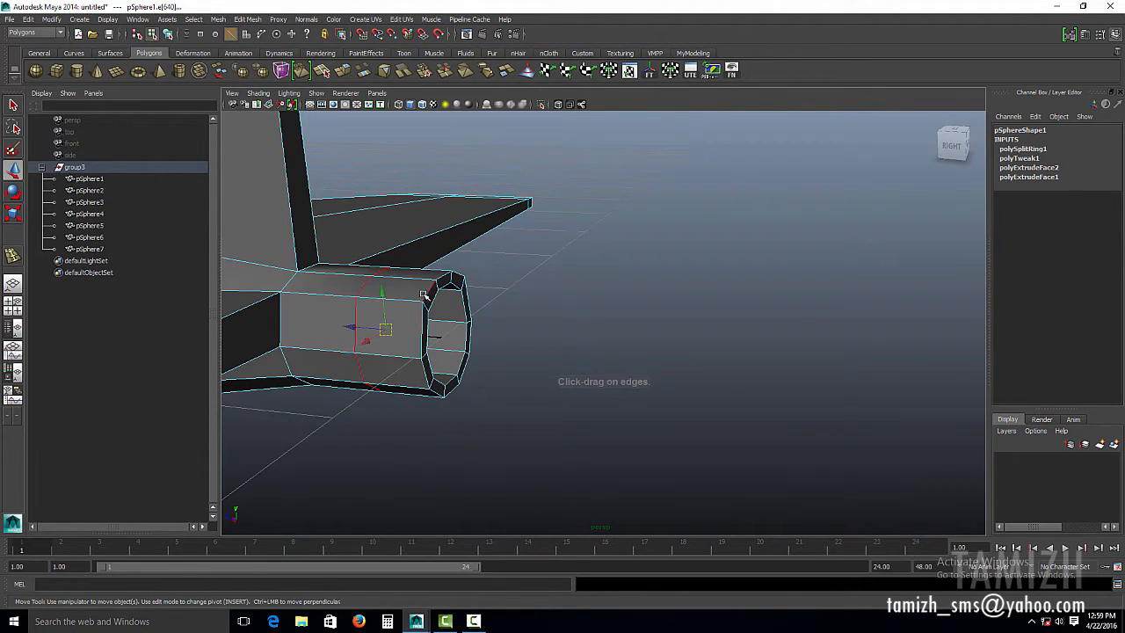
right_drag(425, 293, 430, 294)
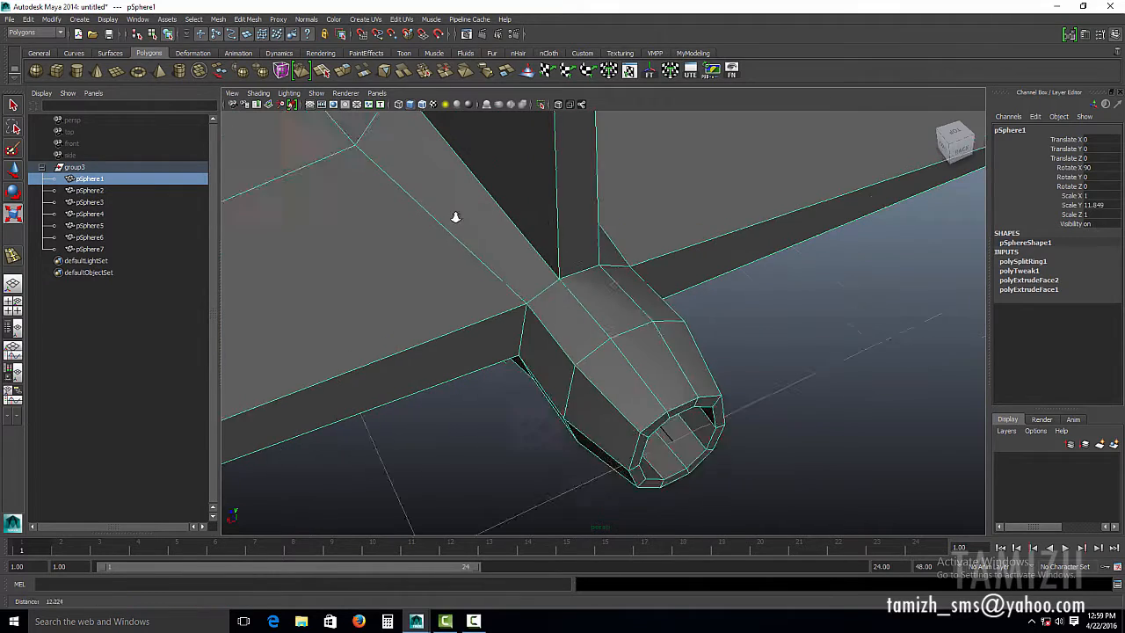
Preview the aircraft body smoothed, examine the nozzle and the whole model, and turn the smooth preview off.
alt+right_drag(456, 217, 410, 195)
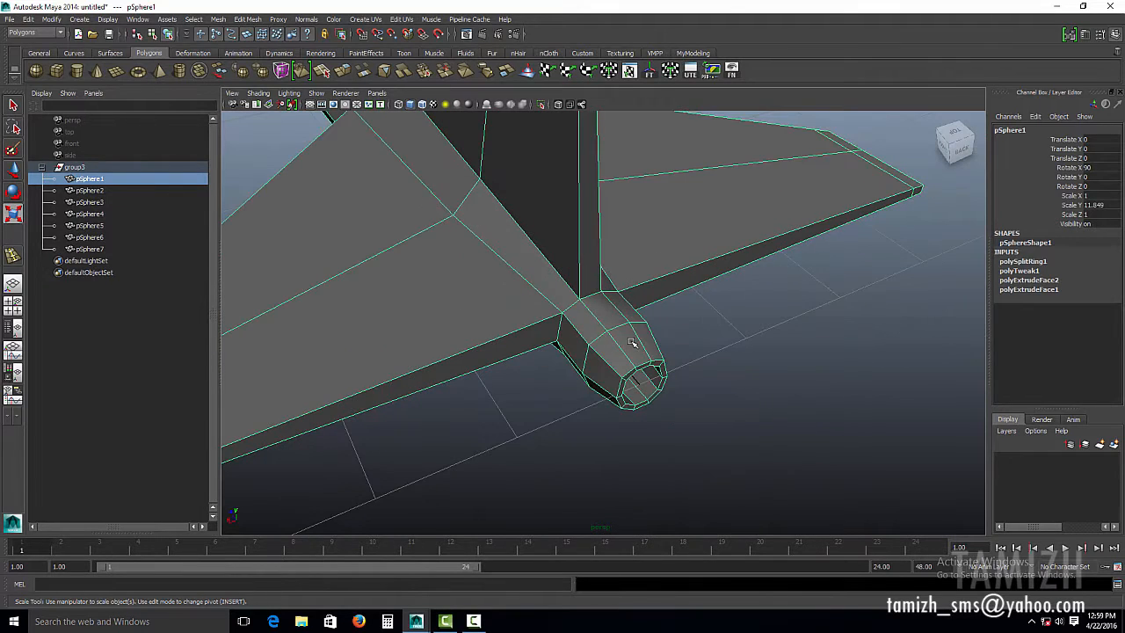
key(3)
click(750, 378)
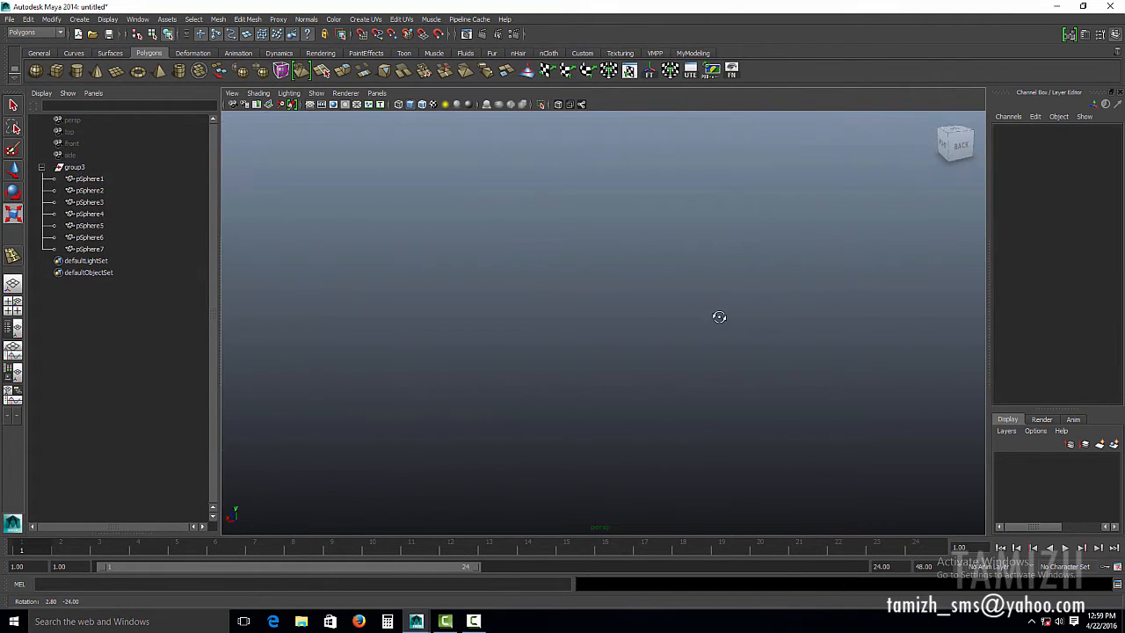
alt+drag(718, 316, 737, 342)
scroll(588, 297, down, 5)
alt+drag(587, 296, 603, 268)
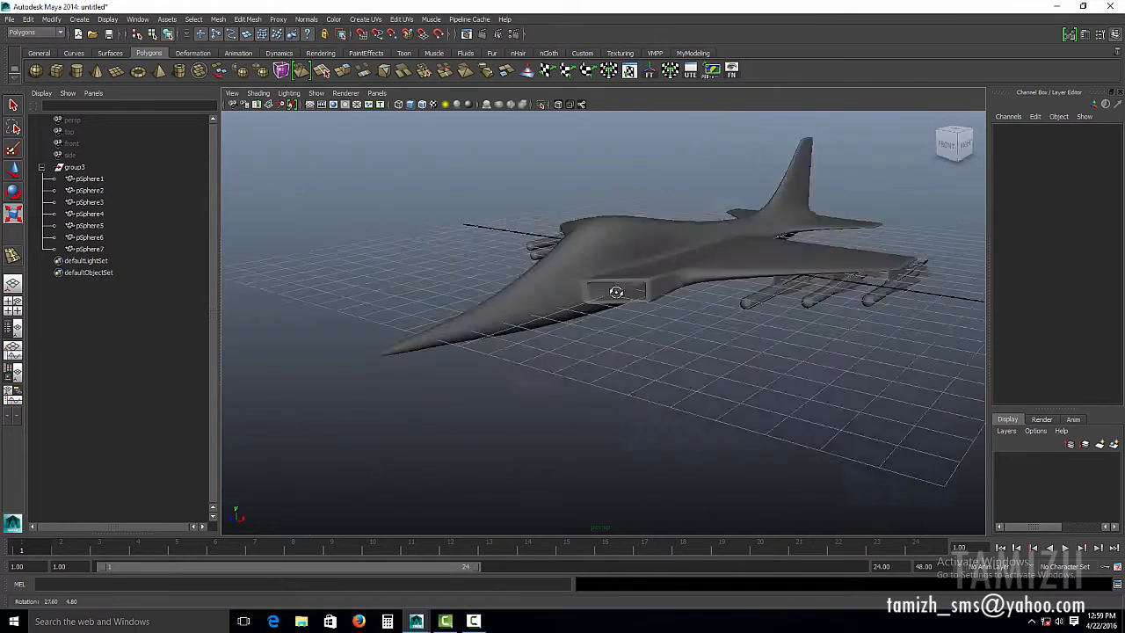
click(602, 269)
key(1)
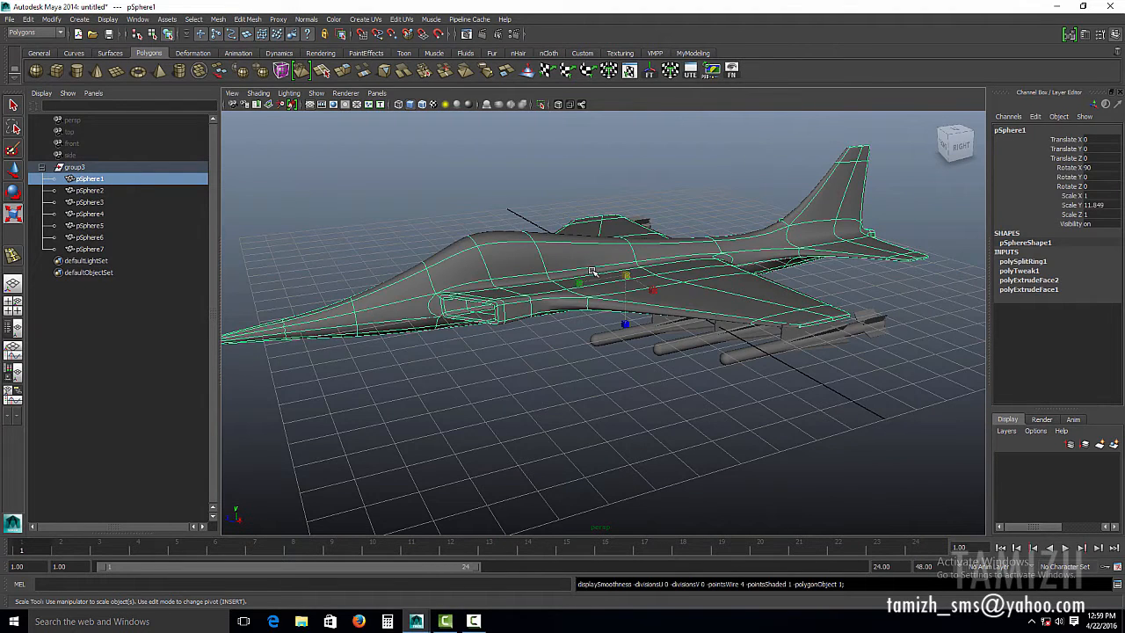
Apply Smooth to the aircraft body mesh.
click(226, 23)
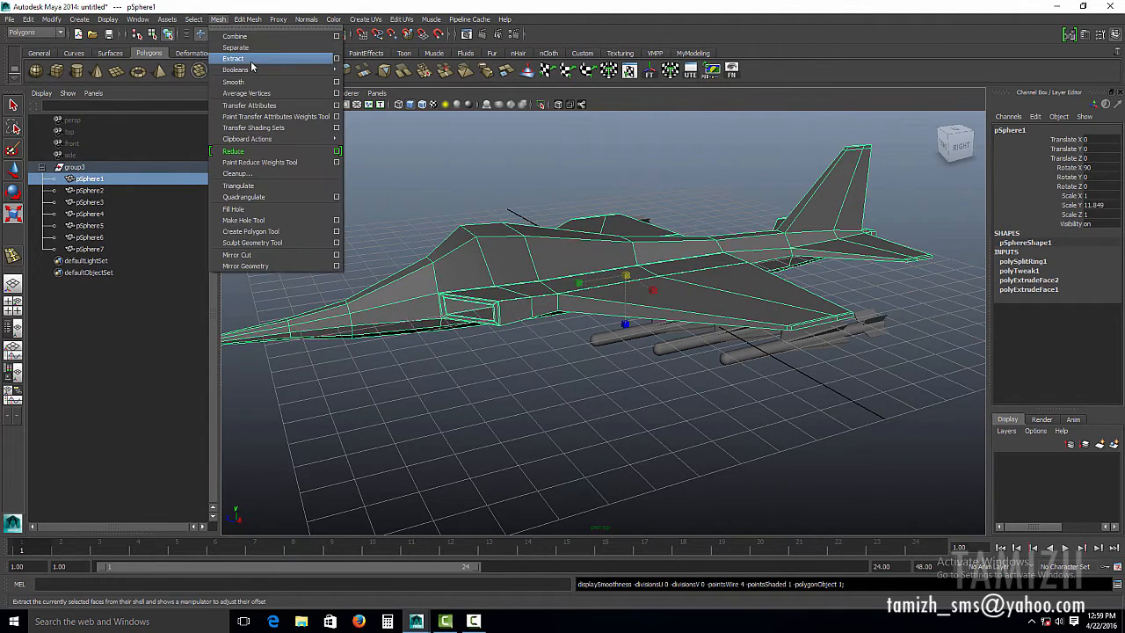
click(253, 90)
key(w)
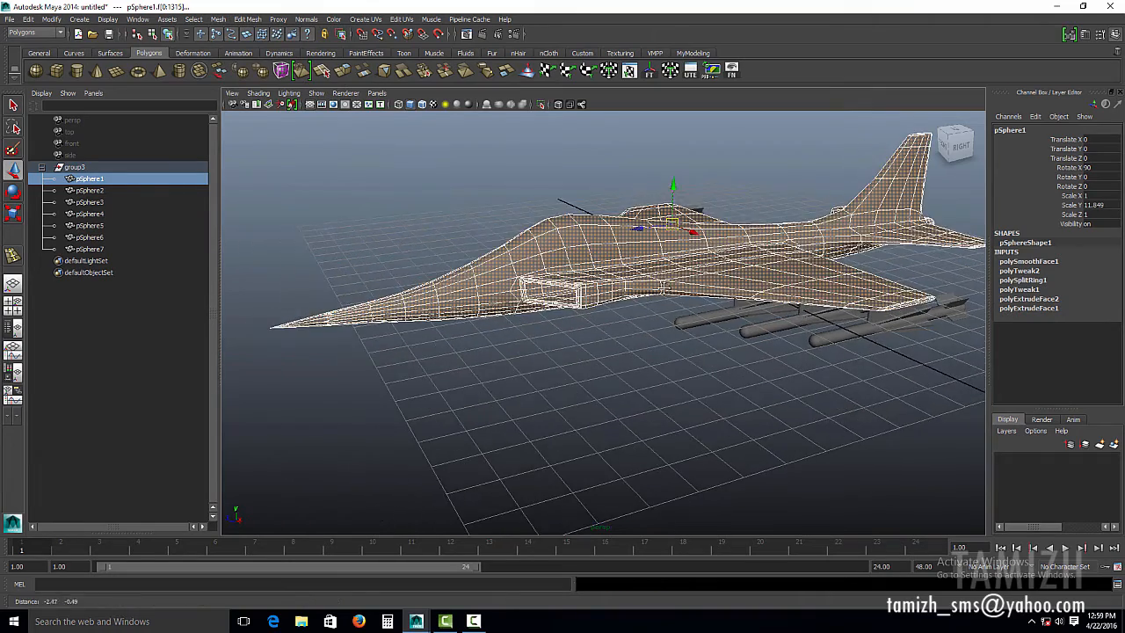
Delete the construction history of the smoothed aircraft body.
scroll(437, 147, up, 6)
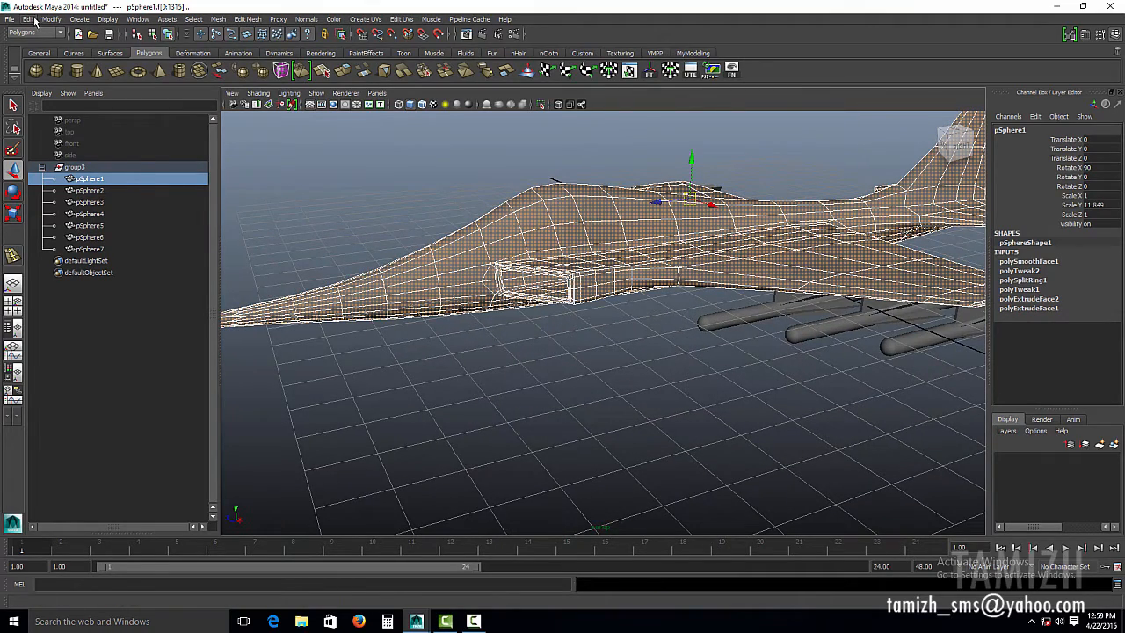
click(29, 19)
mouse_move(109, 149)
click(183, 153)
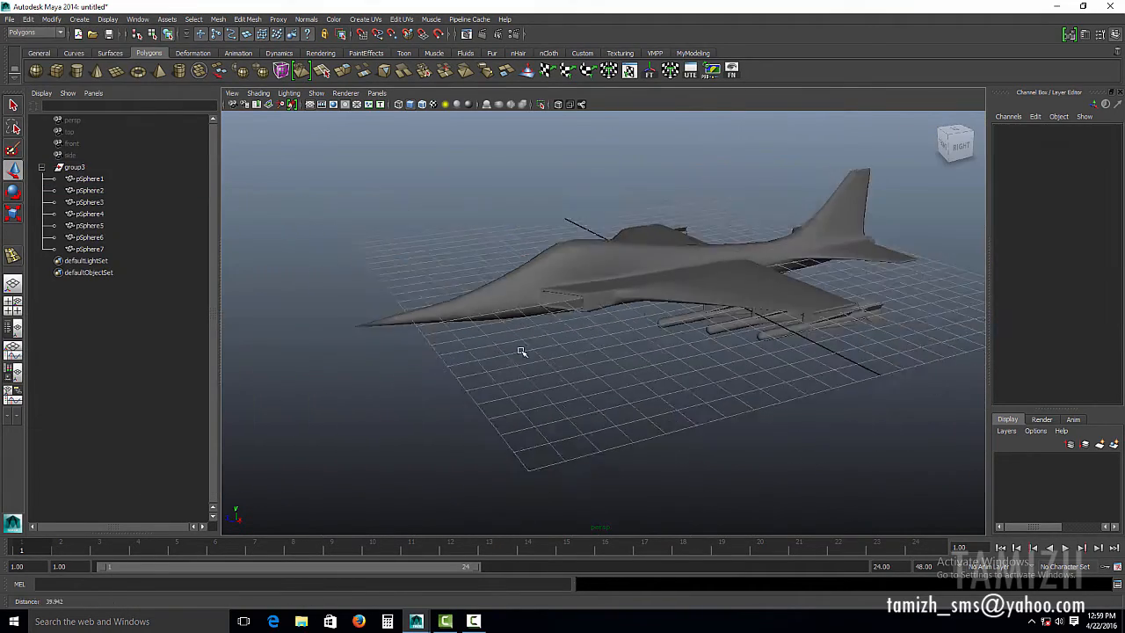
Rename the aircraft group as Jet and move its pivot to the end of the exhaust nozzle using point snapping.
alt+drag(522, 352, 506, 314)
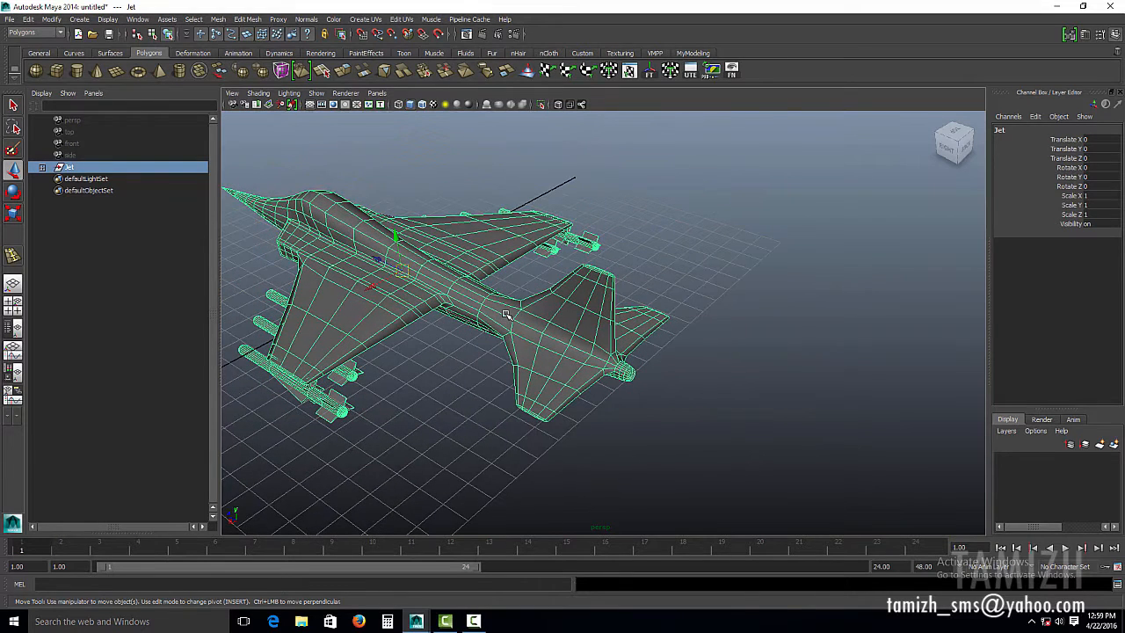
key(Insert)
key(v)
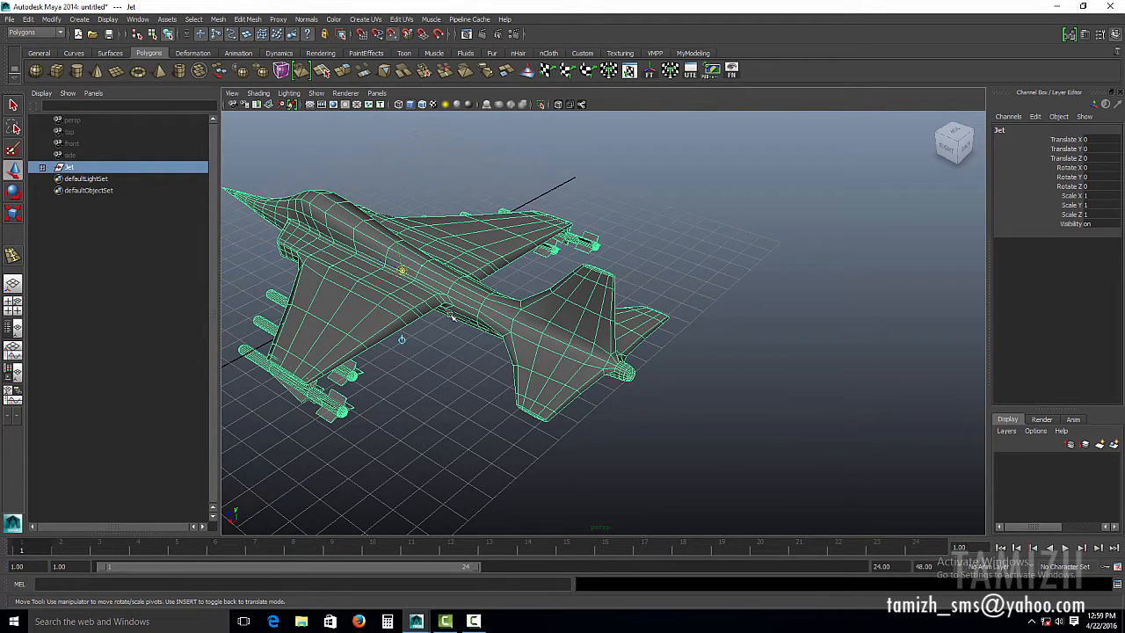
click(392, 34)
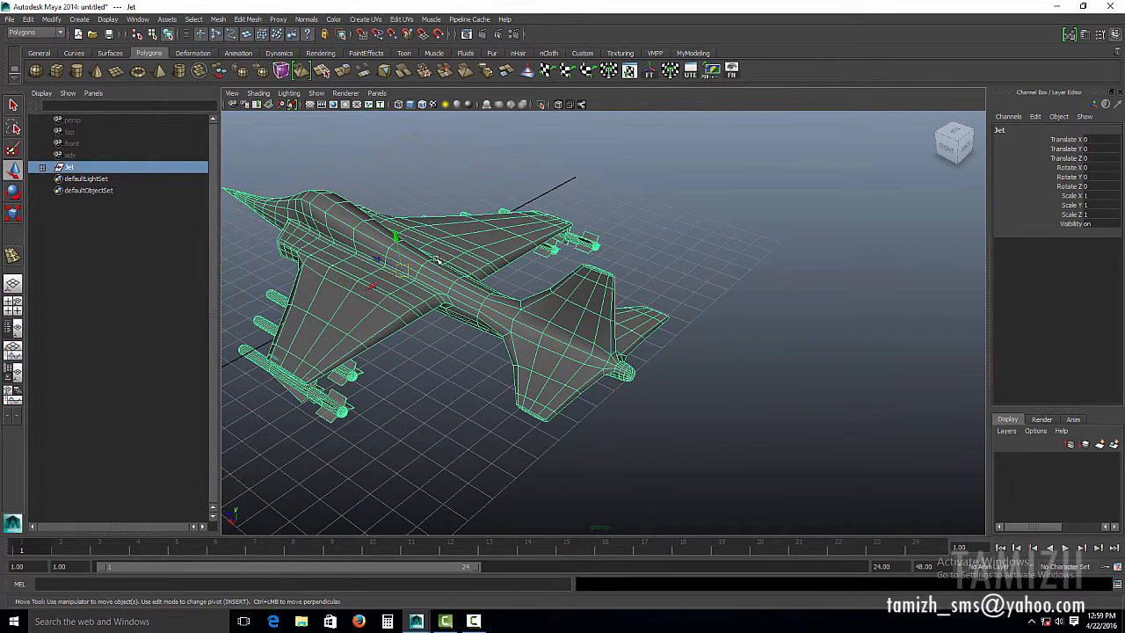
key(Insert)
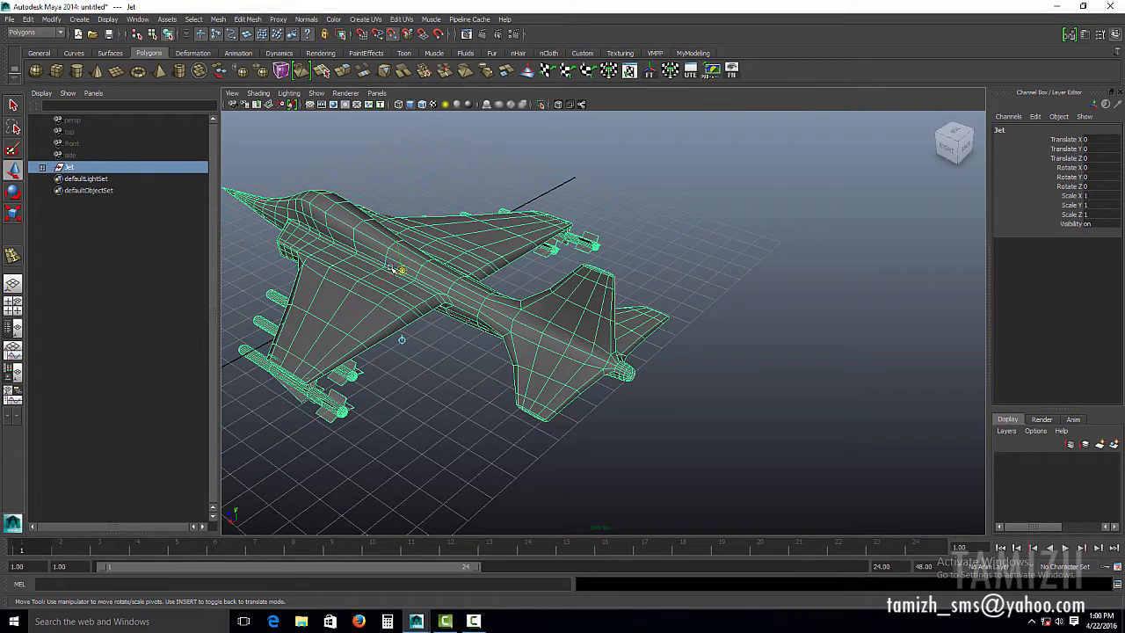
drag(390, 267, 358, 254)
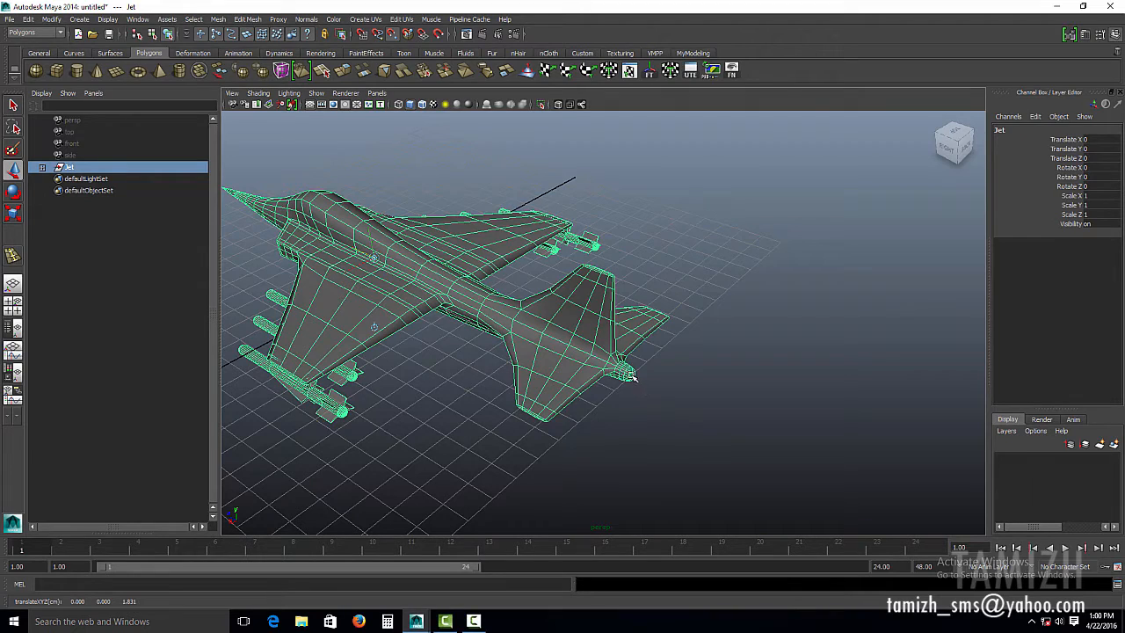
drag(629, 374, 630, 377)
key(Insert)
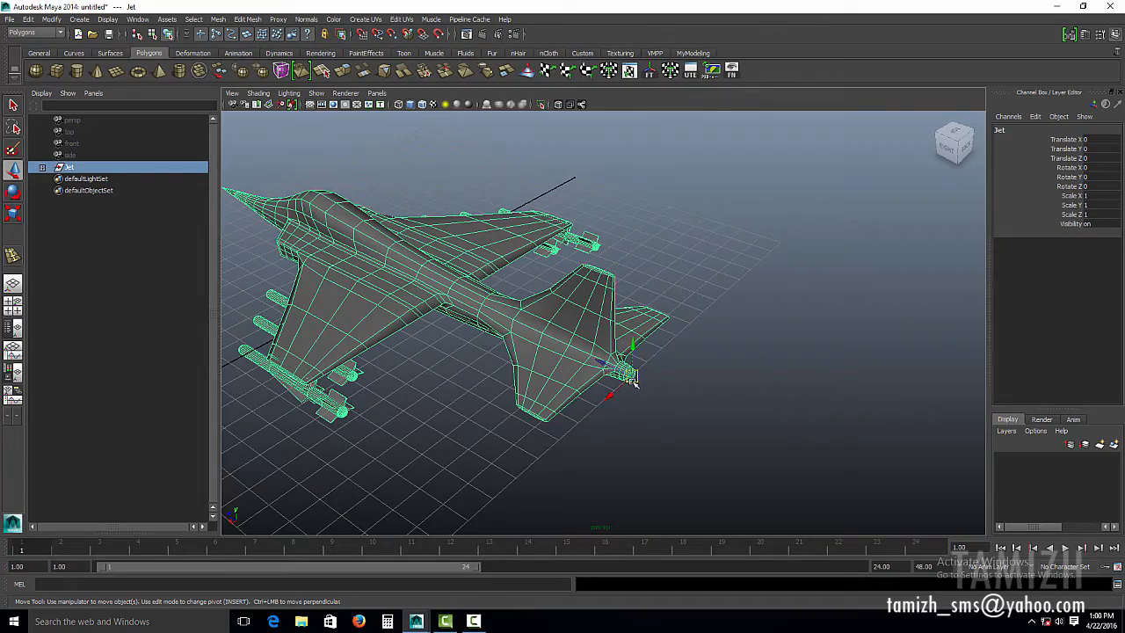
Examine the repositioned Jet pivot at the exhaust nozzle up close from behind the aircraft.
alt+right_drag(631, 380, 572, 318)
alt+middle_drag(572, 318, 708, 366)
alt+drag(708, 366, 610, 334)
alt+right_drag(610, 334, 668, 352)
alt+drag(668, 352, 626, 251)
alt+middle_drag(625, 251, 590, 202)
alt+right_drag(590, 202, 722, 412)
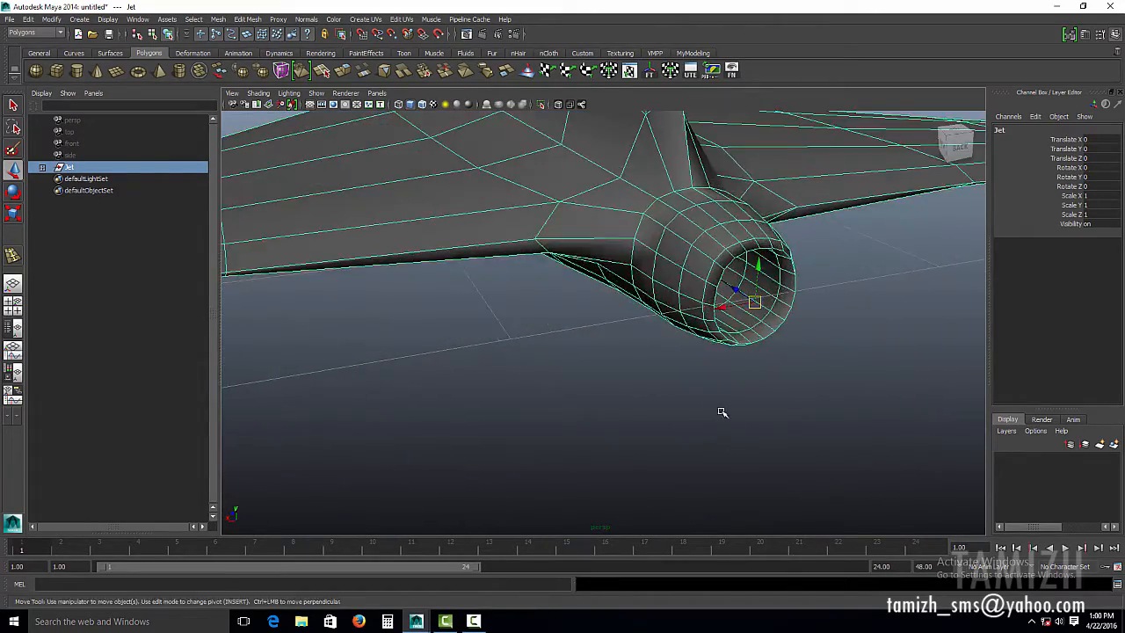
alt+middle_drag(740, 318, 625, 349)
Move the Jet group with grid snapping so its nozzle pivot sits on the grid origin.
key(f)
alt+drag(563, 321, 521, 346)
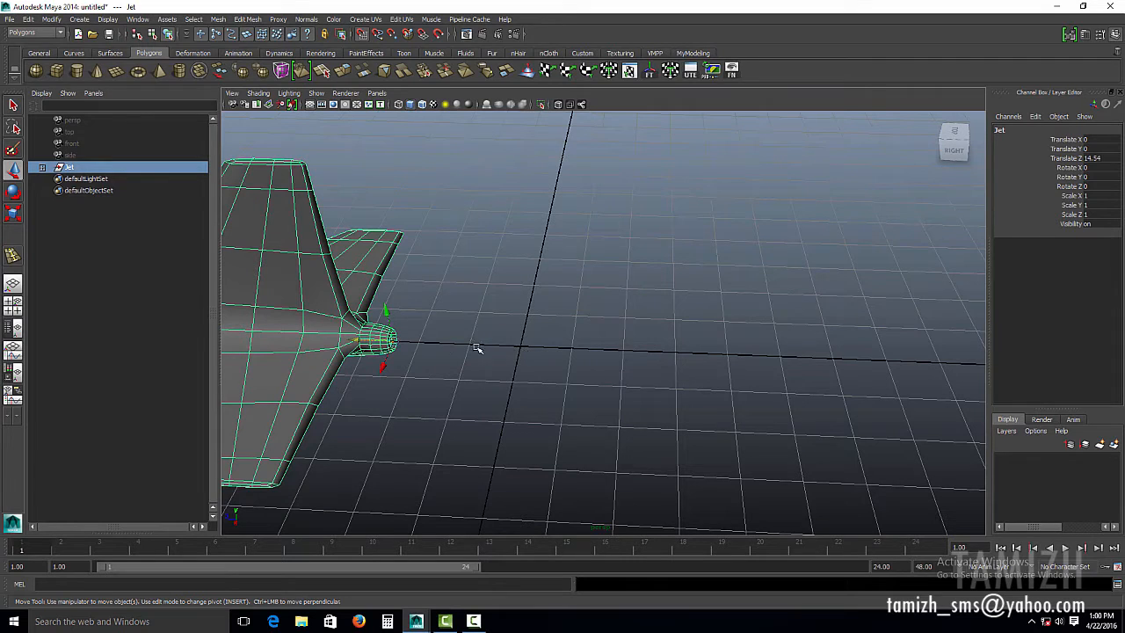
key(x)
click(392, 342)
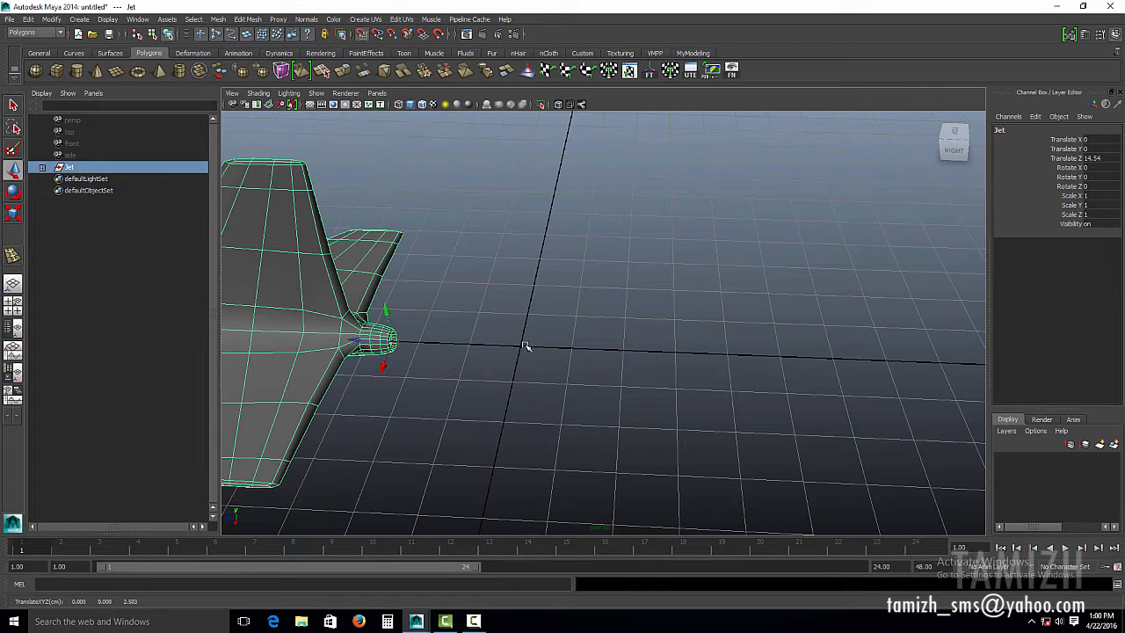
drag(526, 346, 522, 346)
Scale the Jet group down uniformly to about 0.197 around its nozzle pivot.
alt+right_drag(695, 432, 402, 384)
alt+middle_drag(583, 379, 737, 398)
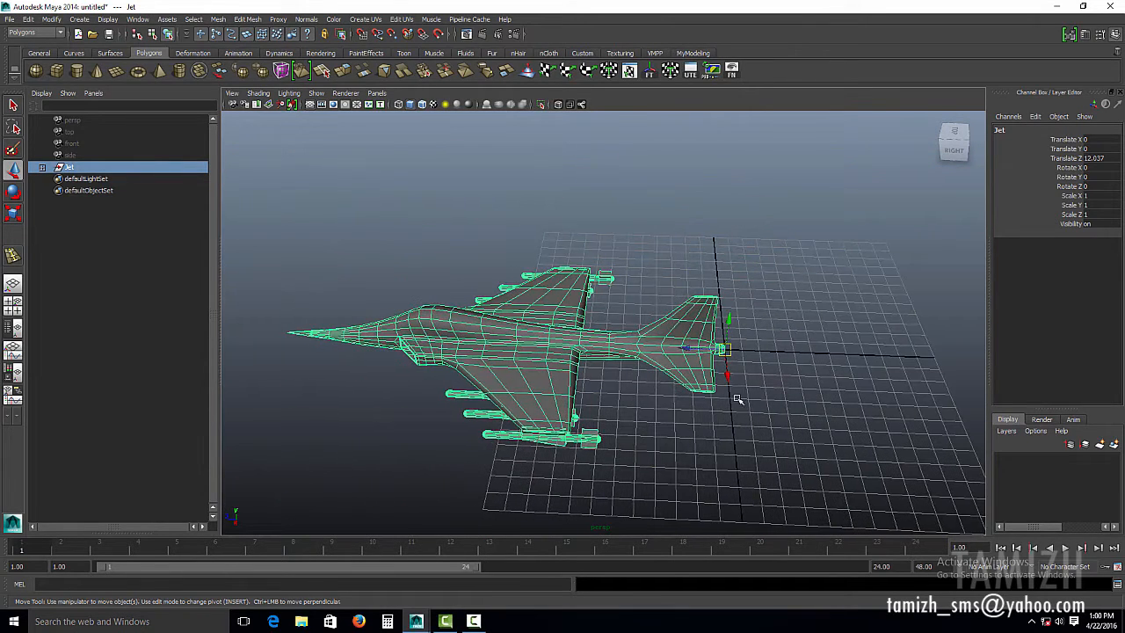
key(r)
drag(722, 348, 351, 335)
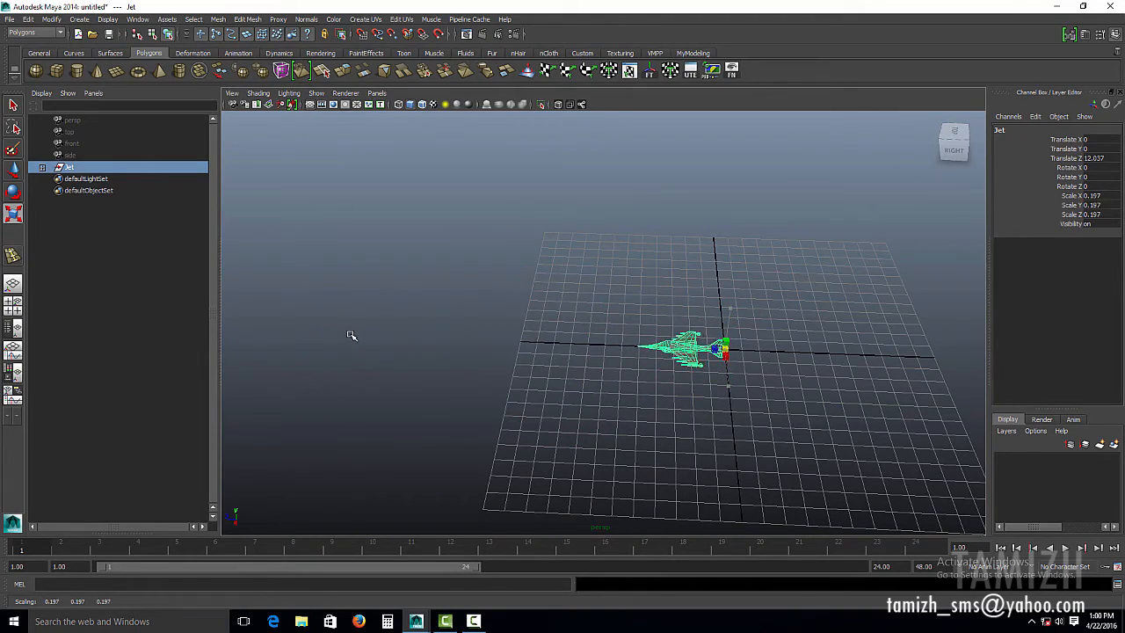
alt+drag(643, 284, 672, 372)
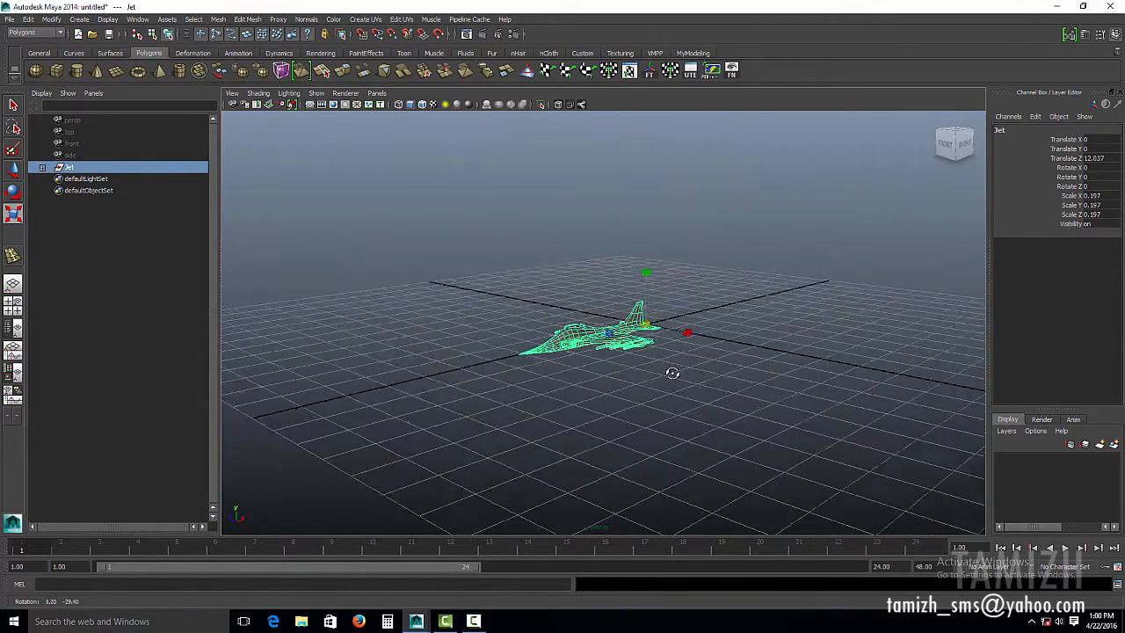
Freeze the Jet group's translate, rotate and scale transformations.
key(f)
click(51, 18)
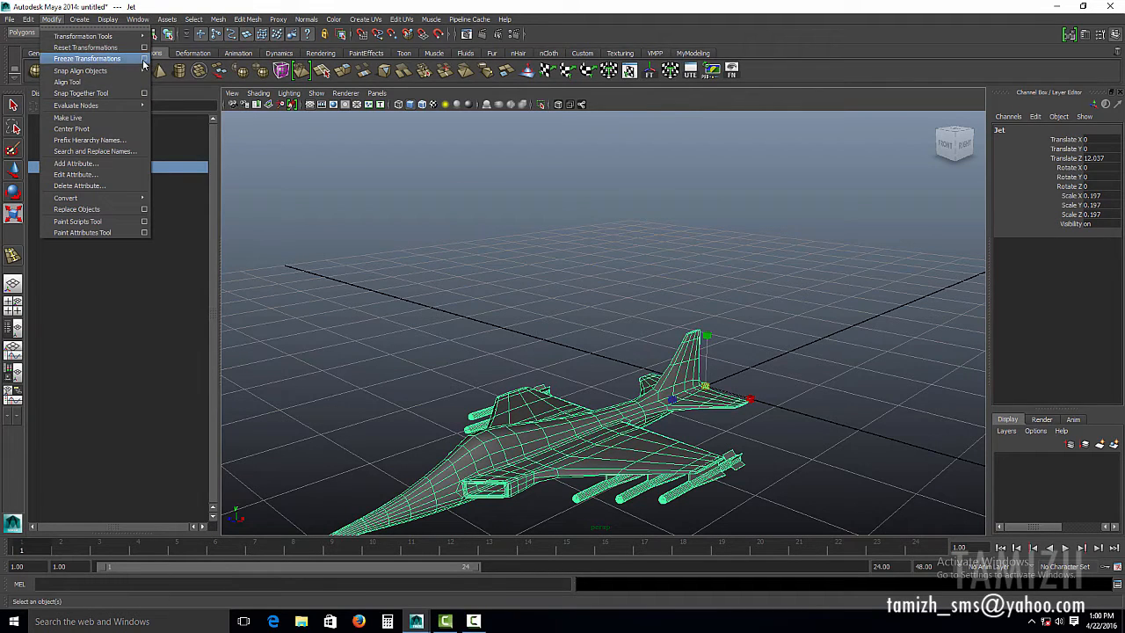
click(144, 59)
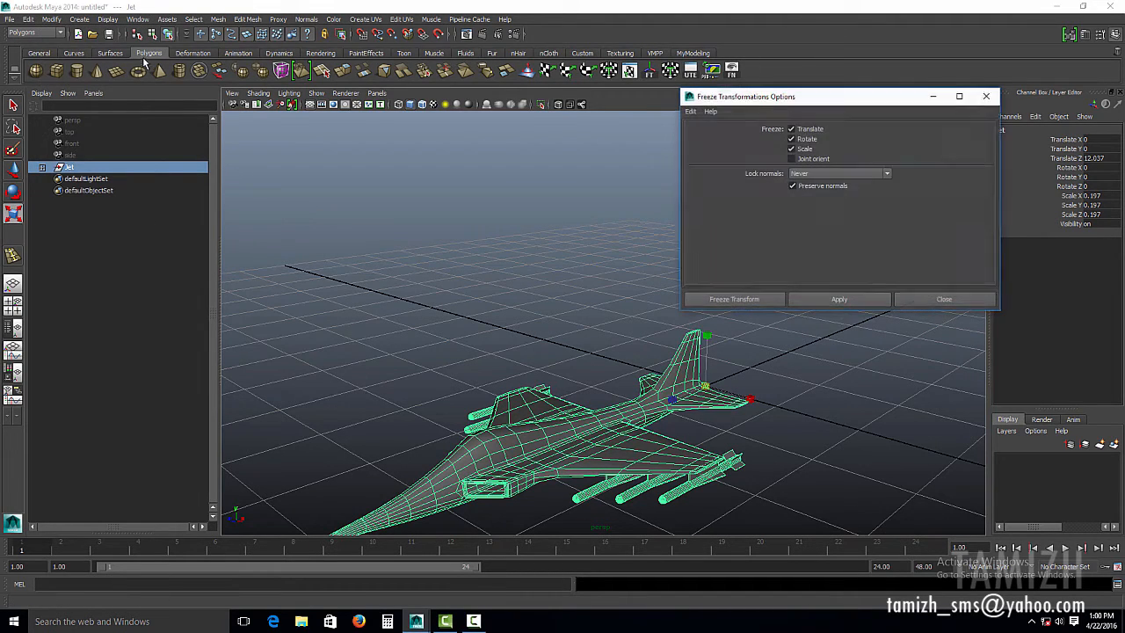
click(761, 299)
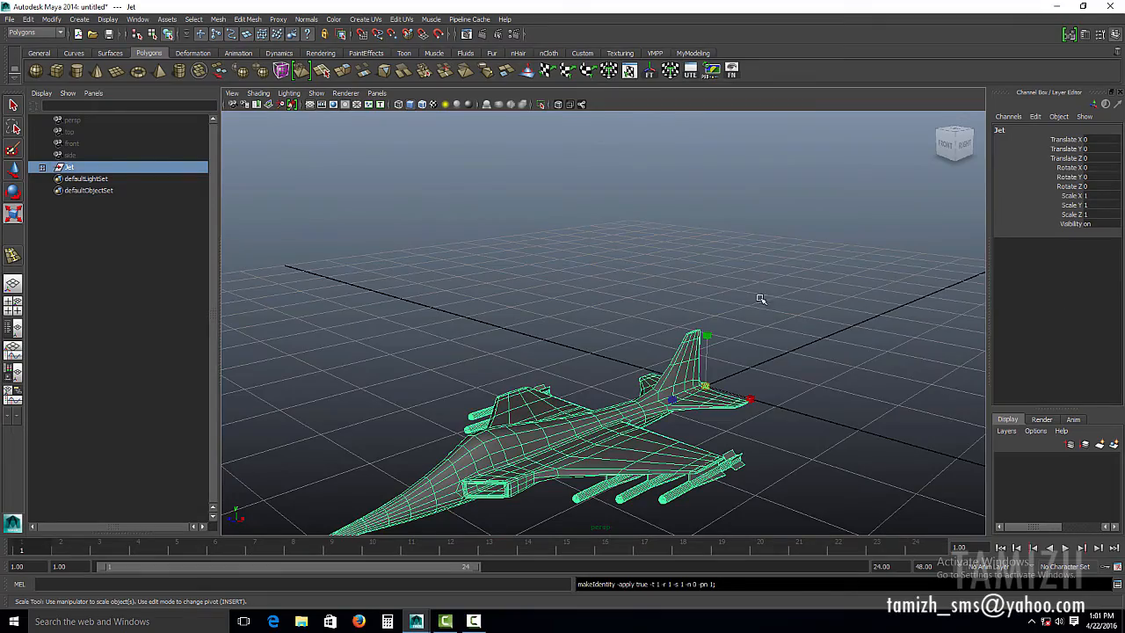
Create a polygon plane with 1 by 1 subdivisions, Rotate X 90, Translate Z about -47.689, and scale about 35.471, 18.826, 1.032.
alt+drag(761, 298, 730, 246)
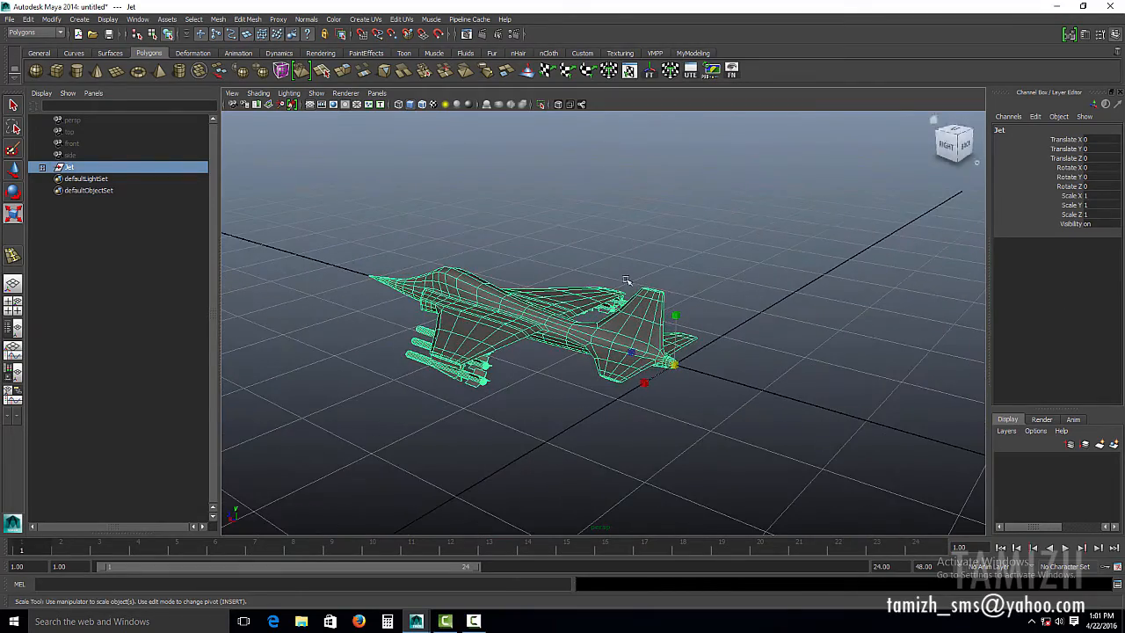
alt+drag(625, 279, 592, 319)
alt+right_drag(593, 319, 412, 234)
alt+drag(412, 233, 562, 206)
alt+middle_drag(562, 205, 558, 255)
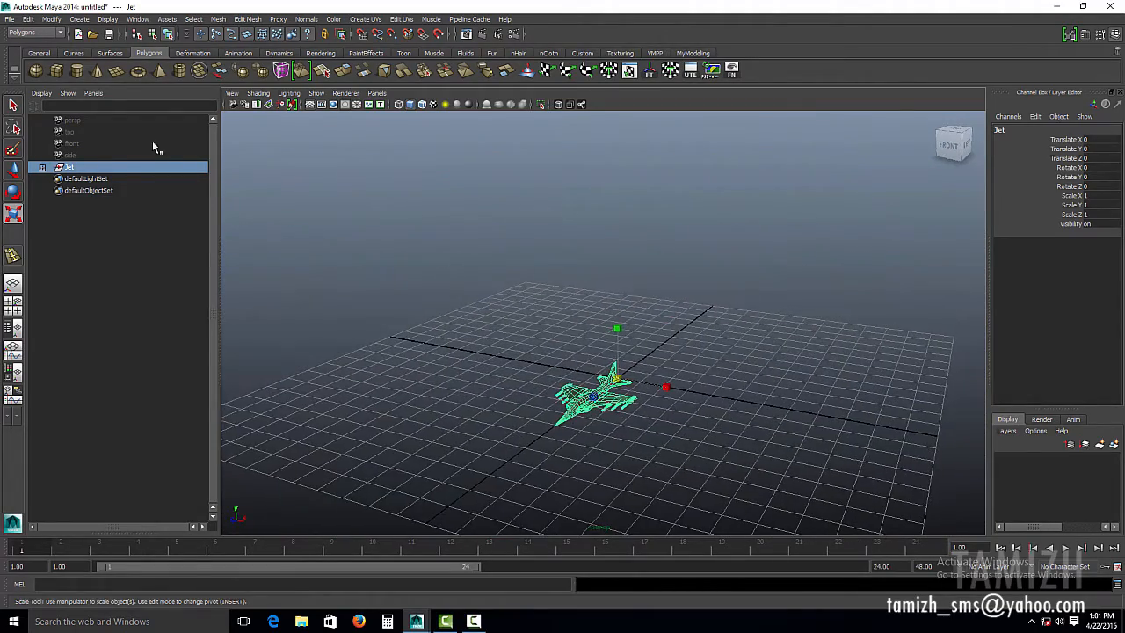
click(117, 71)
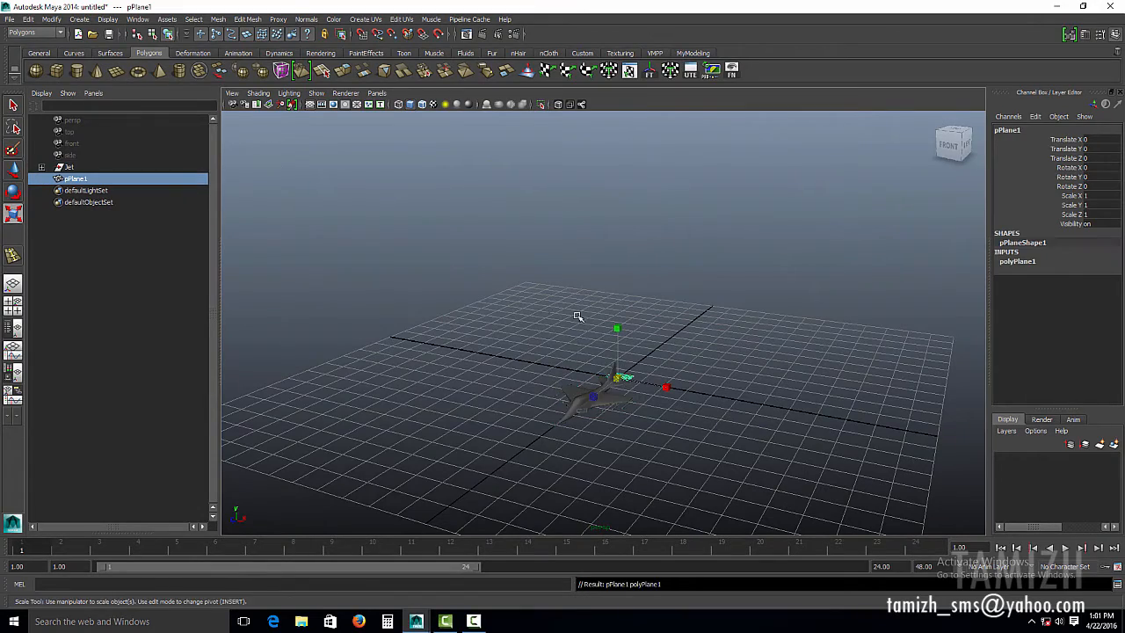
alt+middle_drag(577, 316, 464, 290)
alt+right_drag(464, 289, 497, 351)
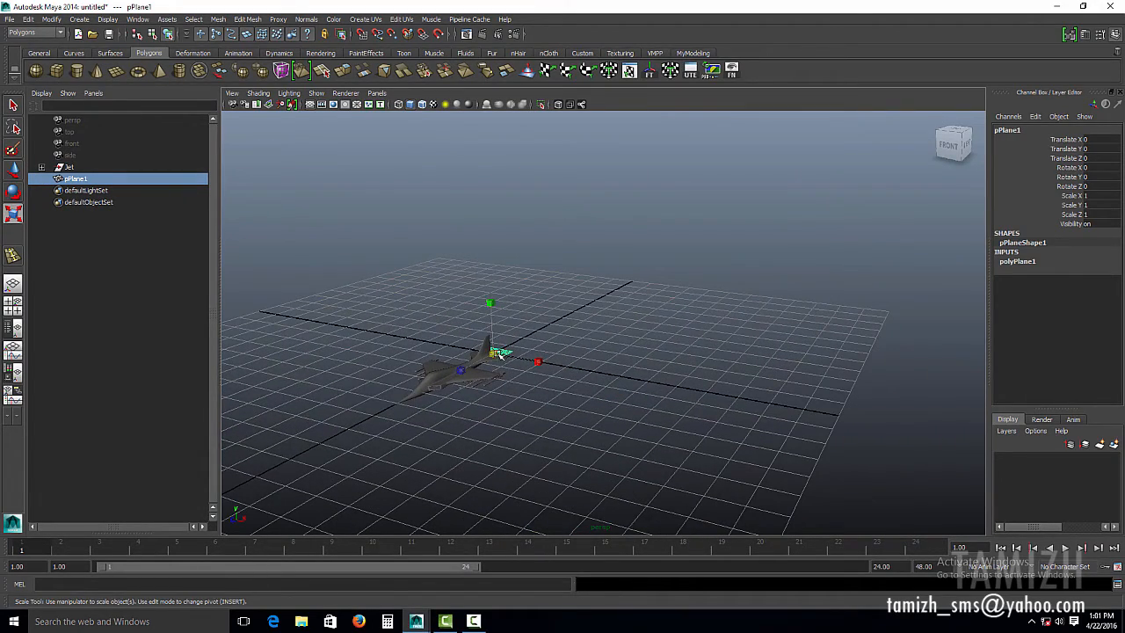
drag(499, 353, 789, 349)
key(e)
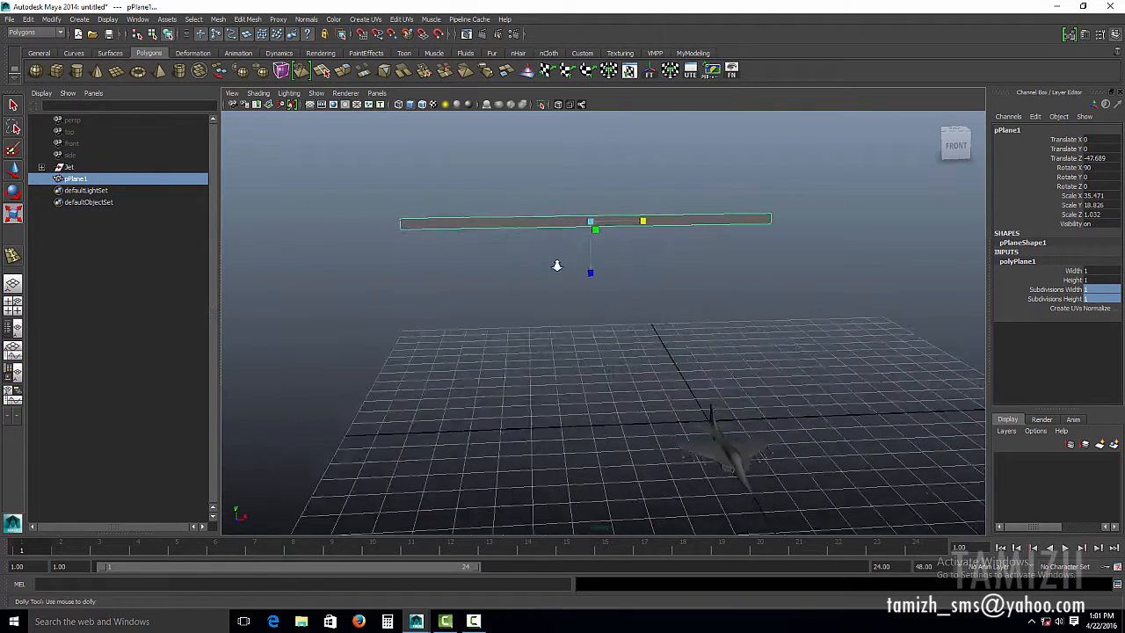
alt+right_drag(557, 262, 472, 226)
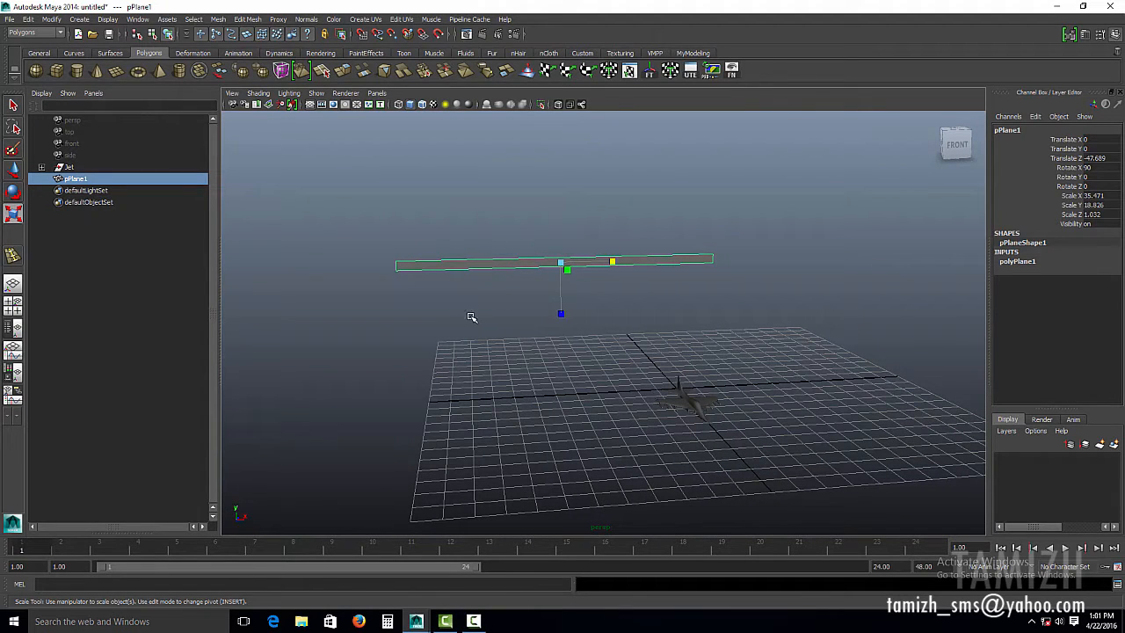
Add a particle emitter to the plane from the Dynamics menu set, using default options with emitter type Surface.
click(33, 33)
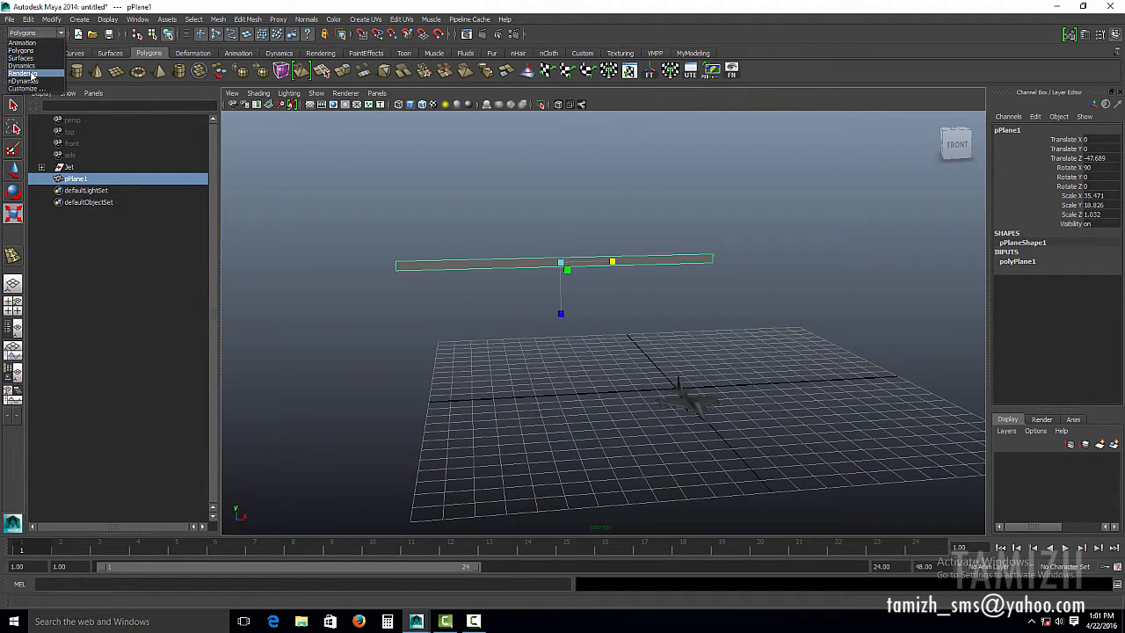
click(26, 65)
click(196, 19)
click(322, 62)
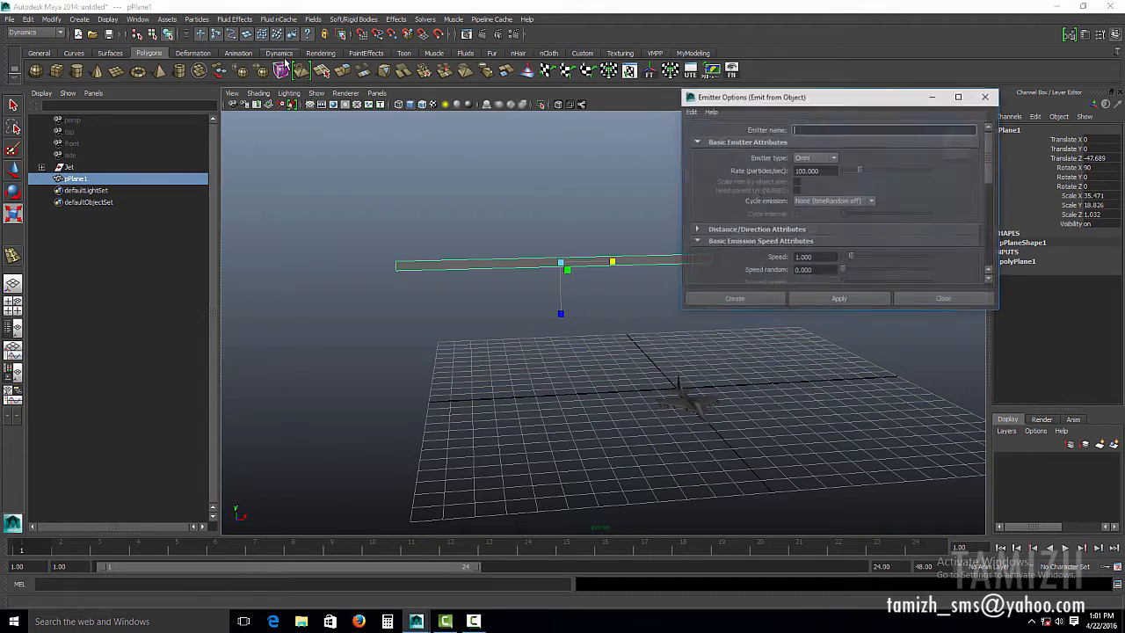
click(691, 113)
click(699, 134)
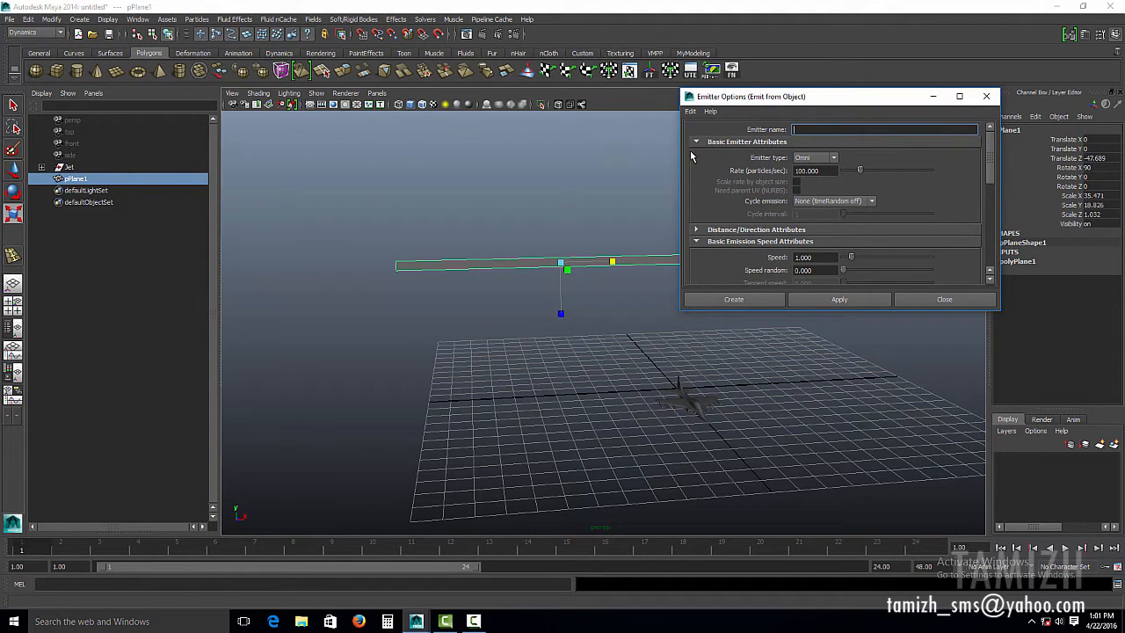
click(806, 159)
click(809, 185)
click(732, 299)
alt+drag(562, 369, 756, 369)
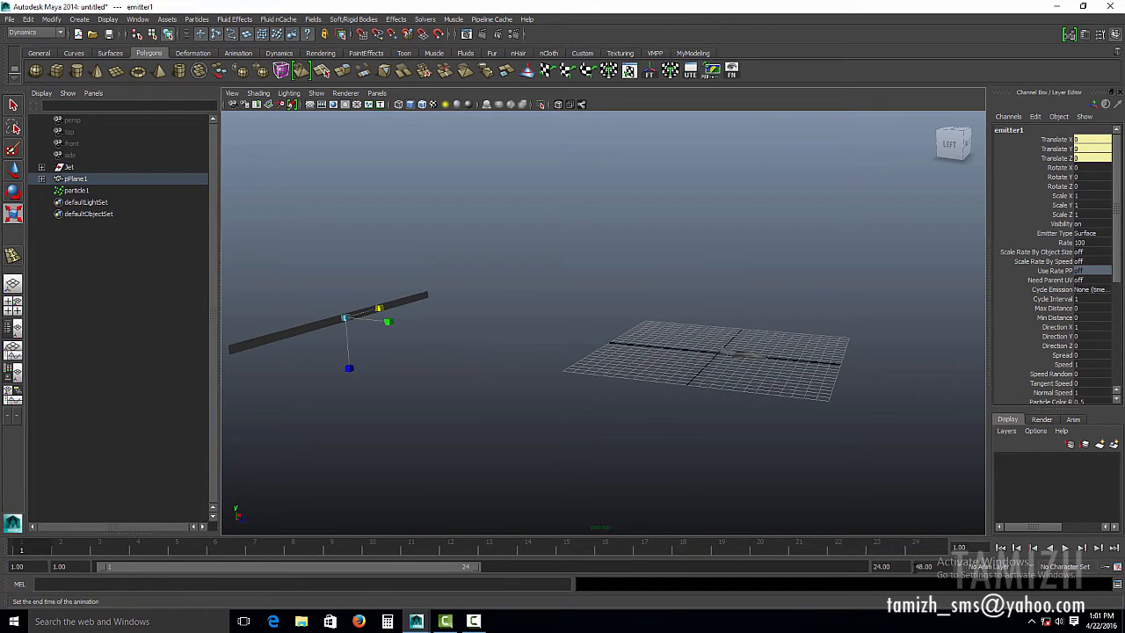
Set the animation end time to 100000 frames.
drag(905, 565, 749, 584)
text(100000)
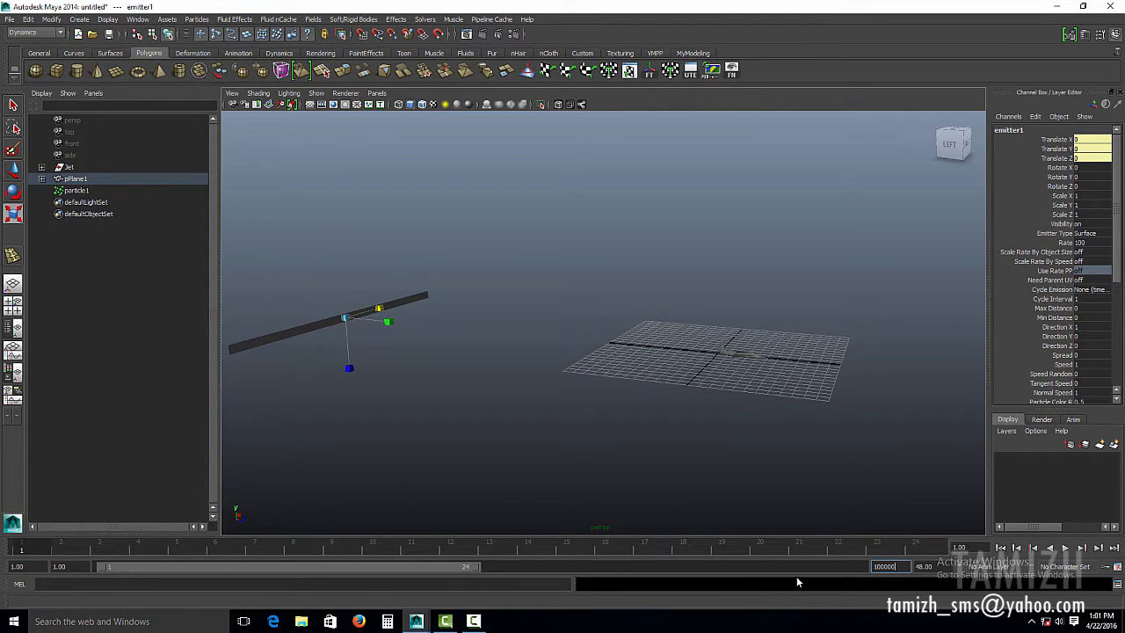
key(Return)
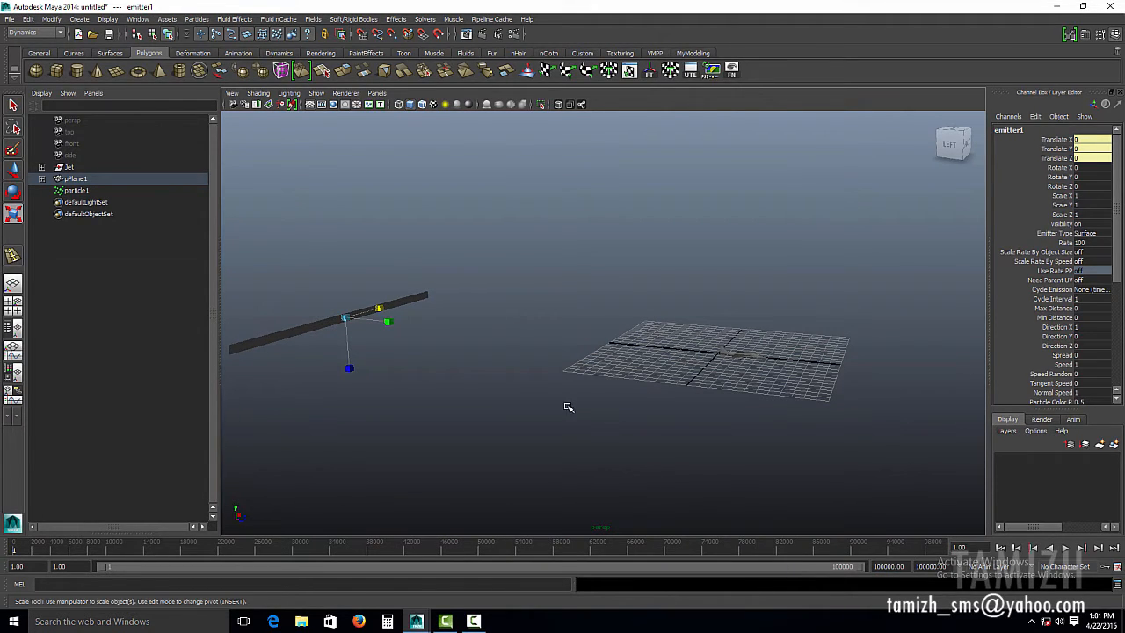
Play the particle simulation, watch the emission from the plane, and stop playback.
alt+drag(437, 281, 459, 366)
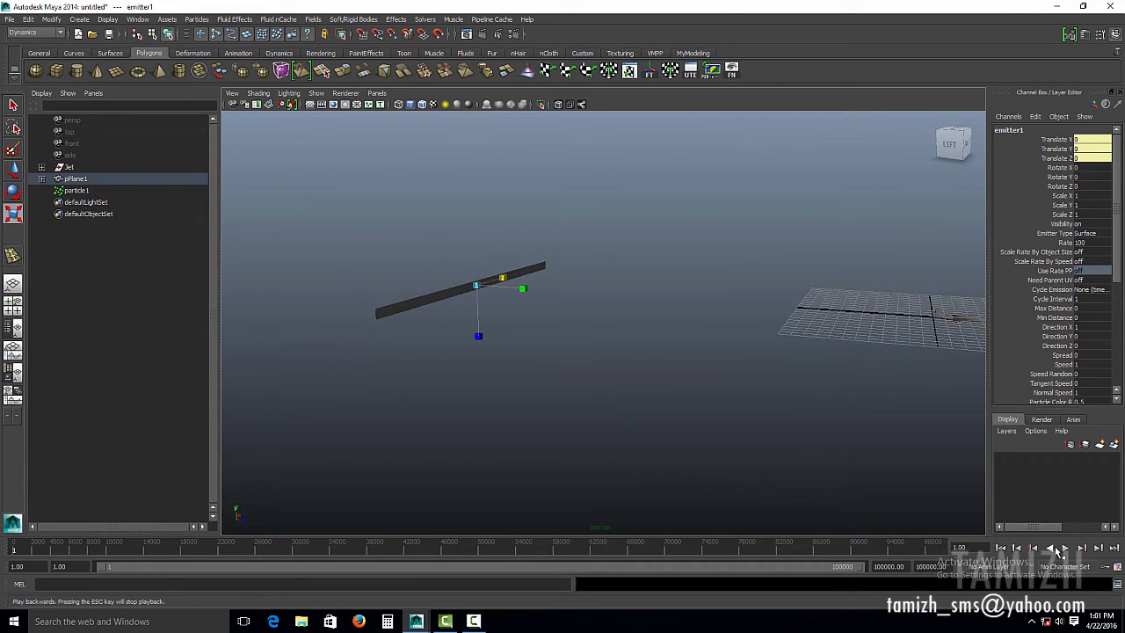
key(alt+v)
alt+drag(622, 357, 747, 400)
key(Escape)
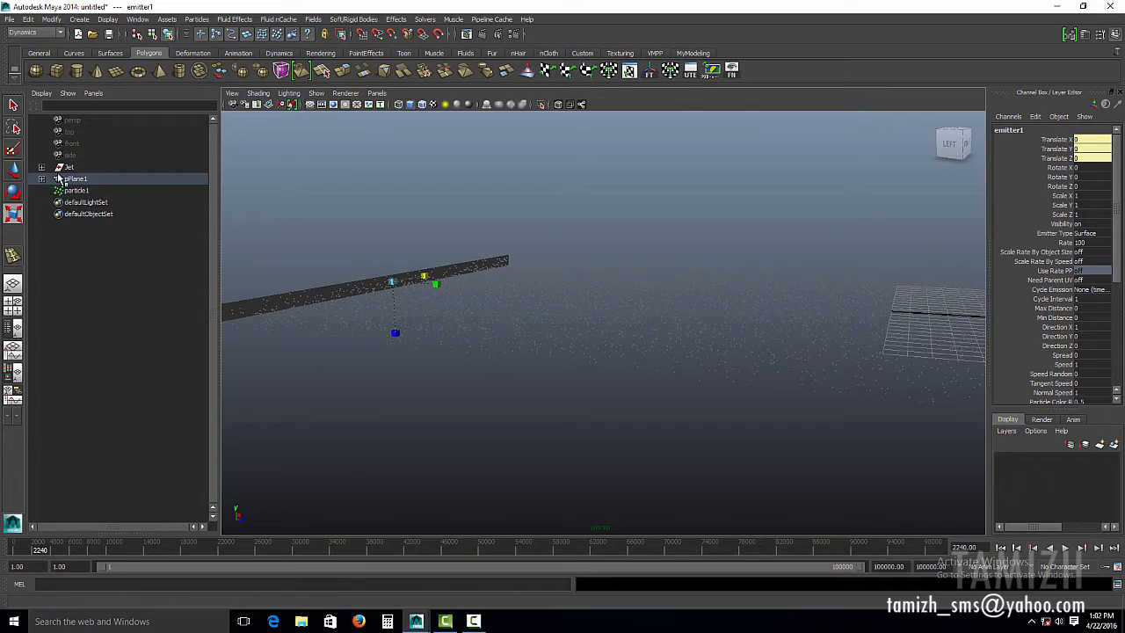
Set the plane emitter's rate to 5 particles per second.
click(40, 178)
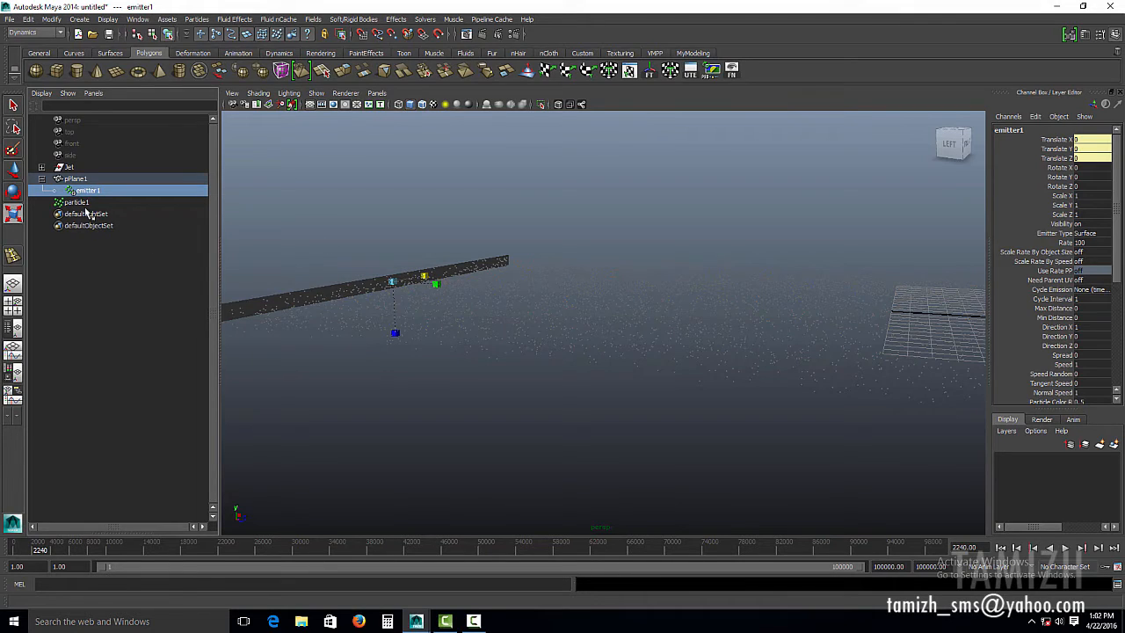
click(1084, 33)
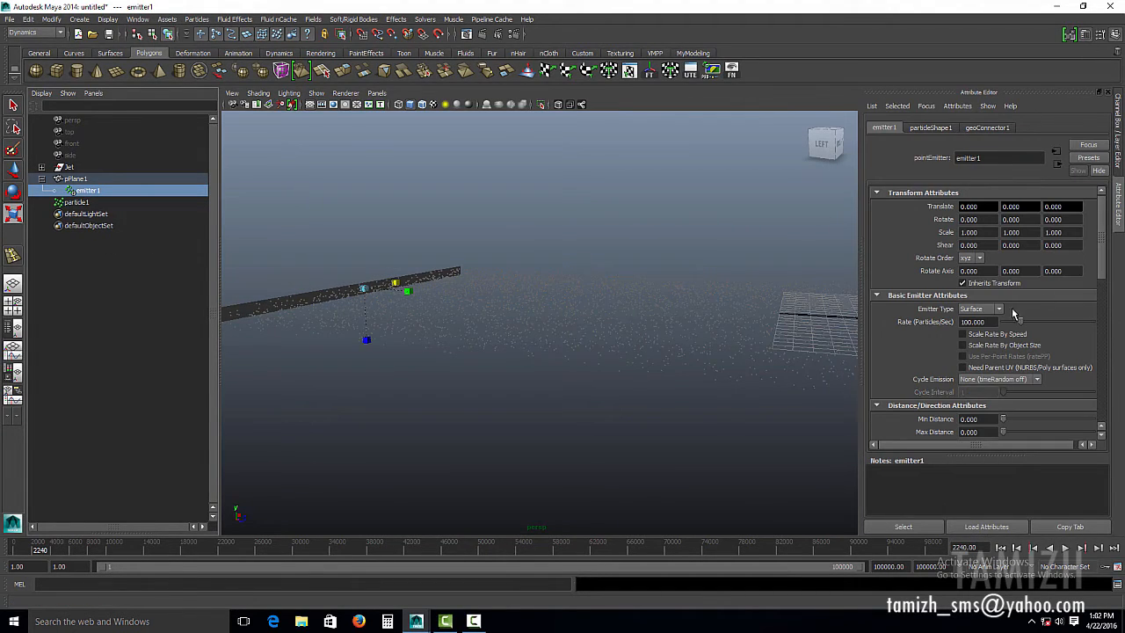
drag(995, 320, 853, 338)
text(5)
alt+middle_drag(362, 288, 463, 264)
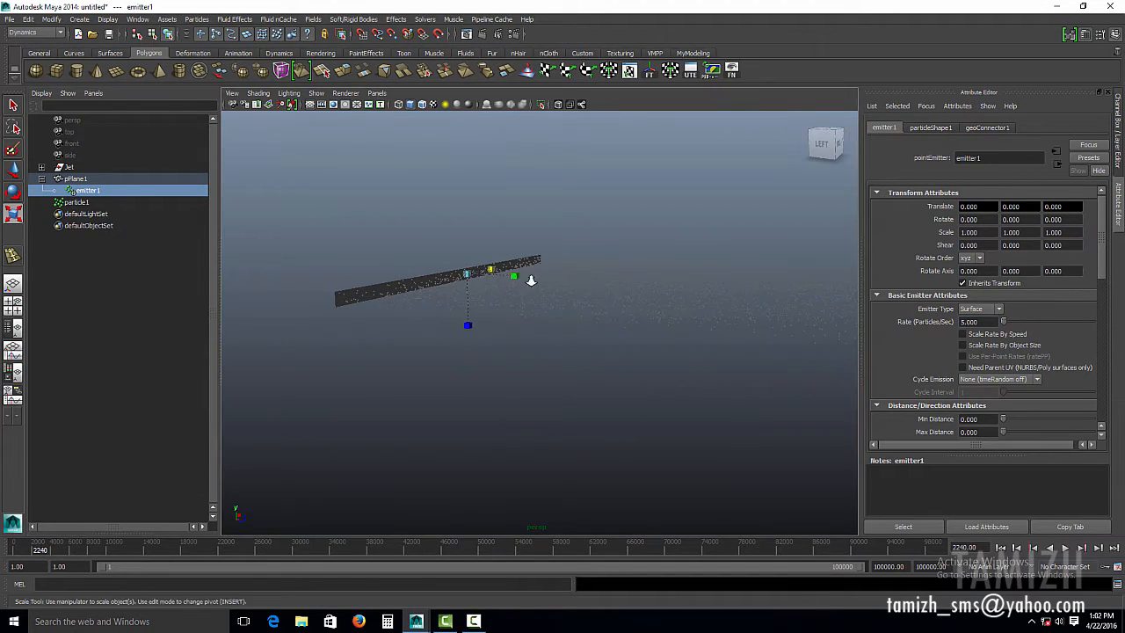
Replay the simulation from the first frame and check the particle spacing around the jet.
click(1000, 548)
click(1065, 547)
alt+drag(735, 377, 450, 344)
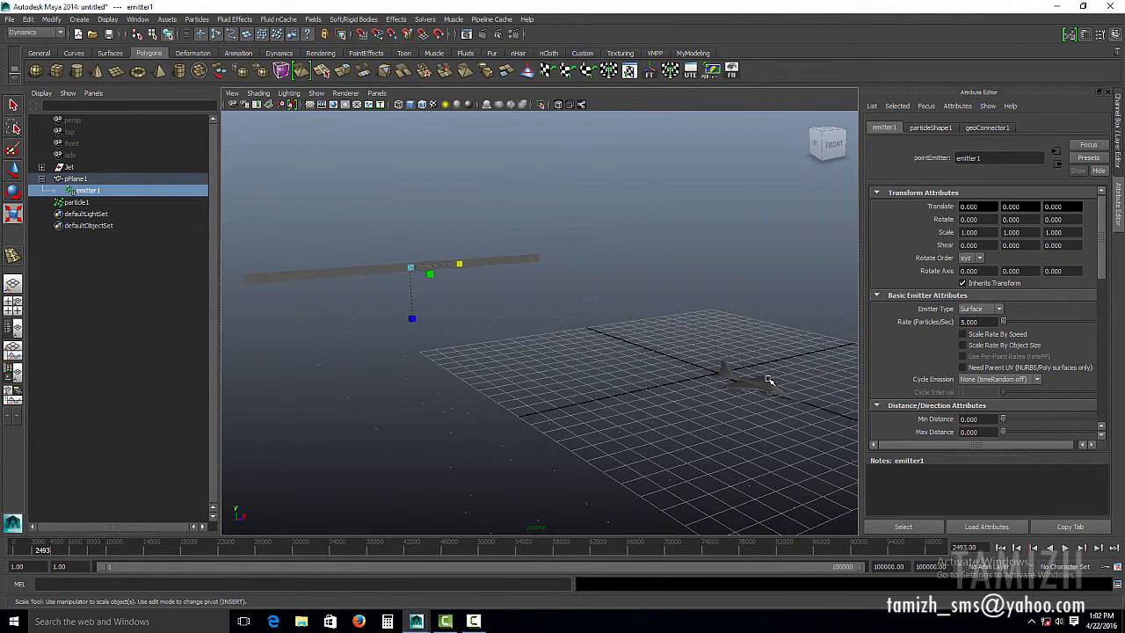
alt+right_drag(339, 335, 663, 377)
alt+right_drag(723, 398, 485, 349)
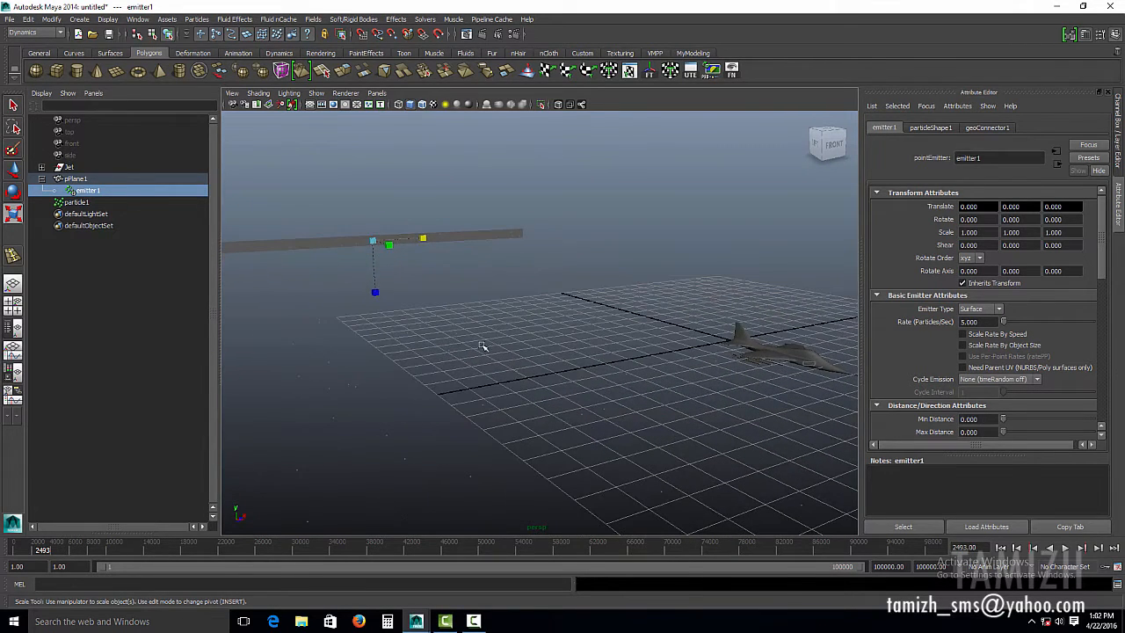
Instance the Jet group onto the emitted particles using the particle Instancer with default options.
click(78, 170)
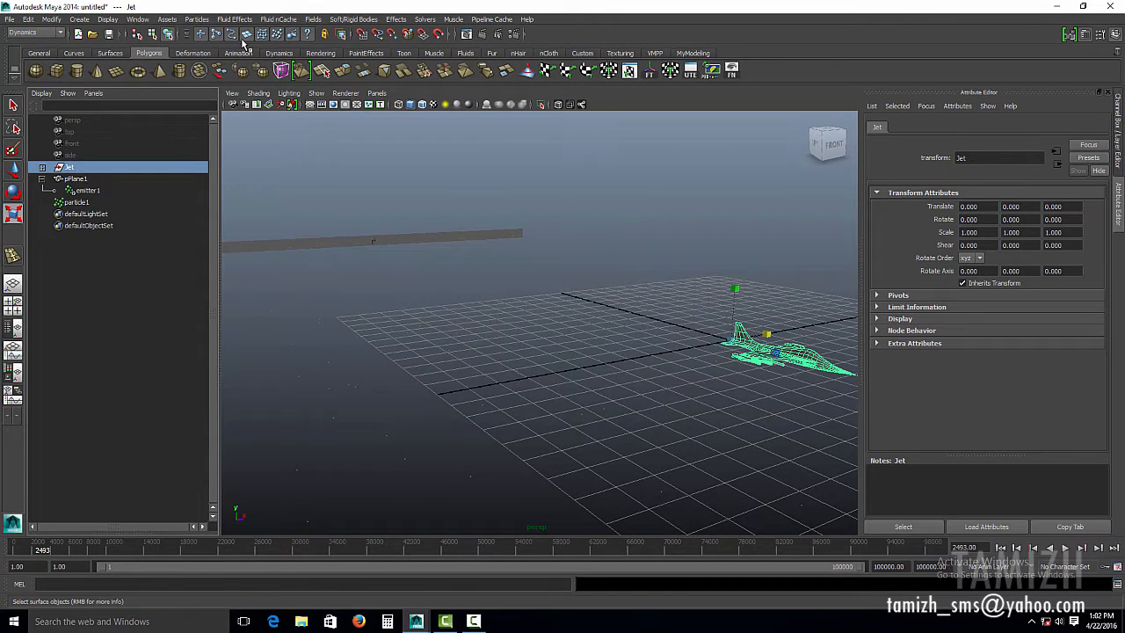
click(194, 18)
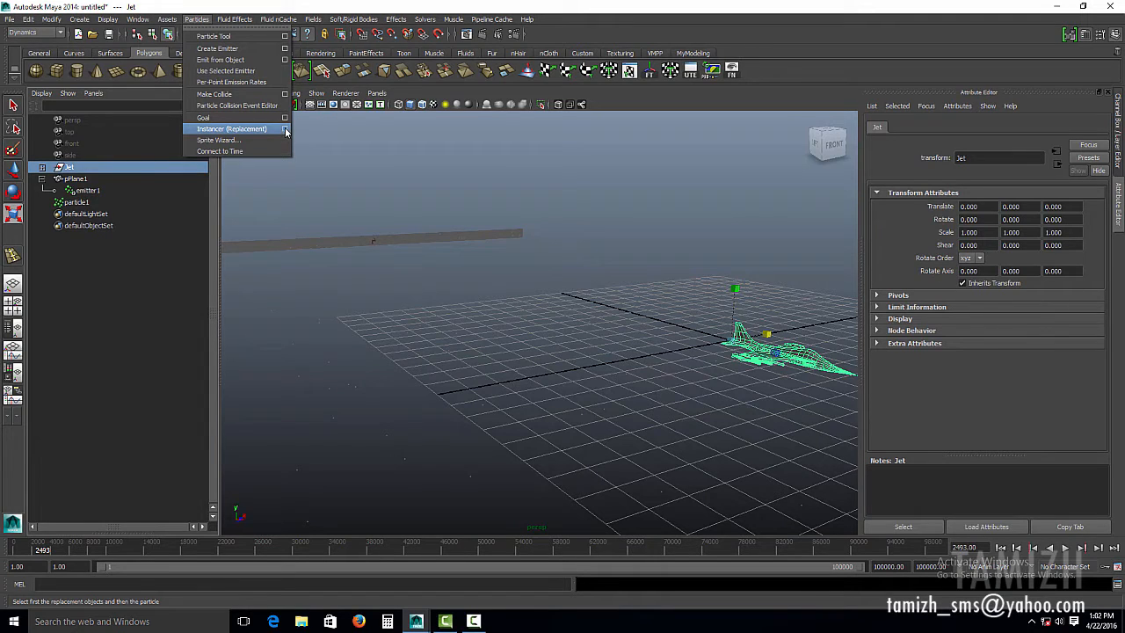
click(285, 129)
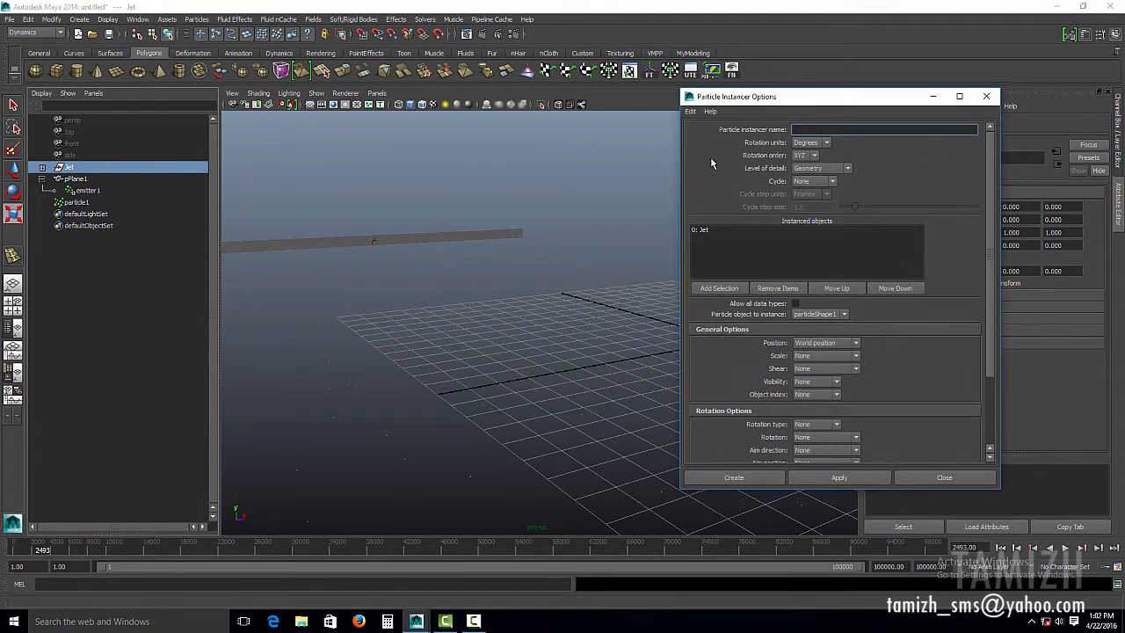
click(691, 113)
click(699, 136)
click(746, 478)
Examine the instanced jets, replay the simulation from the first frame, and stop playback.
alt+drag(669, 331, 577, 319)
alt+middle_drag(577, 319, 592, 381)
alt+right_drag(592, 381, 413, 342)
alt+drag(519, 393, 536, 501)
alt+middle_drag(536, 501, 536, 496)
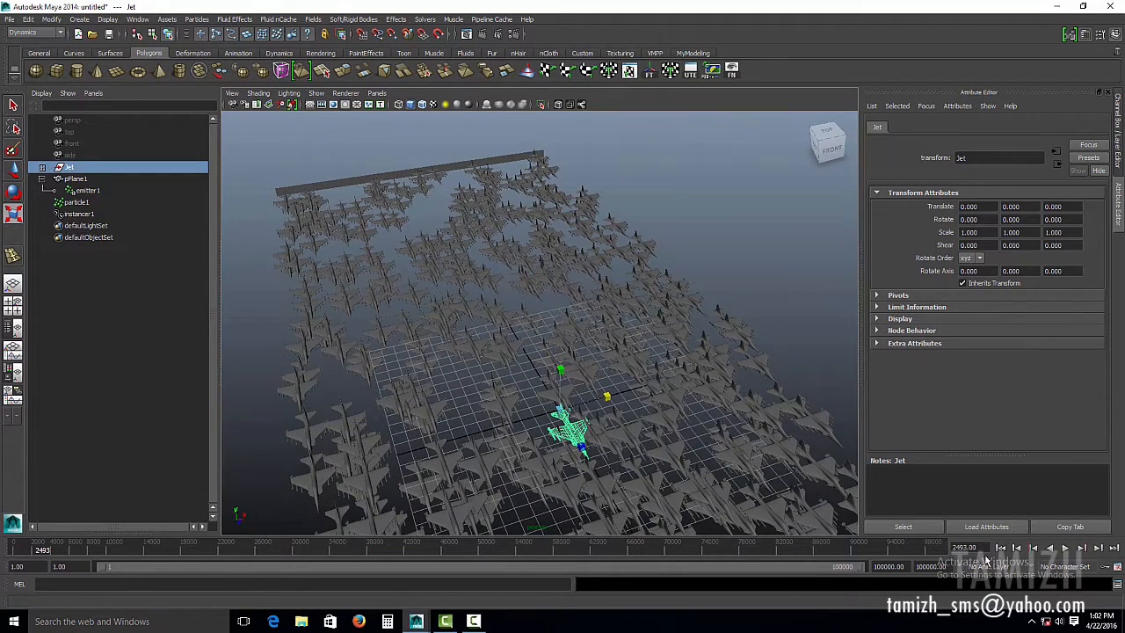
click(1000, 547)
click(1065, 546)
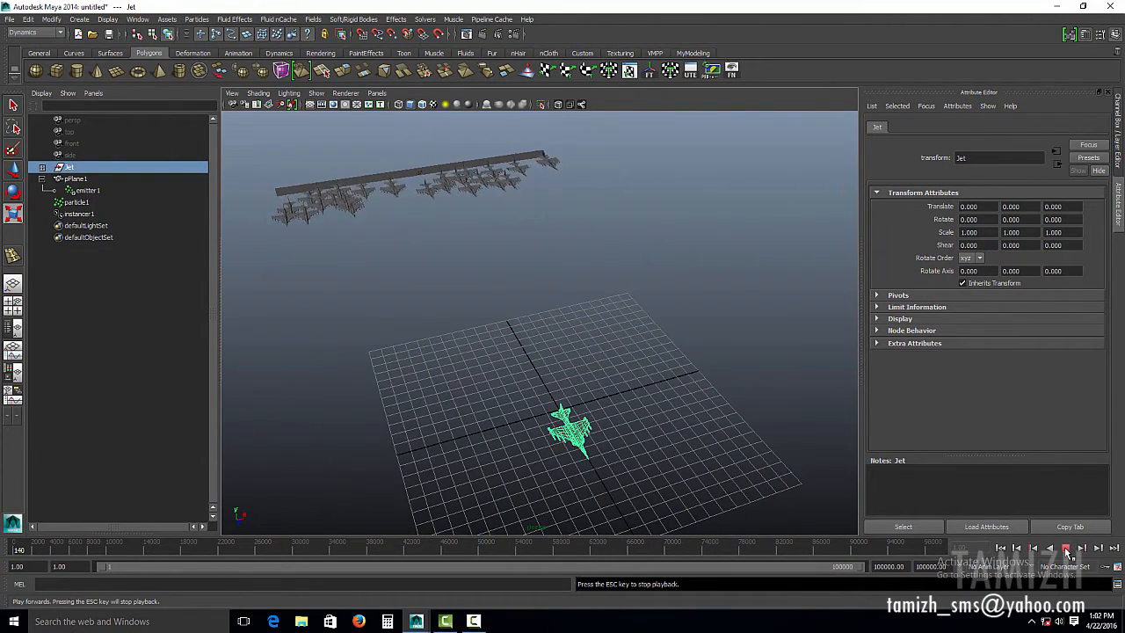
click(1065, 548)
Raise the emitter plane vertically to about 8.65 units on Y.
alt+drag(498, 386, 606, 286)
alt+middle_drag(606, 286, 785, 198)
alt+right_drag(474, 319, 563, 318)
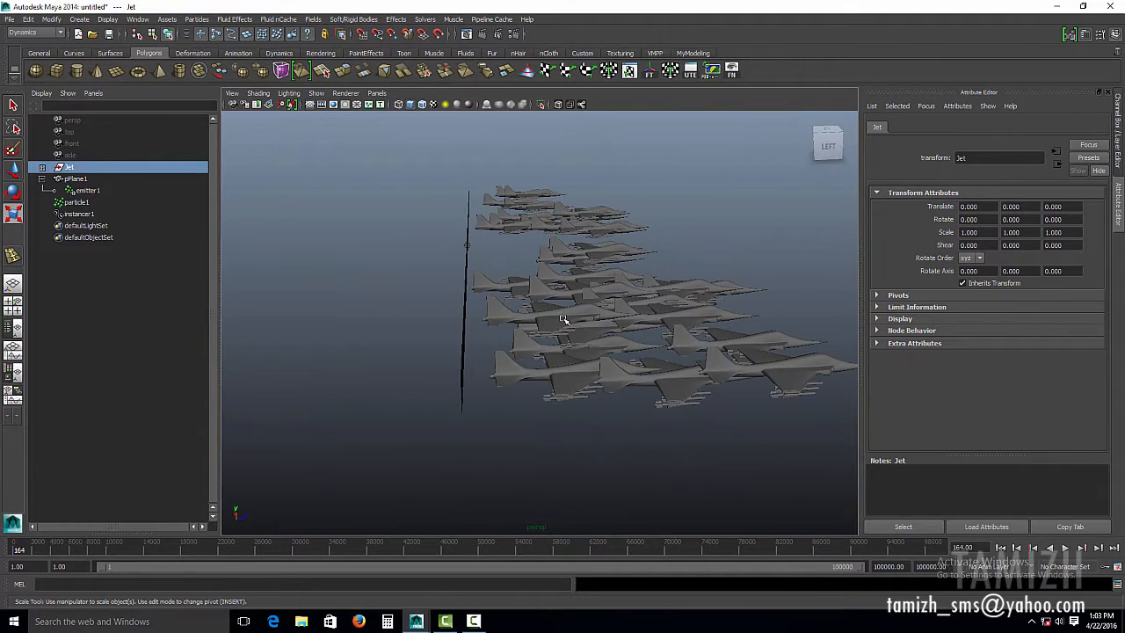
click(457, 262)
key(w)
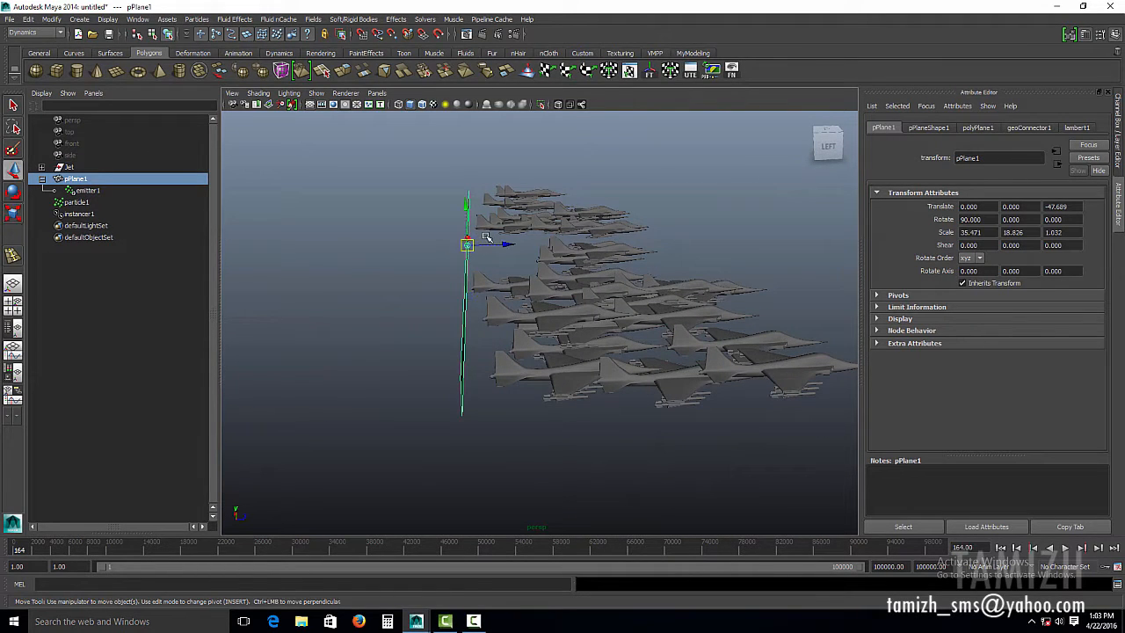
drag(468, 204, 451, 113)
Scale the Jet group down uniformly to about 0.334.
alt+drag(729, 326, 394, 345)
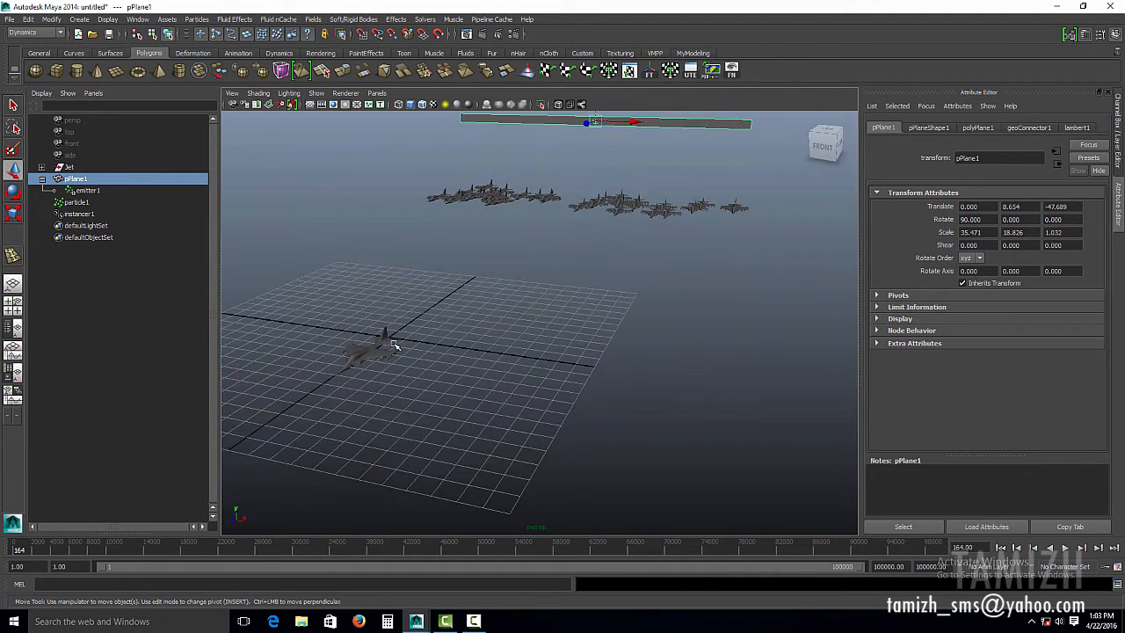
click(68, 167)
alt+middle_drag(369, 308, 529, 376)
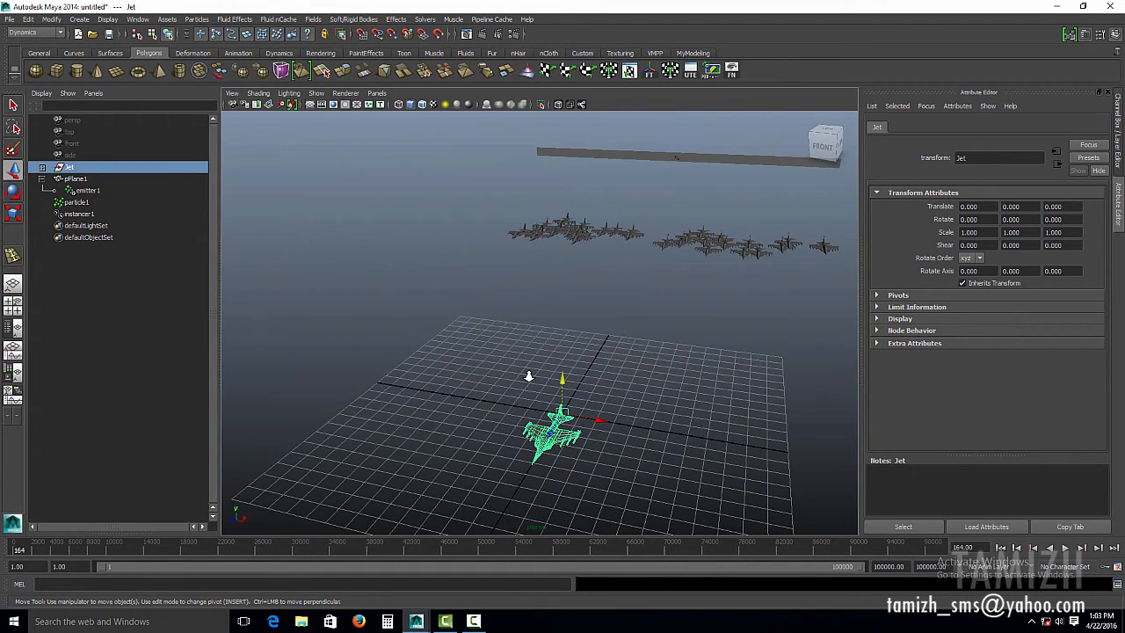
key(r)
drag(561, 420, 494, 423)
alt+drag(615, 363, 646, 350)
Replay the simulation from the first frame to check the smaller jets, and stop playback.
click(1000, 547)
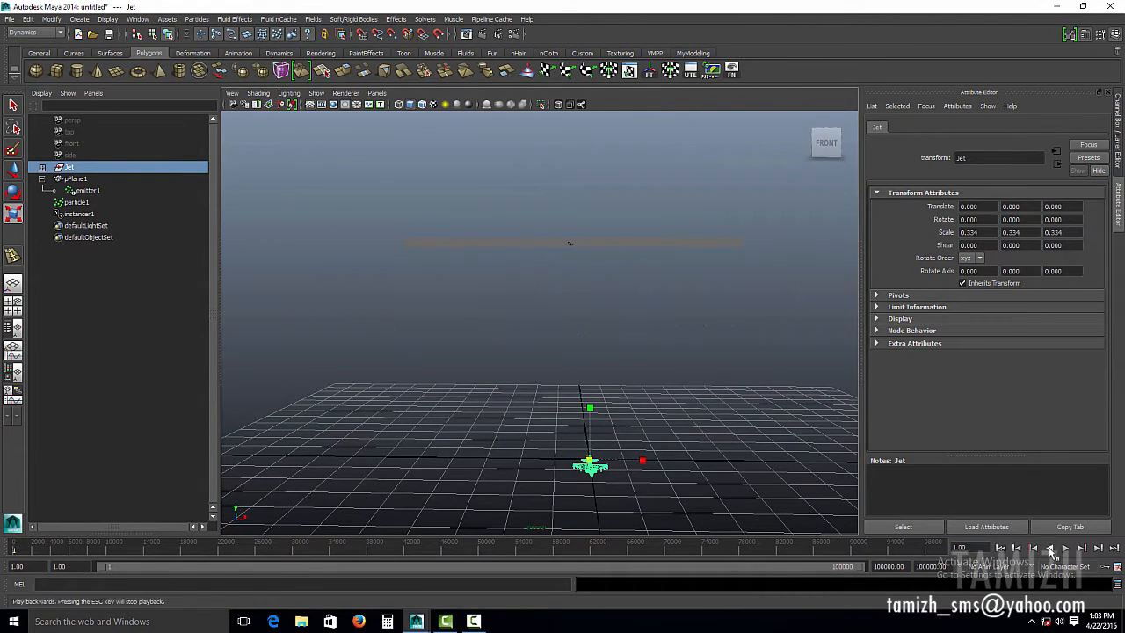
click(1066, 550)
mouse_move(697, 409)
alt+mouse_down()
mouse_move(653, 357)
mouse_move(695, 427)
alt+mouse_up()
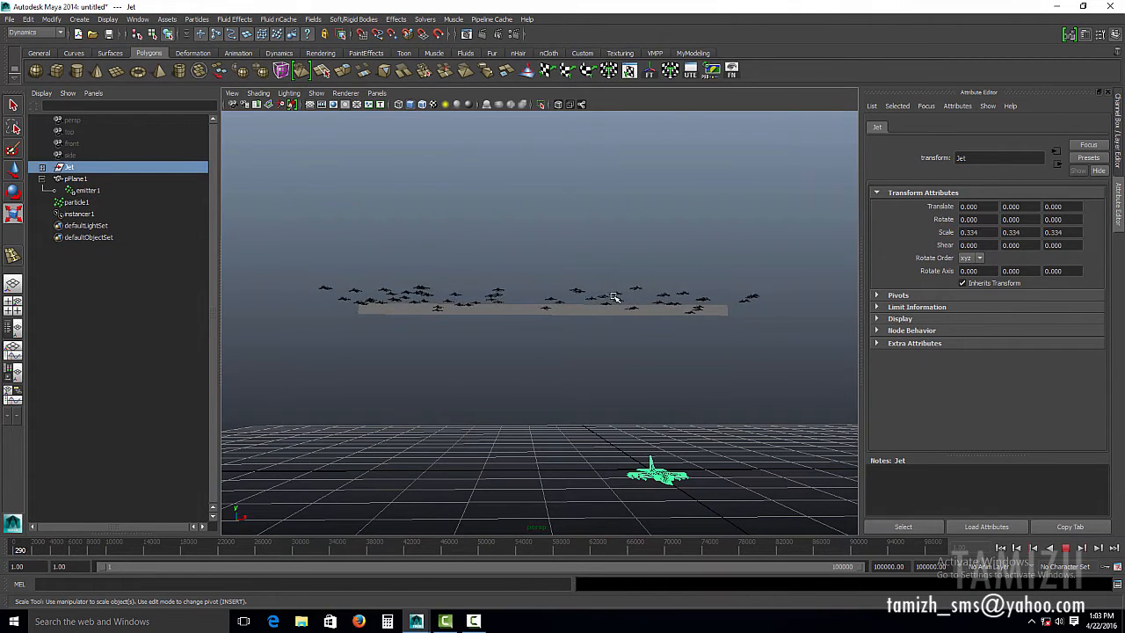
key(Escape)
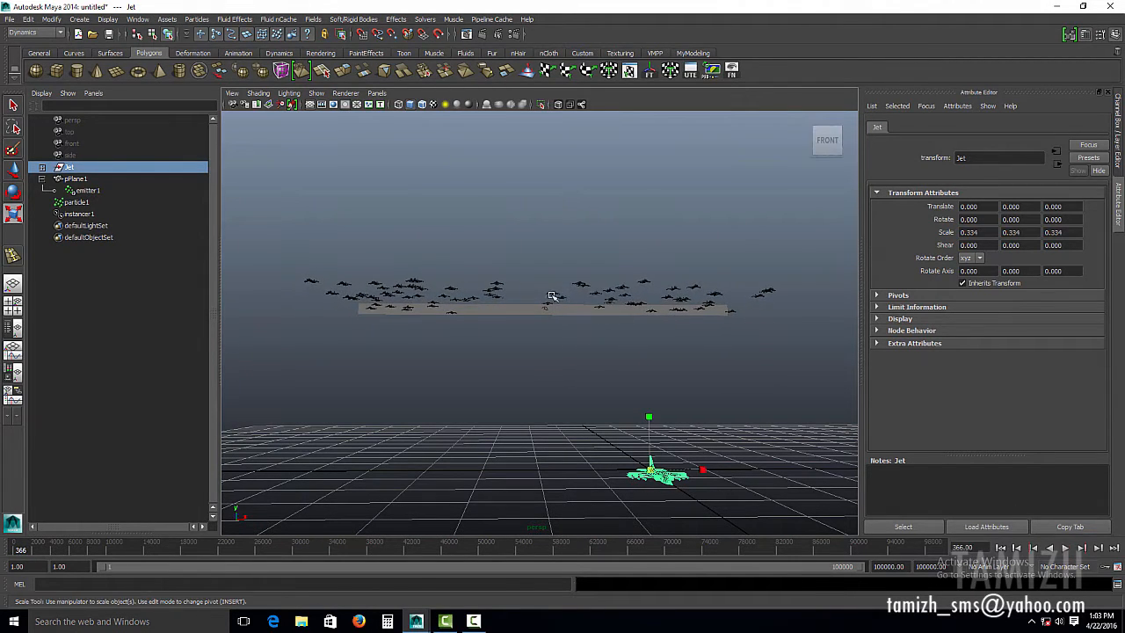
Set the emission speed of the plane's emitter to 25.
alt+drag(643, 300, 668, 334)
click(88, 190)
alt+drag(615, 281, 575, 287)
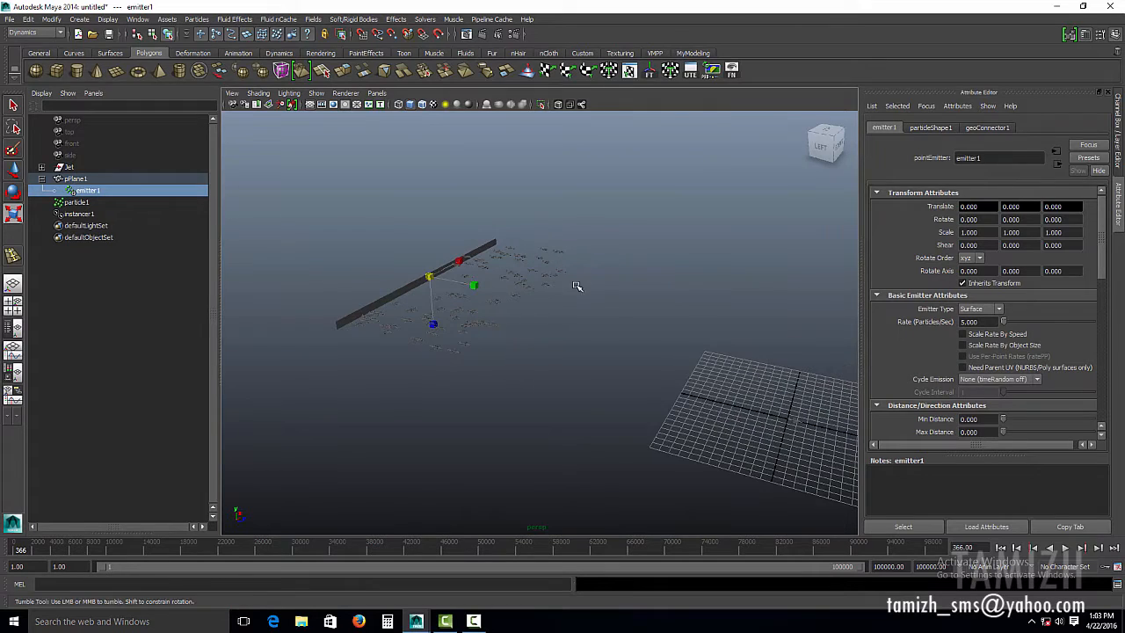
scroll(970, 352, down, 3)
scroll(970, 352, down, 2)
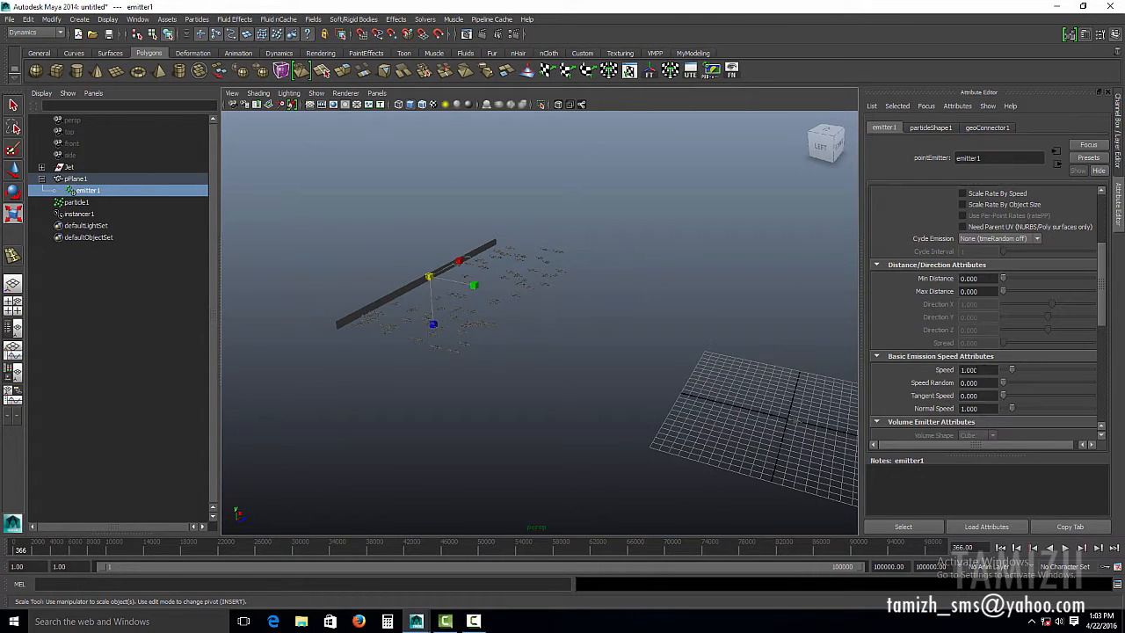
drag(977, 369, 780, 391)
Replay the simulation from the first frame in a front-facing view to check how fast the jets fly.
alt+drag(530, 352, 396, 331)
alt+right_drag(651, 369, 709, 415)
alt+middle_drag(709, 415, 663, 401)
click(1000, 547)
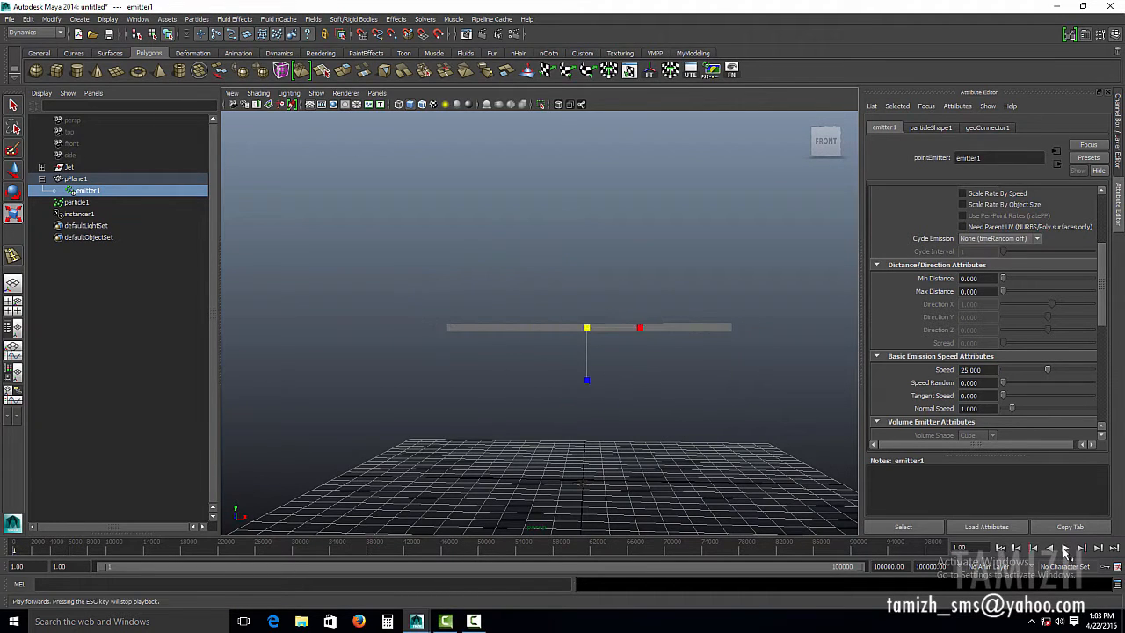
click(1065, 548)
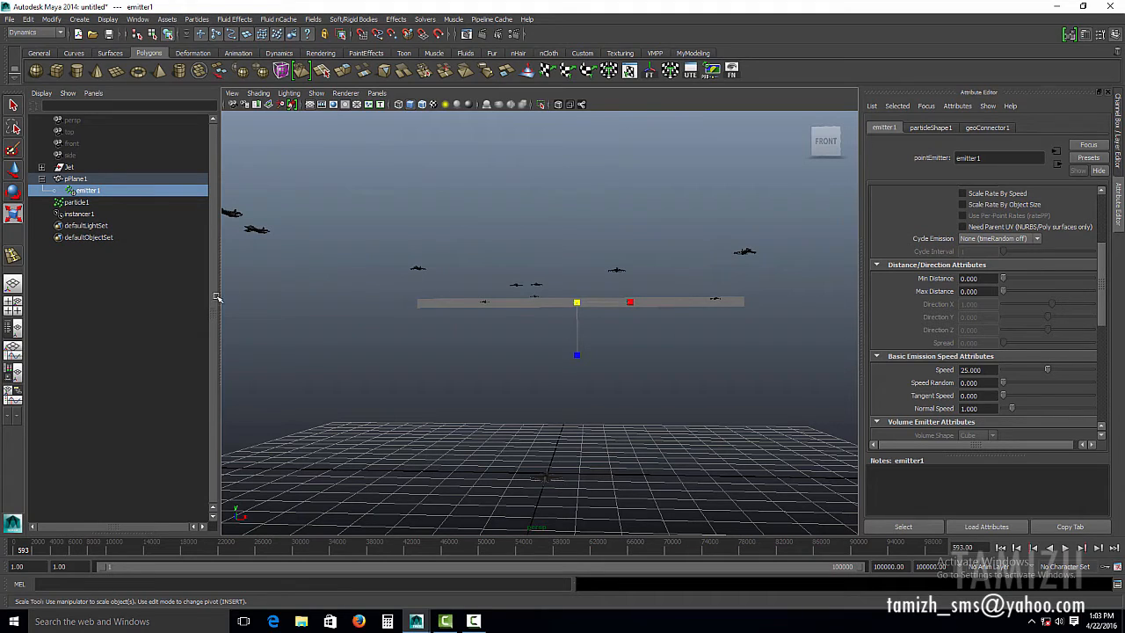
Hide the emitter plane and the original Jet group.
click(430, 304)
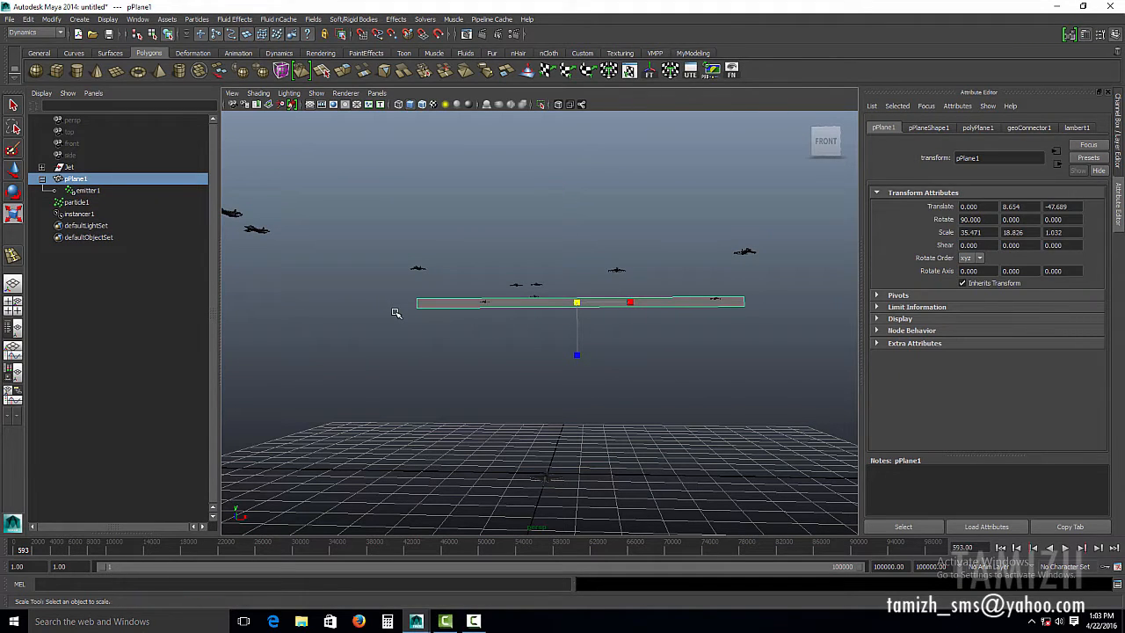
key(ctrl+h)
click(70, 167)
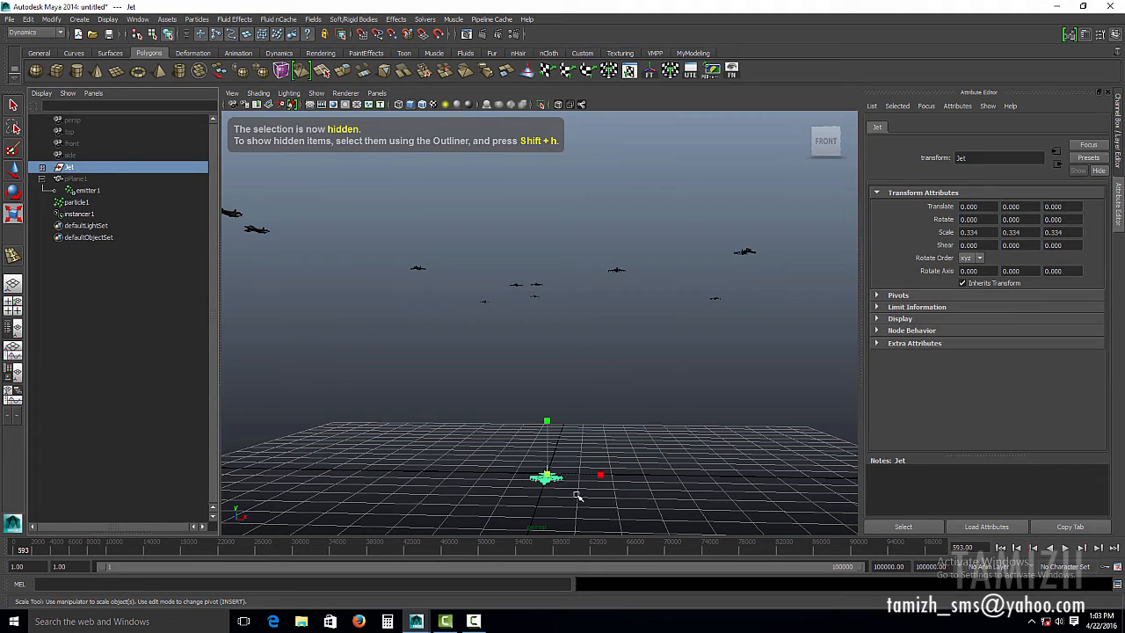
key(ctrl+h)
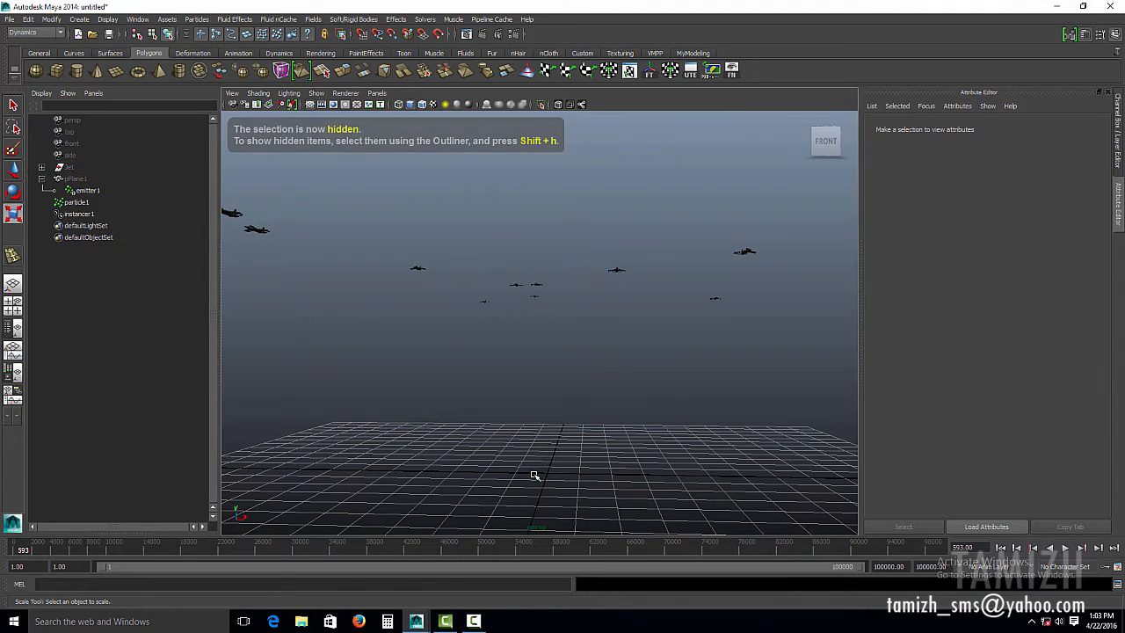
Set the particle render type of particle1 to Spheres.
alt+drag(310, 234, 255, 224)
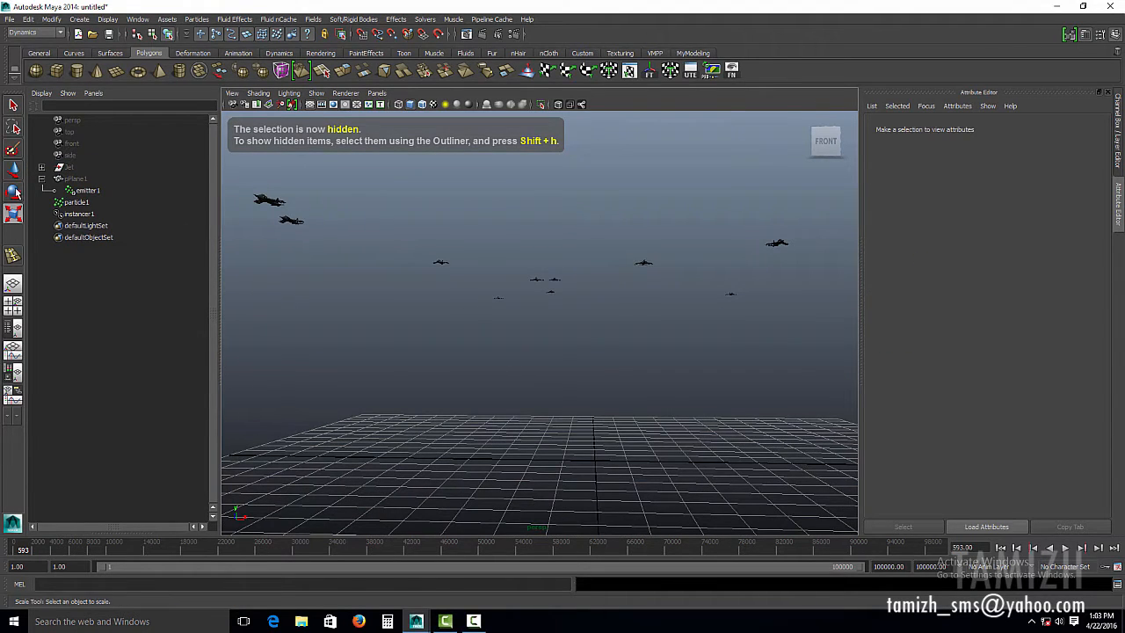
alt+drag(553, 231, 369, 274)
key(r)
mouse_move(644, 349)
alt+right_down()
mouse_move(603, 276)
mouse_move(595, 301)
mouse_move(574, 301)
mouse_move(642, 334)
alt+right_up()
alt+drag(642, 334, 694, 352)
alt+drag(628, 290, 545, 294)
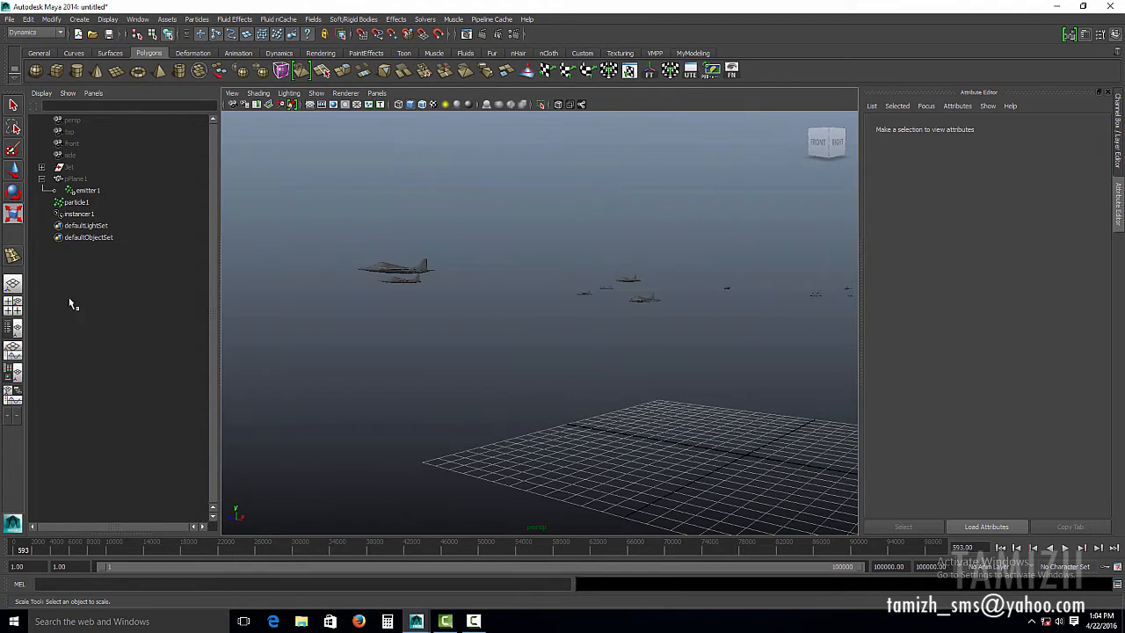
click(76, 203)
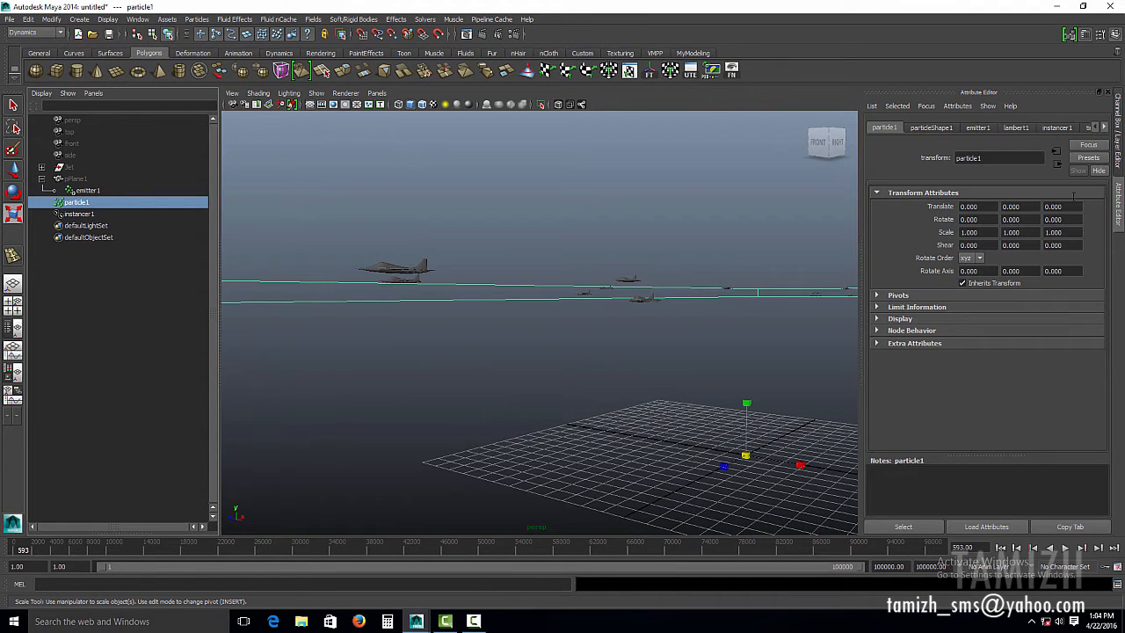
click(949, 129)
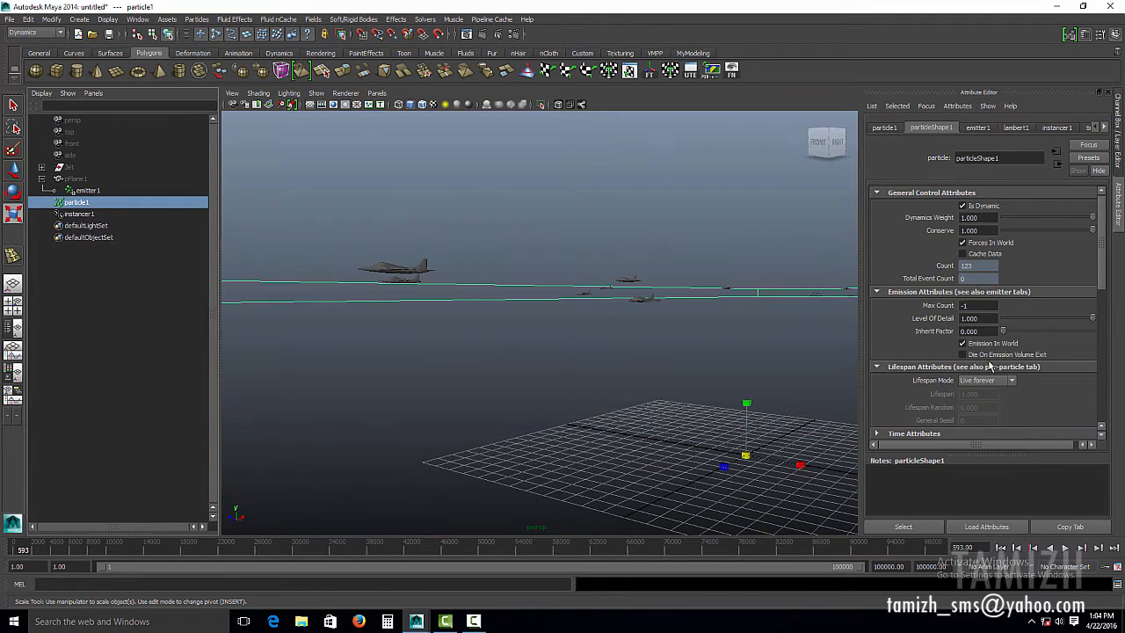
scroll(970, 342, down, 2)
scroll(975, 348, down, 3)
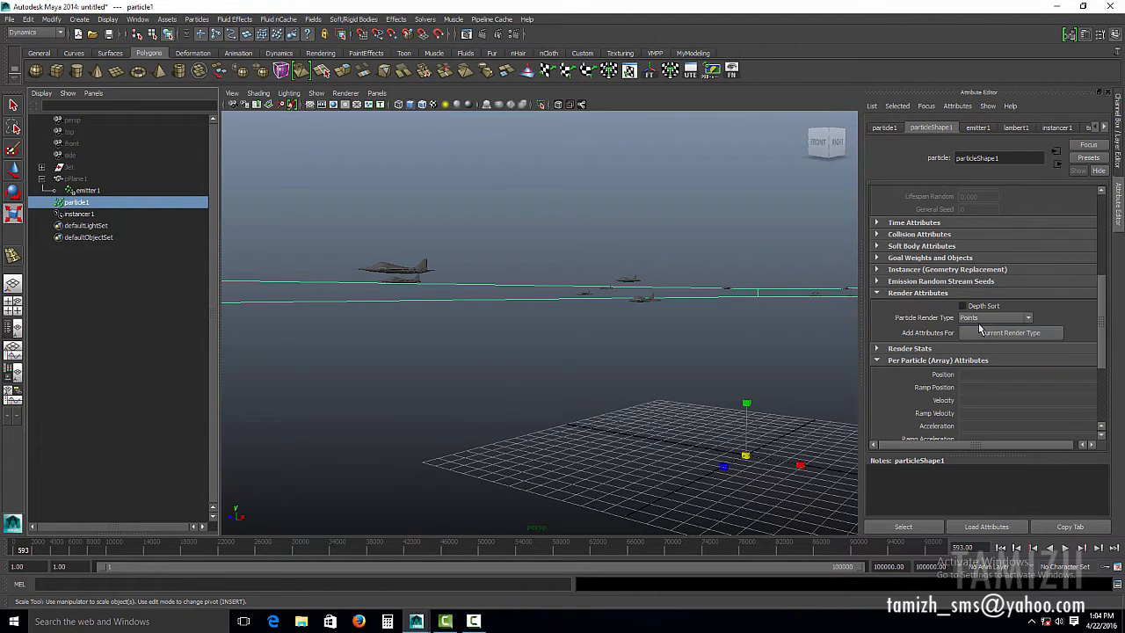
click(998, 320)
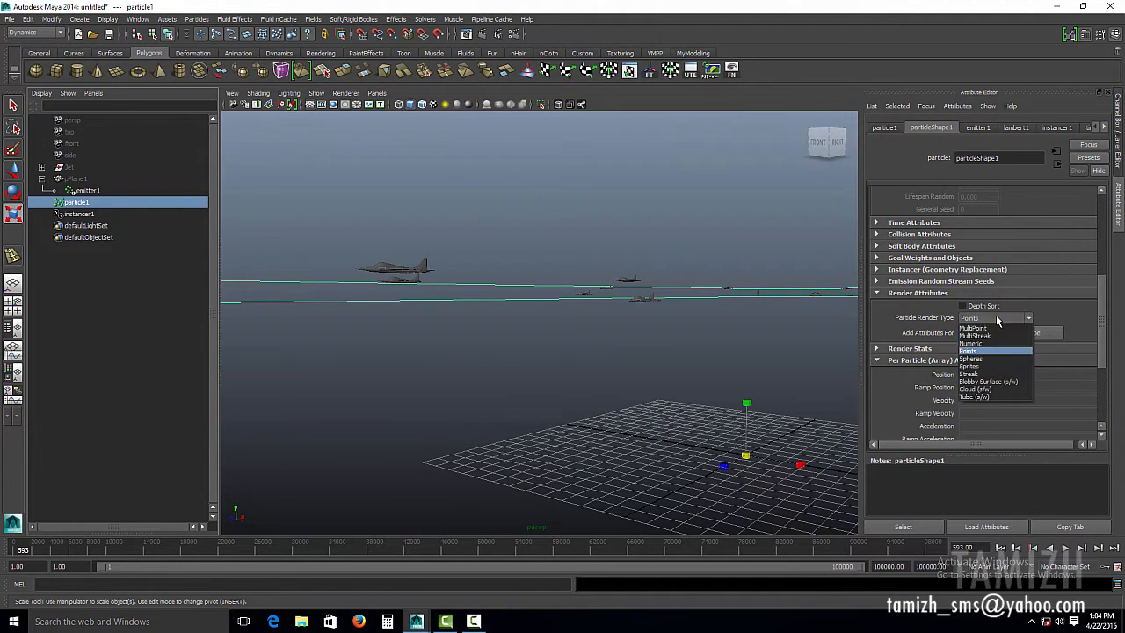
click(982, 360)
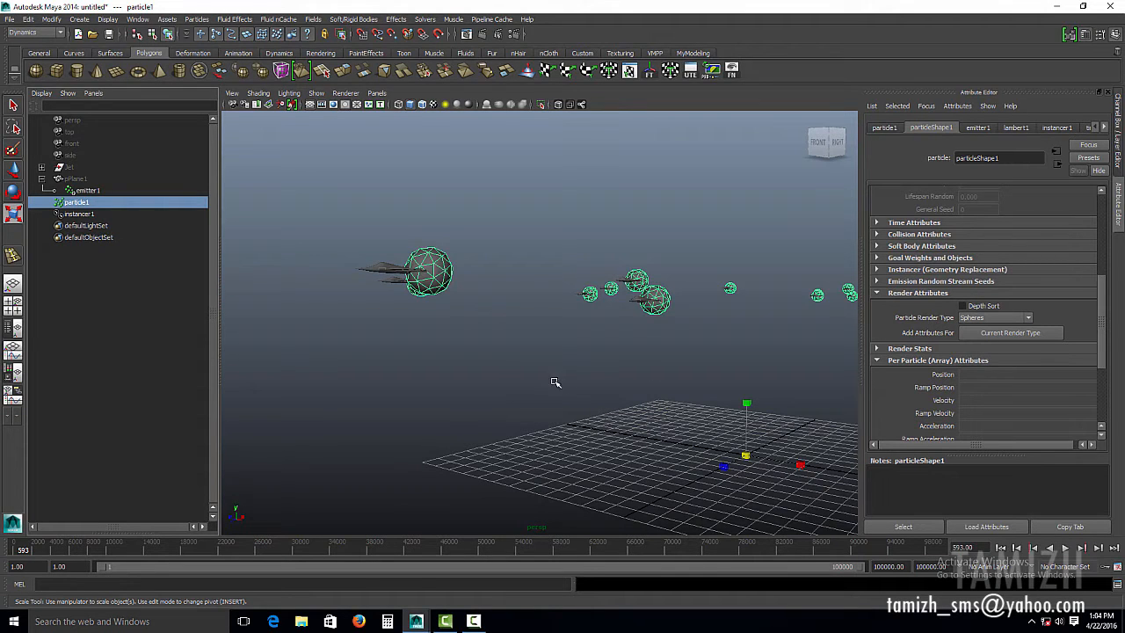
Add the attributes for the sphere render type and set the particle radius to 0.1.
alt+drag(464, 271, 434, 286)
alt+middle_drag(434, 286, 577, 211)
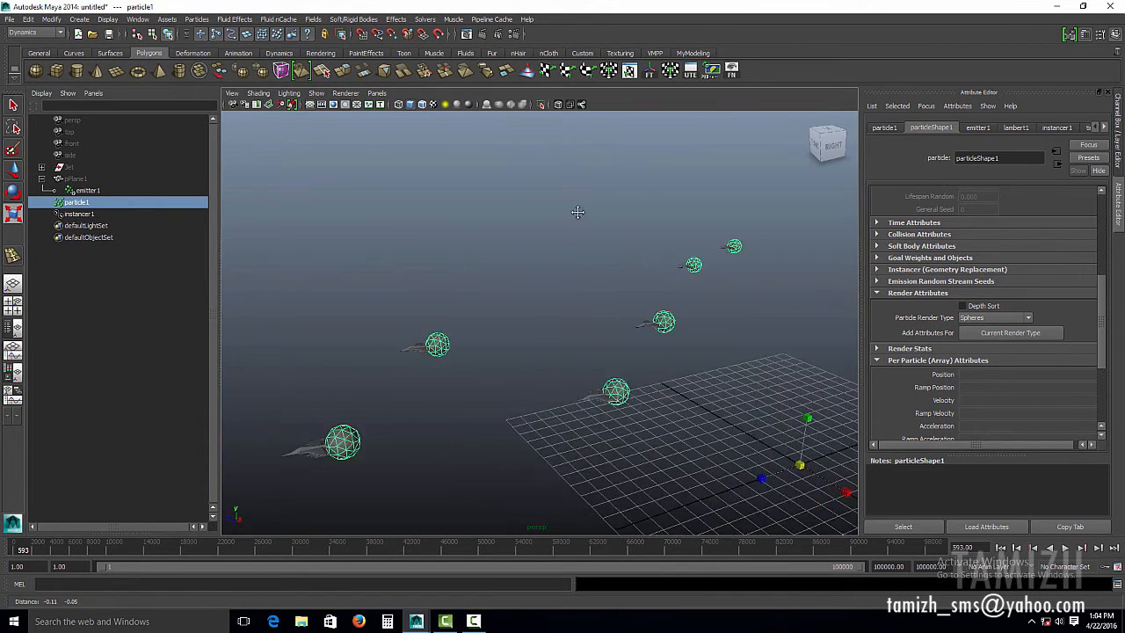
alt+right_drag(577, 211, 537, 261)
alt+middle_drag(537, 261, 616, 232)
alt+right_drag(616, 232, 625, 264)
alt+middle_drag(623, 334, 477, 317)
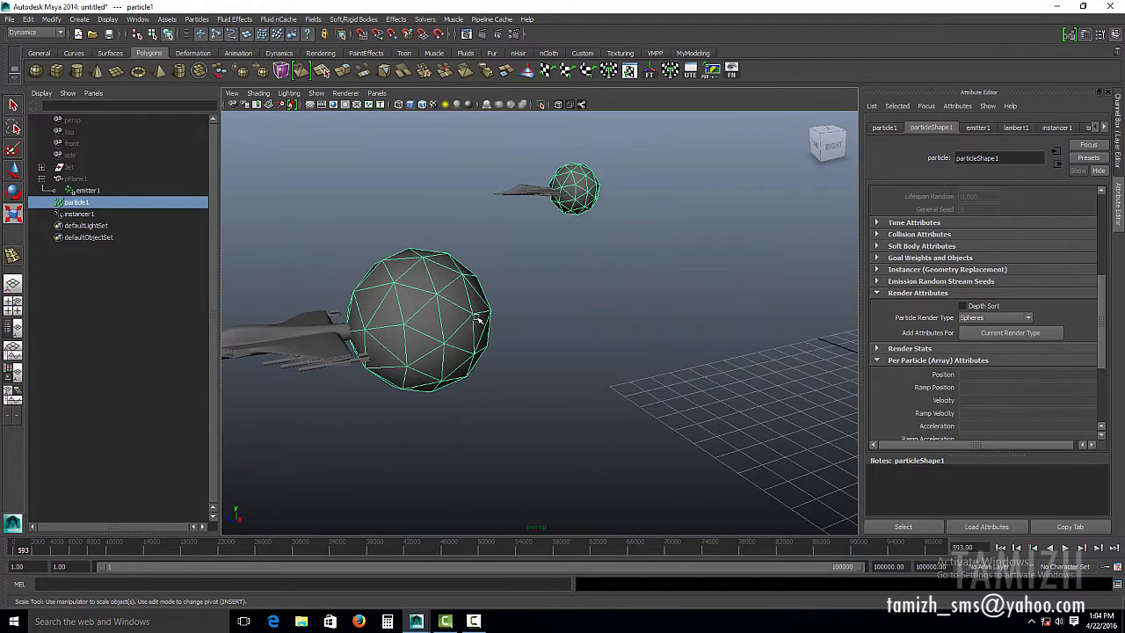
click(1002, 333)
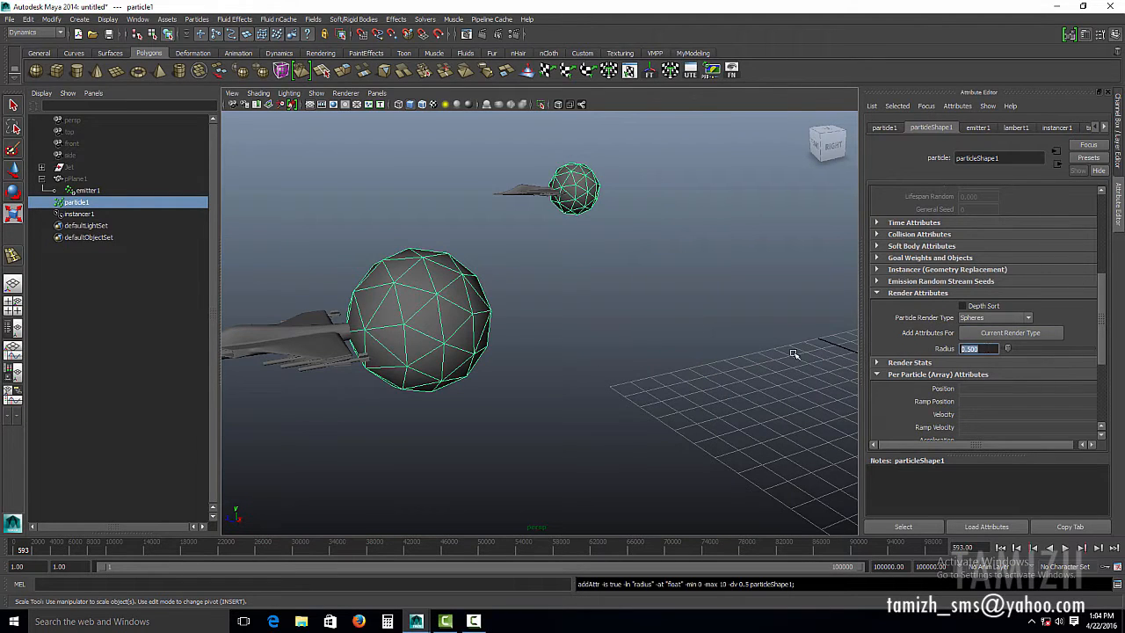
key(Return)
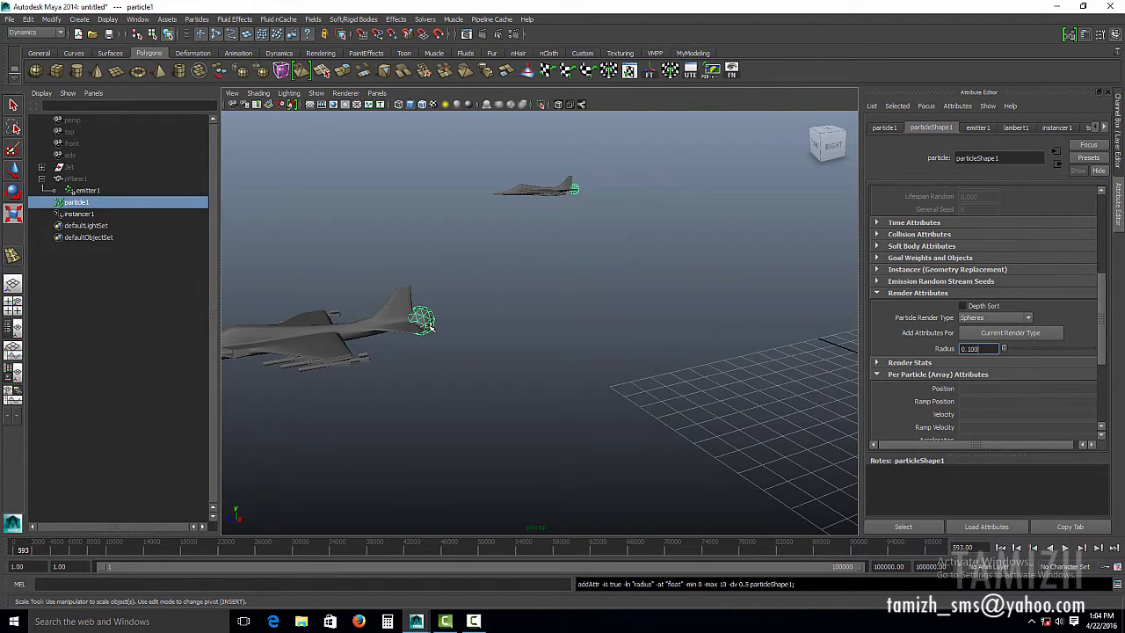
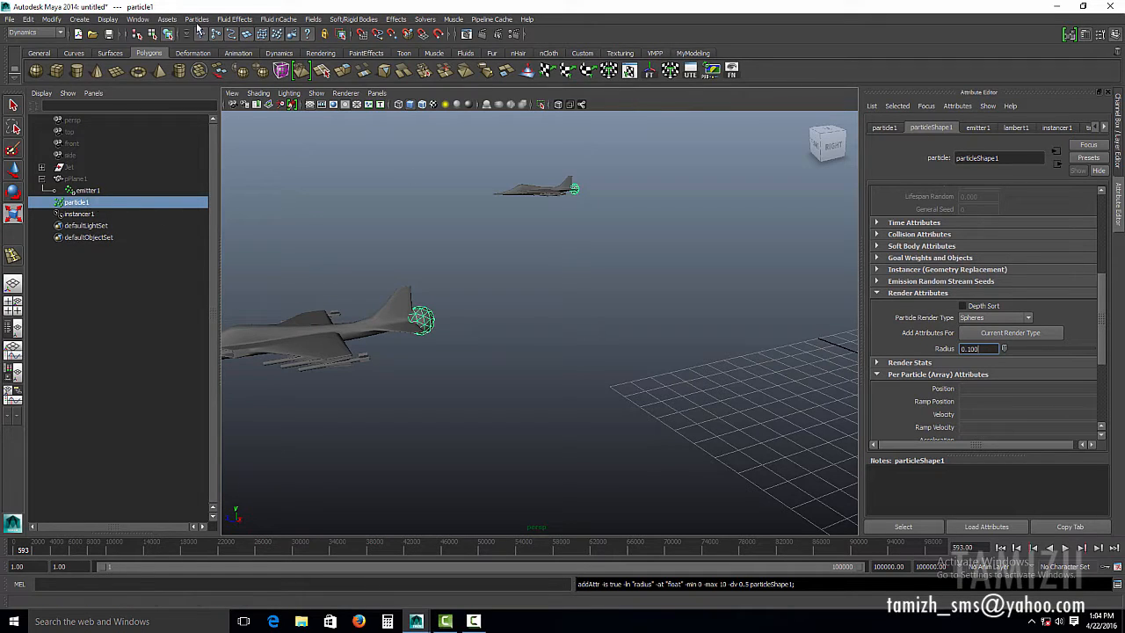
Create an Omni emitter on particle1 with Emit from Object, keeping a rate of 100 particles per second and a speed of 1.
click(197, 20)
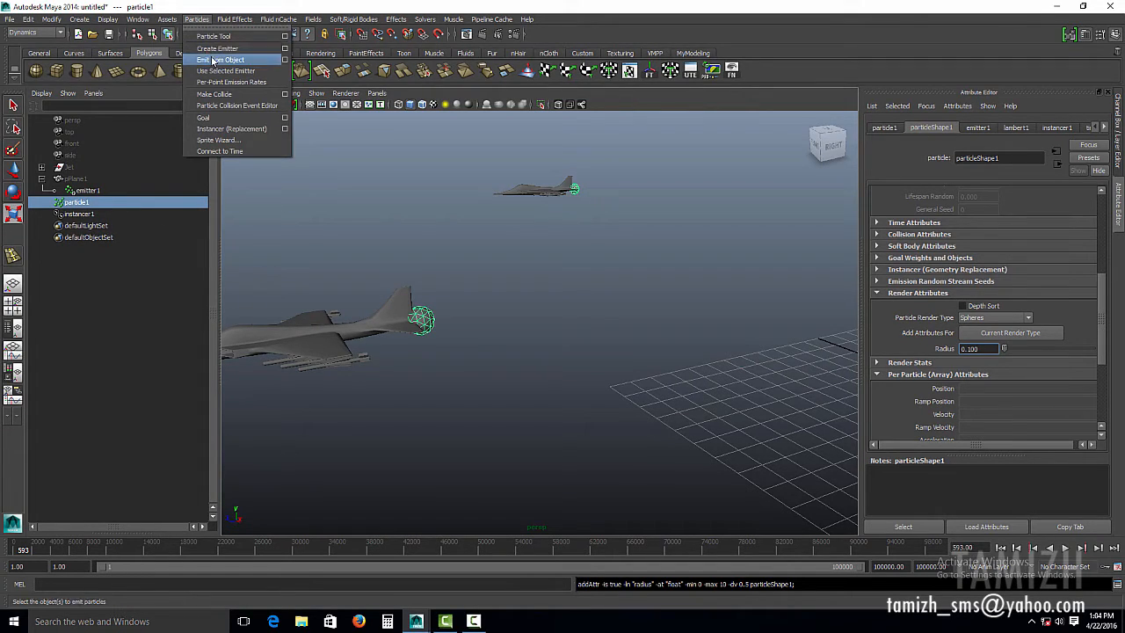
click(285, 60)
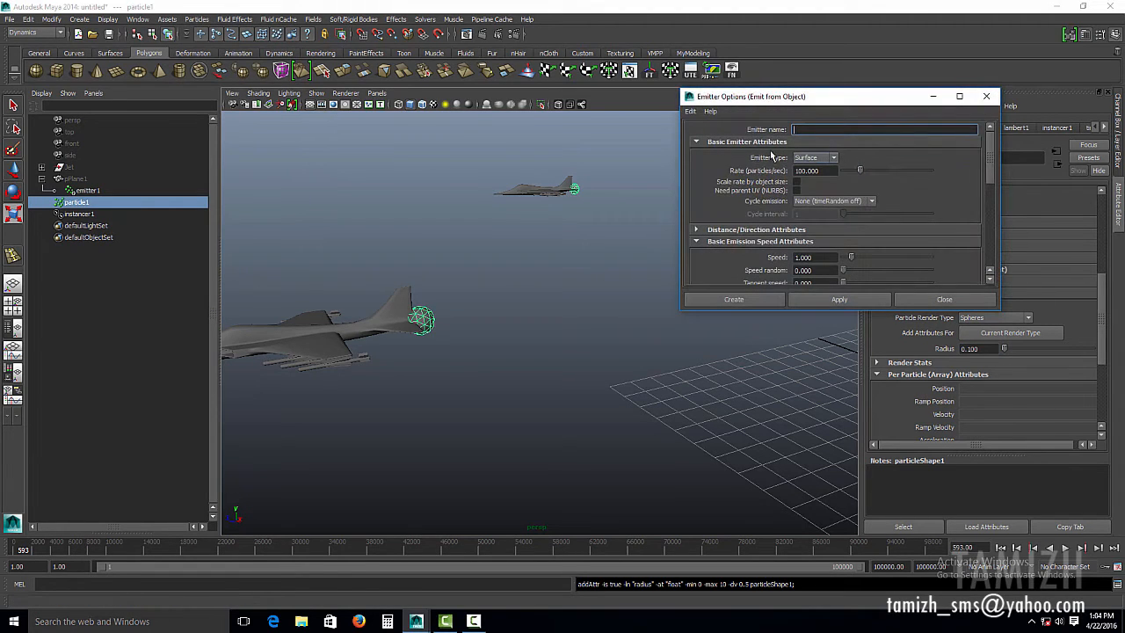
click(813, 158)
click(809, 170)
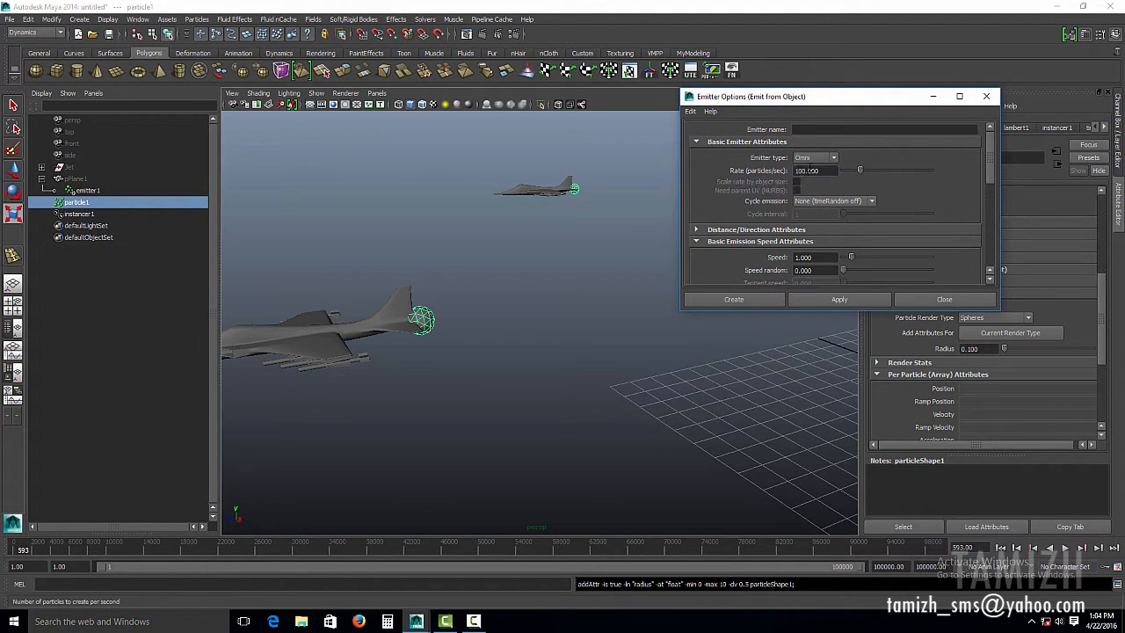
click(743, 300)
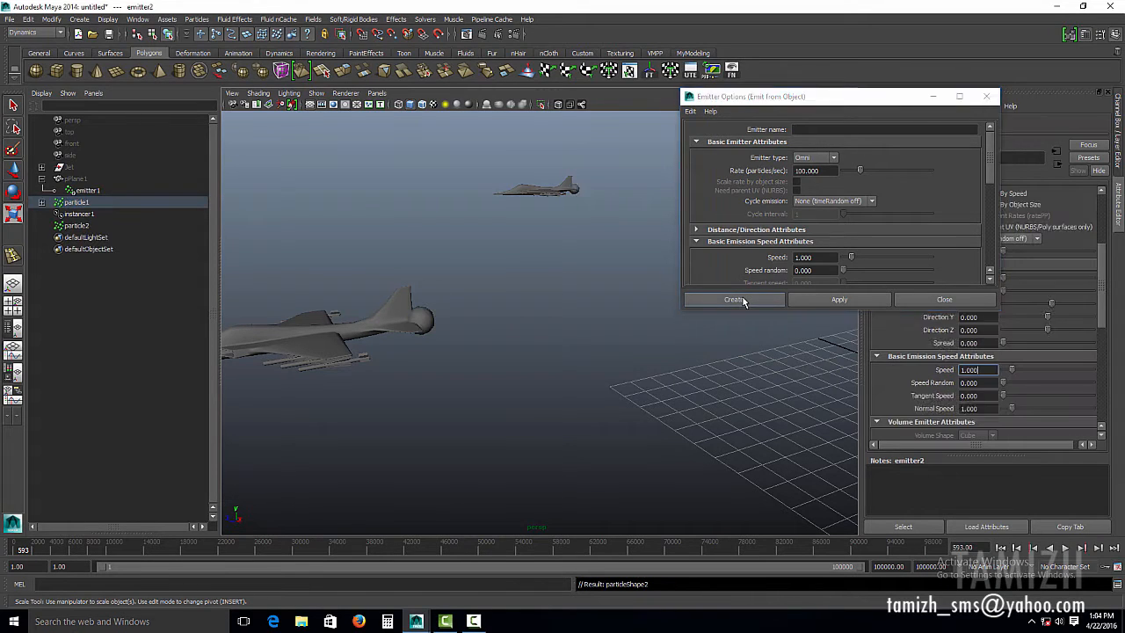
Replay the simulation from the first frame and examine the particles emitted behind the flying jets.
alt+drag(708, 442, 710, 351)
alt+middle_drag(710, 351, 620, 391)
alt+right_drag(620, 392, 686, 395)
alt+middle_drag(686, 395, 526, 421)
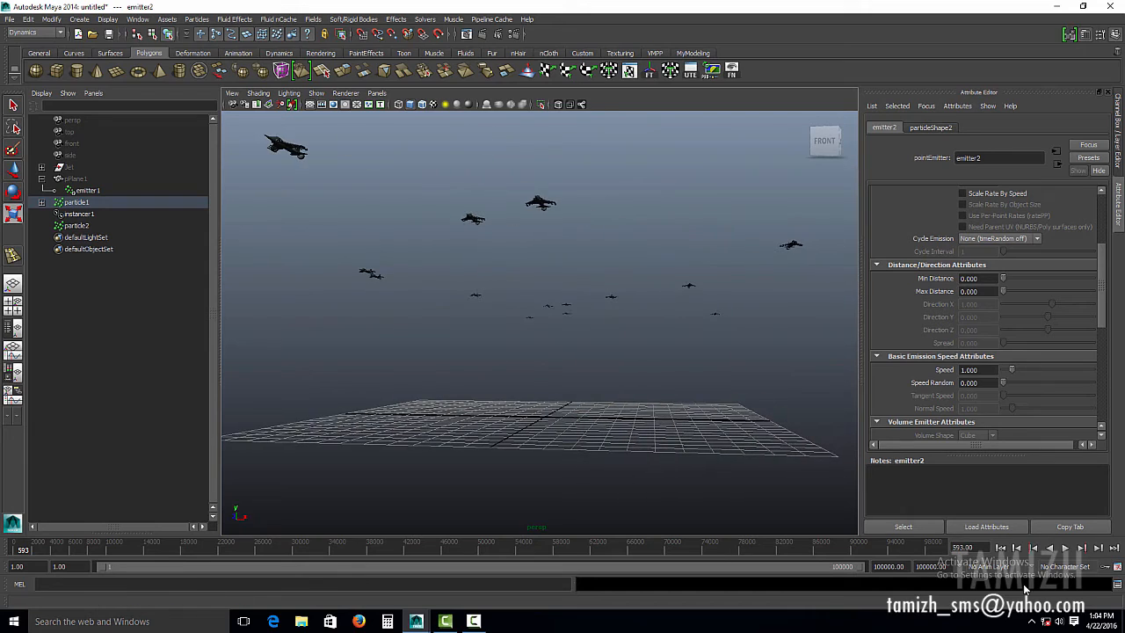
click(1000, 548)
click(1065, 547)
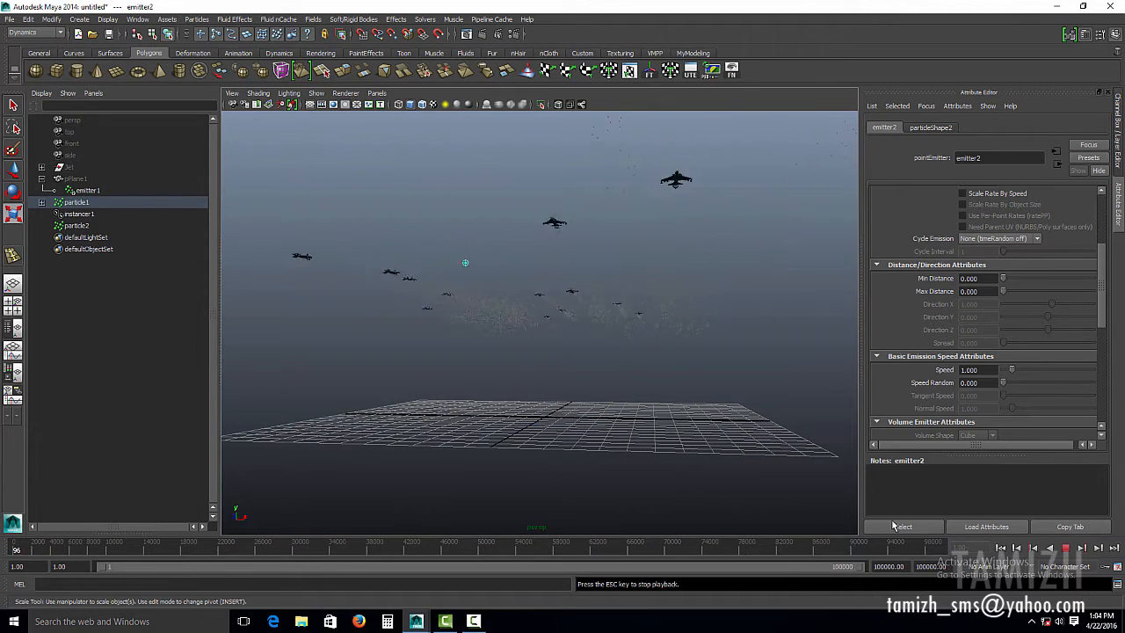
alt+middle_drag(559, 310, 552, 319)
alt+right_drag(553, 319, 622, 382)
alt+middle_drag(622, 382, 643, 359)
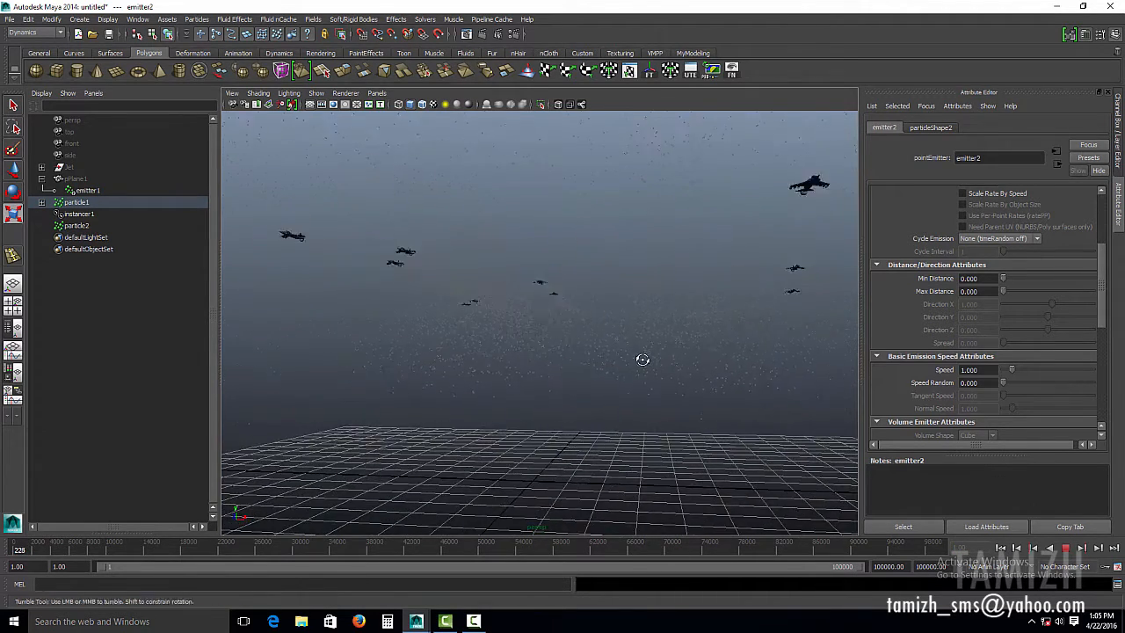
alt+drag(642, 359, 562, 346)
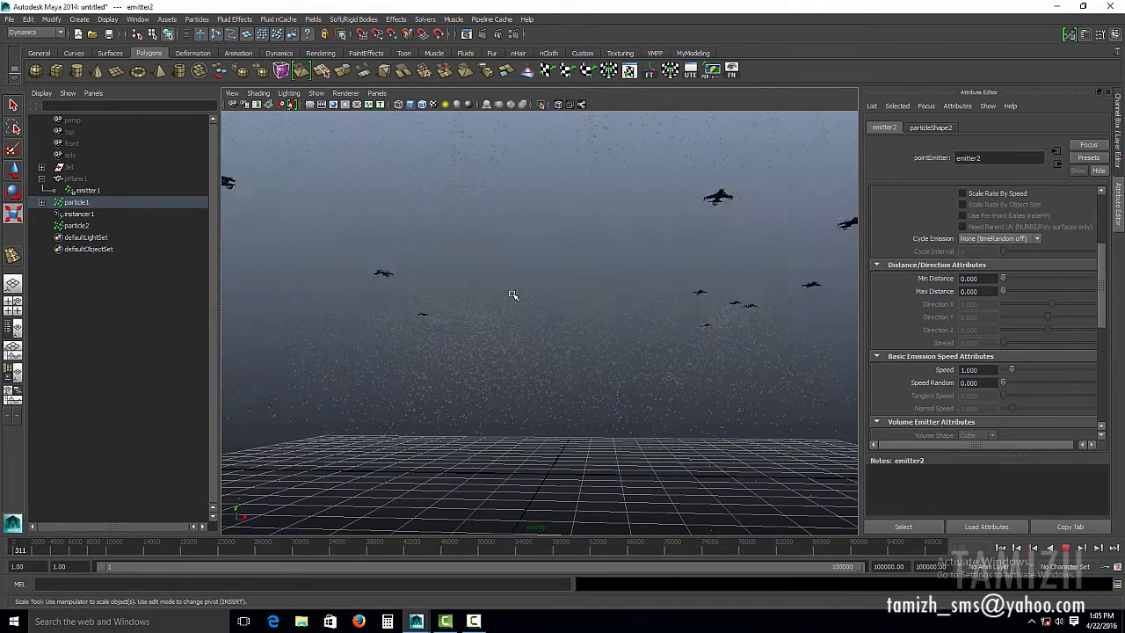
Stop the playback and give particle2 a Random range lifespan of 0.5 with a lifespan random of 0.2.
click(1065, 549)
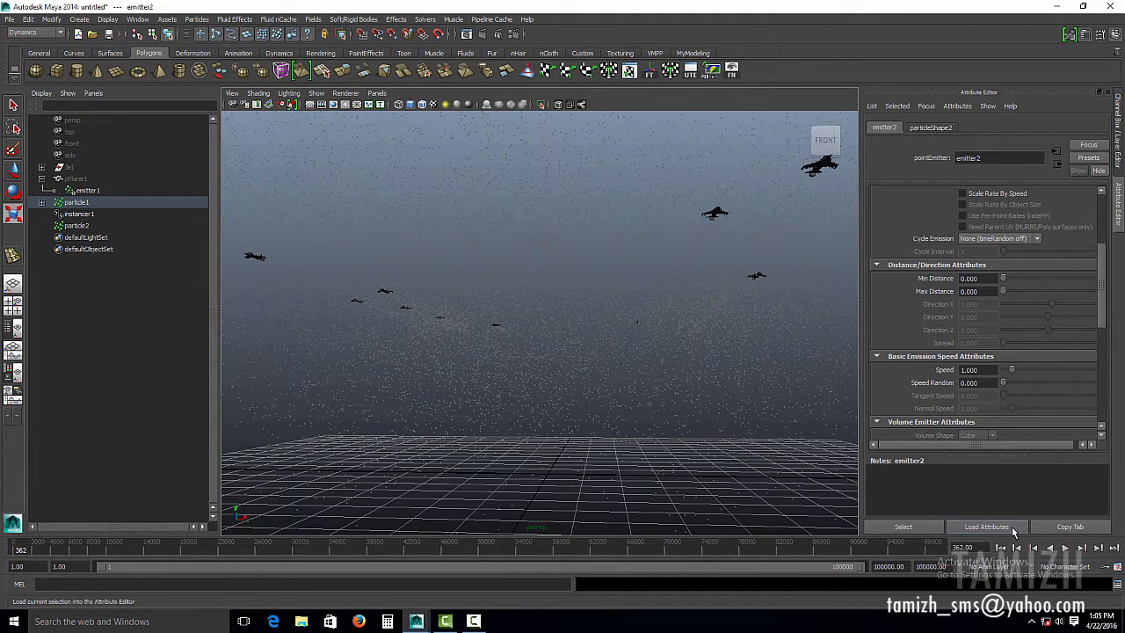
click(86, 229)
alt+drag(603, 369, 608, 298)
scroll(997, 312, up, 5)
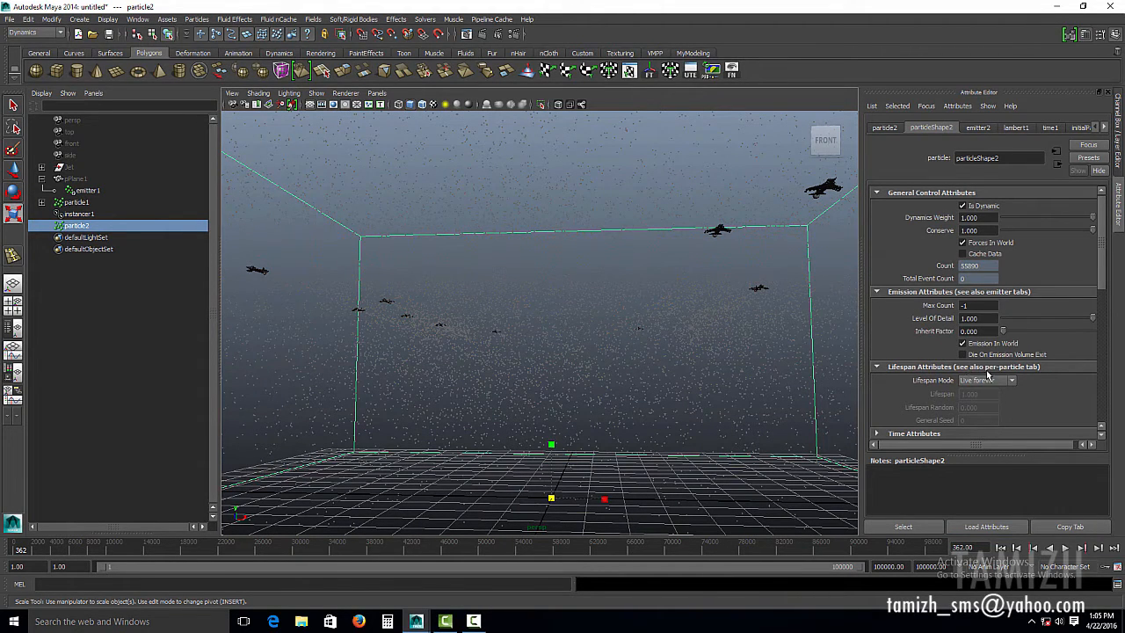
click(990, 380)
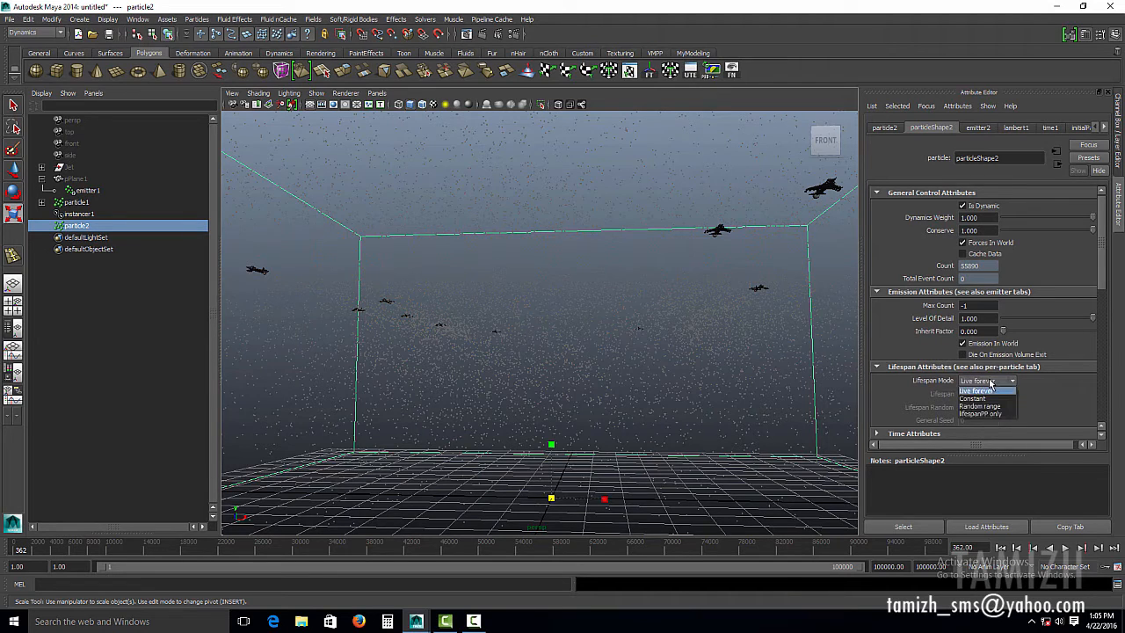
click(984, 407)
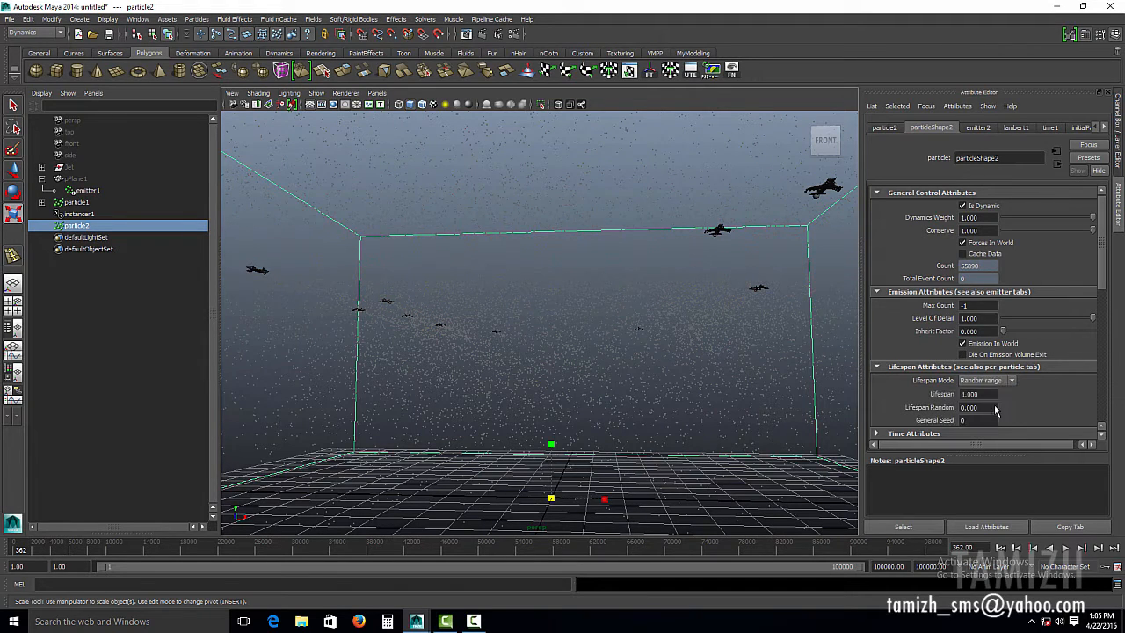
drag(983, 396, 905, 394)
drag(985, 407, 860, 418)
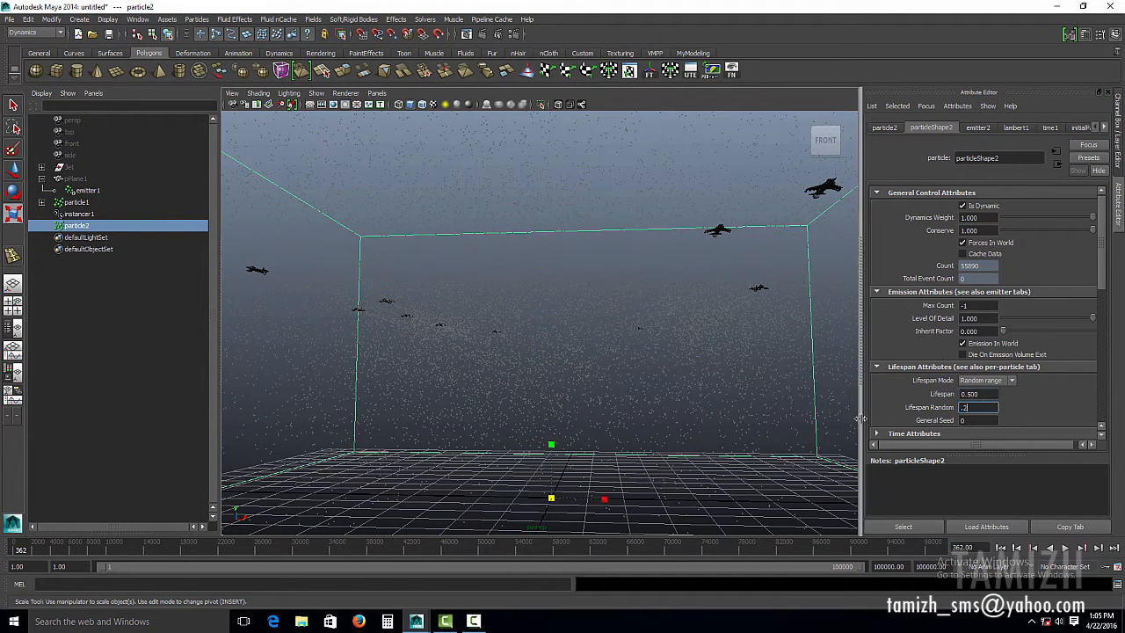
text(.2)
key(Return)
Play the simulation from the first frame to check the particle trails behind the jets, and stop it.
click(1001, 547)
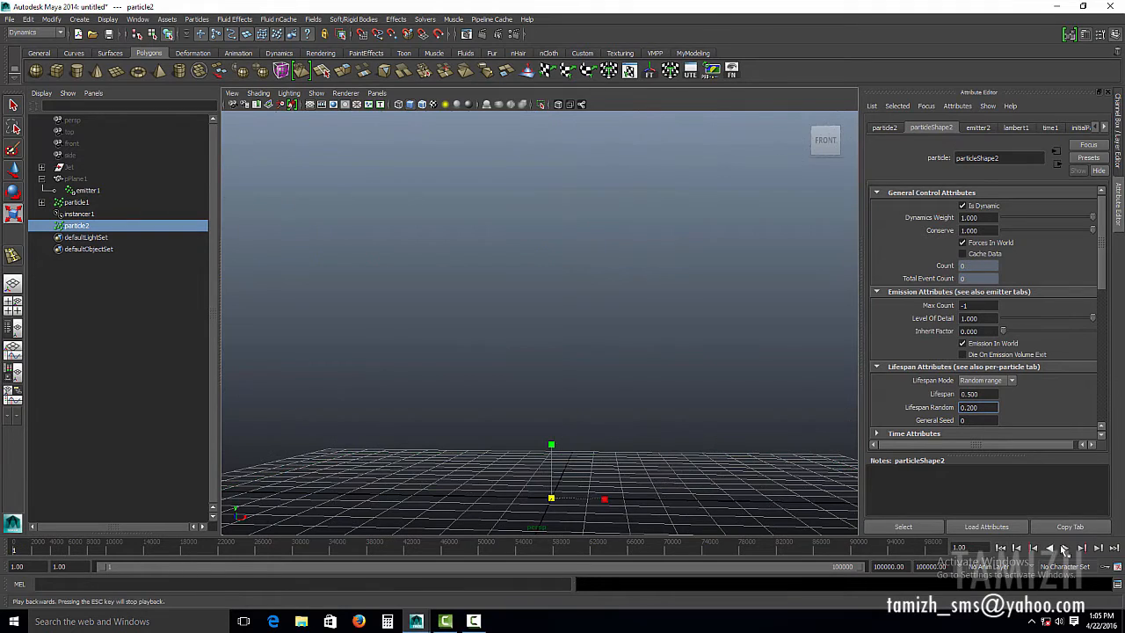
click(1064, 547)
alt+drag(633, 328, 675, 401)
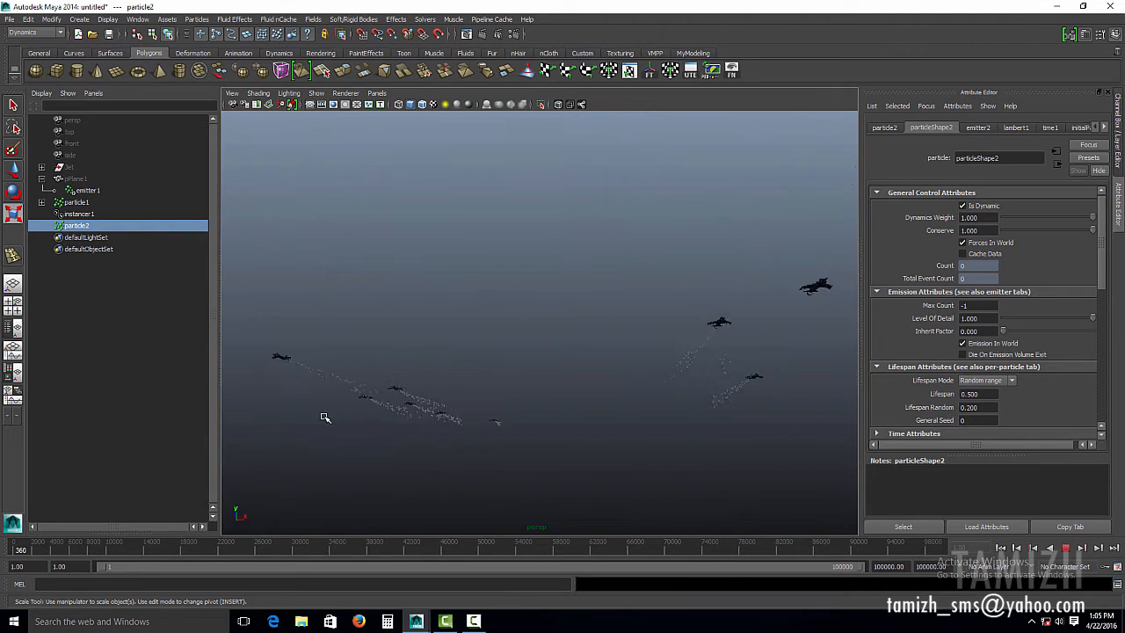
click(1064, 548)
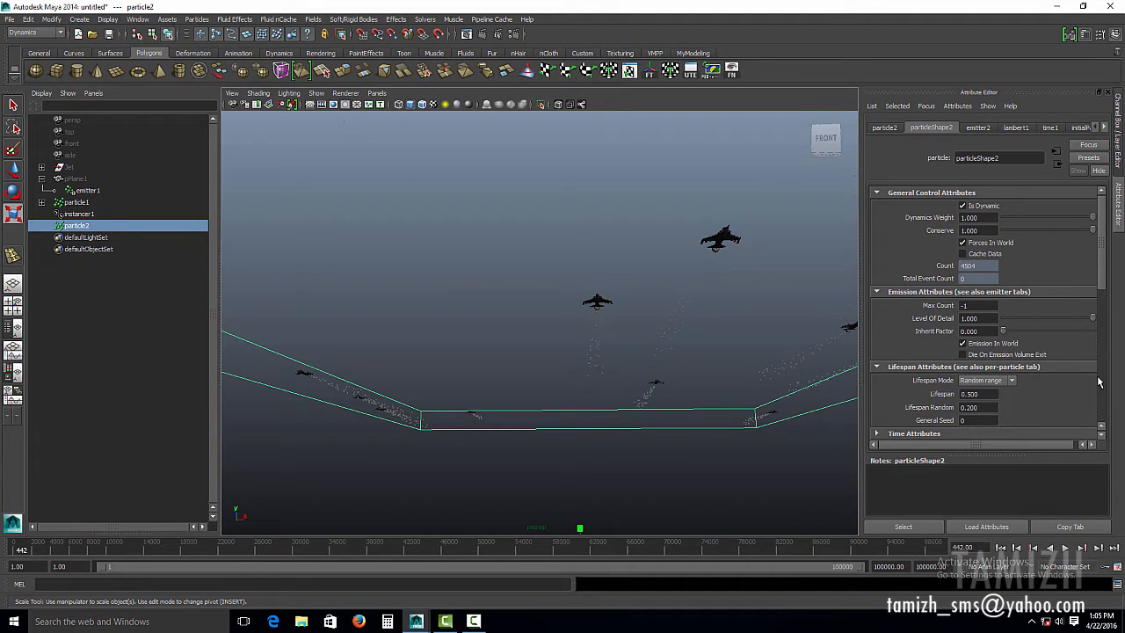
Set particle2's render type to Cloud (s/w), add the attributes for that render type and set the radius to 0.2.
drag(1104, 254, 1099, 339)
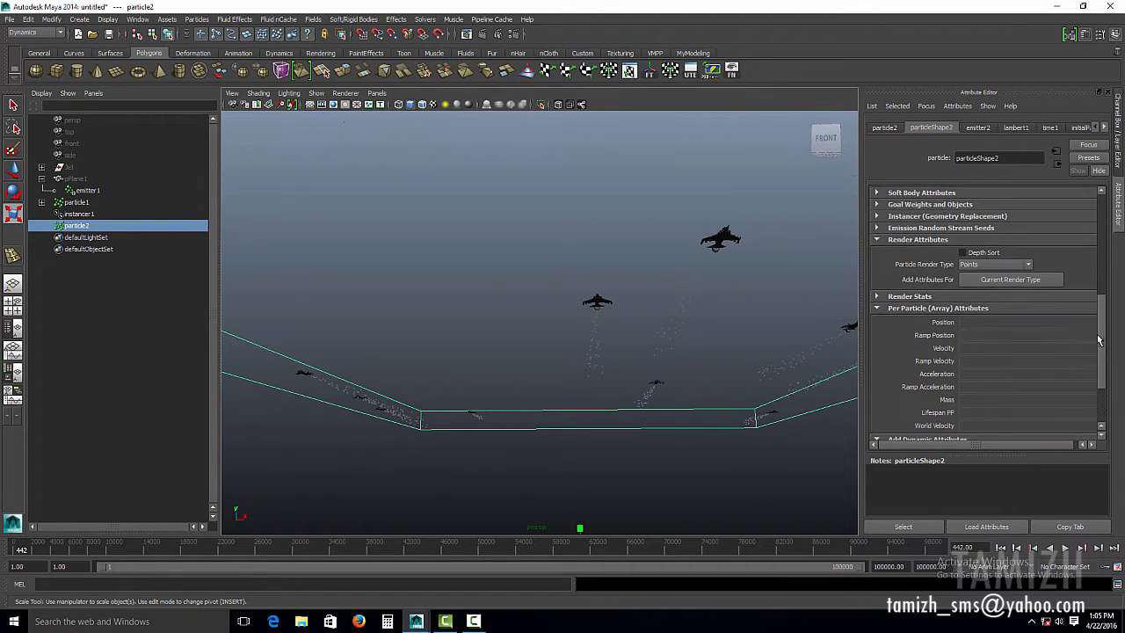
click(1008, 265)
click(990, 337)
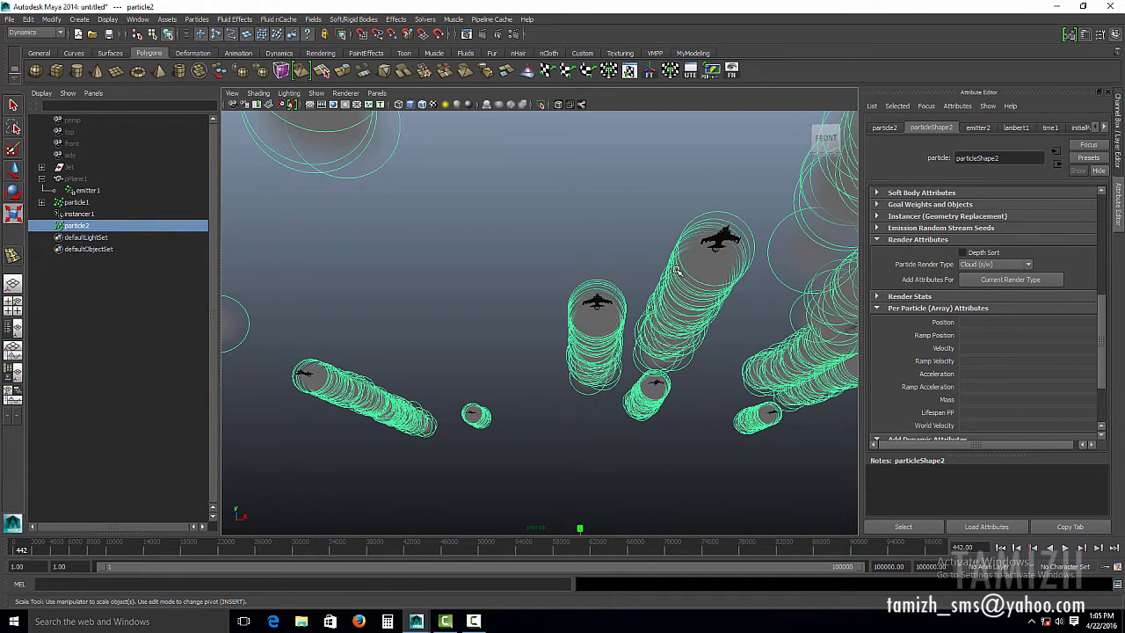
click(996, 280)
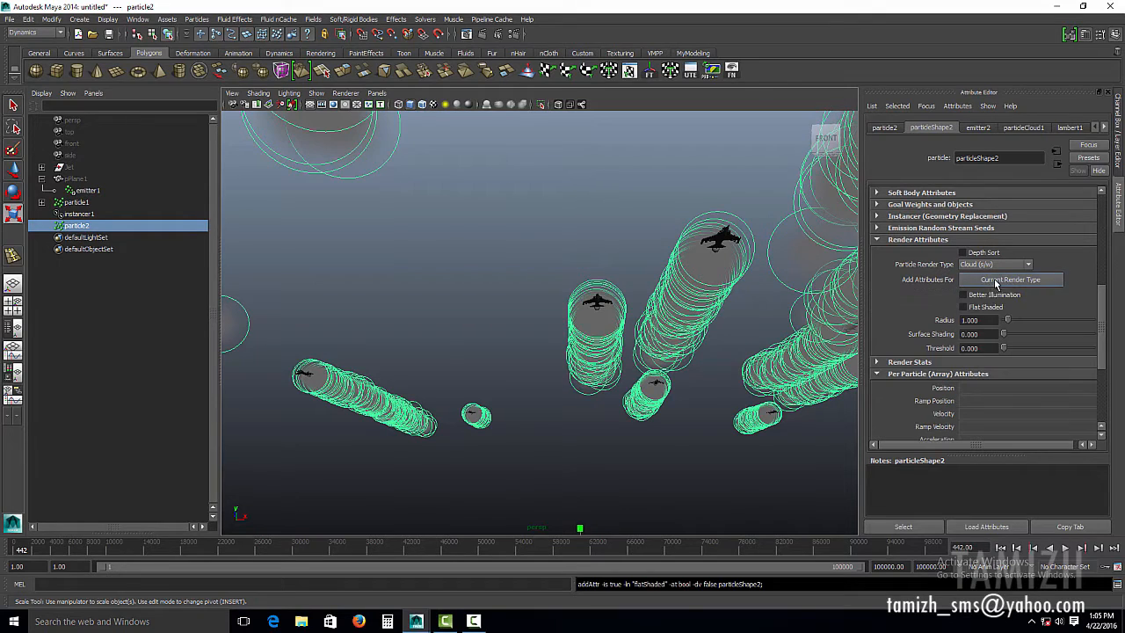
click(976, 320)
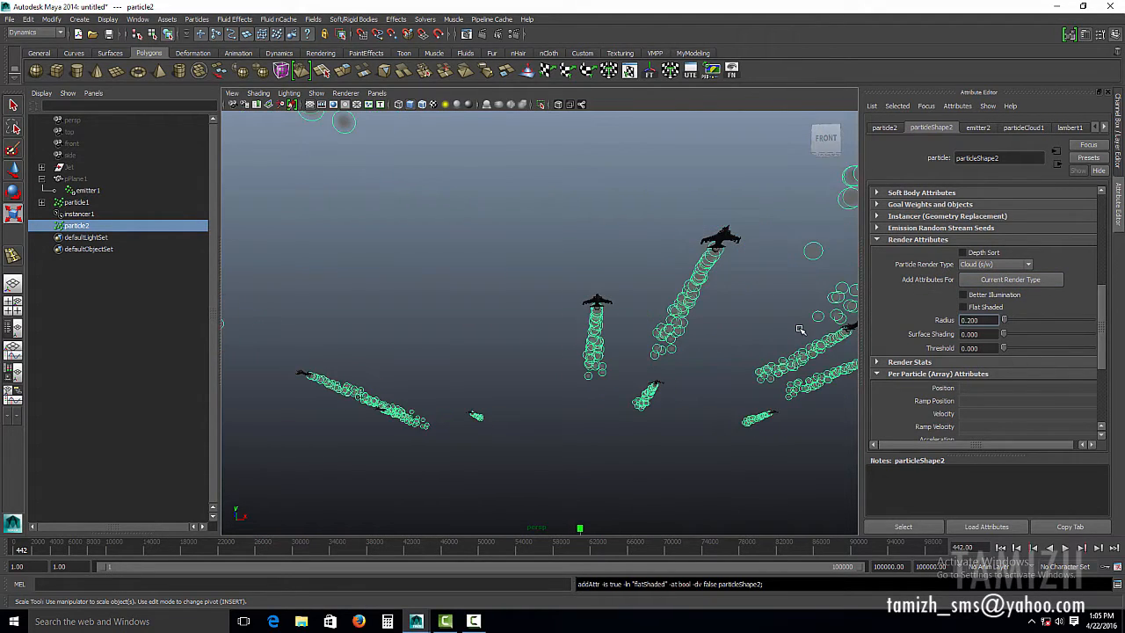
Replay the simulation from the start to check the cloud trails, and stop it with several jets in view.
click(1000, 548)
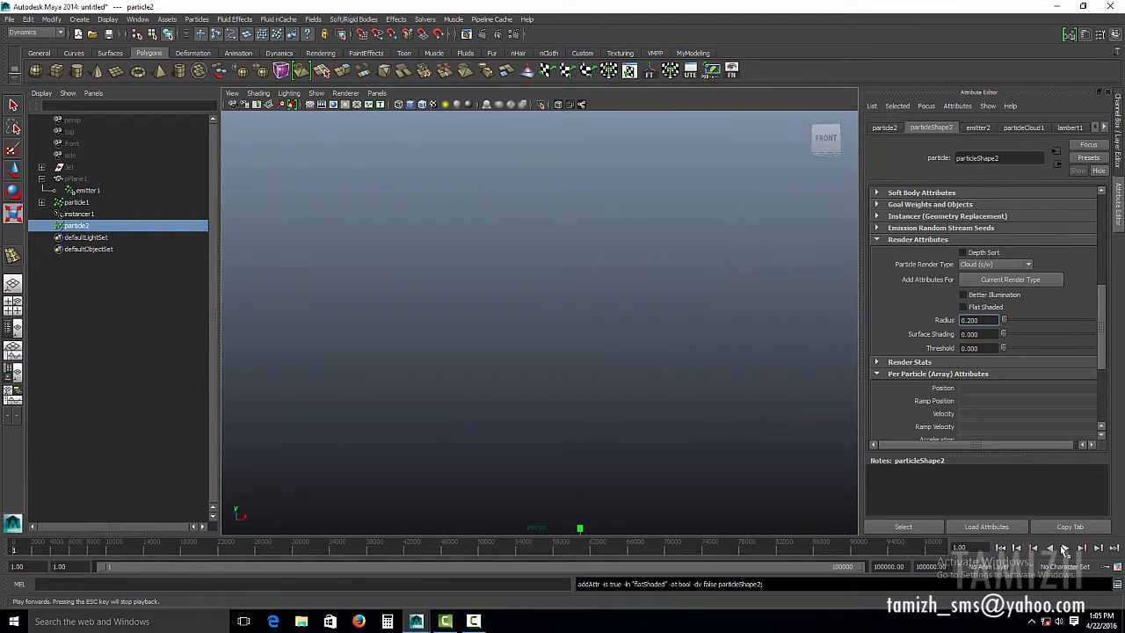
click(1065, 547)
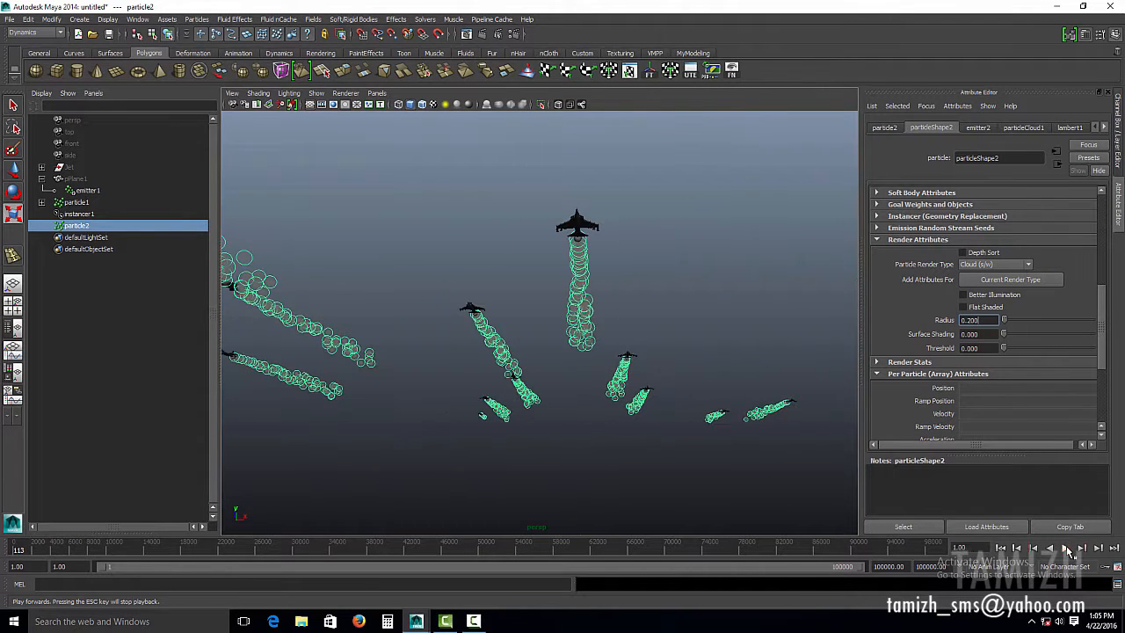
click(1065, 547)
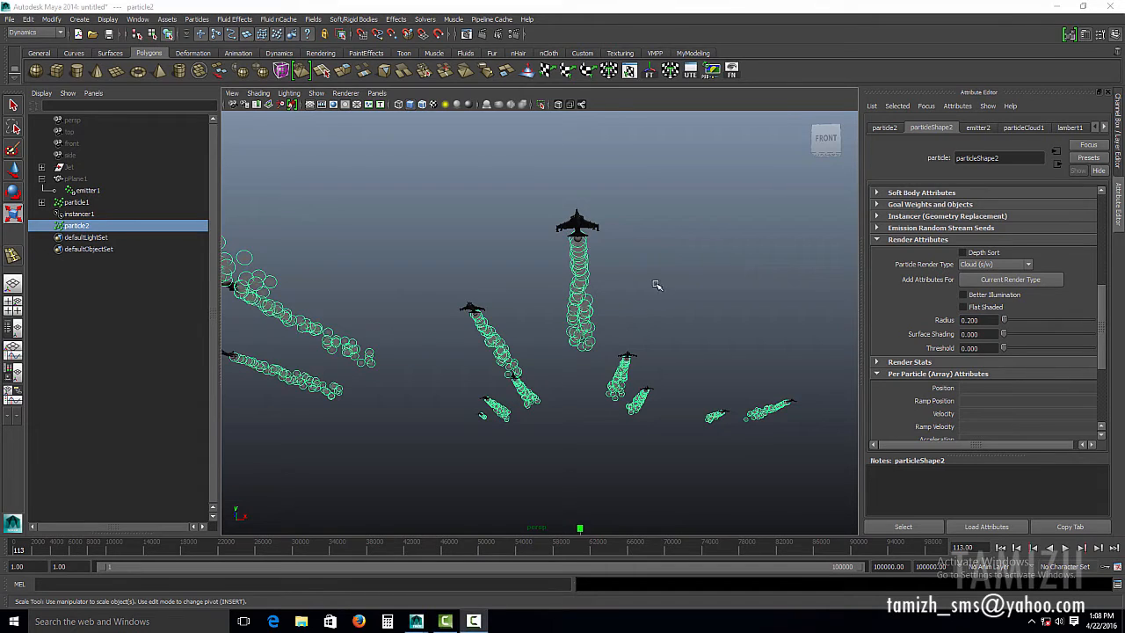
alt+drag(657, 285, 635, 268)
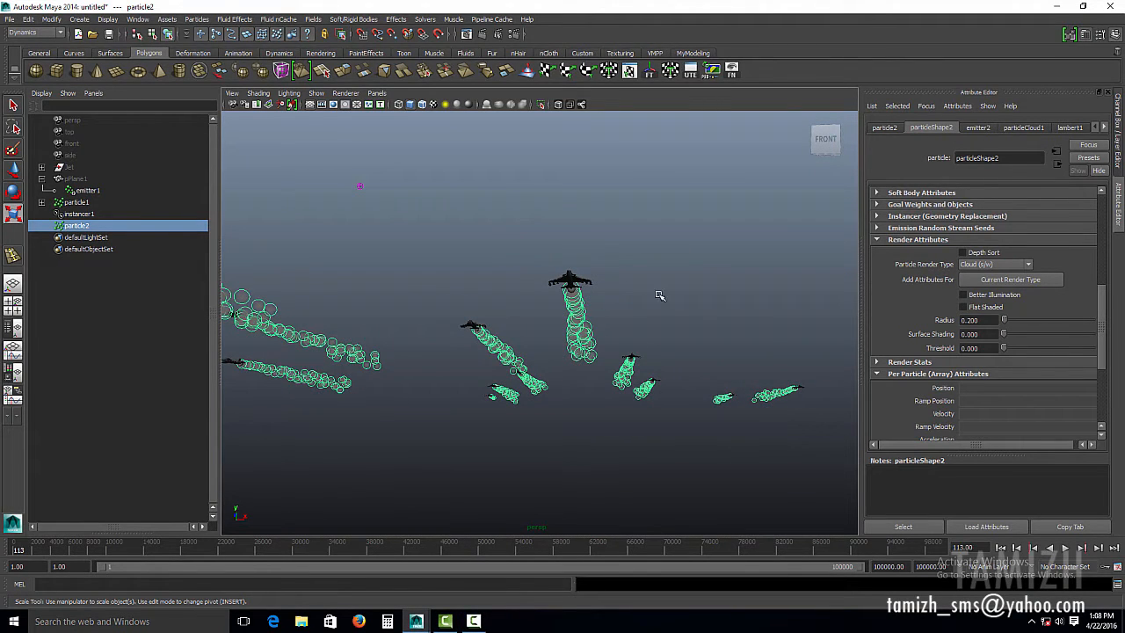
Set emitter2's emission rate to 1000 particles per second.
click(977, 128)
scroll(967, 290, up, 5)
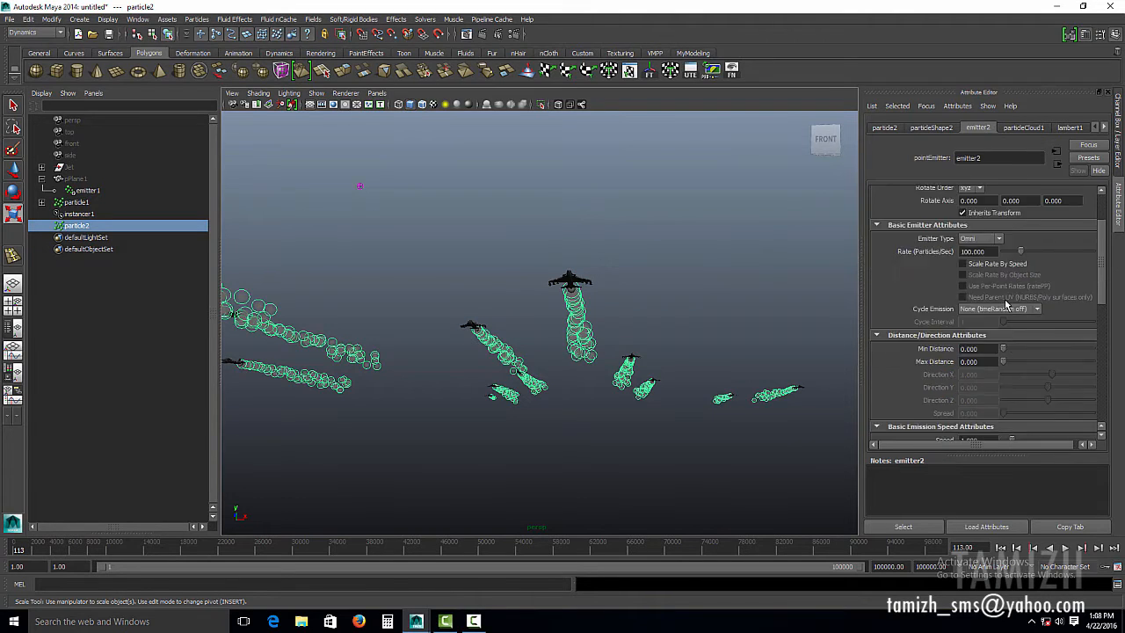
click(974, 321)
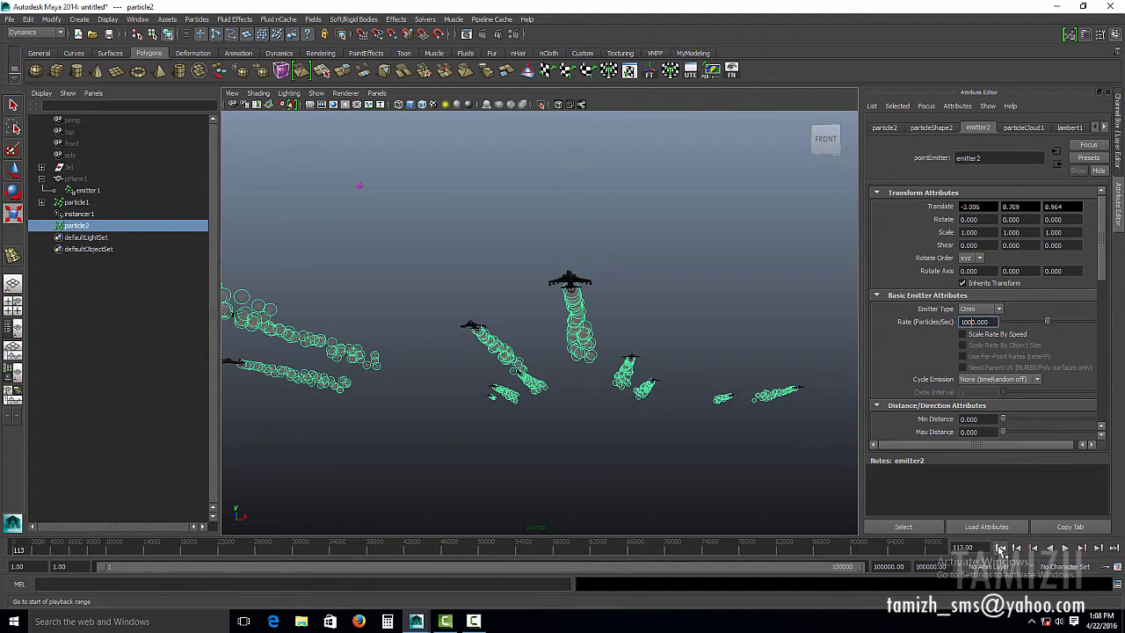
Replay the simulation from the first frame with the particles deselected, stop it and examine the density of the smoke trails.
click(1000, 547)
click(1065, 547)
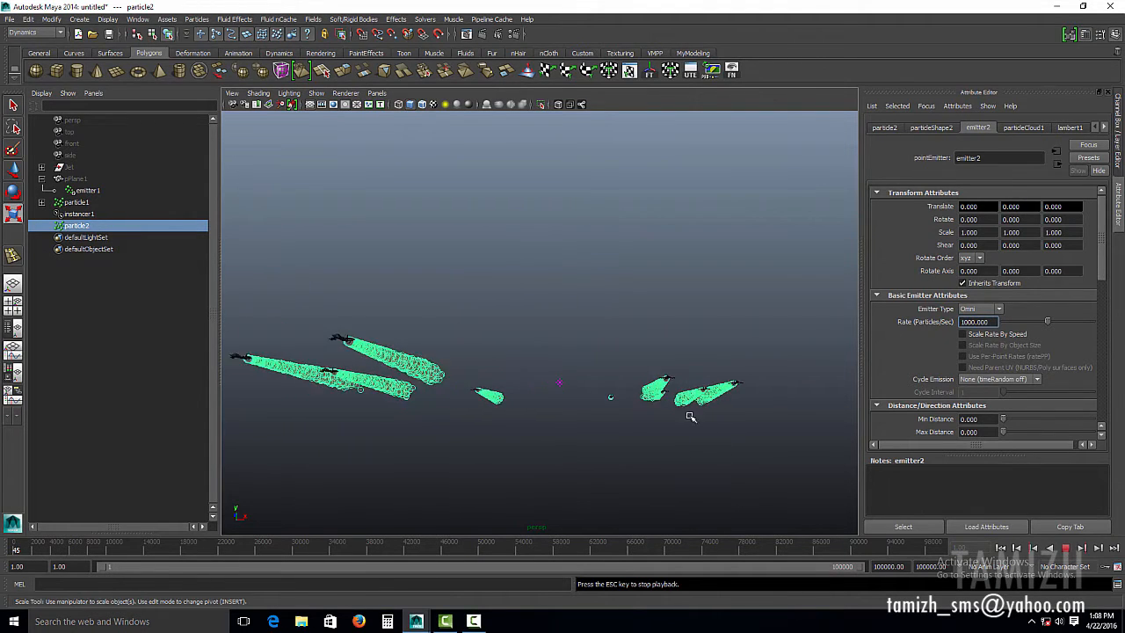
click(646, 284)
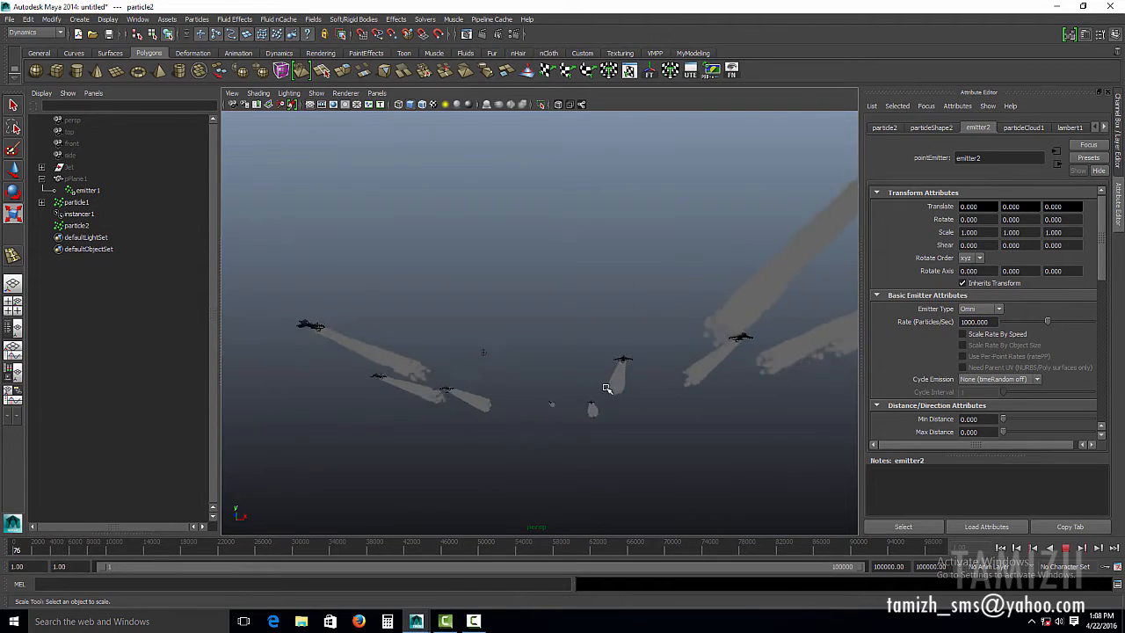
click(1065, 547)
click(656, 350)
alt+middle_drag(662, 282, 658, 369)
alt+right_drag(658, 369, 471, 259)
alt+right_drag(518, 290, 713, 230)
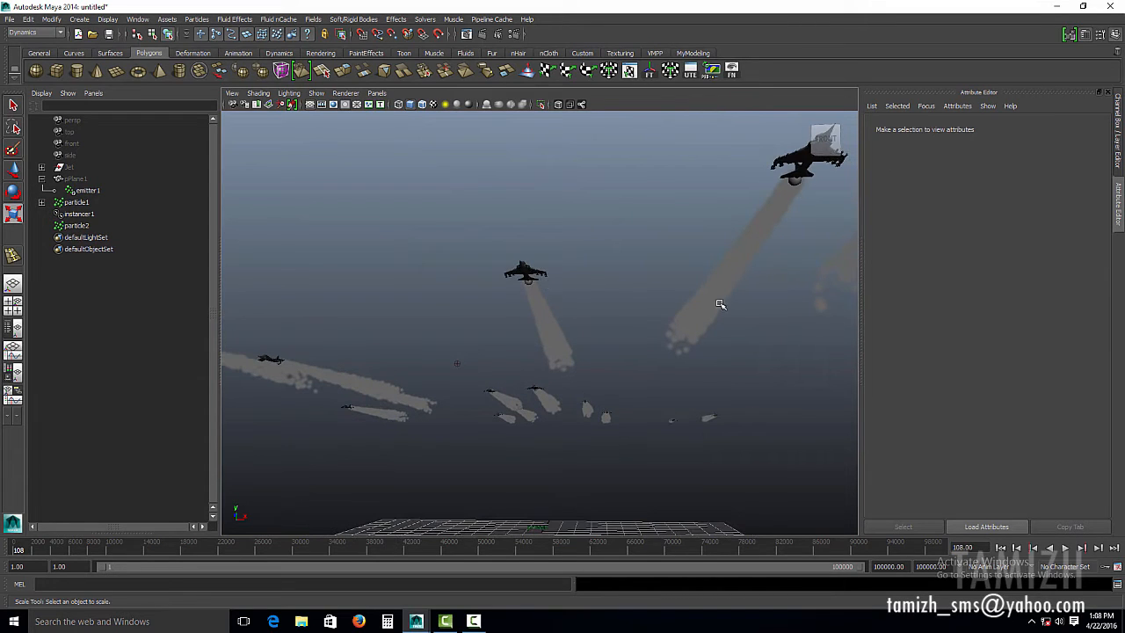
alt+middle_drag(731, 309, 723, 251)
drag(525, 241, 575, 246)
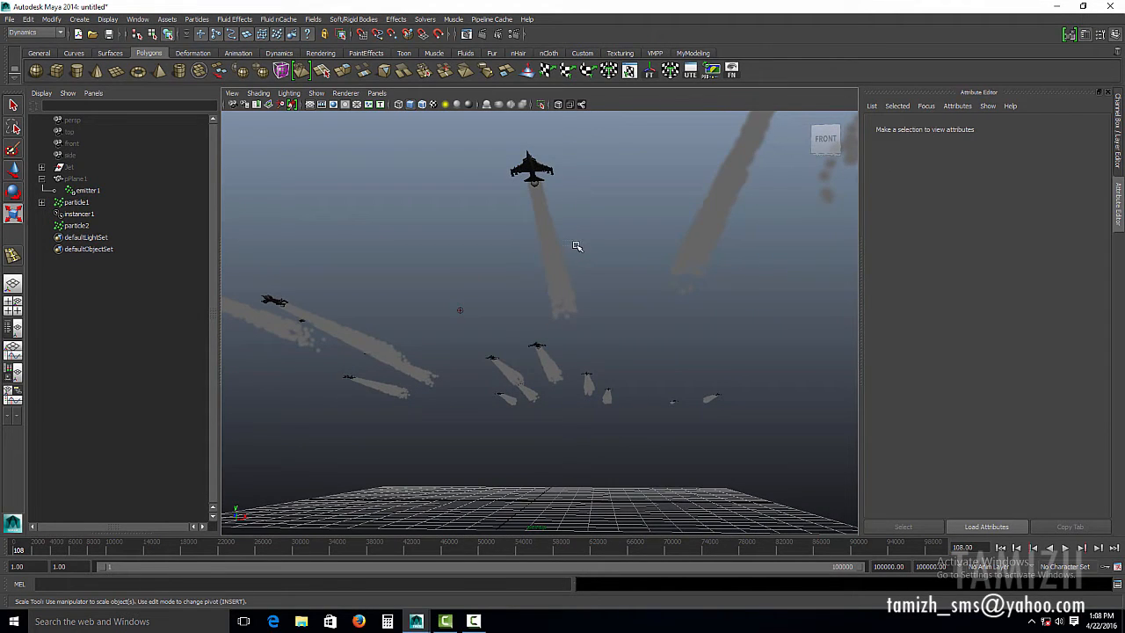
alt+middle_drag(691, 266, 708, 285)
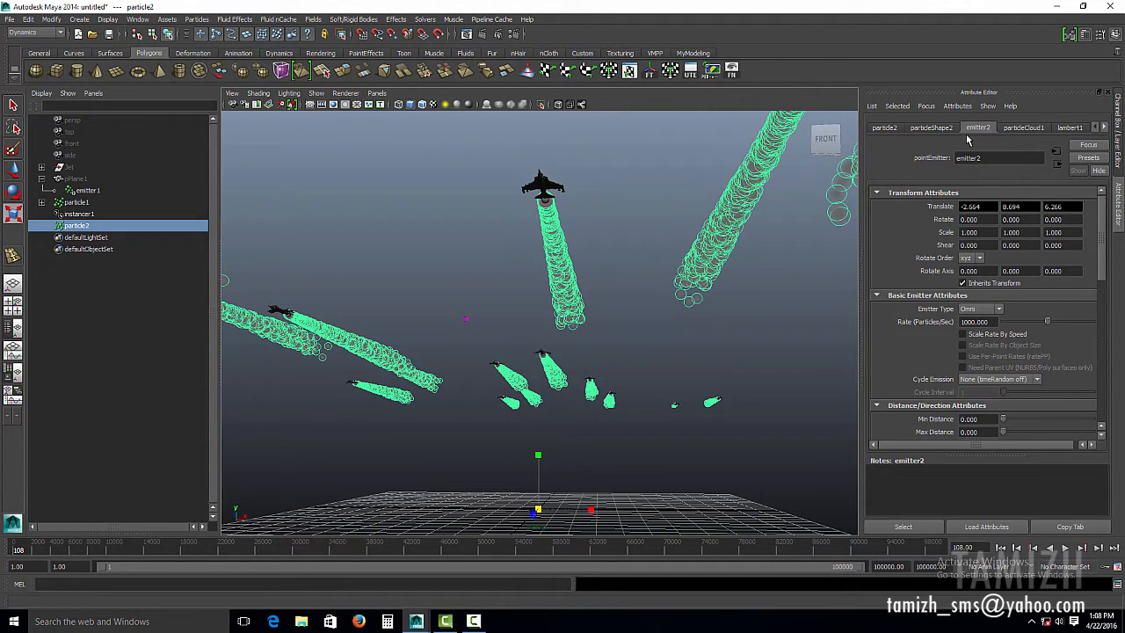
Add a per-particle opacity attribute to particleShape2 and create a ramp on Opacity PP.
click(932, 128)
scroll(979, 281, down, 4)
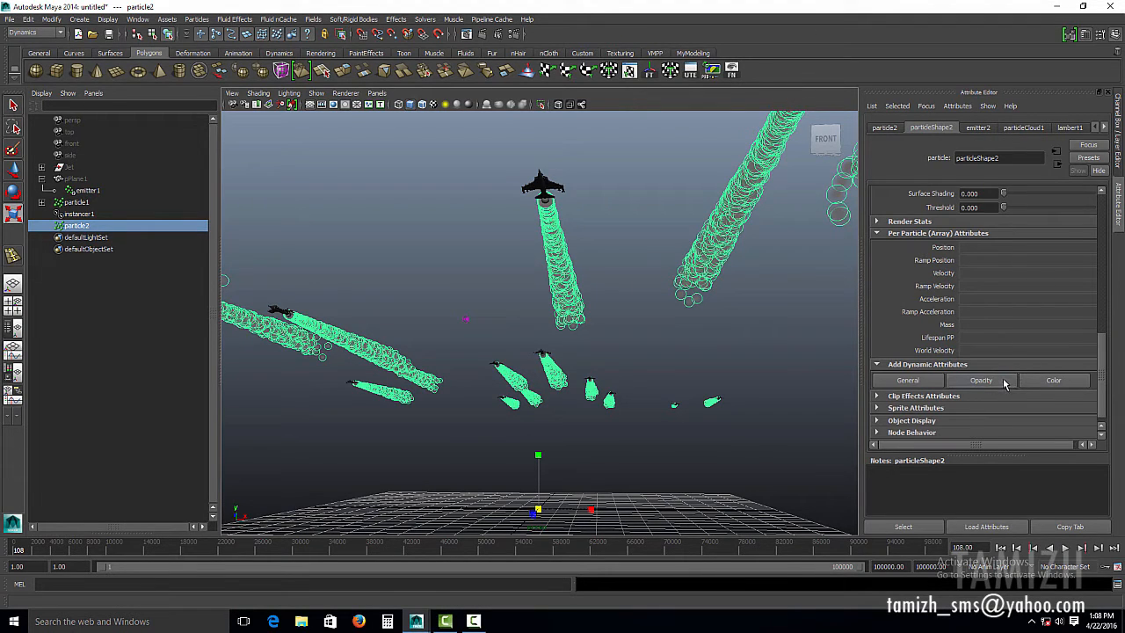
click(995, 381)
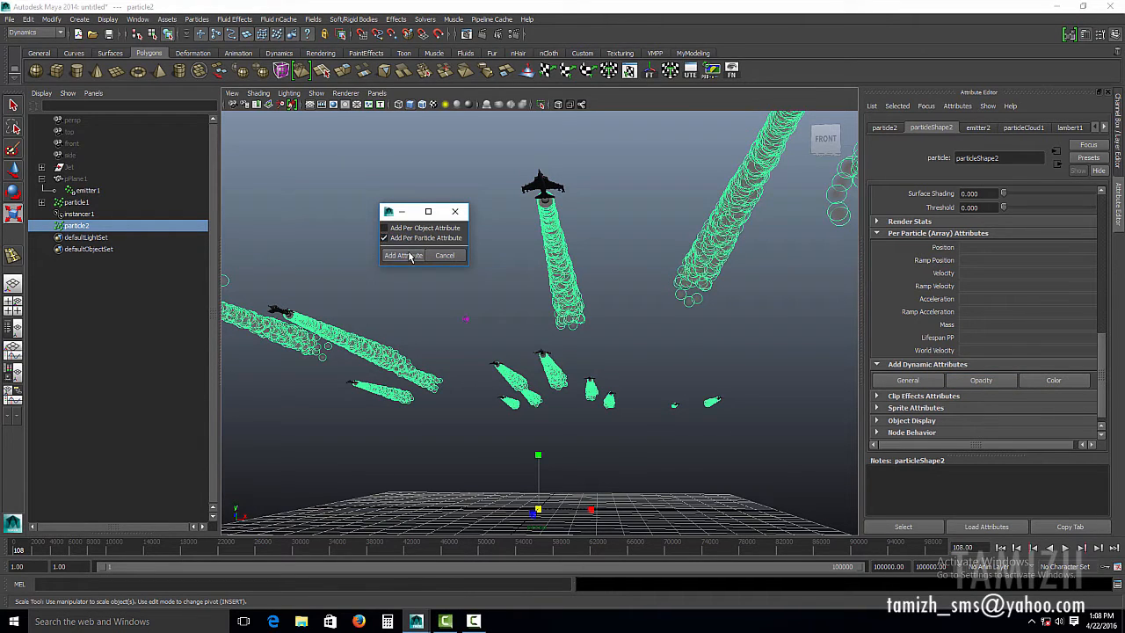
click(403, 255)
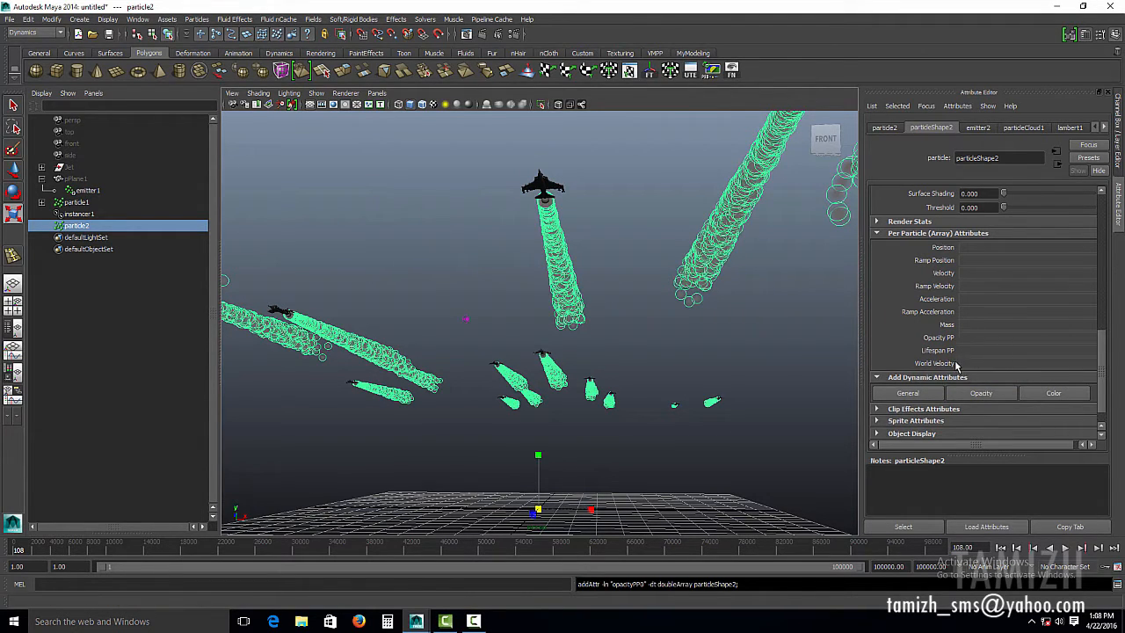
right_click(988, 339)
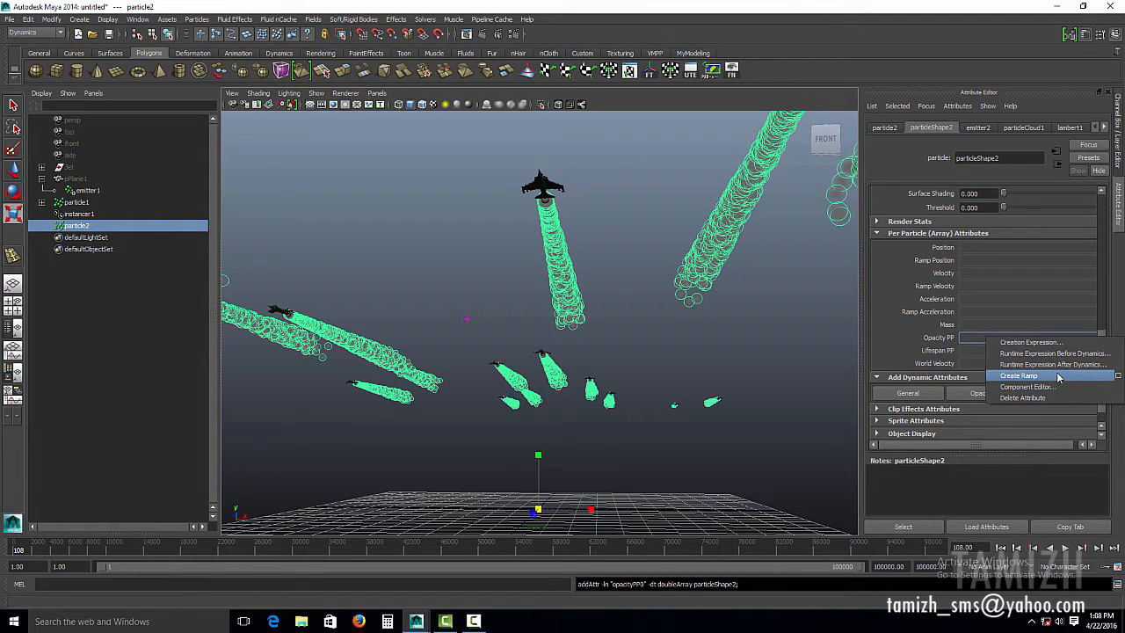
click(1019, 375)
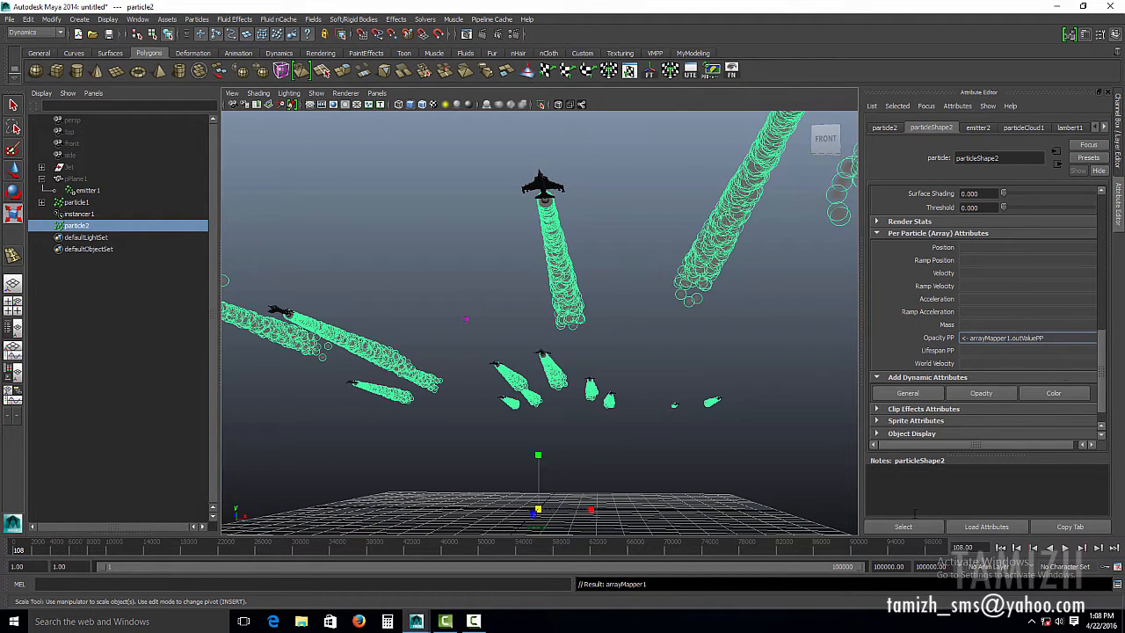
Replay the simulation from the first frame with the particles deselected to check how the trails fade, and stop it.
click(1000, 547)
click(1066, 548)
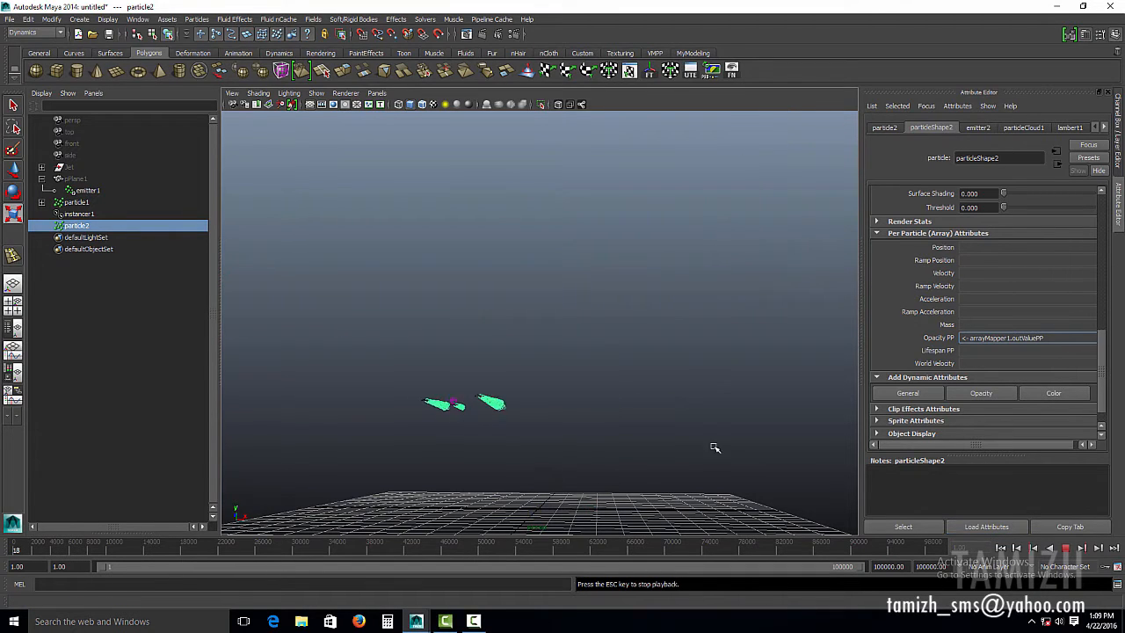
click(534, 298)
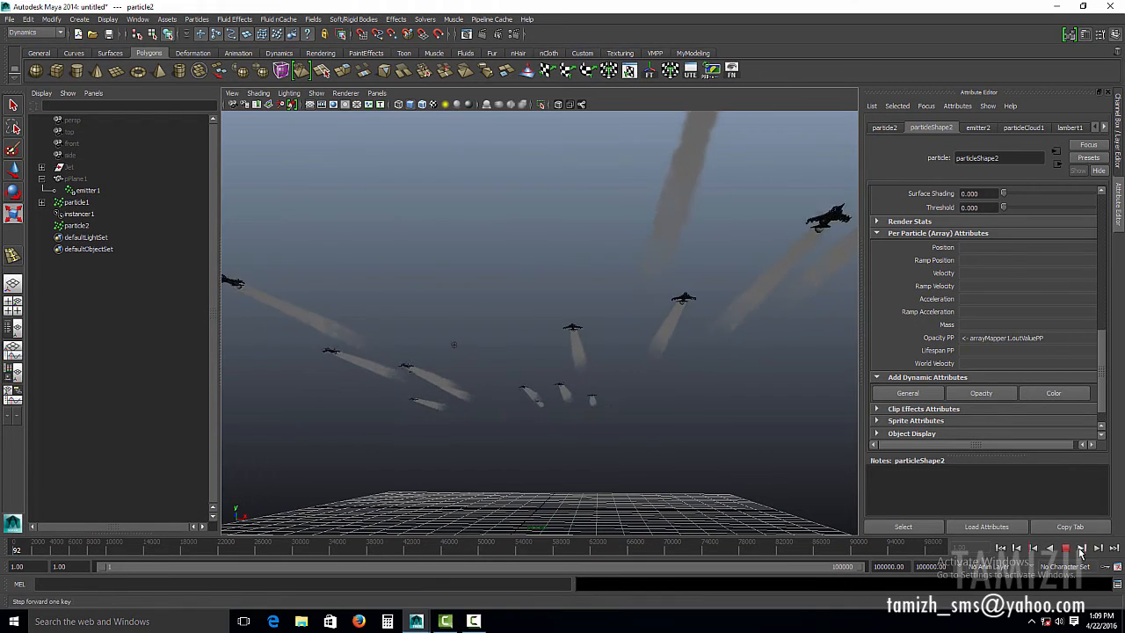
click(795, 295)
click(679, 313)
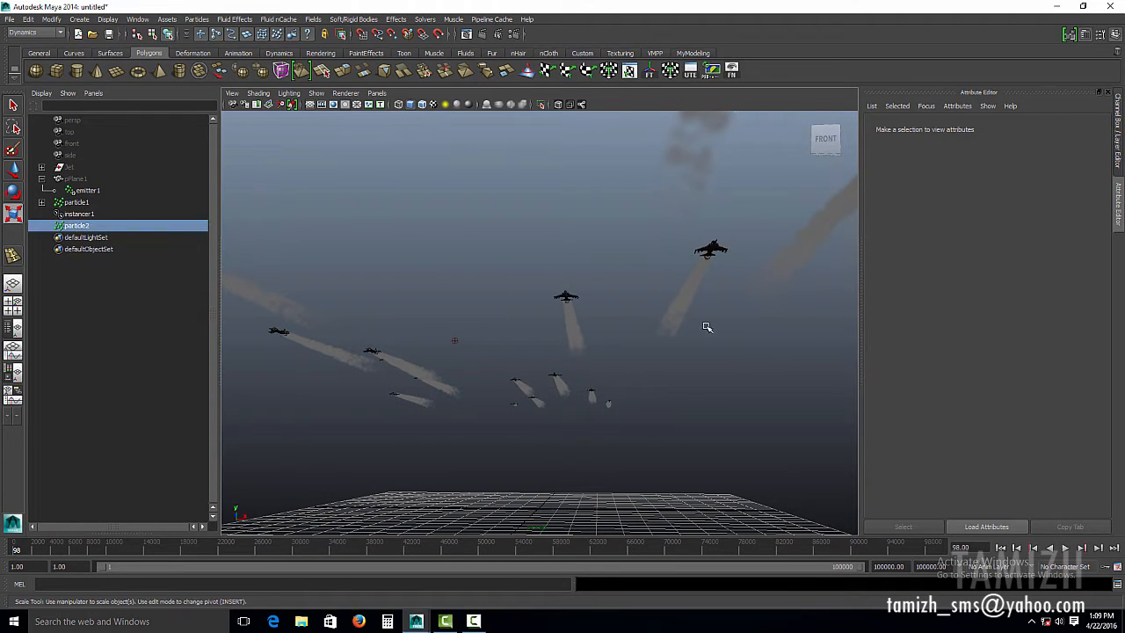
Edit the Opacity PP ramp by moving its black entry to position 0.675, and replay the simulation from the first frame.
right_click(1025, 345)
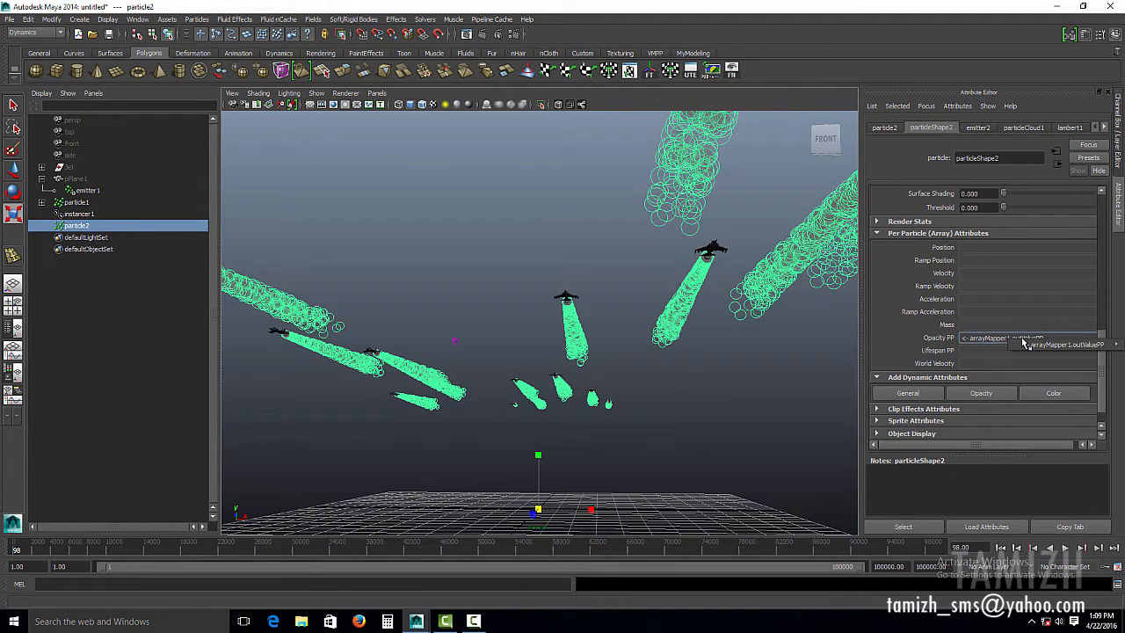
mouse_move(1046, 343)
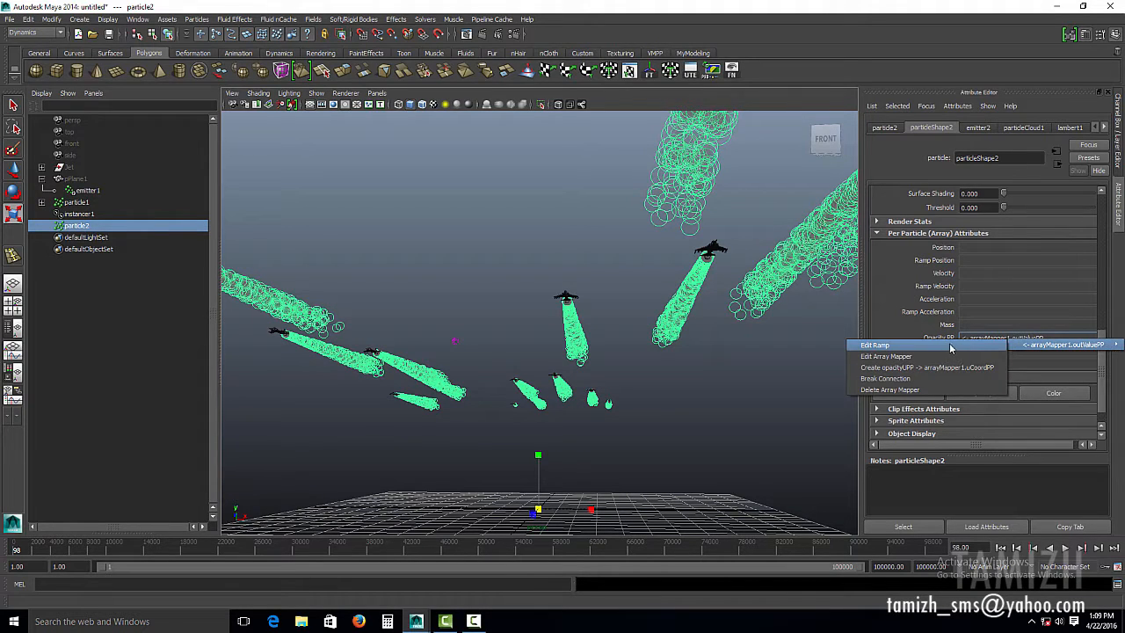
click(950, 346)
click(1070, 336)
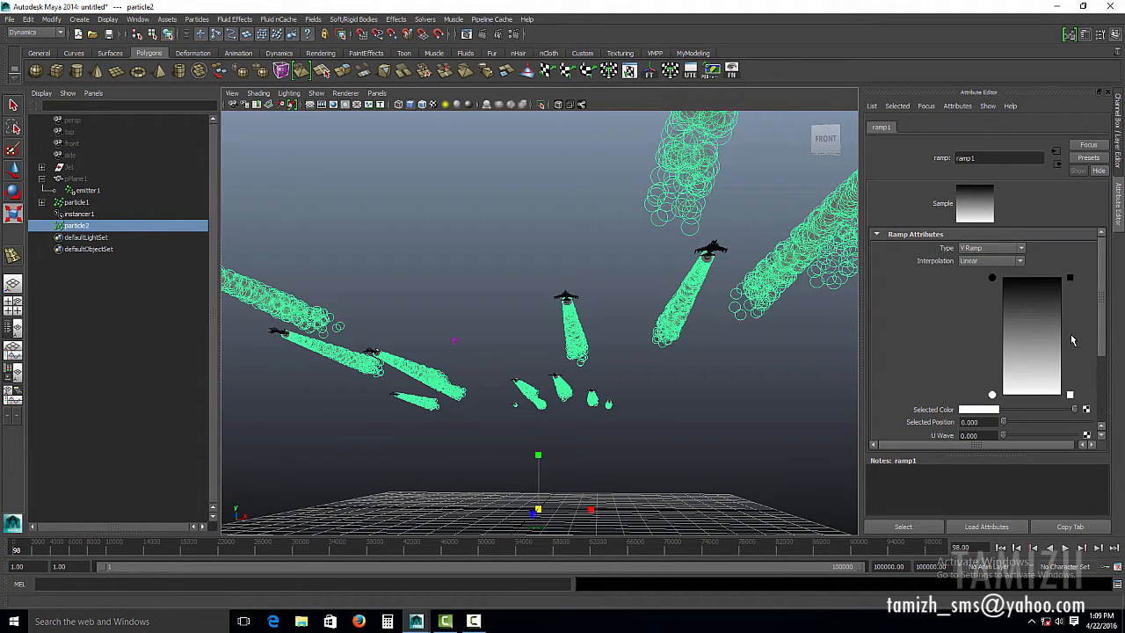
mouse_move(993, 281)
mouse_down()
mouse_move(993, 347)
mouse_move(993, 316)
mouse_up()
click(1000, 548)
click(1065, 548)
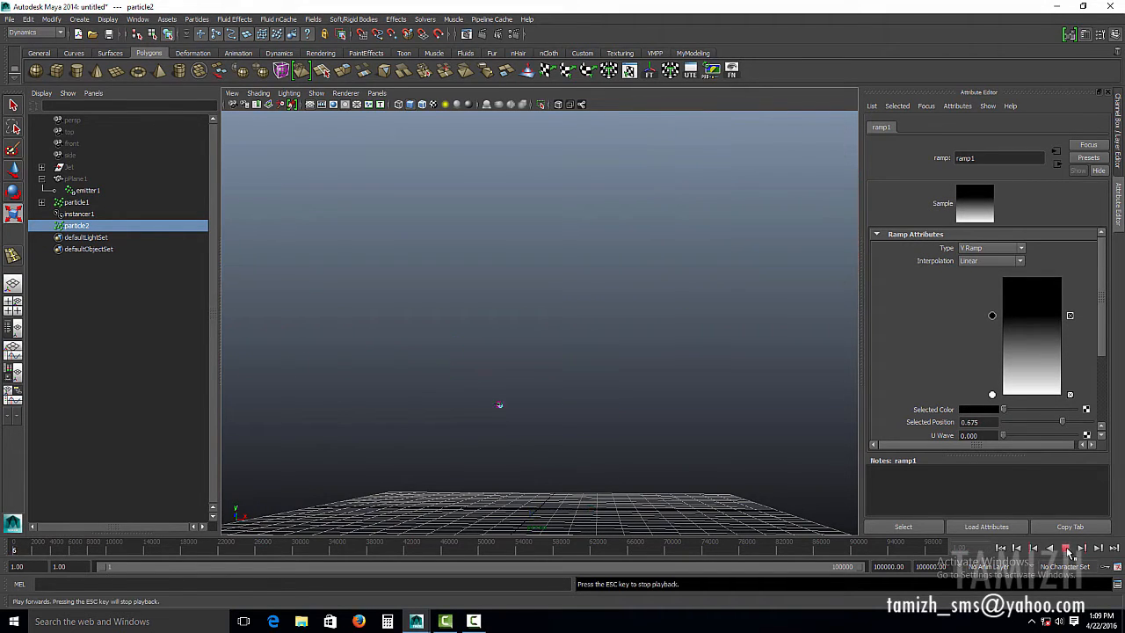
Deselect the particles, stop the playback and examine the fading smoke trail behind the nearest jet up close.
click(661, 366)
alt+drag(595, 314, 633, 349)
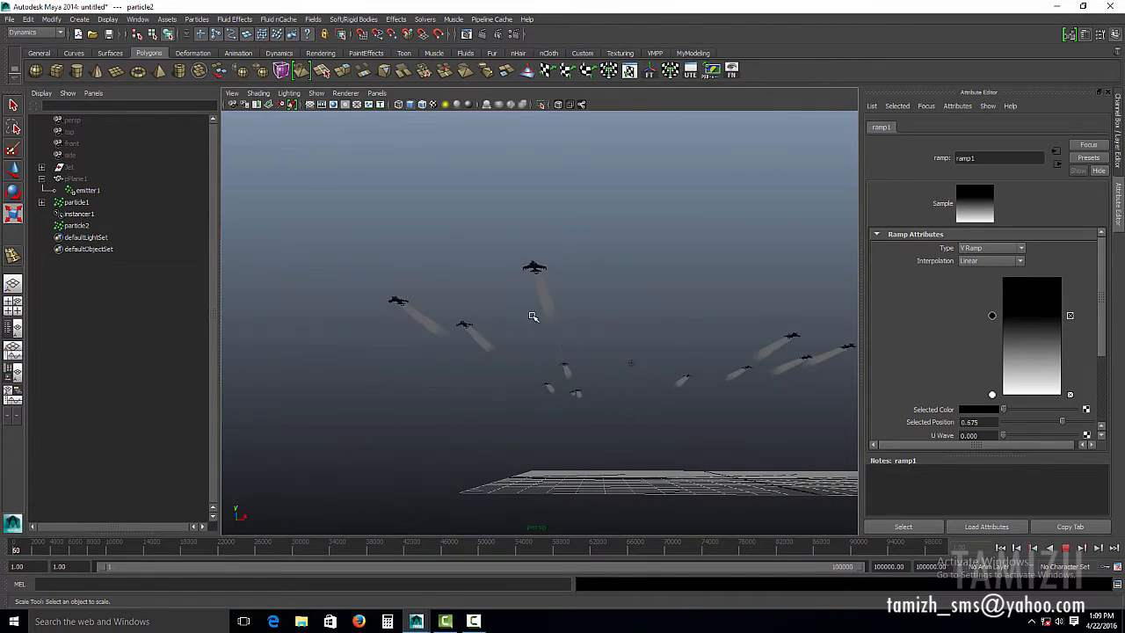
click(1065, 547)
alt+middle_drag(673, 289, 719, 397)
alt+right_drag(719, 396, 650, 354)
alt+middle_drag(651, 354, 670, 387)
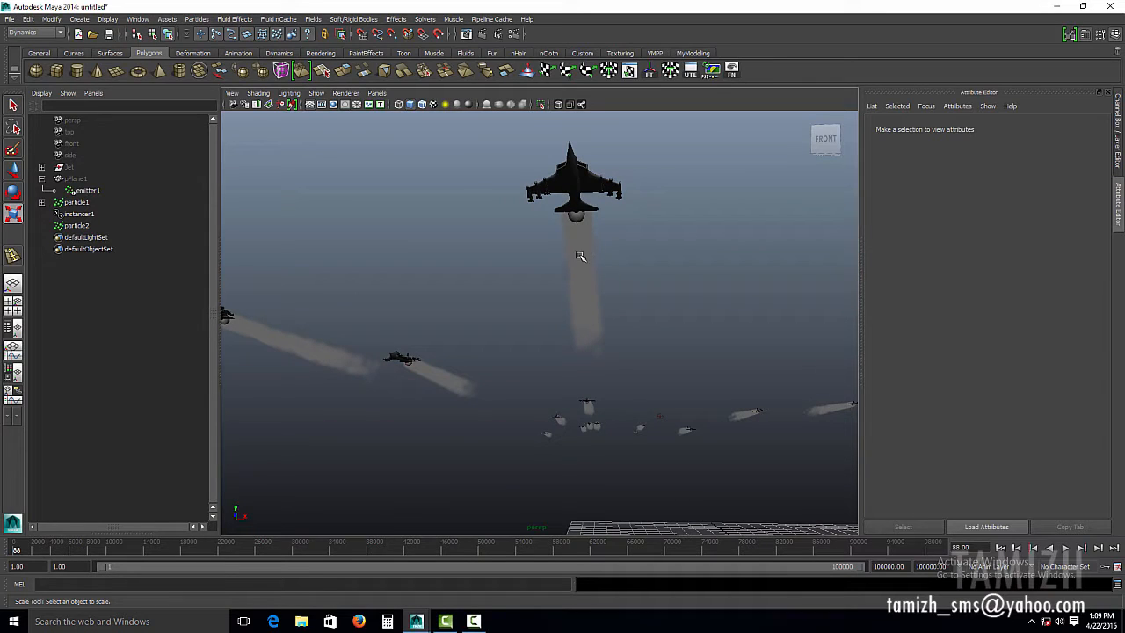
alt+drag(665, 350, 577, 307)
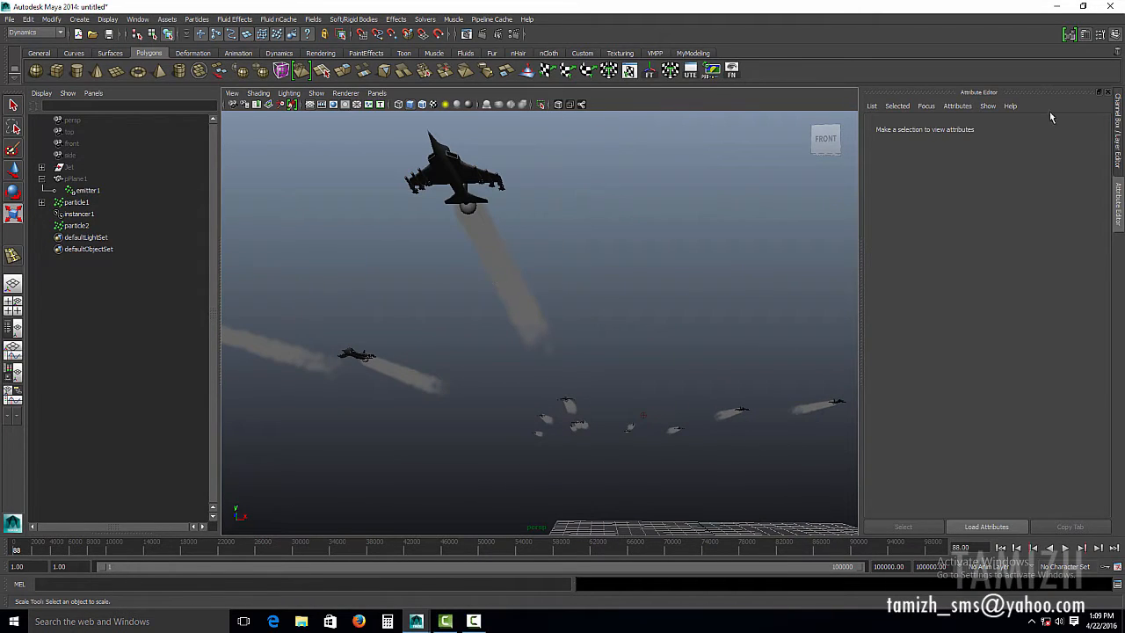
Map a Ramp texture to the Life Color of the smoke particles' particleCloud1 material.
click(452, 259)
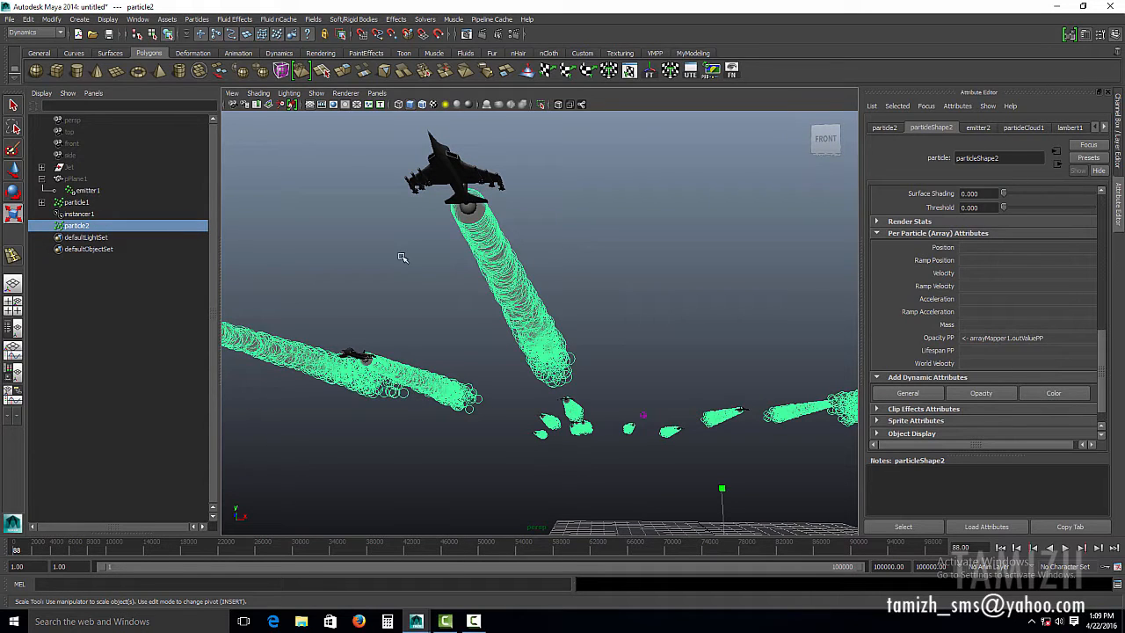
click(1025, 127)
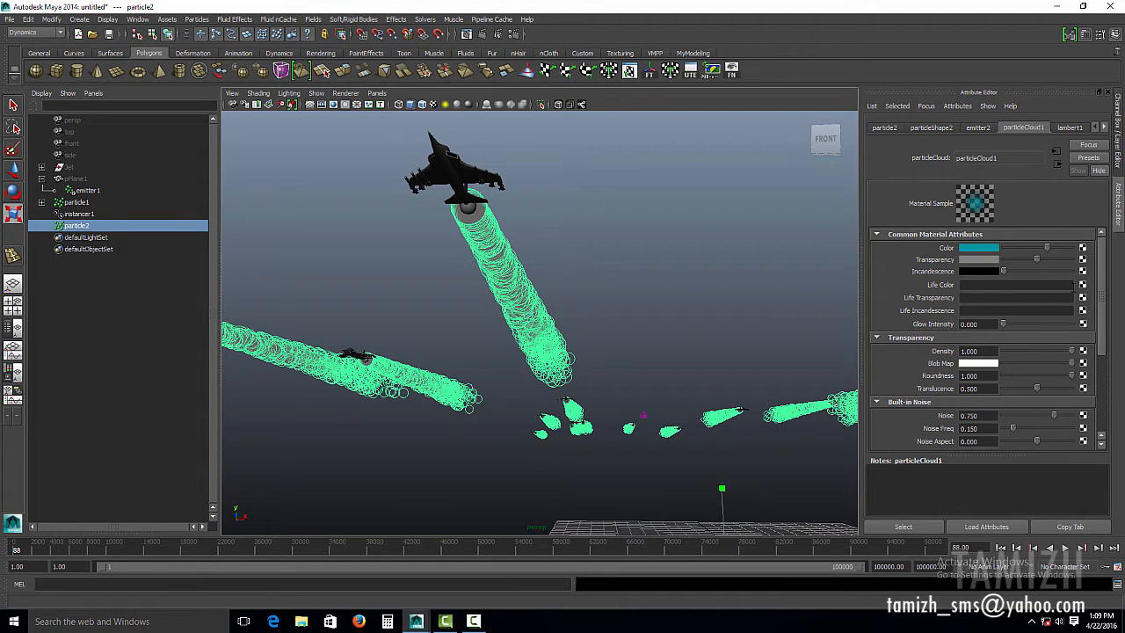
click(1083, 285)
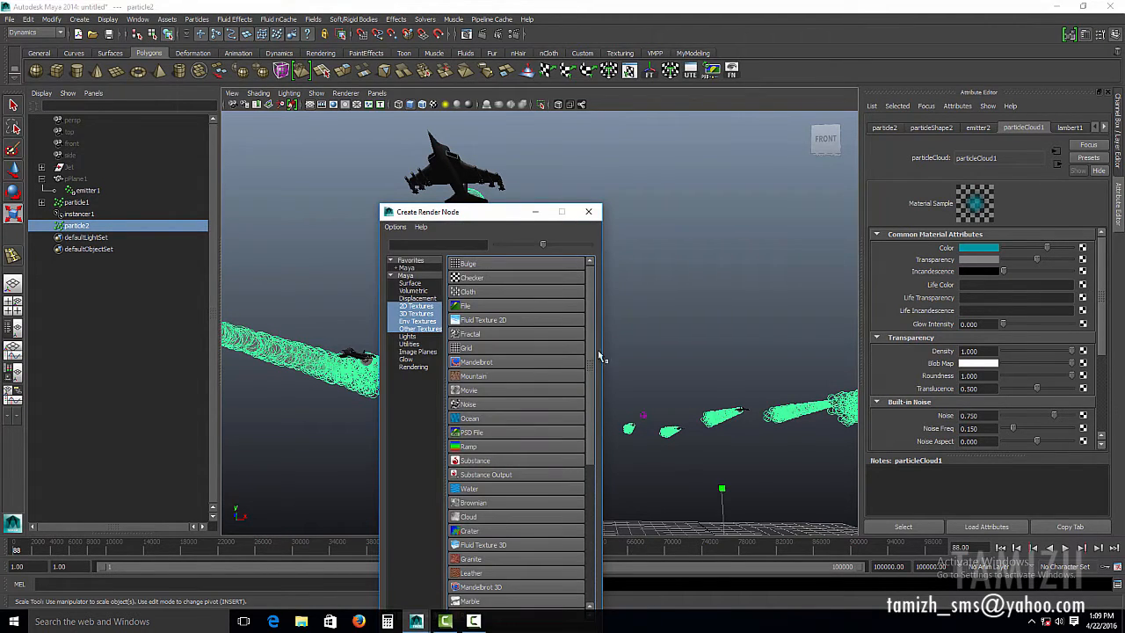
drag(501, 221, 537, 143)
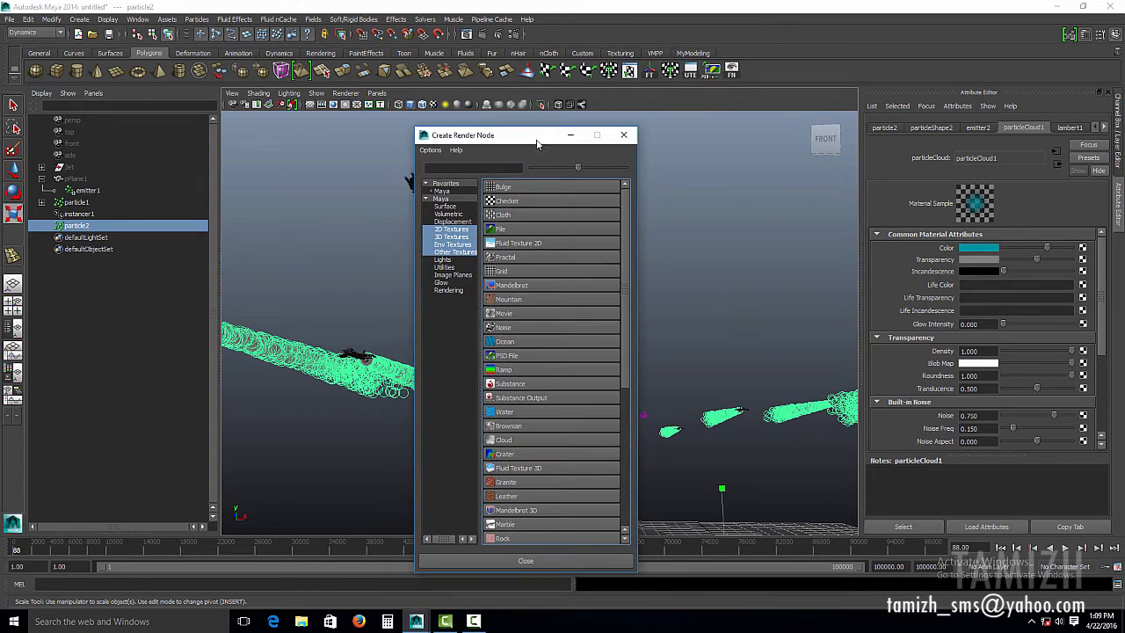
click(518, 370)
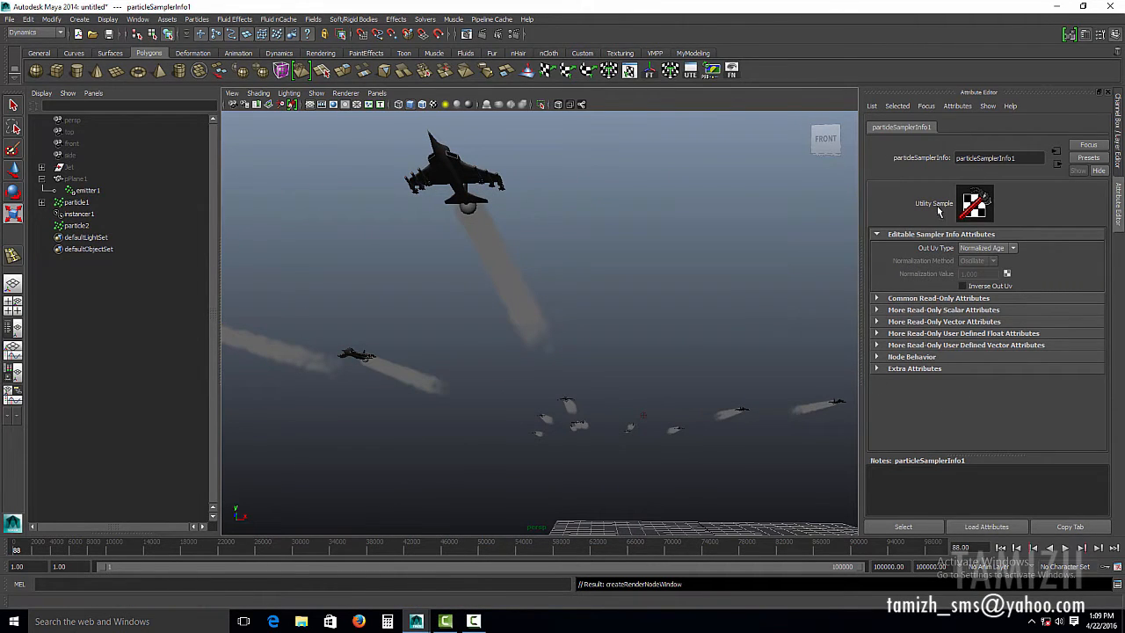
Edit the Life Color ramp by changing its red entry to light yellow with HSV about 43.98, 0.646, 1.000.
click(494, 266)
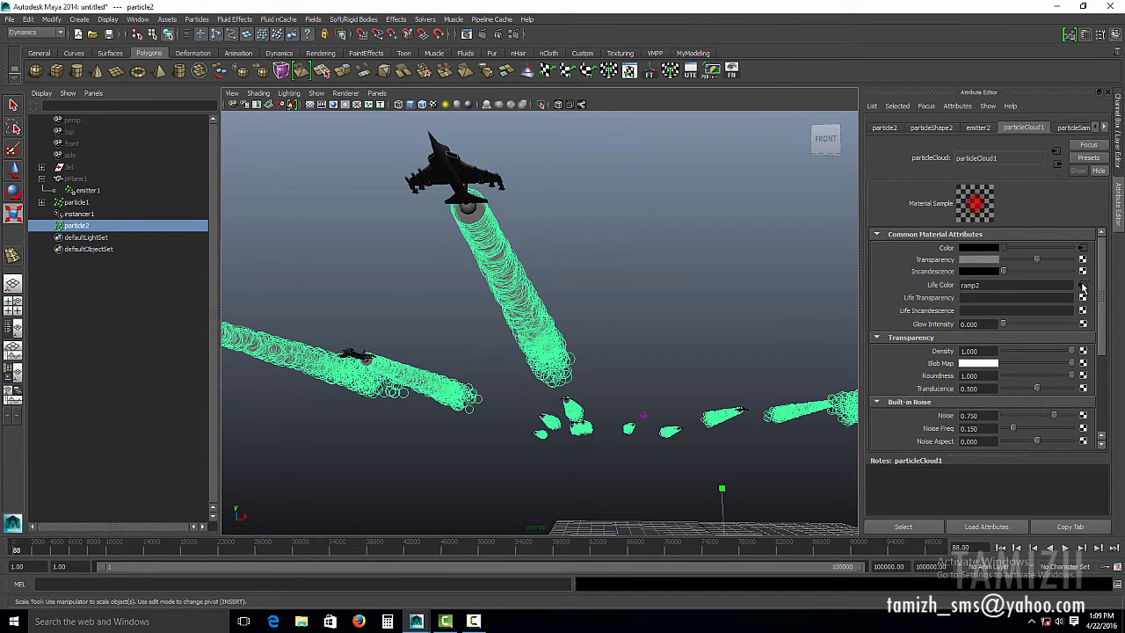
click(1082, 285)
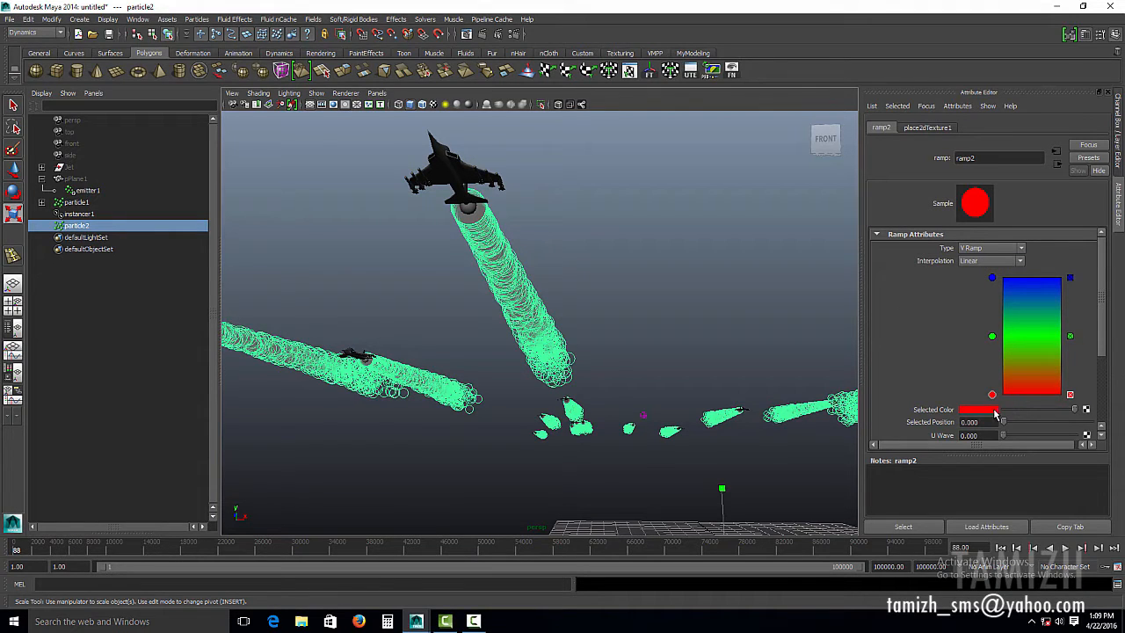
click(995, 412)
click(509, 326)
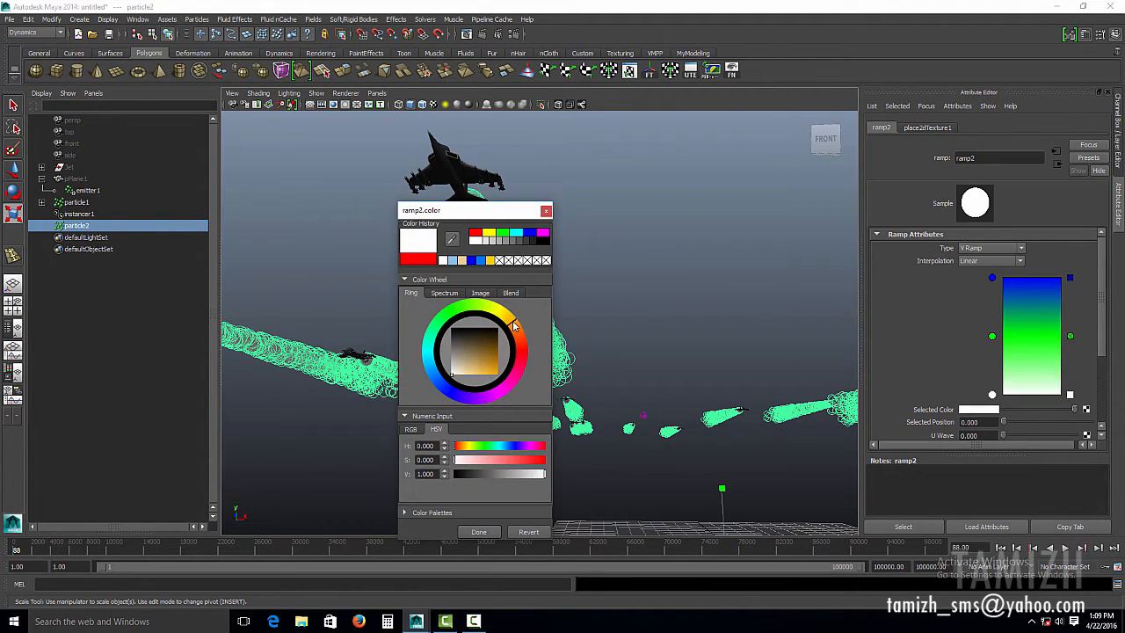
drag(484, 372, 481, 378)
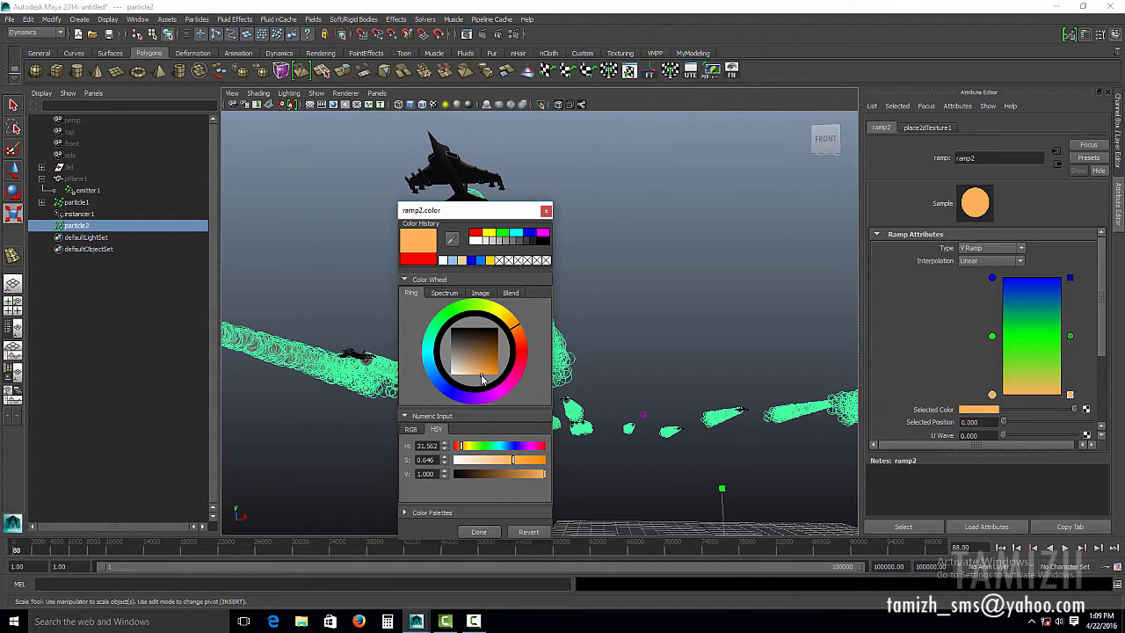
drag(515, 341, 508, 318)
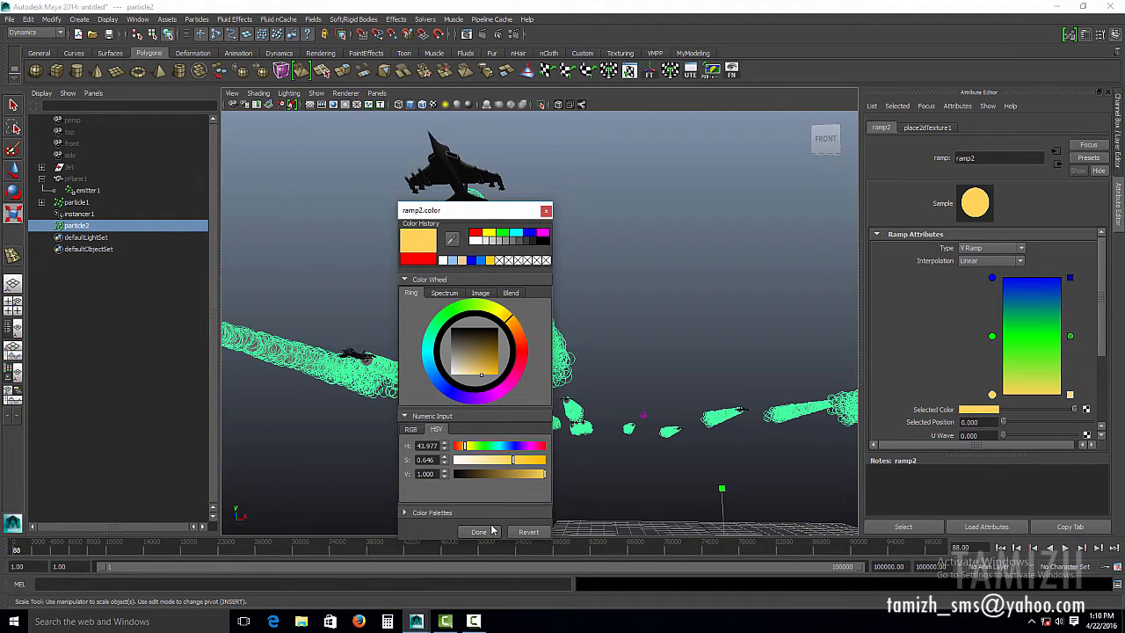
click(479, 532)
Move the Life Color ramp's green entry to position 0.190 and change it to orange with HSV about 24.88, 0.975, 0.924.
drag(992, 336, 992, 373)
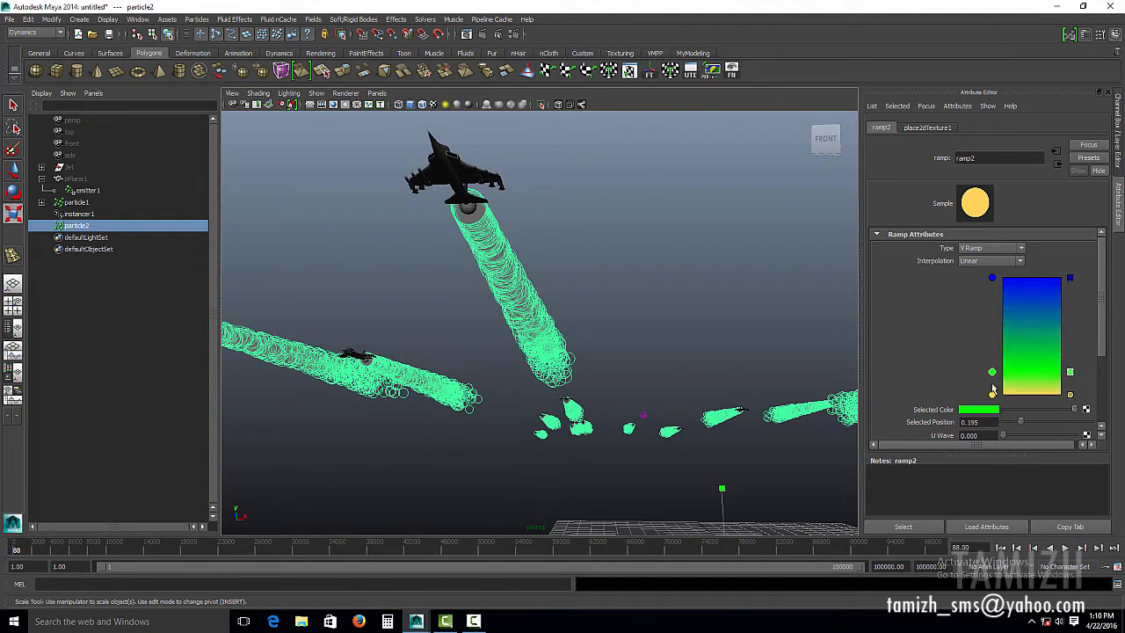
click(992, 410)
drag(527, 358, 516, 341)
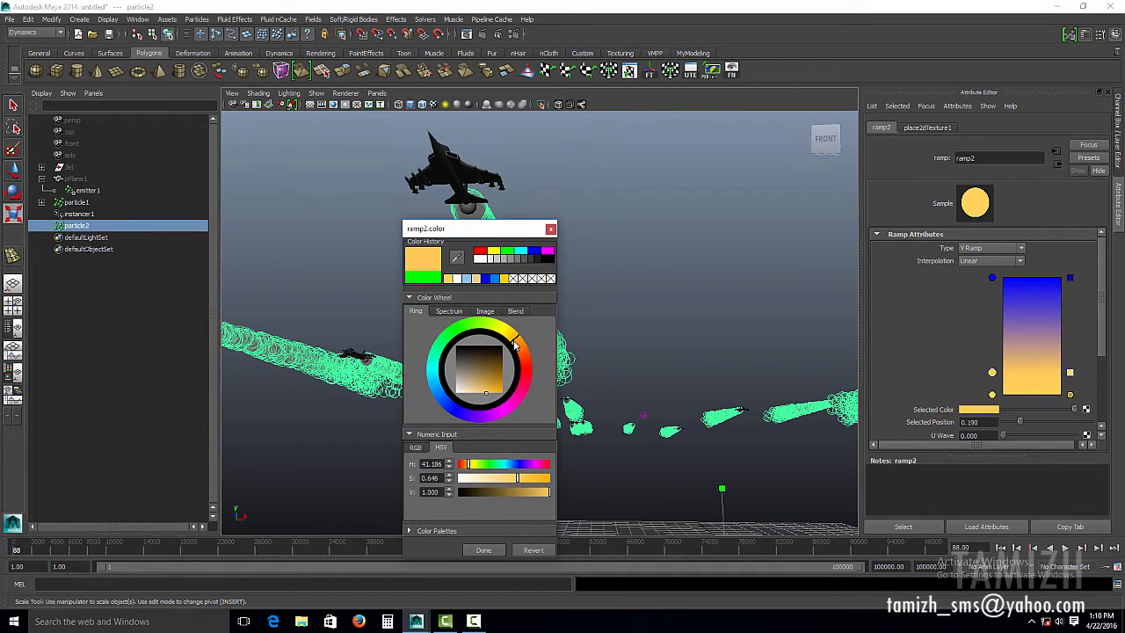
drag(495, 394, 503, 394)
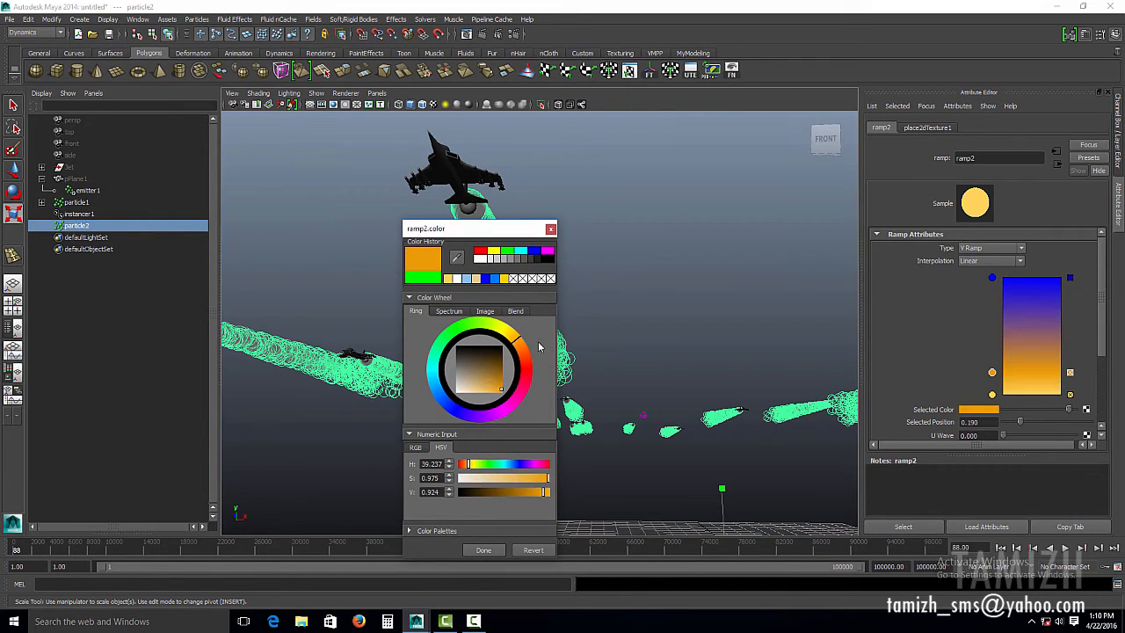
drag(520, 349, 521, 354)
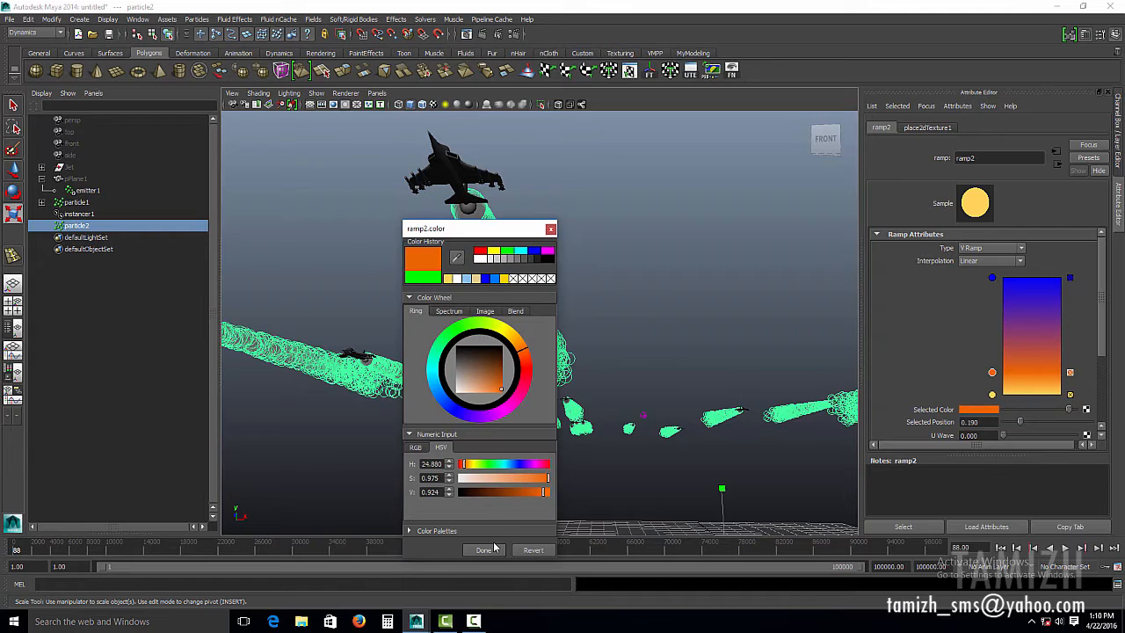
click(484, 550)
Move the ramp's orange entry closer to the yellow one and its blue entry to position 0.195.
click(991, 278)
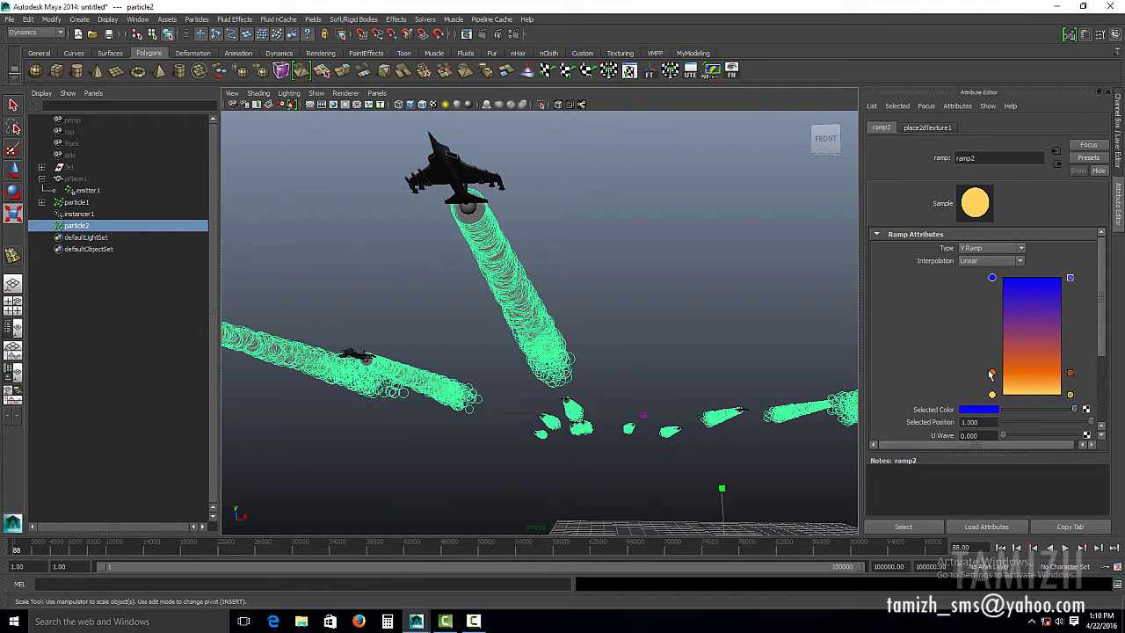
drag(992, 371, 992, 383)
mouse_move(992, 277)
mouse_down()
mouse_move(993, 386)
mouse_move(994, 373)
mouse_up()
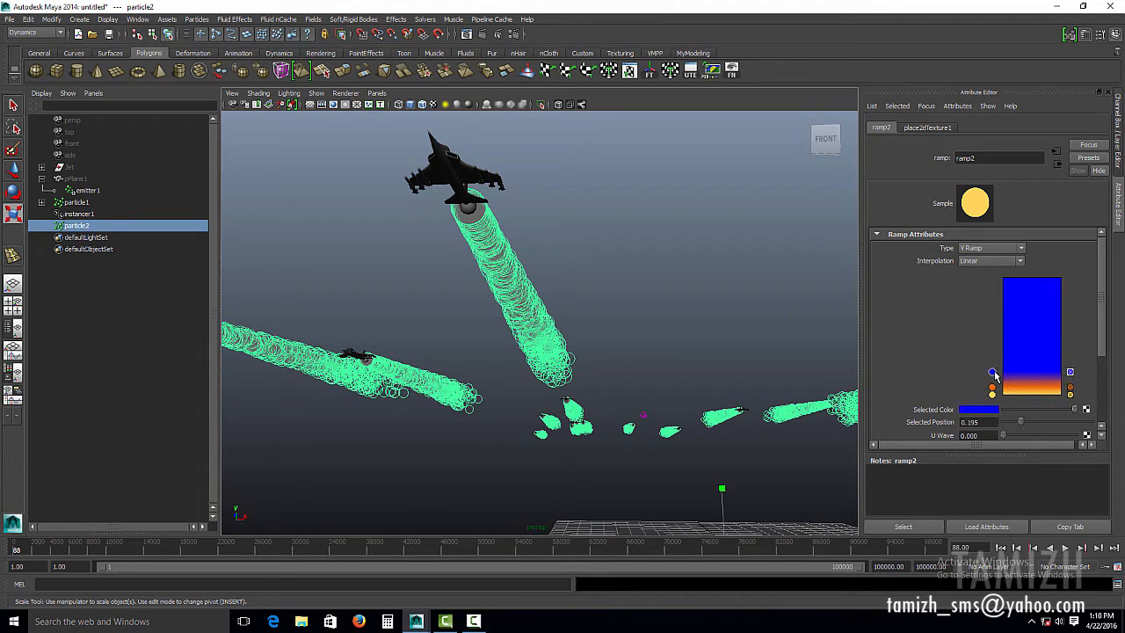
Map a Fractal texture to the color of the ramp's blue entry and render the current frame.
click(1086, 410)
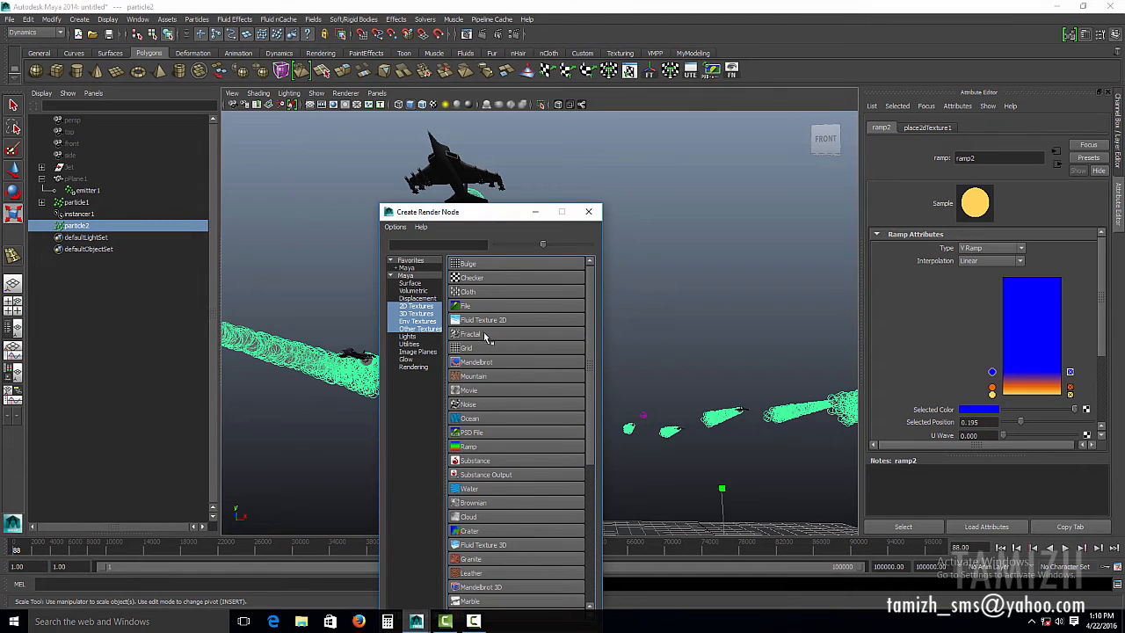
click(483, 333)
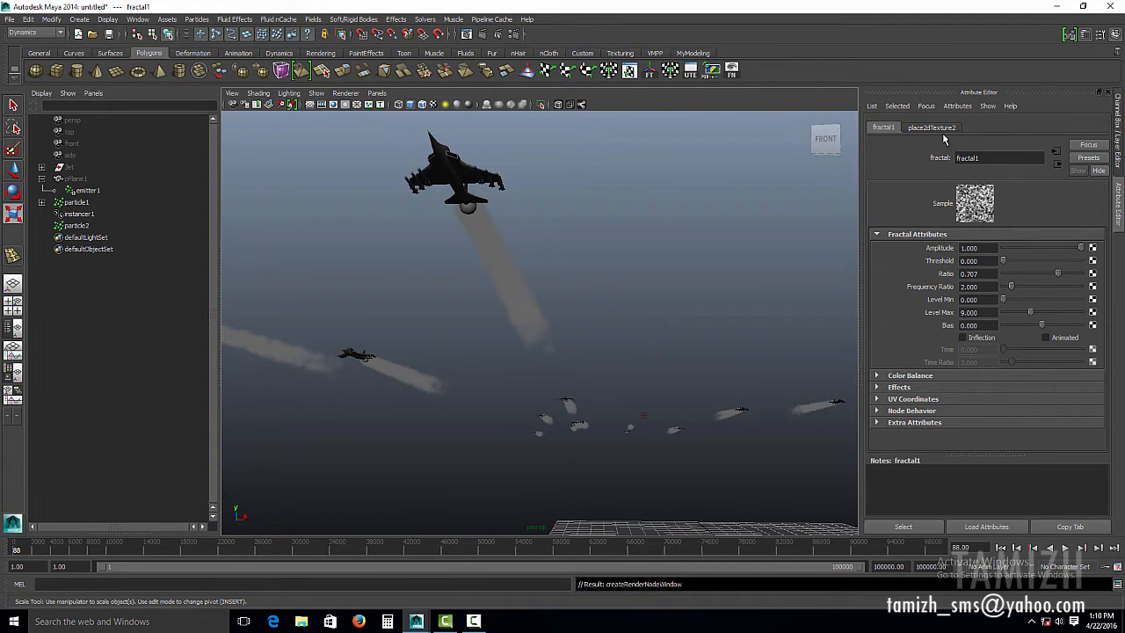
click(486, 35)
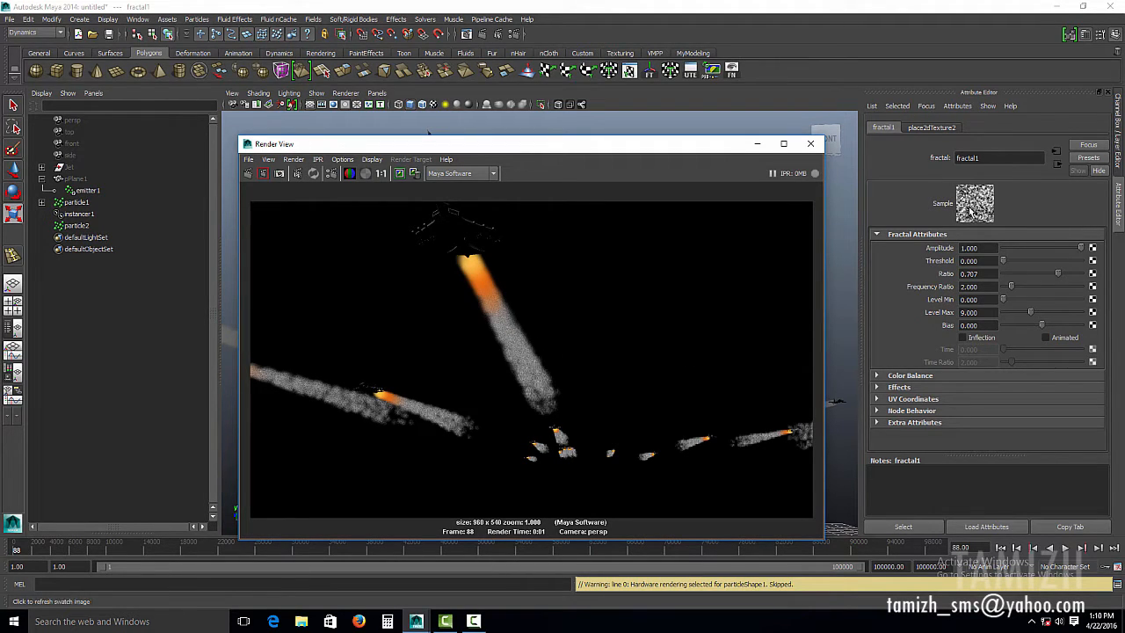
Set the Coverage of the fractal's 2D texture placement to 15 by 15 and render the frame again.
click(939, 129)
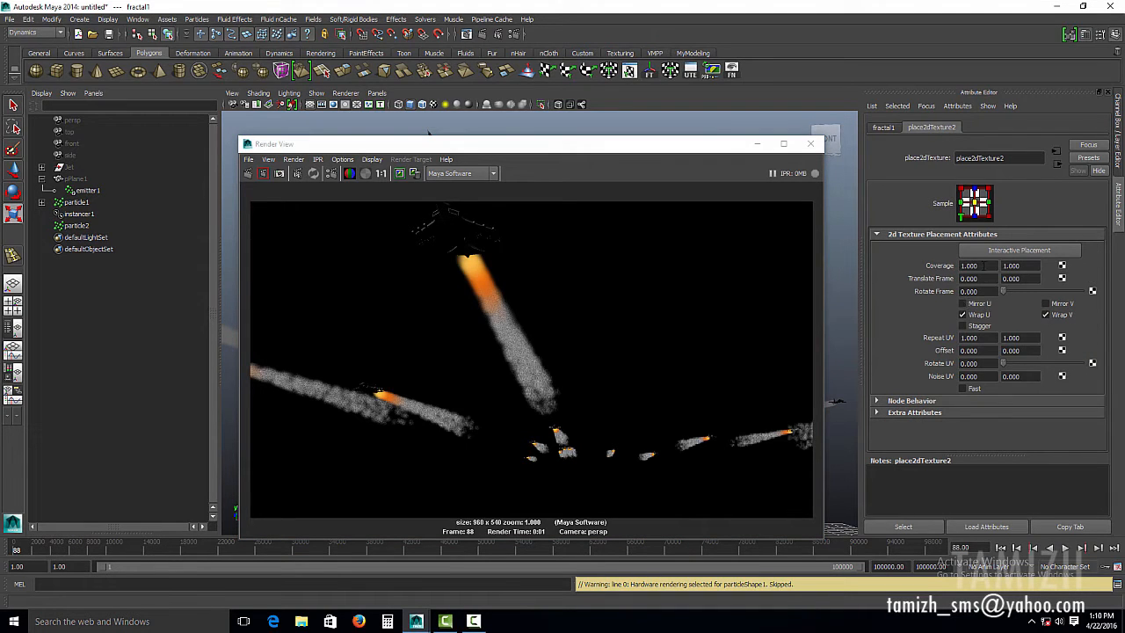
click(982, 266)
text(15)
key(Tab)
text(15)
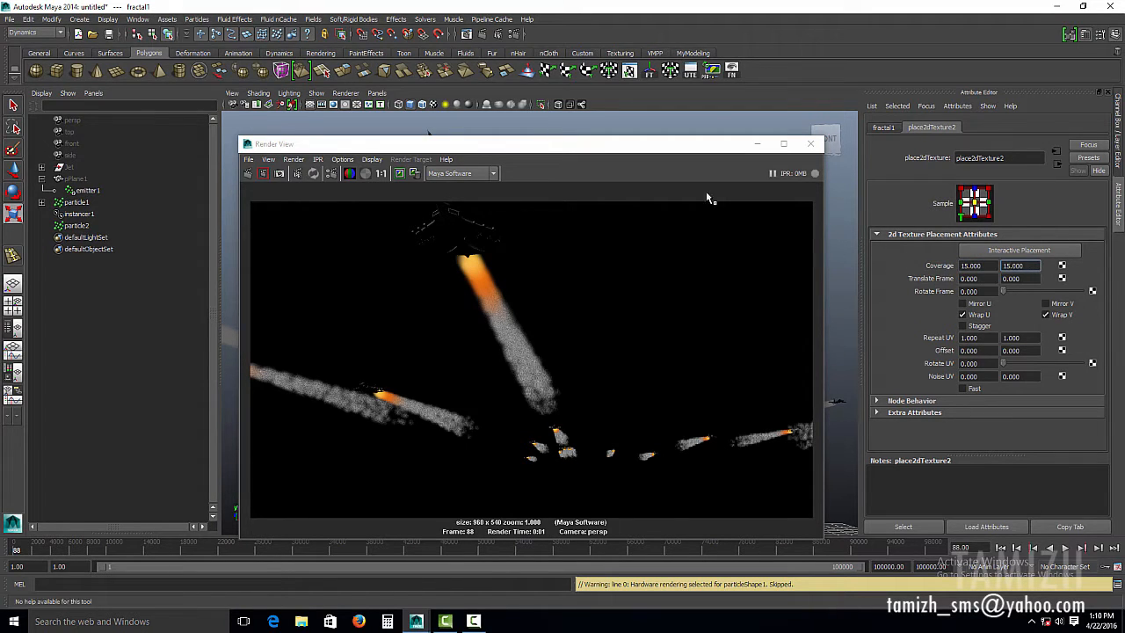
click(248, 173)
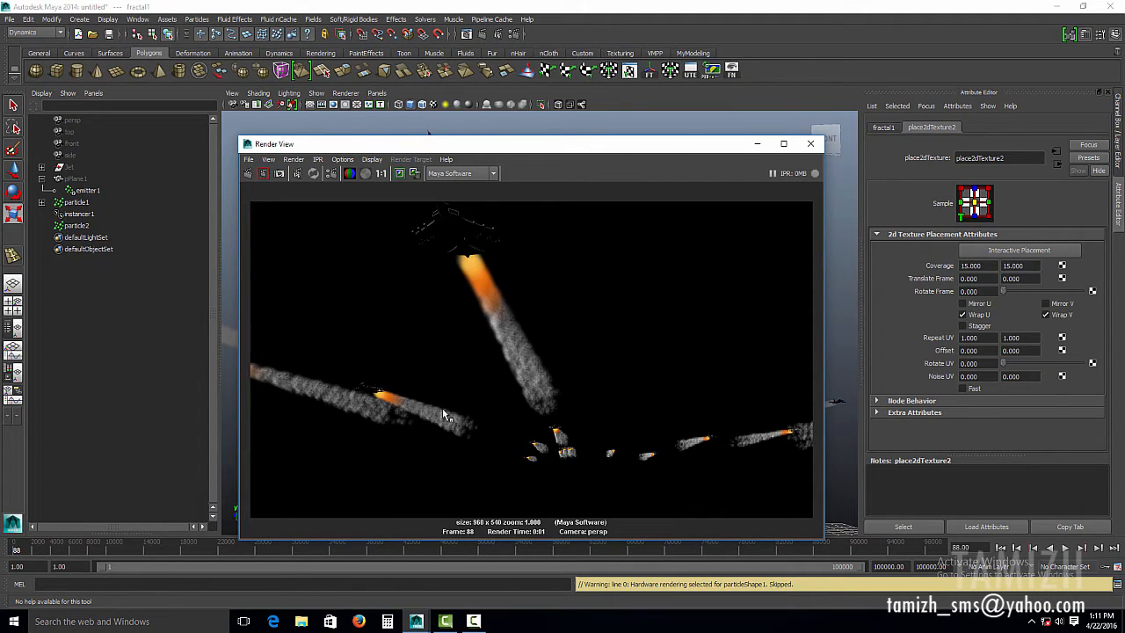
Set the Coverage of the fractal's 2D texture placement to 20 by 20 and render the frame again.
drag(991, 265, 826, 267)
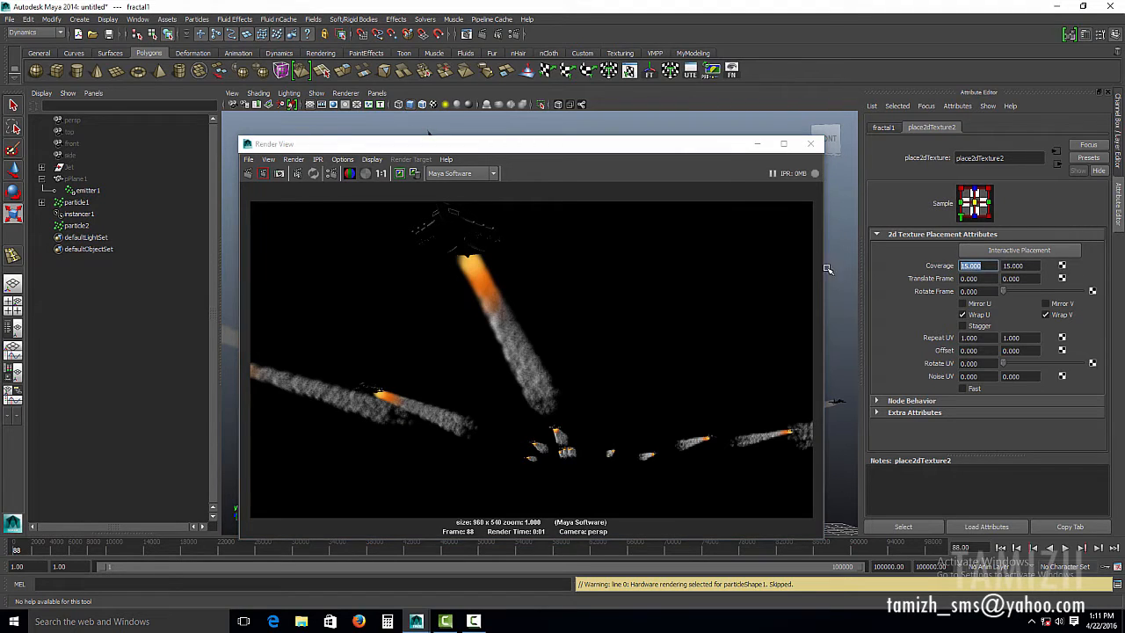
text(20)
key(Return)
drag(1038, 264, 939, 265)
text(20)
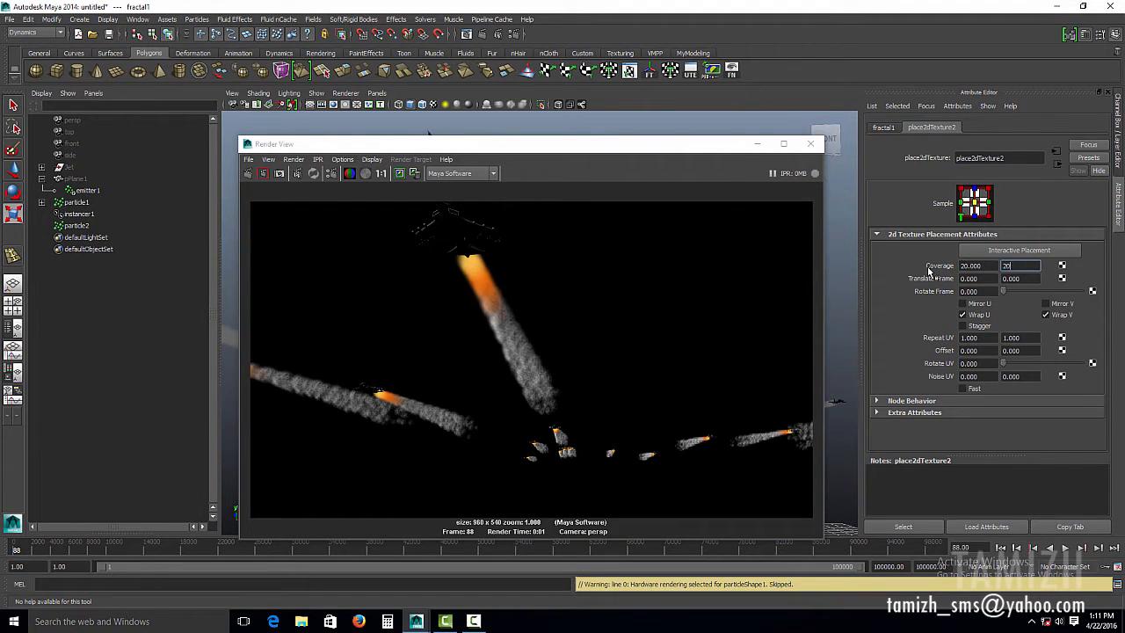
click(248, 173)
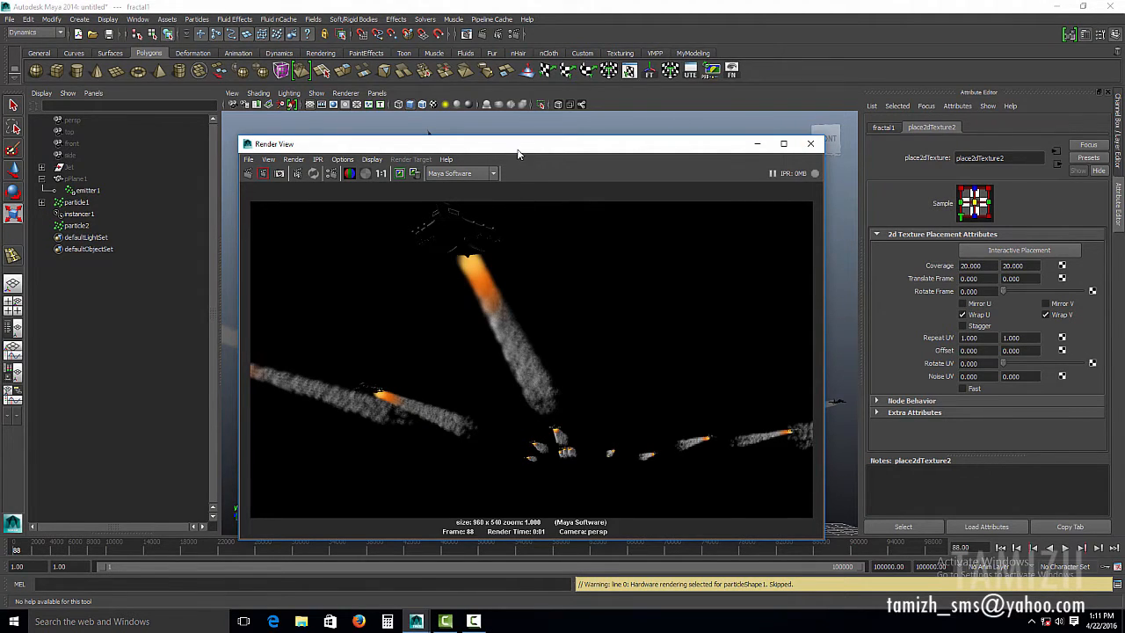
Select the smoke particles behind the rendered image to show the particleCloud1 material attributes.
drag(518, 154, 543, 305)
click(499, 242)
drag(658, 301, 663, 272)
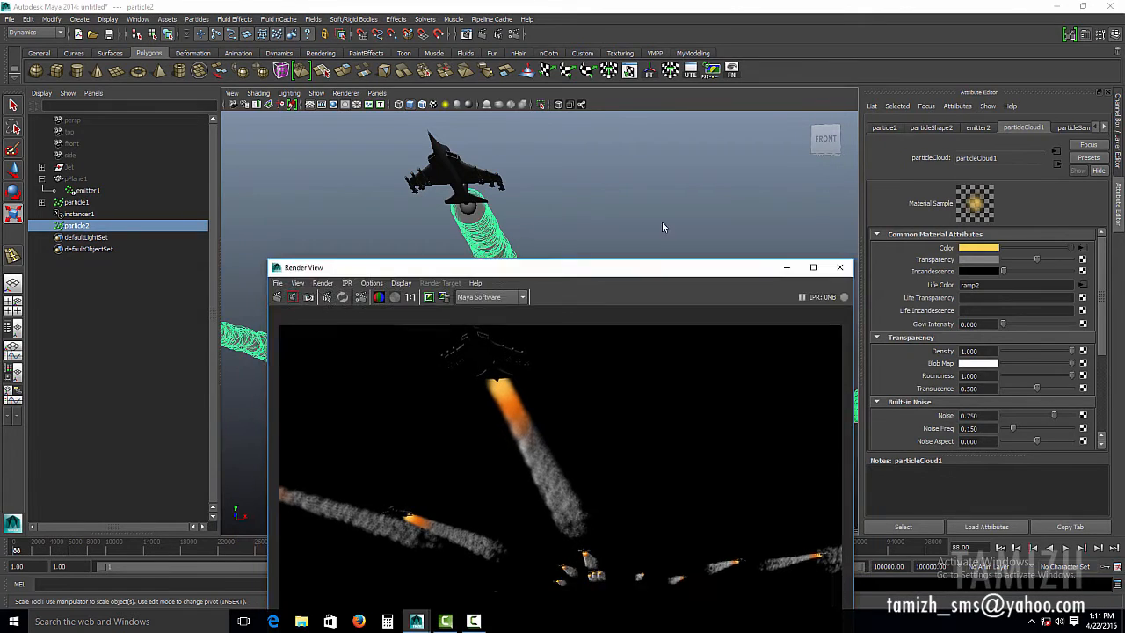
drag(663, 227, 612, 134)
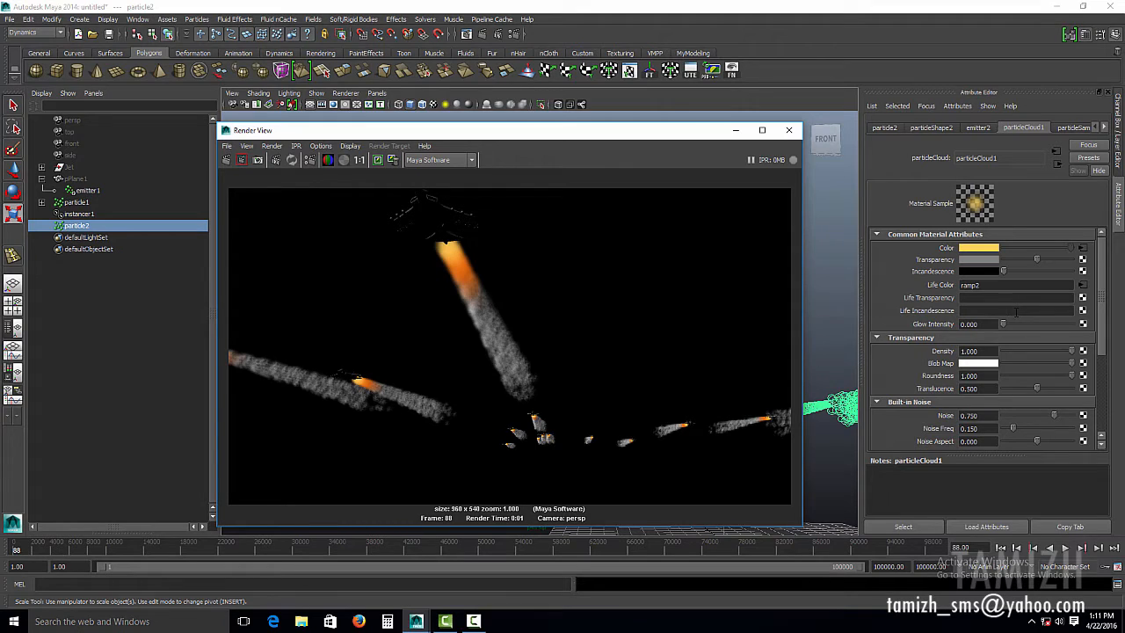
Open the Hypershade and duplicate the ramp2 texture.
click(141, 20)
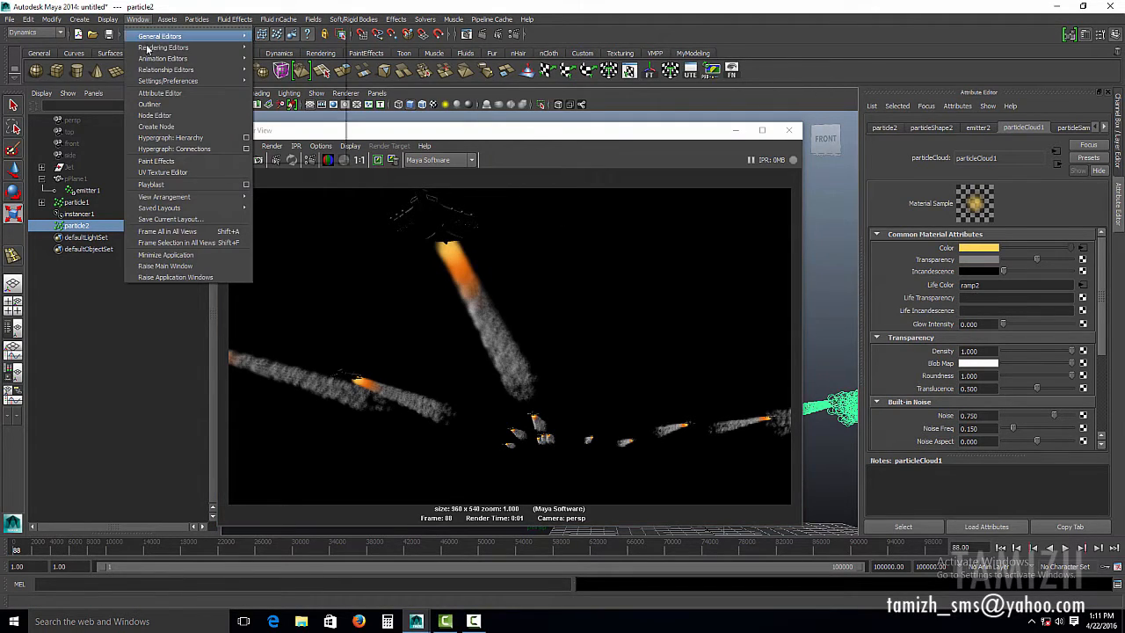
mouse_move(147, 49)
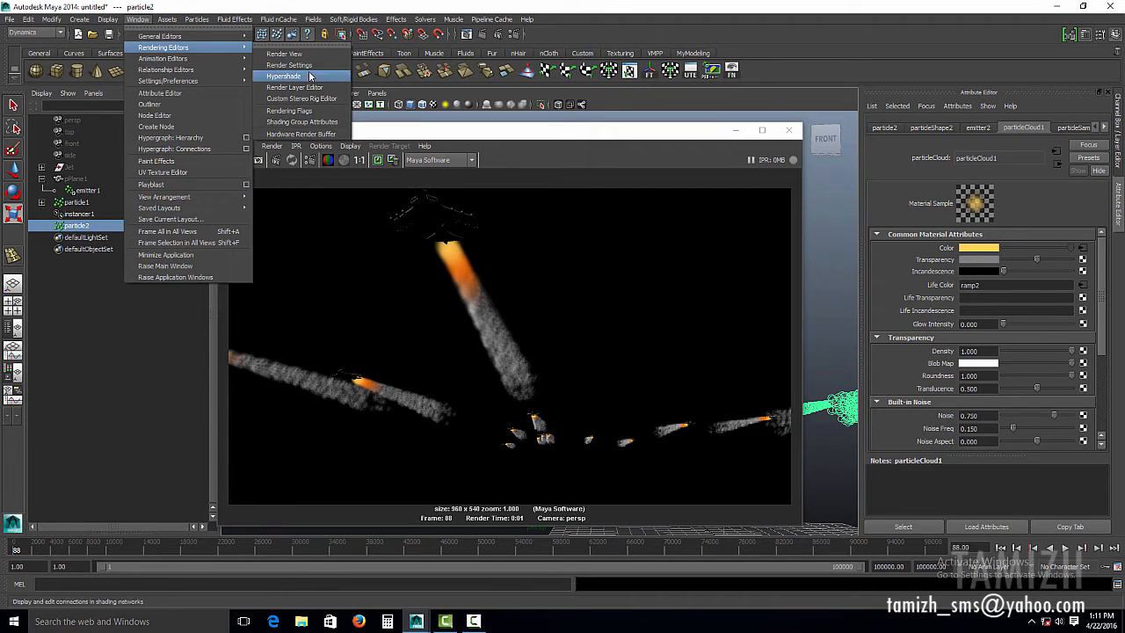
click(284, 76)
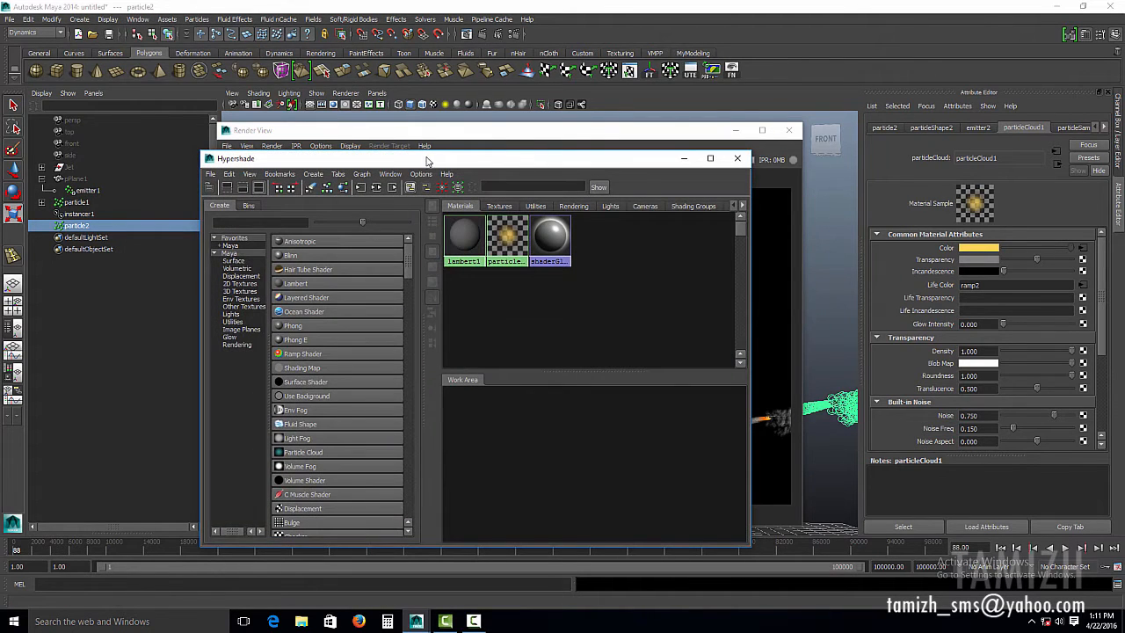
drag(430, 155, 370, 75)
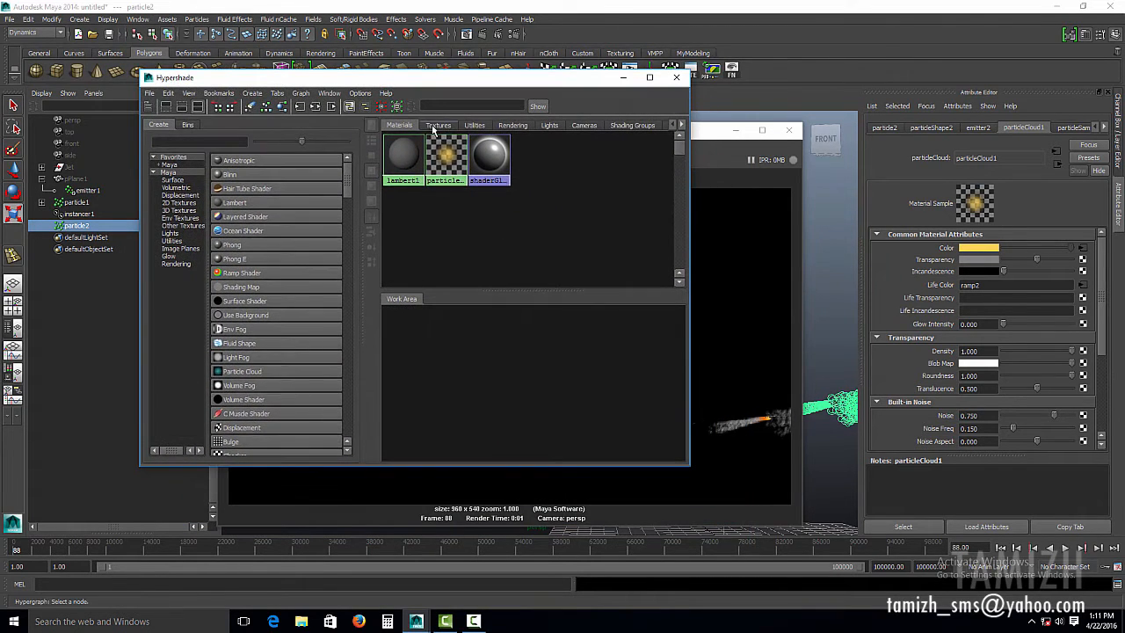
click(437, 126)
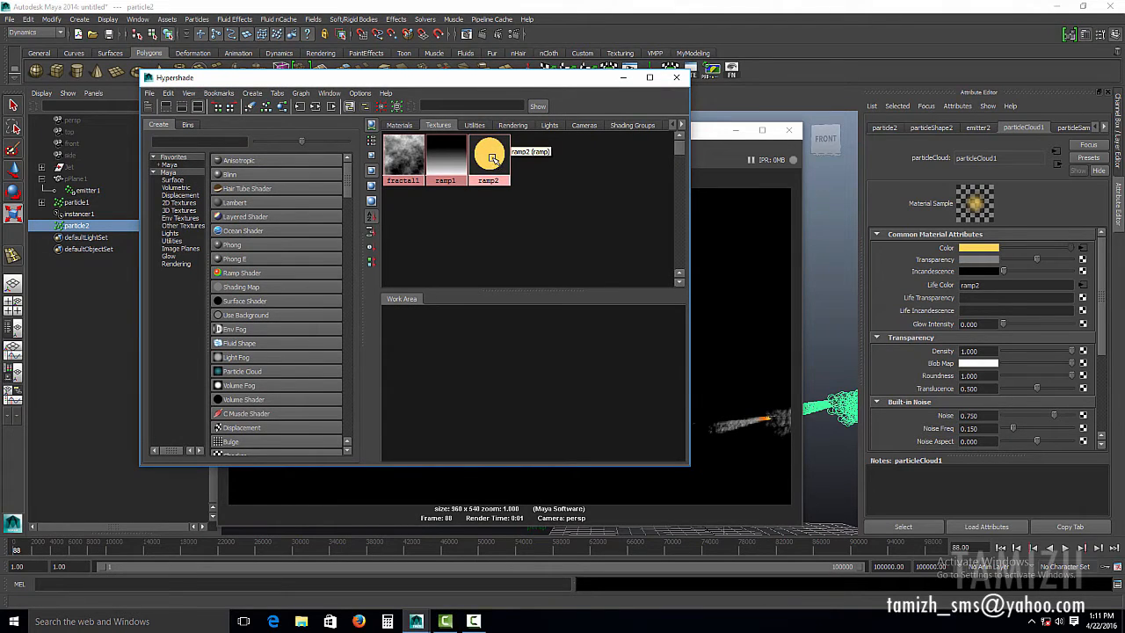
click(493, 157)
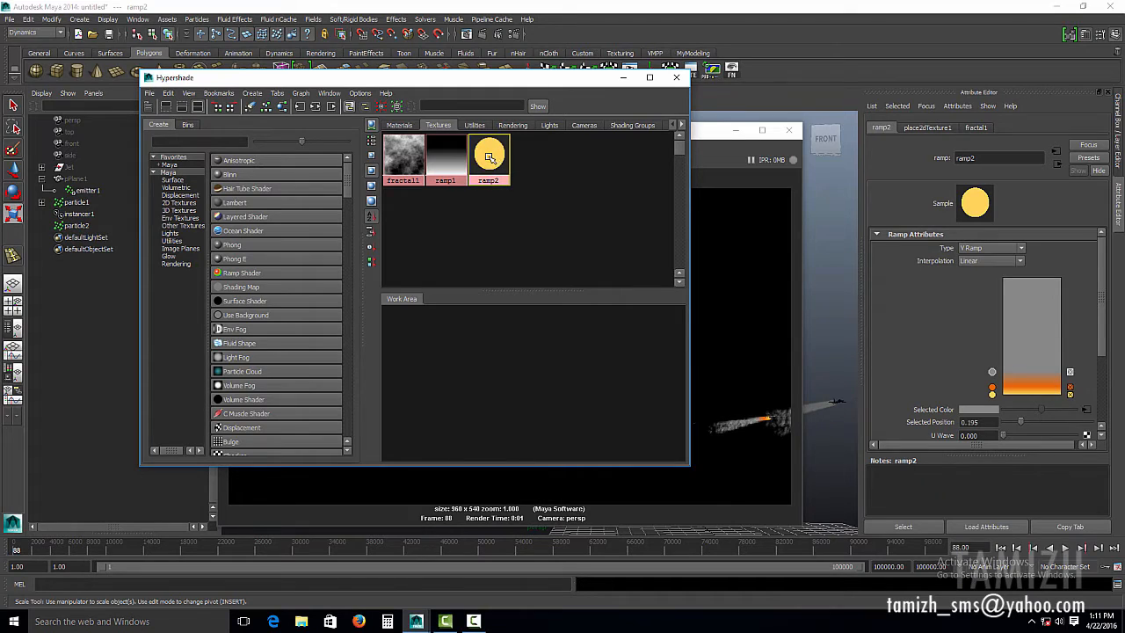
key(ctrl+d)
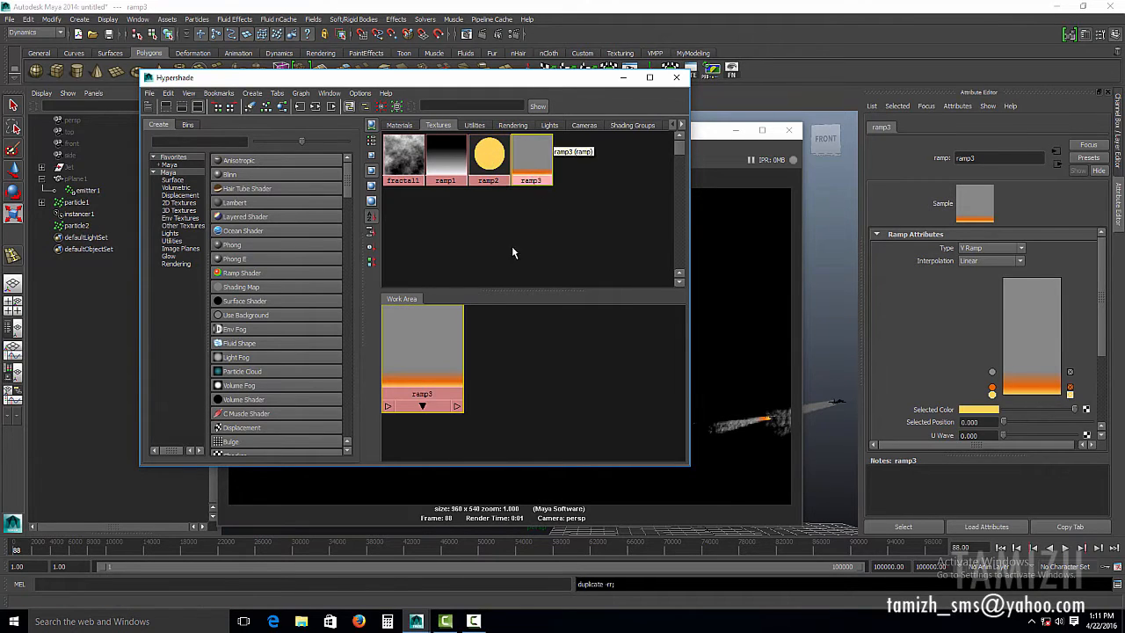
click(437, 338)
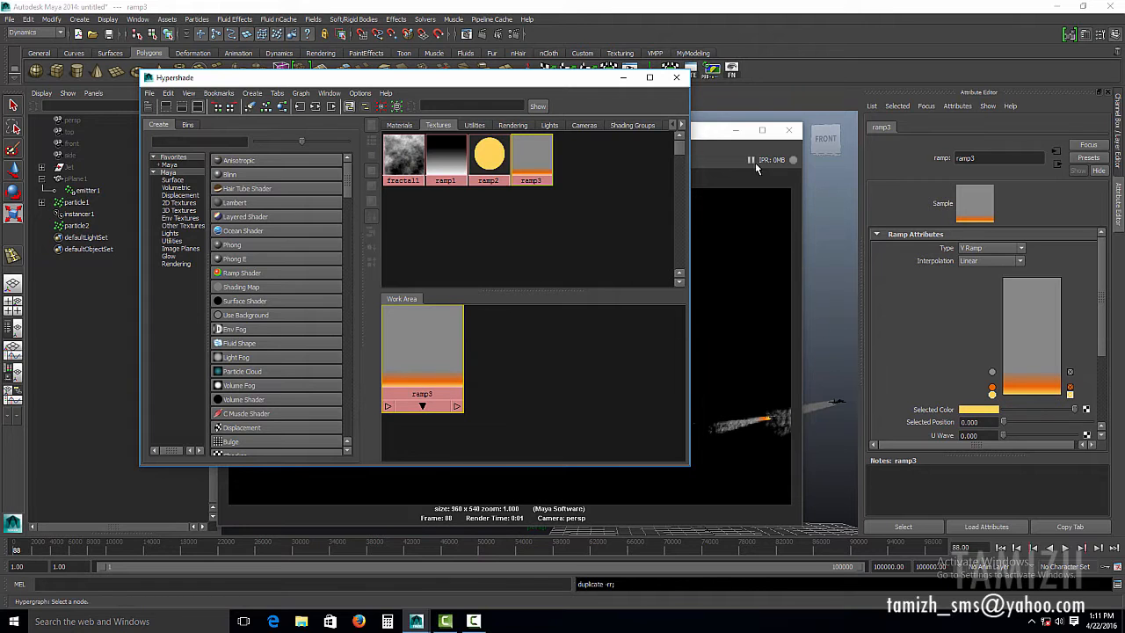
Reselect the smoke particles and connect the duplicated ramp to the Life Incandescence of the particleCloud1 material.
click(712, 142)
drag(712, 142, 459, 112)
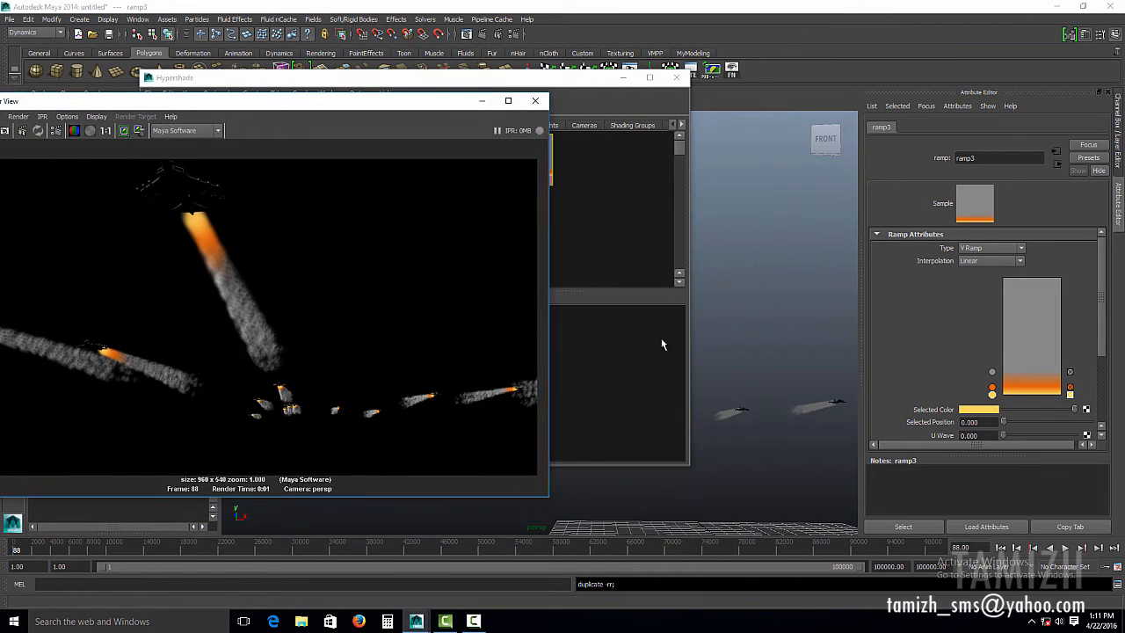
click(797, 415)
click(588, 82)
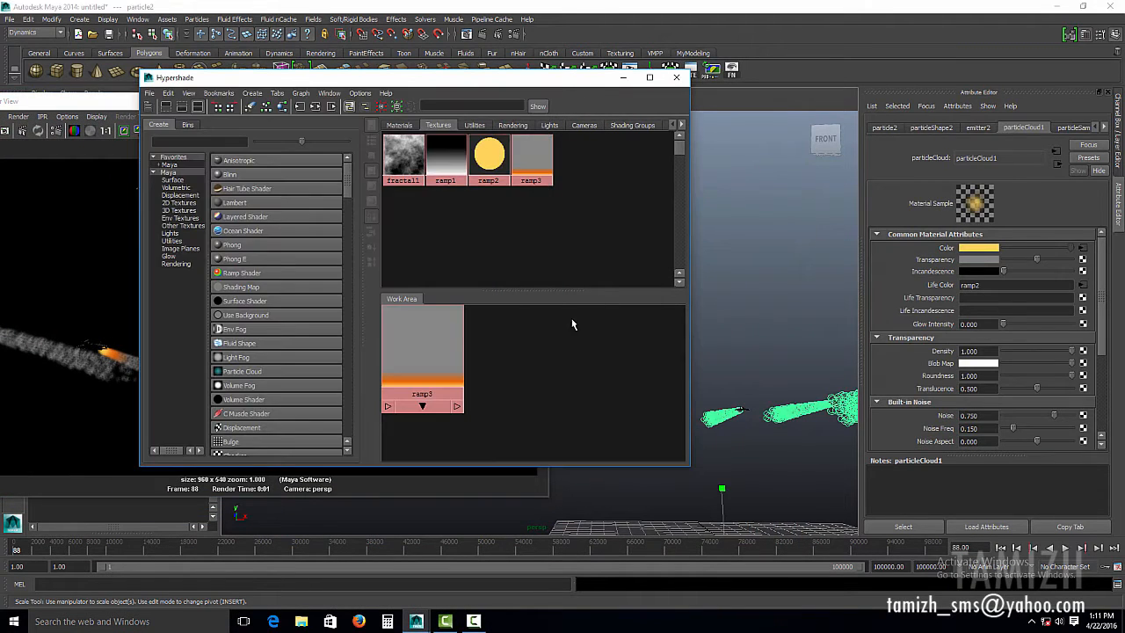
middle_drag(439, 360, 901, 320)
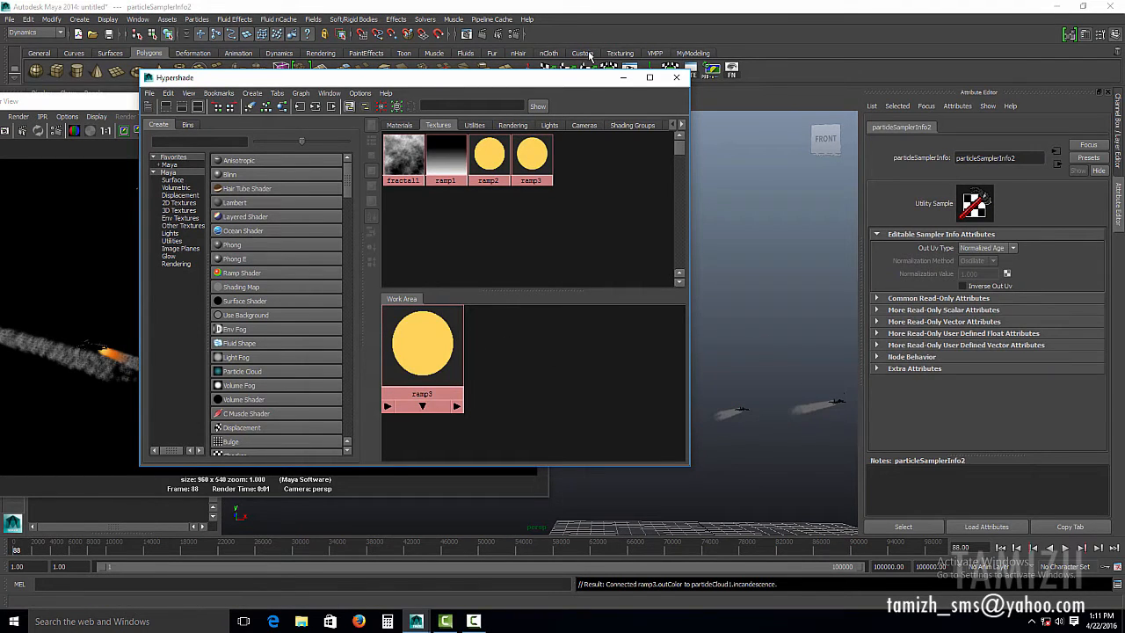
Darken the gray entry of the duplicated ramp to black and test-render the smoke with a Glow Intensity of 0.137.
click(426, 367)
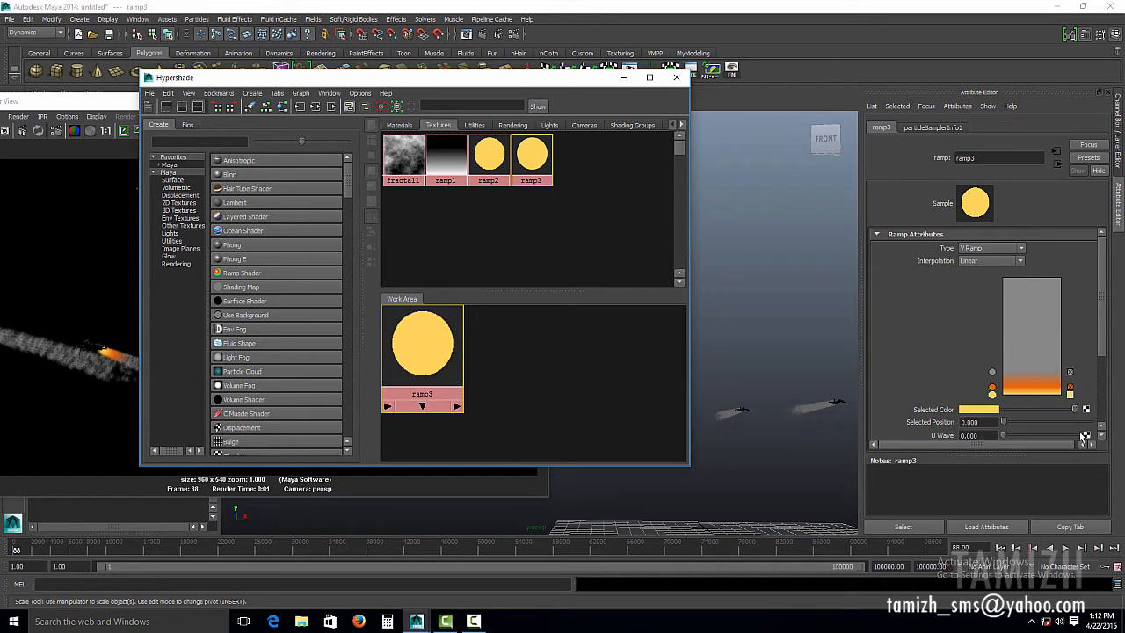
click(992, 372)
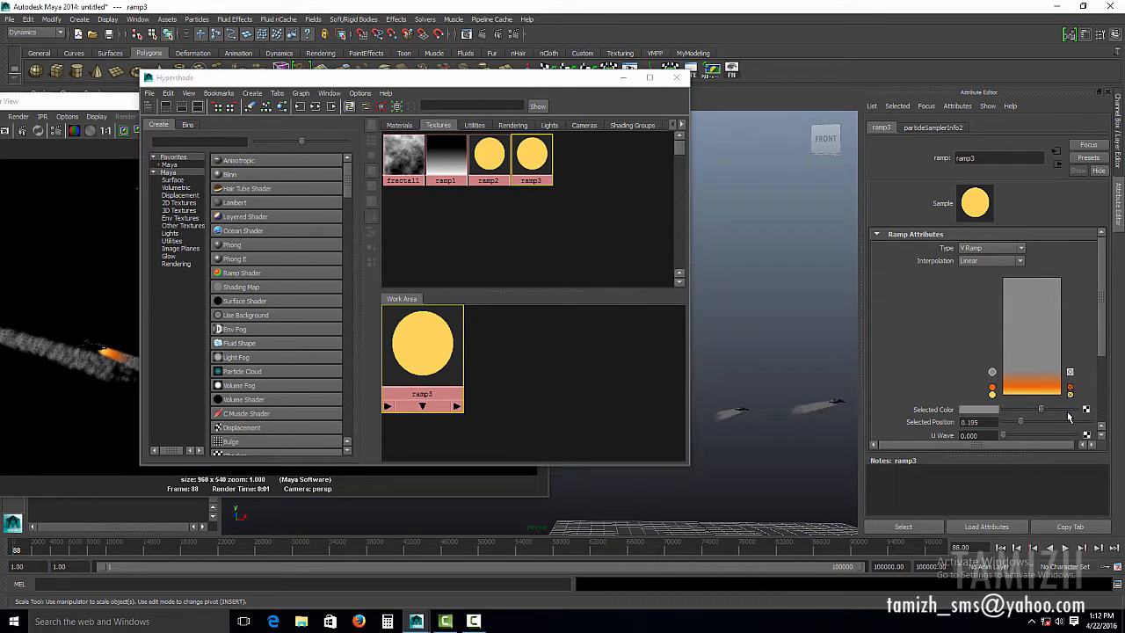
drag(1041, 412, 1002, 411)
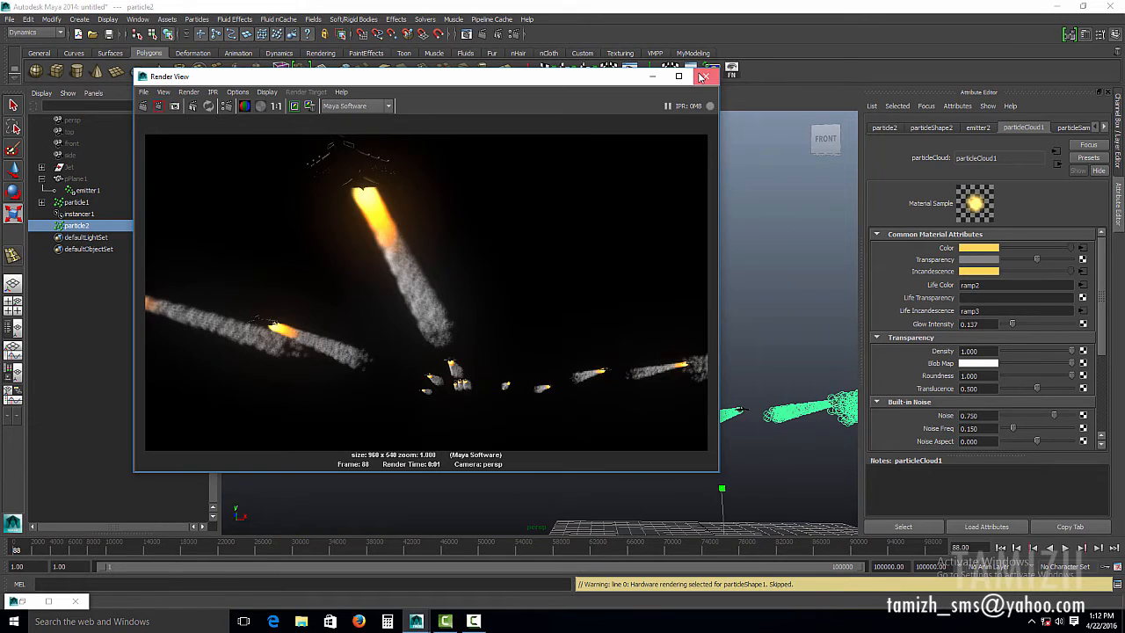
click(709, 76)
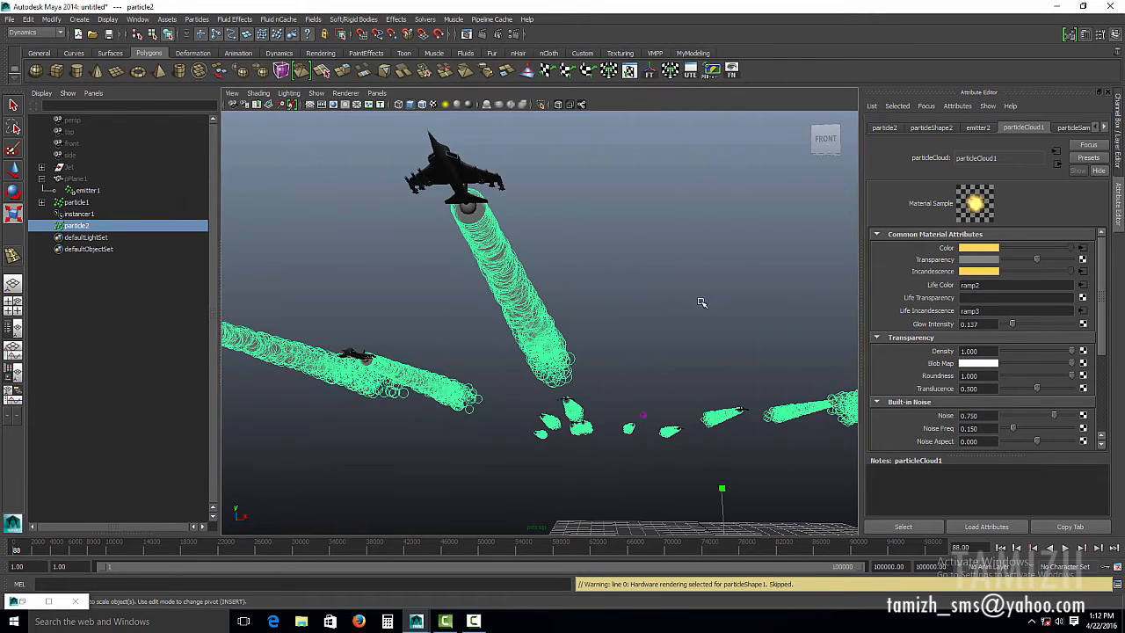
Replay the simulation from the start and stop it at frame 81 with the whole jet formation framed in the perspective view.
alt+right_drag(810, 353, 669, 275)
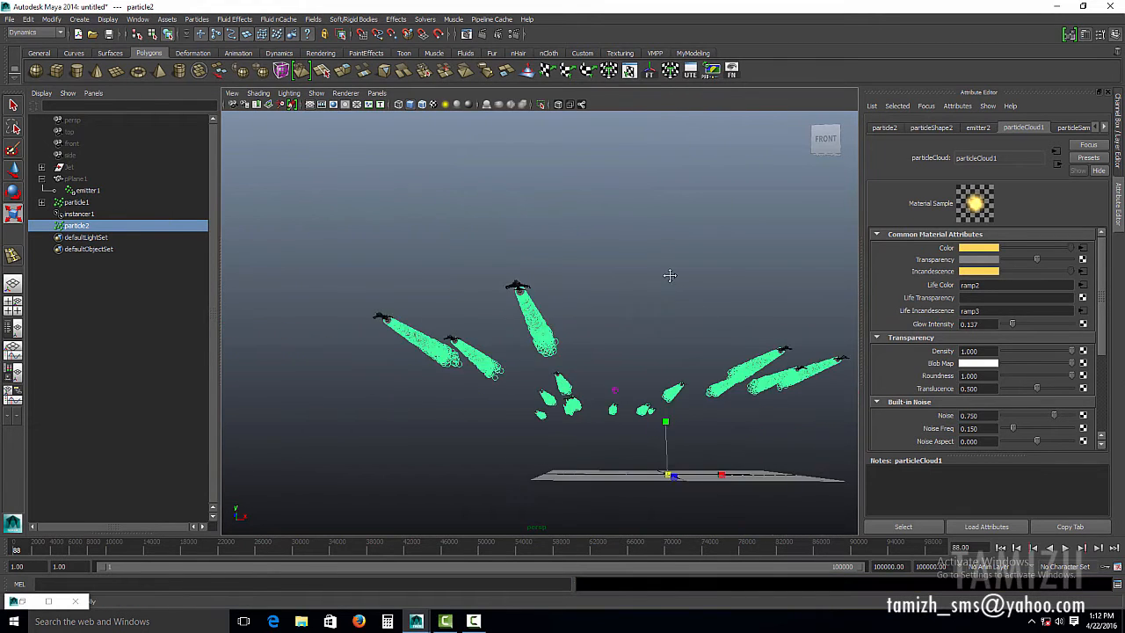
click(1000, 547)
click(1065, 547)
scroll(665, 363, up, 5)
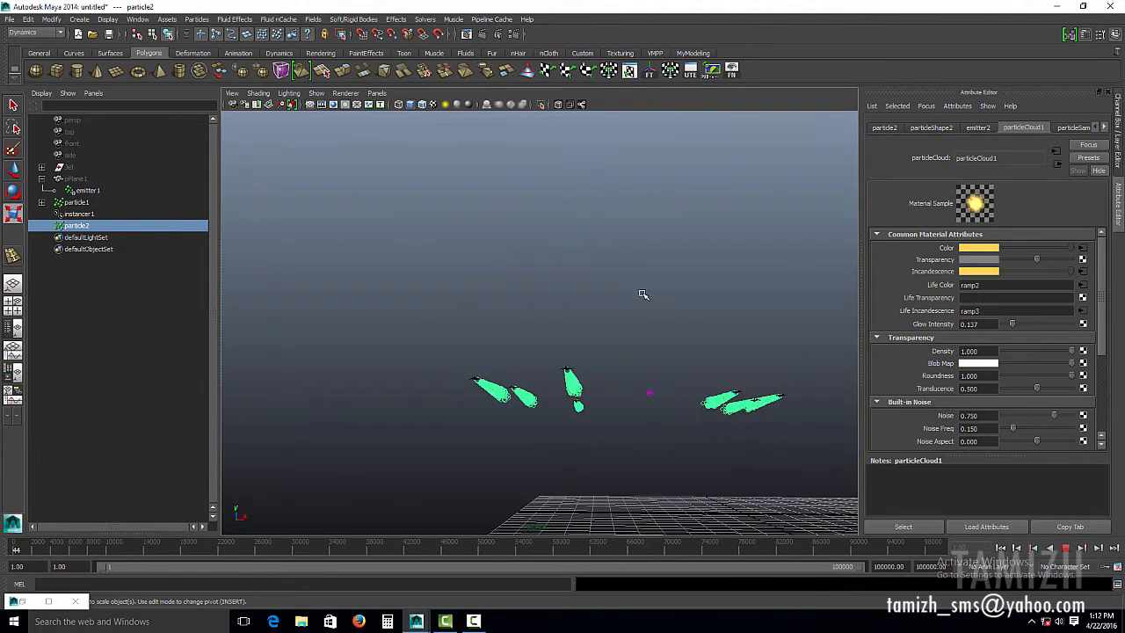
click(643, 299)
alt+drag(645, 328, 570, 357)
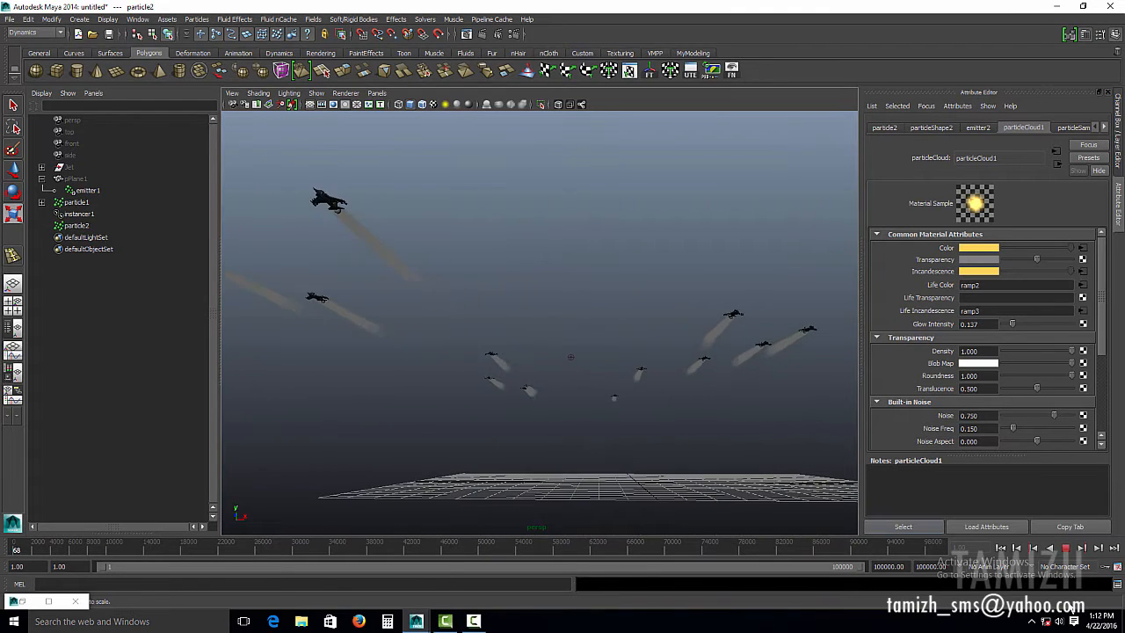
click(1065, 548)
click(479, 338)
alt+drag(479, 338, 582, 363)
alt+right_drag(583, 363, 595, 398)
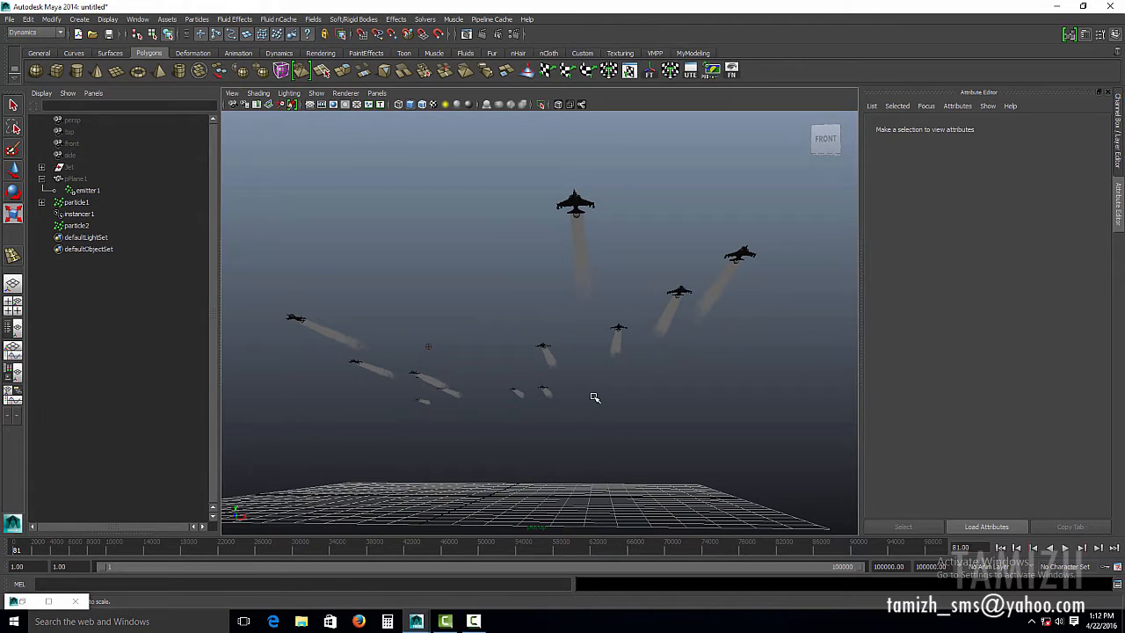
Create a directional light, raise it above the grid among the jets and rotate it to angle its rays.
click(80, 19)
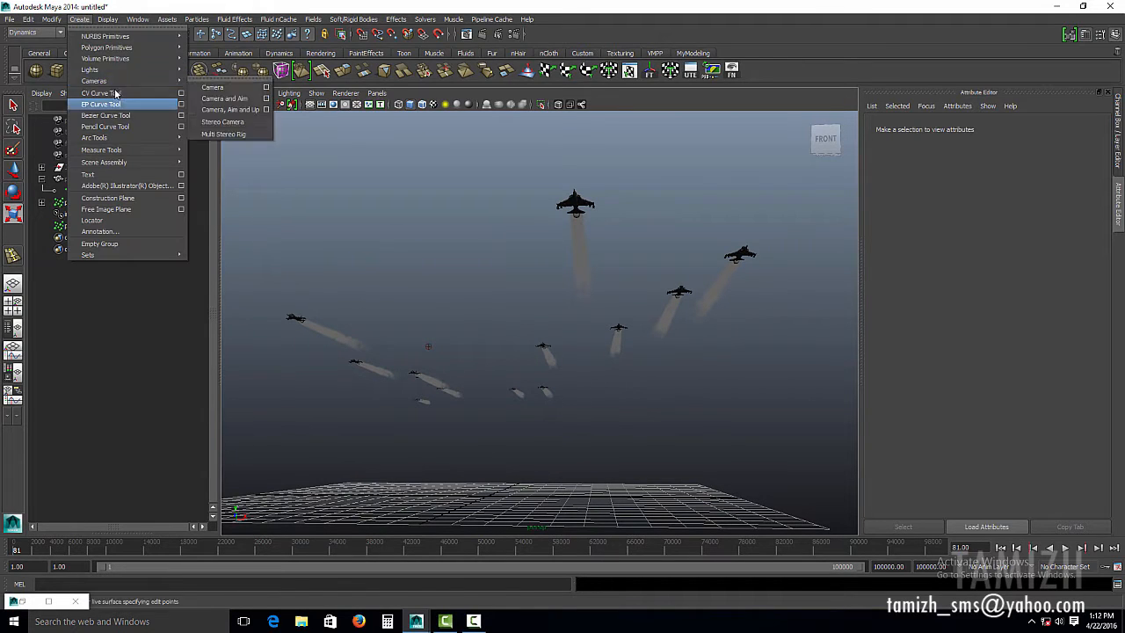
mouse_move(167, 71)
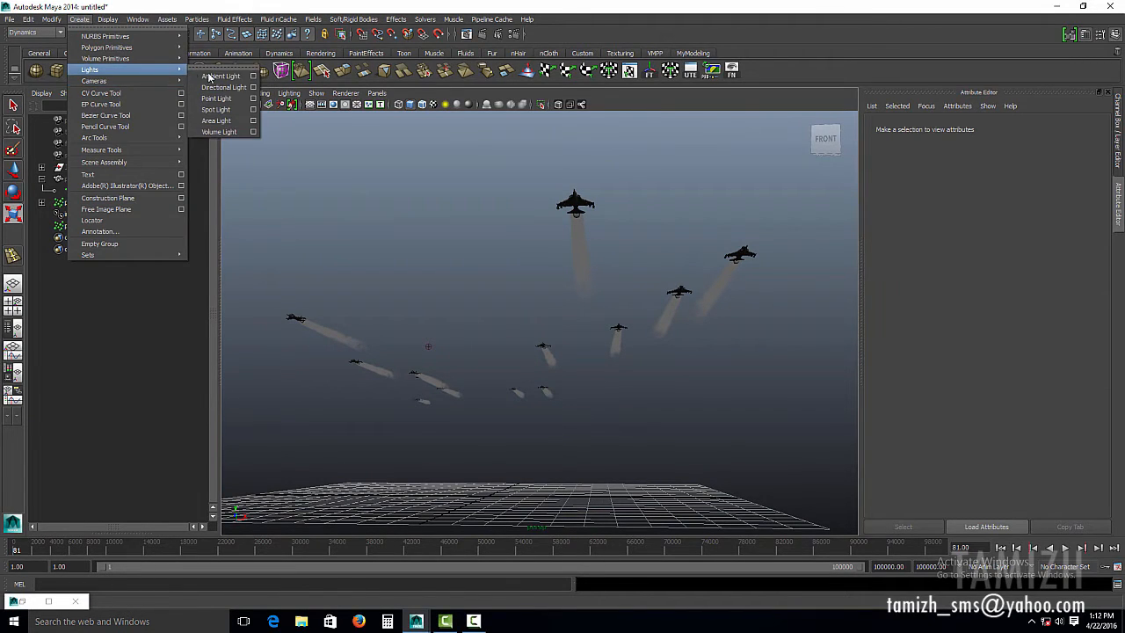
click(224, 89)
key(w)
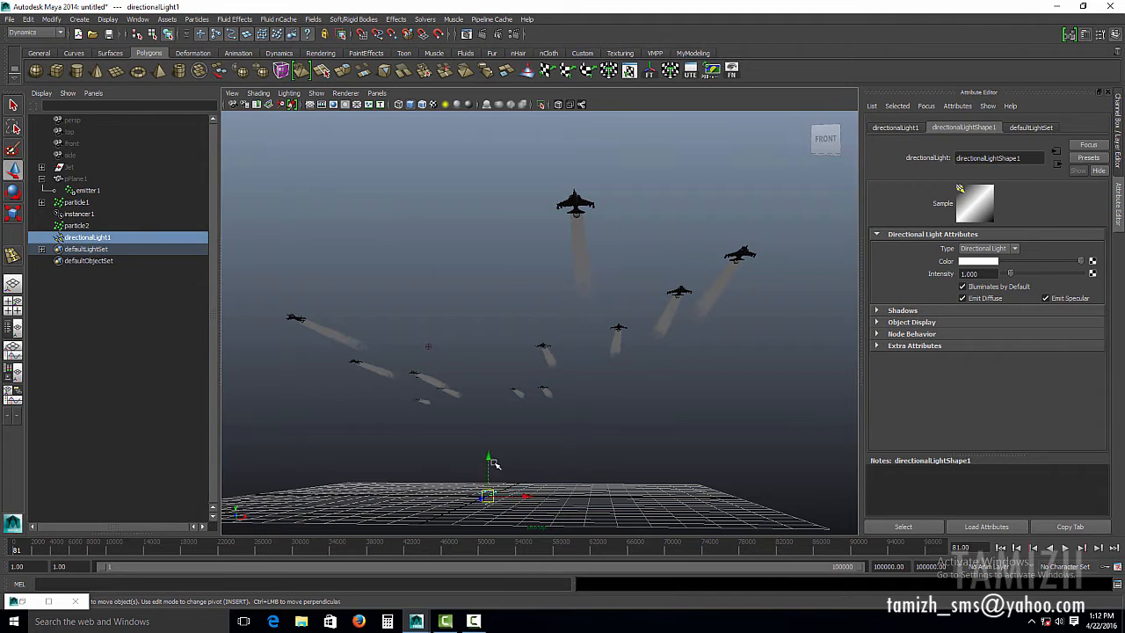
drag(489, 449, 553, 267)
key(e)
drag(529, 351, 531, 346)
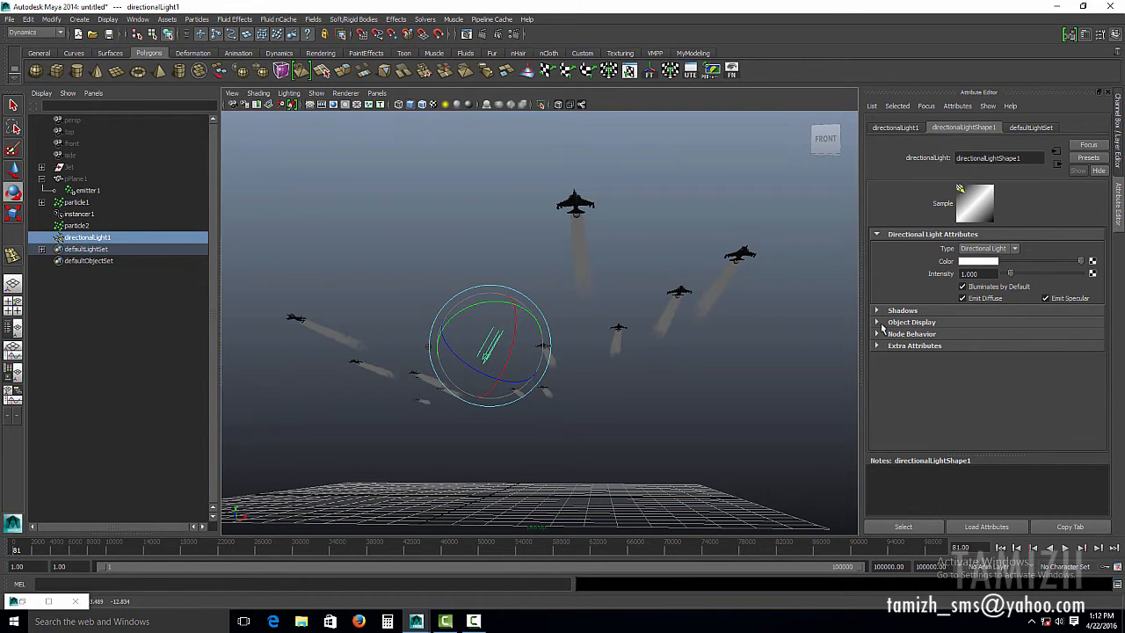
Set the directional light's intensity to 1.3 and its color to a pale orange with hue 39.44, saturation 0.127 and value 1.
click(990, 273)
text(1.300)
click(977, 261)
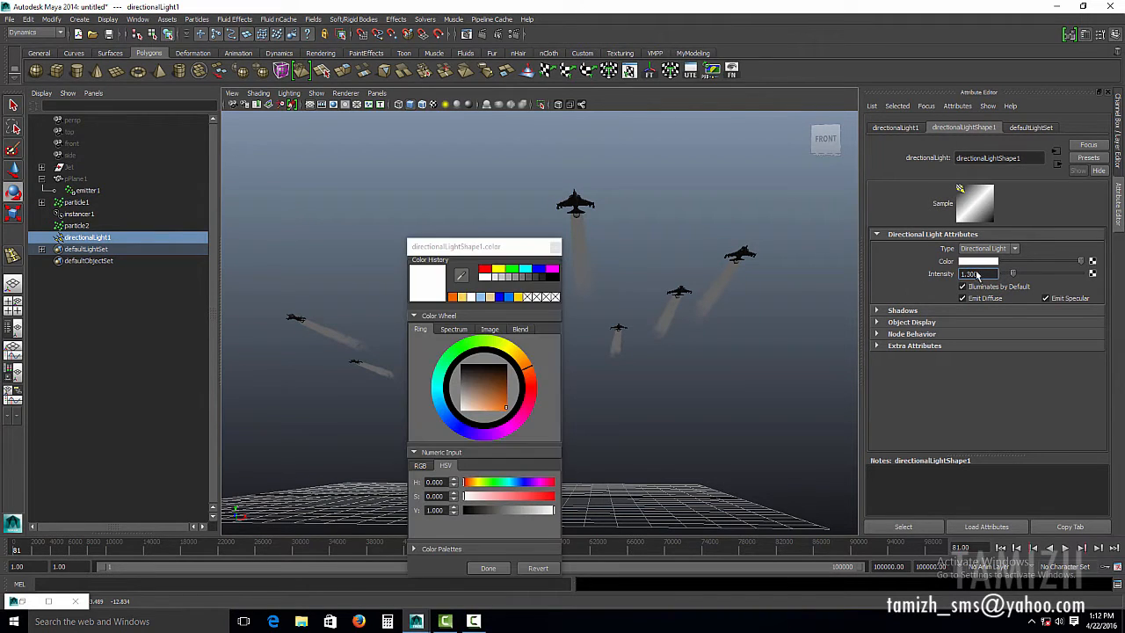
click(522, 364)
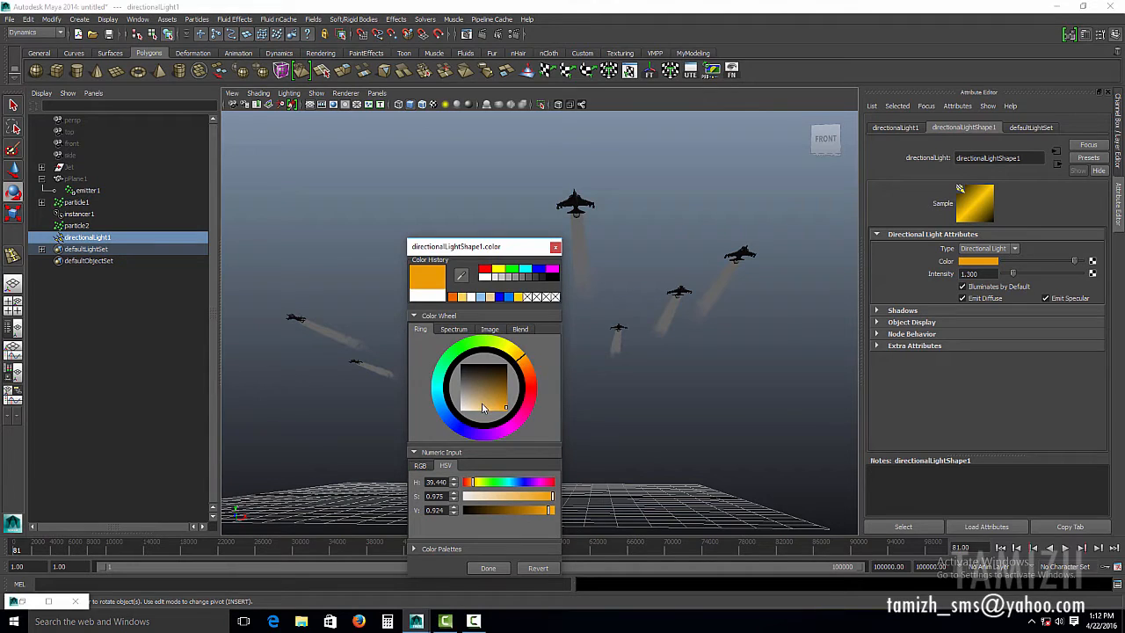
drag(482, 407, 467, 414)
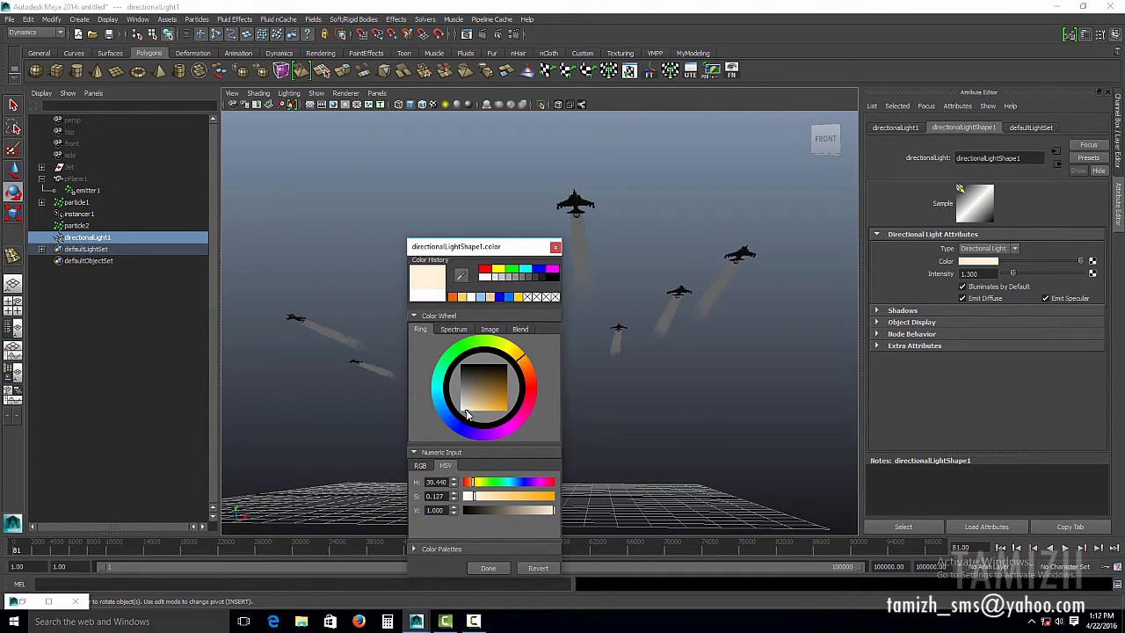
click(489, 568)
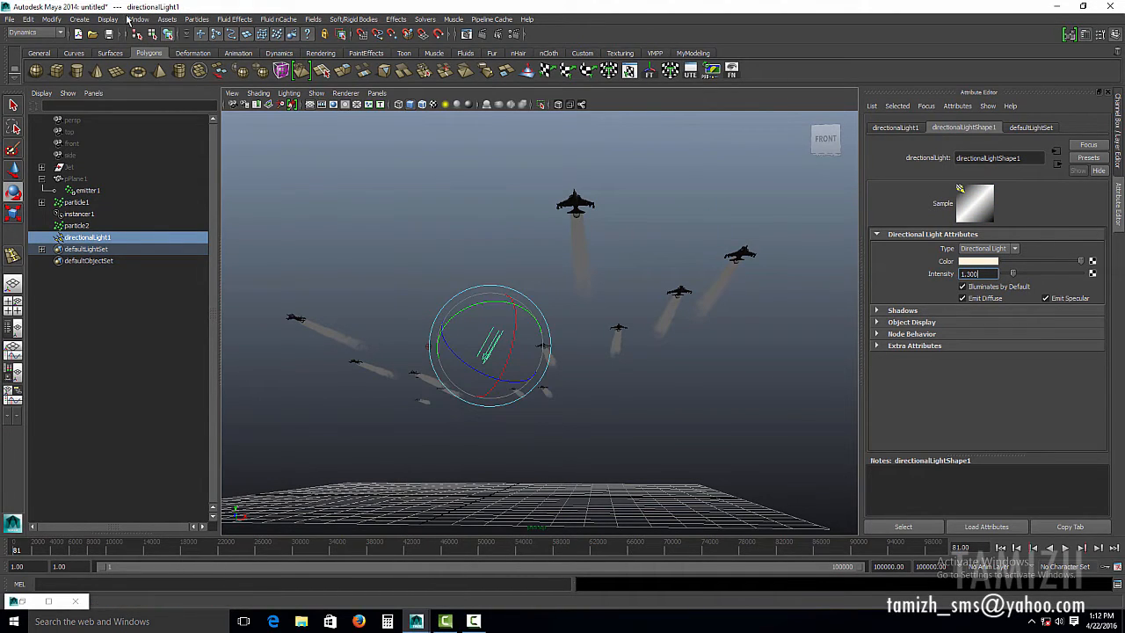
Create an ambient light and give it a light blue color with saturation 0.392 and value 0.924.
click(78, 18)
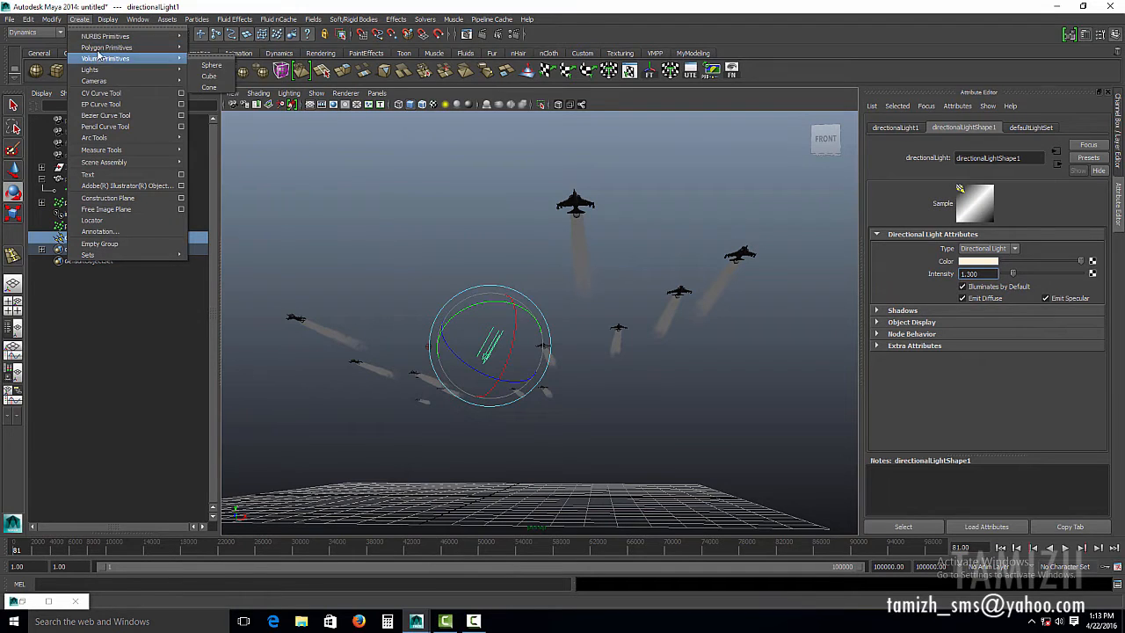
mouse_move(99, 50)
mouse_move(166, 69)
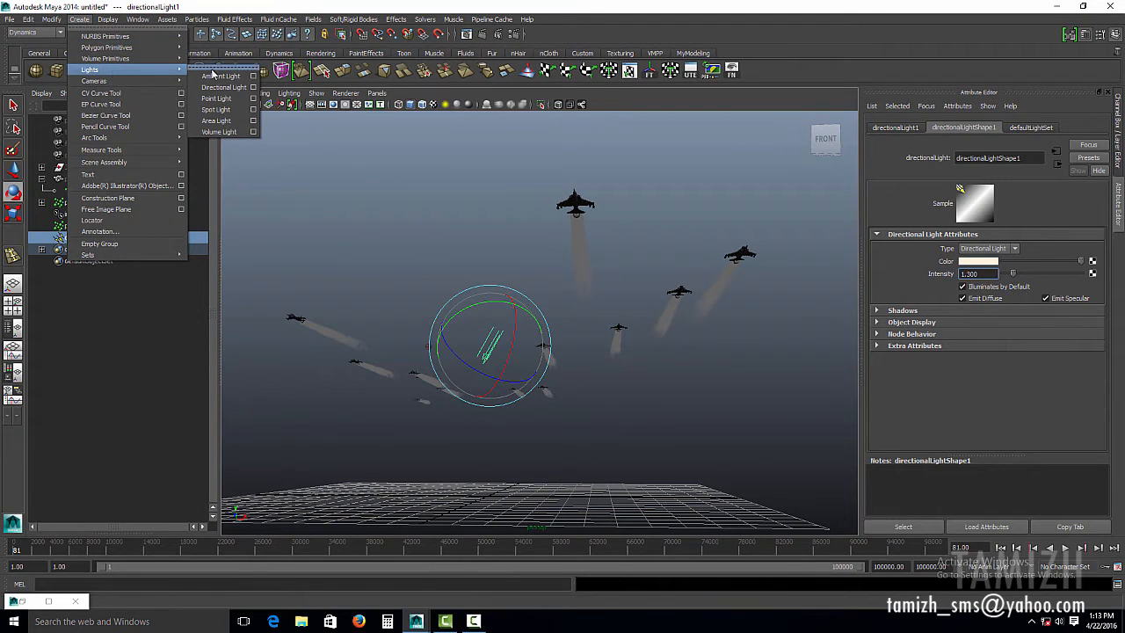
click(220, 77)
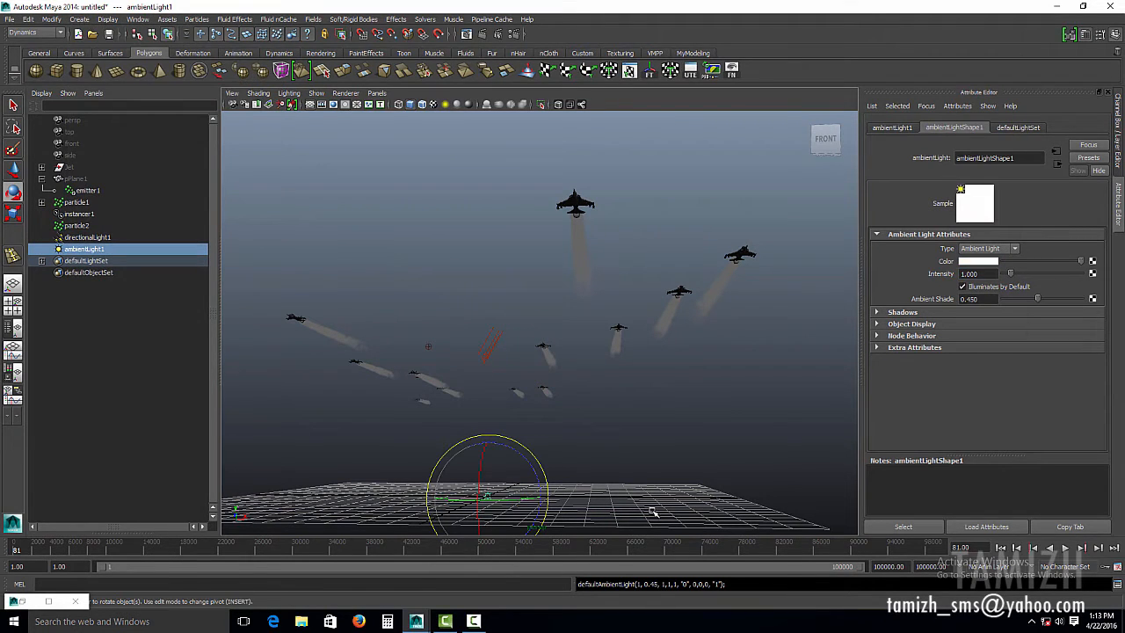
click(990, 262)
drag(440, 425, 441, 422)
click(494, 316)
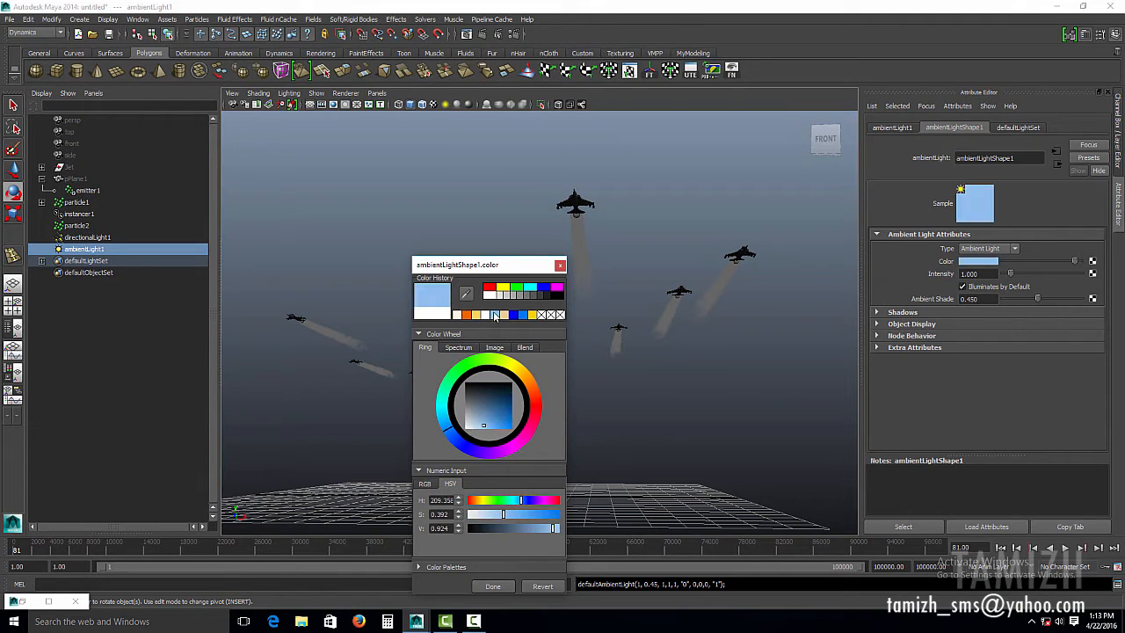
click(494, 586)
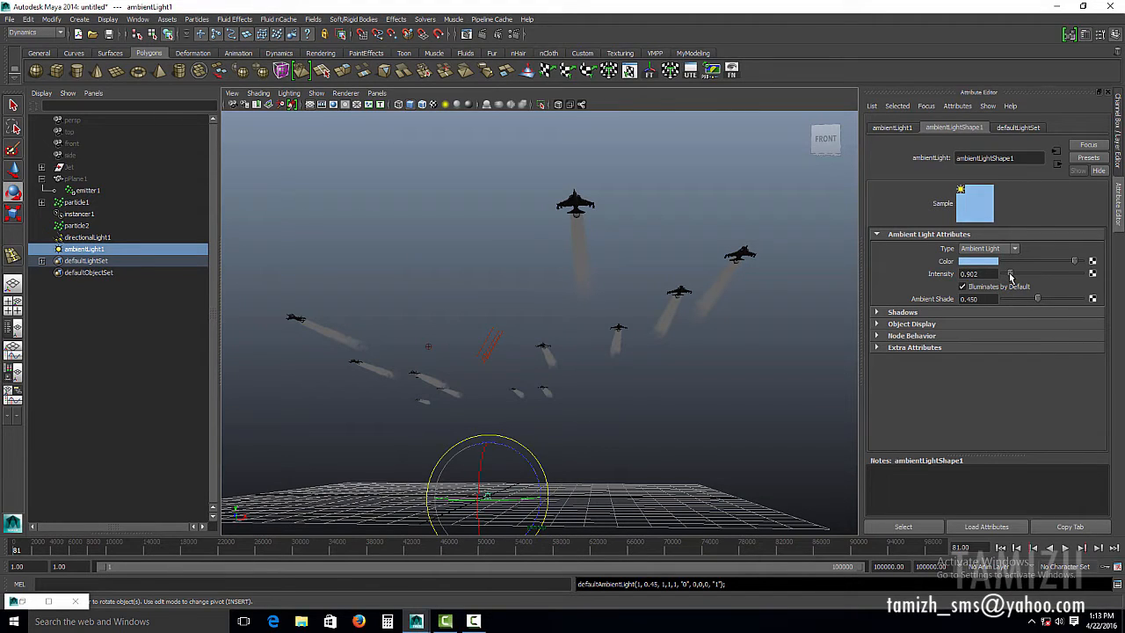
Lower the ambient light's intensity to about 0.226 and render the current frame.
drag(1010, 276, 1005, 277)
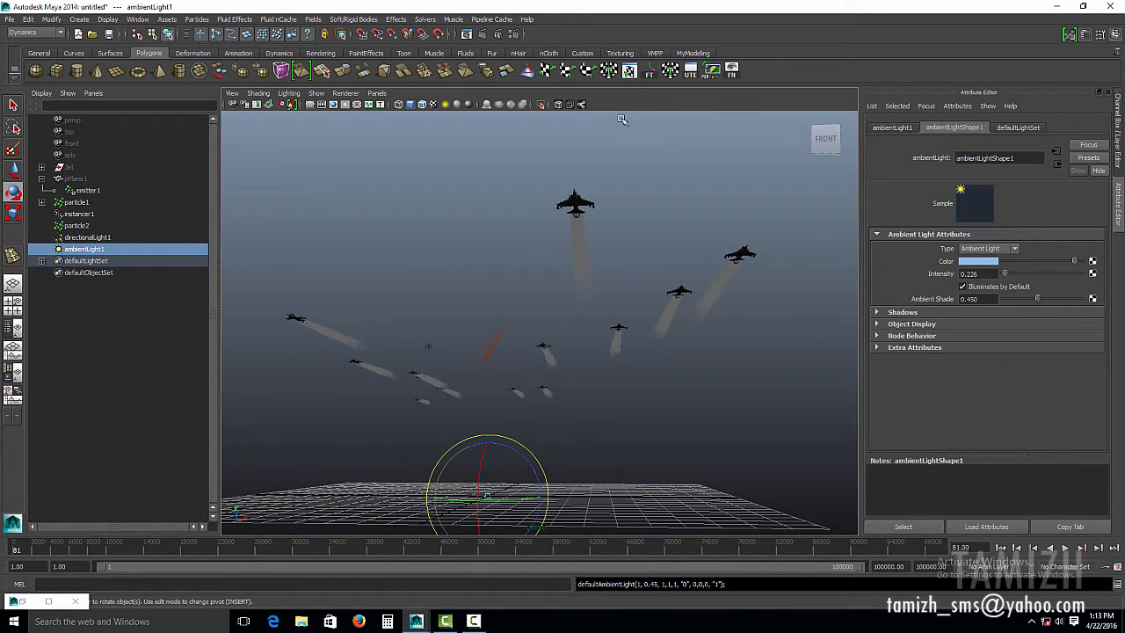
click(482, 33)
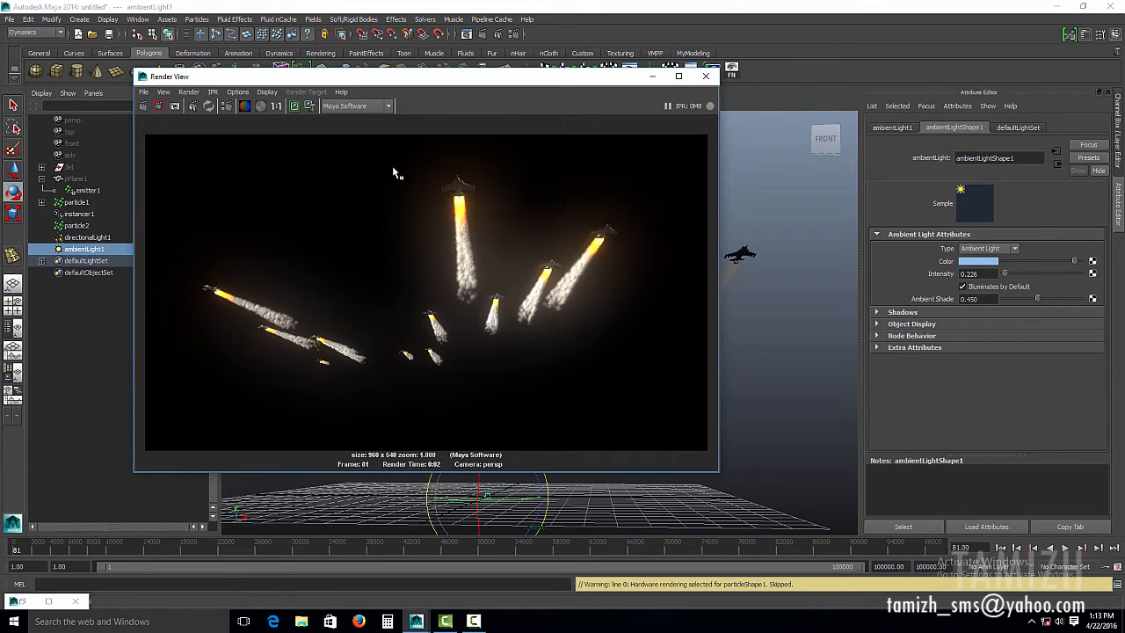
click(706, 75)
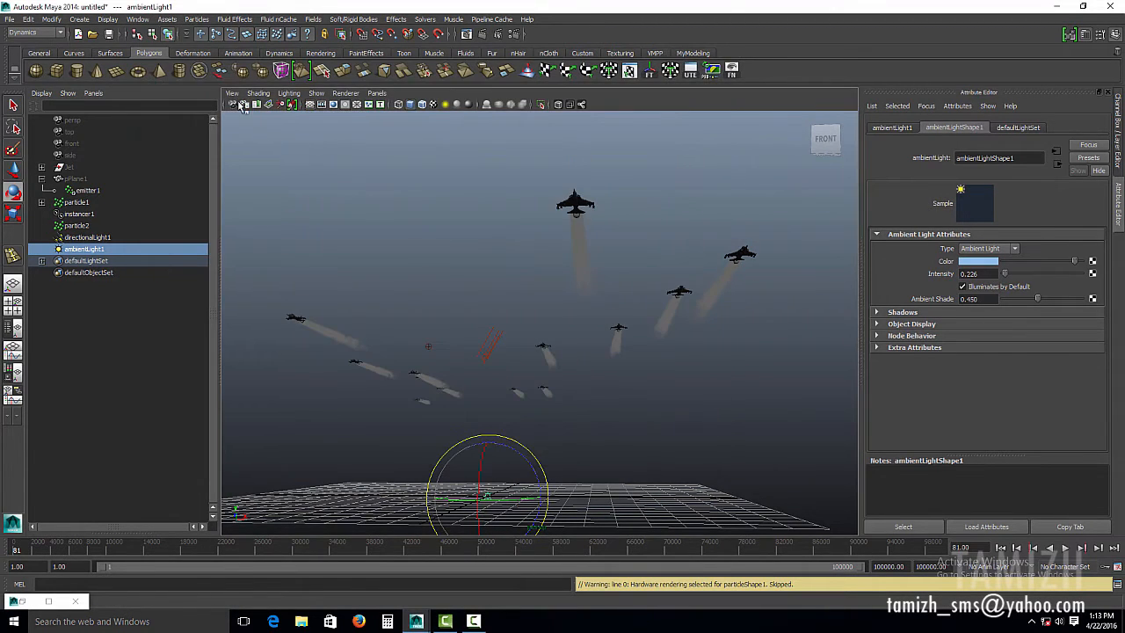
Set the perspective camera's environment background color to light blue with hue 209.358, saturation 0.392 and value 0.924, and render the frame.
click(233, 106)
scroll(975, 358, down, 5)
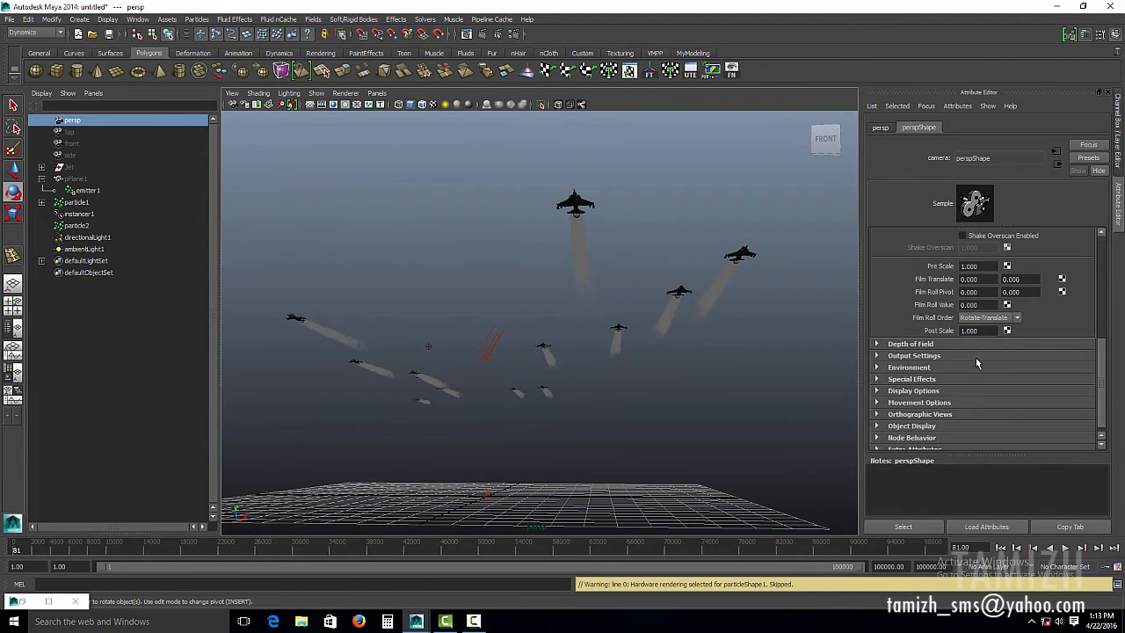
click(917, 361)
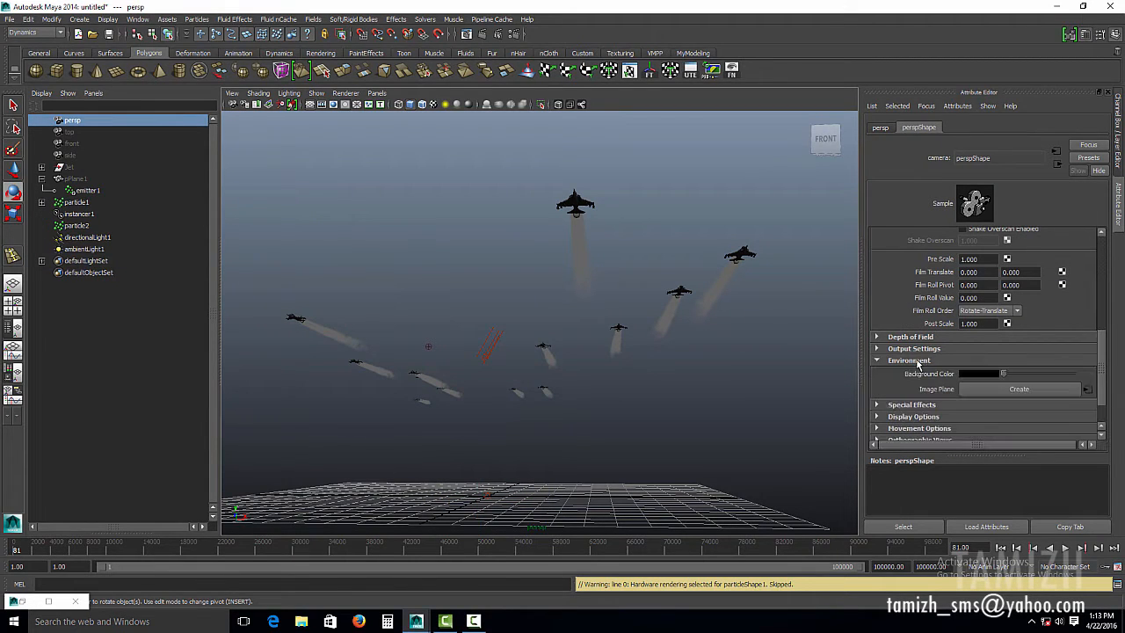
click(993, 376)
click(461, 334)
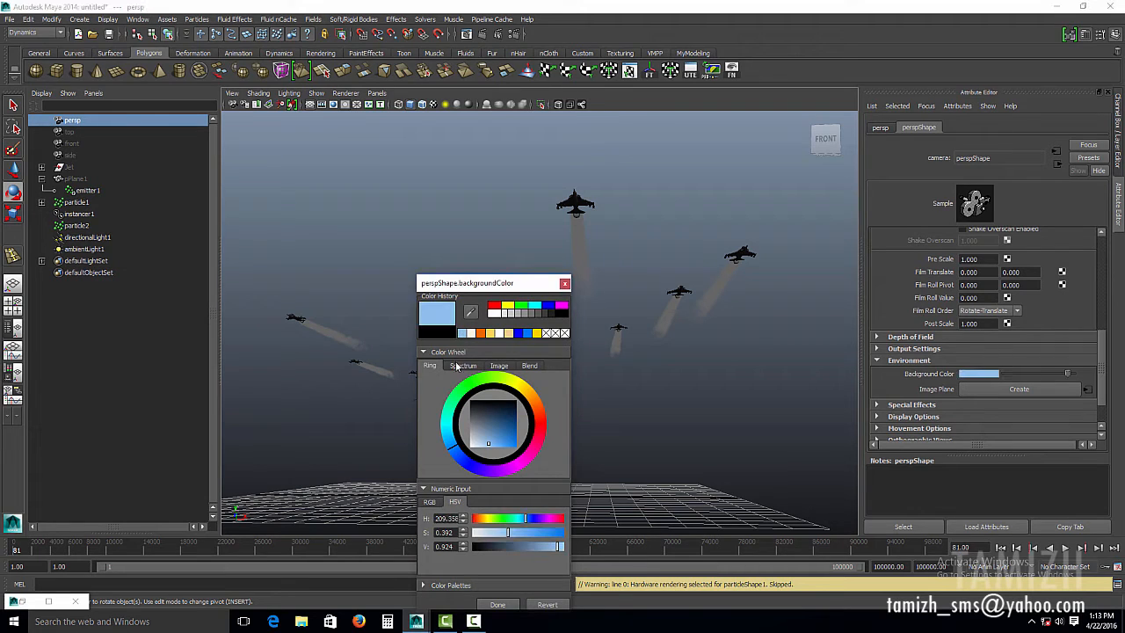
click(497, 605)
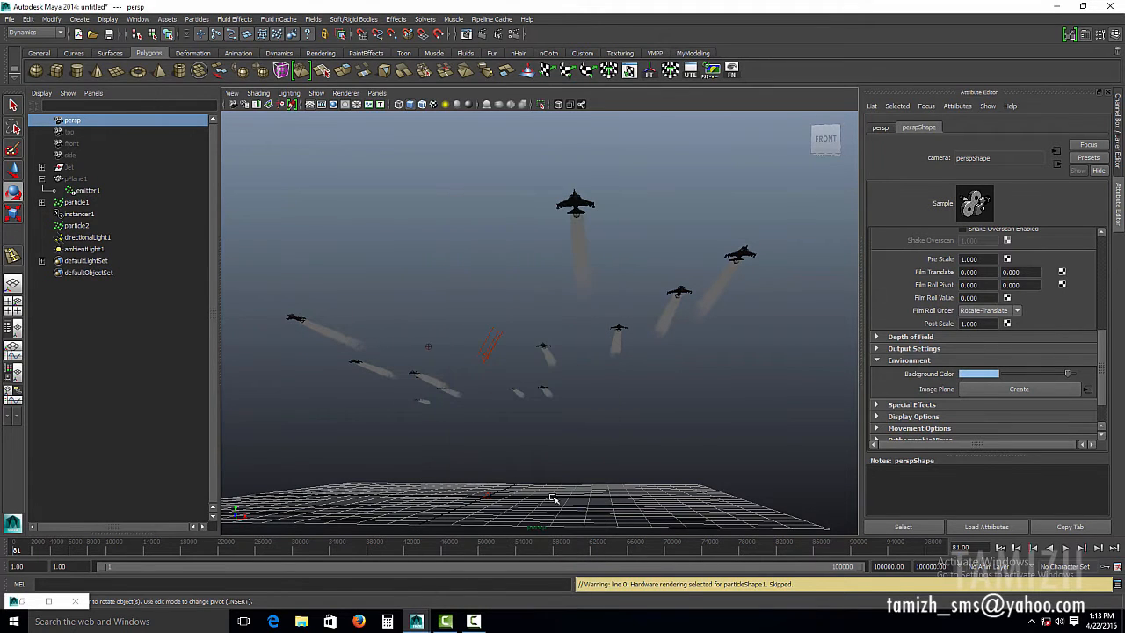
click(481, 34)
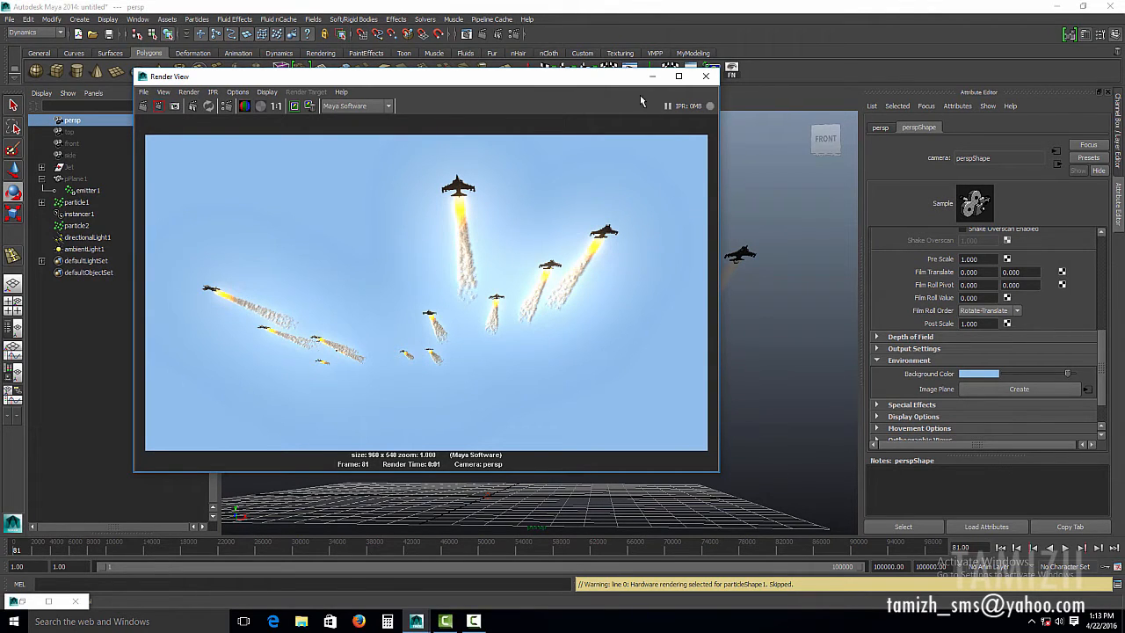
click(706, 75)
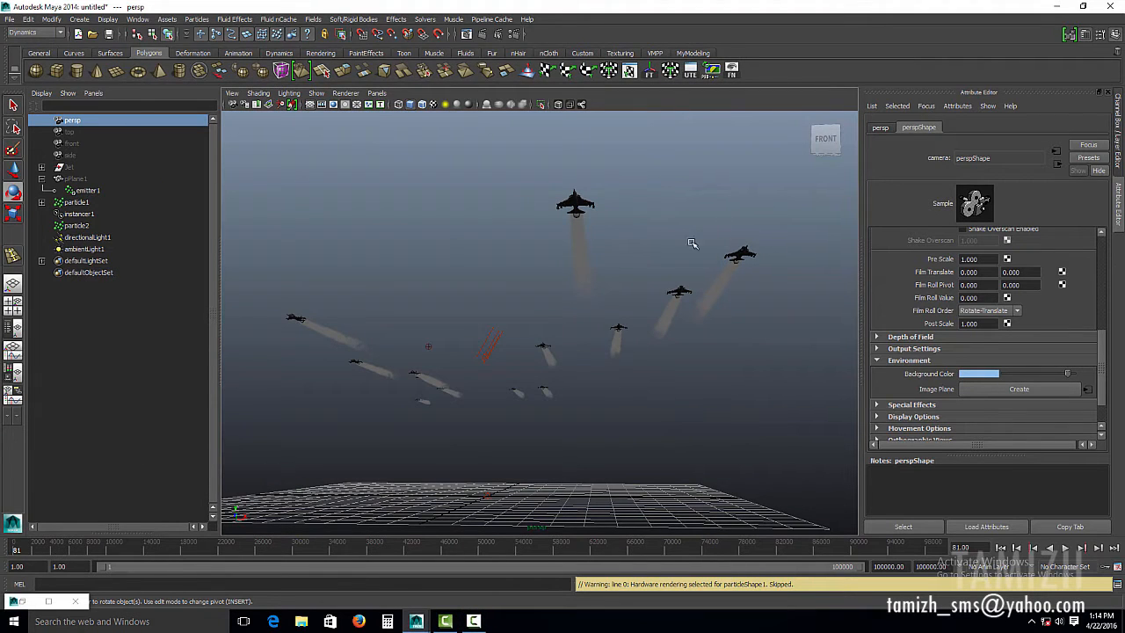
Open the Paint Effects canvas in place of the scene view and load the cumulusPurple brush from the clouds brush folder.
click(1109, 91)
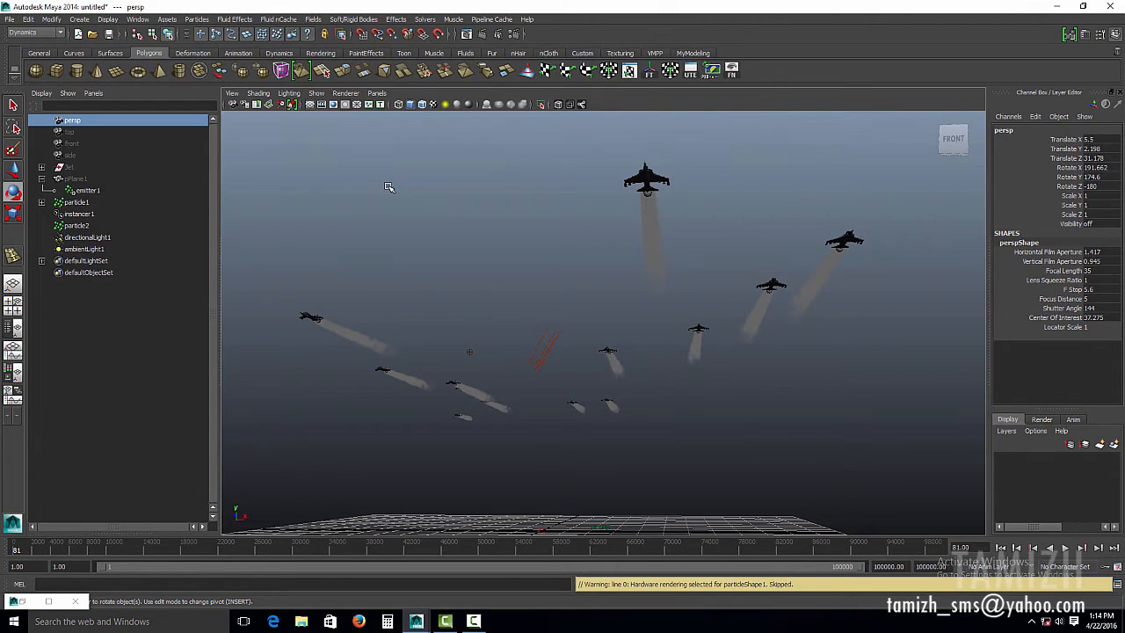
key(8)
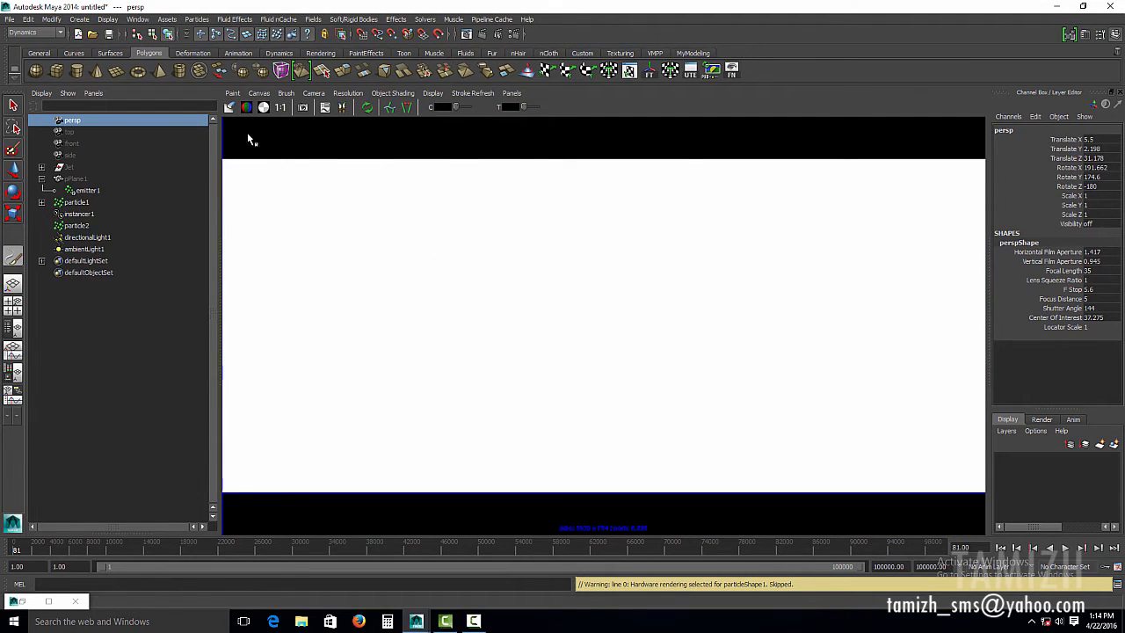
click(231, 93)
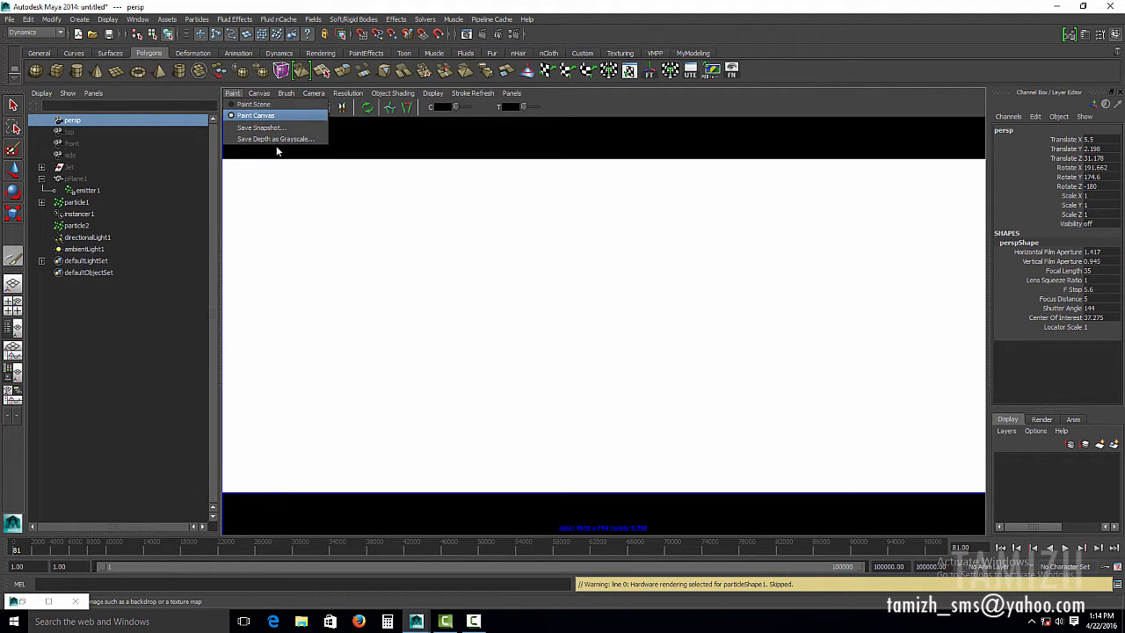
click(258, 116)
click(289, 93)
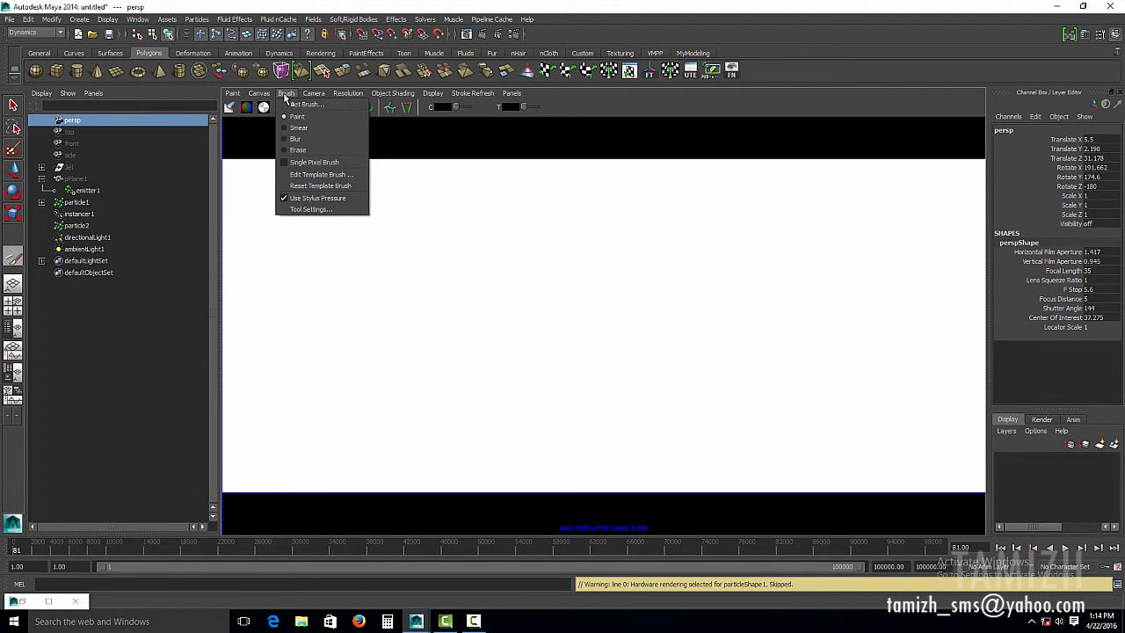
click(313, 107)
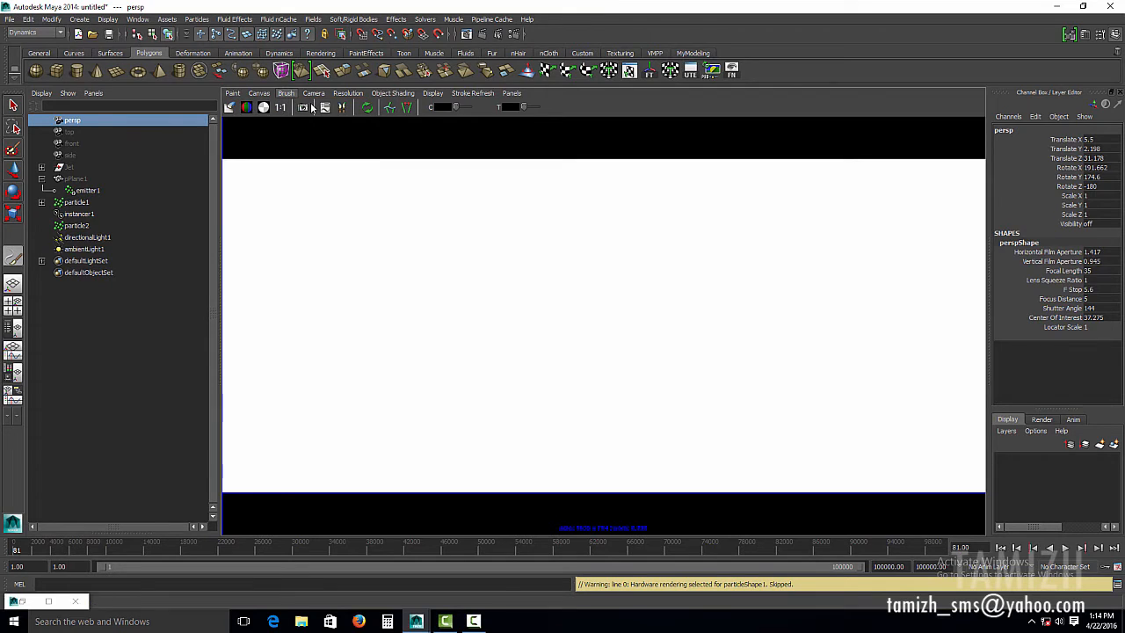
drag(661, 133, 478, 105)
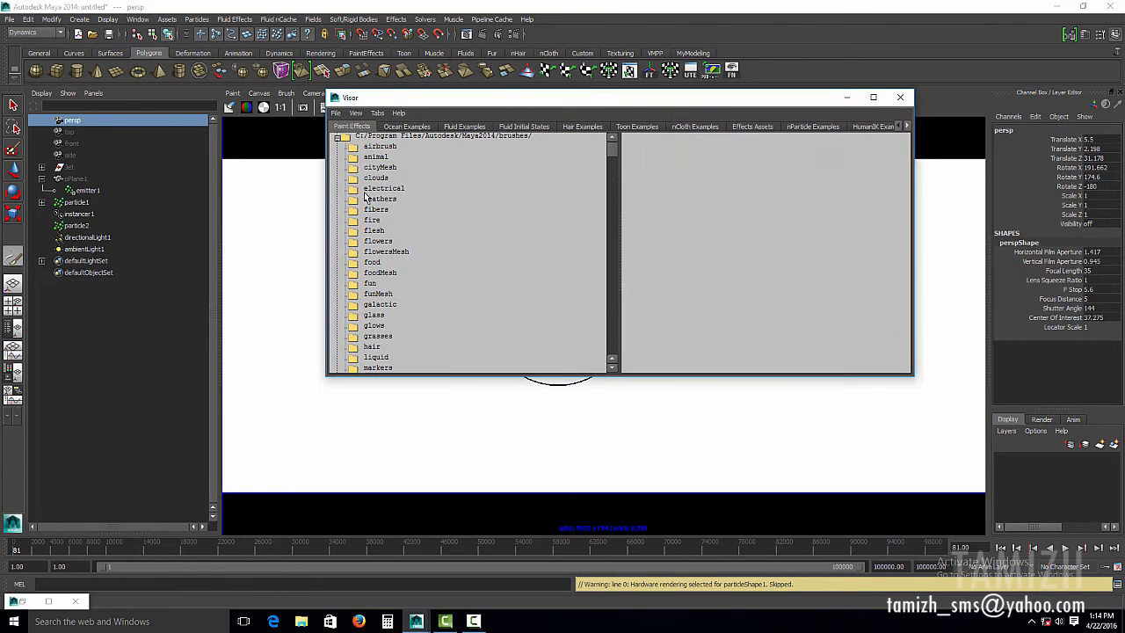
click(374, 179)
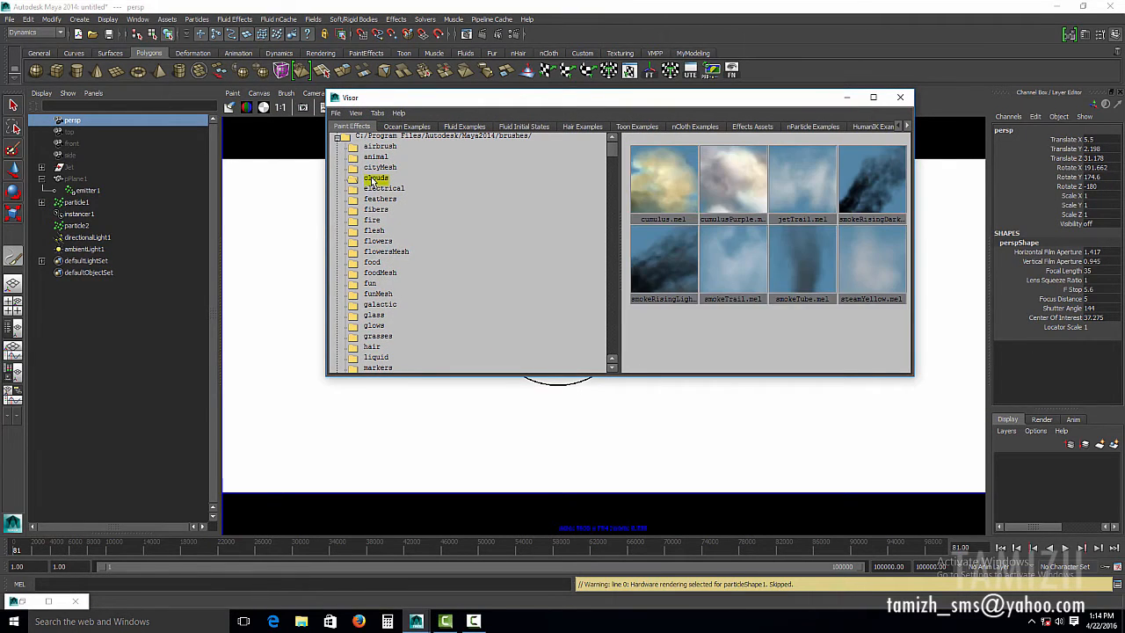
click(726, 174)
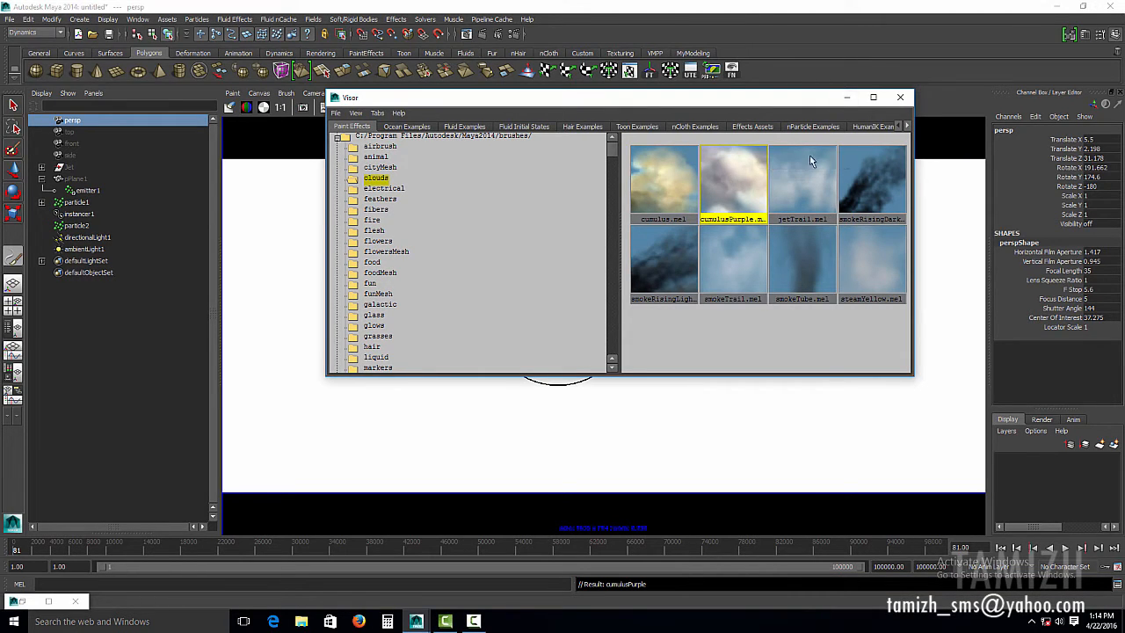
click(846, 96)
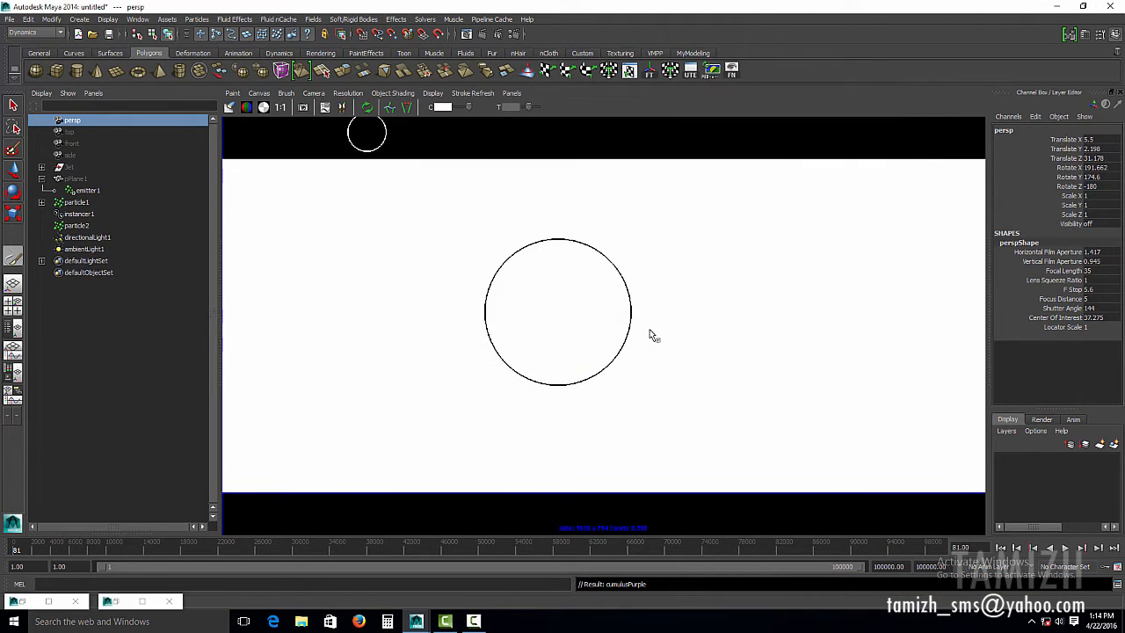
Paint several separate cumulus puffs and short strokes across the white canvas, plus a long arched cloud above them.
click(576, 297)
click(722, 292)
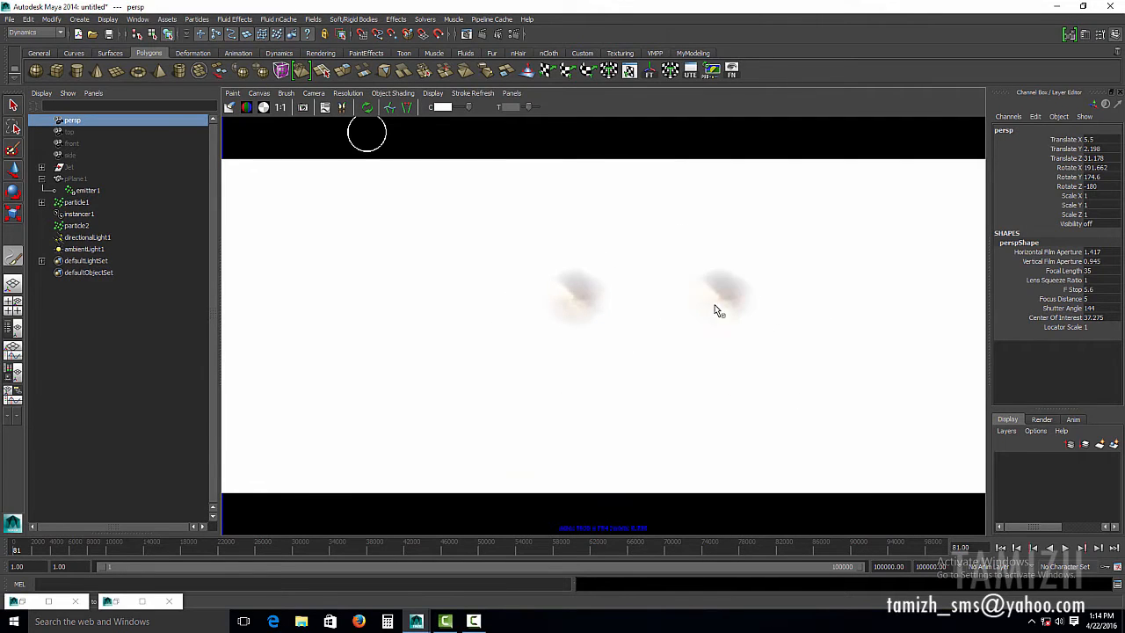
drag(712, 363, 623, 372)
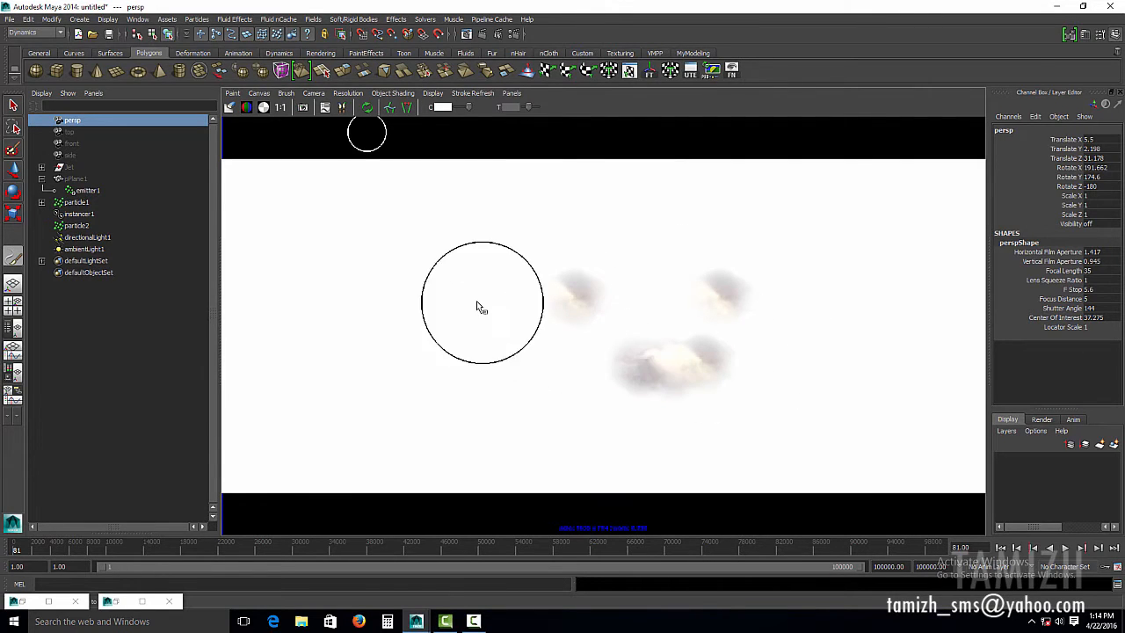
click(443, 297)
drag(455, 354, 481, 358)
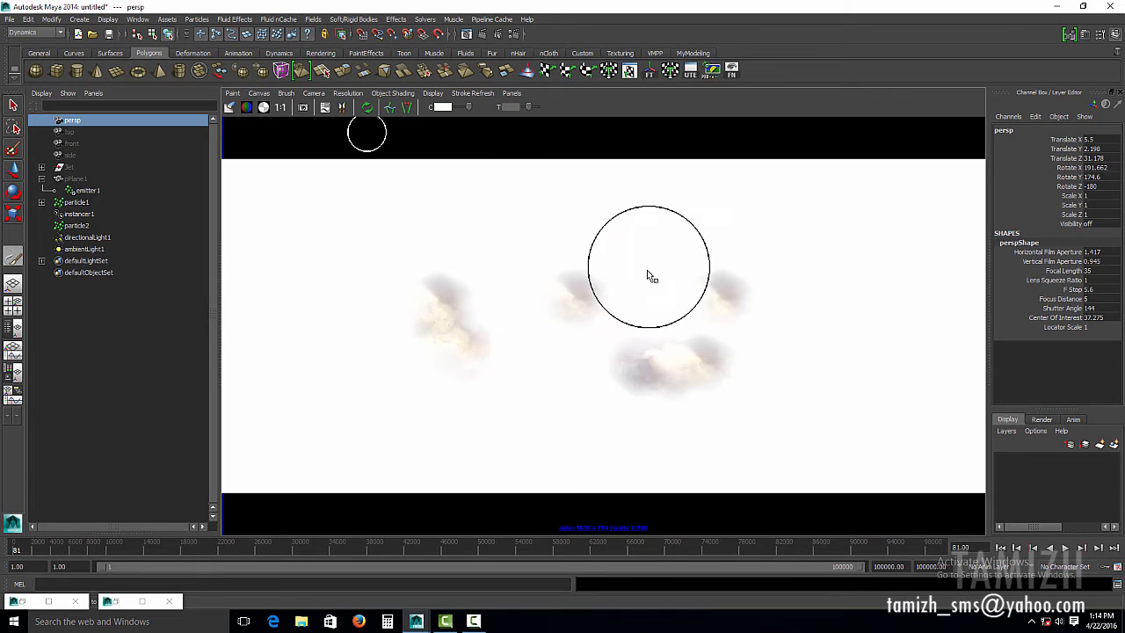
drag(828, 360, 776, 393)
drag(567, 389, 524, 418)
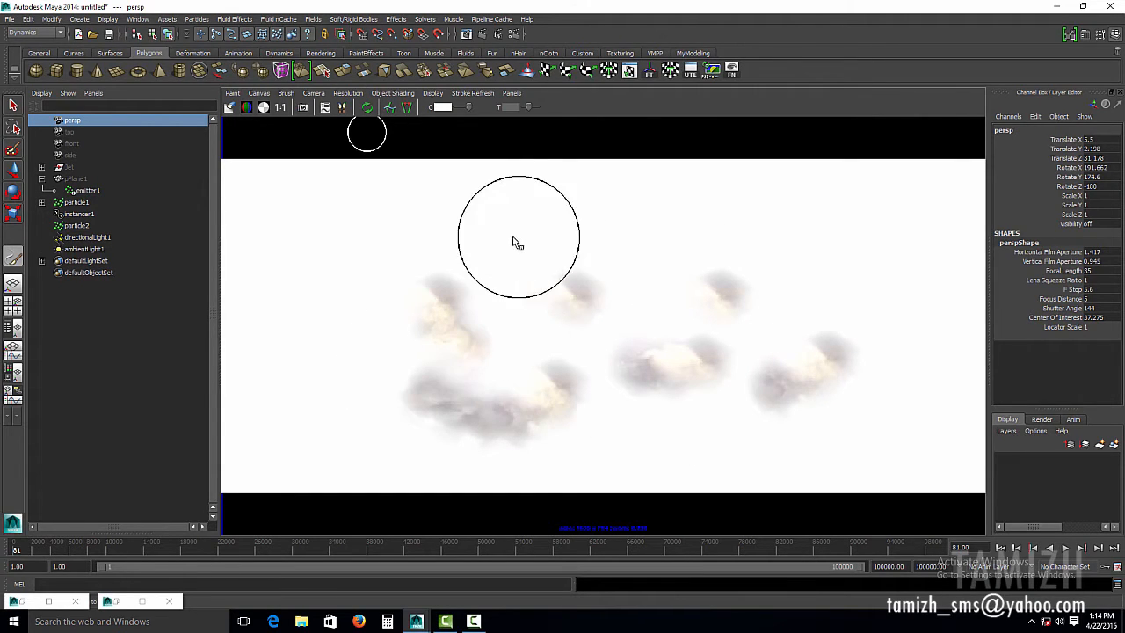
mouse_move(515, 241)
mouse_down()
mouse_move(621, 217)
mouse_move(740, 259)
mouse_up()
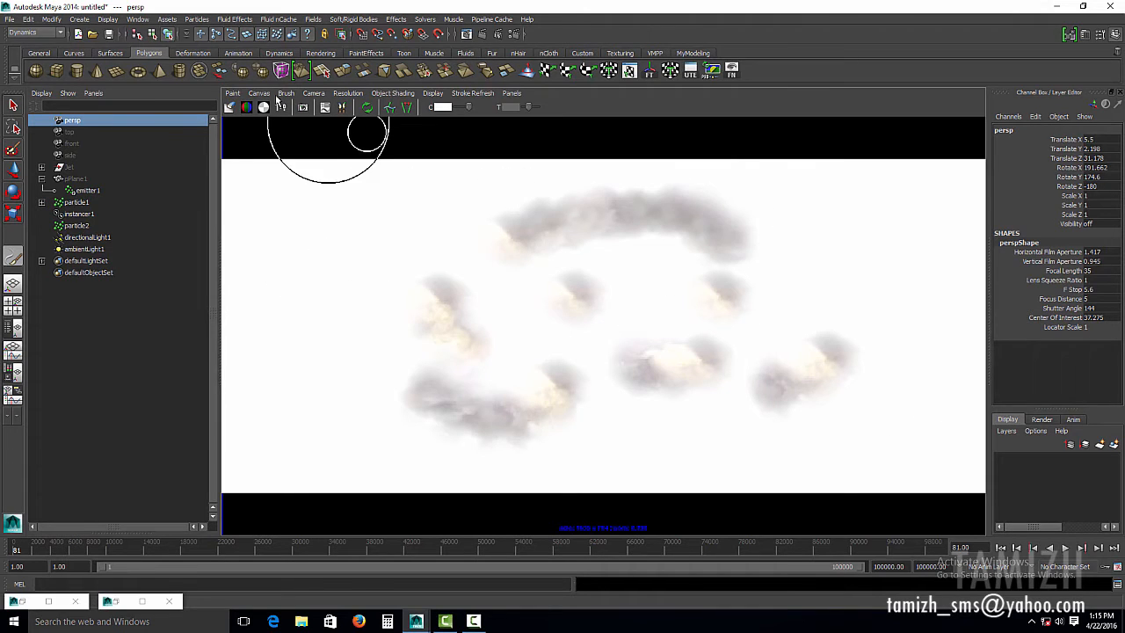
Switch to the smokeTrail cloud brush and paint bluish smoke around and over the existing clouds, including large patches at both sides.
click(110, 601)
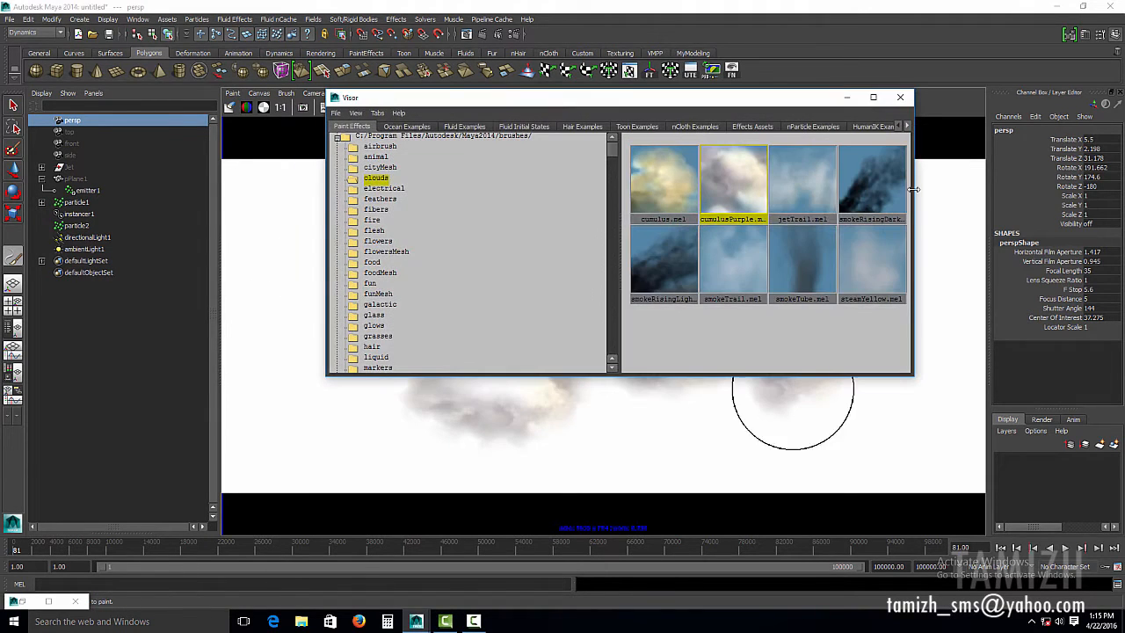
click(800, 169)
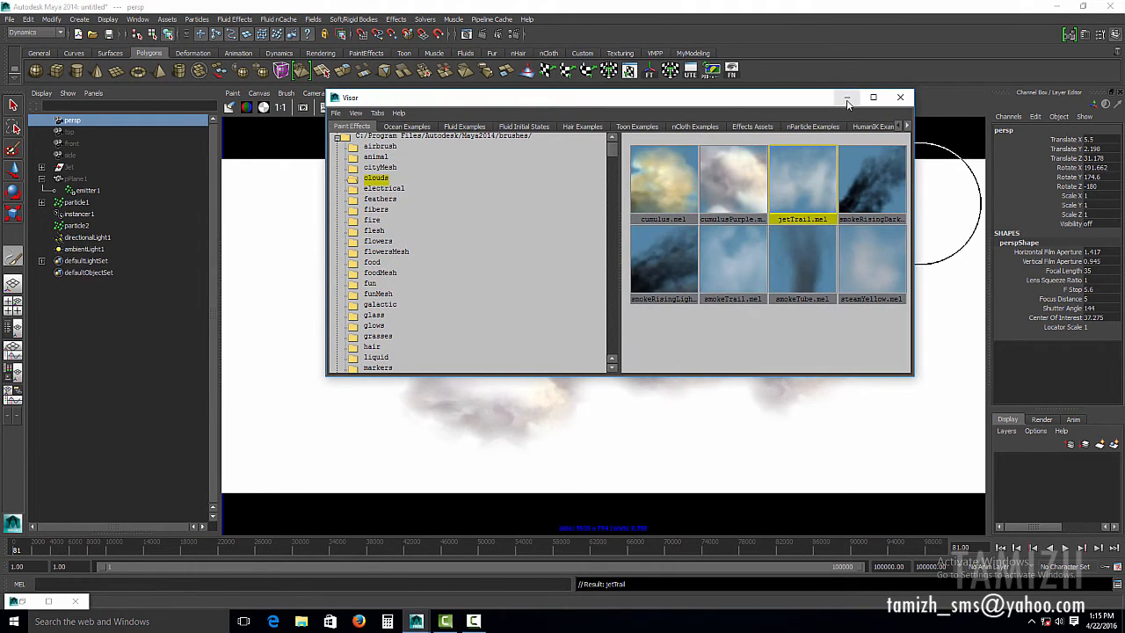
click(735, 251)
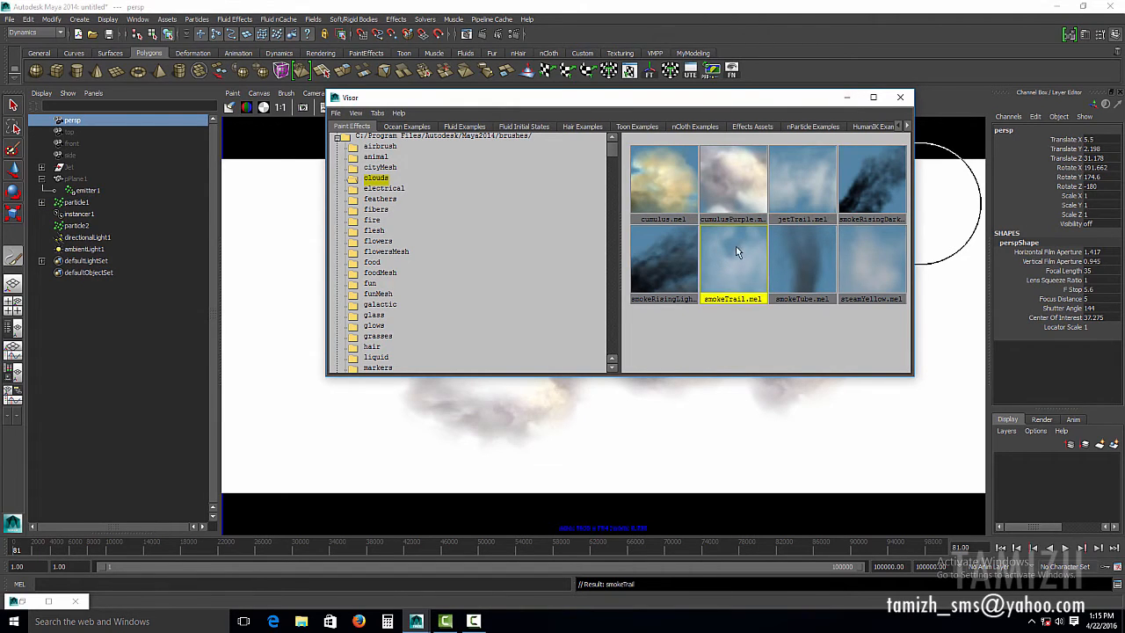
click(846, 96)
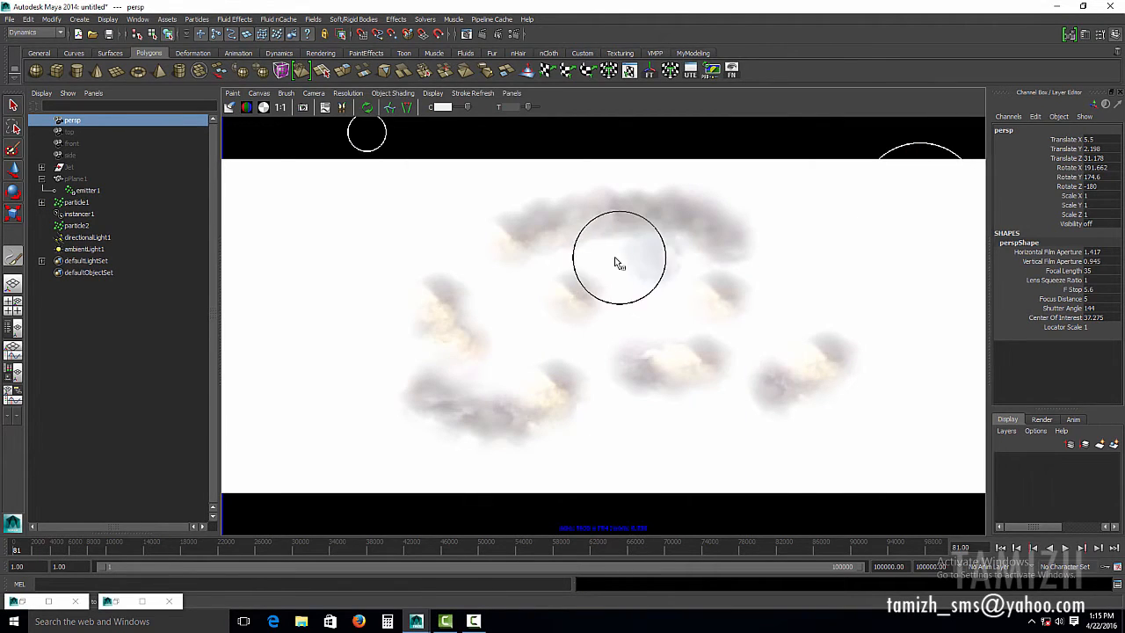
drag(512, 225, 635, 214)
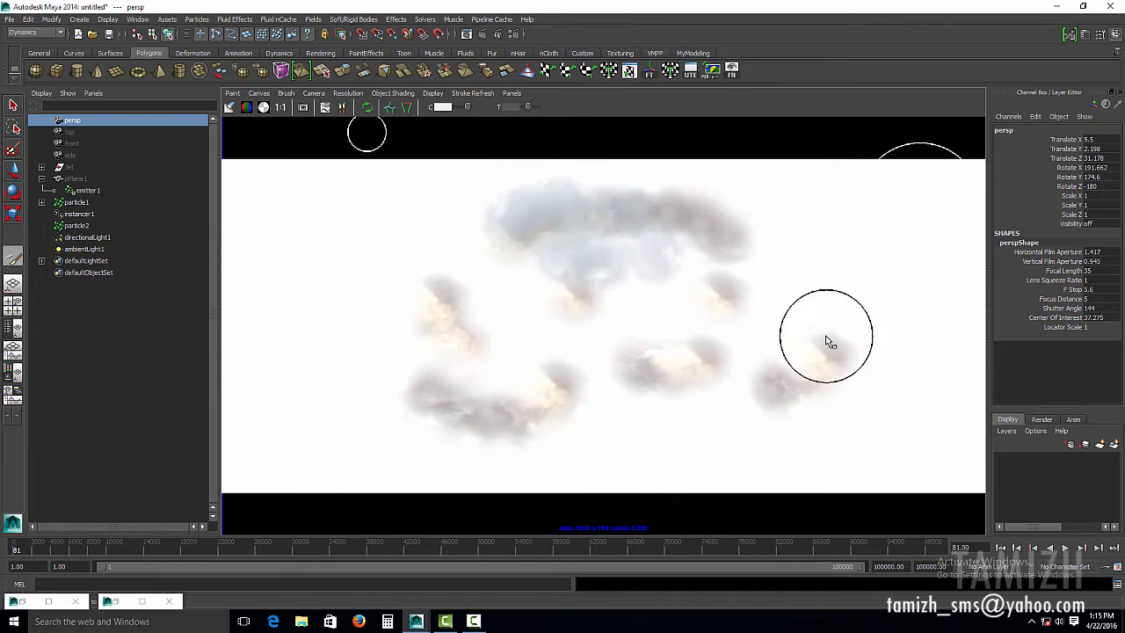
mouse_move(830, 283)
mouse_down()
mouse_move(798, 286)
mouse_move(873, 294)
mouse_move(854, 407)
mouse_move(573, 432)
mouse_up()
mouse_move(322, 238)
mouse_down()
mouse_move(307, 369)
mouse_move(405, 254)
mouse_move(360, 332)
mouse_move(407, 252)
mouse_move(591, 314)
mouse_up()
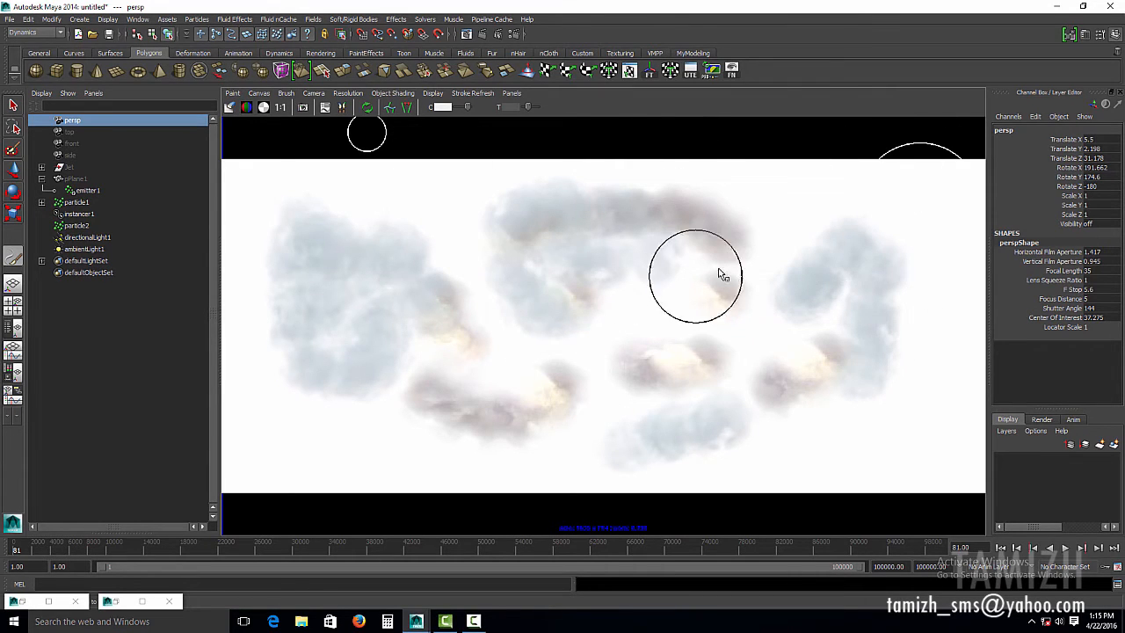
Save the painted canvas as a PNG image named cloud in the project's sourceimages folder.
click(260, 93)
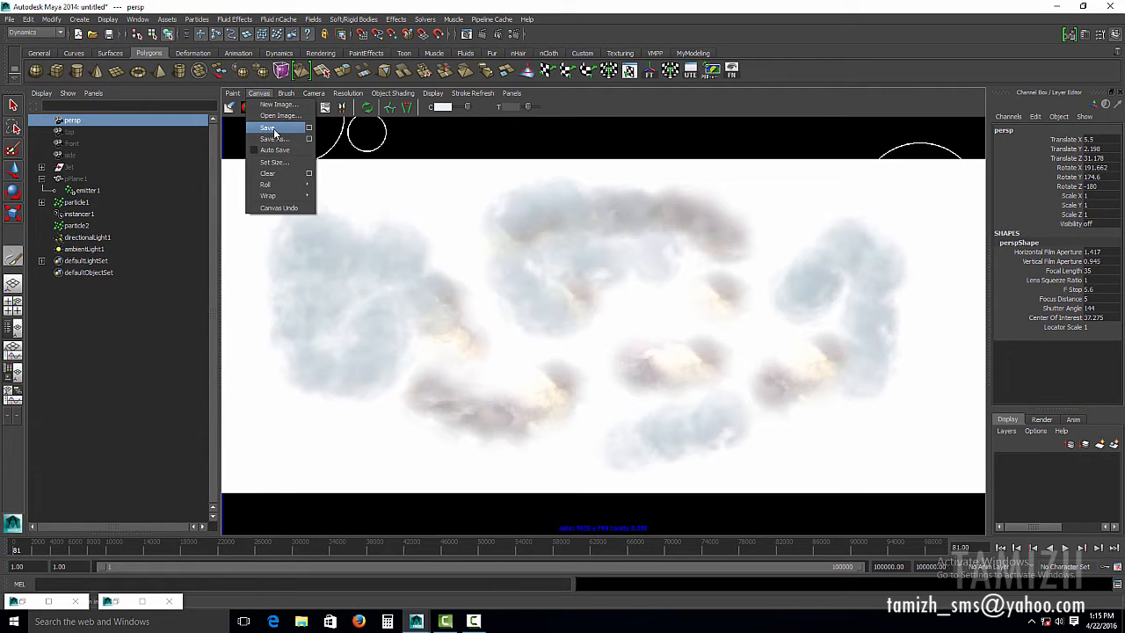
click(269, 128)
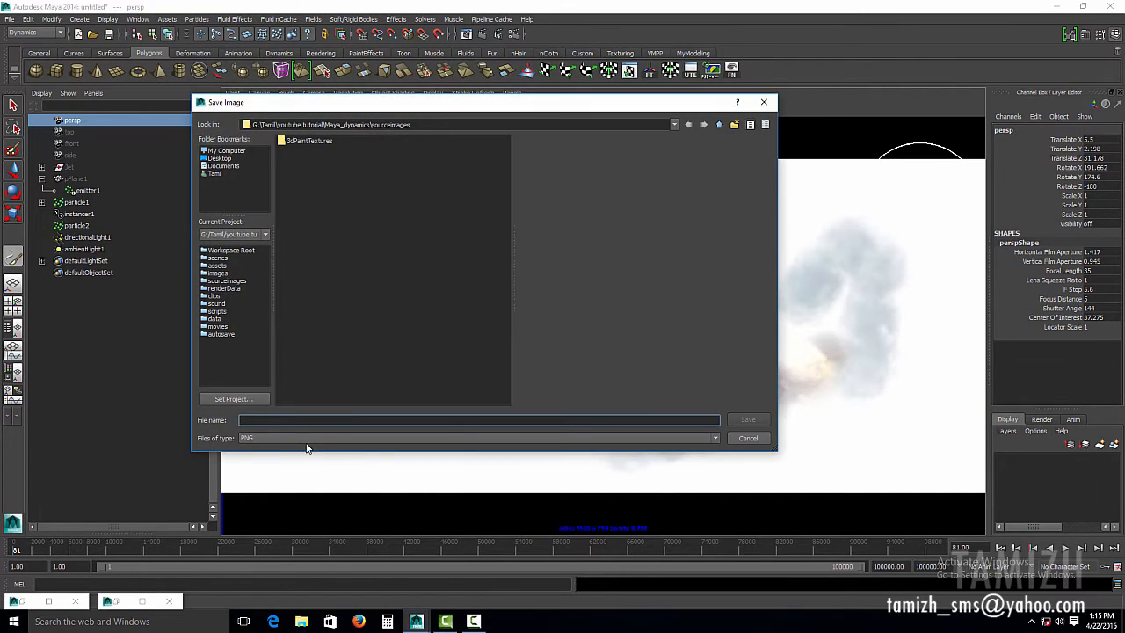
click(307, 436)
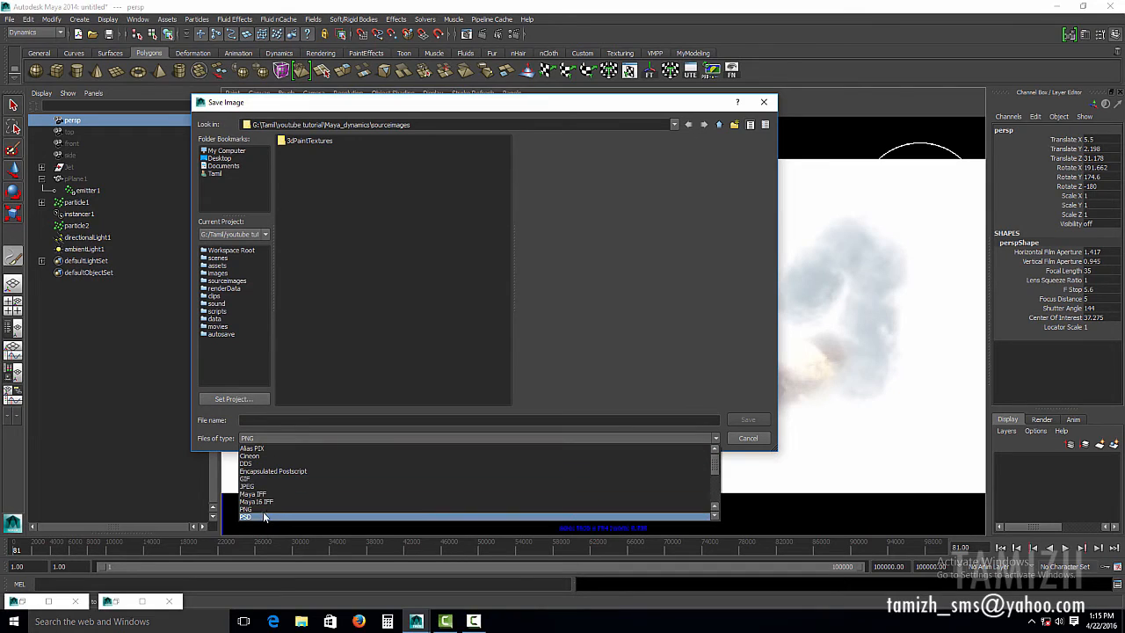
click(266, 509)
drag(406, 106, 602, 126)
click(515, 440)
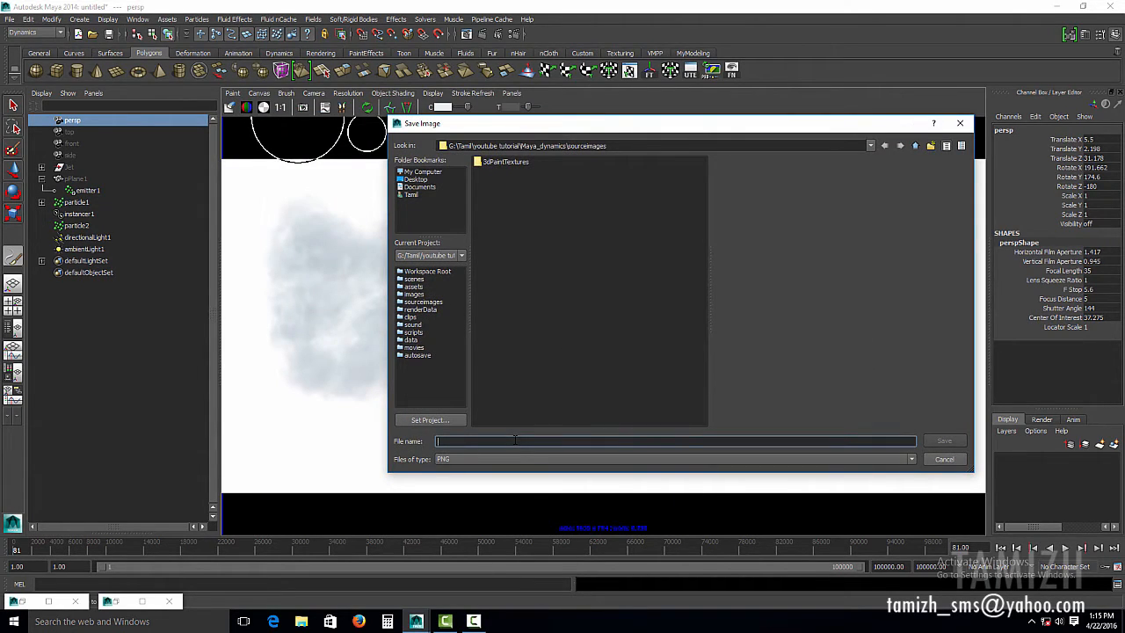
text(cloud)
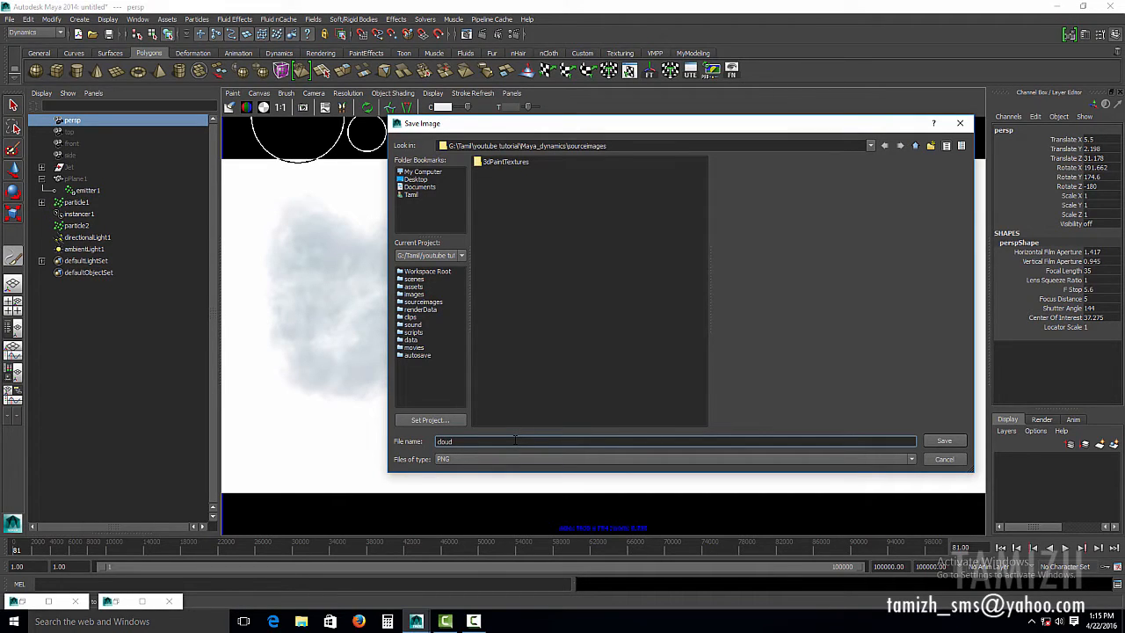
click(945, 440)
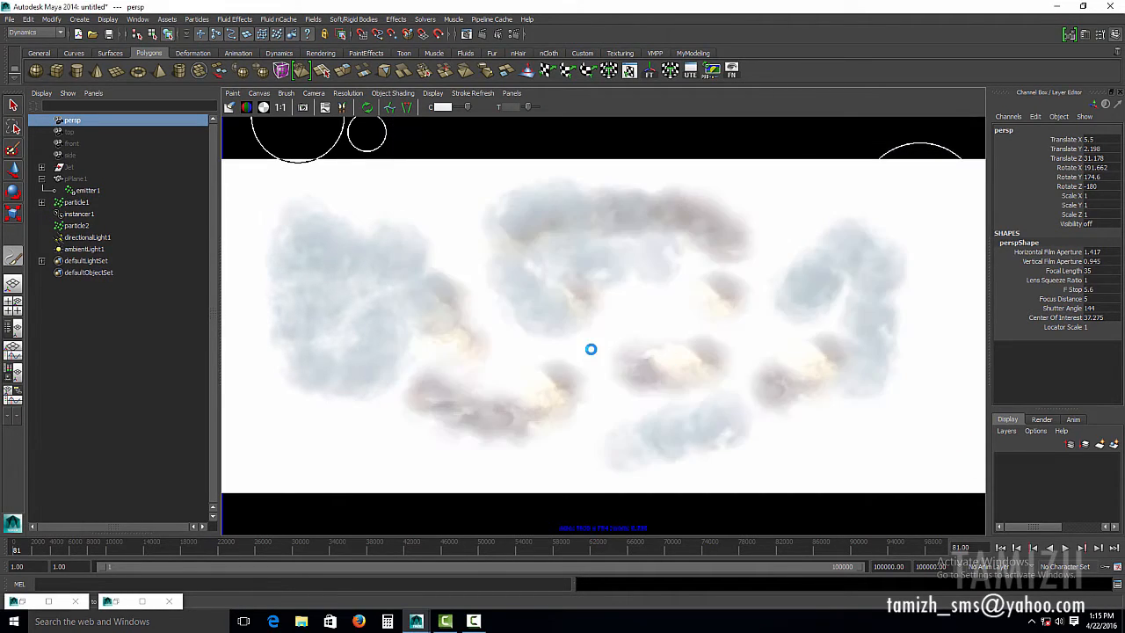
Leave the paint canvas, return to the perspective scene in shaded display and activate the Move tool.
key(8)
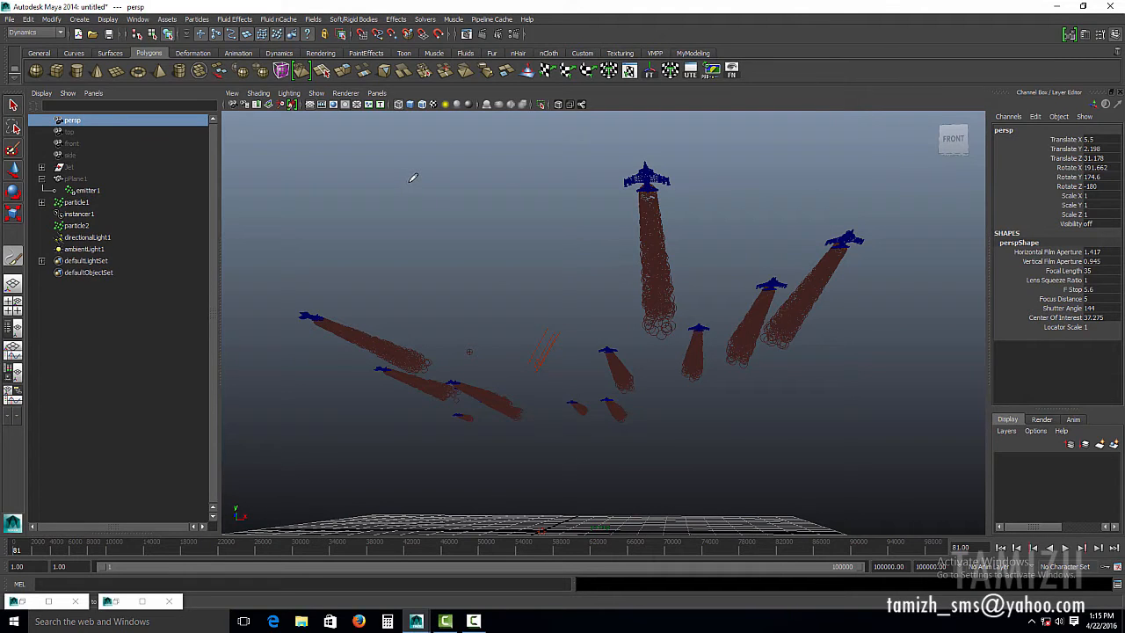
key(w)
key(6)
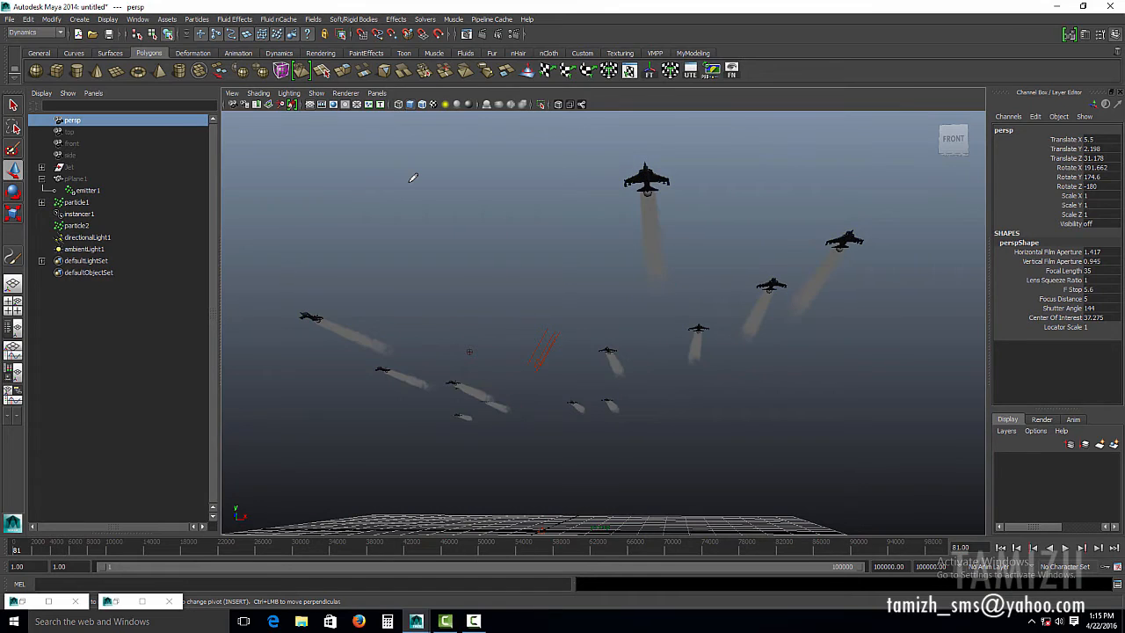
Create a polygon plane hovering above the grid and rotate it 90 degrees about X so it stands upright.
click(117, 70)
alt+drag(703, 447, 765, 407)
key(e)
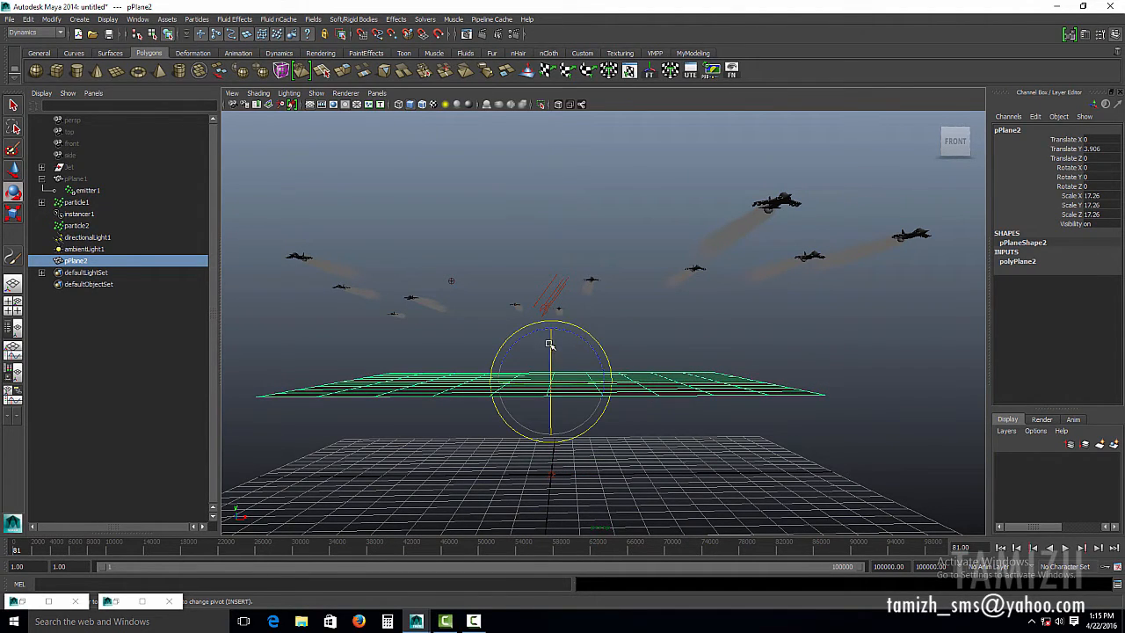
drag(550, 343, 544, 420)
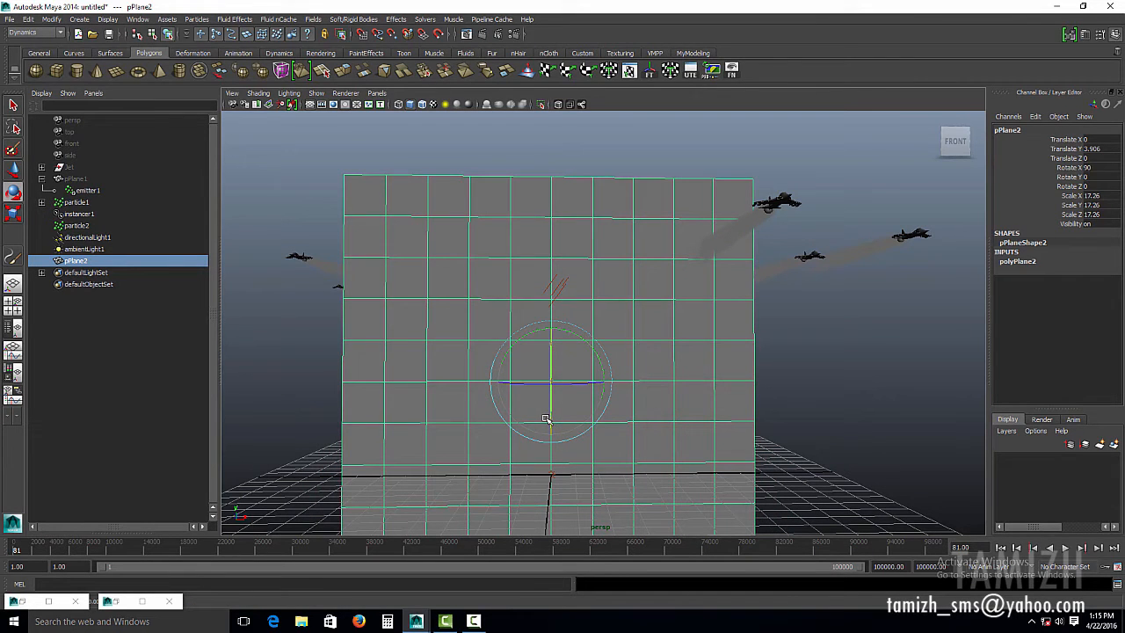
Set the upright plane's width and height subdivisions to 1.
key(r)
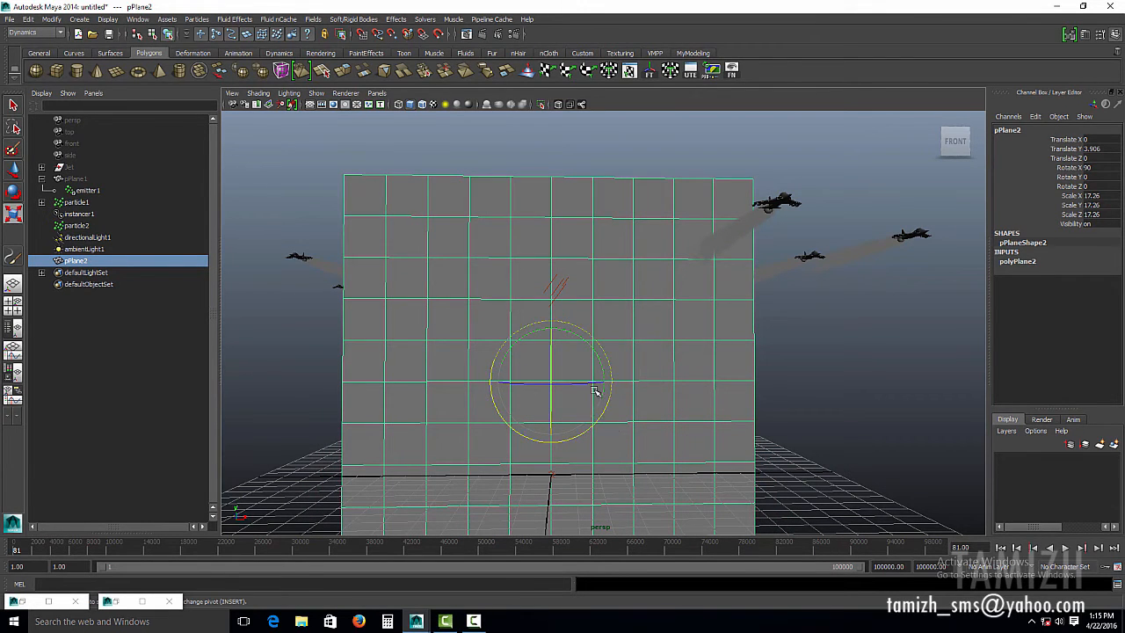
right_click(605, 264)
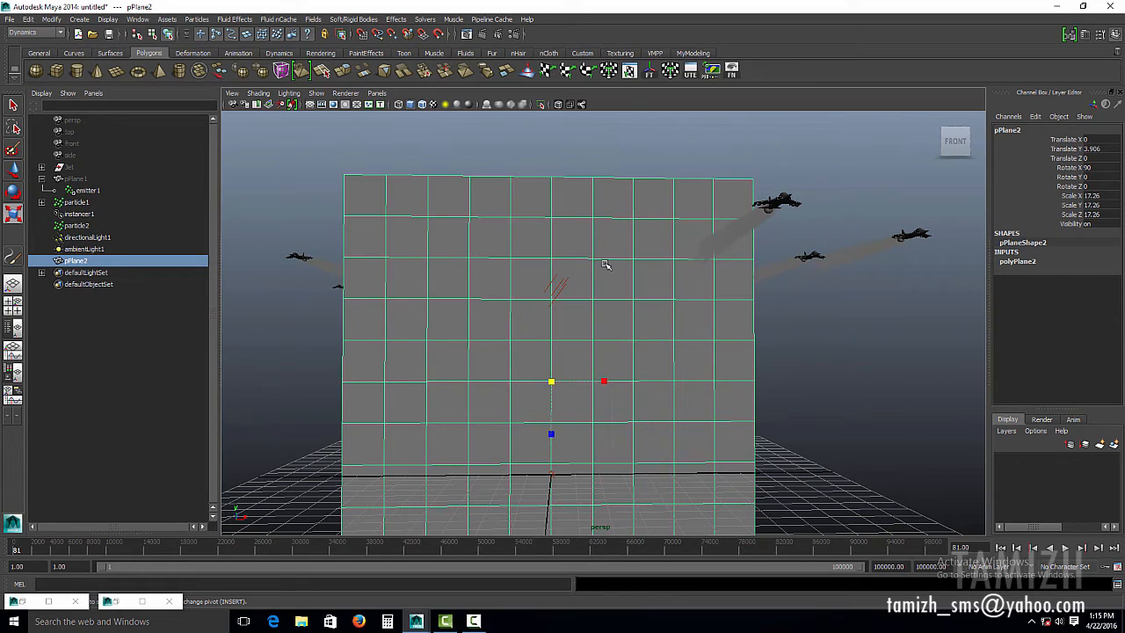
click(1061, 266)
drag(1088, 289, 1088, 298)
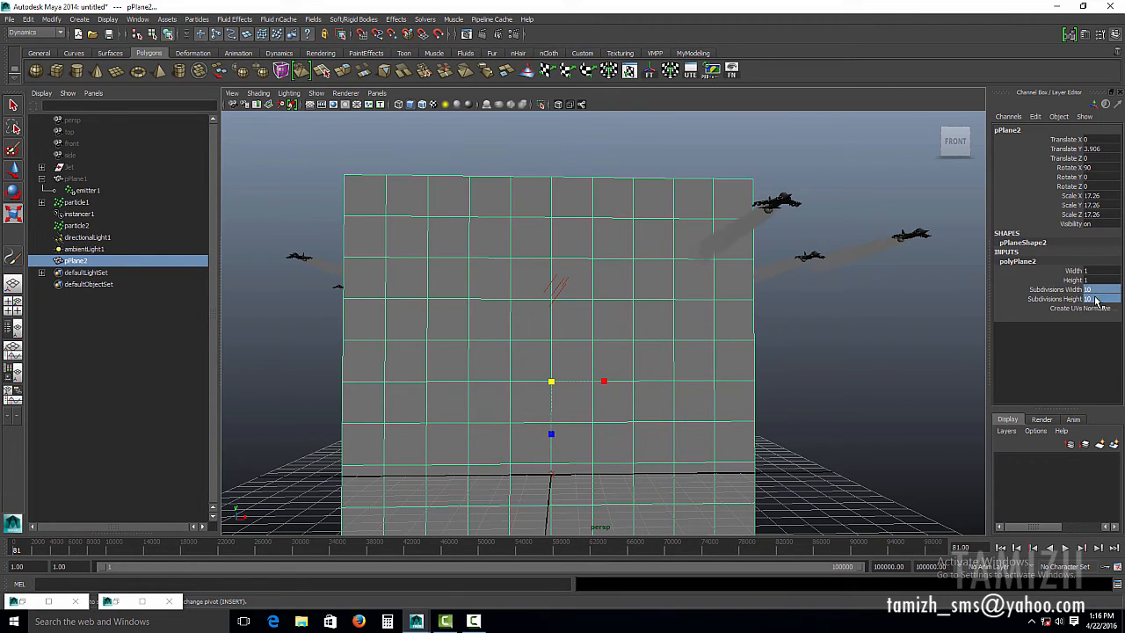
text(1)
key(Return)
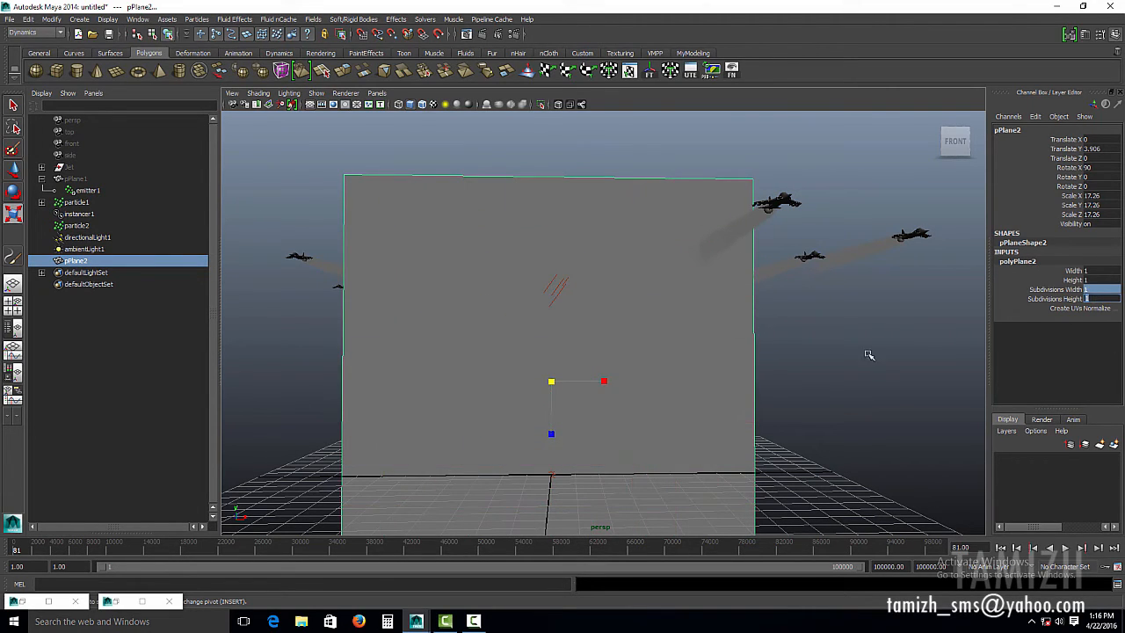
Assign a new Lambert material to the upright plane.
right_click(610, 243)
click(619, 458)
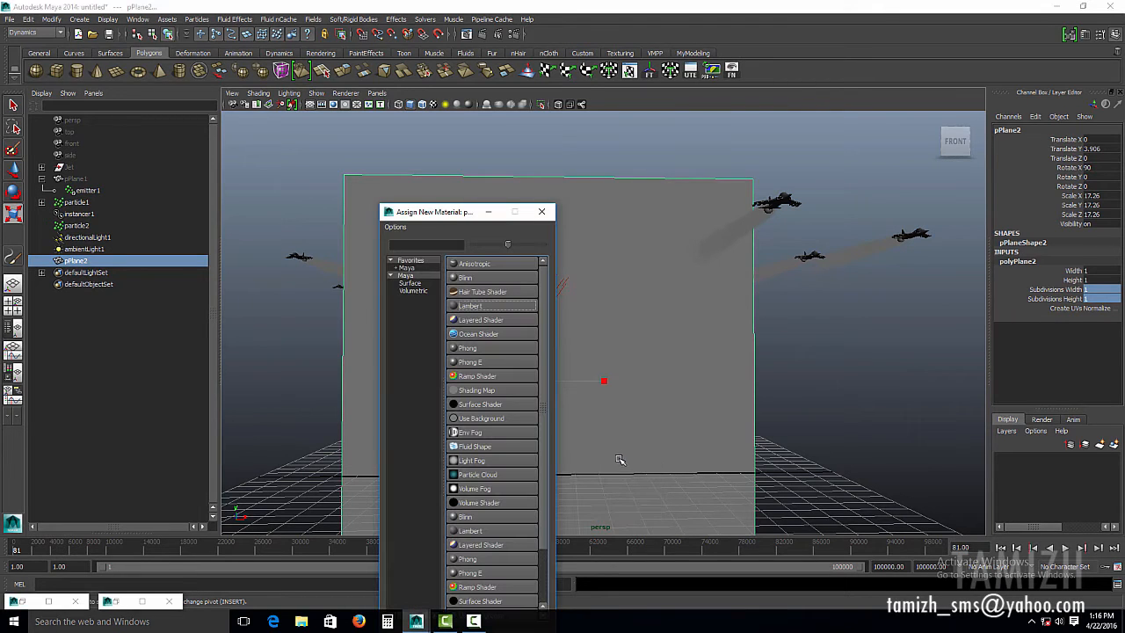
click(472, 306)
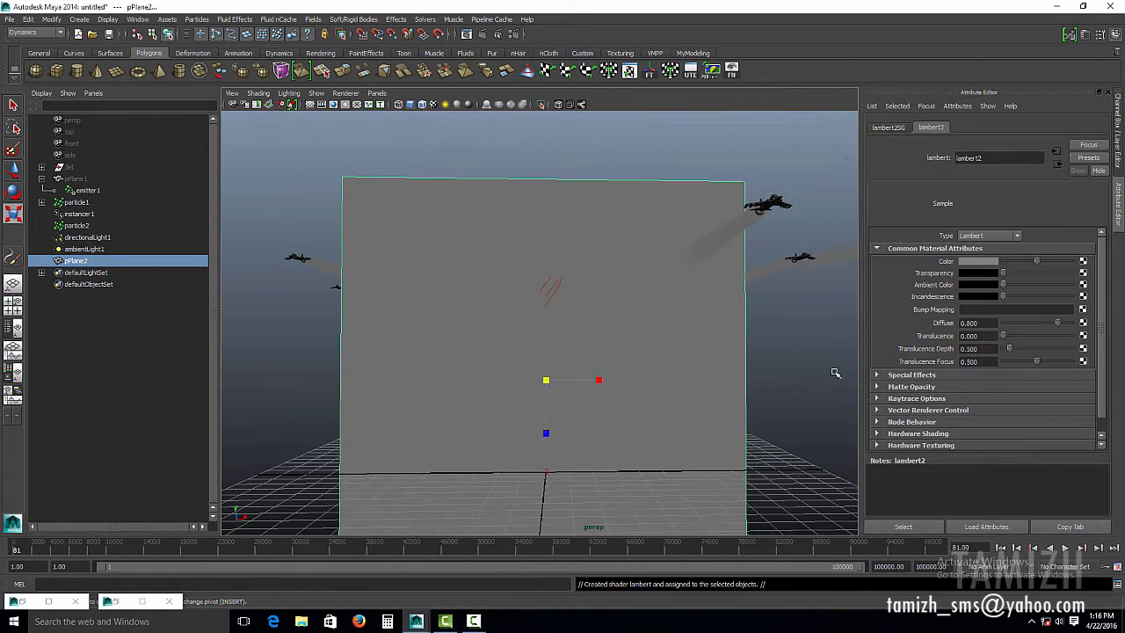
Map the Lambert's color with a File texture using cloud.png from the sourceimages folder.
click(1083, 261)
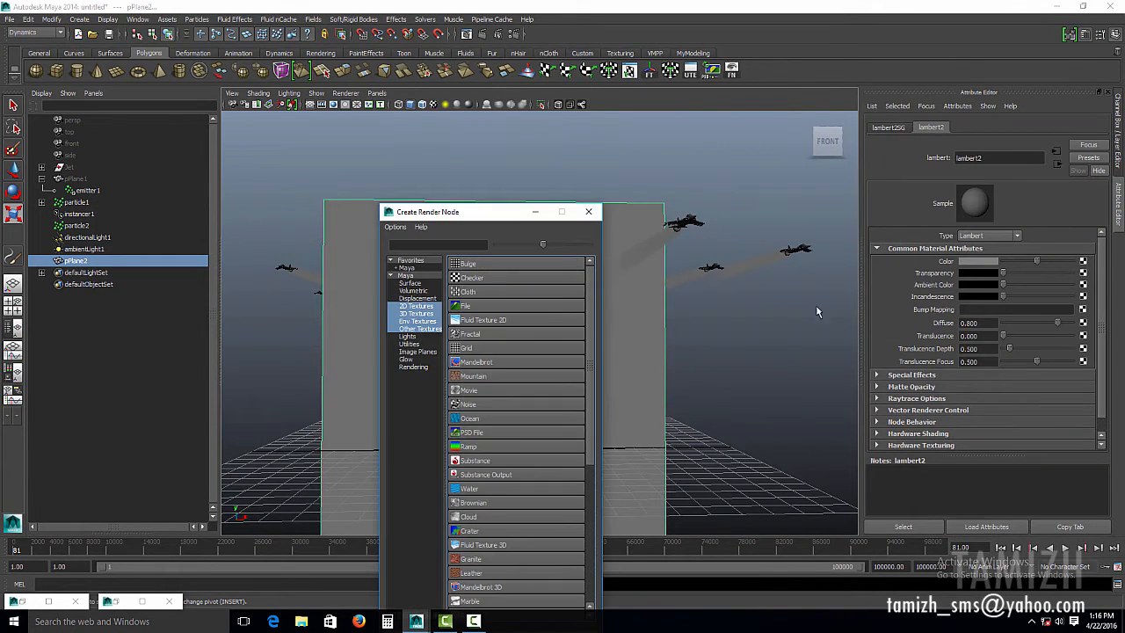
click(466, 305)
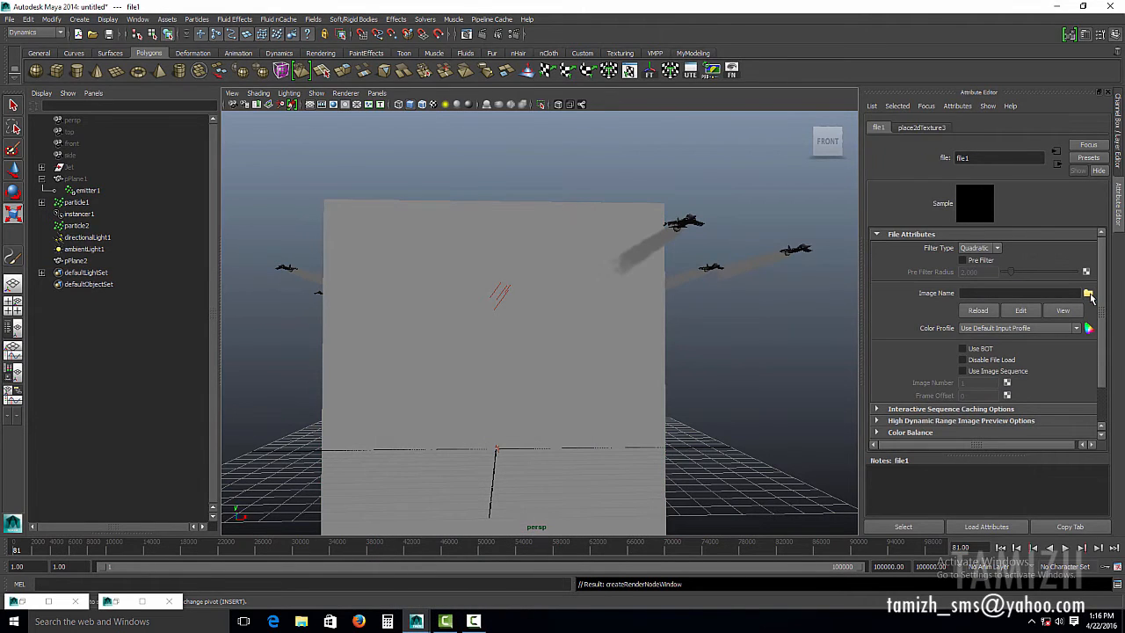
click(1088, 293)
click(496, 171)
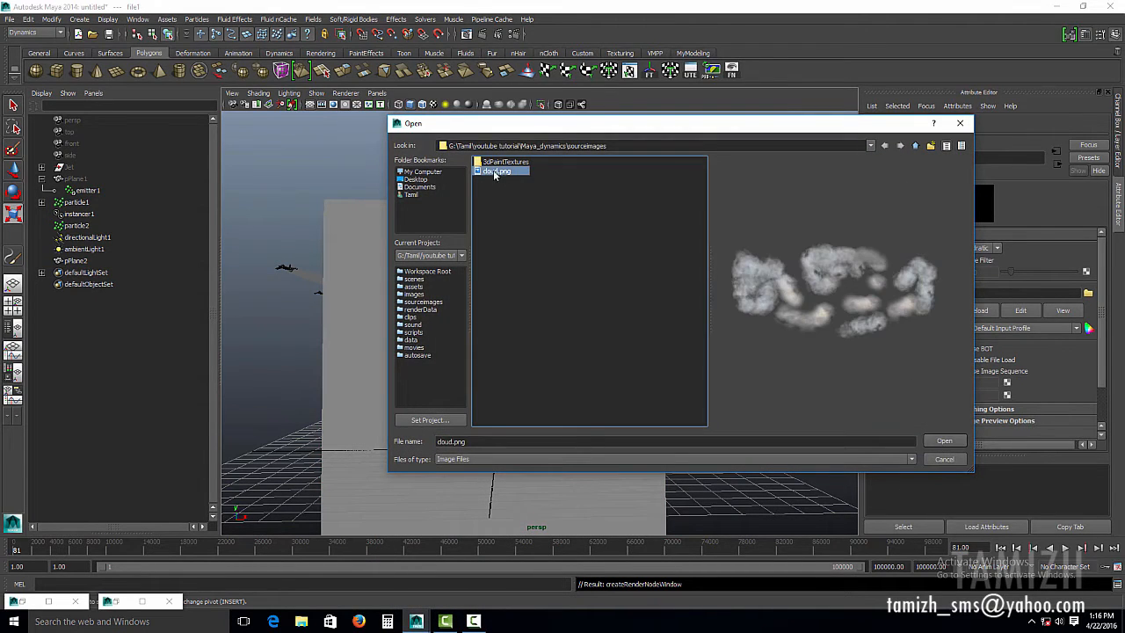
click(945, 440)
alt+drag(565, 224, 572, 268)
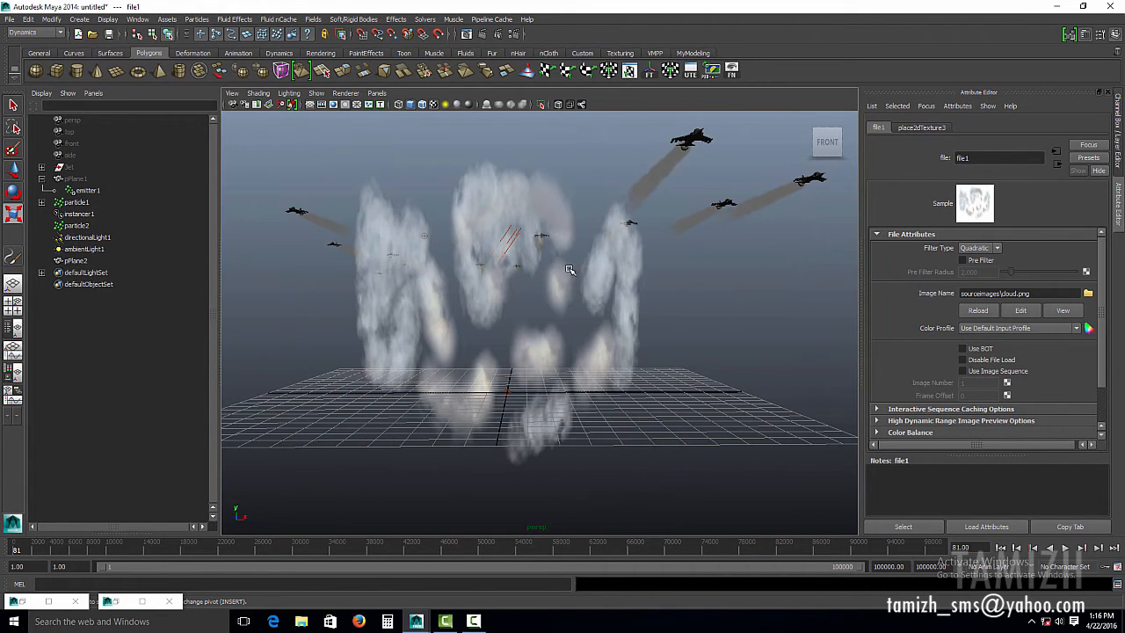
Stretch the cloud plane horizontally into a wide rectangle.
click(615, 301)
drag(557, 313, 588, 311)
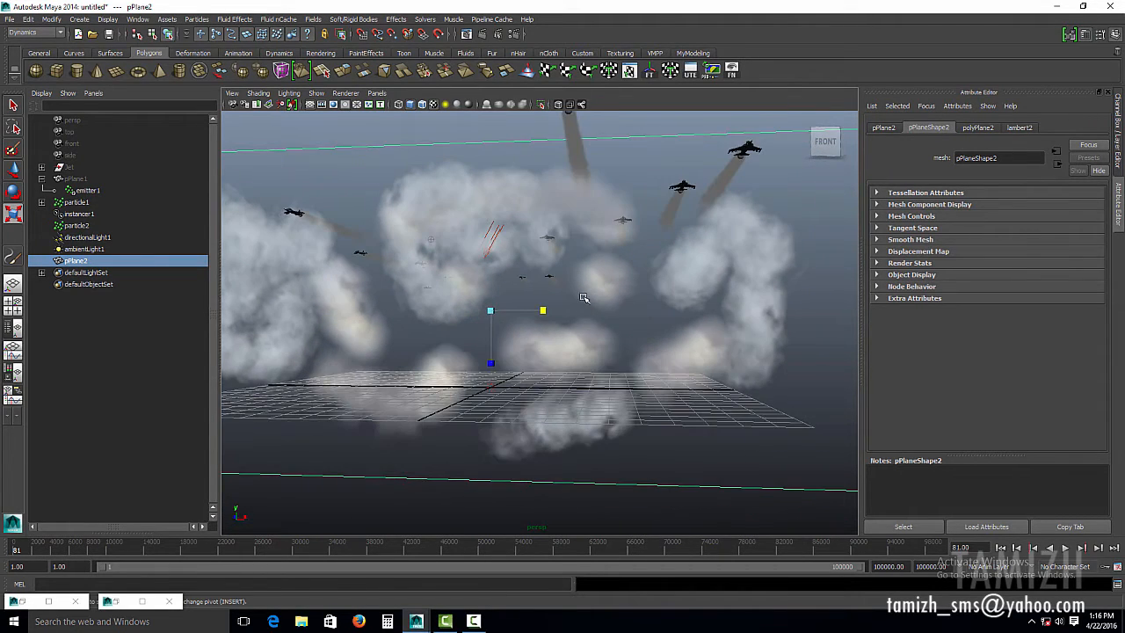
alt+right_drag(583, 297, 553, 293)
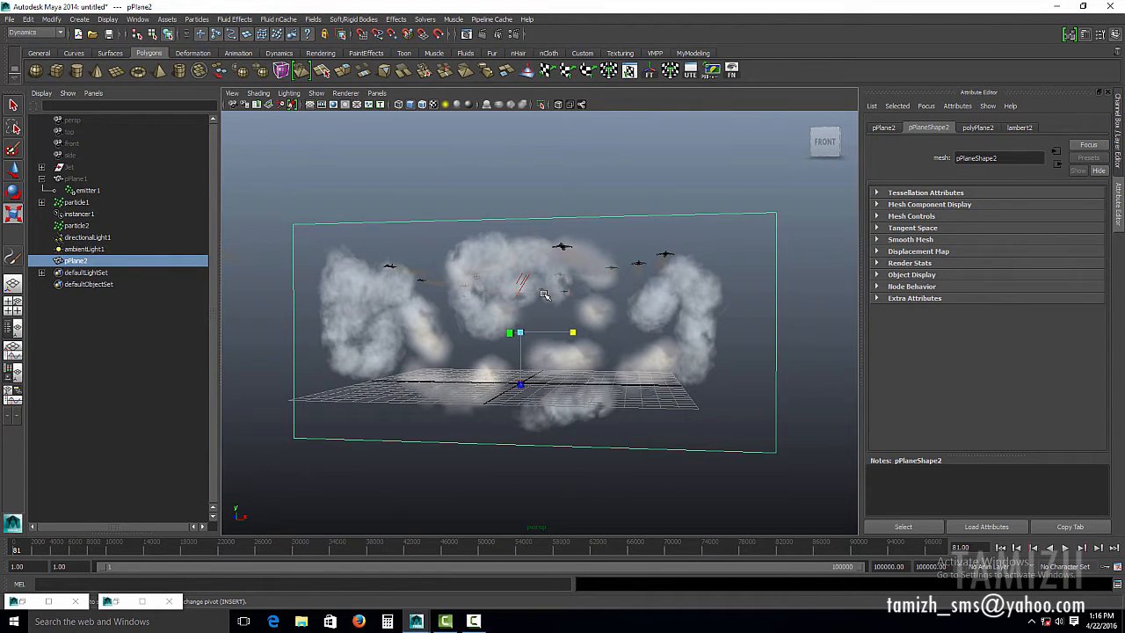
Duplicate the wide cloud plane, place the copy behind the original and tilt it diagonally.
key(w)
alt+drag(544, 296, 485, 379)
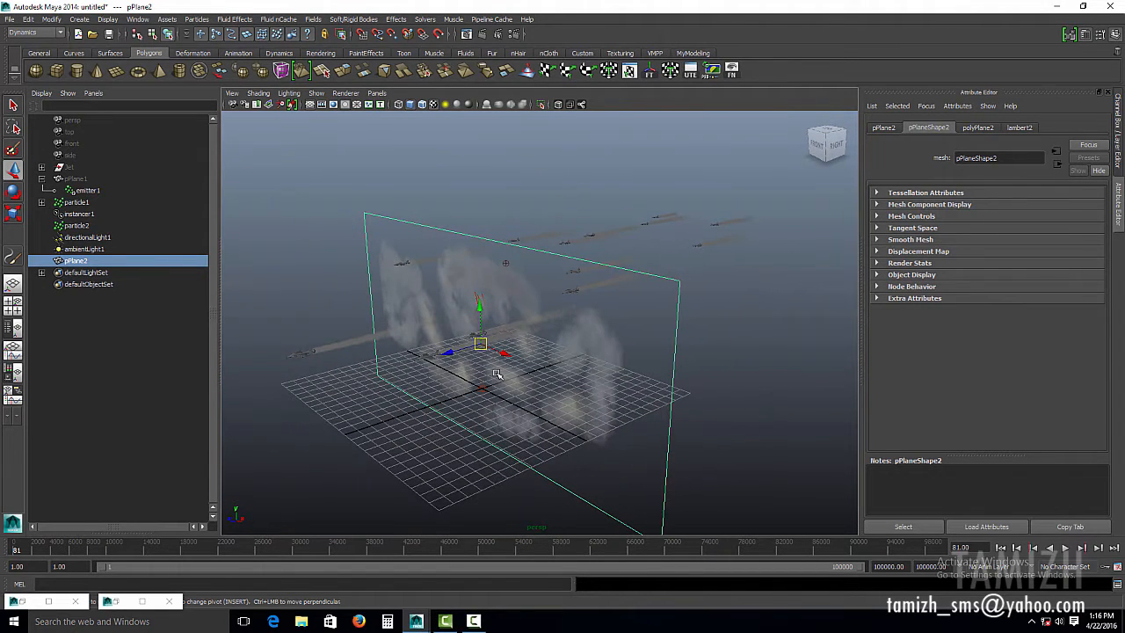
key(ctrl+d)
drag(488, 343, 577, 259)
key(e)
alt+drag(607, 327, 673, 305)
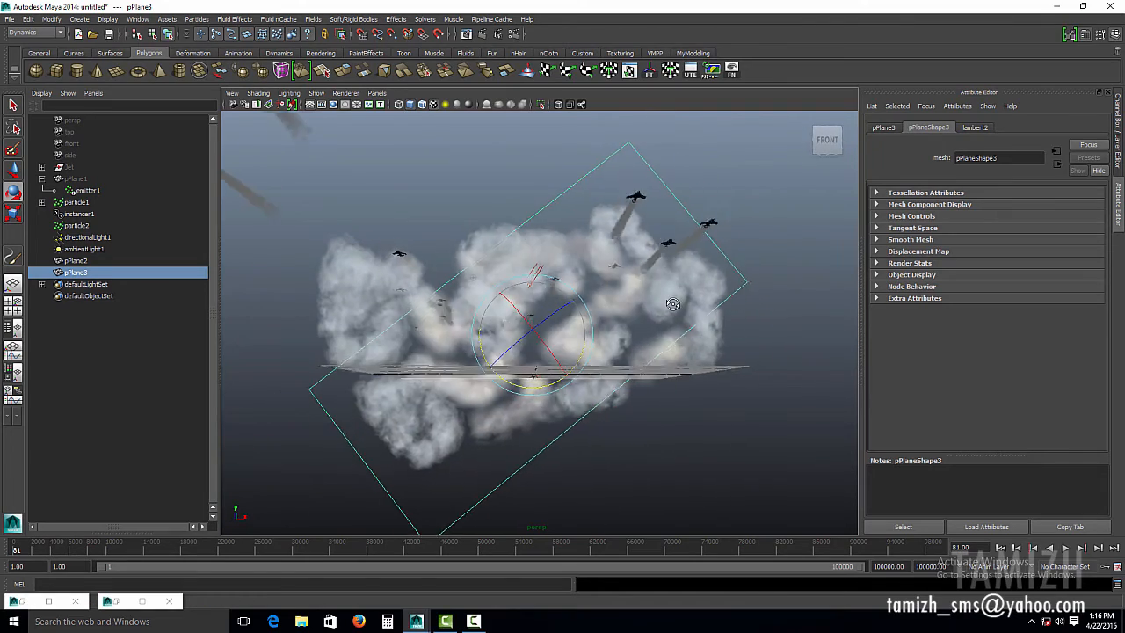
alt+right_drag(672, 303, 672, 363)
drag(578, 304, 431, 250)
alt+right_drag(658, 319, 493, 326)
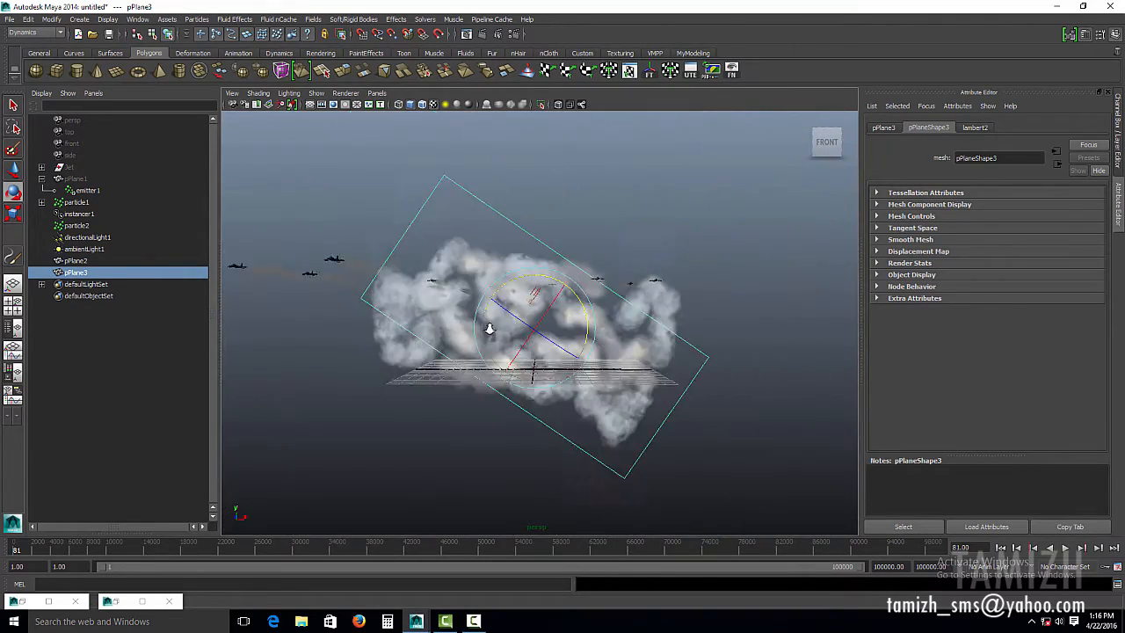
alt+drag(492, 326, 528, 361)
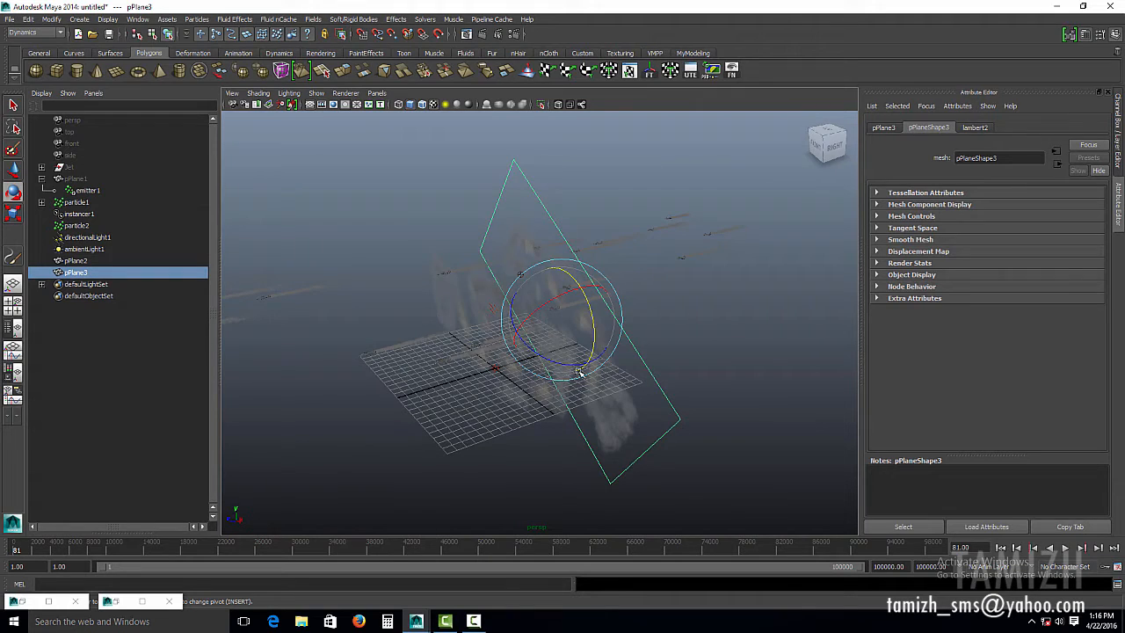
Duplicate the tilted cloud plane, offset the copy farther back, turn it upright and lower it.
key(w)
alt+drag(642, 316, 612, 310)
key(ctrl+d)
key(e)
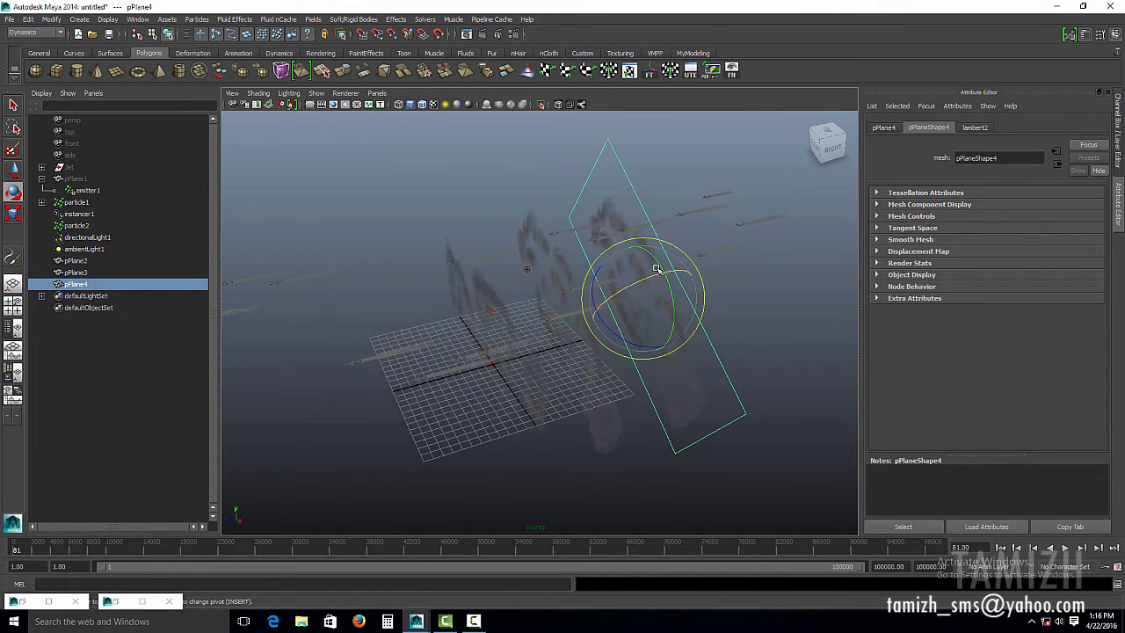
drag(657, 270, 731, 264)
key(w)
scroll(734, 256, up, 3)
middle_drag(738, 247, 741, 287)
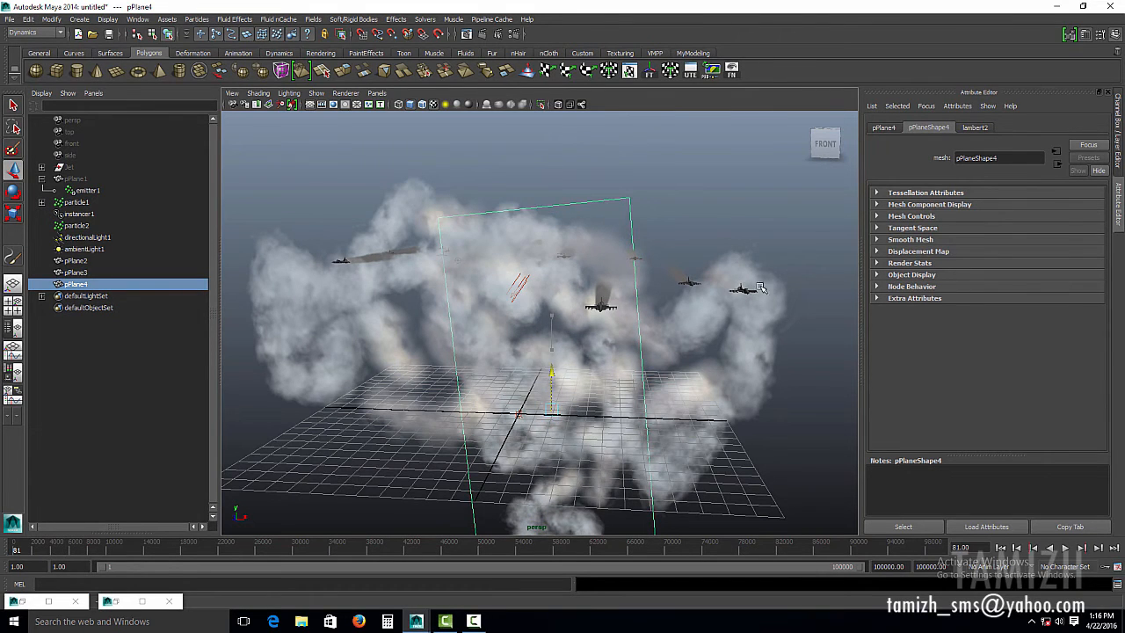
Duplicate the rearmost upright cloud plane and move the copy farther back along Z, leaving nothing selected.
alt+drag(747, 290, 541, 235)
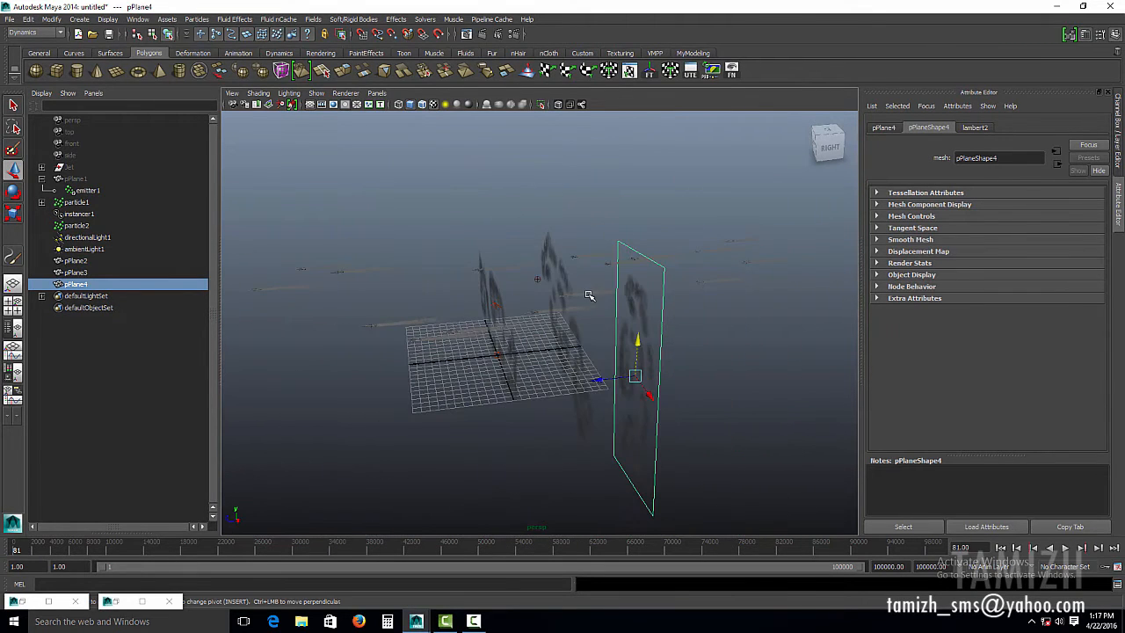
key(ctrl+d)
drag(594, 380, 713, 301)
key(e)
click(712, 302)
alt+right_drag(713, 302, 483, 232)
alt+middle_drag(483, 233, 532, 288)
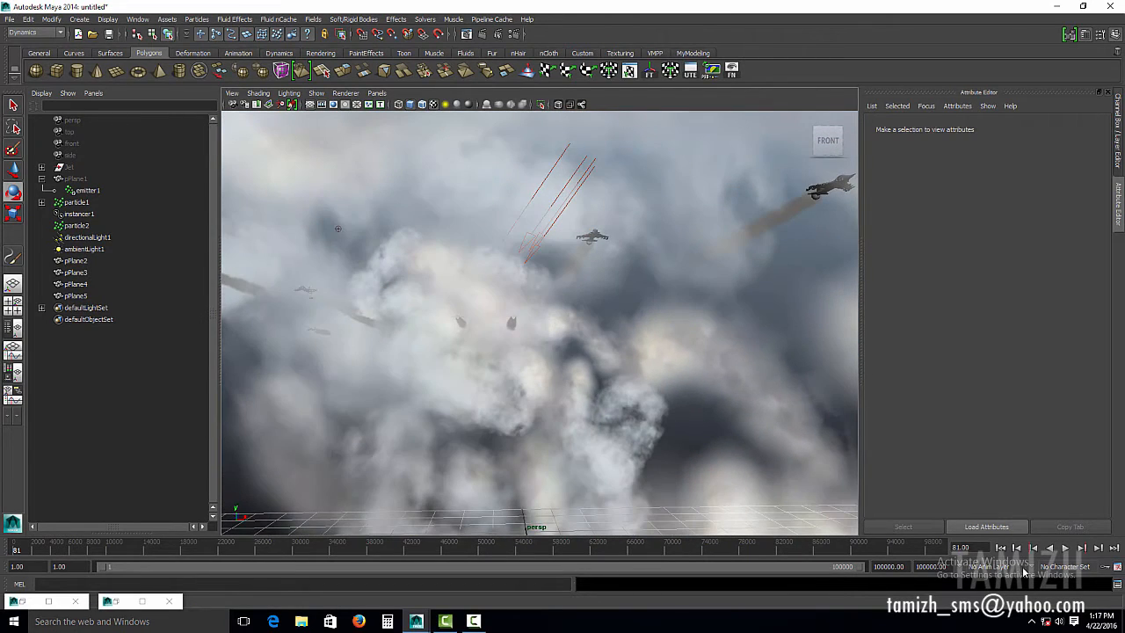
Play the animation from the first frame to examine how the jets fly through the layered clouds.
click(1000, 548)
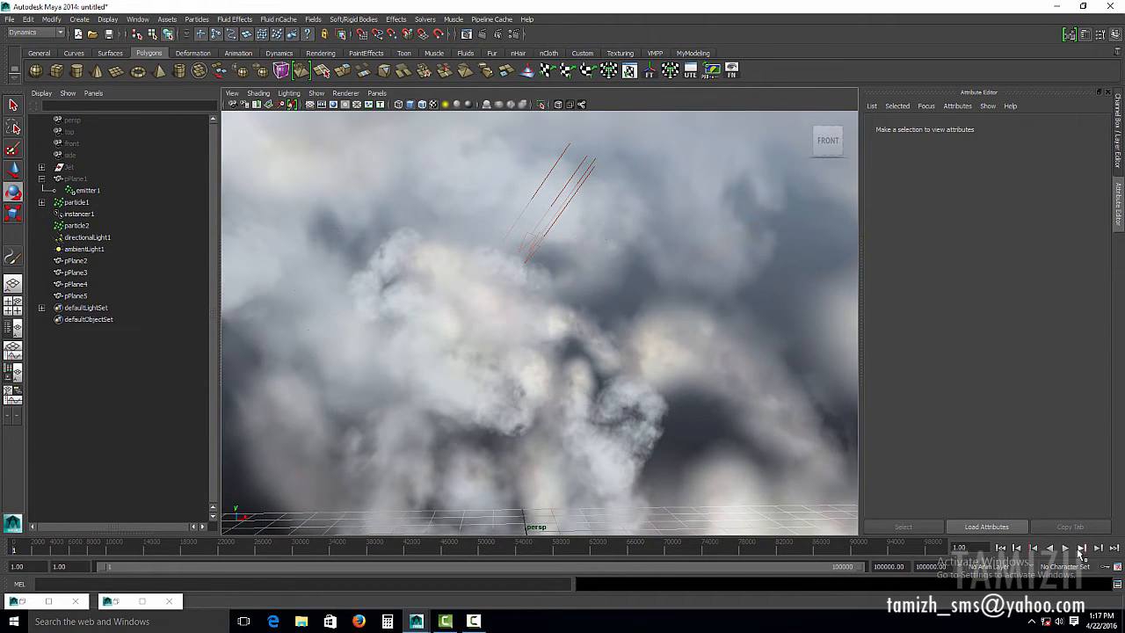
click(1064, 546)
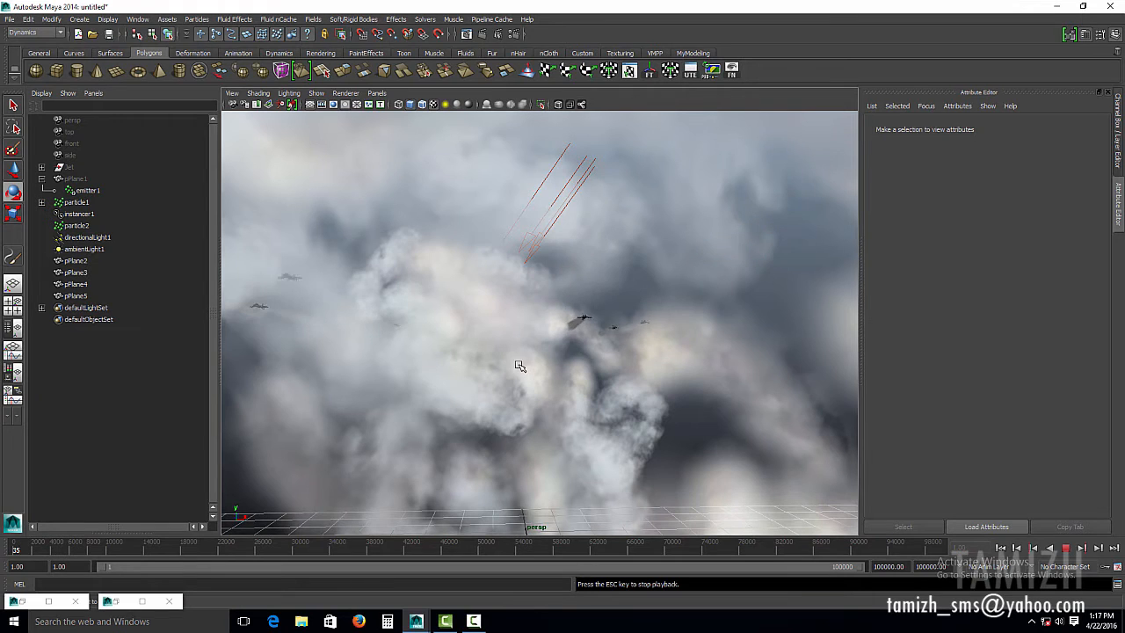
alt+middle_drag(514, 340, 673, 455)
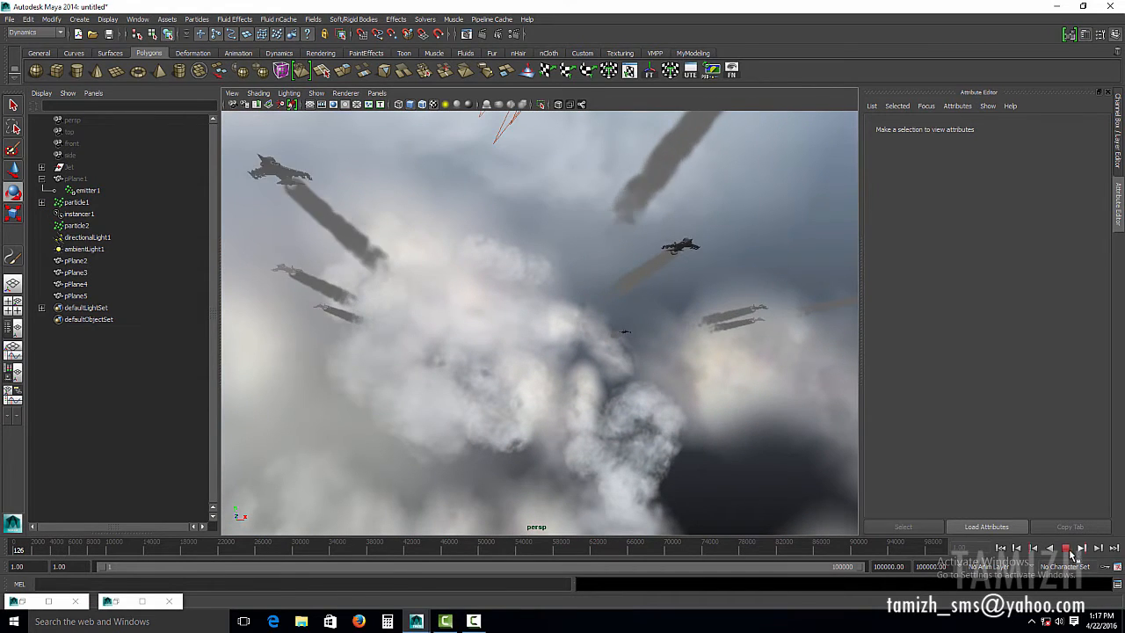
click(1067, 549)
Create a new camera, look through it and frame the clouds and jets.
alt+drag(307, 196, 665, 284)
alt+right_drag(666, 284, 514, 234)
click(80, 19)
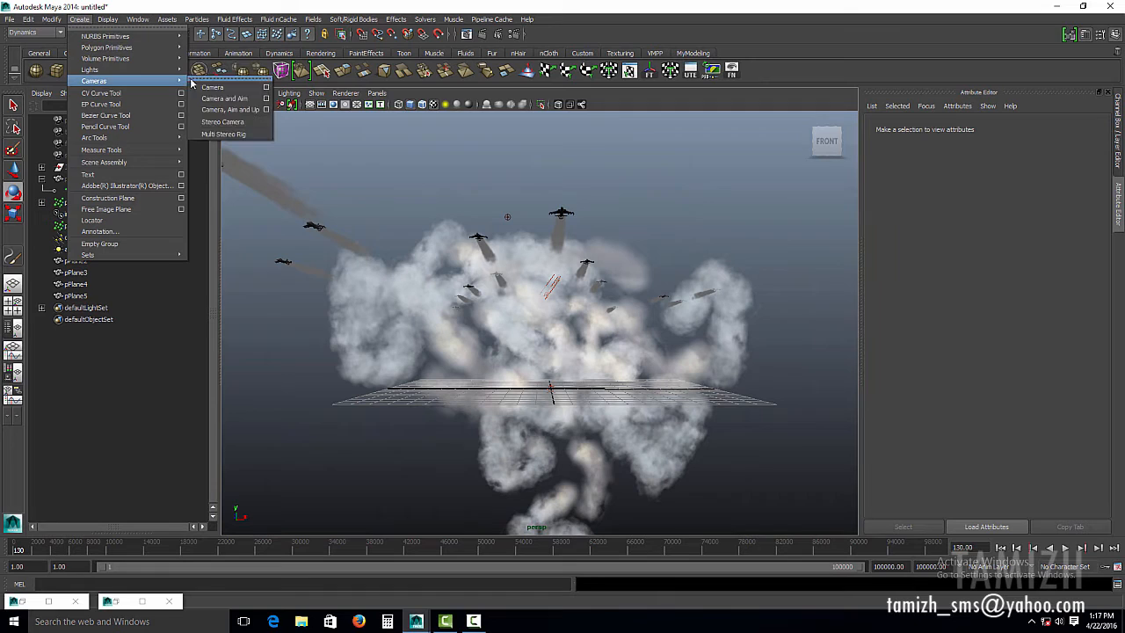
click(211, 86)
click(383, 94)
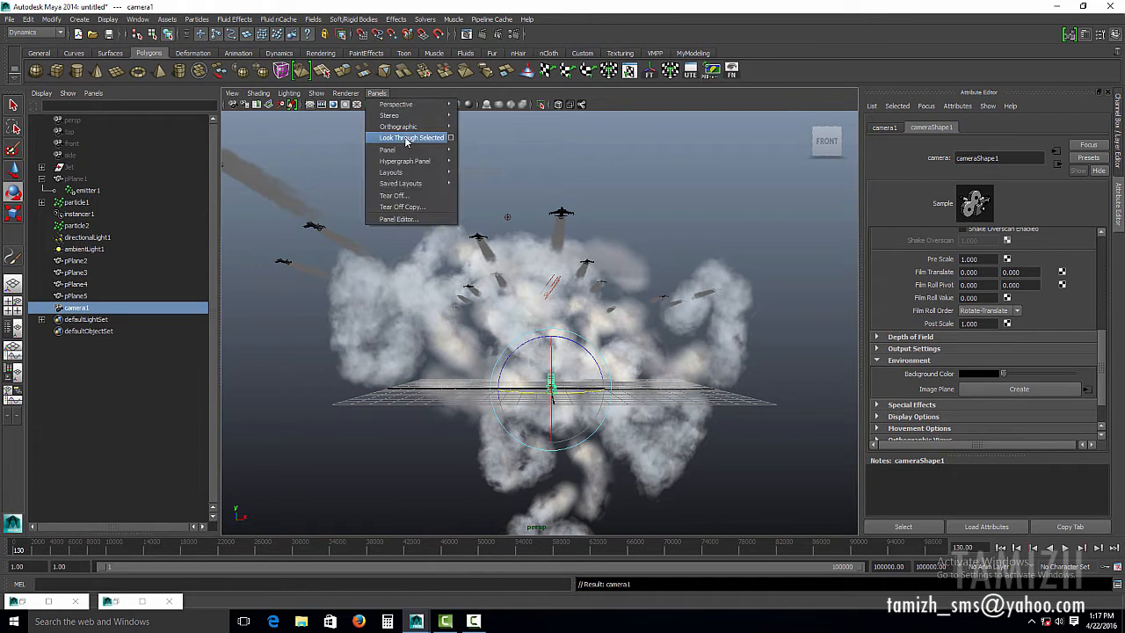
click(406, 138)
click(375, 94)
mouse_move(401, 106)
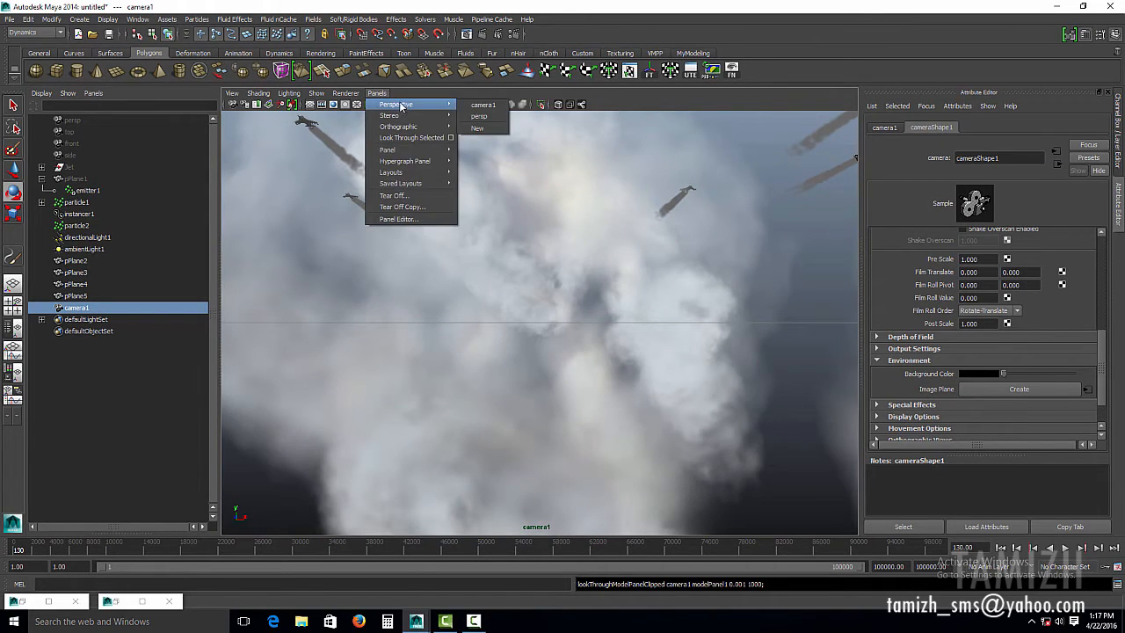
click(553, 281)
mouse_move(553, 281)
alt+mouse_down()
mouse_move(372, 238)
mouse_move(346, 211)
mouse_move(492, 264)
mouse_move(410, 249)
mouse_move(527, 341)
alt+mouse_up()
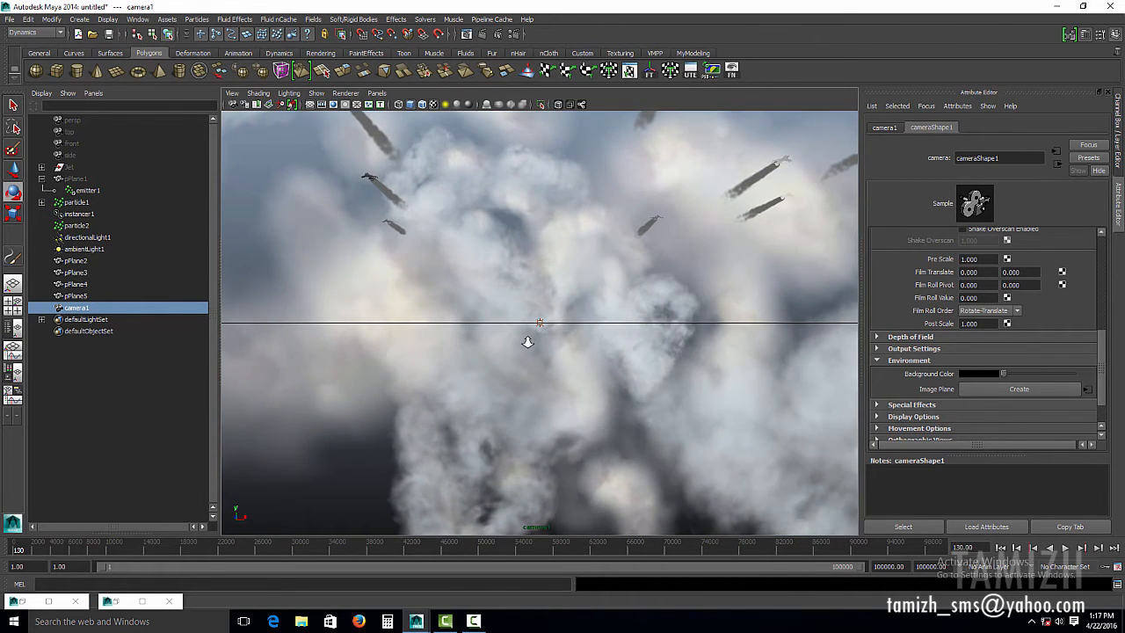
Set the playback range to end at frame 300 and keyframe the camera's starting view at frame 1.
double_click(931, 566)
click(888, 566)
key(Return)
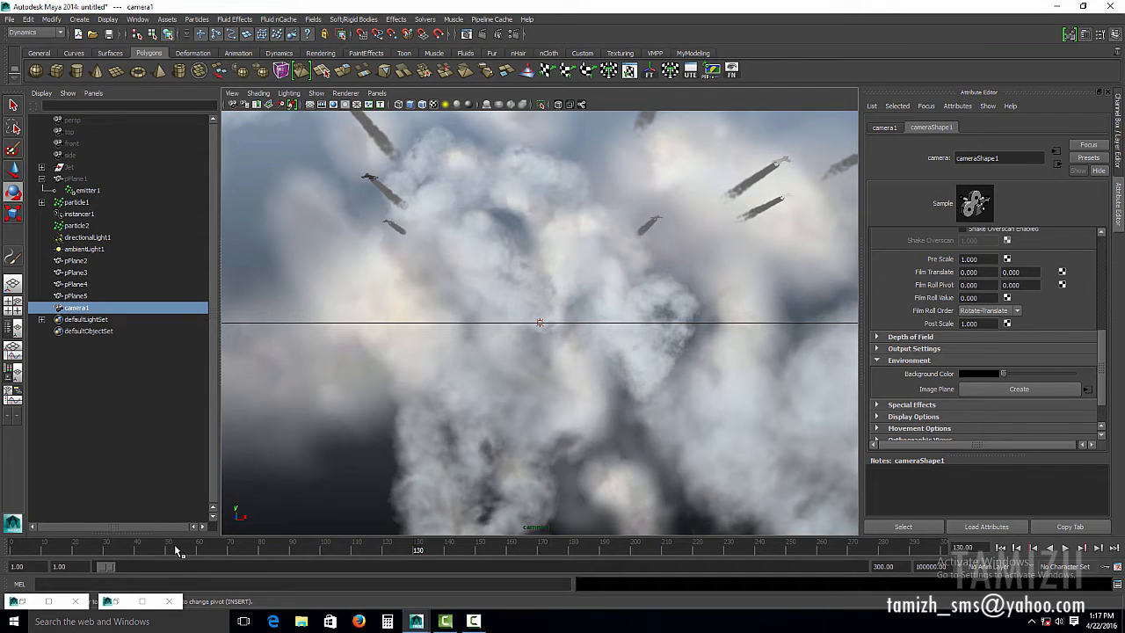
click(1004, 549)
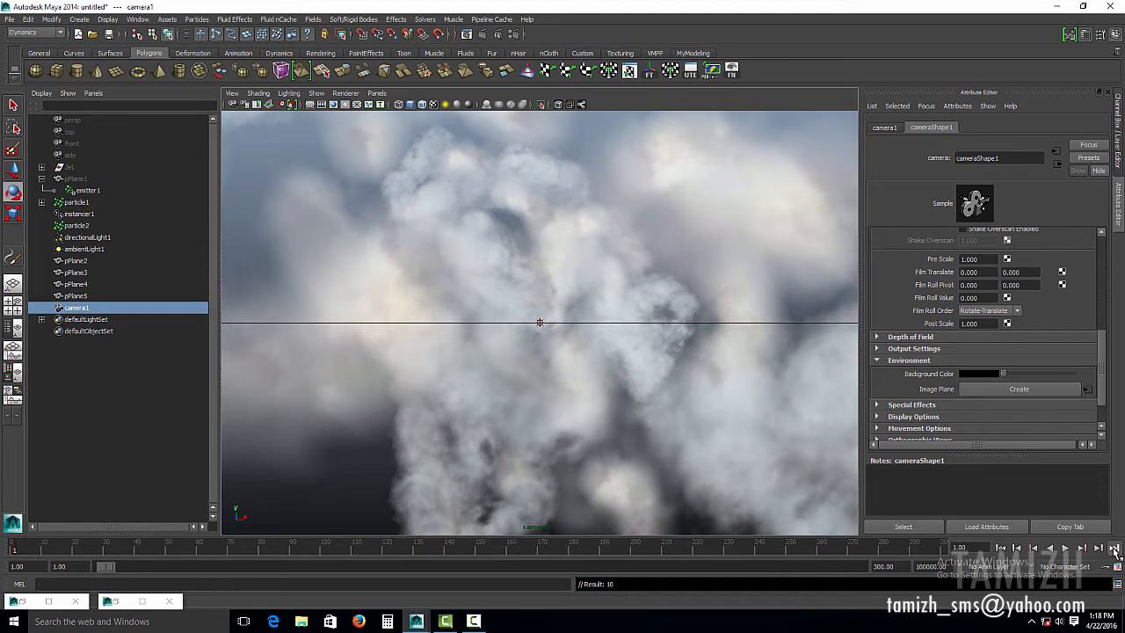
At frame 300, move the camera in closer to the clouds and keyframe it, returning to the first frame.
click(1113, 548)
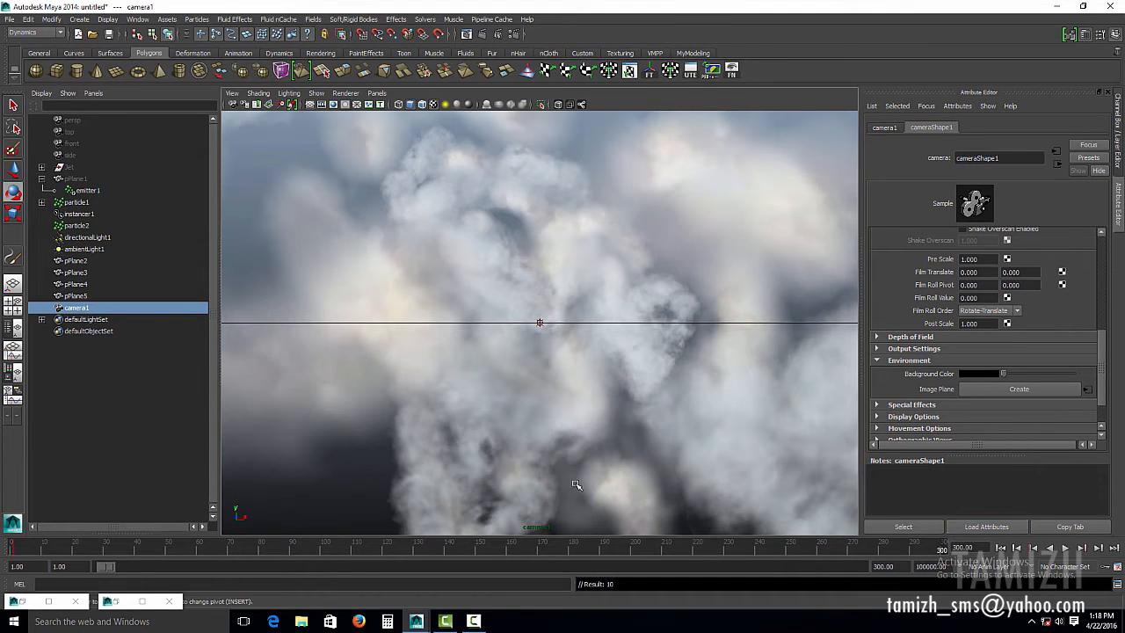
alt+right_drag(651, 309, 1024, 615)
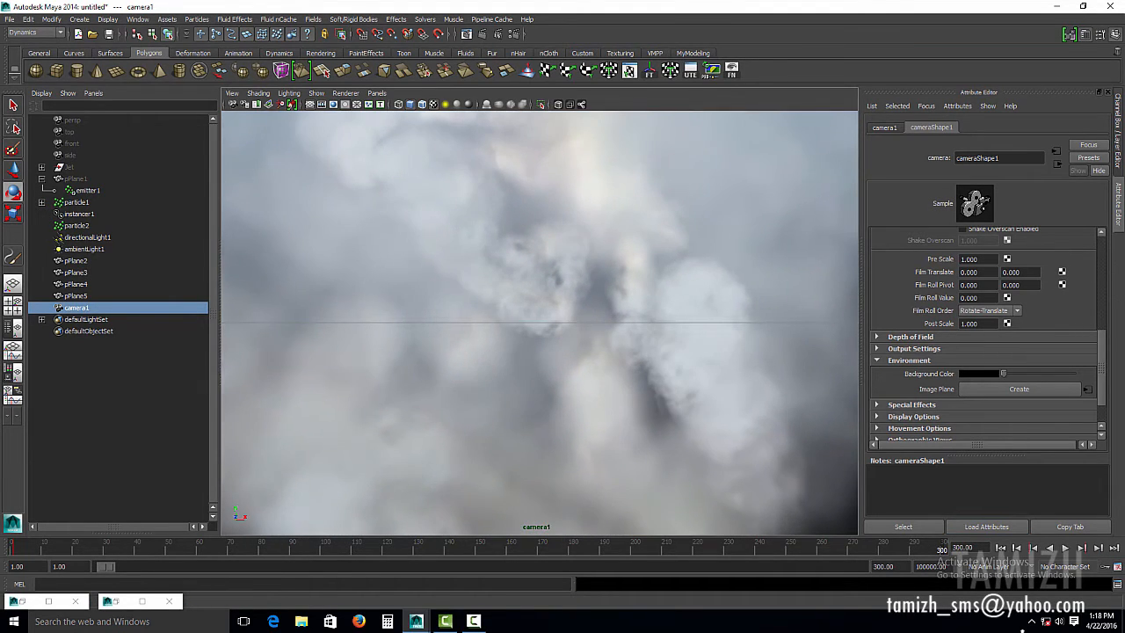
alt+right_drag(542, 310, 910, 531)
alt+right_drag(662, 377, 459, 275)
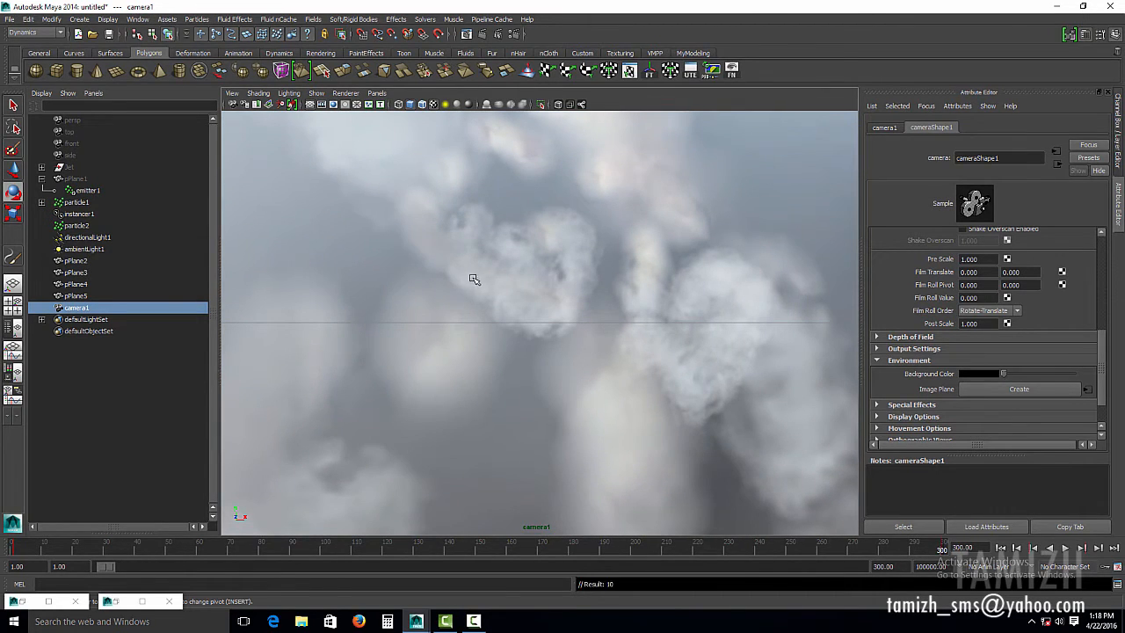
click(1000, 547)
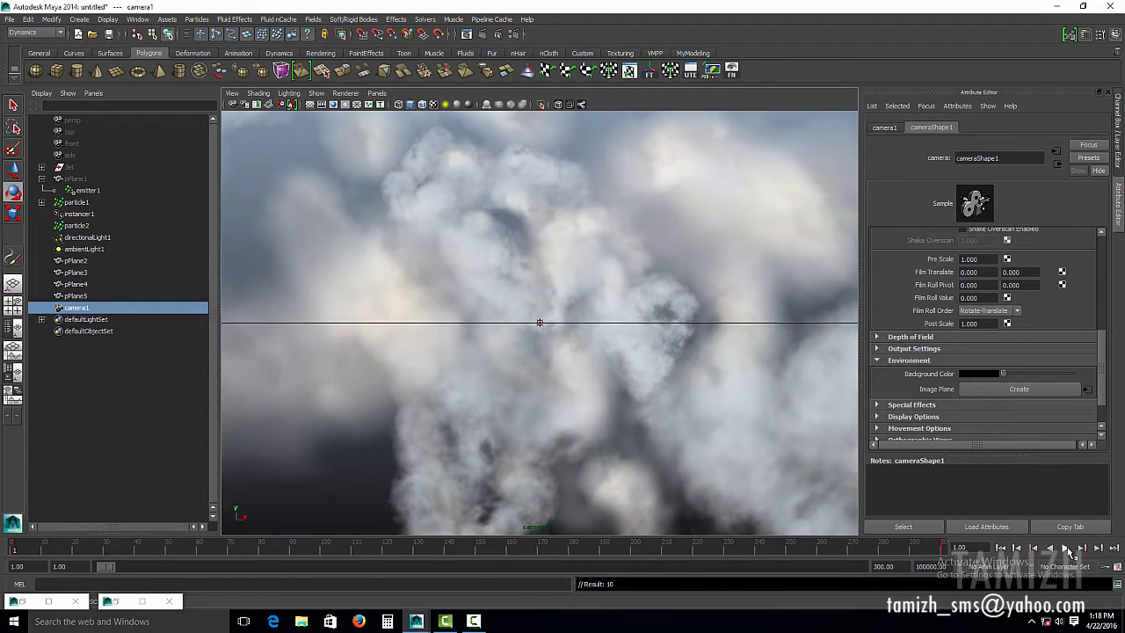
Play the animation through the camera to examine its move toward the clouds and jets, and return to the first frame.
click(1066, 548)
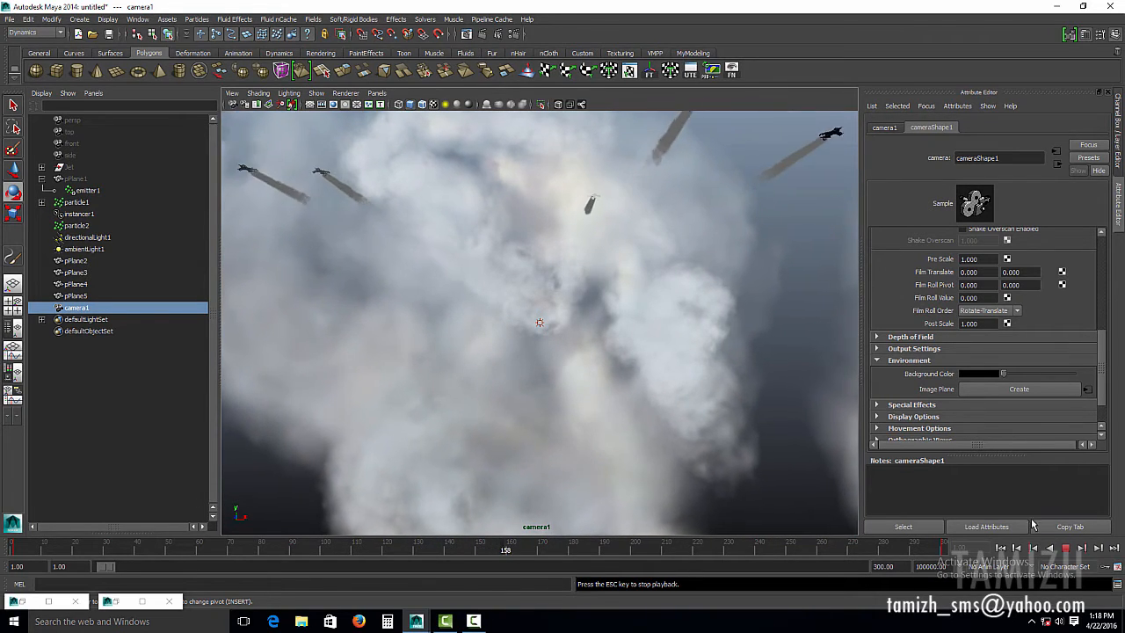
click(1064, 548)
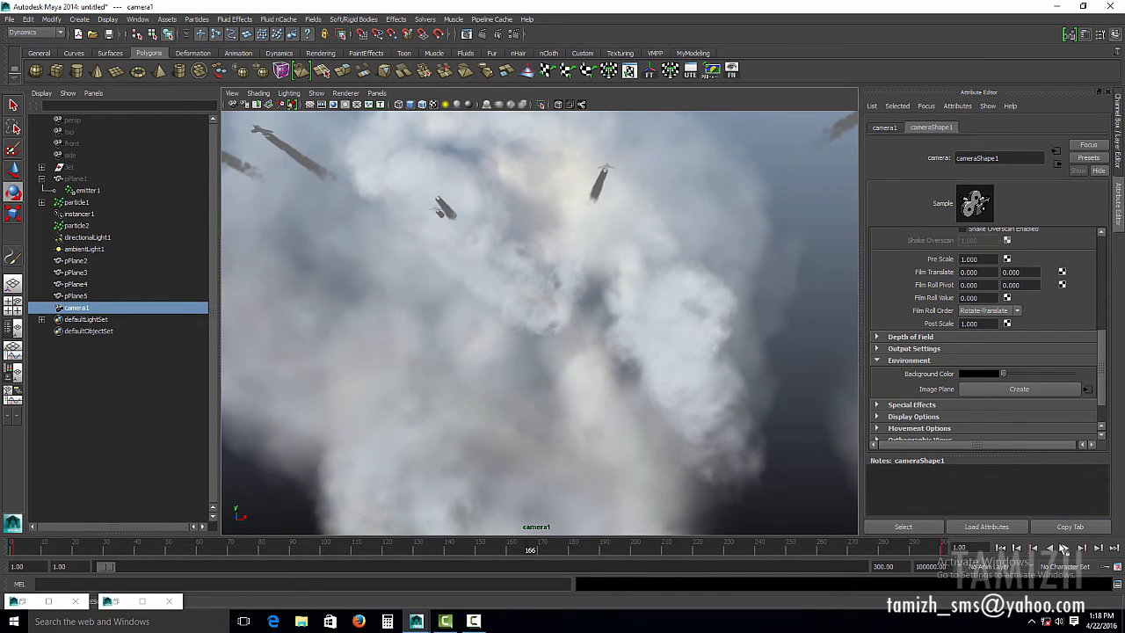
click(1000, 548)
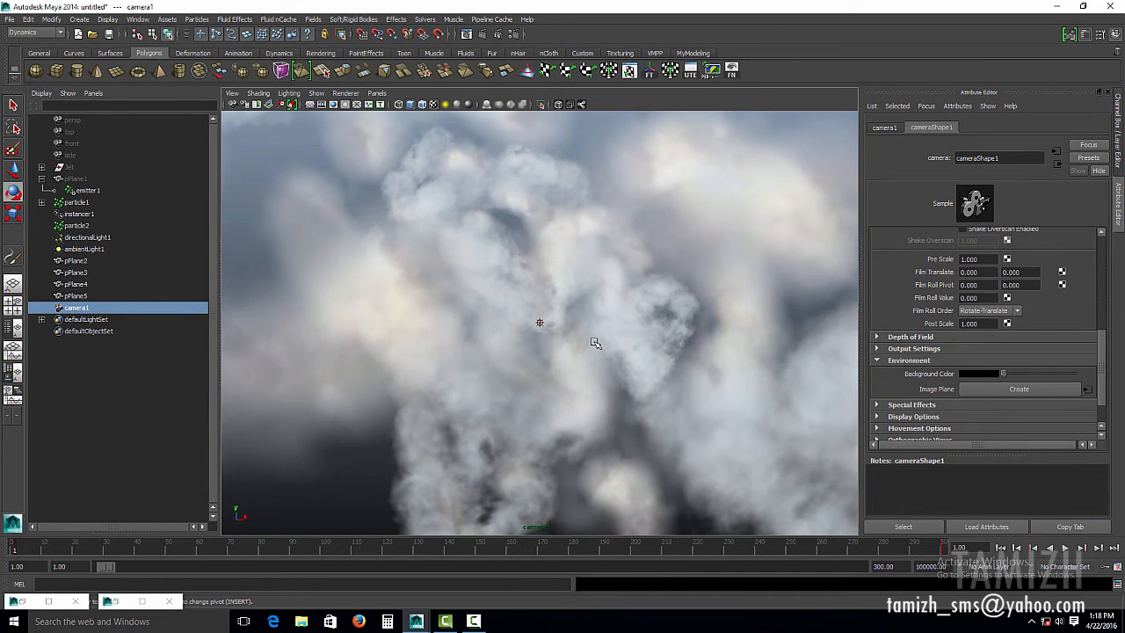
Switch the viewport to the persp camera and show the transform attributes of the cloud plane pPlane2.
click(378, 94)
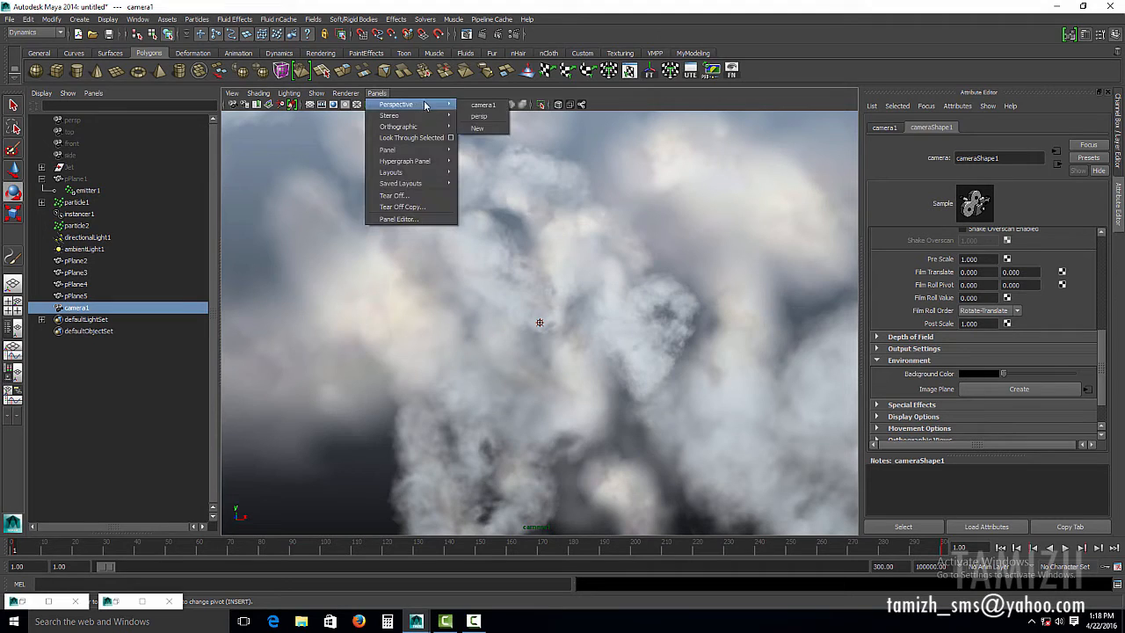
click(479, 116)
alt+drag(581, 338, 494, 367)
key(w)
click(484, 306)
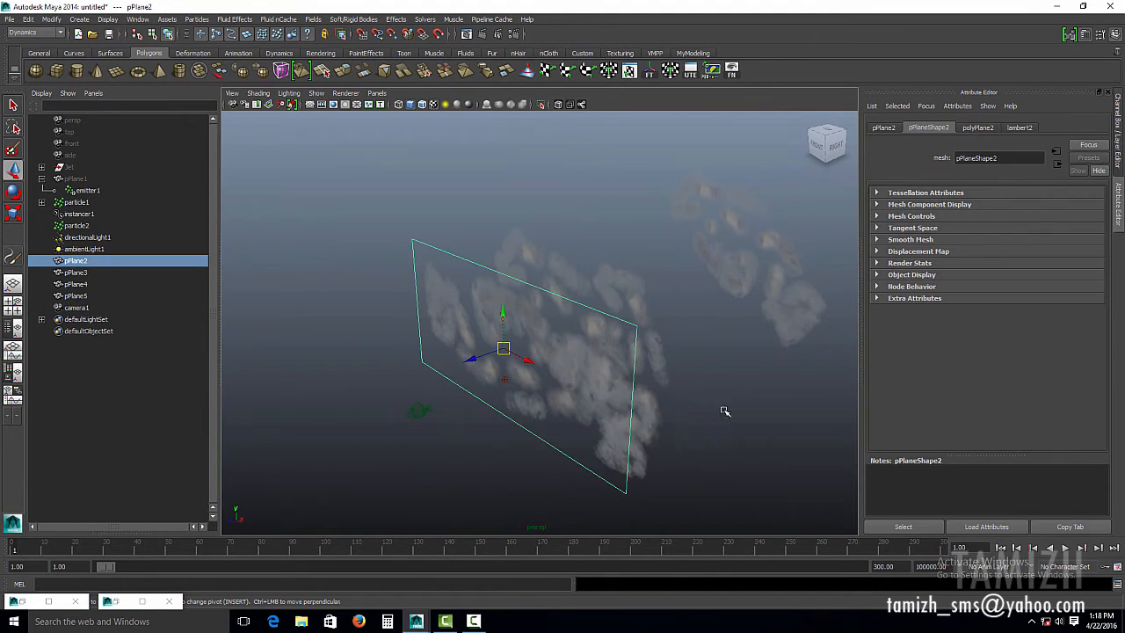
click(883, 128)
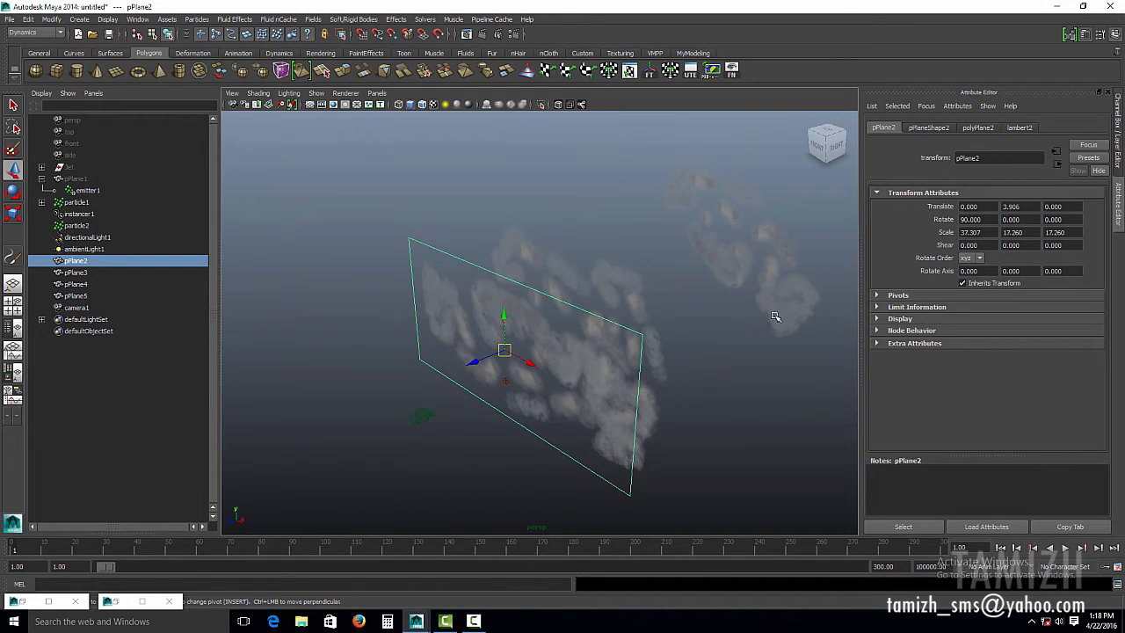
alt+drag(647, 303, 531, 385)
Try rotating pPlane2 about its Z axis and undo the test rotations.
key(e)
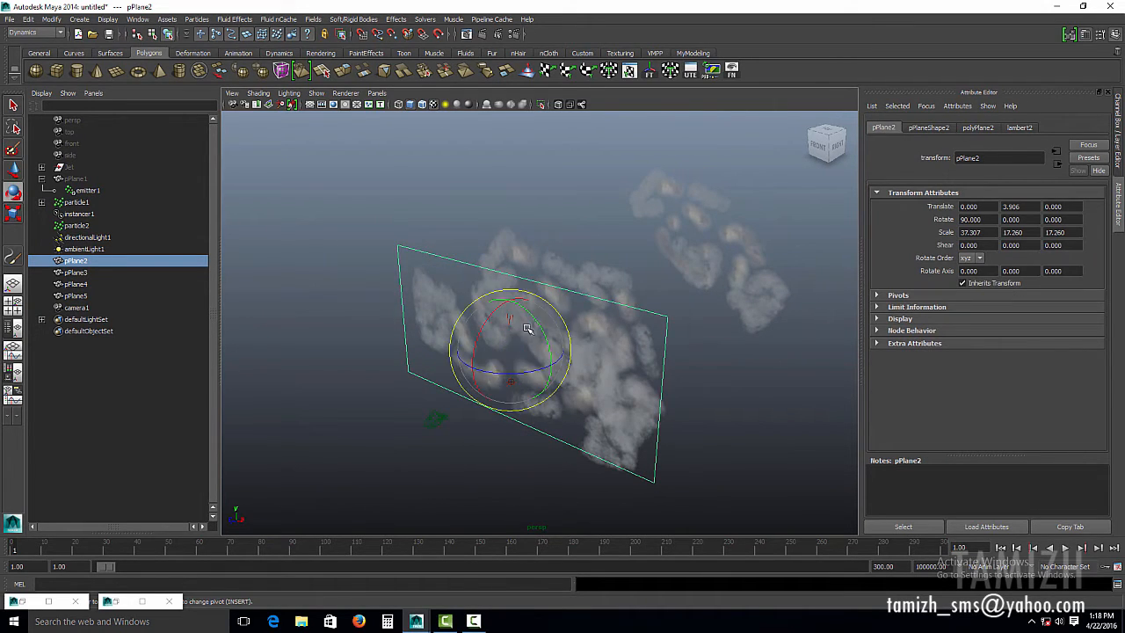
mouse_move(534, 315)
mouse_down()
mouse_move(571, 327)
mouse_move(544, 334)
mouse_up()
key(ctrl+z)
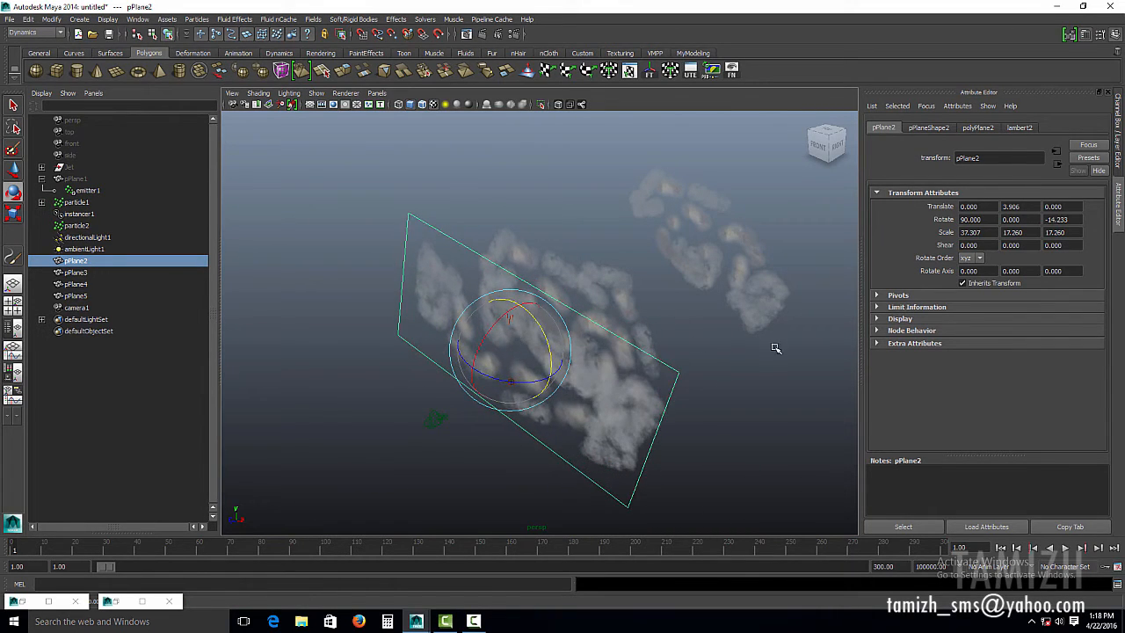
key(ctrl+z)
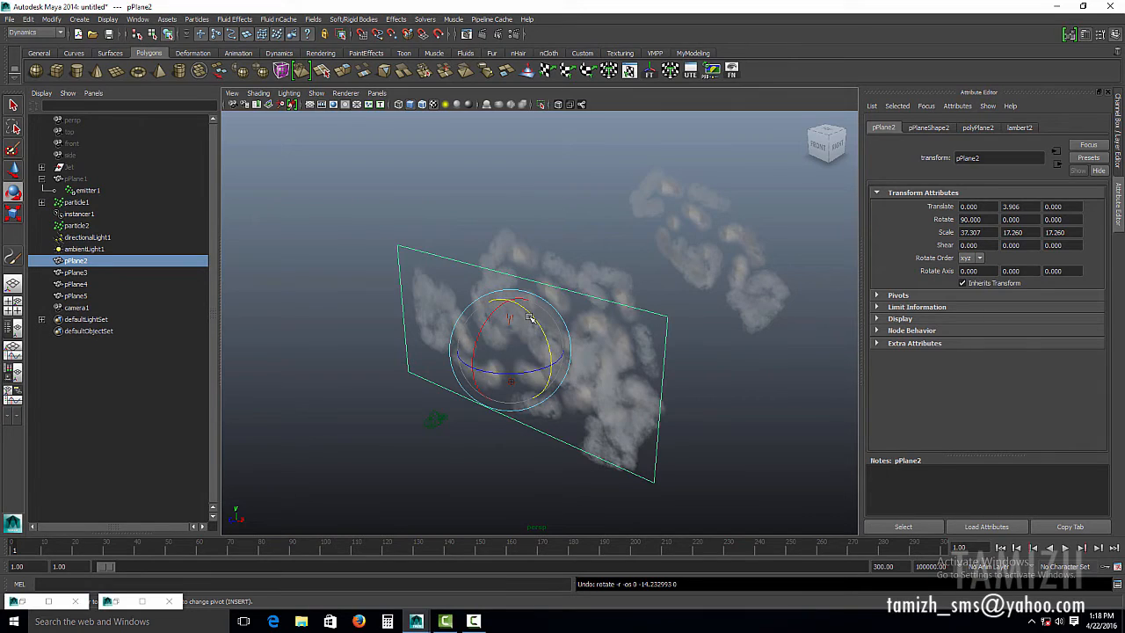
drag(530, 318, 538, 338)
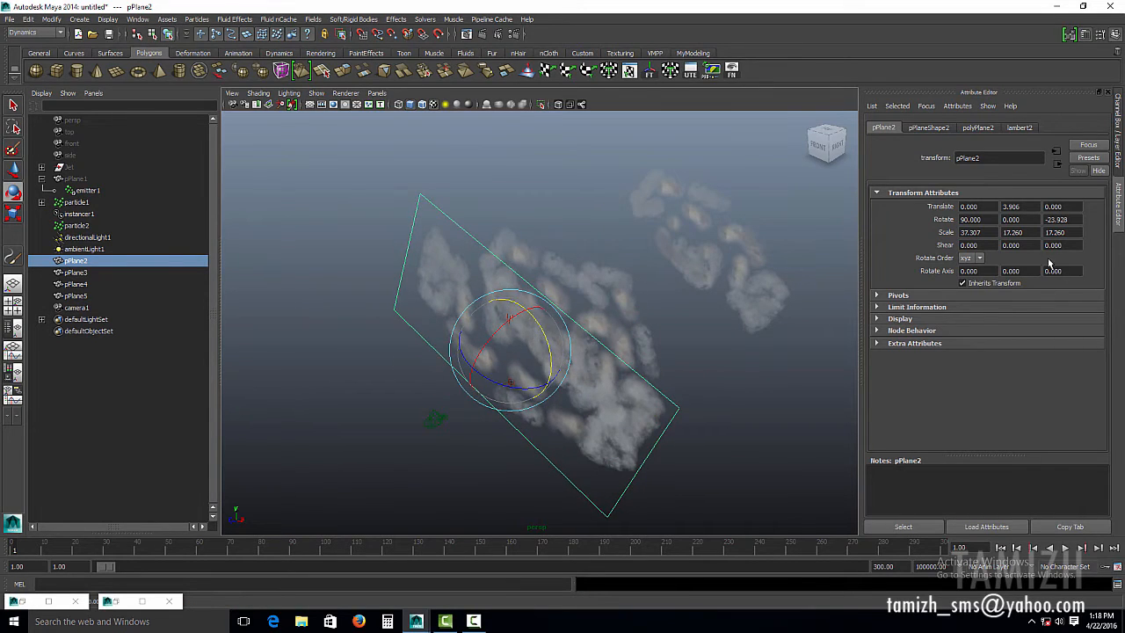
key(ctrl+z)
Create the expression "pPlane2.rotateZ = frame*.1;" on pPlane2's Z rotation and play the animation to check the spin.
right_click(1043, 220)
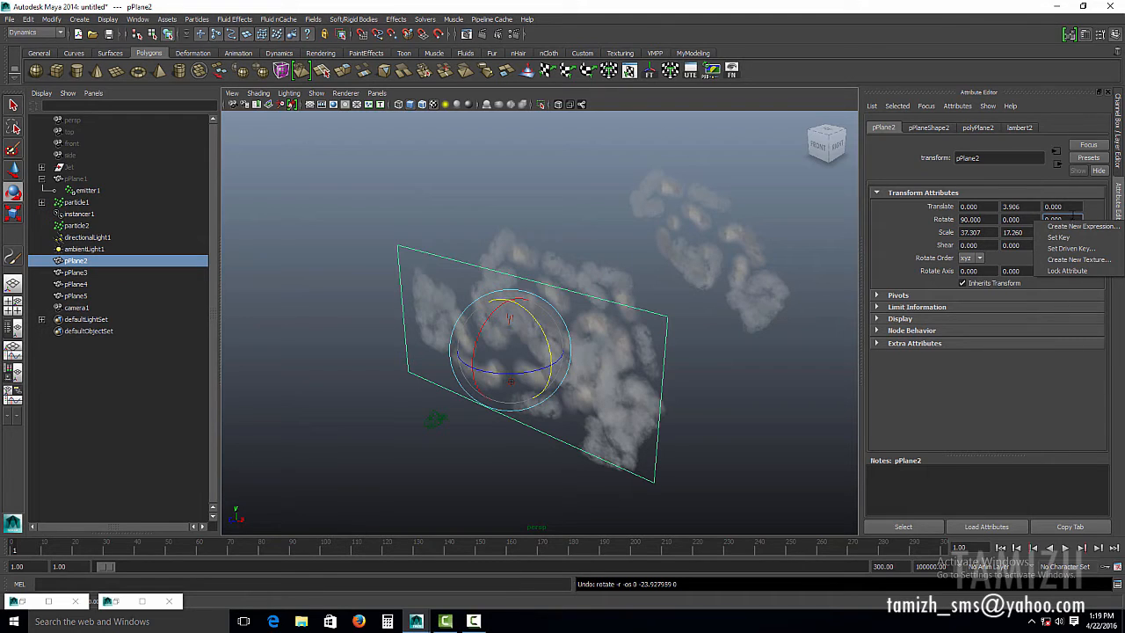
right_click(1073, 214)
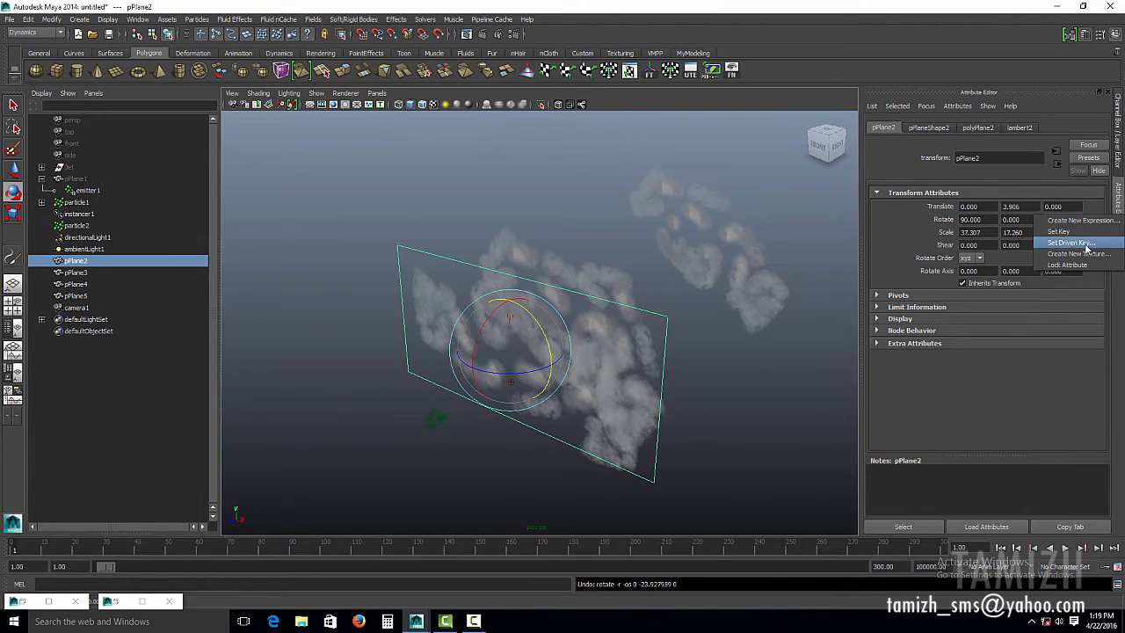
click(1079, 219)
drag(579, 244, 387, 247)
drag(537, 244, 515, 344)
click(537, 353)
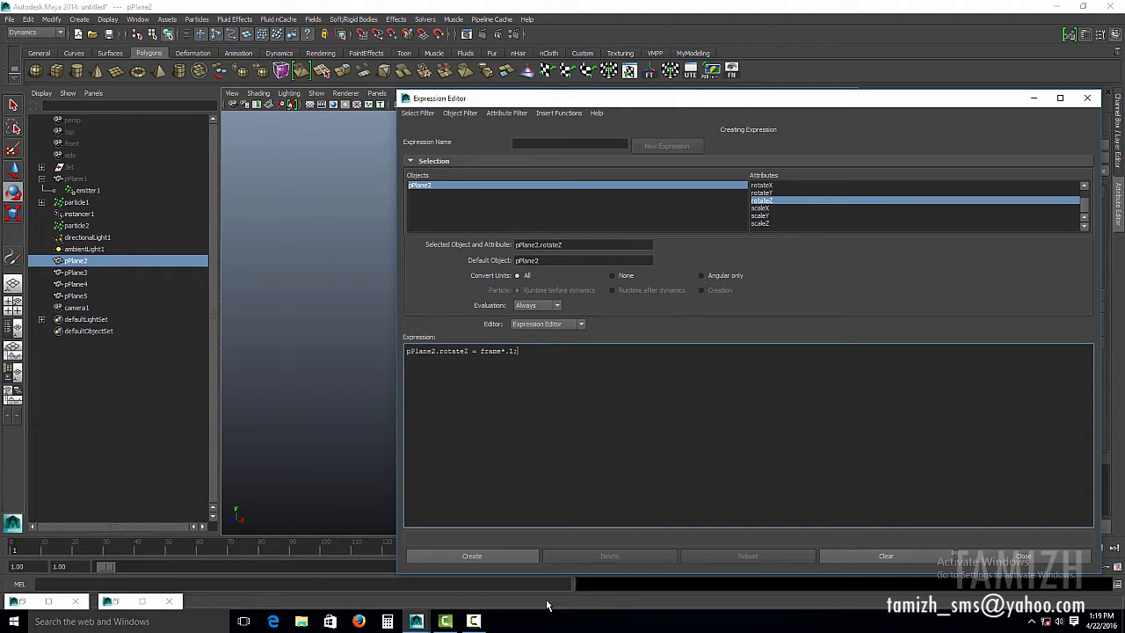
click(494, 556)
click(1024, 557)
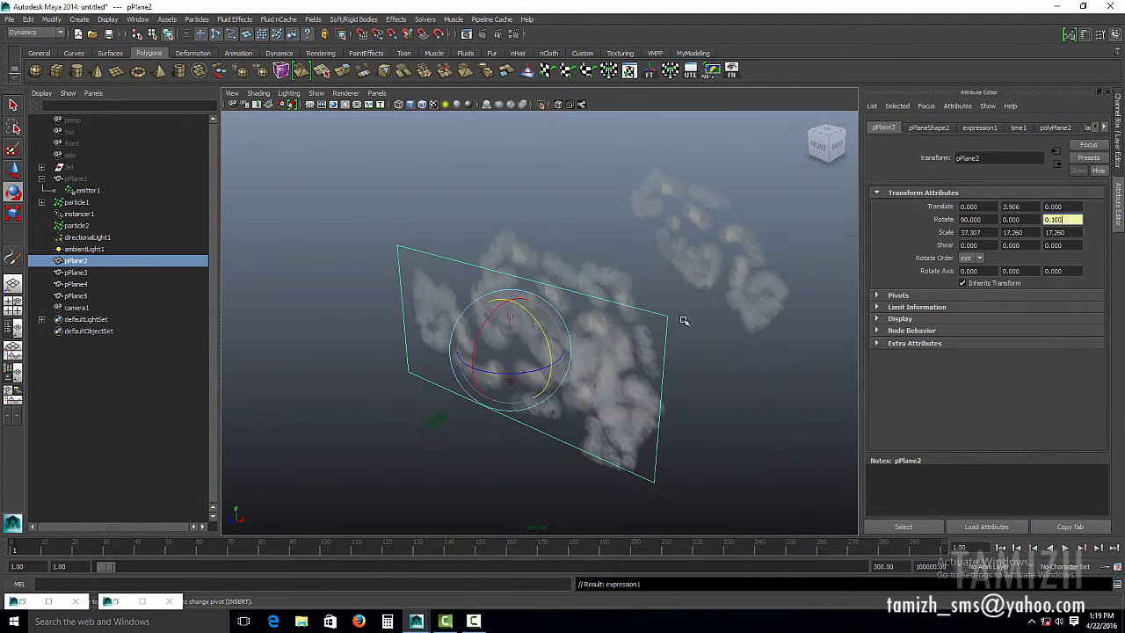
click(1065, 548)
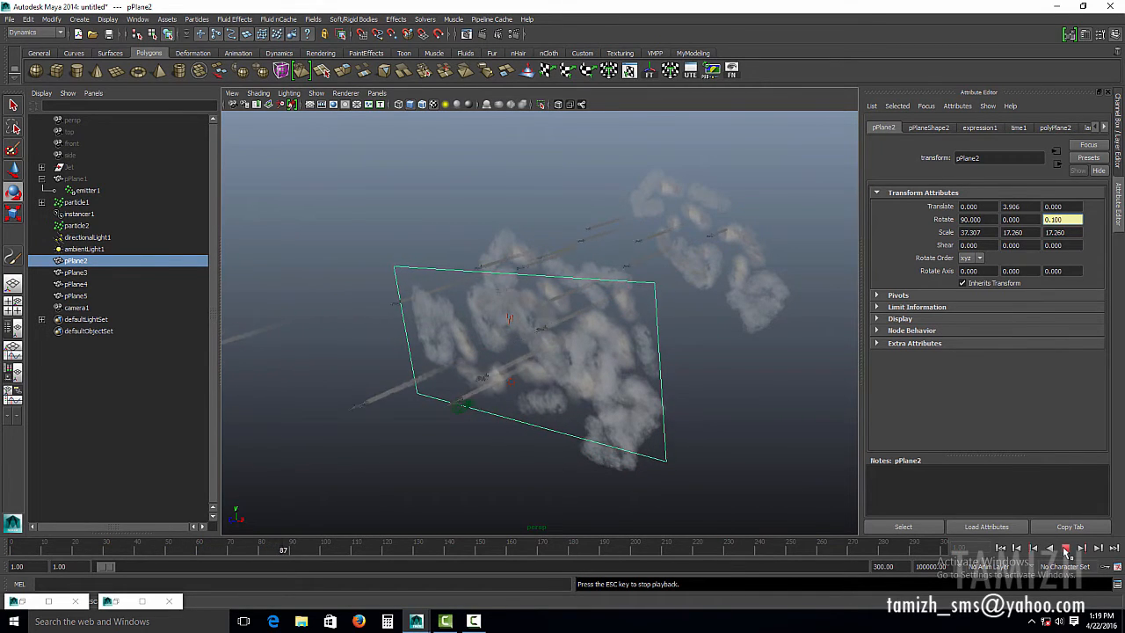
key(Escape)
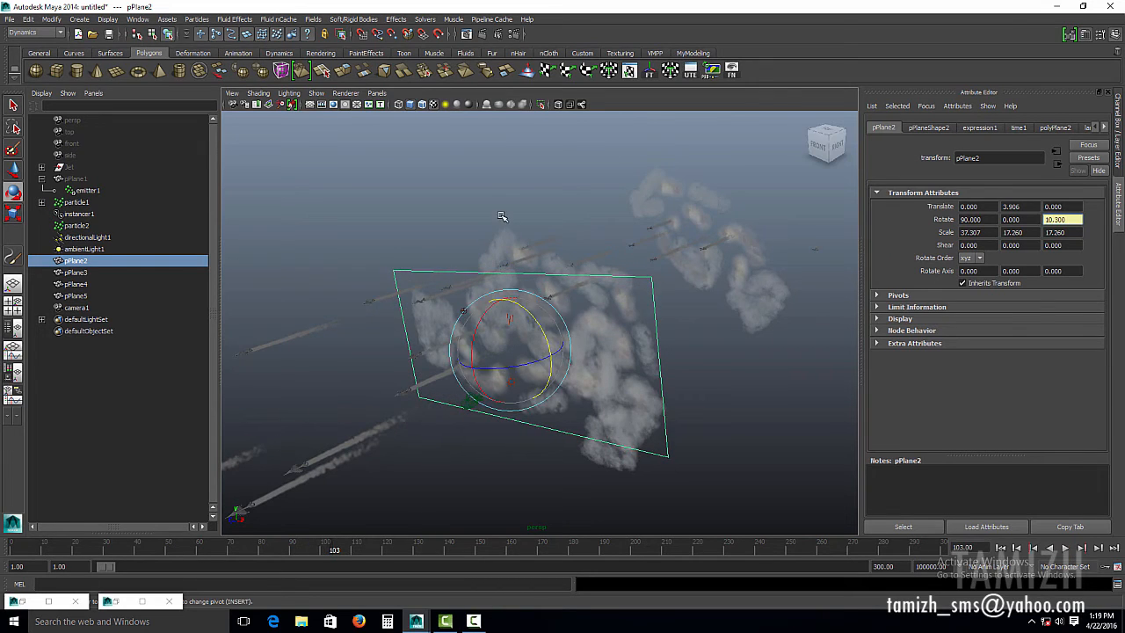
Create the expression "pPlane3.rotateZ = frame*-.2;" on the Z rotation of the cloud plane pPlane3.
click(510, 235)
alt+drag(739, 302, 667, 313)
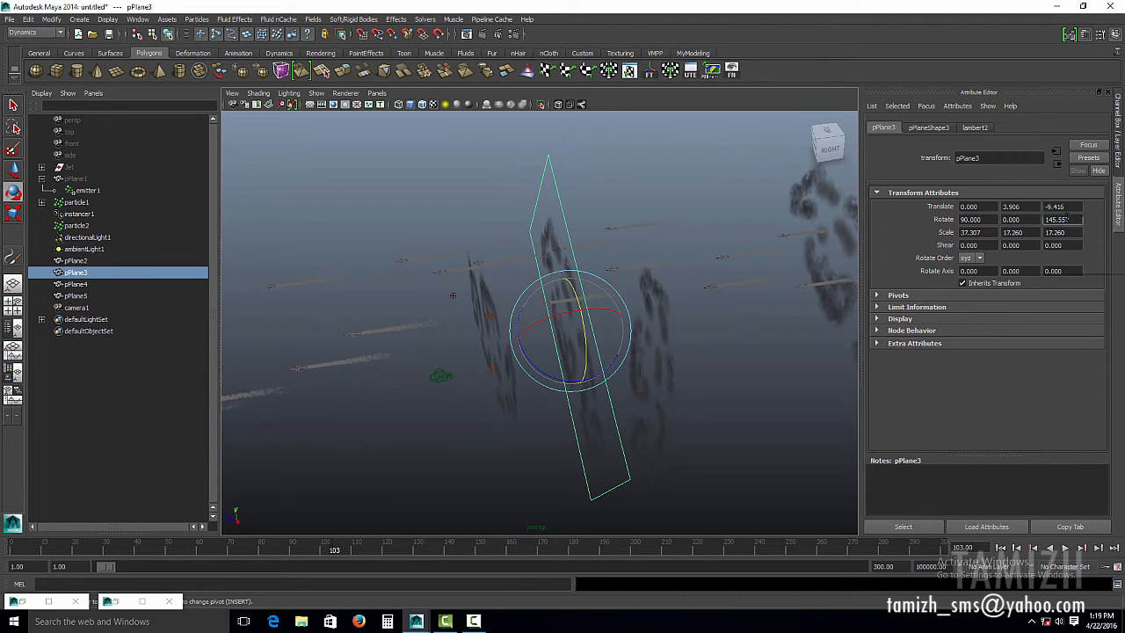
right_click(1065, 220)
click(1079, 224)
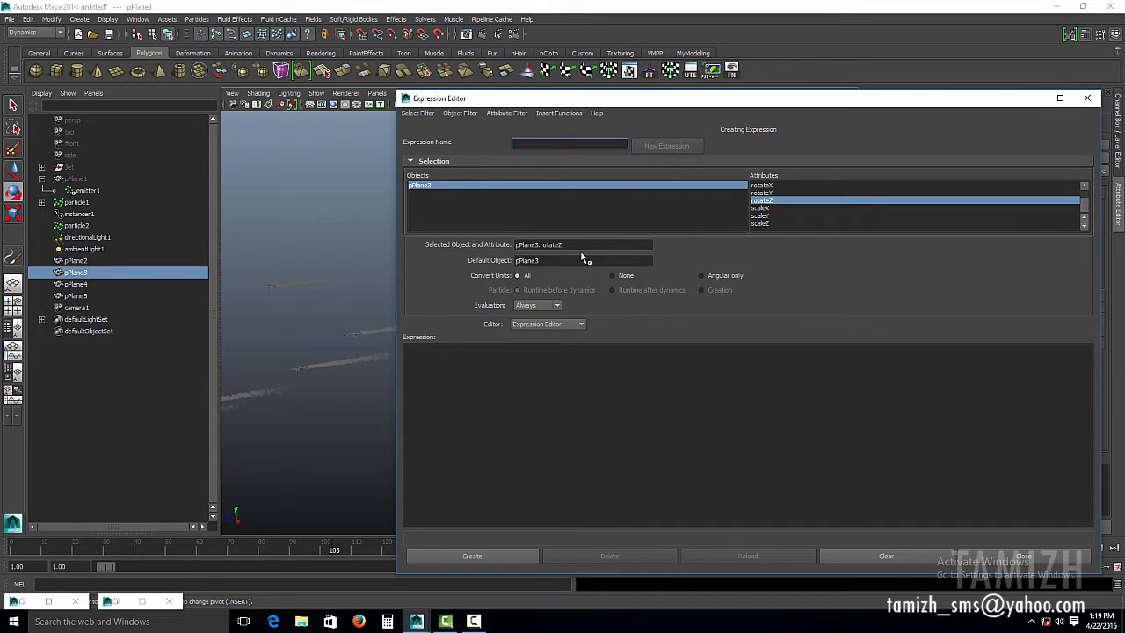
drag(580, 245, 475, 245)
key(ctrl+c)
click(457, 359)
key(ctrl+v)
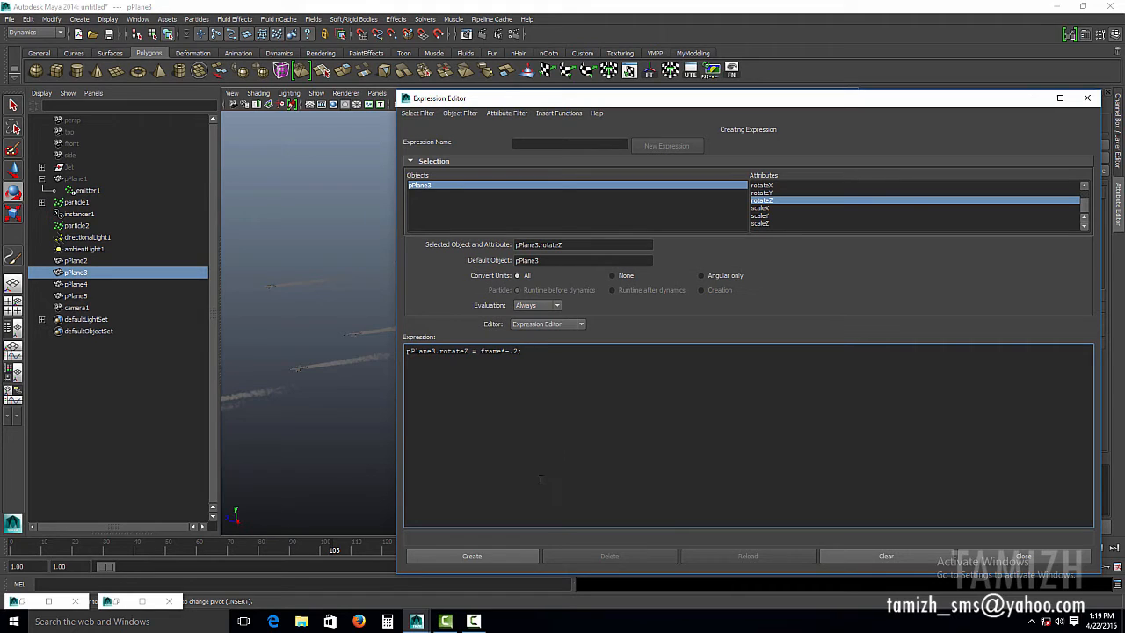
click(498, 555)
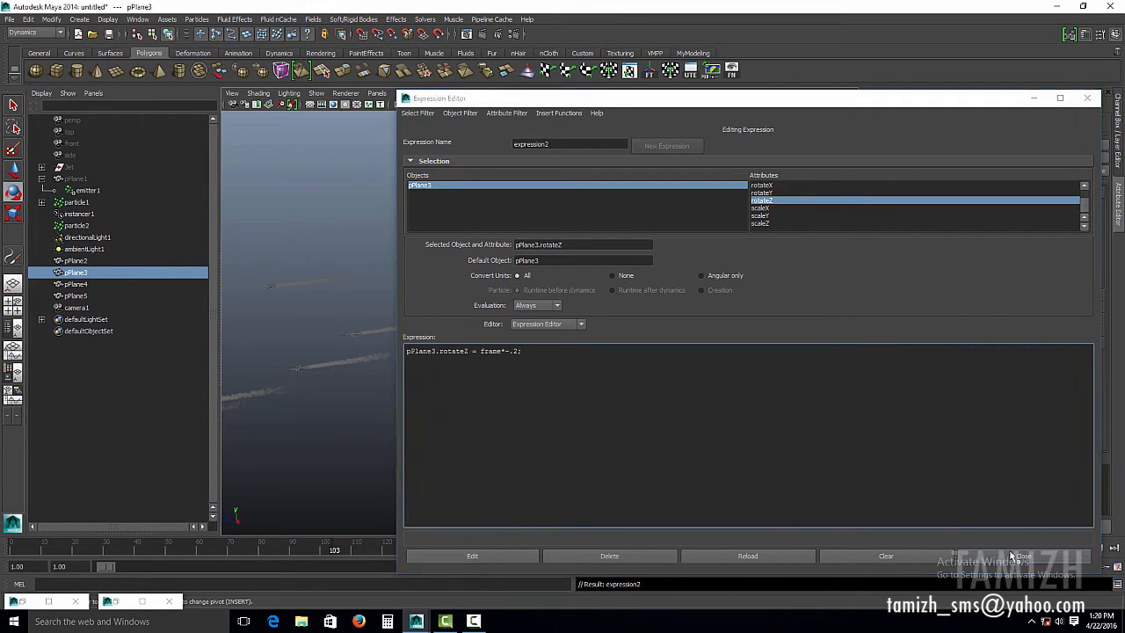
click(1022, 555)
Create the expression "pPlane4.rotateZ = frame*.2;" on the Z rotation of the cloud plane pPlane4.
alt+middle_drag(567, 280, 567, 316)
click(526, 293)
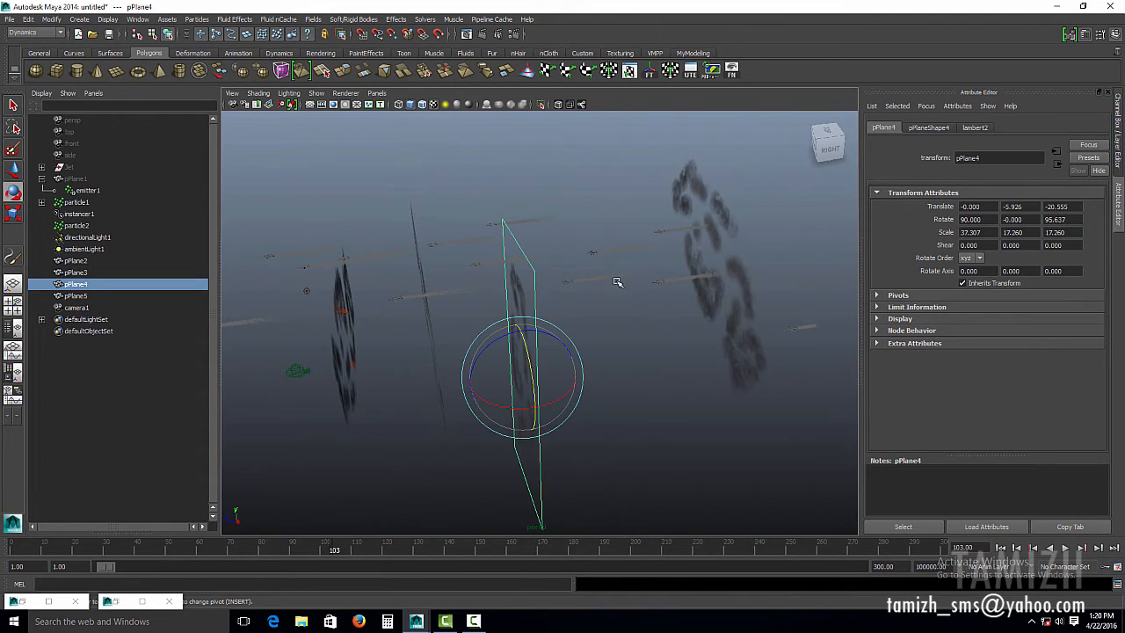
right_click(1070, 219)
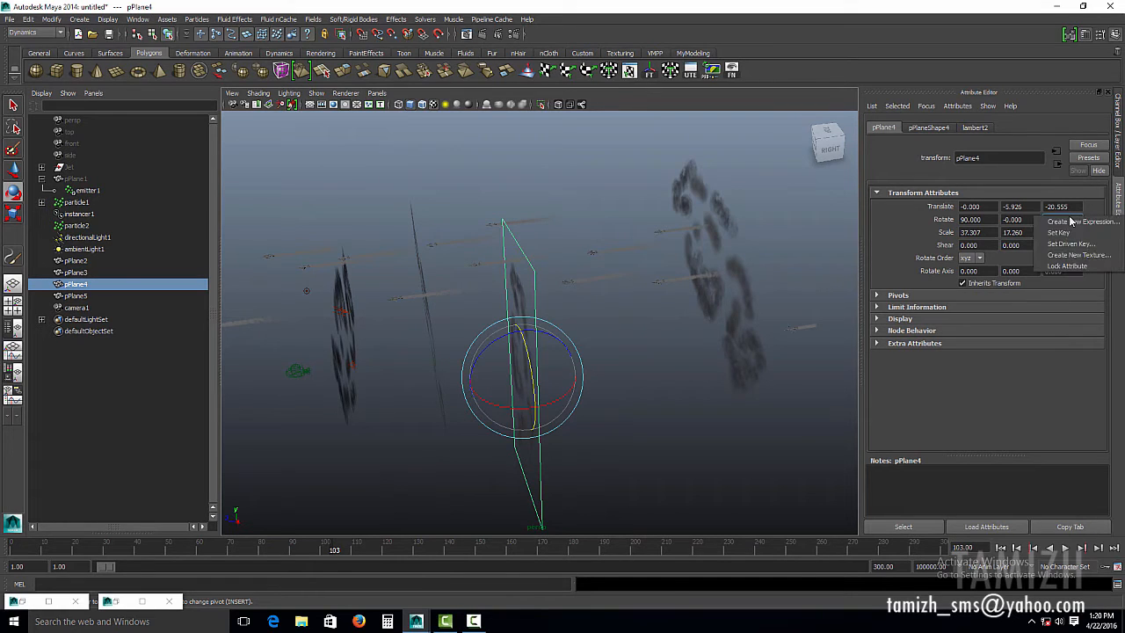
click(1084, 225)
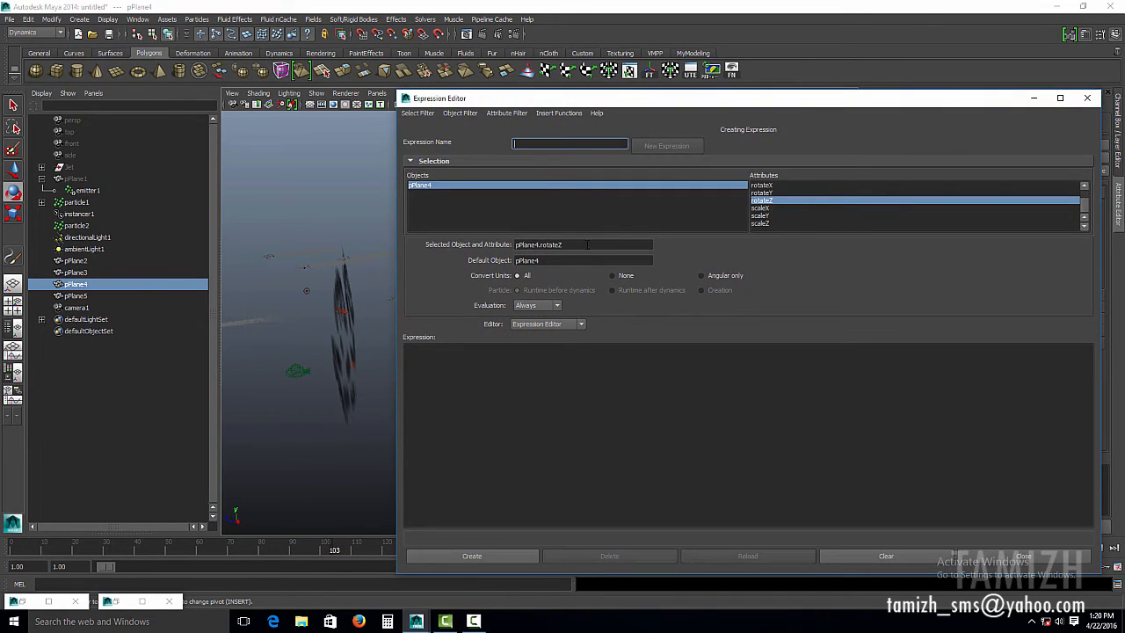
drag(587, 244, 520, 245)
middle_drag(528, 250, 454, 374)
click(501, 351)
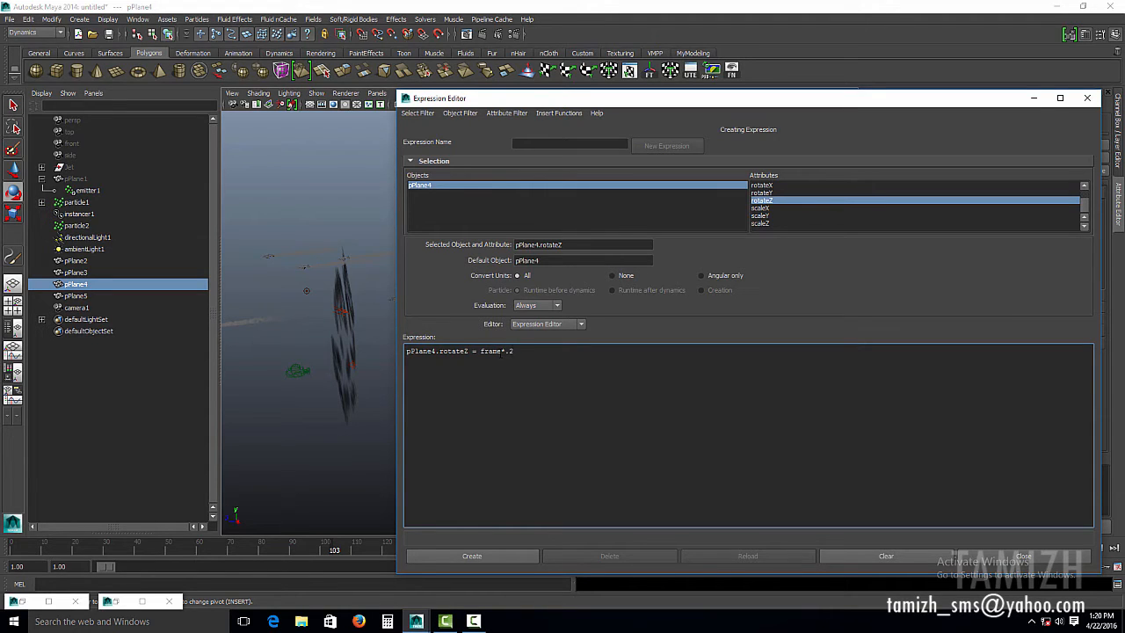
click(509, 558)
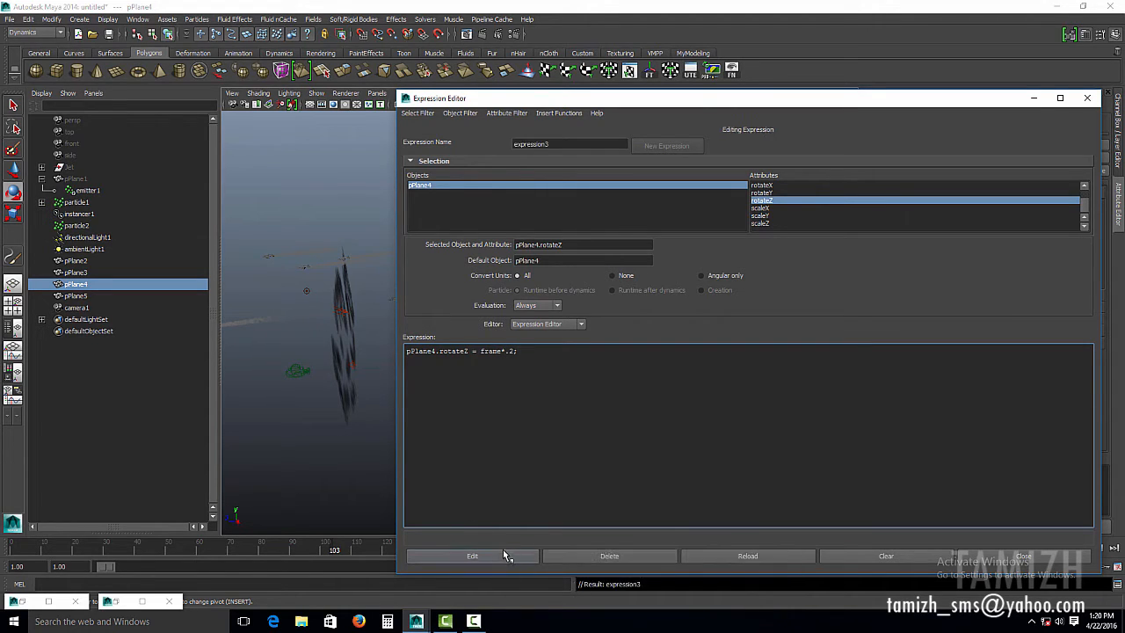
click(1025, 556)
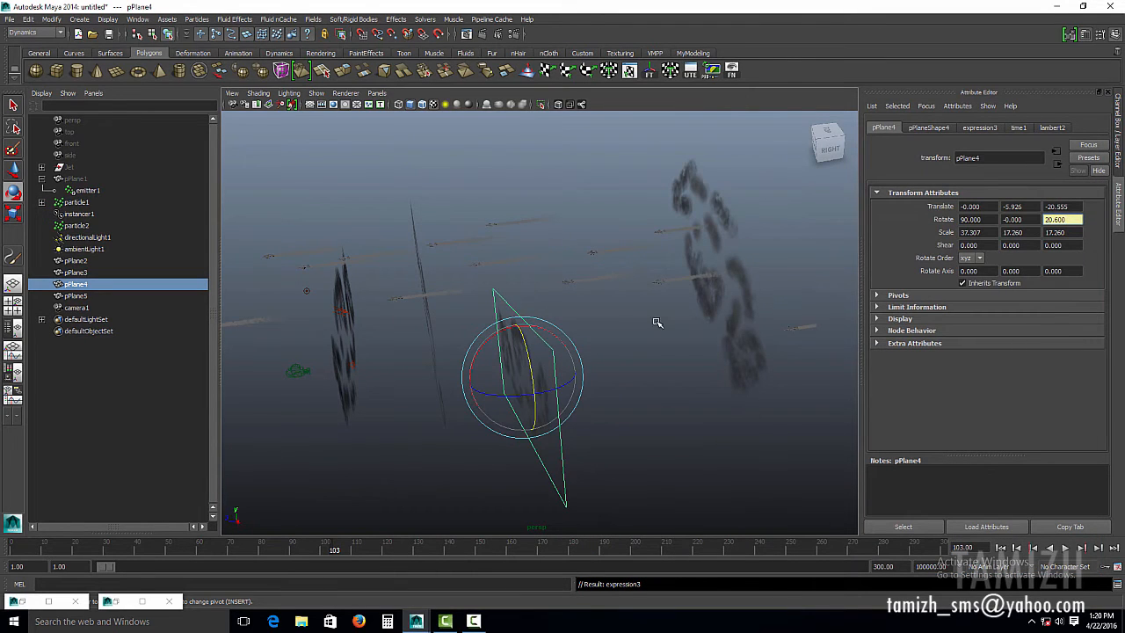
Deselect everything and play the animation from the first frame to examine the rotating cloud planes in the perspective view.
alt+drag(655, 319, 761, 270)
click(761, 270)
click(1000, 547)
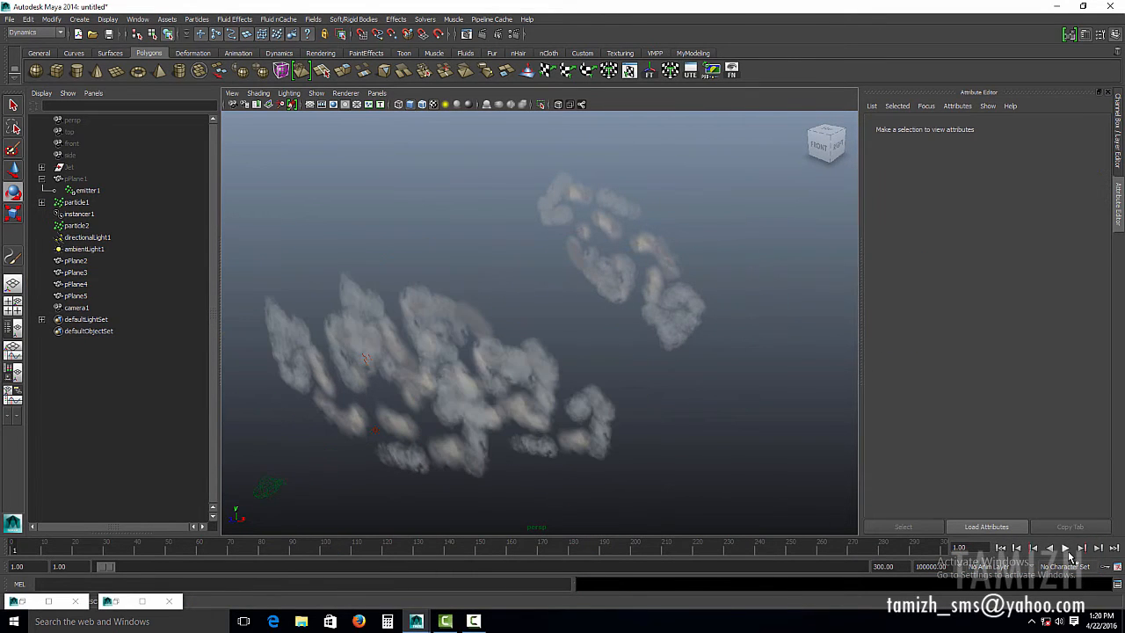
click(1066, 547)
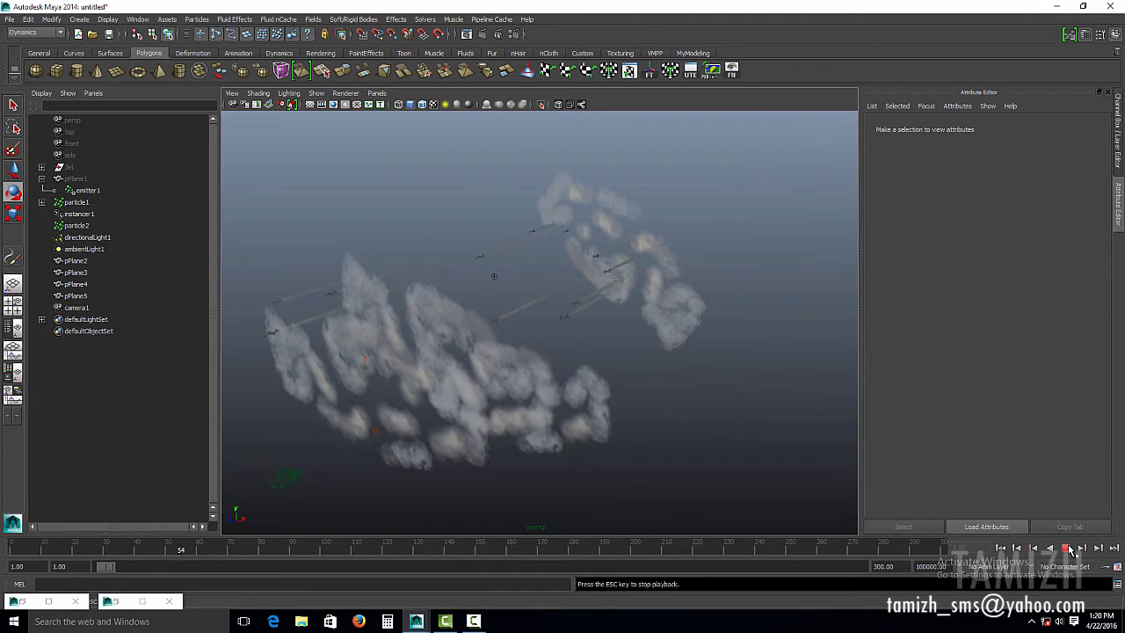
click(1067, 547)
Look through camera1 and play from the first frame to examine the rotating clouds and jets, returning to frame 1.
click(383, 93)
mouse_move(422, 107)
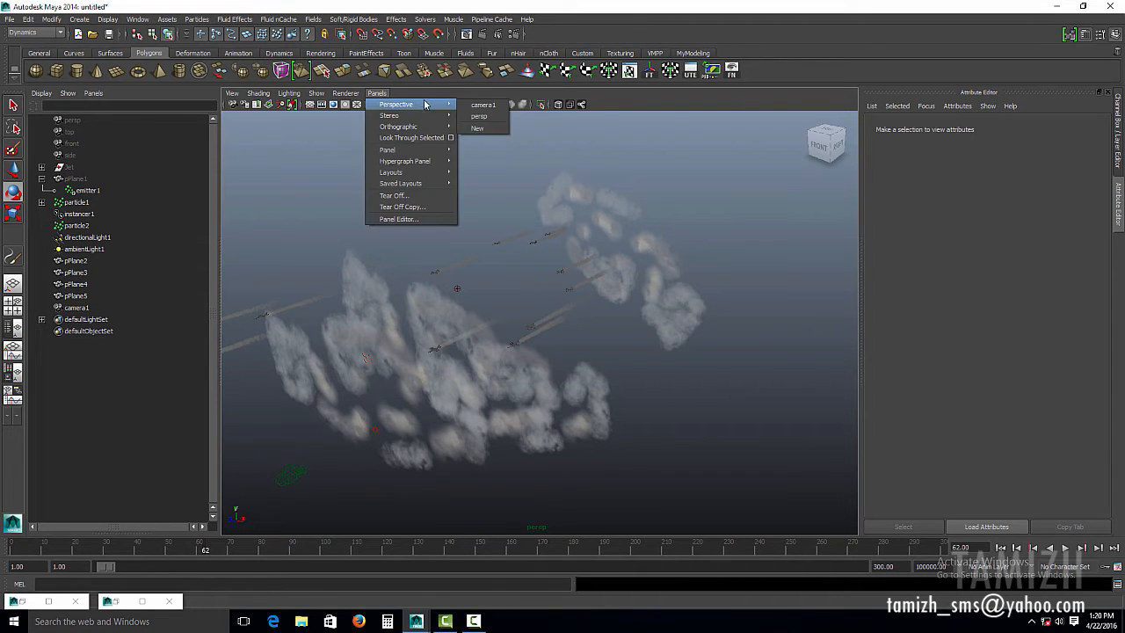
click(478, 108)
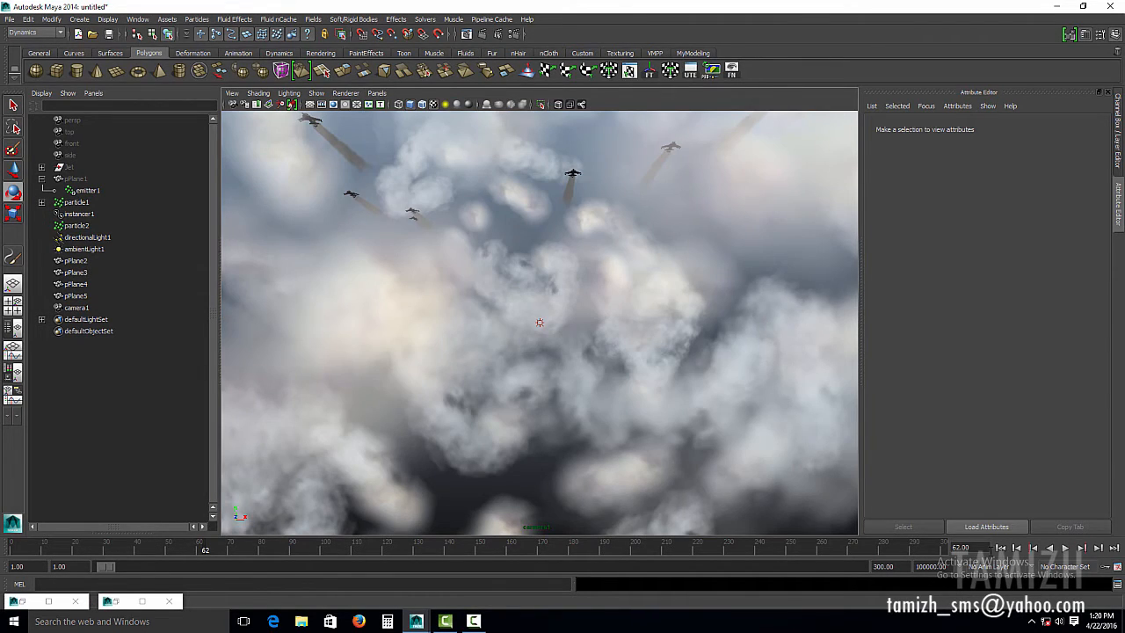
click(1000, 547)
click(1066, 547)
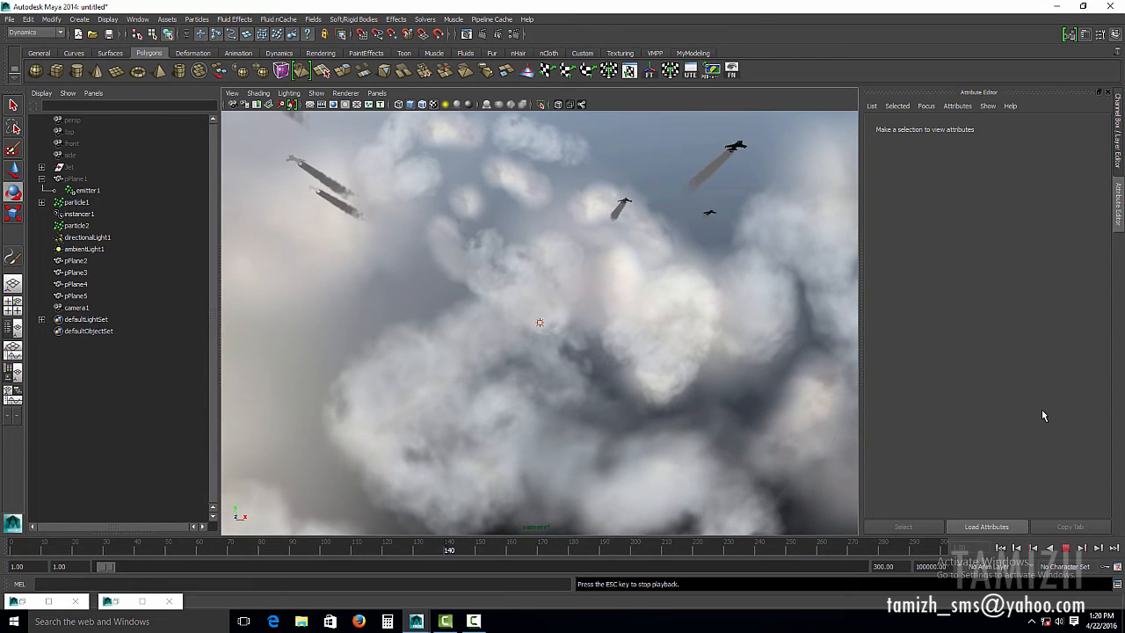
click(1066, 548)
click(1000, 548)
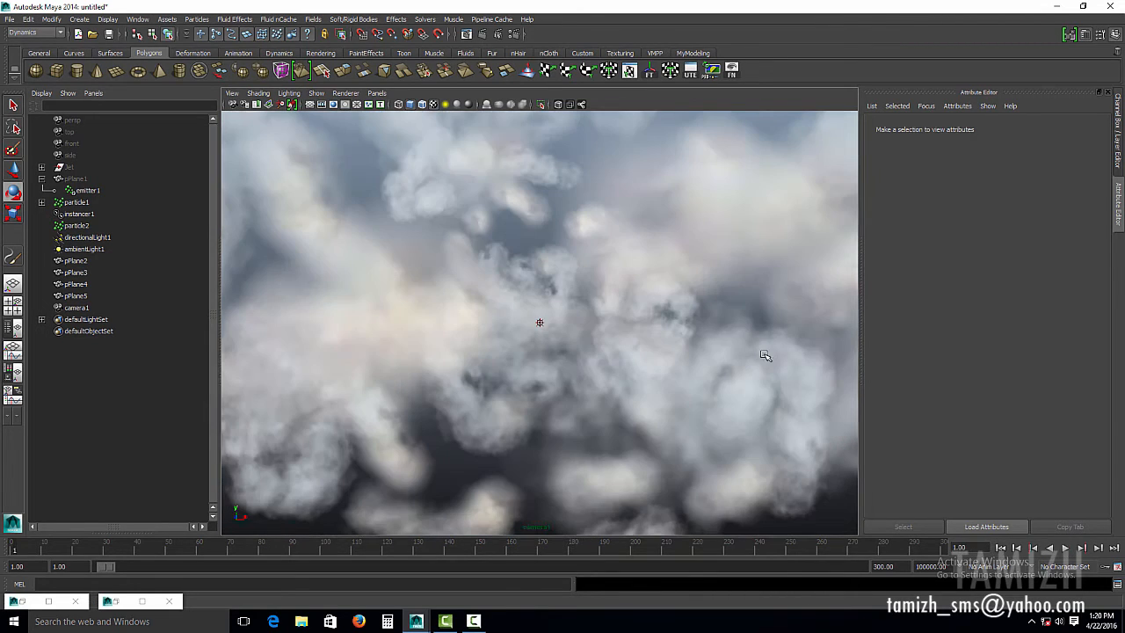
In the perspective view, create the expression "pPlane5.rotateZ = frame*.3;" on the Z rotation of the cloud plane pPlane5.
click(376, 93)
mouse_move(404, 111)
click(478, 118)
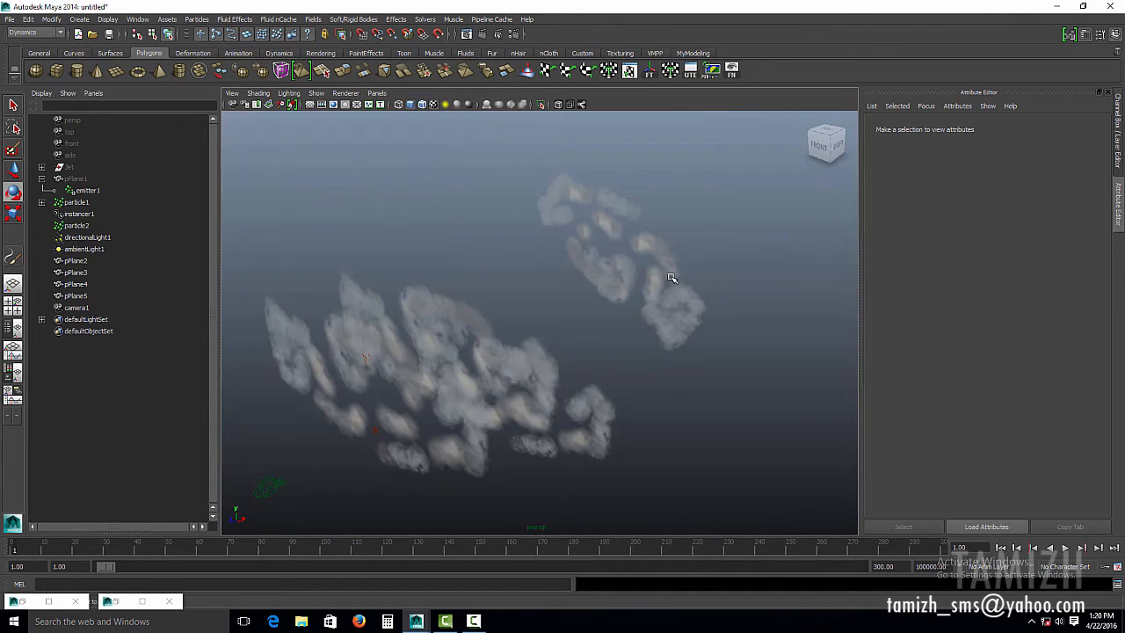
alt+drag(672, 277, 703, 251)
click(657, 239)
right_click(1065, 220)
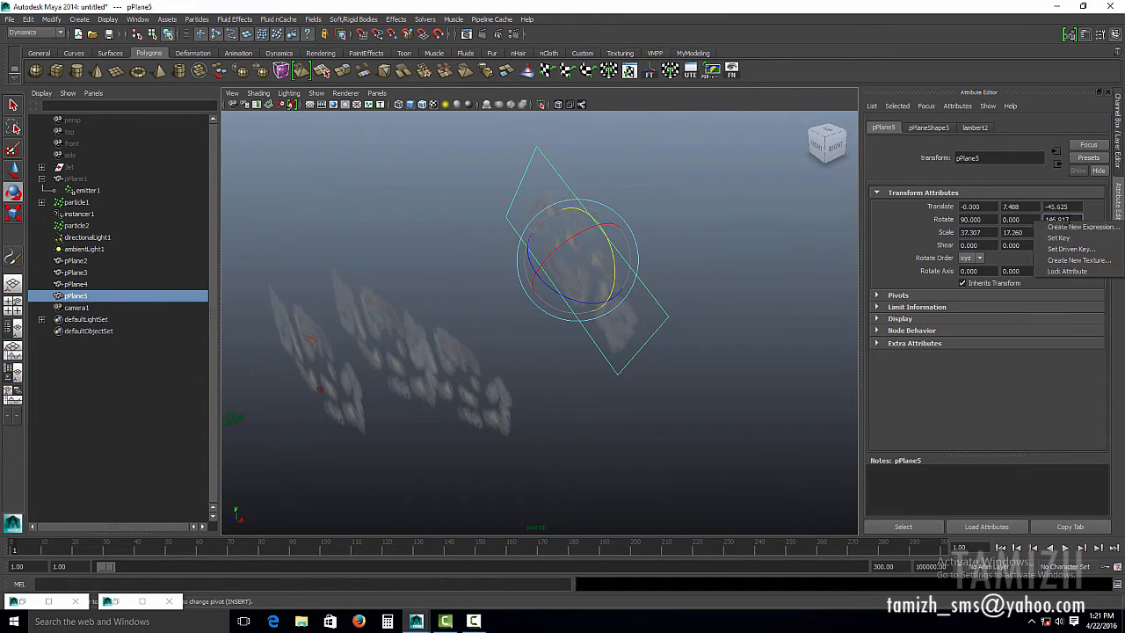
click(1059, 227)
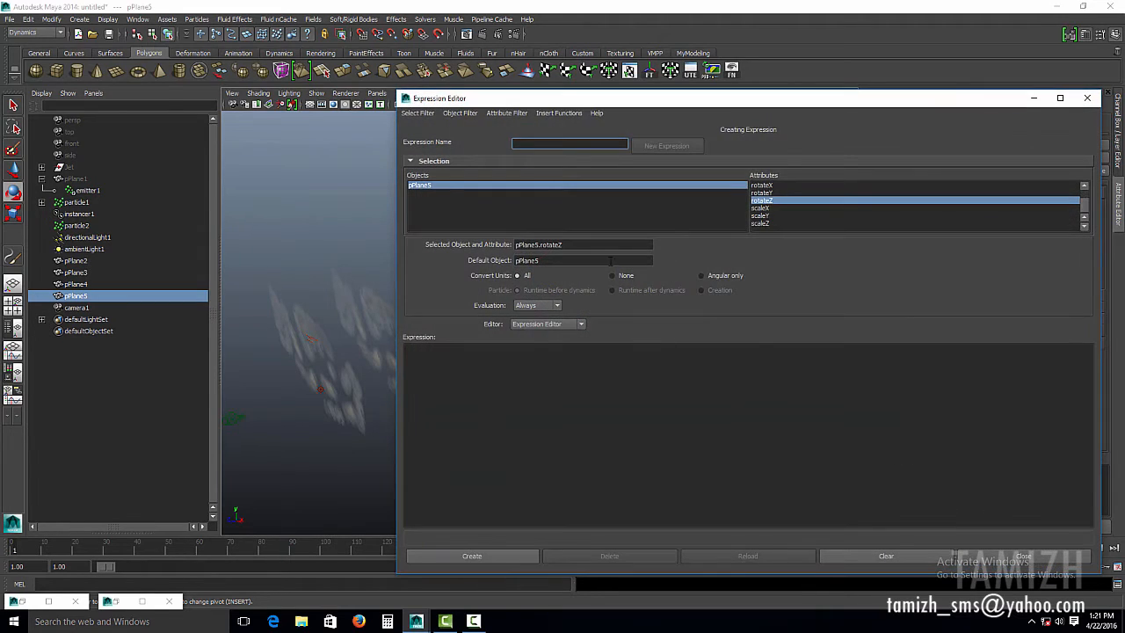
double_click(591, 245)
drag(554, 249, 490, 379)
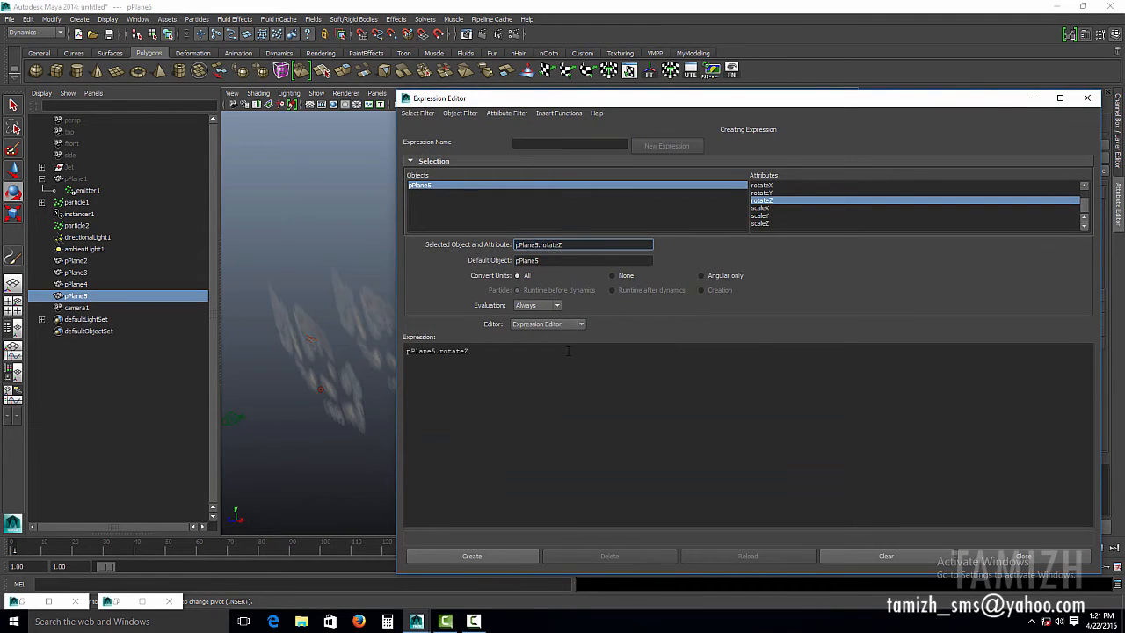
click(568, 349)
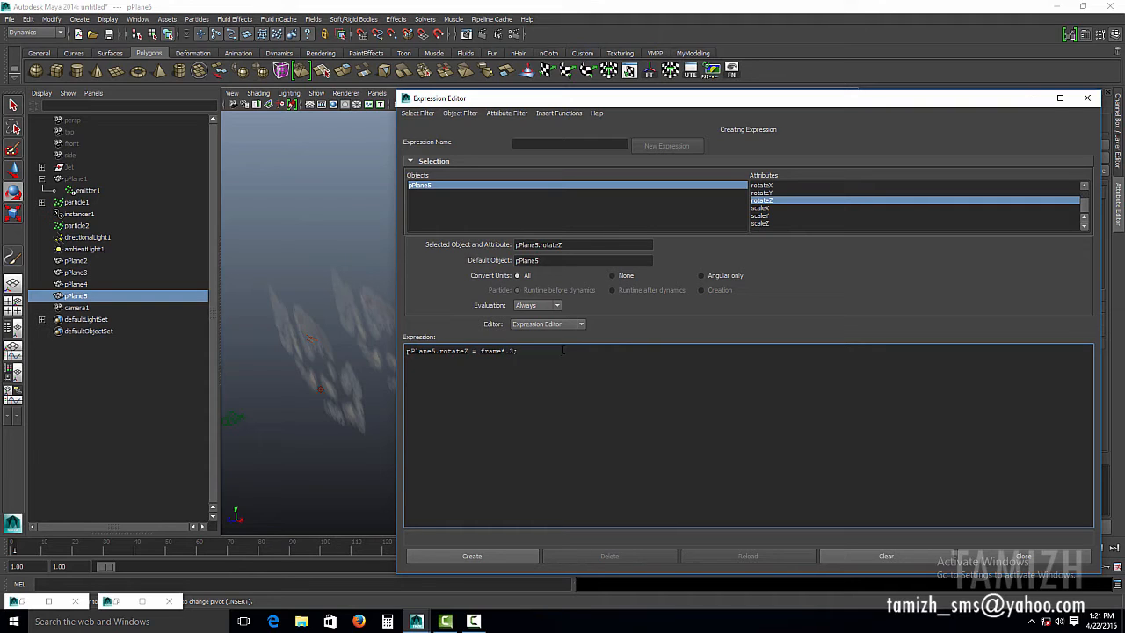
click(519, 552)
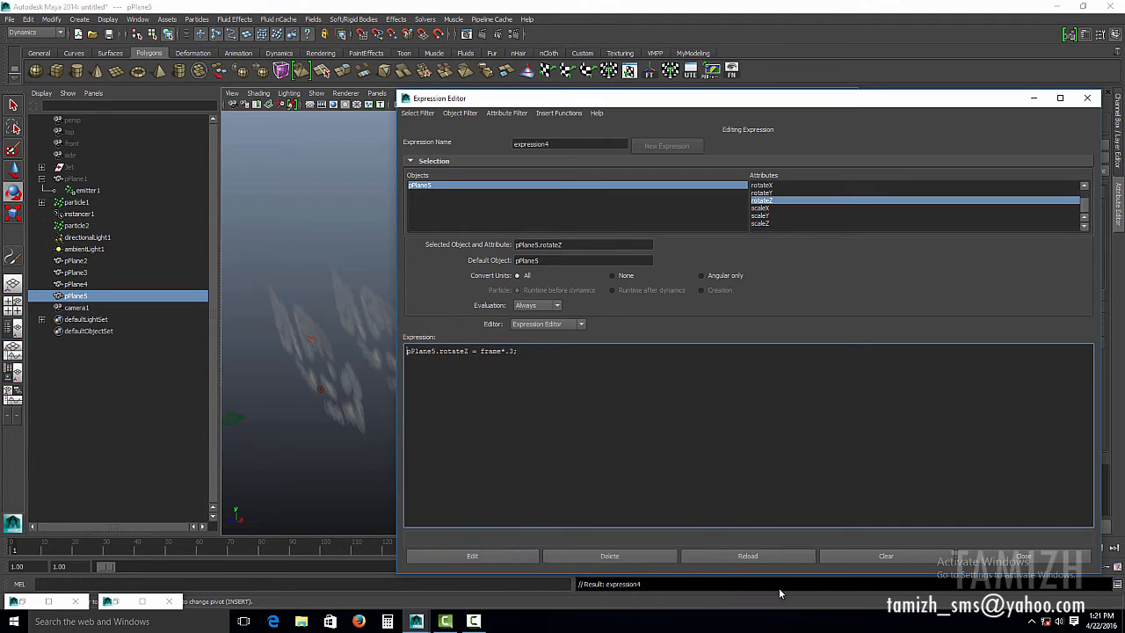
click(1027, 557)
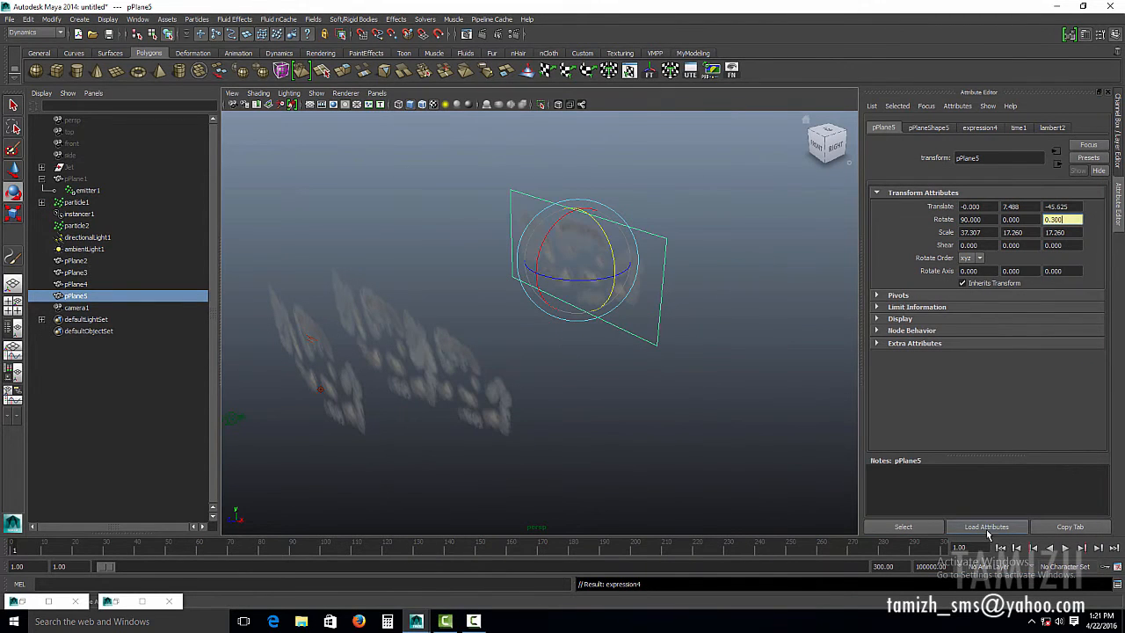
Play the animation in the perspective view and from the first frame through camera1 to examine pPlane5's rotation.
click(1065, 547)
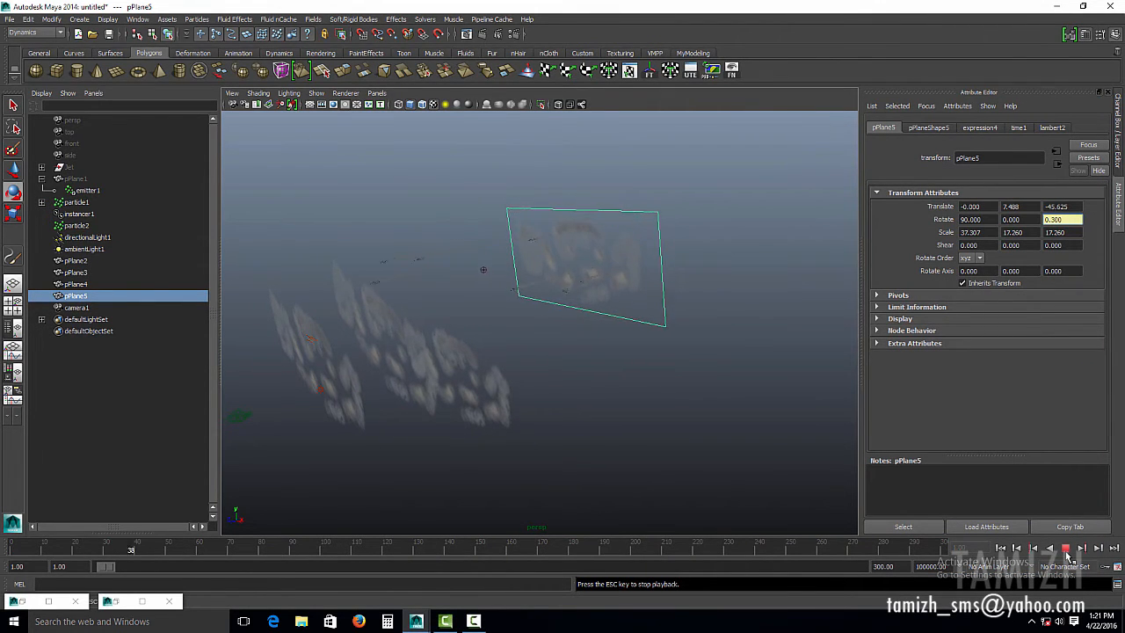
click(1065, 547)
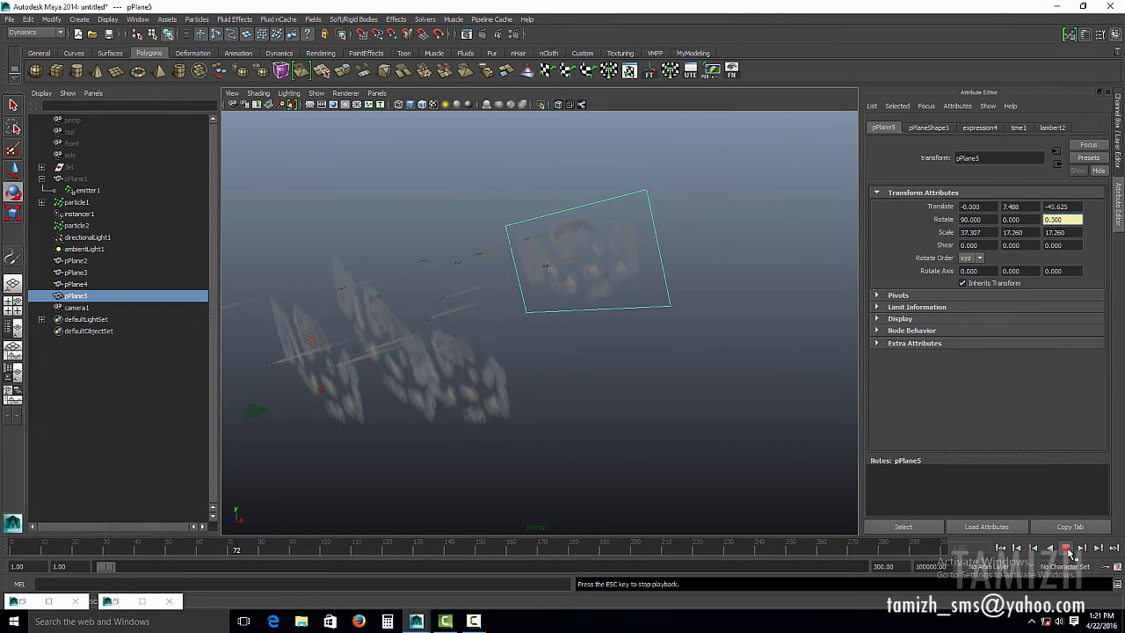
click(376, 92)
mouse_move(413, 105)
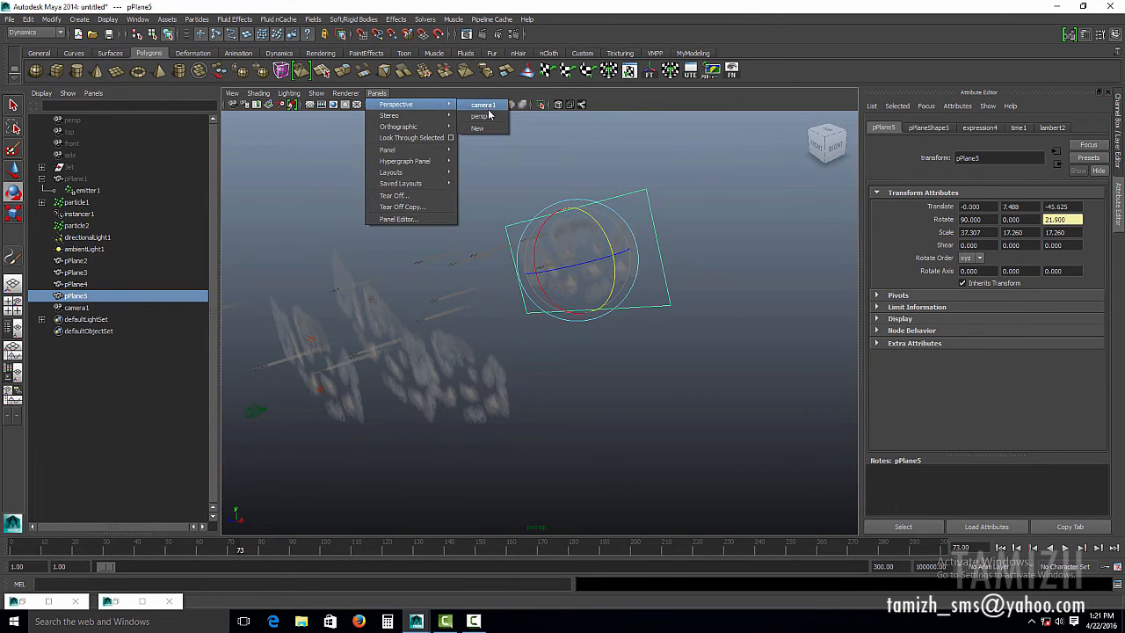
click(483, 104)
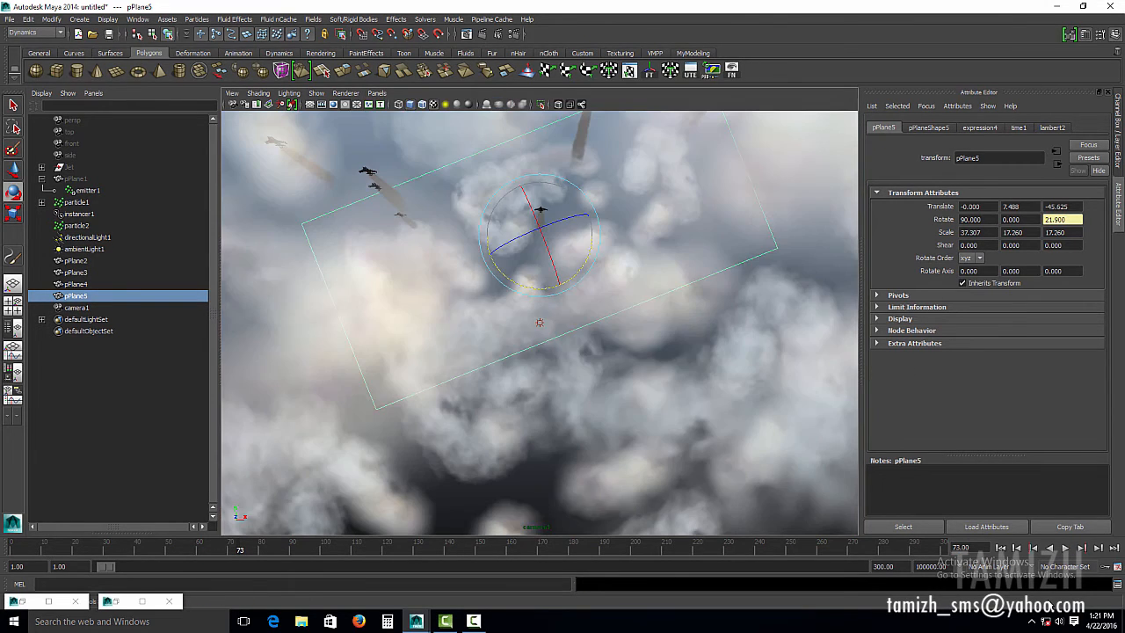
click(1001, 547)
click(1065, 548)
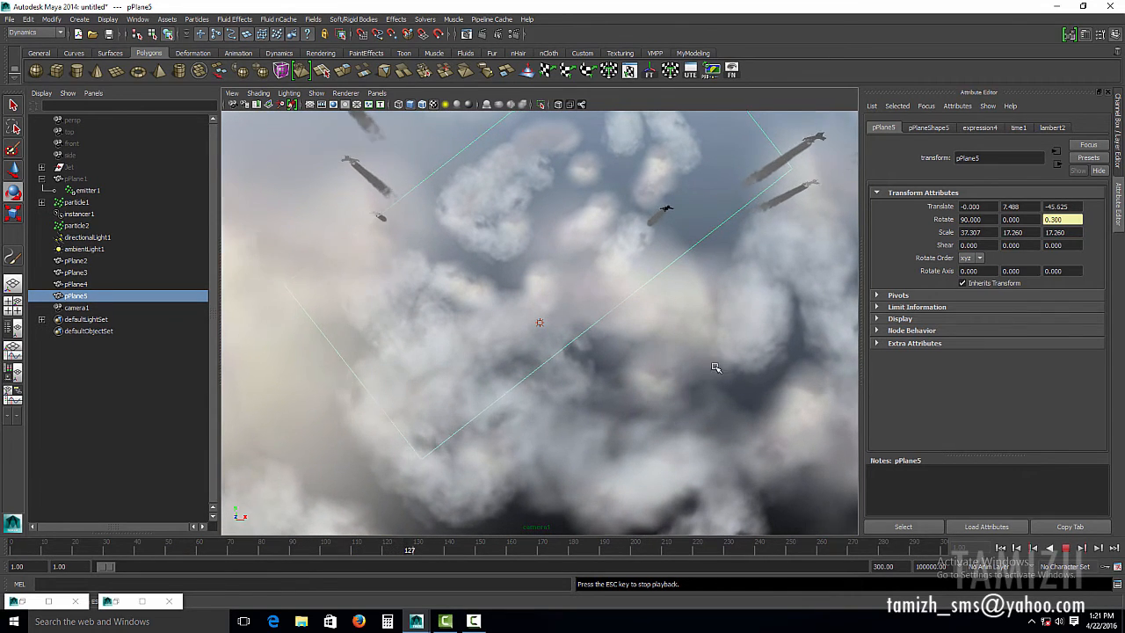
key(Escape)
key(e)
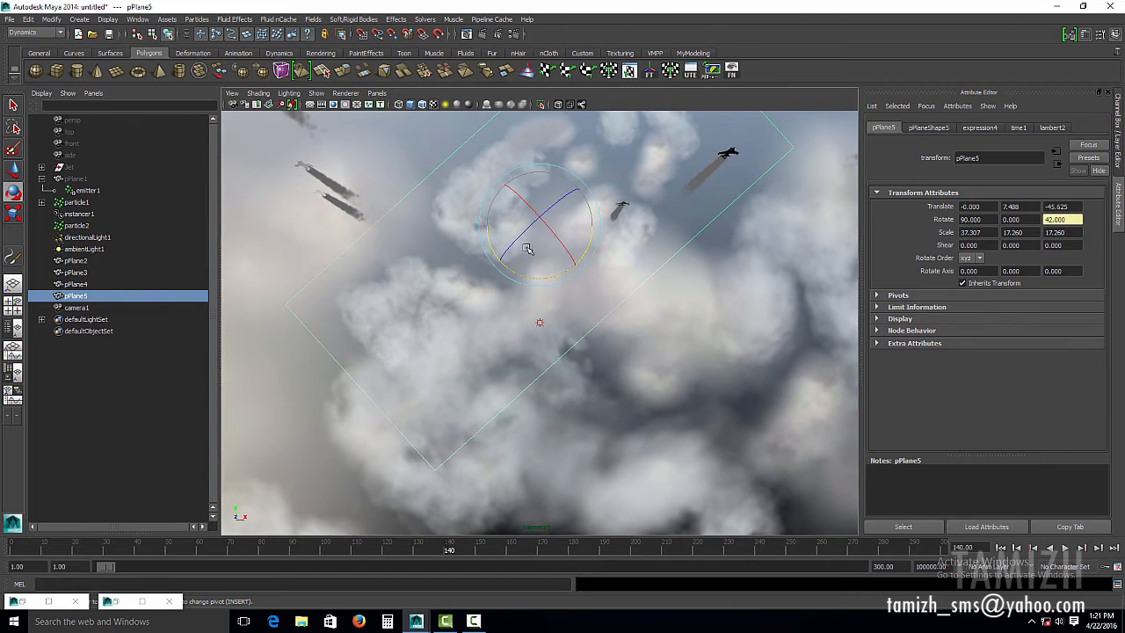
Back in the perspective view at frame 1, duplicate pPlane5 and move the copy along Z to about -31.5.
click(376, 93)
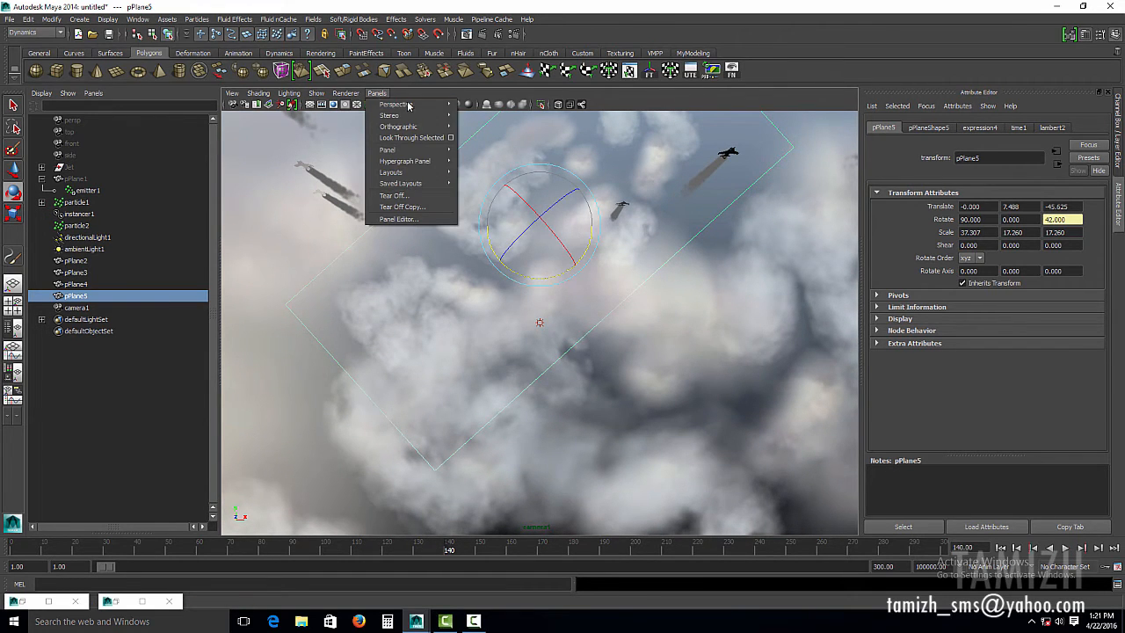
mouse_move(422, 103)
click(486, 115)
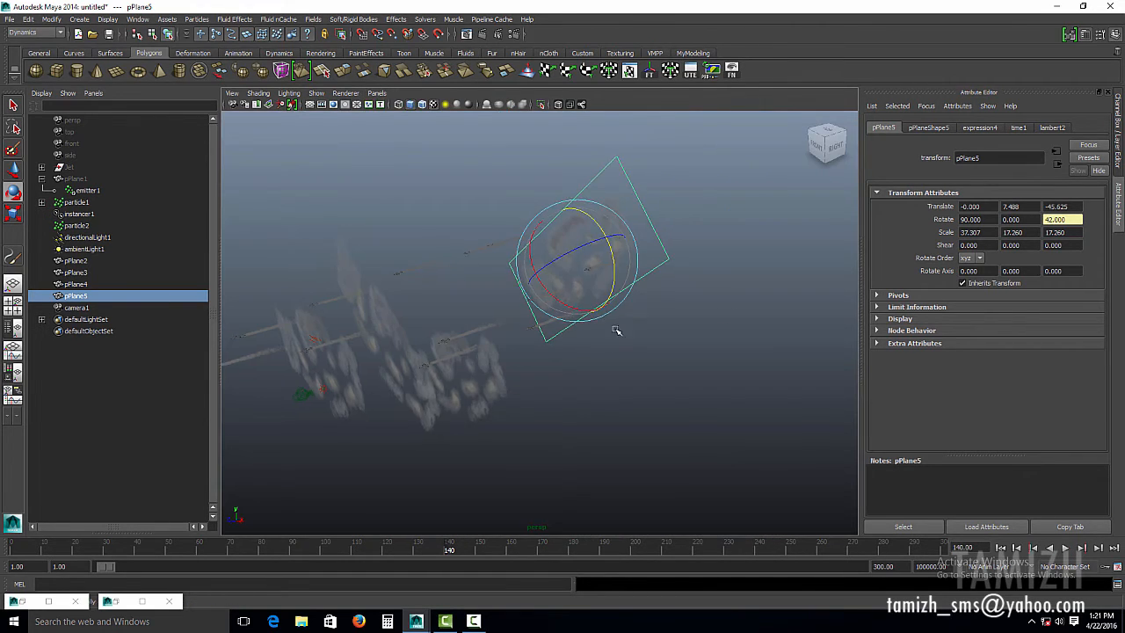
alt+drag(615, 329, 585, 347)
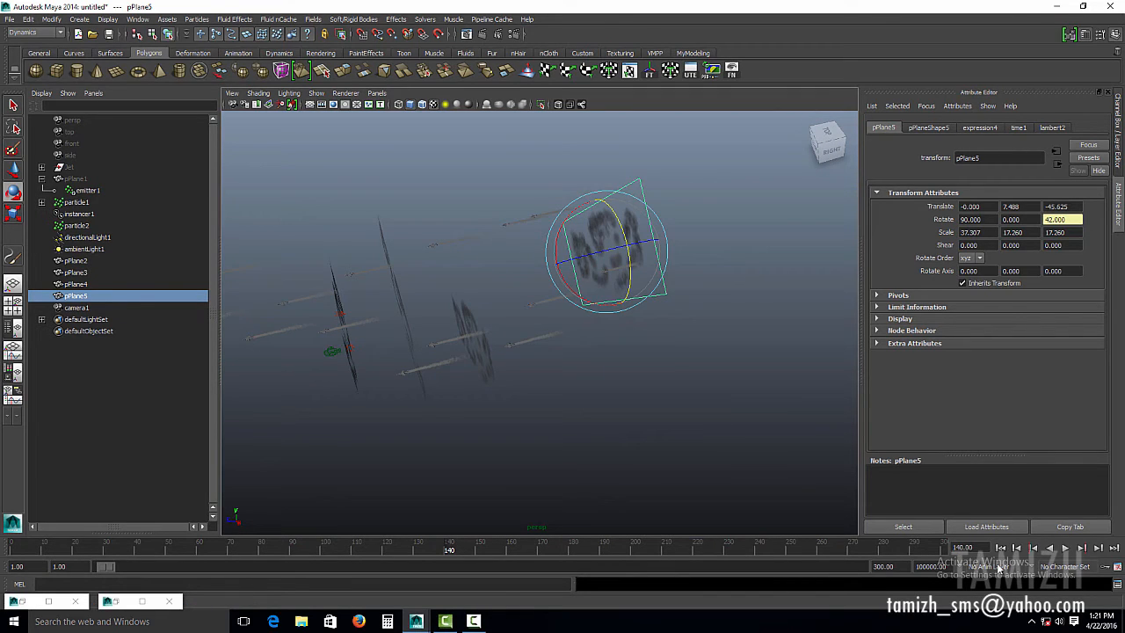
key(alt+shift+v)
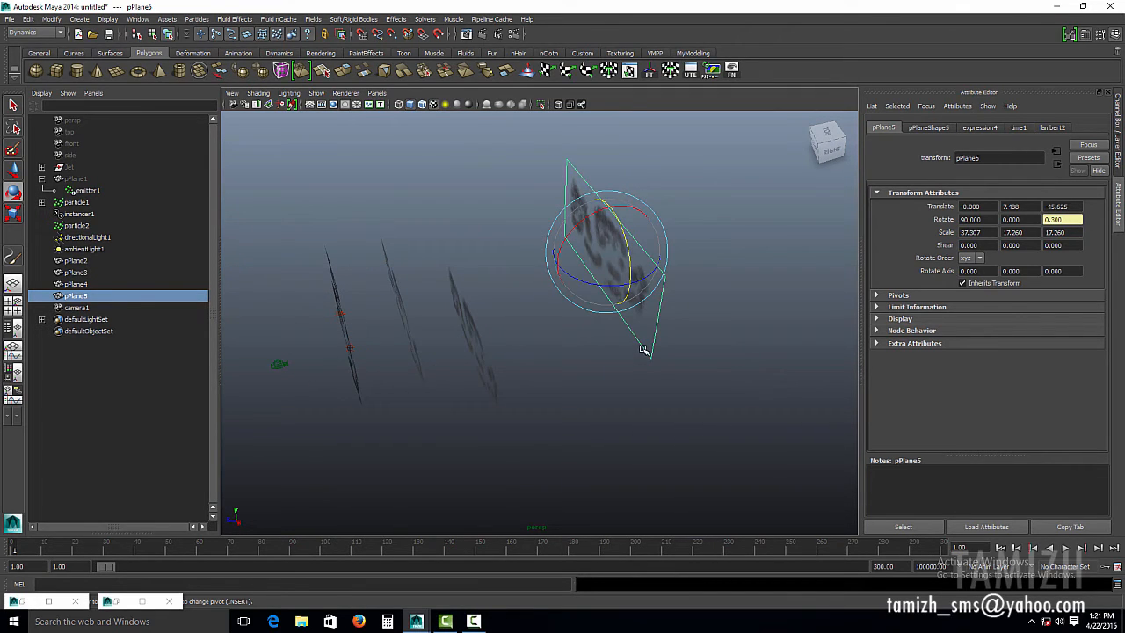
key(w)
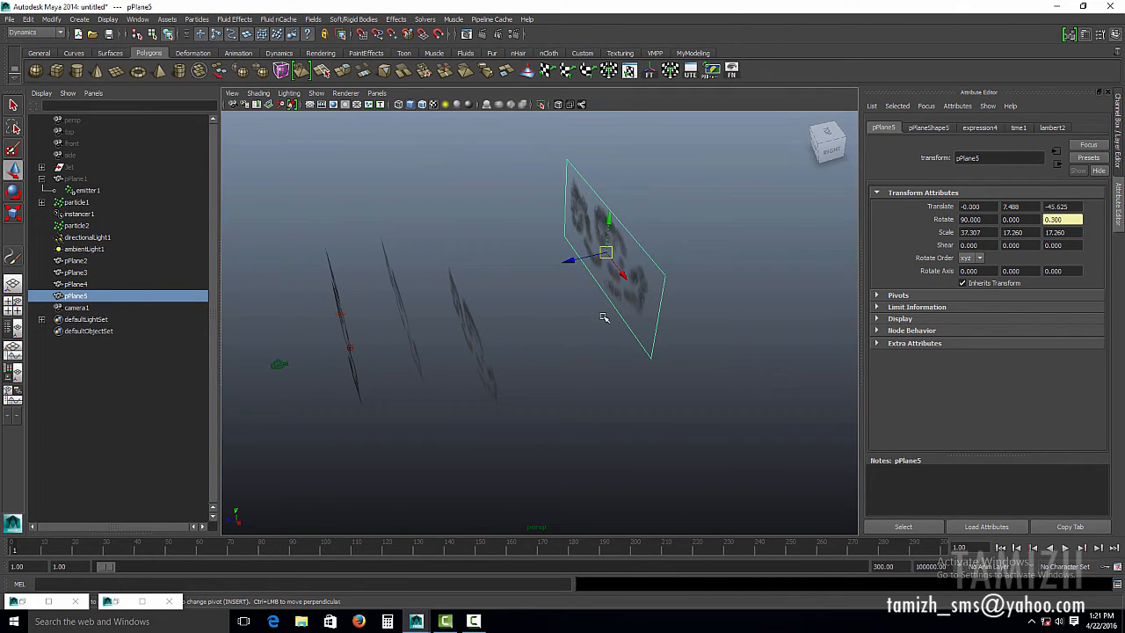
key(ctrl+d)
drag(571, 261, 493, 283)
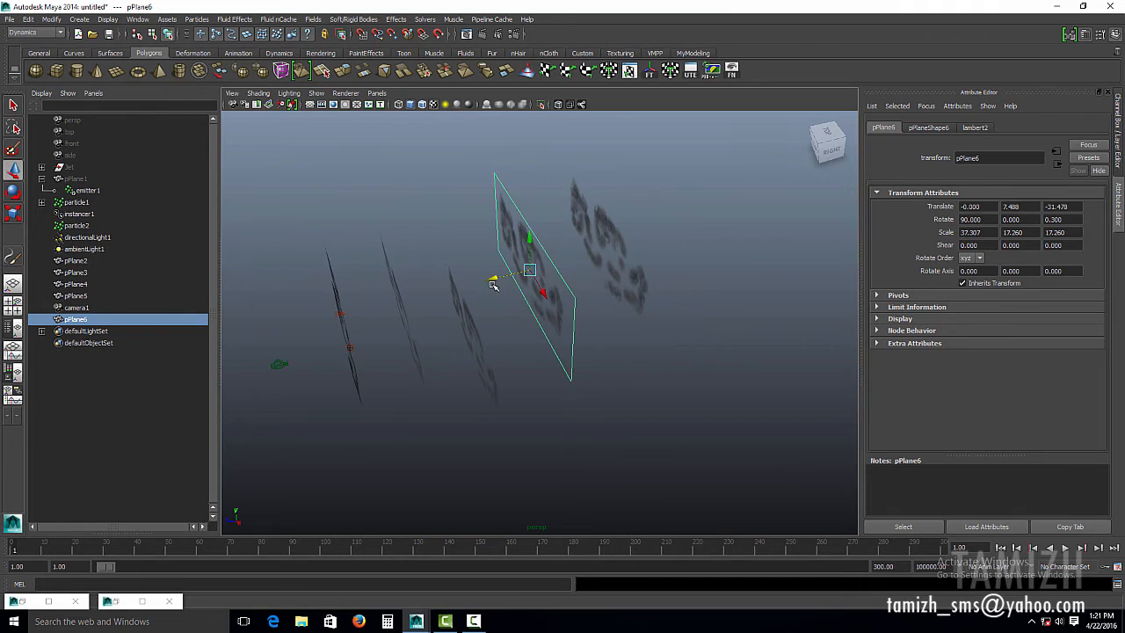
Create the expression "pPlane6.rotateZ = frame*-.1;" on the Z rotation of the duplicated cloud plane pPlane6.
right_click(1059, 219)
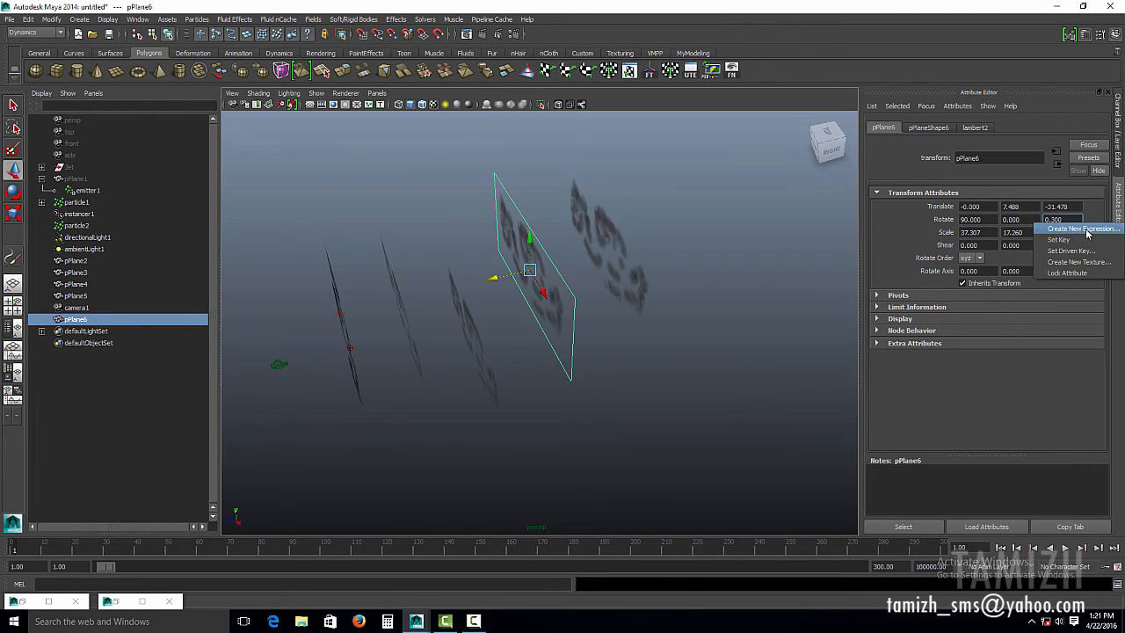
click(1077, 233)
drag(587, 245, 396, 253)
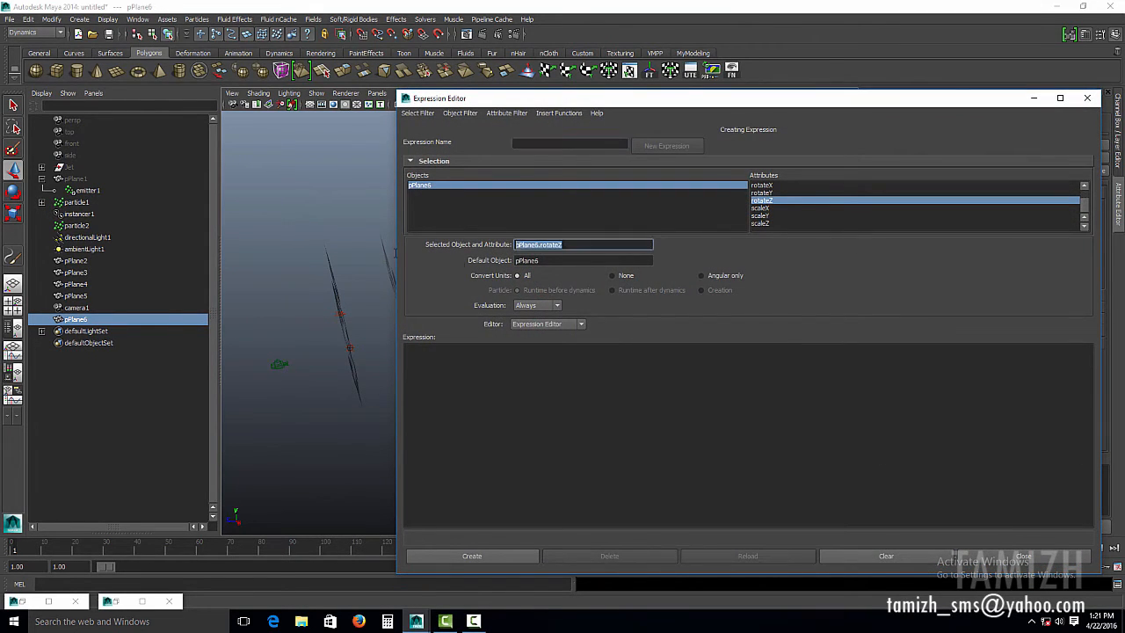
key(ctrl+c)
click(537, 386)
key(ctrl+v)
click(552, 359)
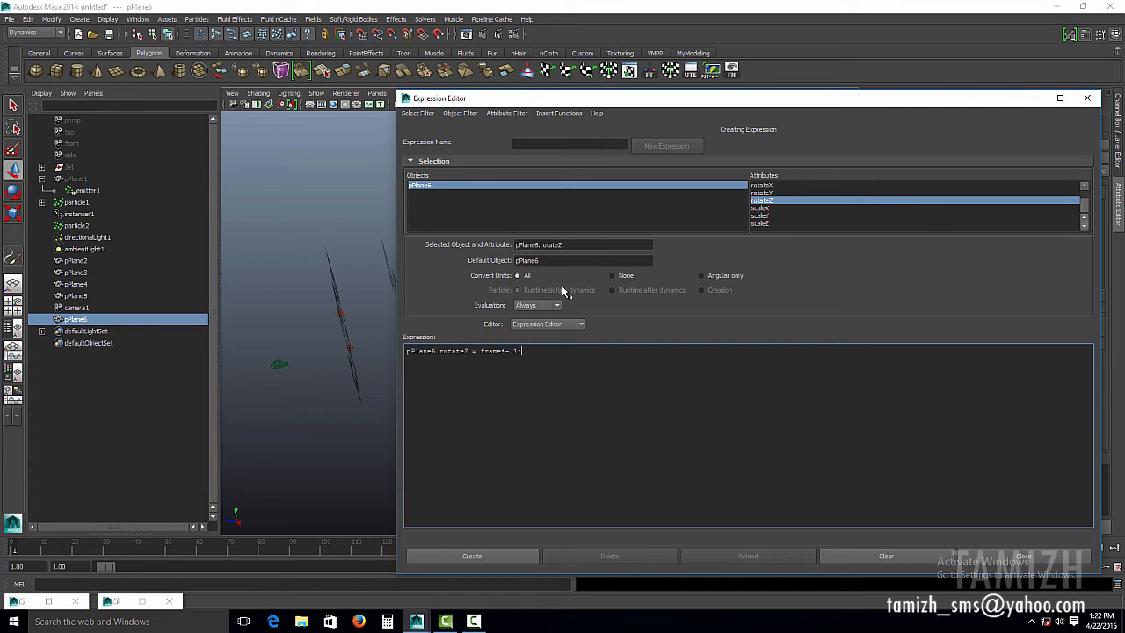
click(504, 556)
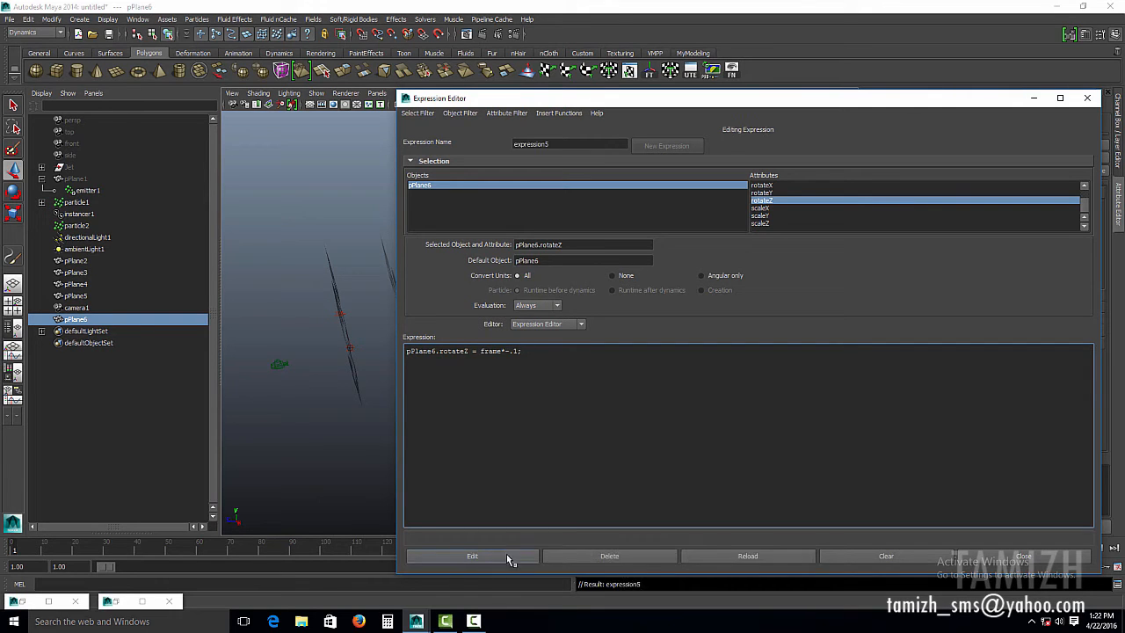
click(1024, 555)
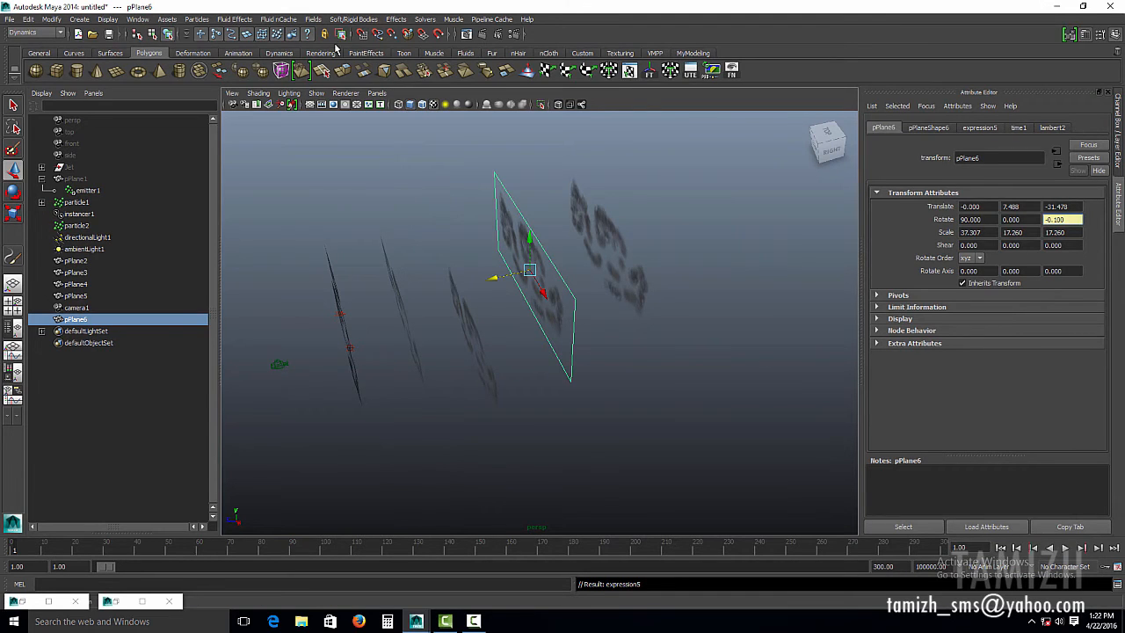
Look through camera1 and play the animation to examine the jets against the rotating cloud planes.
click(376, 93)
click(404, 145)
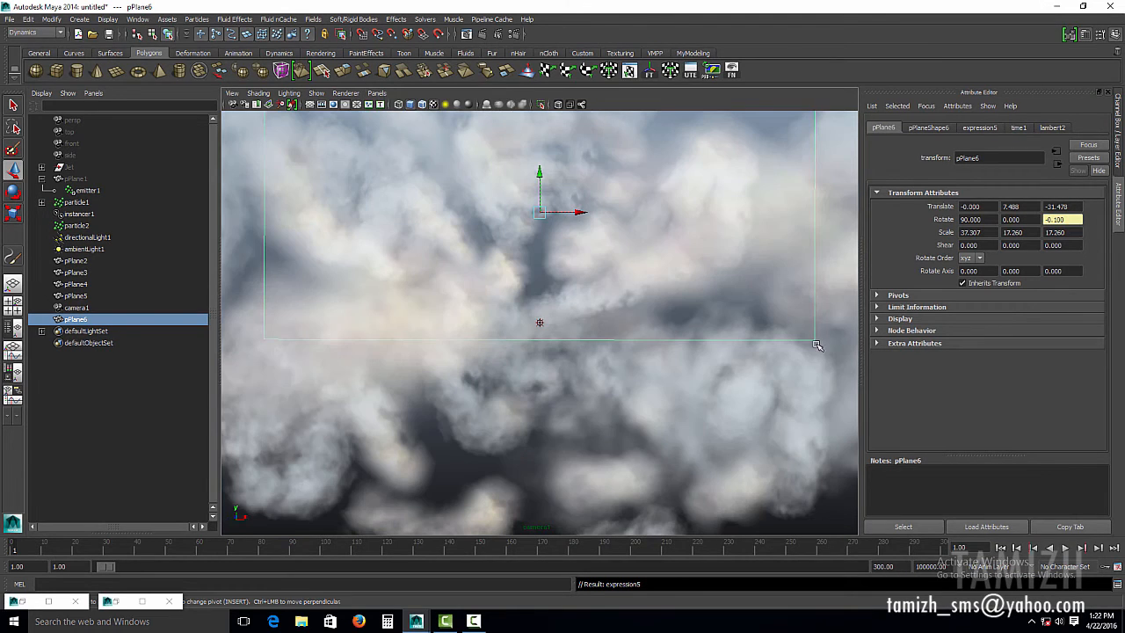
click(1065, 548)
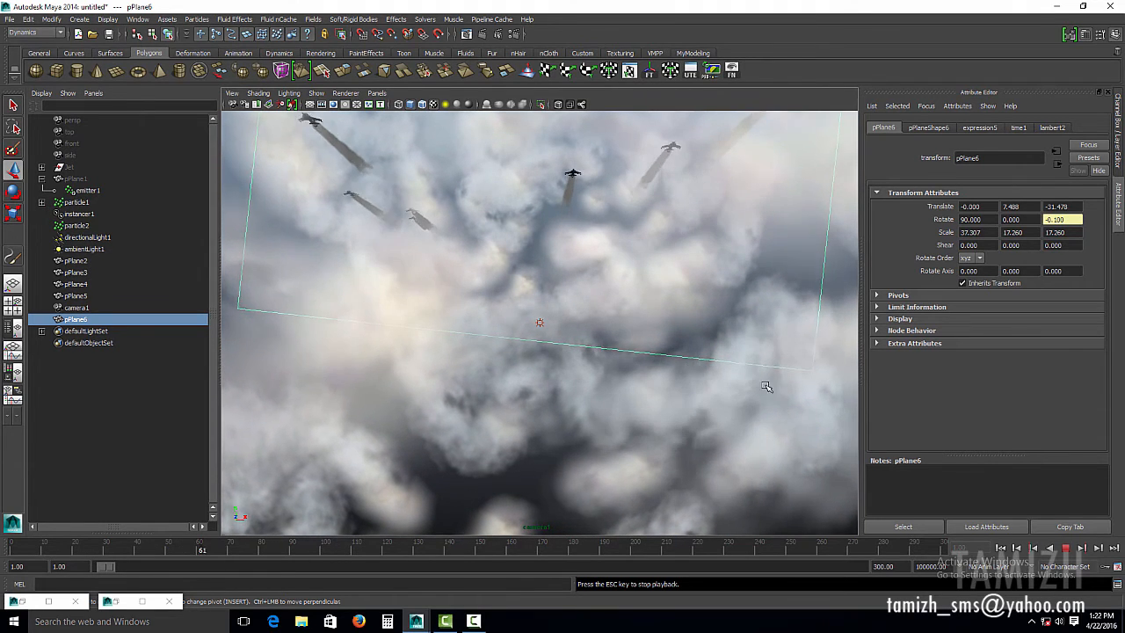
click(532, 496)
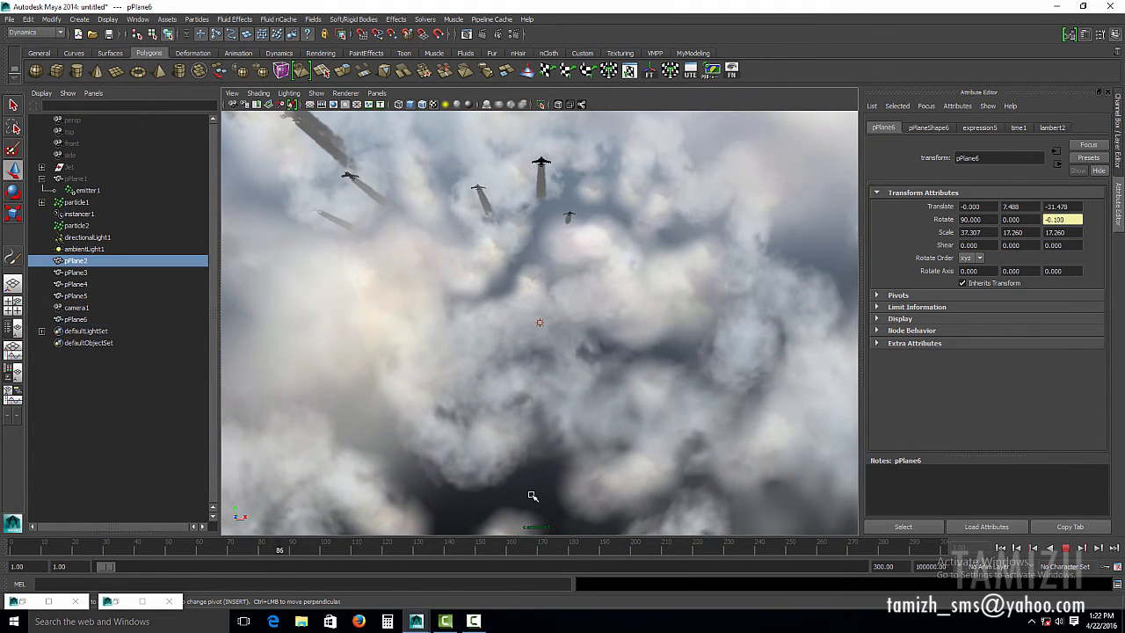
click(1066, 548)
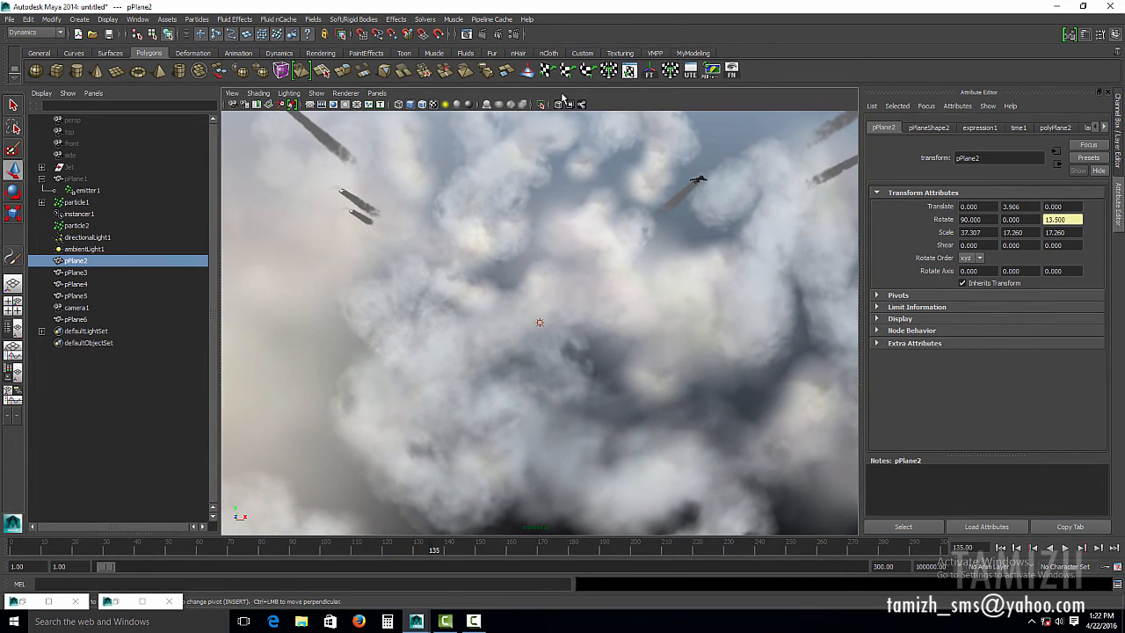
Play from the first frame to frame 41 and render that frame through camera1 with Maya Software.
click(1000, 549)
click(1065, 549)
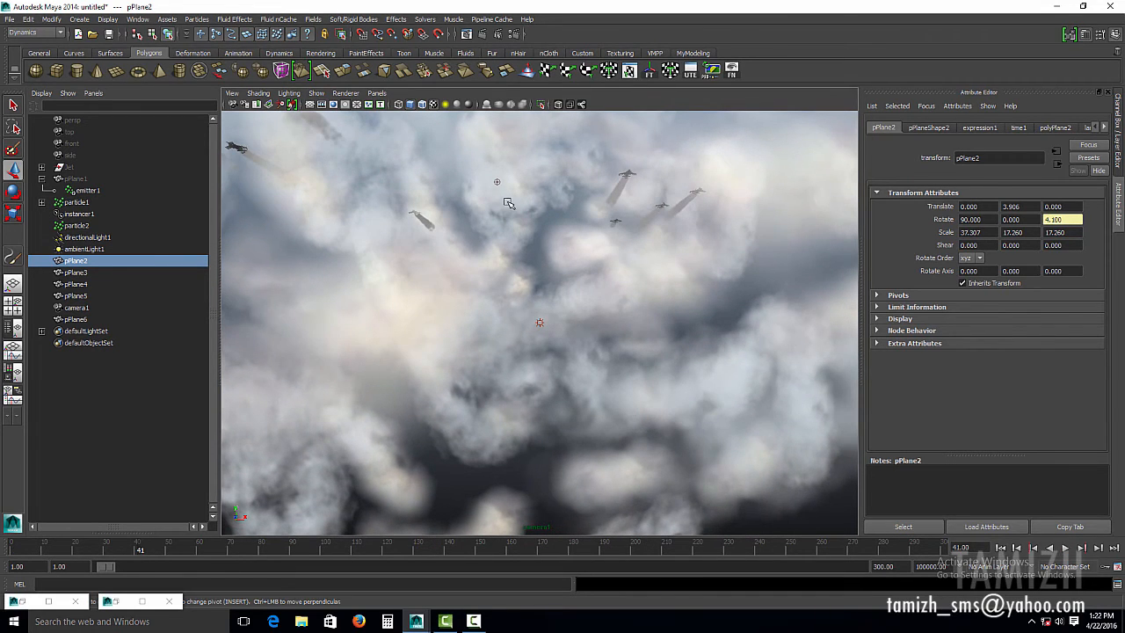
click(481, 34)
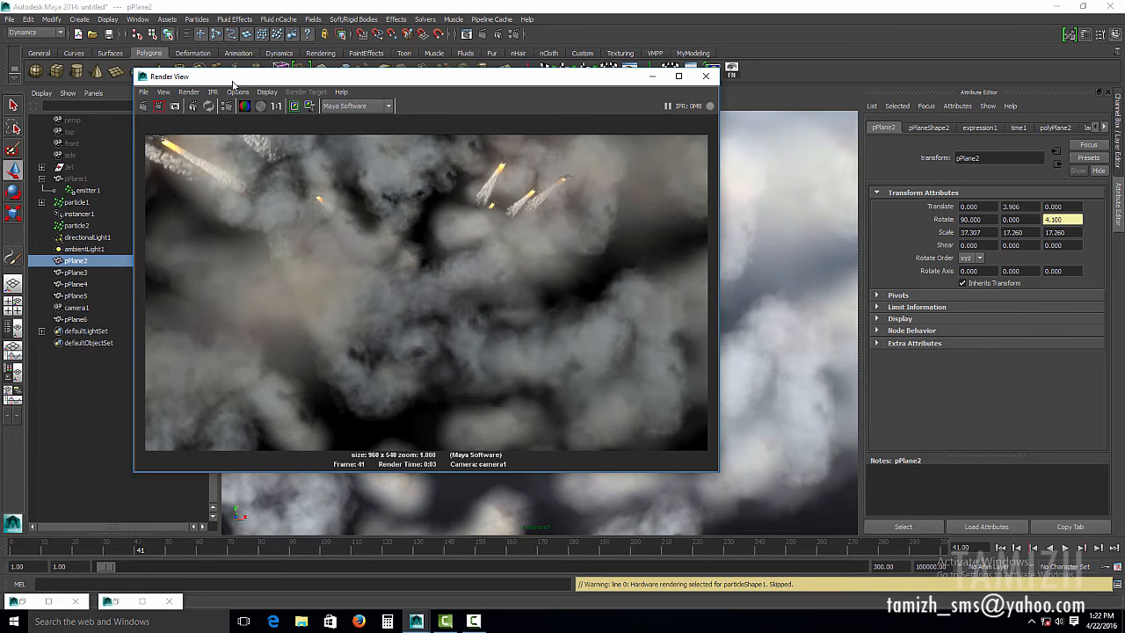
drag(232, 81, 233, 120)
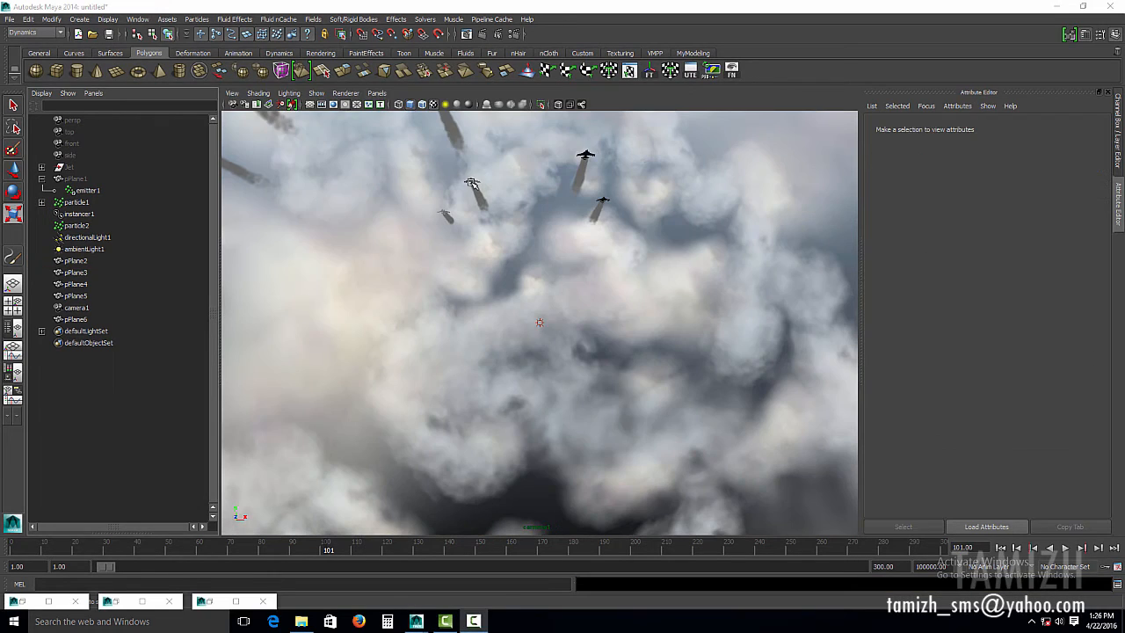
Set camera1's environment background color to light blue with saturation 0.392 and value 0.924, and render frame 101.
click(233, 104)
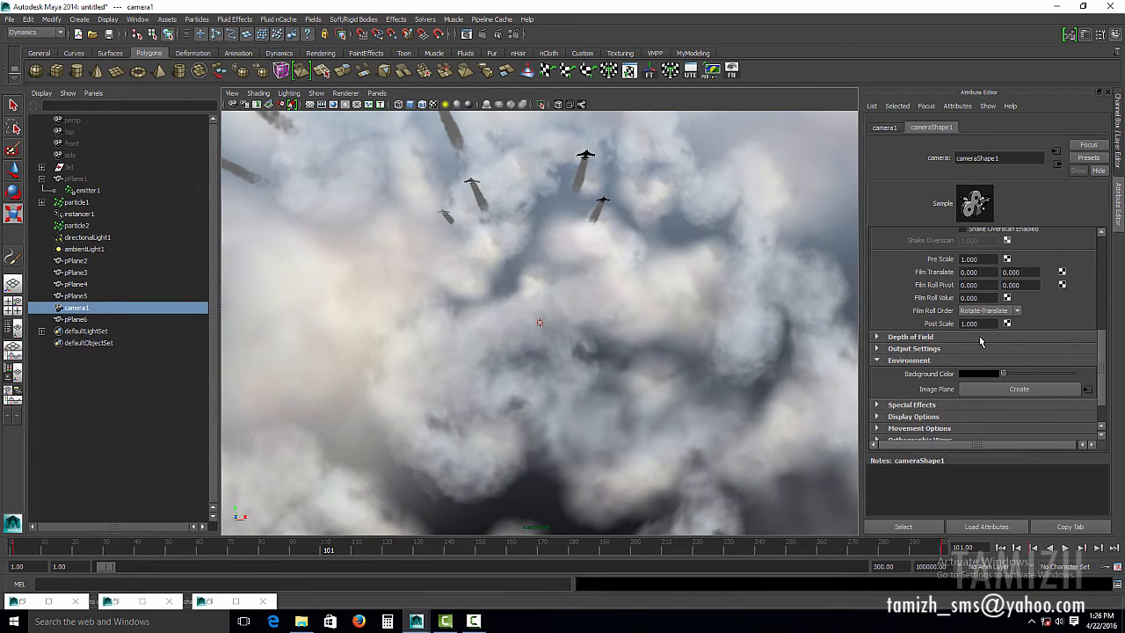
click(980, 374)
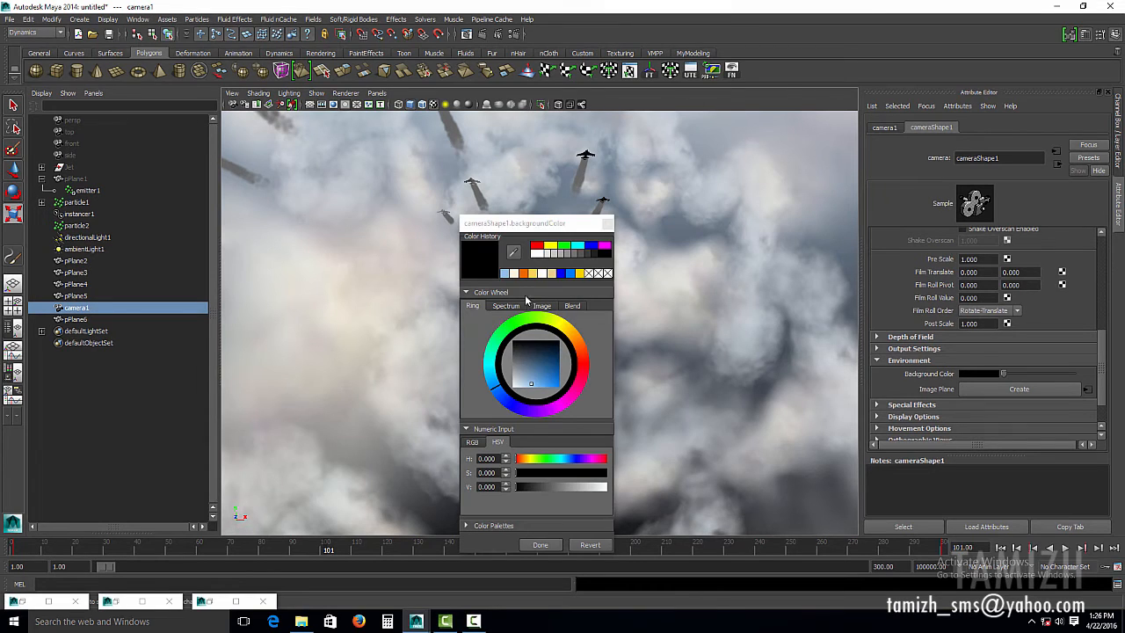
click(504, 273)
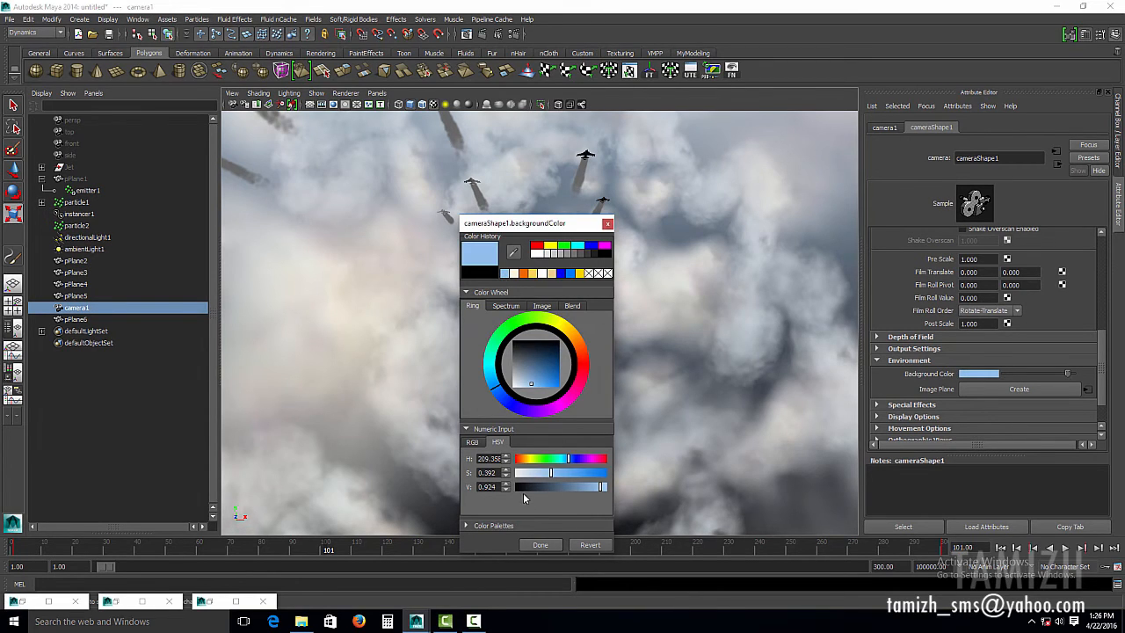
click(539, 545)
click(483, 34)
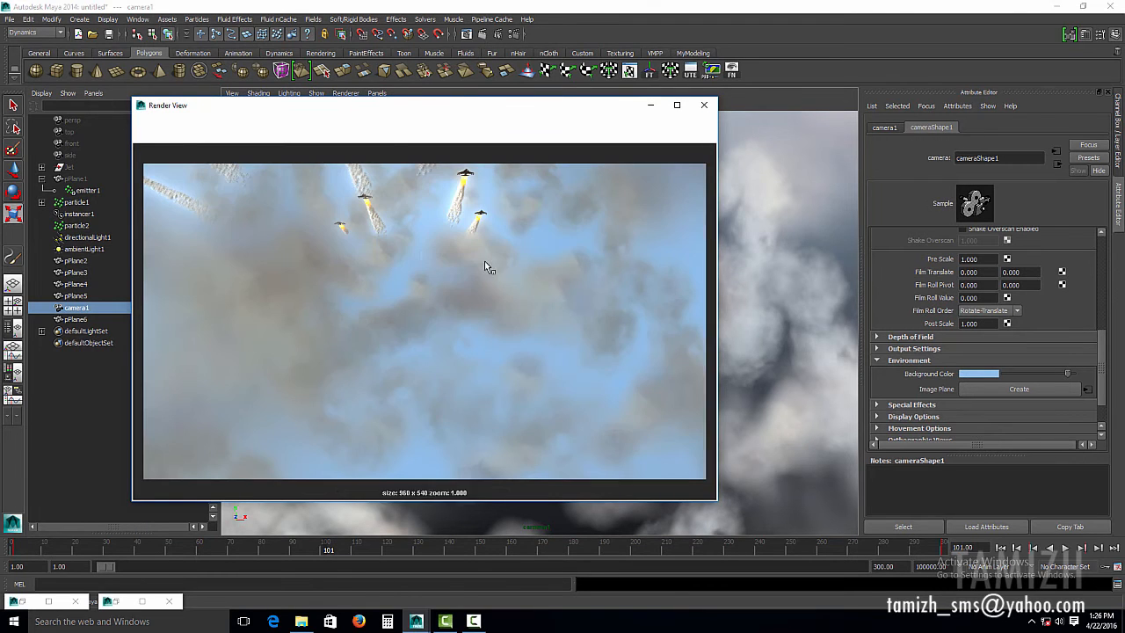
Play the animation from the first frame to frame 45, render that frame through camera1, and resume playback.
click(704, 105)
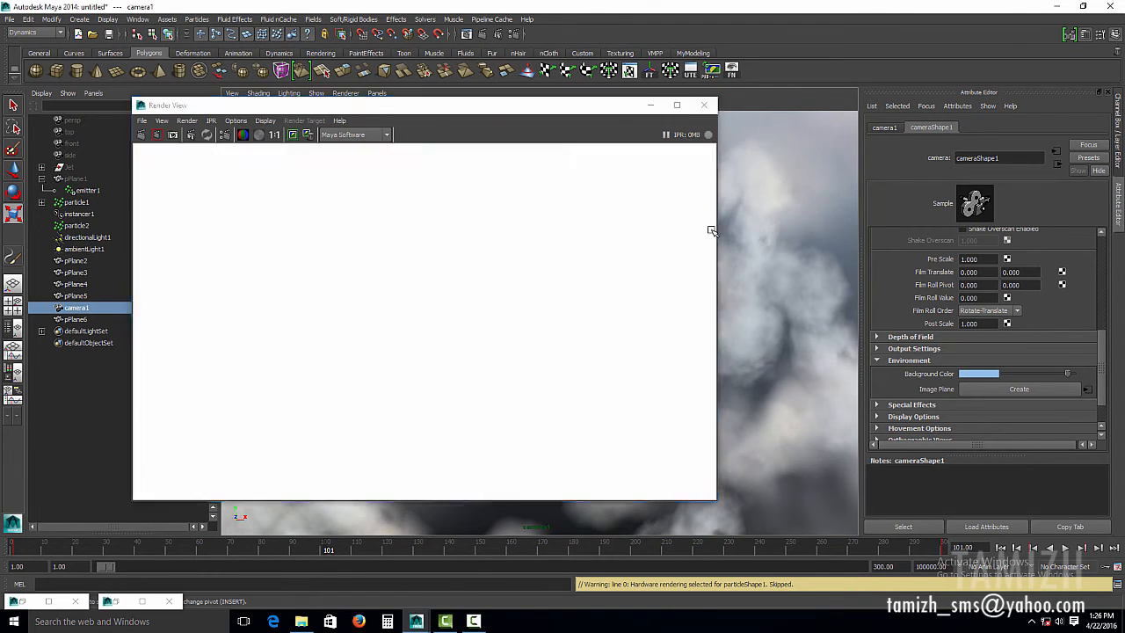
click(1001, 547)
click(1066, 547)
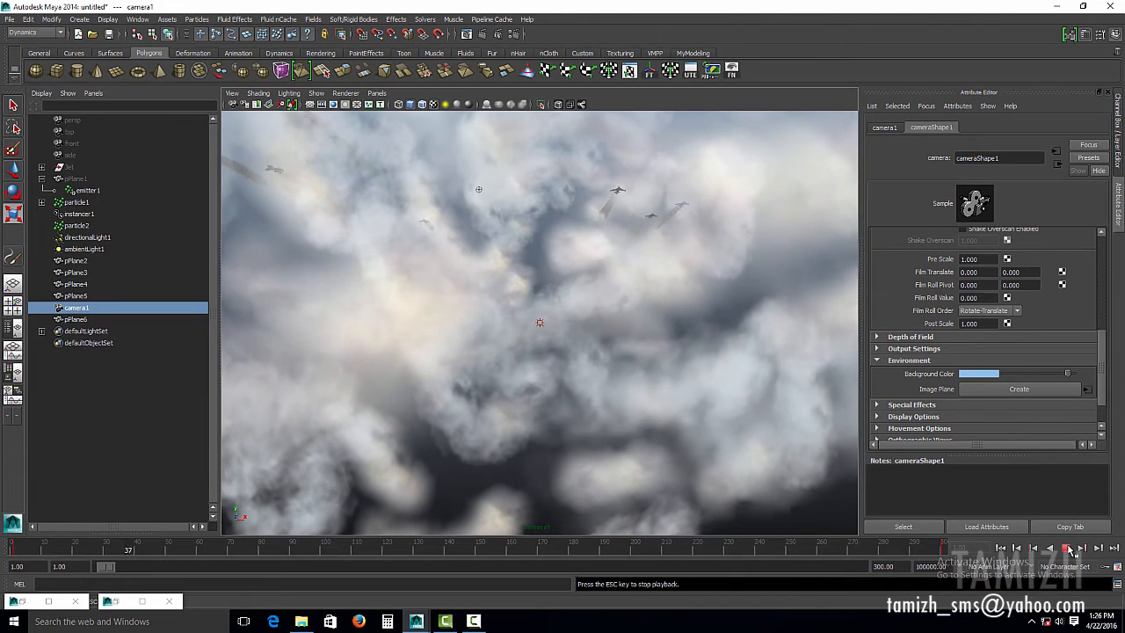
click(481, 34)
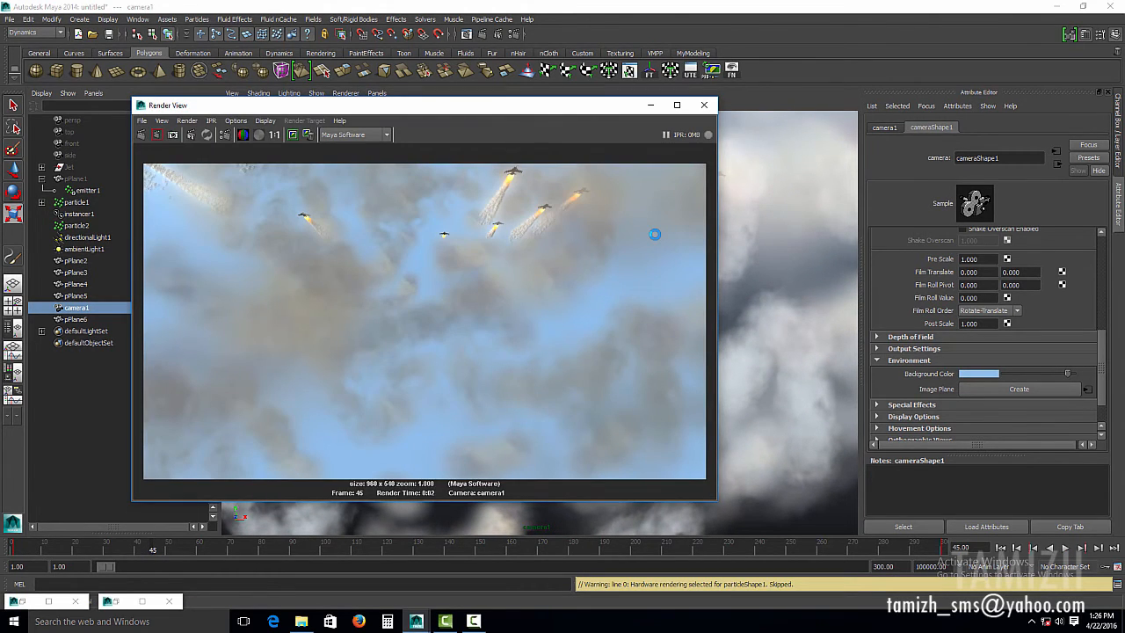
click(704, 105)
click(1065, 547)
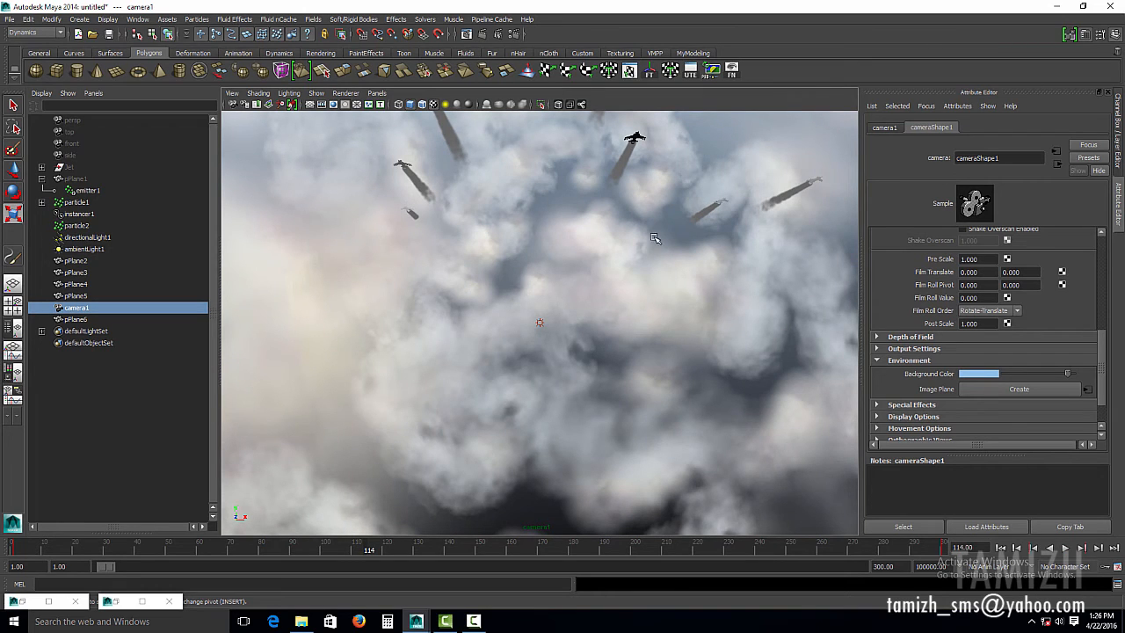
Switch to the perspective view and add a Newton field to particle1.
click(376, 92)
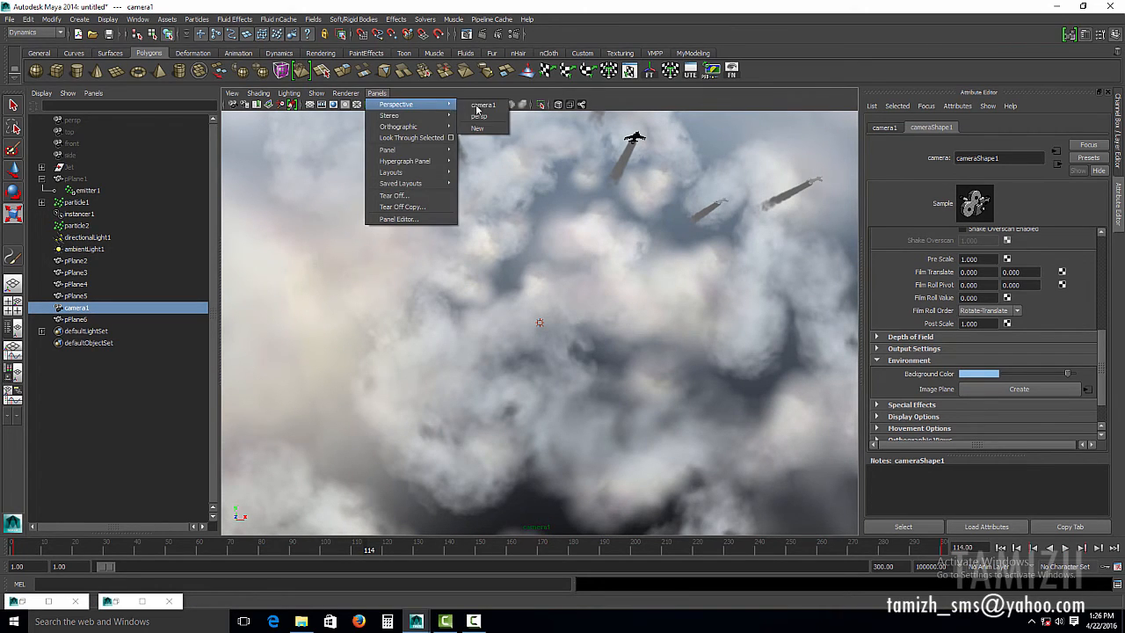
mouse_move(413, 102)
click(485, 113)
alt+right_drag(714, 332, 590, 286)
alt+drag(590, 286, 835, 447)
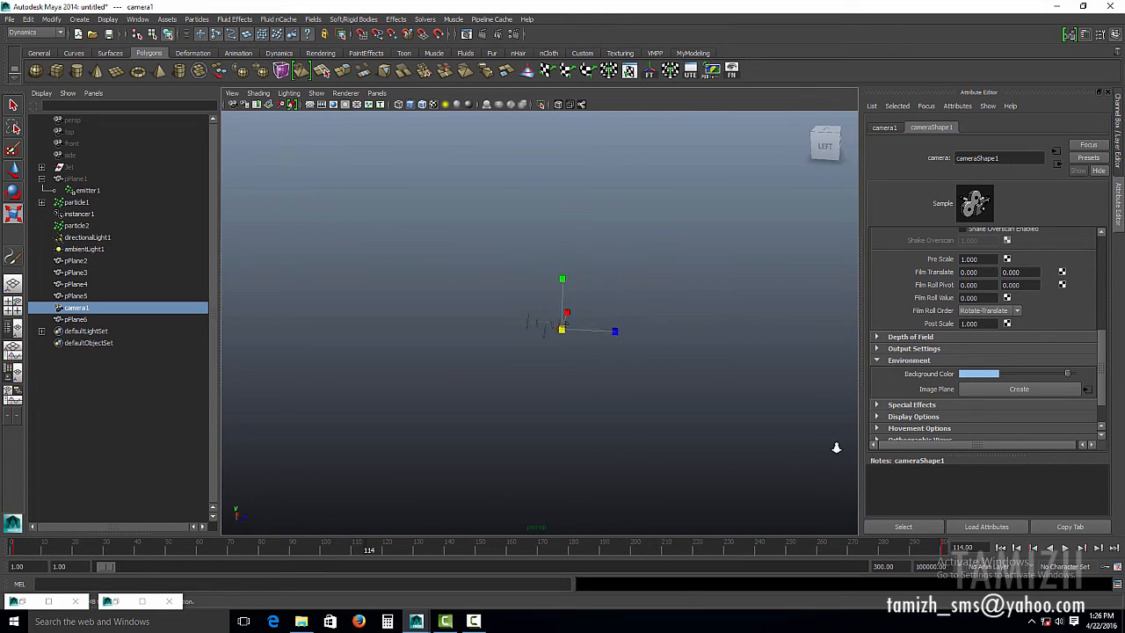
scroll(434, 241, up, 5)
alt+drag(477, 248, 246, 246)
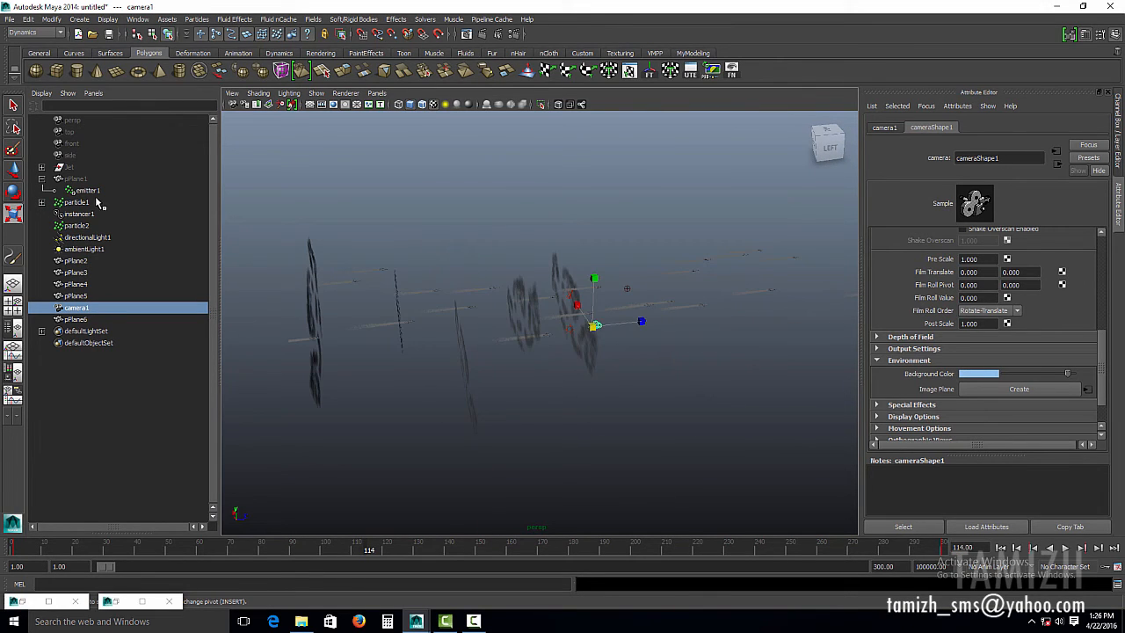
click(86, 202)
alt+drag(412, 243, 397, 164)
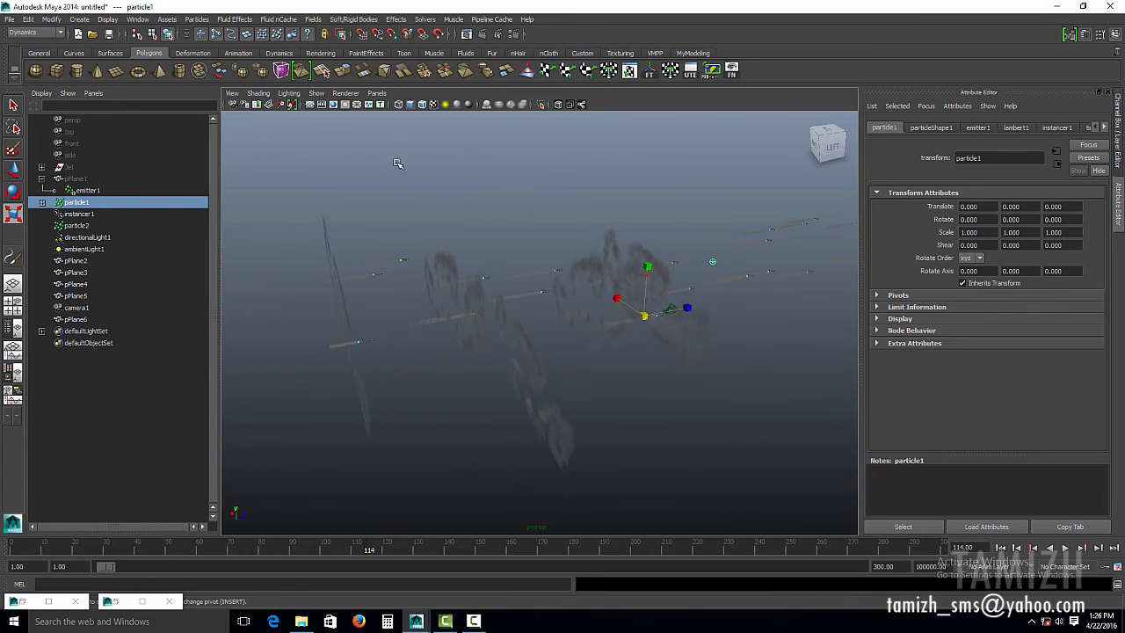
click(313, 19)
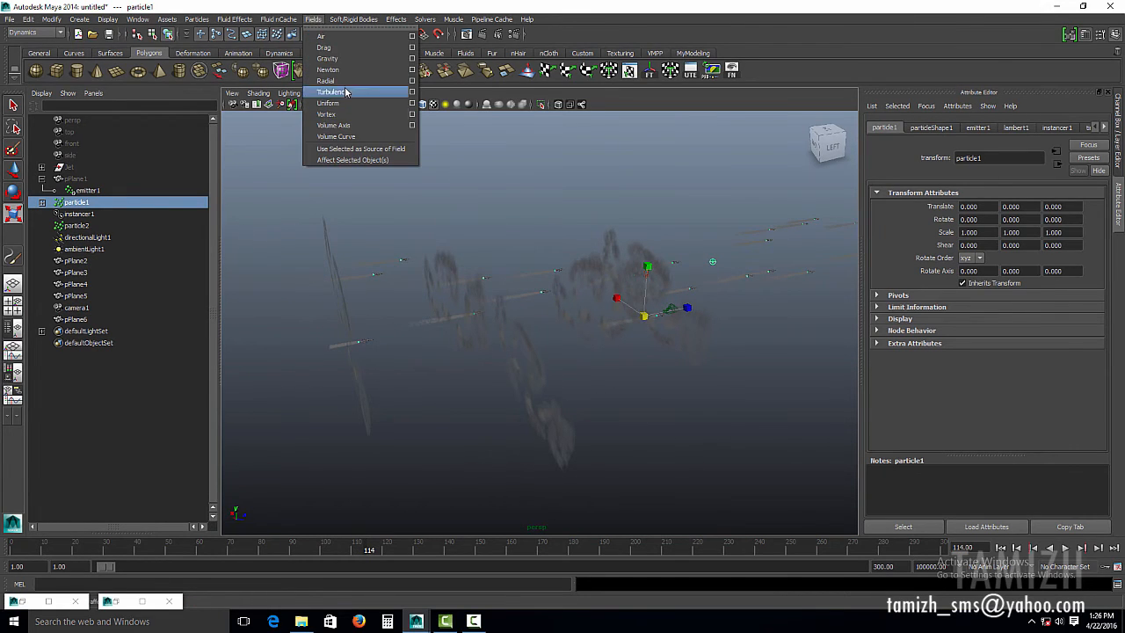
click(343, 75)
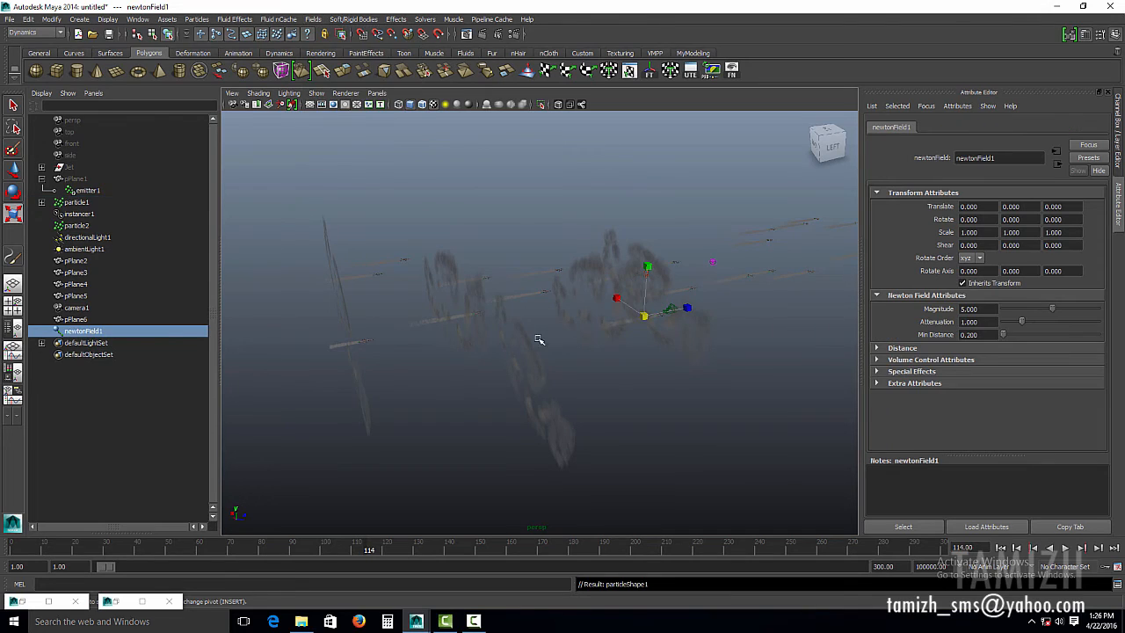
Set newtonField1's volume shape to Cube and scale the field uniformly to about 12.58.
alt+drag(504, 278, 532, 334)
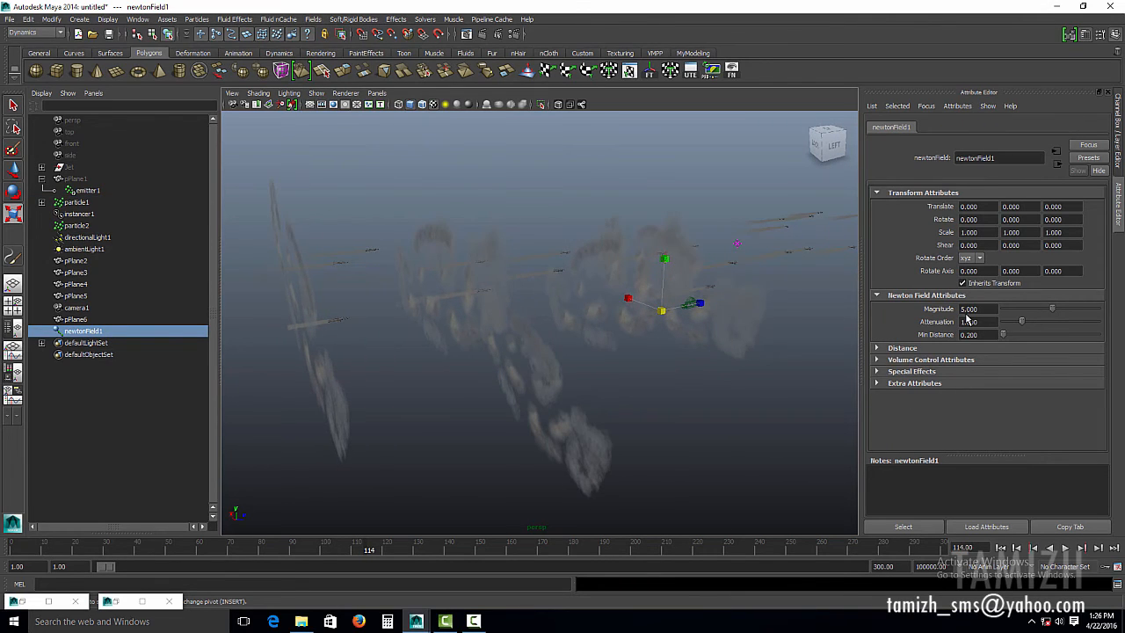
click(961, 360)
click(989, 374)
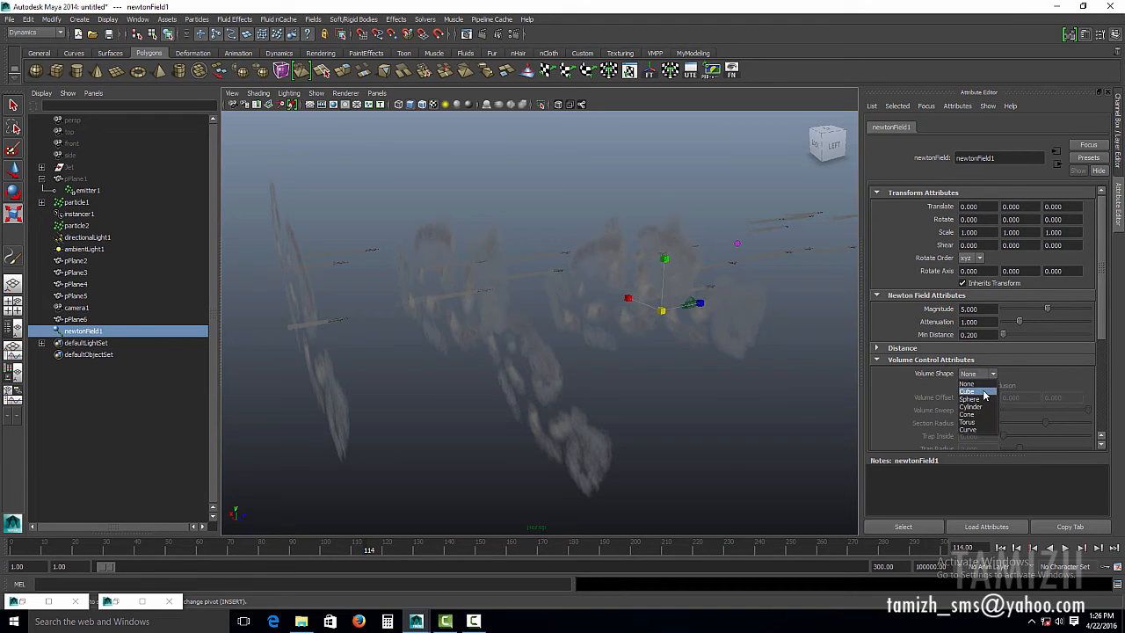
click(984, 392)
alt+drag(638, 341, 1077, 362)
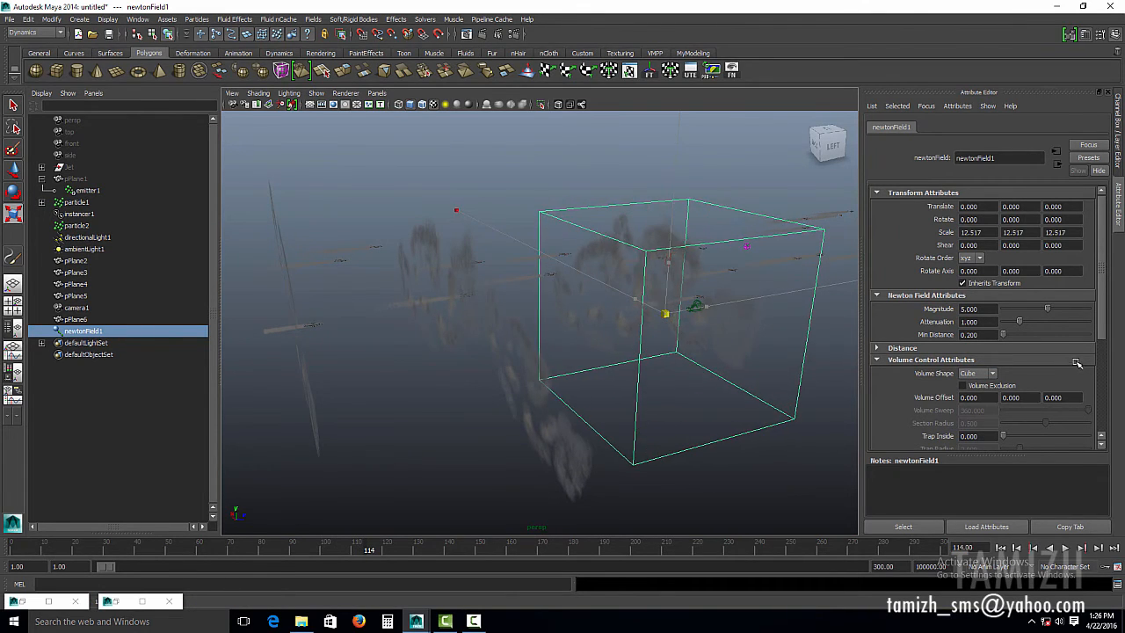
Move the field to about Y 6.305, Z -20.690, and set its magnitude to 50 and attenuation to 0.
key(w)
alt+drag(662, 313, 491, 253)
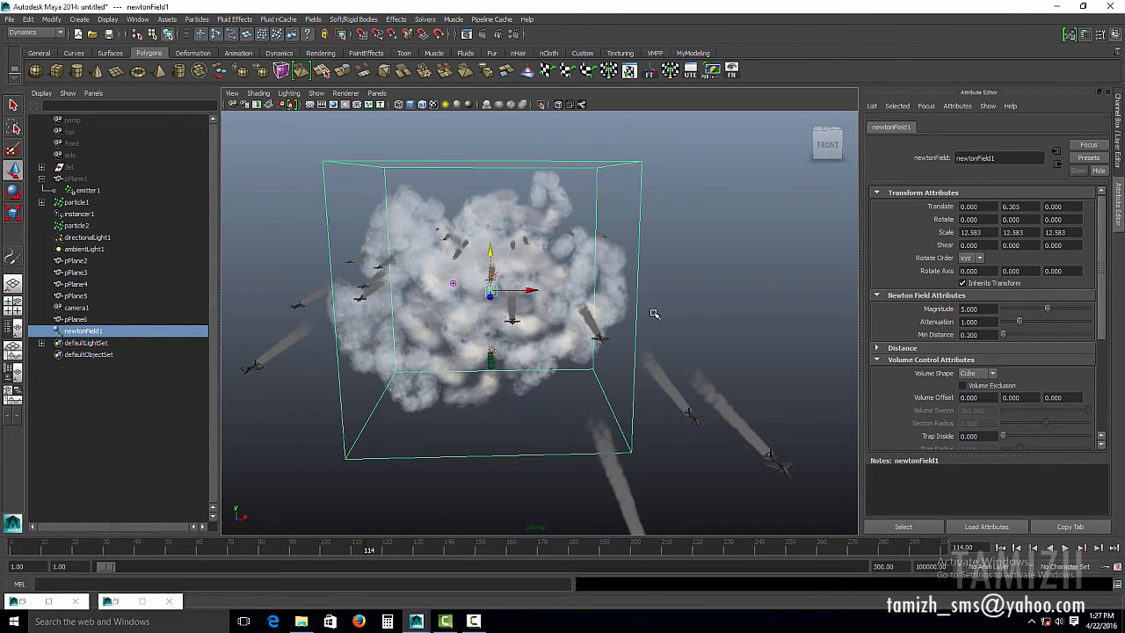
alt+drag(629, 339, 668, 294)
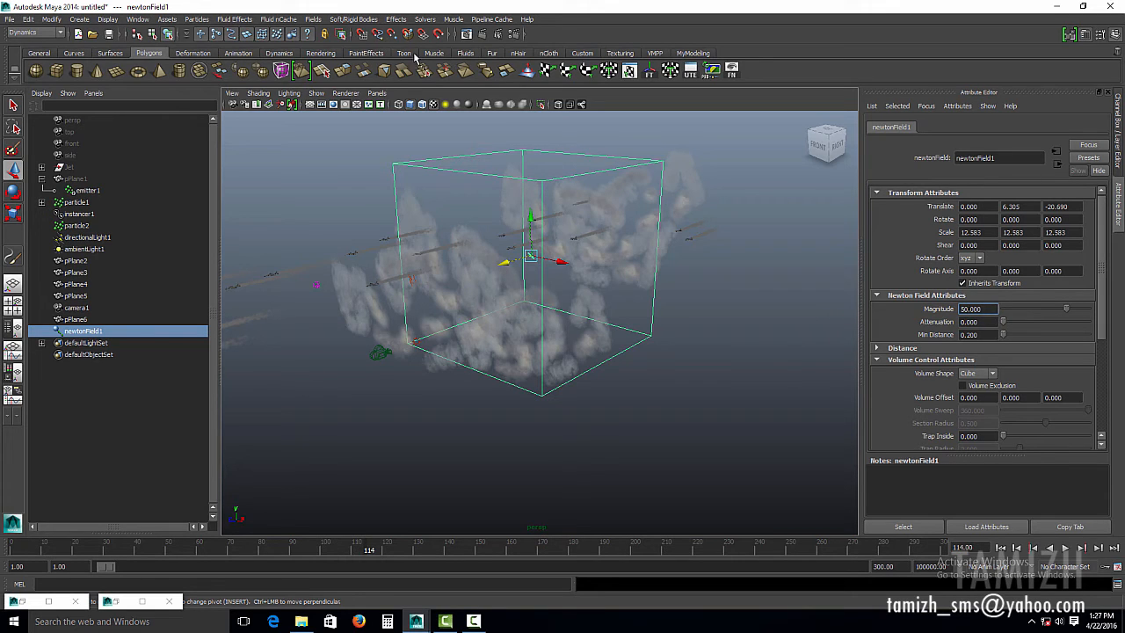
Play the simulation from the first frame and examine how the jets travel through the Newton field's cube.
click(376, 93)
click(483, 106)
alt+drag(712, 311, 603, 349)
click(1000, 547)
click(1067, 549)
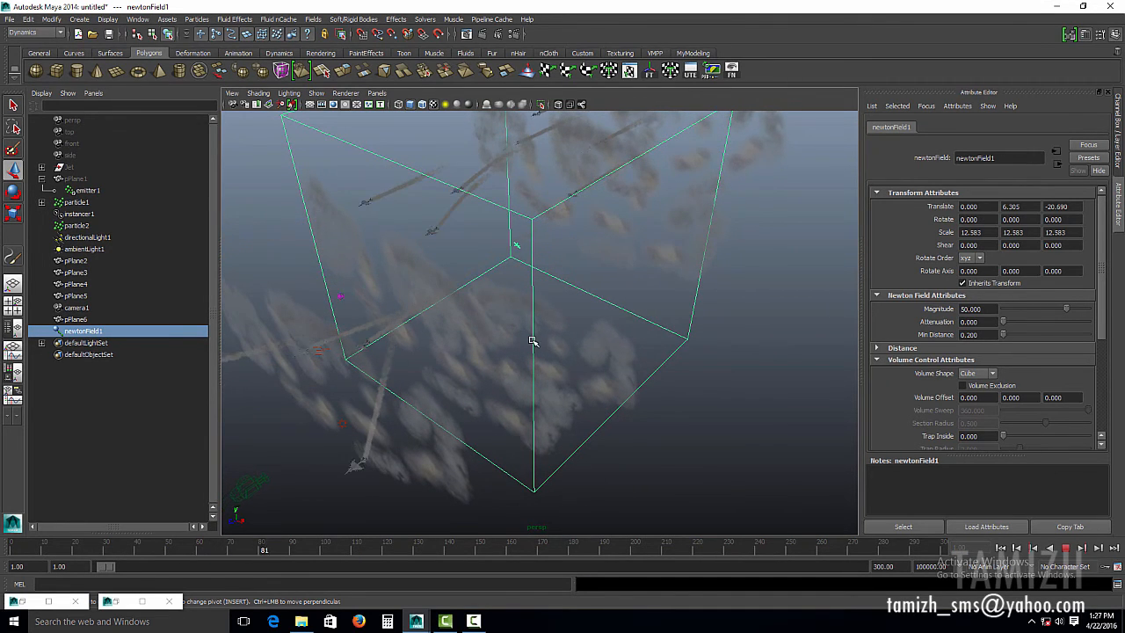
alt+drag(520, 334, 596, 218)
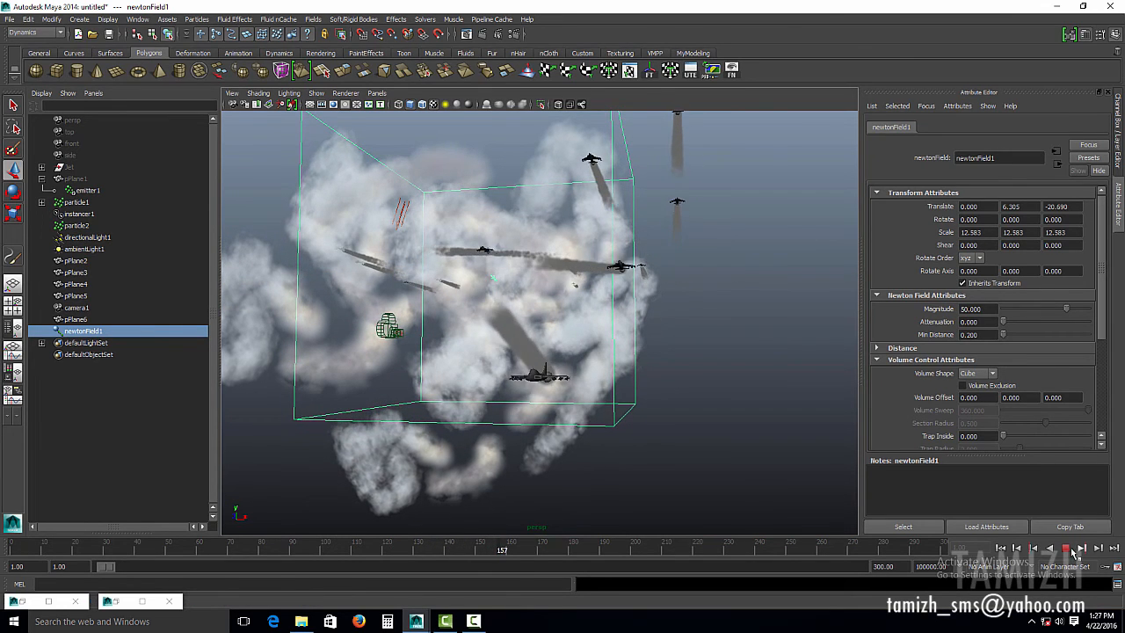
alt+drag(684, 336, 693, 251)
Set the Aim Direction in particleShape1's instancer rotation options to Velocity.
click(76, 203)
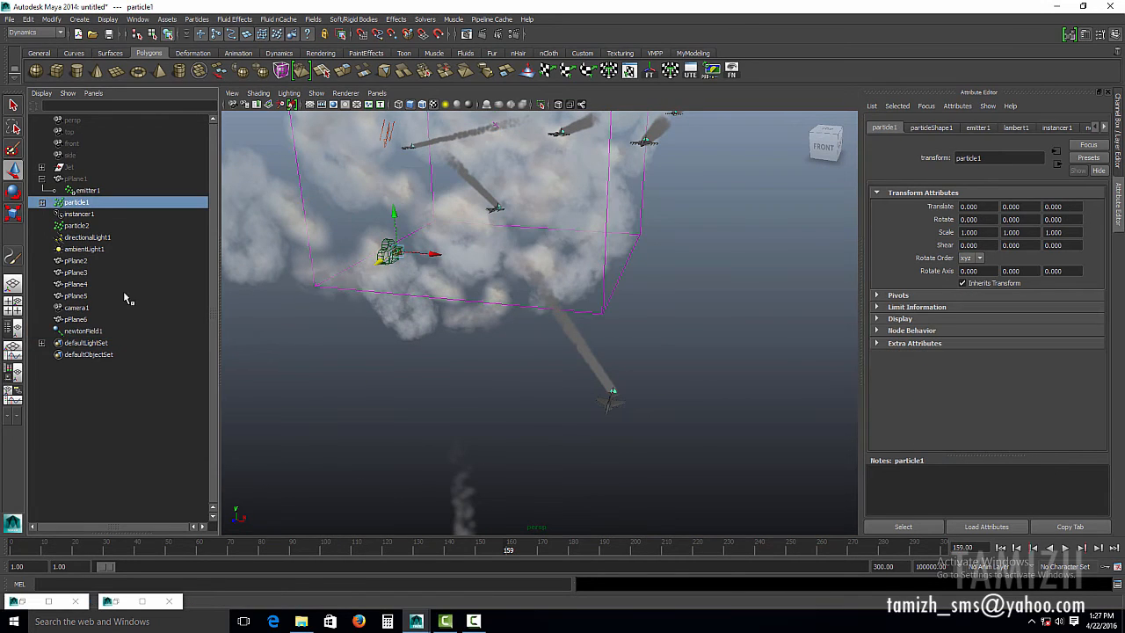
alt+drag(658, 322, 784, 338)
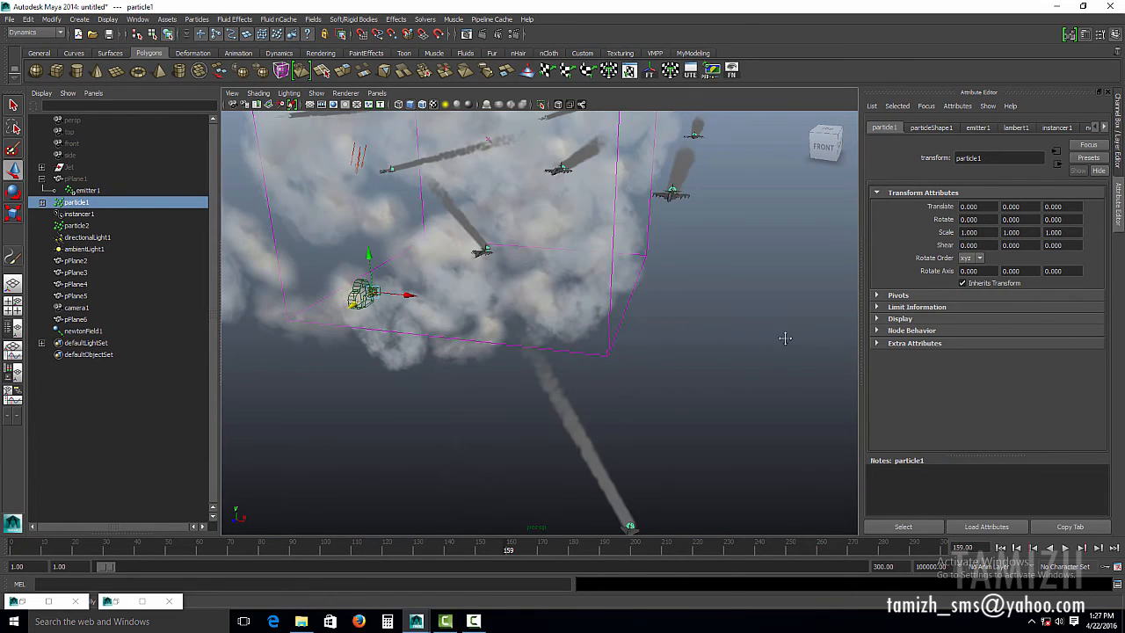
click(946, 128)
scroll(1001, 405, down, 5)
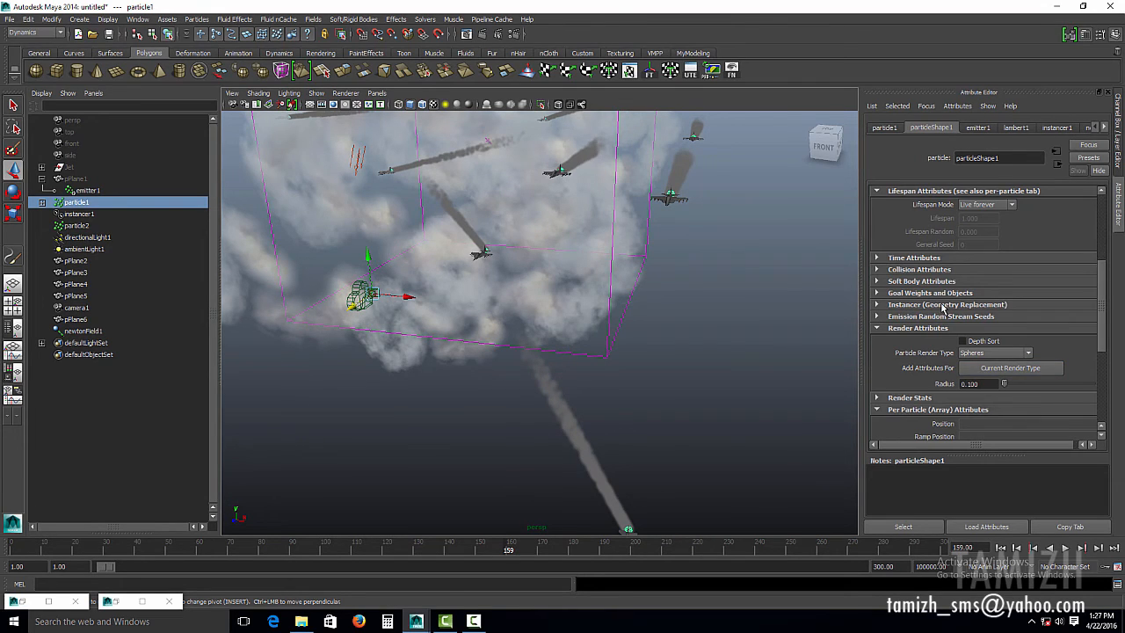
click(945, 305)
scroll(982, 371, down, 7)
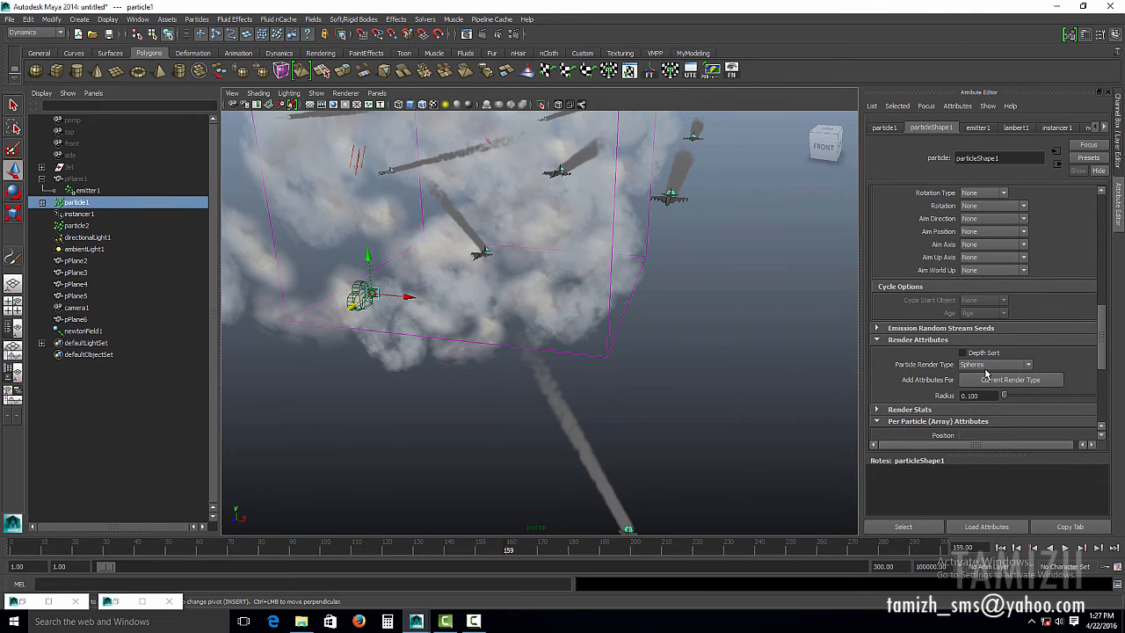
scroll(985, 374, up, 1)
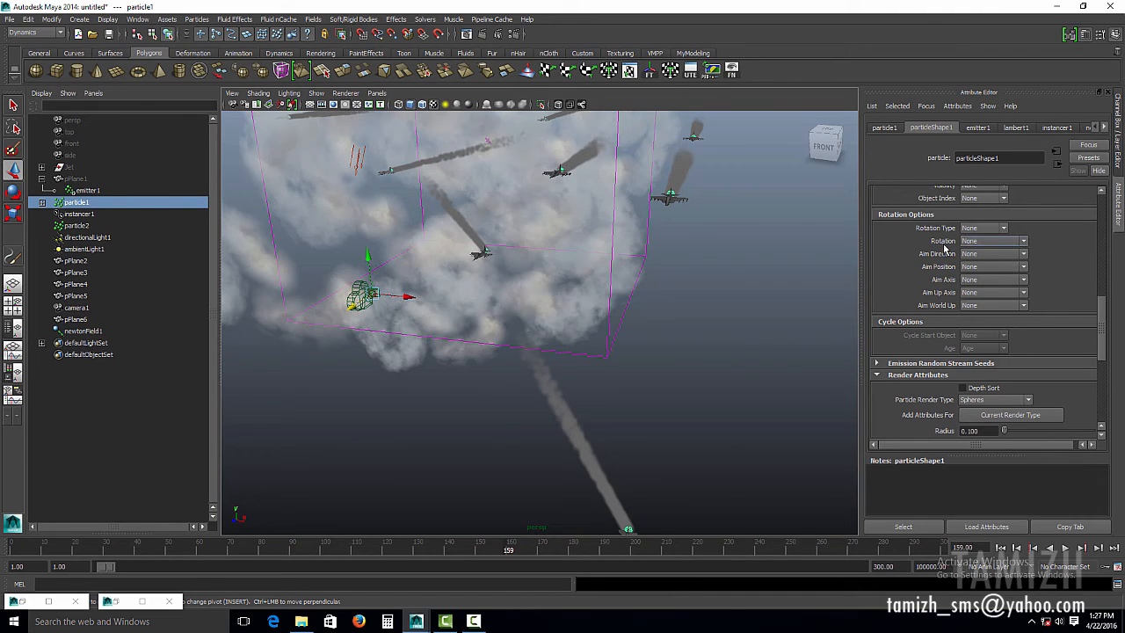
click(976, 254)
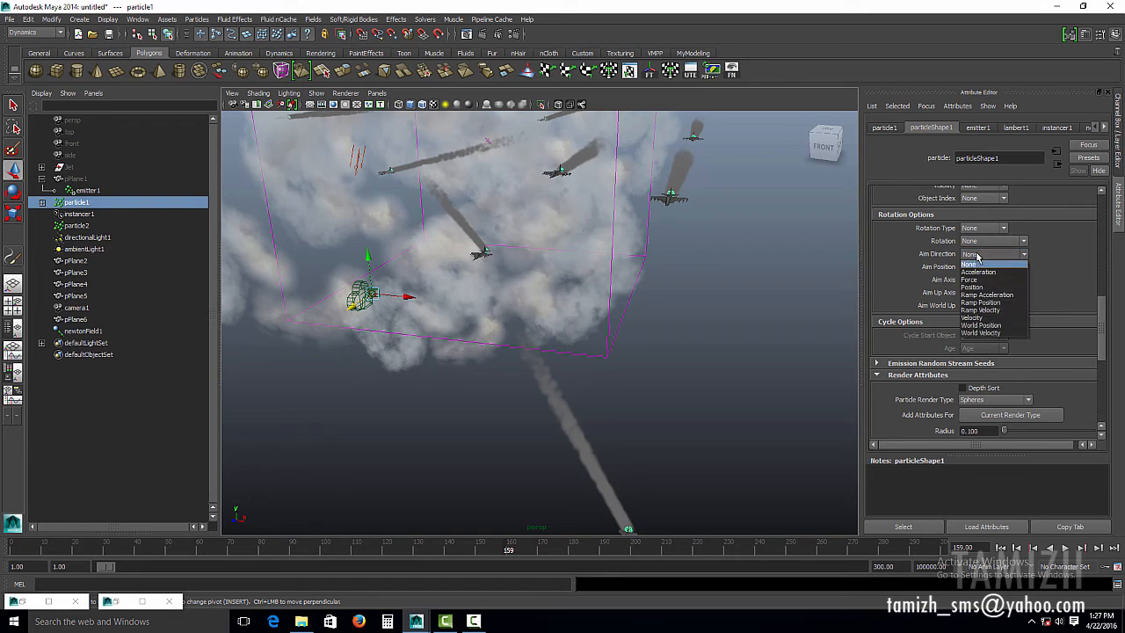
click(986, 318)
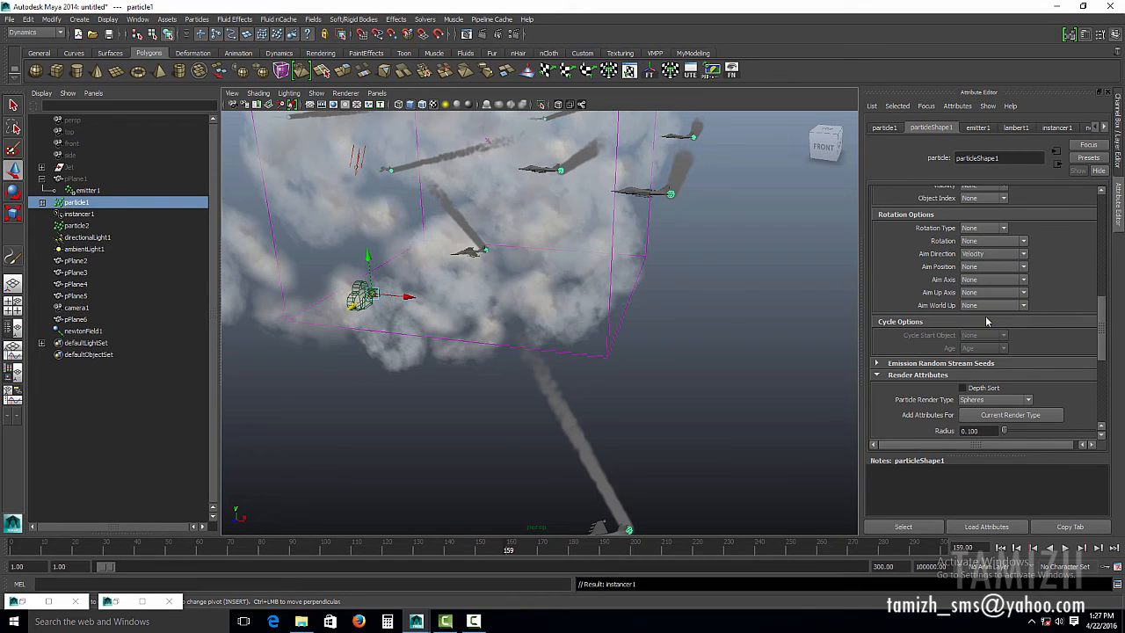
Replay the simulation from the first frame to frame 60 and examine the jets' orientation against their smoke trails.
mouse_move(714, 259)
alt+mouse_down()
mouse_move(665, 291)
mouse_move(717, 268)
alt+mouse_up()
alt+middle_drag(717, 269, 658, 384)
alt+right_drag(657, 384, 826, 492)
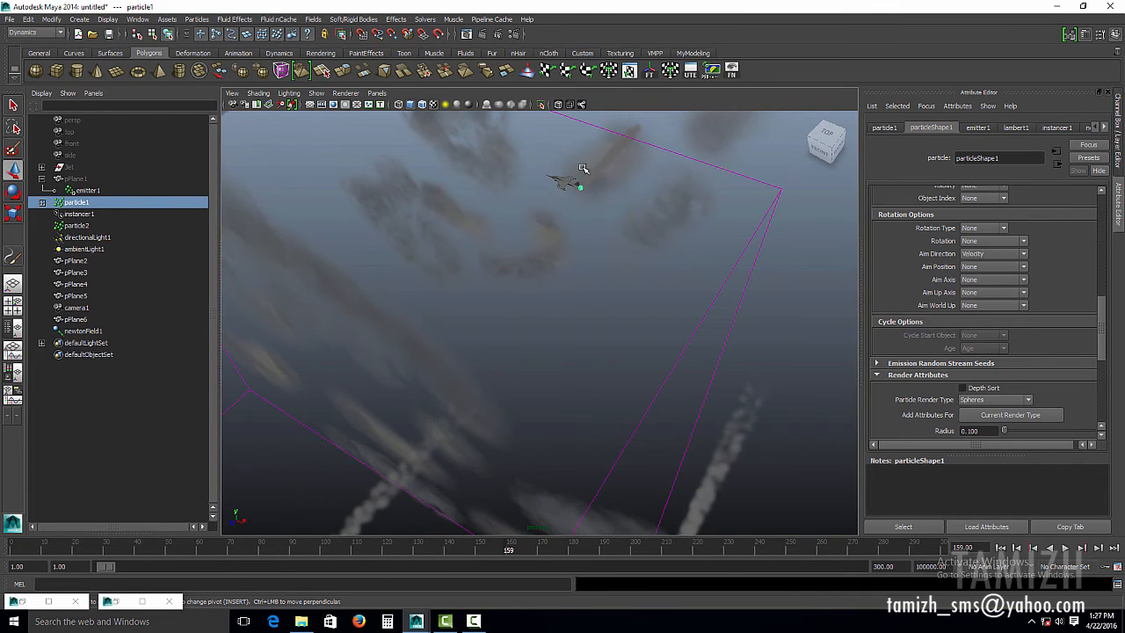
click(1002, 548)
click(1062, 549)
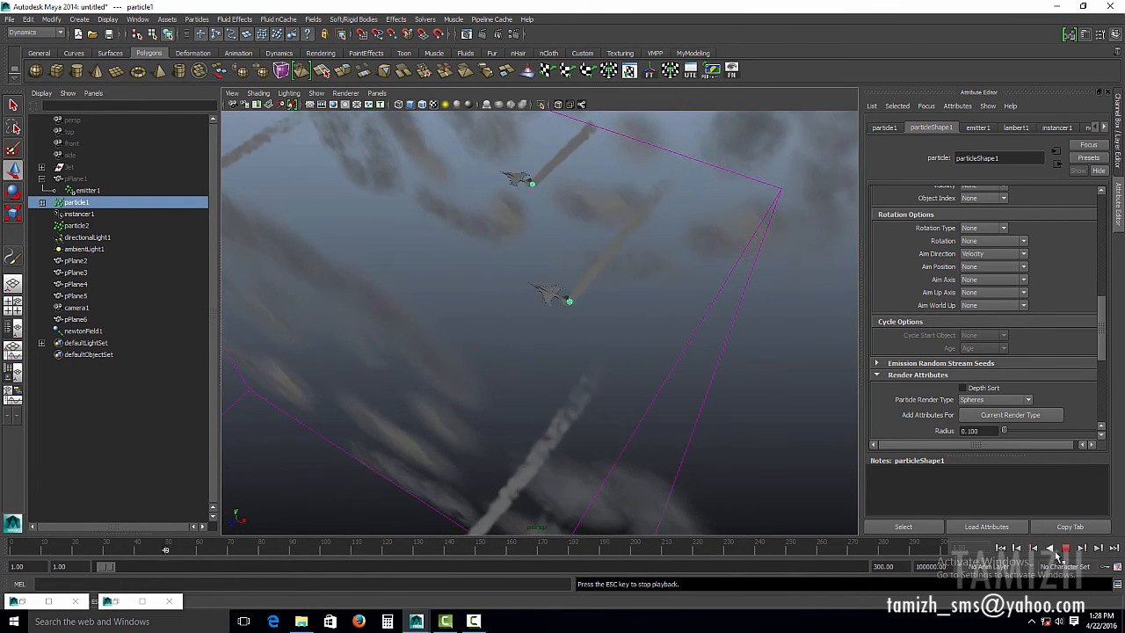
key(Escape)
alt+drag(615, 389, 453, 386)
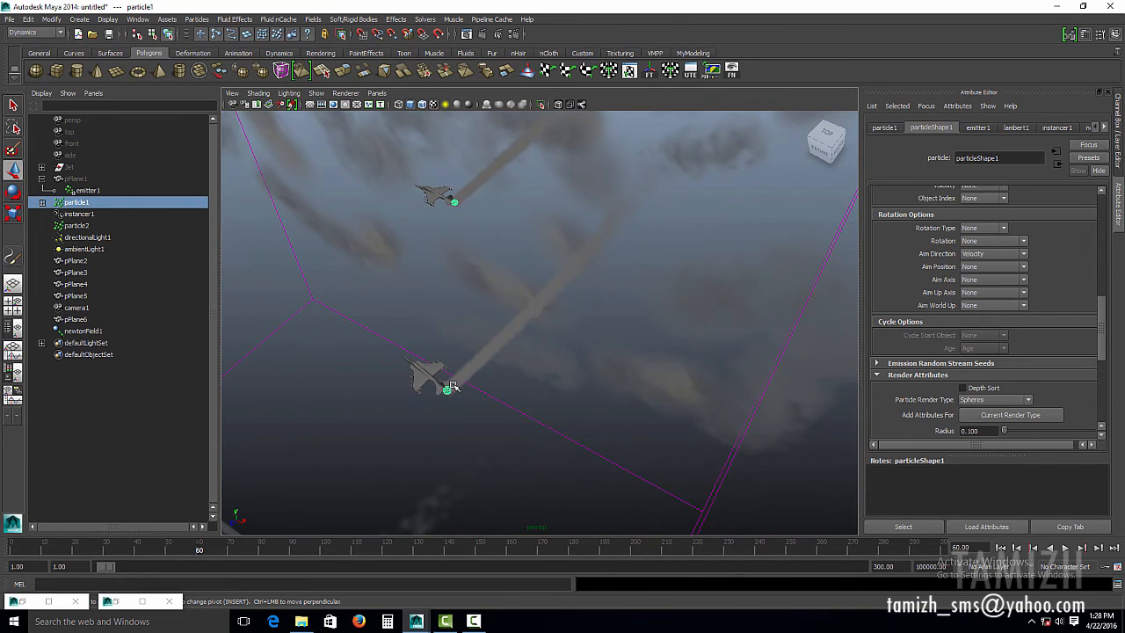
alt+drag(664, 401, 286, 380)
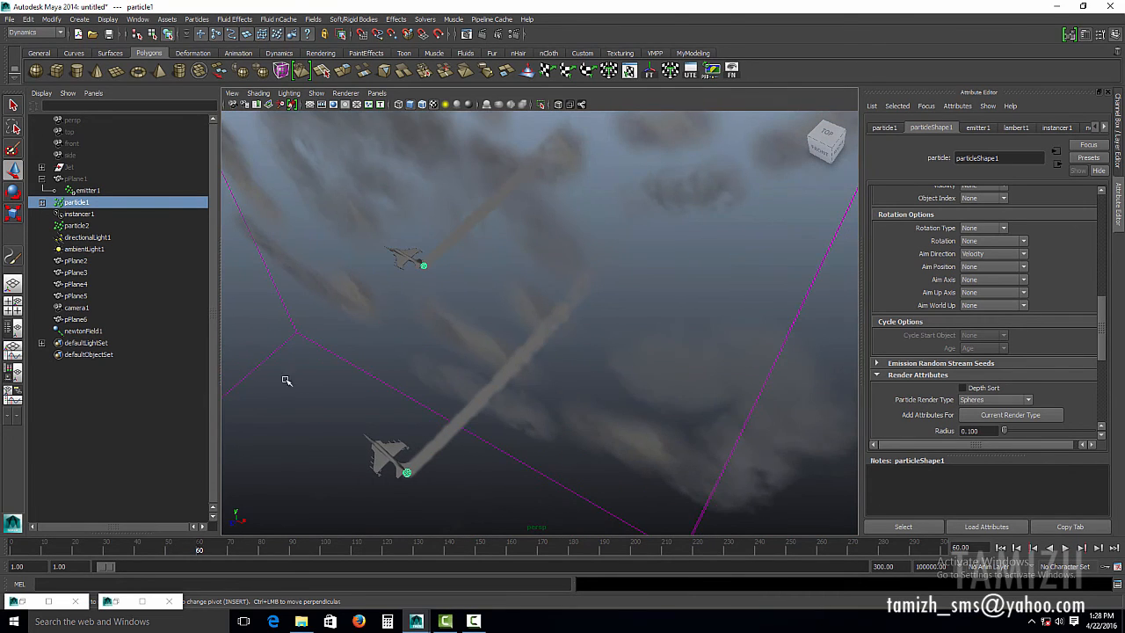
Unhide the original Jet model, return to the first frame, and frame the jet in the perspective view.
click(69, 167)
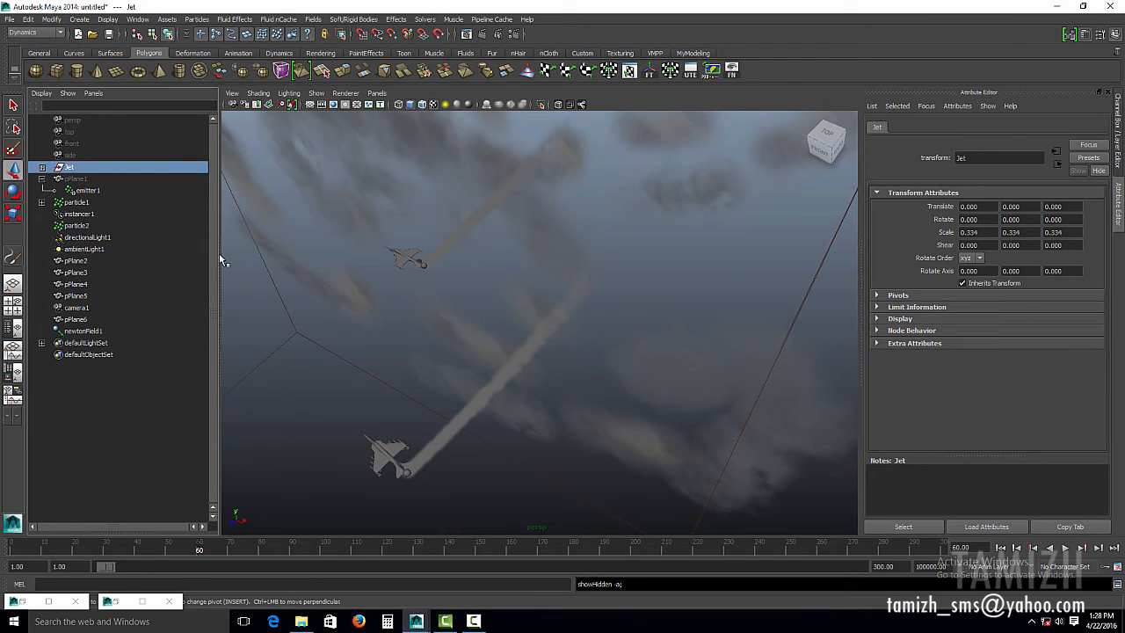
alt+drag(724, 401, 984, 594)
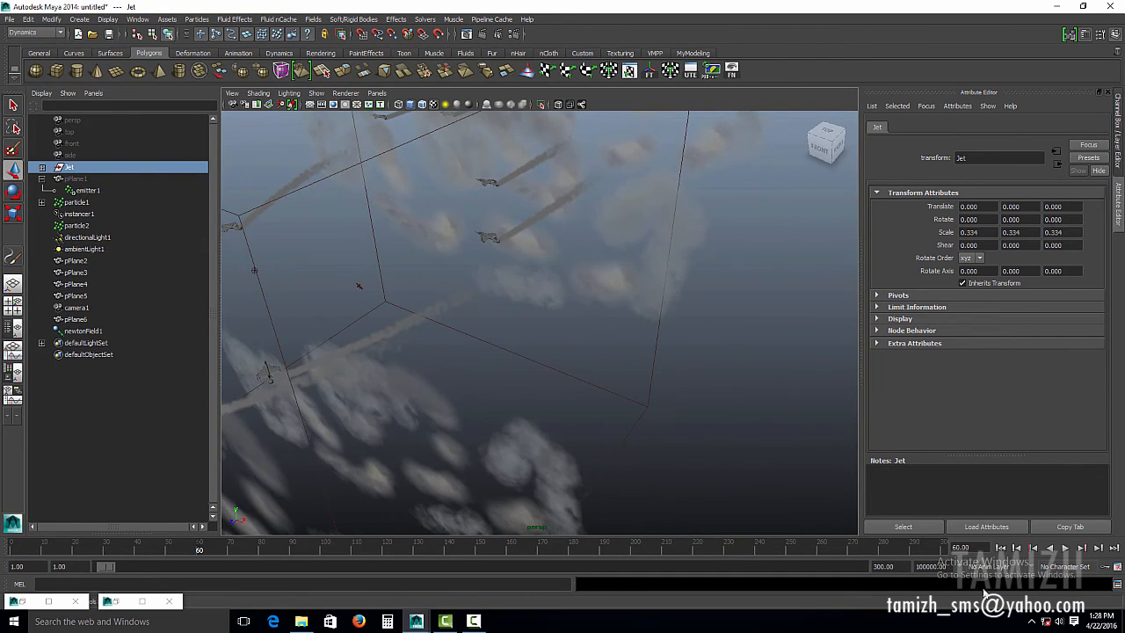
click(1002, 549)
alt+middle_drag(673, 410, 653, 326)
alt+right_drag(653, 326, 655, 374)
key(f)
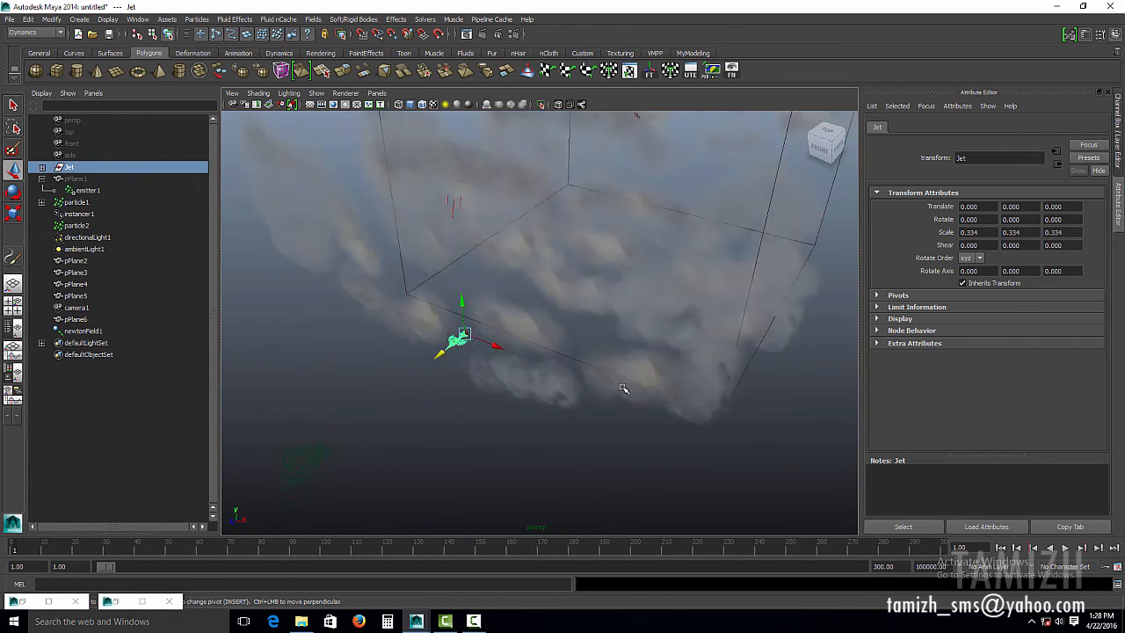
alt+drag(617, 363, 623, 371)
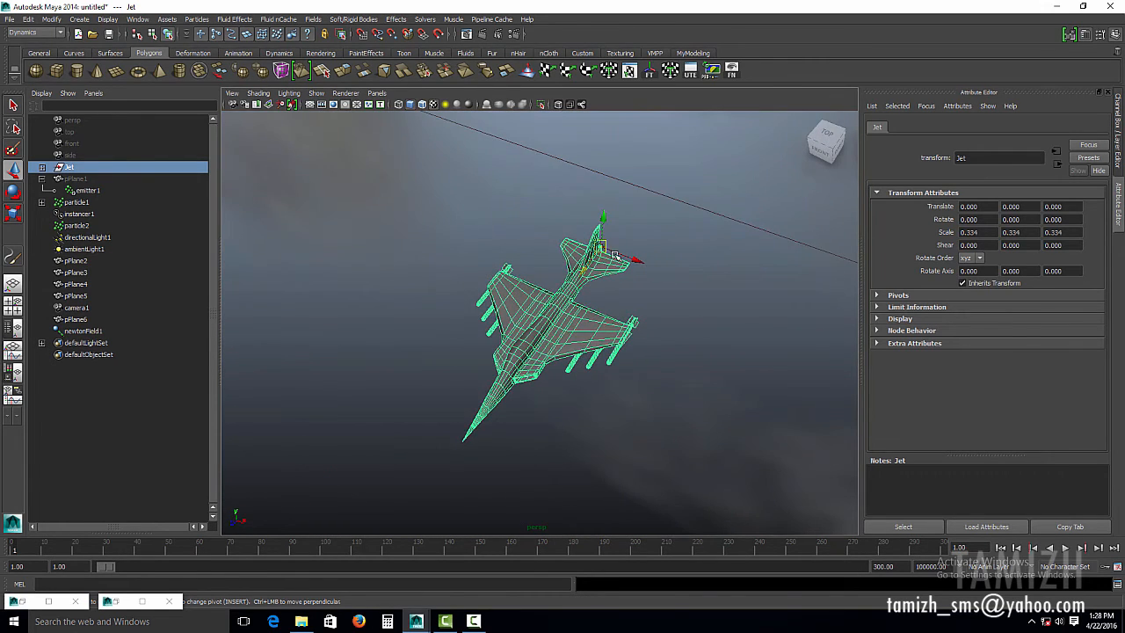
Rotate the original Jet model to 90 degrees about the Y axis.
alt+drag(671, 297, 584, 334)
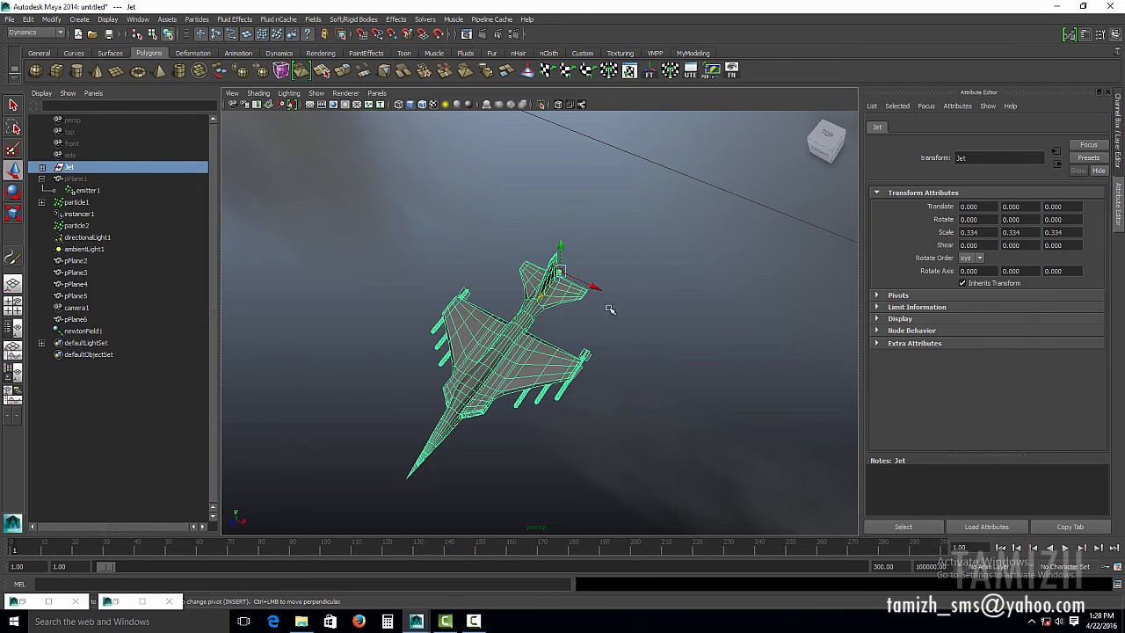
key(e)
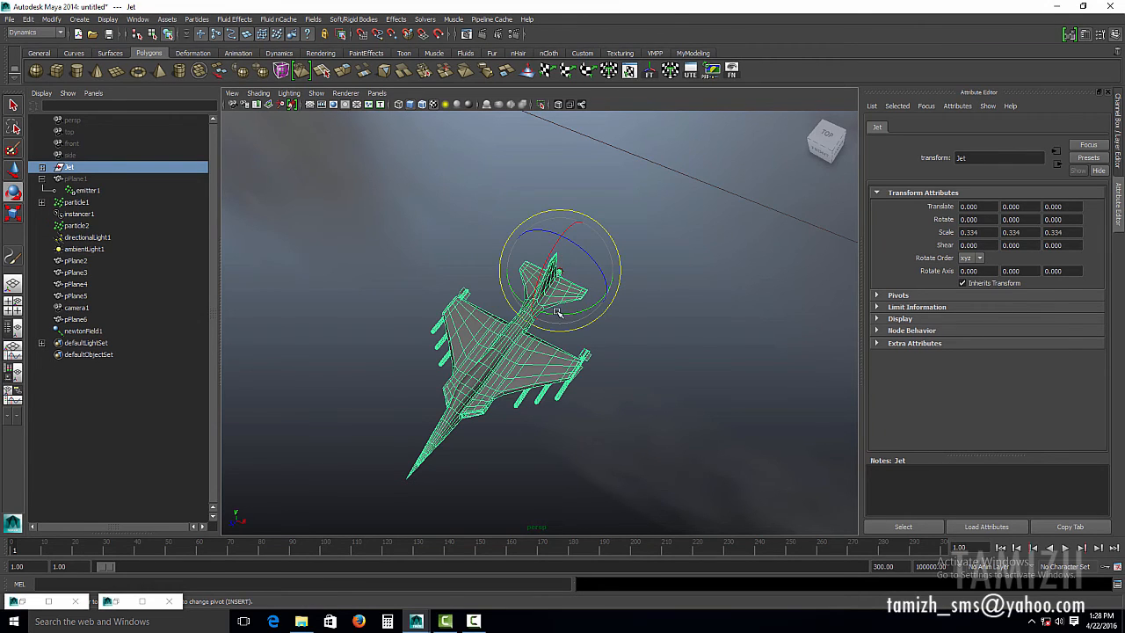
drag(557, 312, 629, 296)
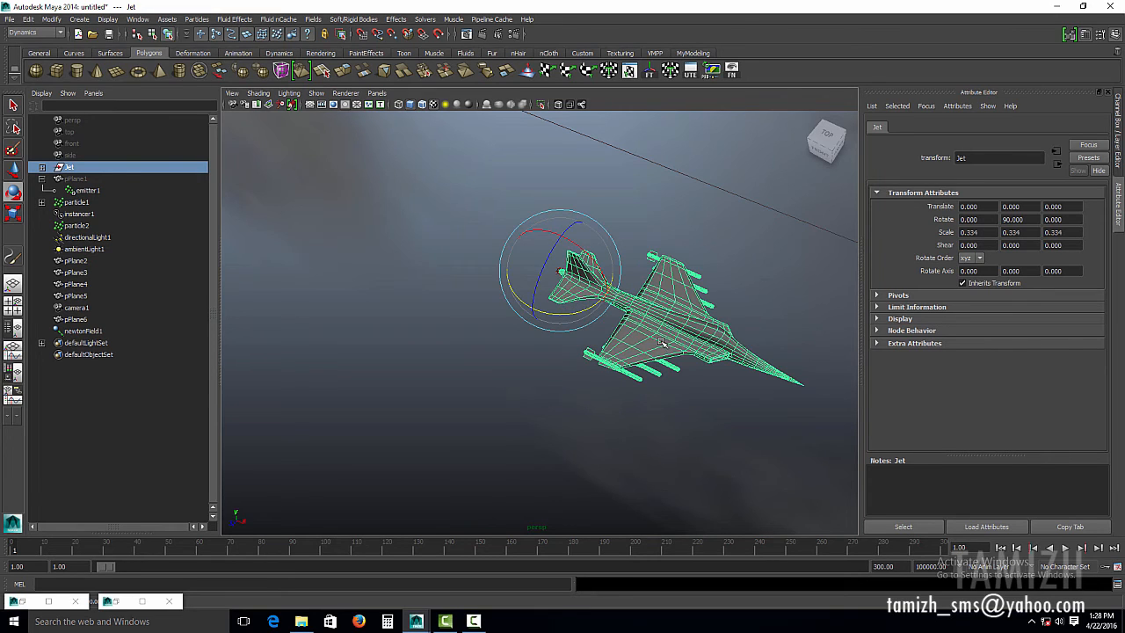
Freeze the transformations of the original Jet model.
alt+drag(661, 342, 434, 309)
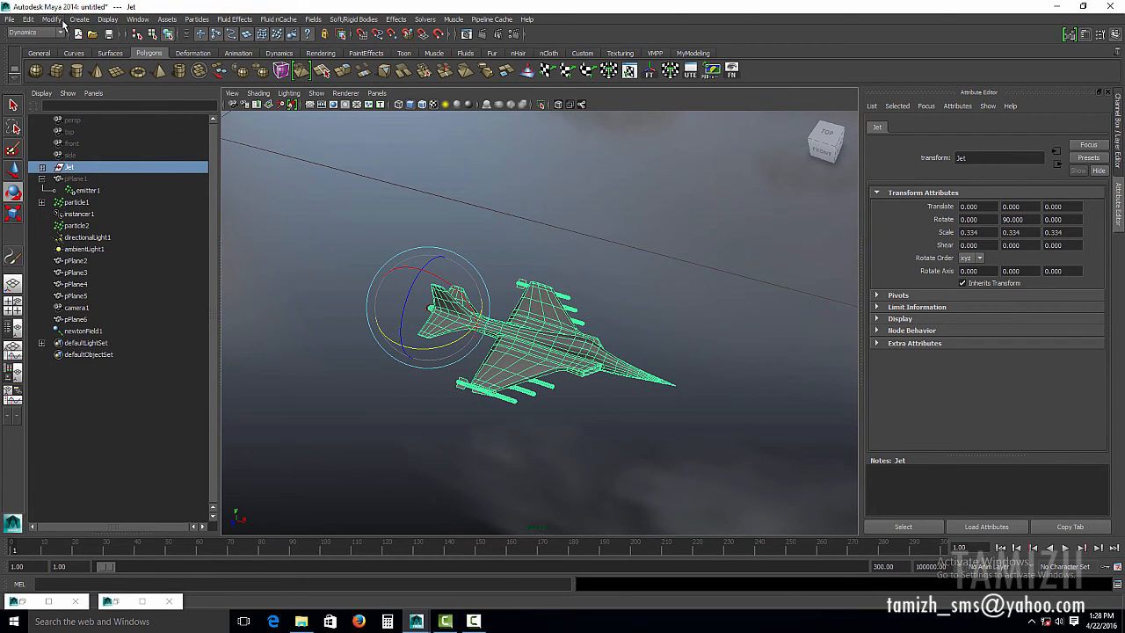
click(55, 19)
click(72, 58)
Play the simulation in the perspective view to frame 169 and examine the instanced jets' orientation against their smoke trails.
scroll(581, 265, down, 3)
alt+middle_drag(582, 266, 620, 379)
alt+right_drag(620, 379, 632, 221)
alt+middle_drag(632, 220, 650, 264)
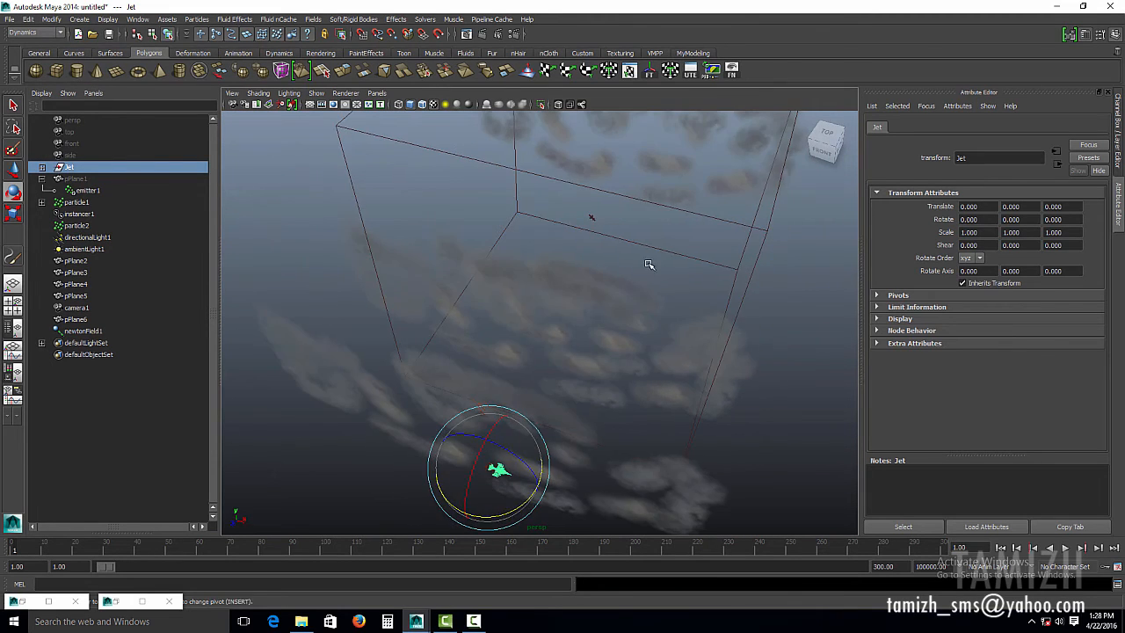
alt+drag(650, 264, 563, 325)
alt+middle_drag(562, 325, 339, 501)
alt+drag(340, 501, 832, 512)
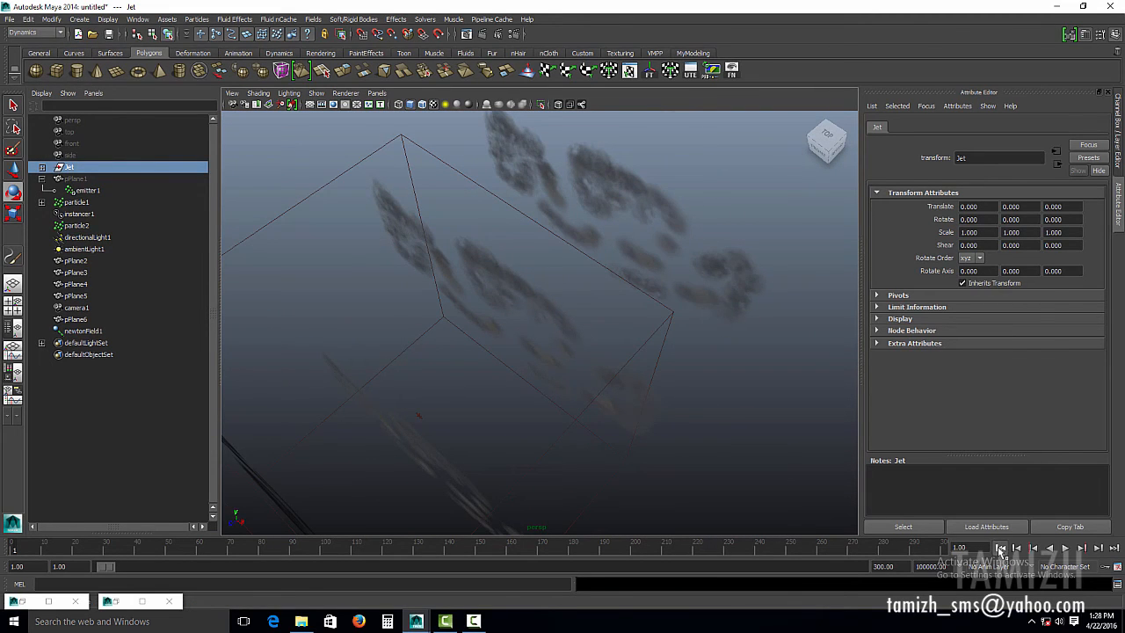
click(1066, 547)
alt+drag(535, 396, 628, 271)
alt+drag(567, 293, 656, 427)
alt+right_drag(656, 428, 747, 552)
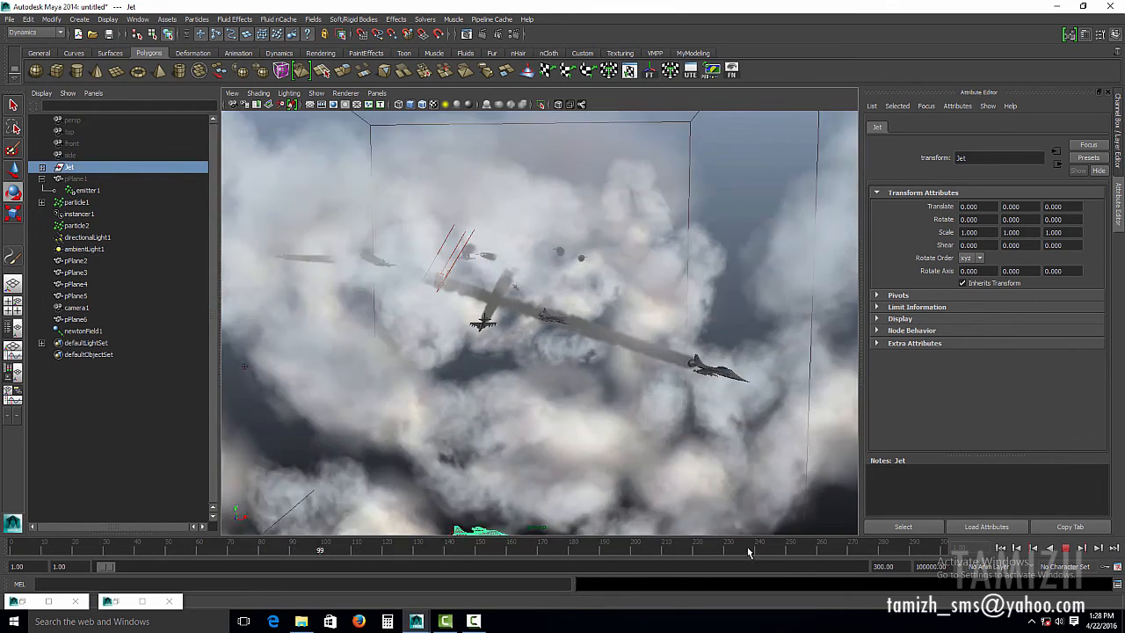
alt+drag(580, 381, 540, 377)
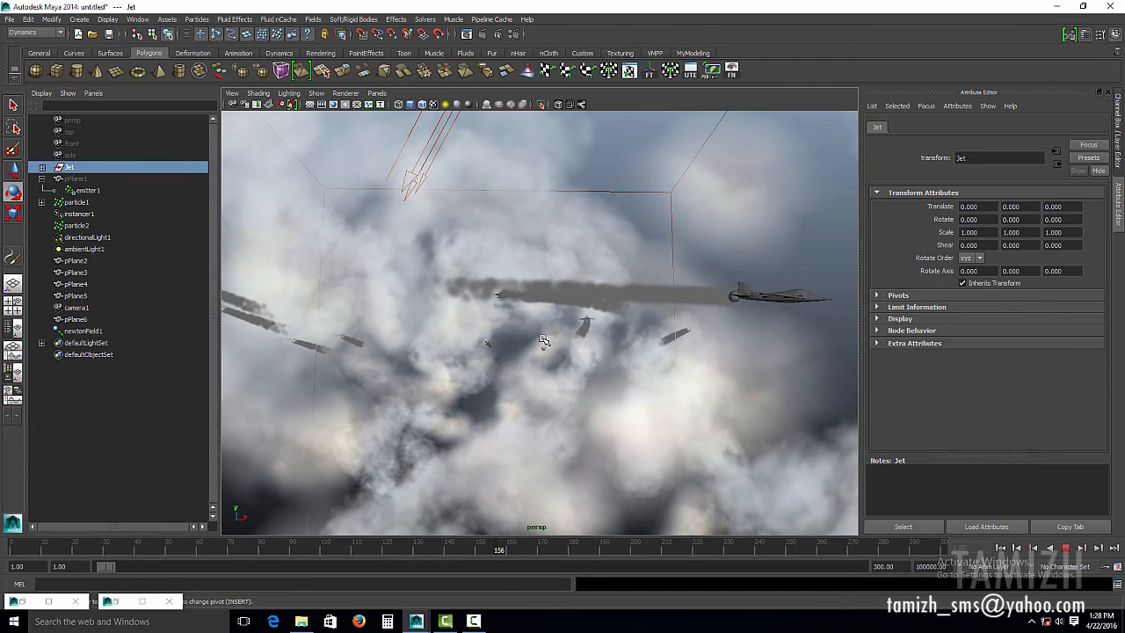
click(377, 93)
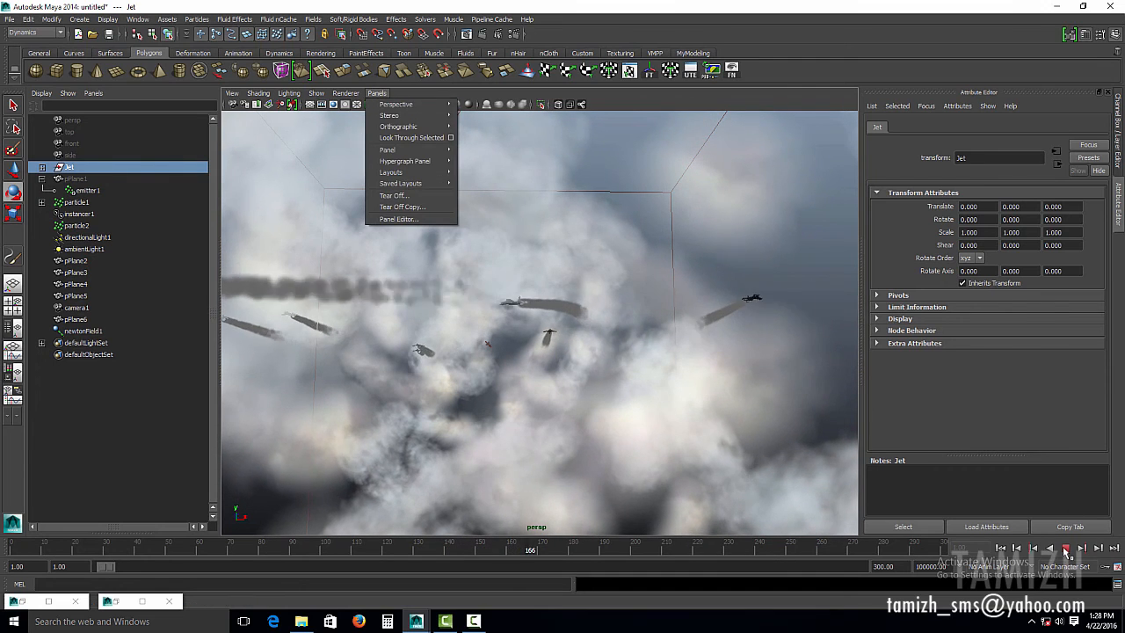
click(1065, 549)
Switch the viewport to camera1 and replay the simulation from the first frame to frame 97.
click(377, 95)
mouse_move(428, 106)
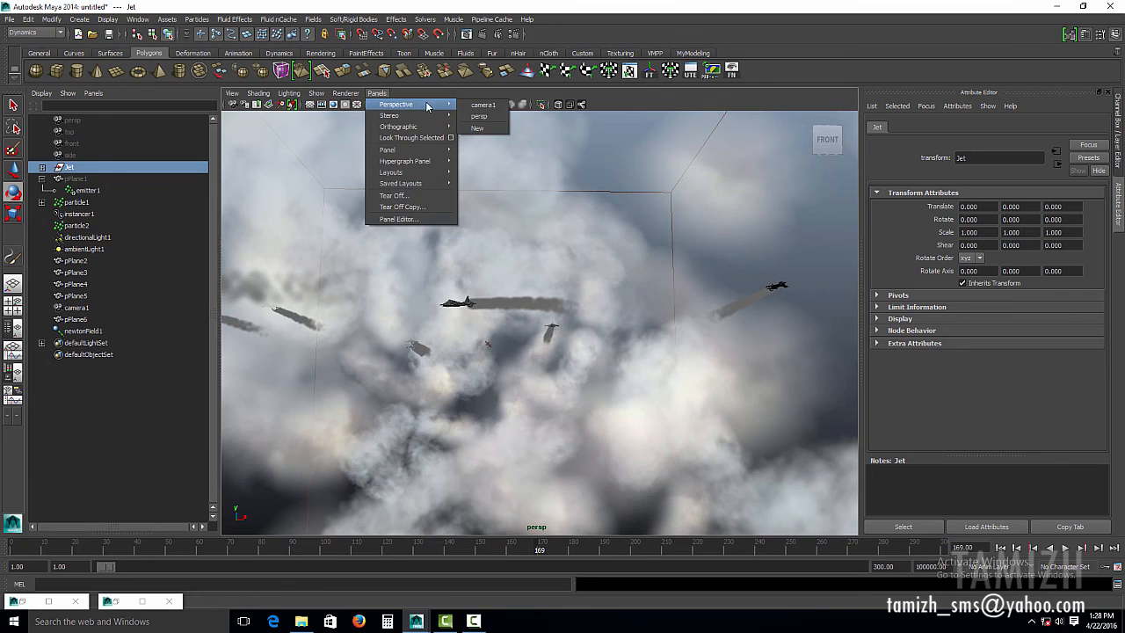
click(486, 106)
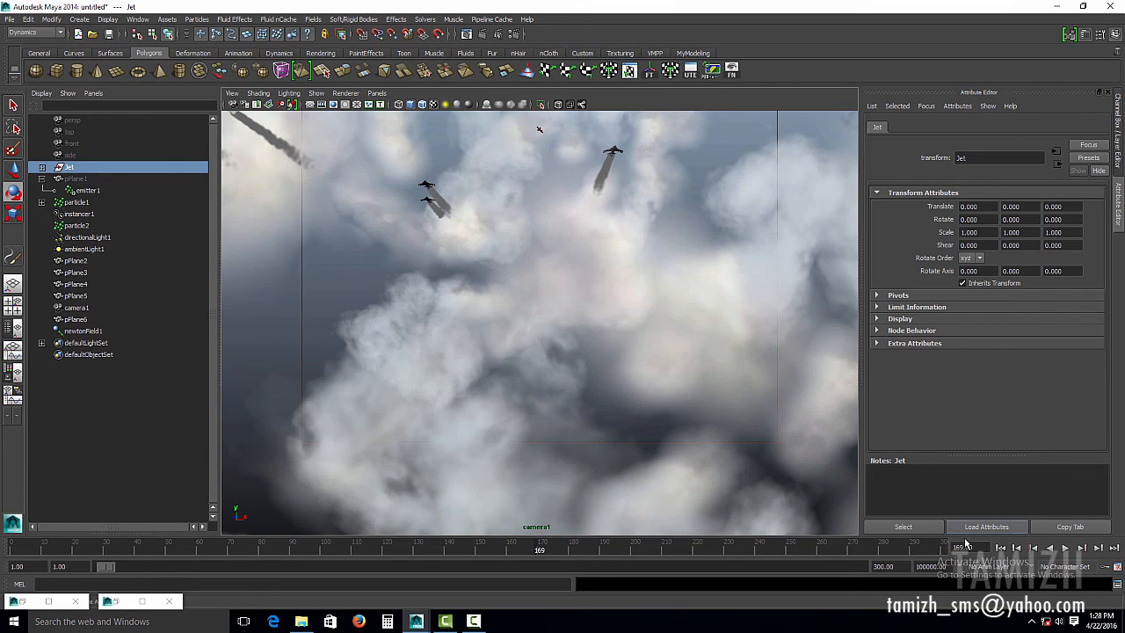
click(1000, 548)
click(1065, 548)
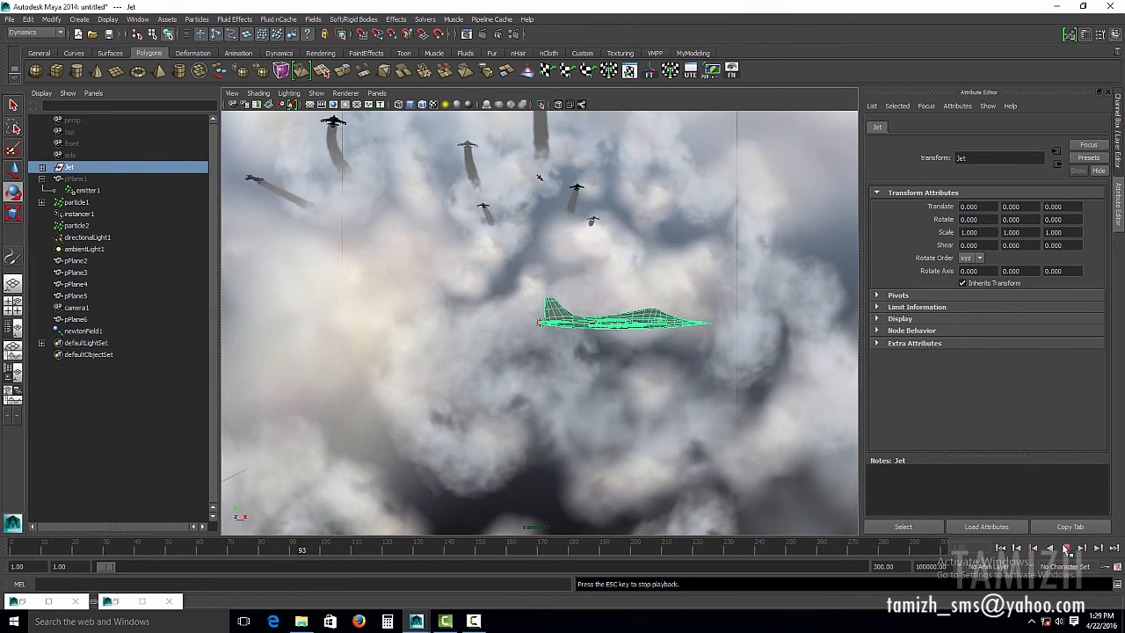
key(Escape)
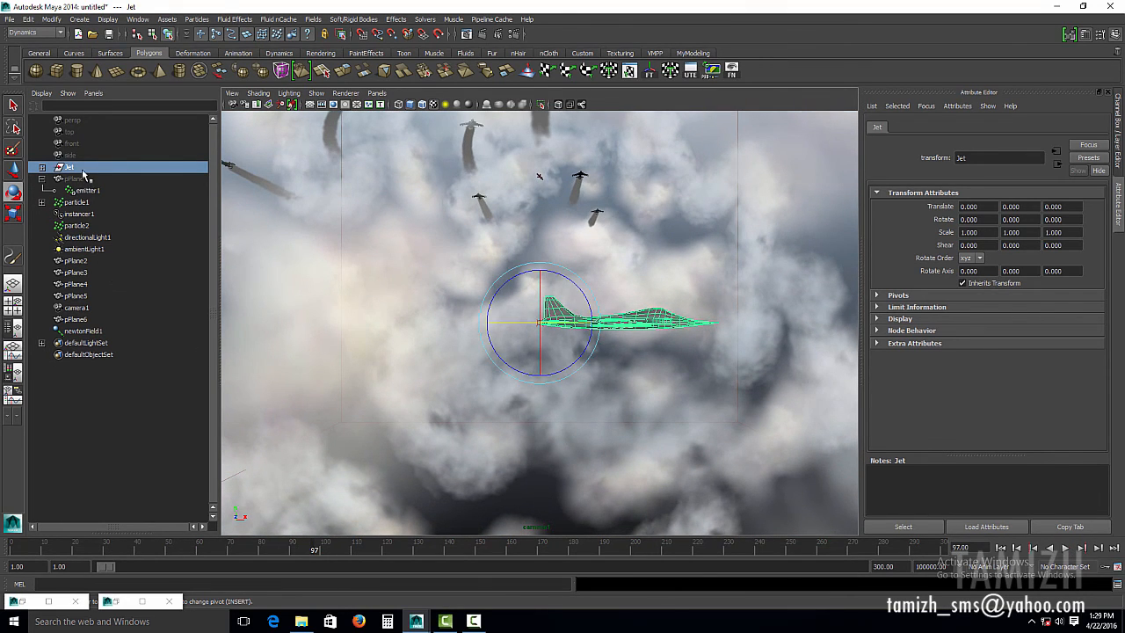
Hide the original Jet model and replay the simulation from the first frame to frame 60.
key(ctrl+h)
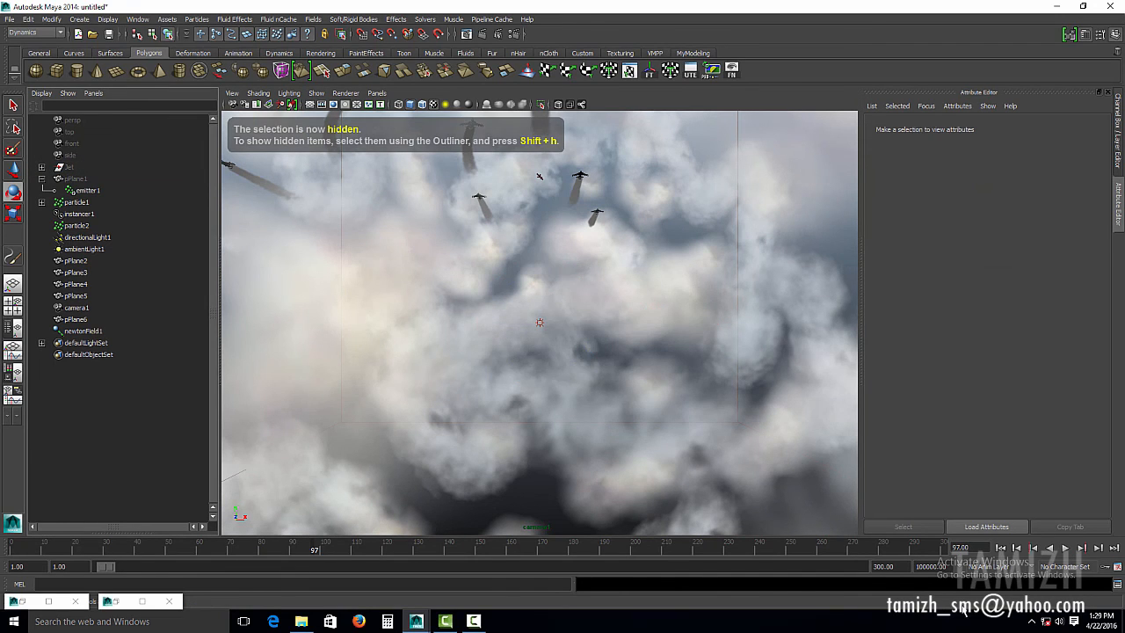
click(1000, 548)
click(1066, 548)
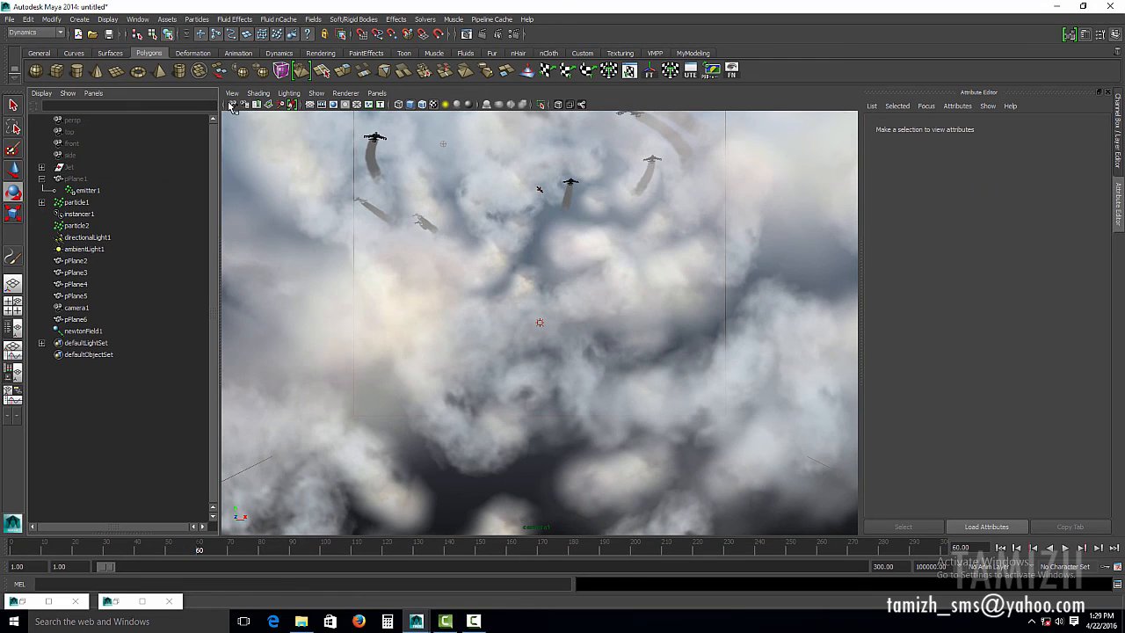
Select camera1, tilt it at frame 1 to about 8.4 degrees in X and -1.2 degrees in Y, and key it.
click(237, 104)
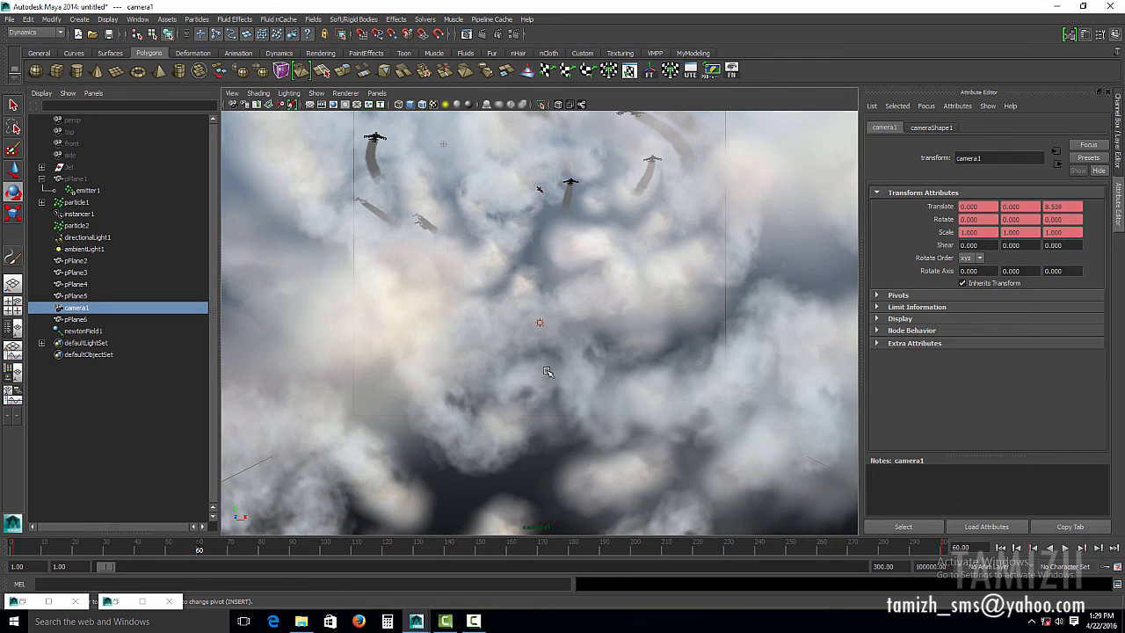
click(1001, 547)
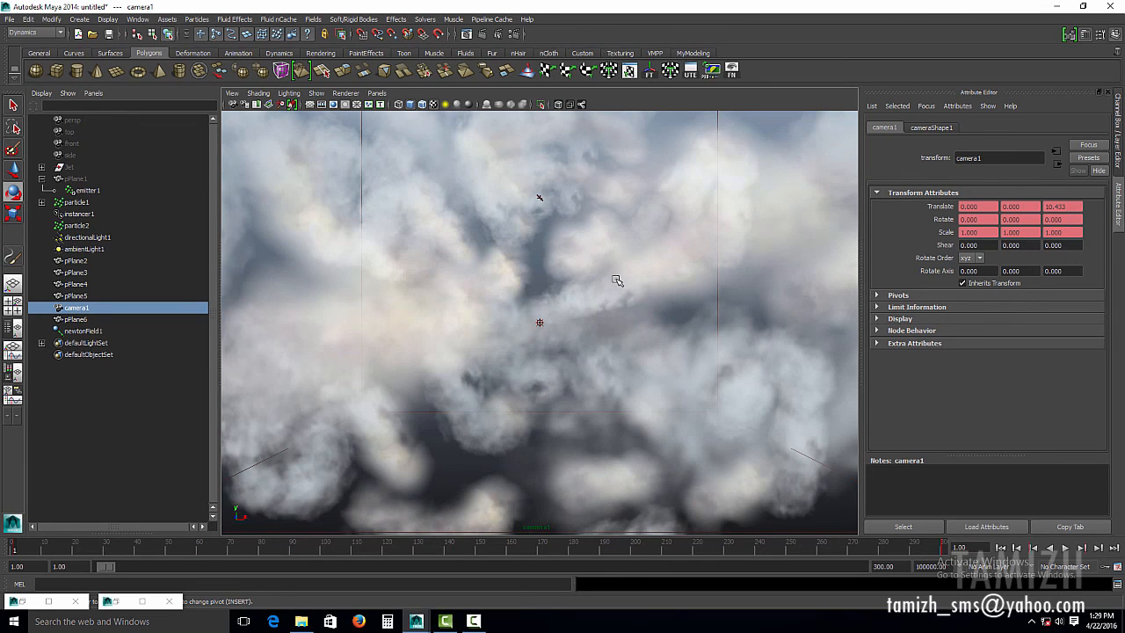
alt+drag(616, 279, 621, 262)
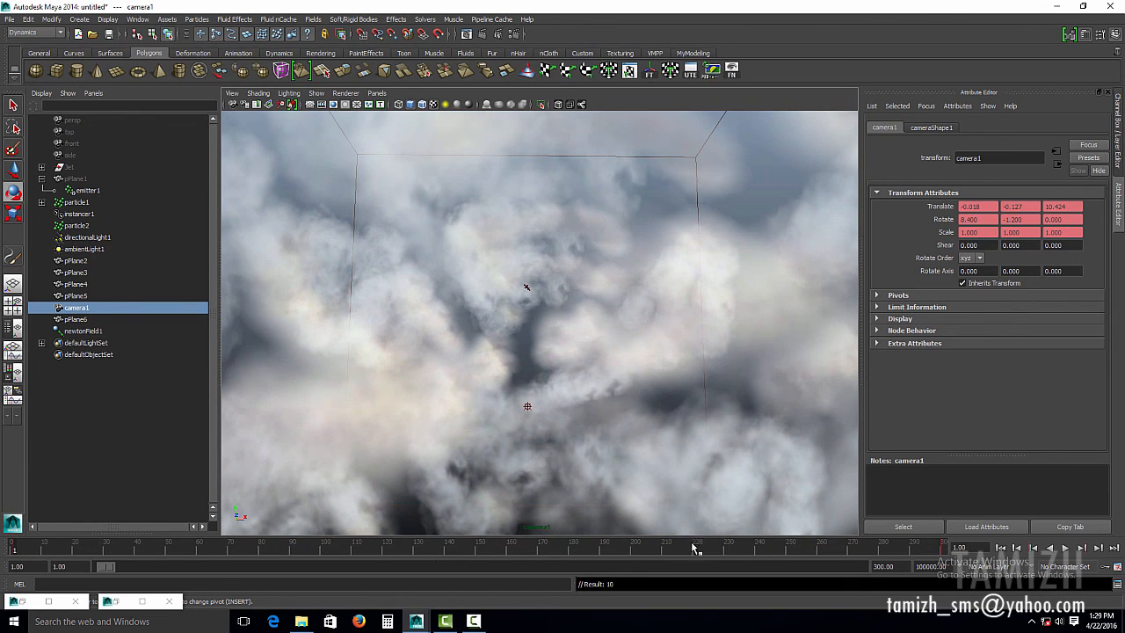
At frame 151, roll camera1 with the Roll Tool to about -25.9 degrees in Z and set a keyframe.
drag(423, 556, 486, 562)
click(232, 93)
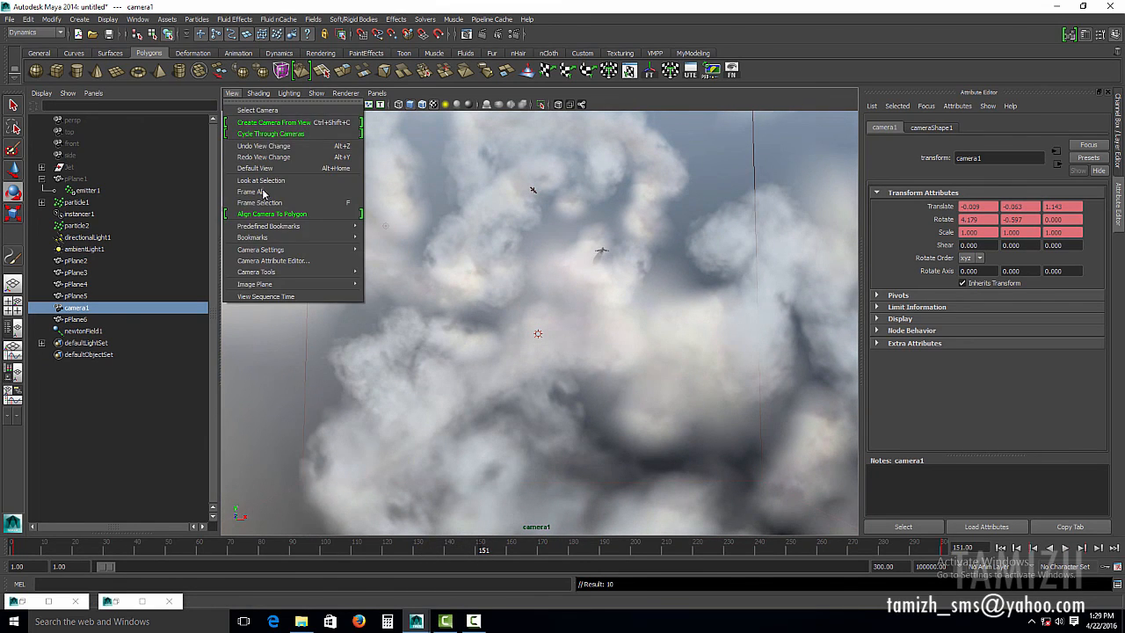
mouse_move(308, 275)
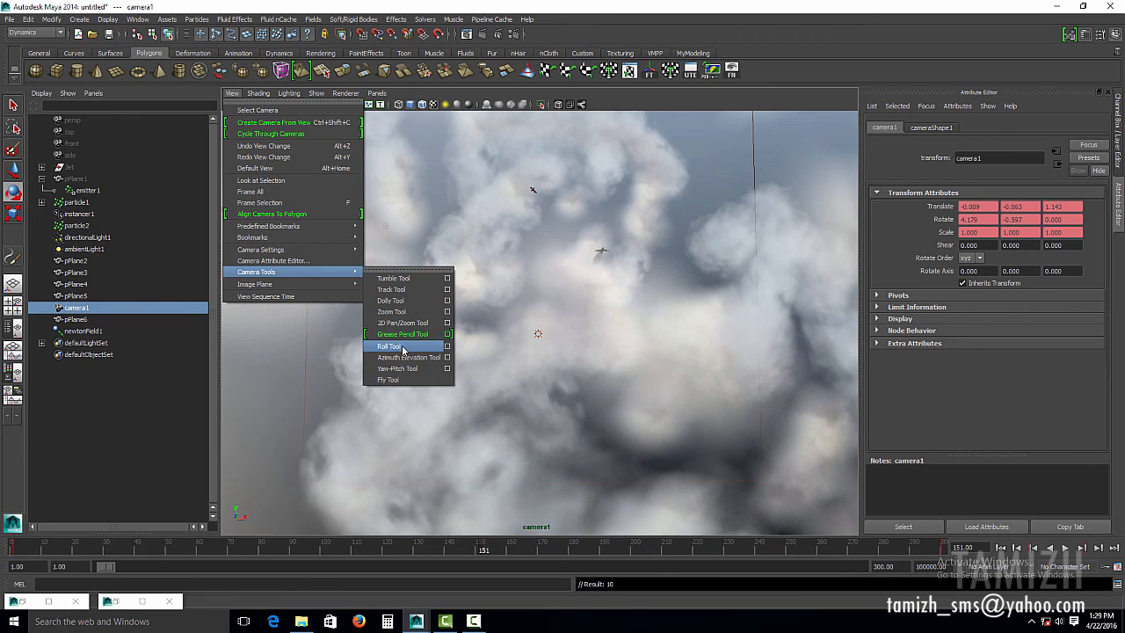
click(390, 346)
drag(439, 290, 540, 469)
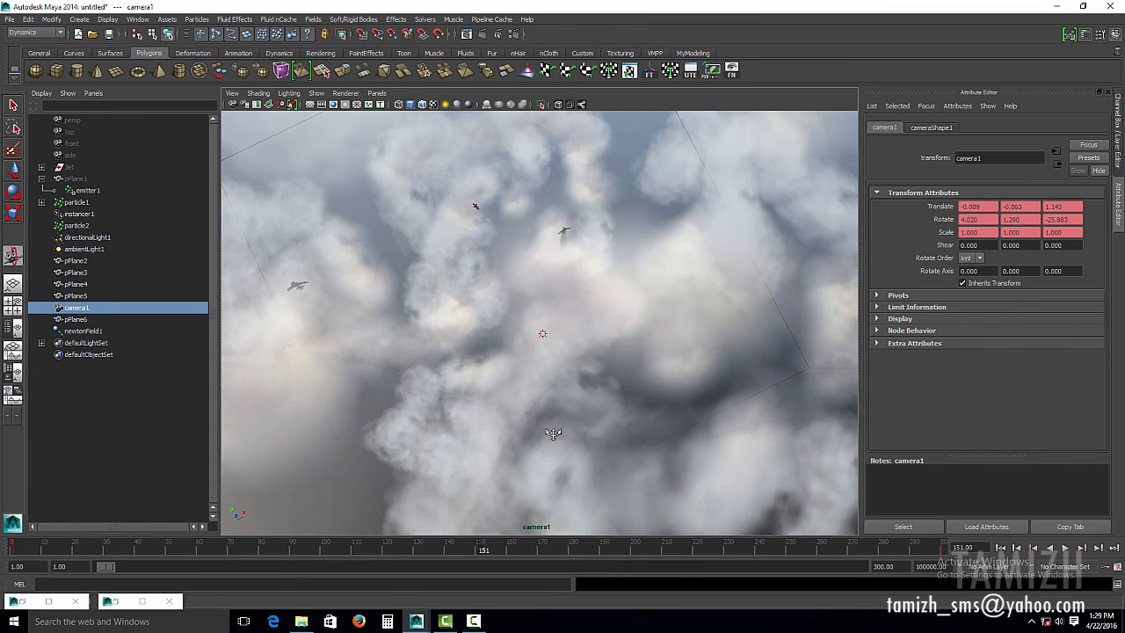
key(s)
Replay the animation from the first frame through camera1 to review the camera roll.
click(1000, 547)
click(1065, 547)
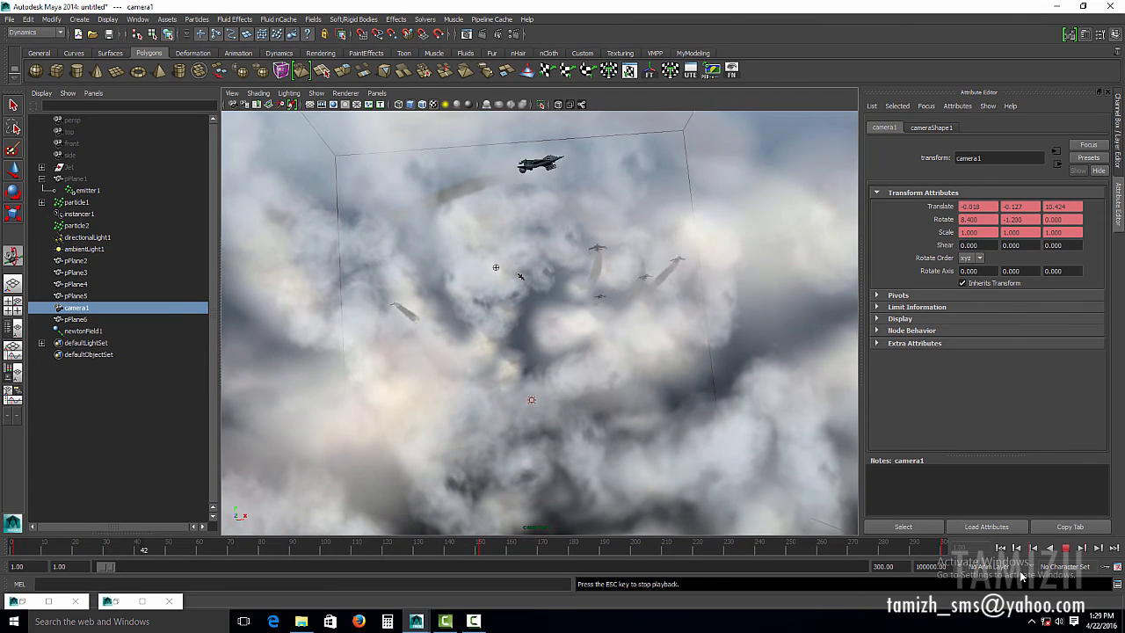